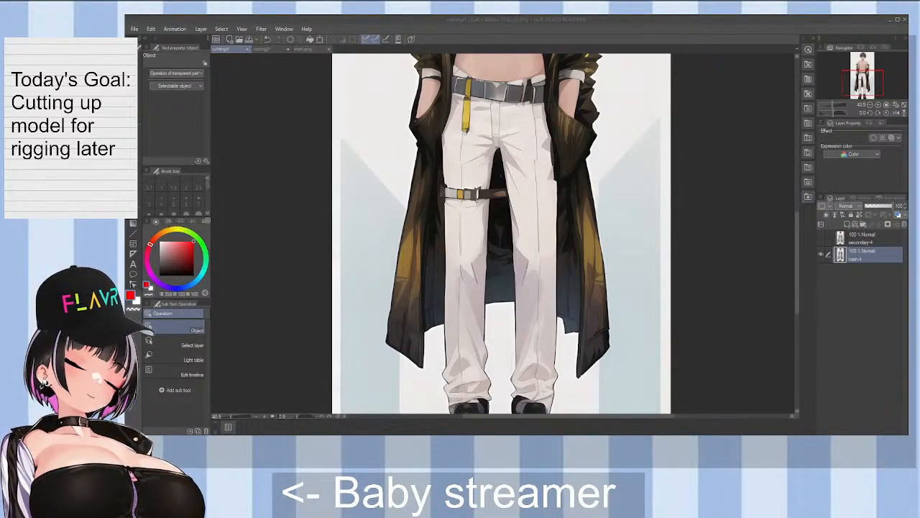
left_click_drag(797, 226, 808, 179)
left_click(808, 153)
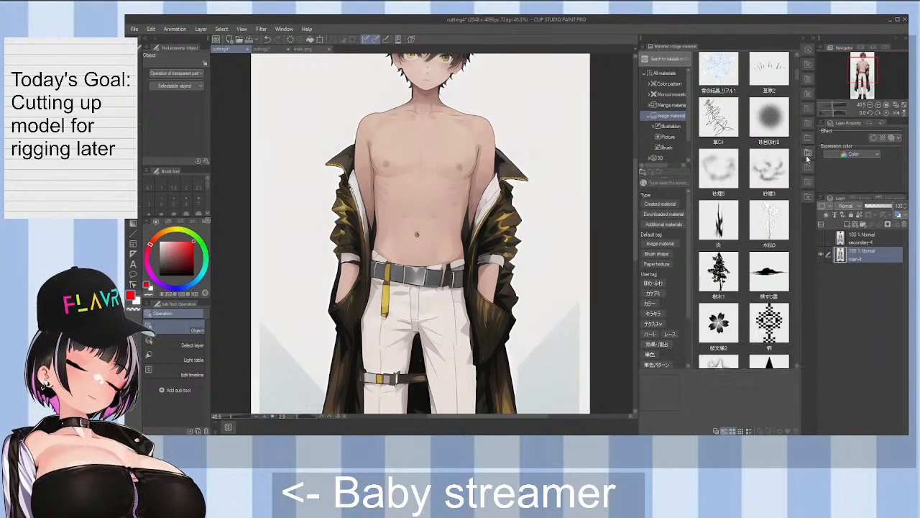
left_click(807, 41)
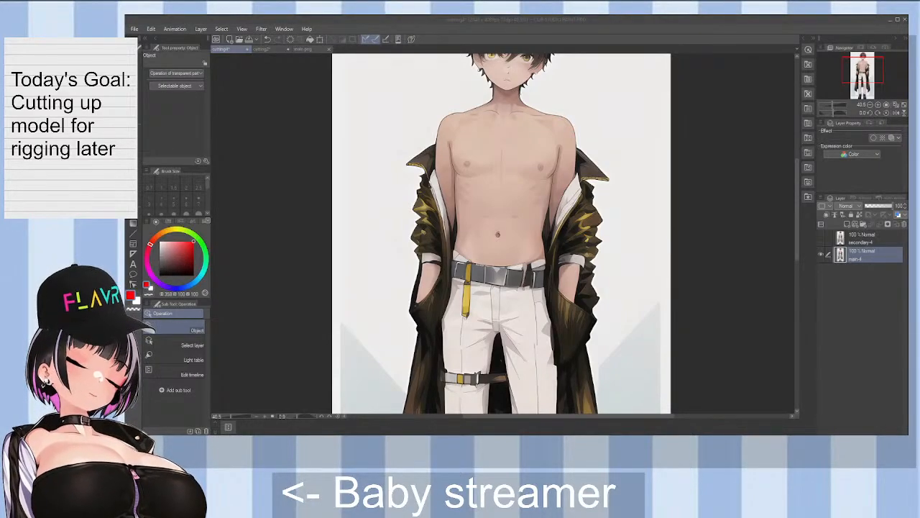
Step: Examine the main-4 character artwork from the shoes and coat hem up to the head
left_click(798, 213)
left_click_drag(797, 213, 795, 278)
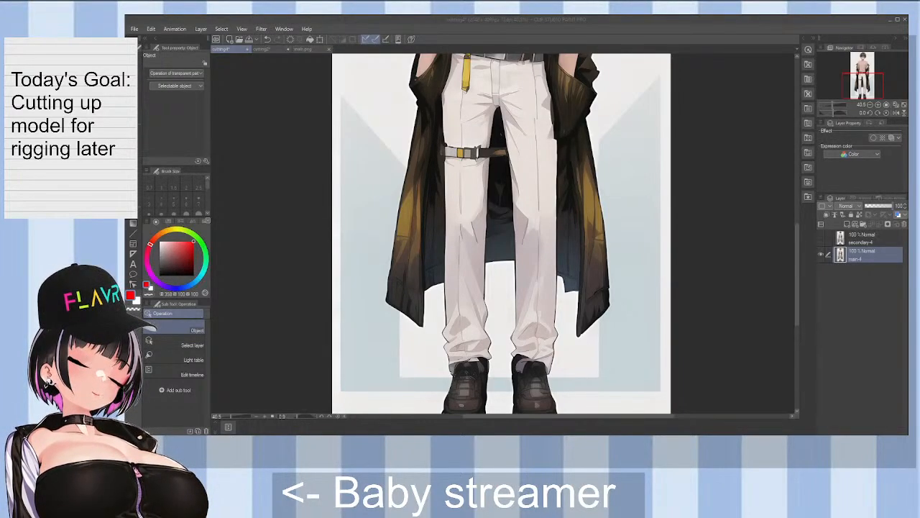
left_click_drag(797, 263, 872, 253)
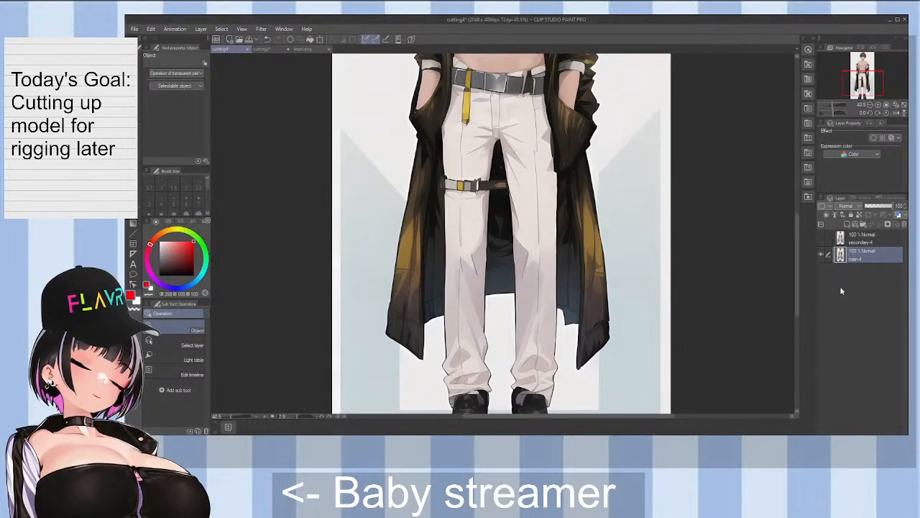
mouse_move(798, 265)
left_mouse_down()
mouse_move(799, 228)
mouse_move(797, 255)
left_mouse_up()
scroll(665, 299, "down", 1)
scroll(665, 299, "down", 1)
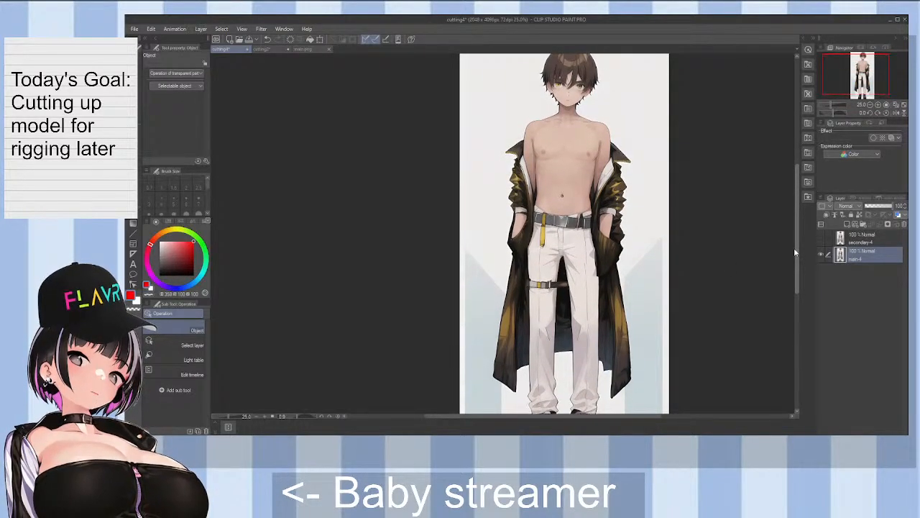
left_click_drag(795, 252, 793, 233)
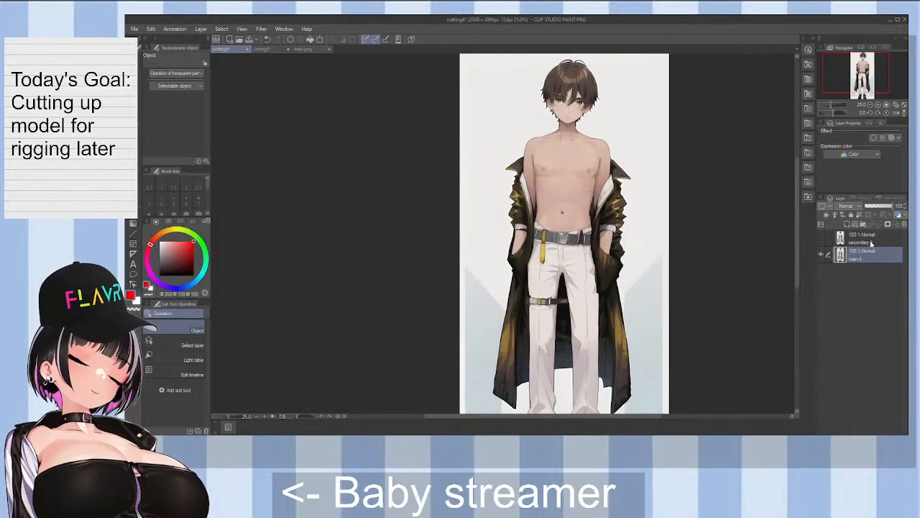
Step: Show the secondary-4 layer over main-4, examine its version of the outfit, and hide the layer again
left_click(821, 237)
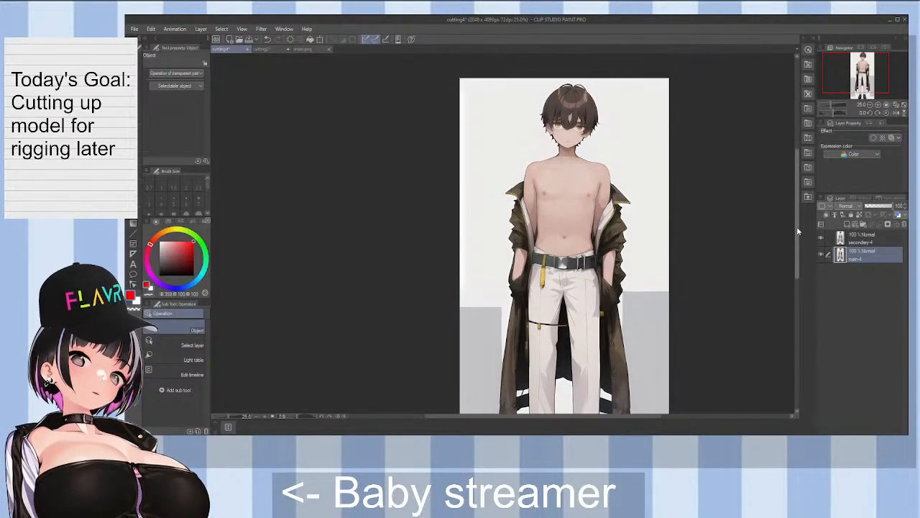
scroll(609, 267, "down", 3)
scroll(609, 262, "down", 2)
scroll(612, 277, "up", 5)
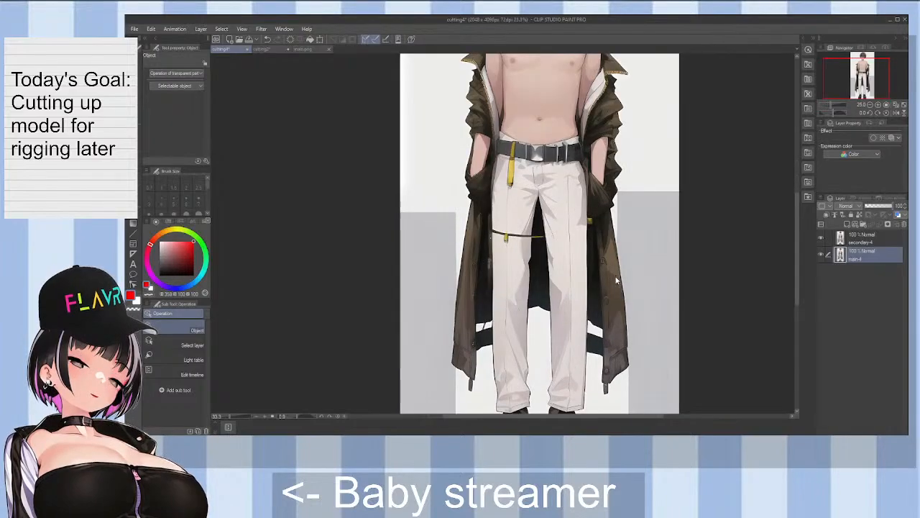
left_click_drag(796, 249, 792, 228)
scroll(792, 230, "up", 5)
scroll(784, 204, "down", 2)
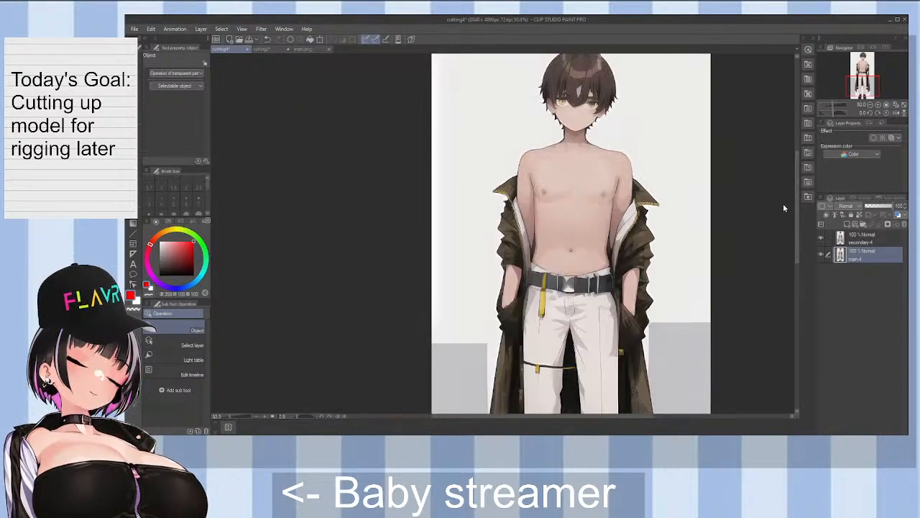
left_click(822, 240)
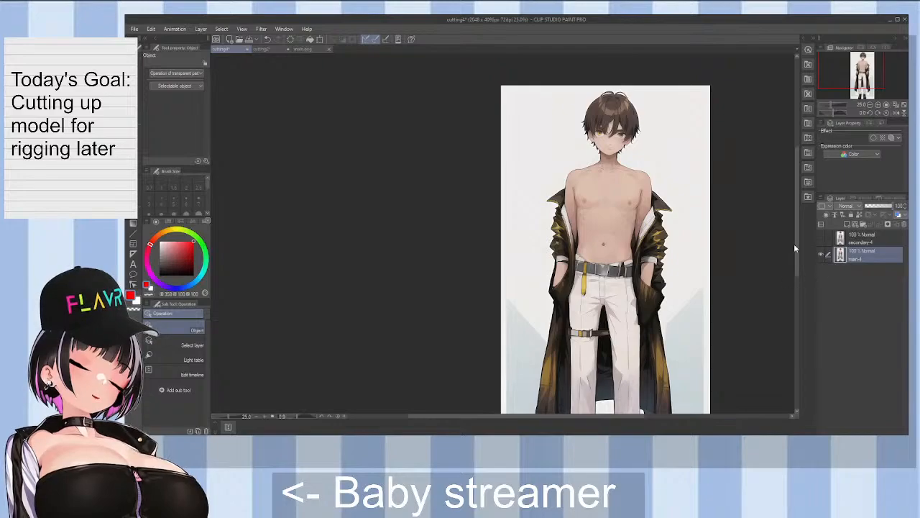
Step: Examine the face, hair and shoulders of the main-4 character close up
left_click_drag(793, 244, 796, 263)
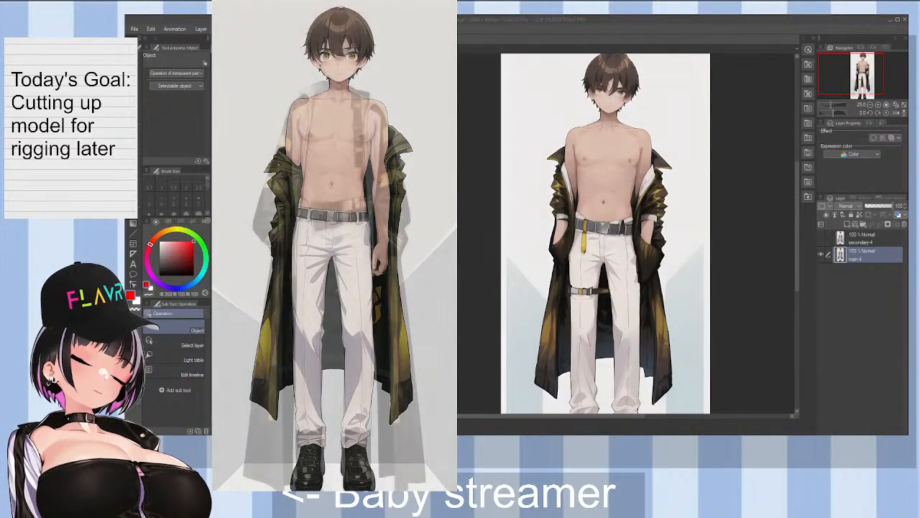
scroll(629, 84, "up", 5)
scroll(626, 92, "up", 2)
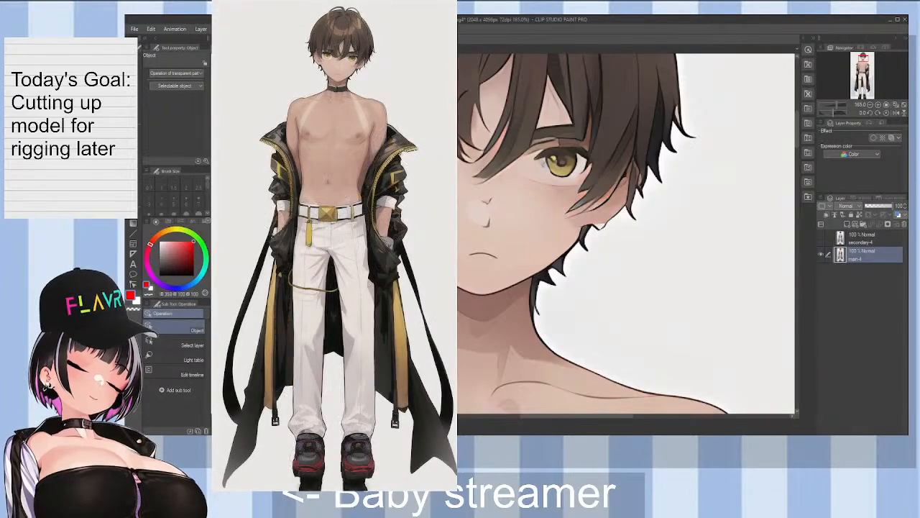
scroll(505, 238, "down", 4)
scroll(505, 238, "up", 2)
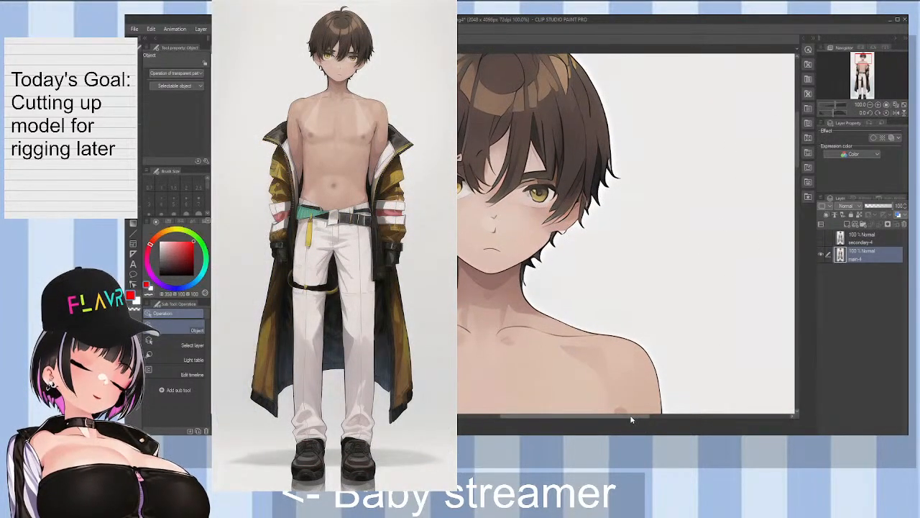
left_click_drag(631, 417, 616, 419)
left_click_drag(797, 163, 797, 147)
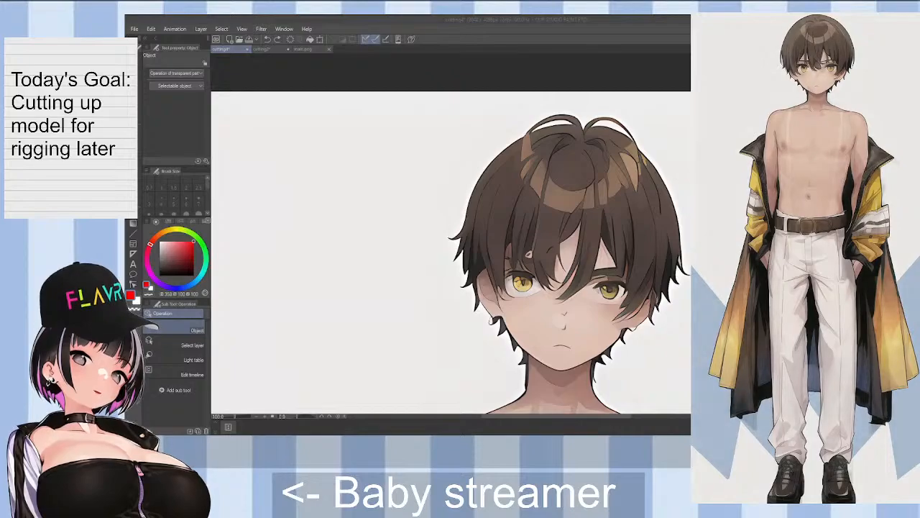
left_click_drag(619, 416, 647, 416)
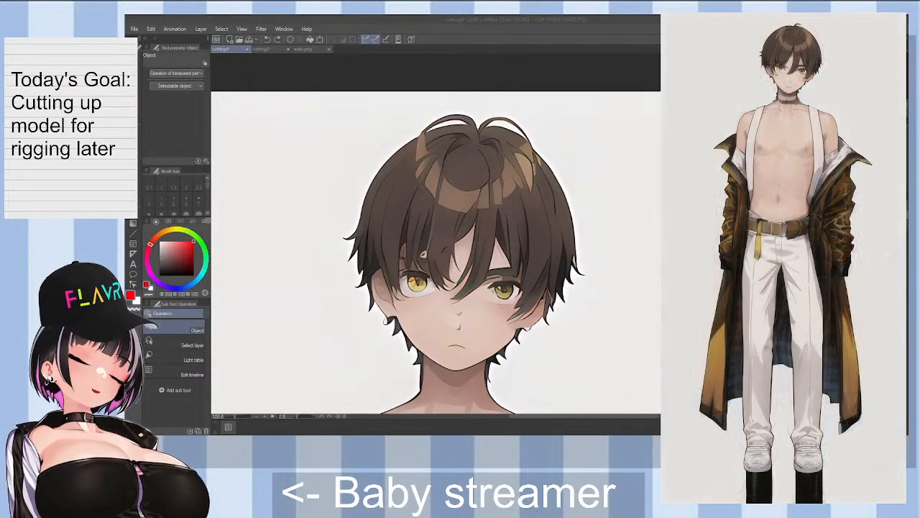
Step: Examine the main-4 character's head, torso and coat at several magnifications, ending with an overview of the figure
scroll(423, 254, "up", 3)
scroll(478, 269, "down", 8)
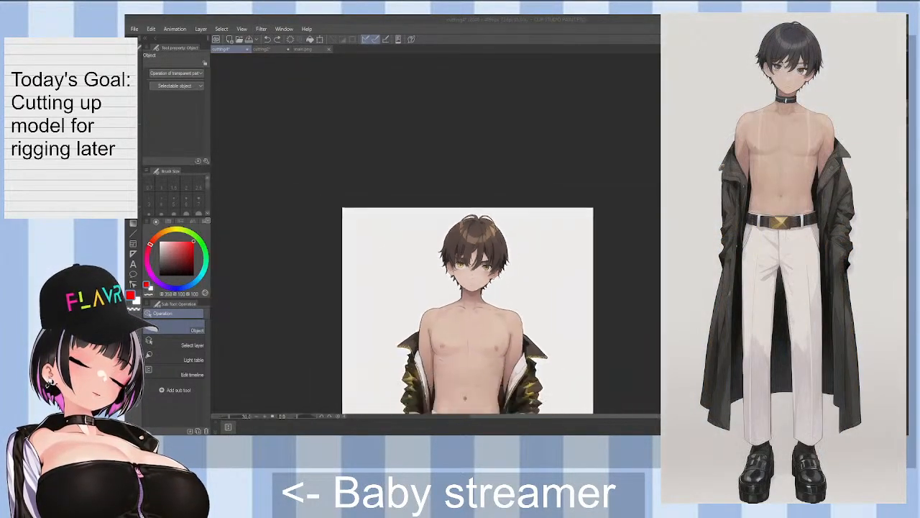
scroll(488, 281, "up", 1)
scroll(438, 237, "down", 5)
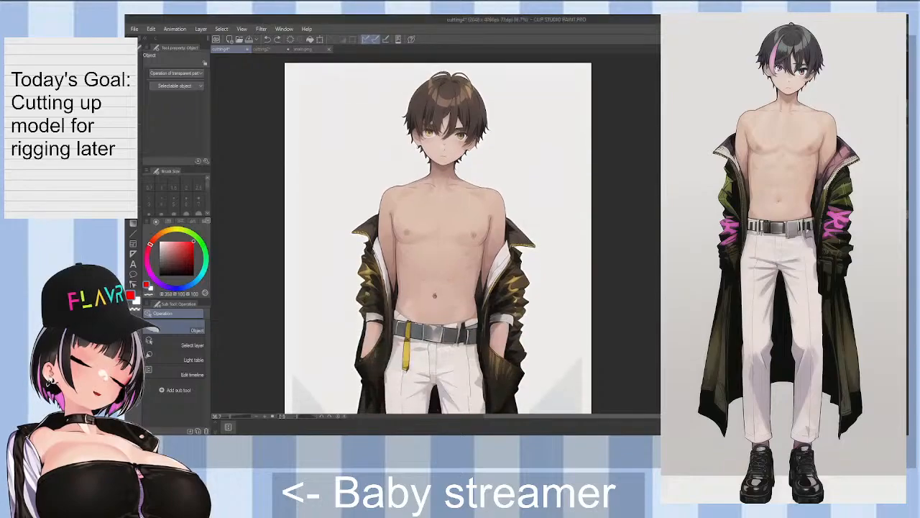
scroll(438, 233, "up", 3)
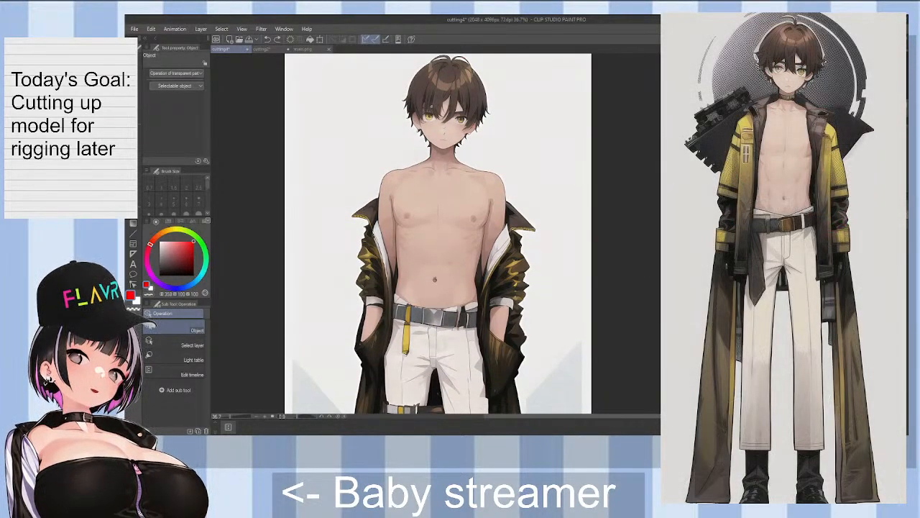
scroll(437, 233, "up", 1)
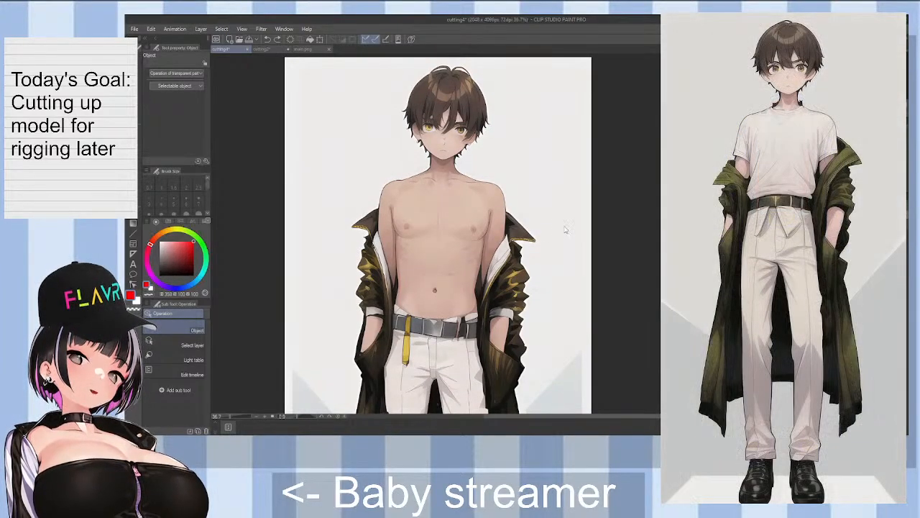
scroll(465, 144, "up", 4)
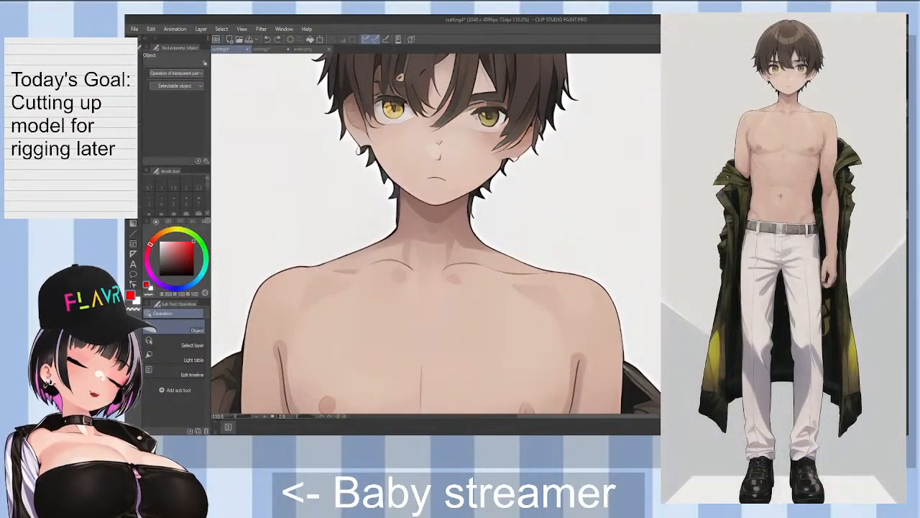
scroll(491, 205, "down", 3)
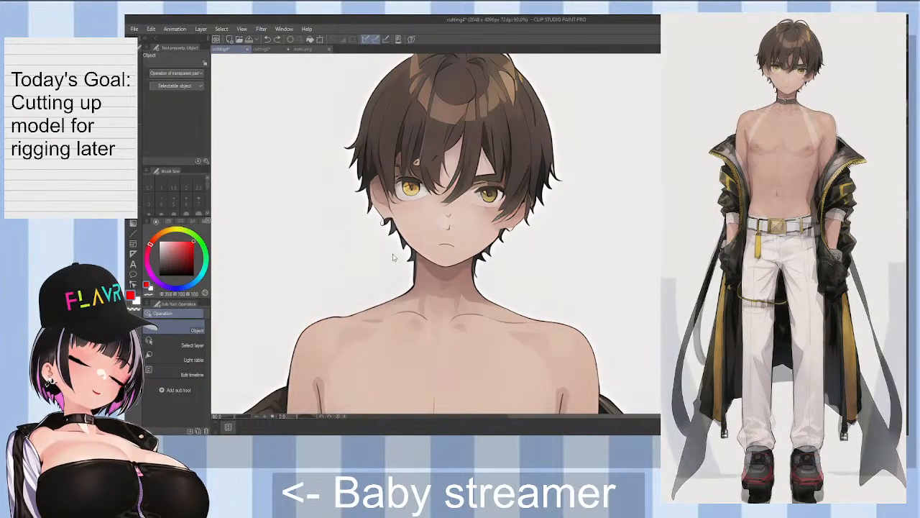
scroll(508, 232, "down", 2)
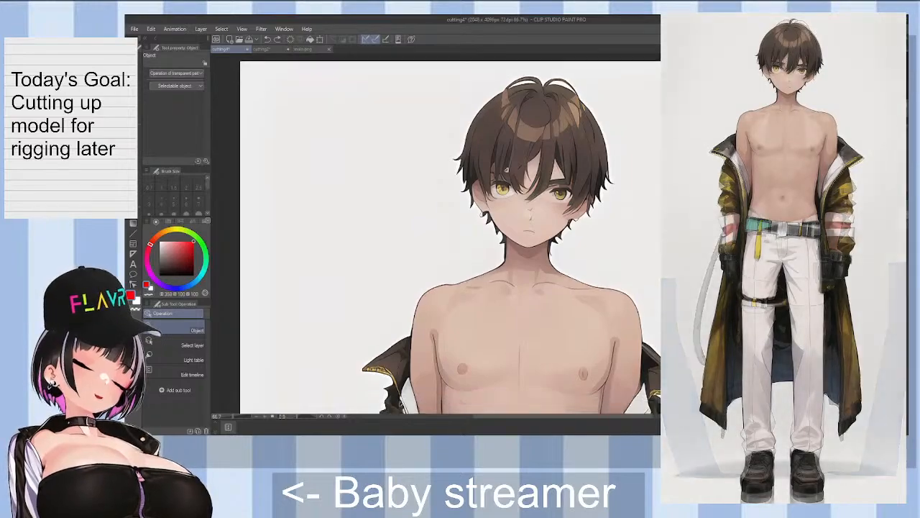
scroll(506, 170, "down", 6)
scroll(528, 276, "down", 5)
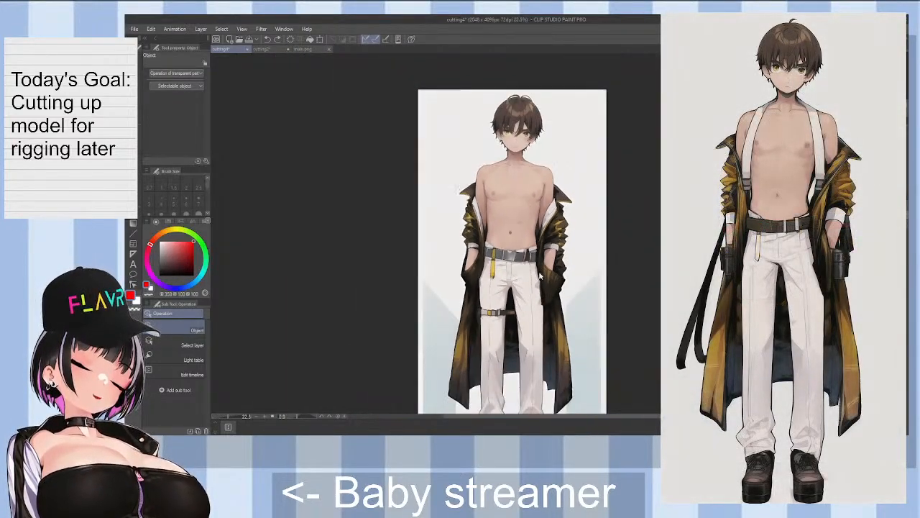
Step: Inspect the hair strands, eyes and neck closely, and look over the trousers, coat and upper body of the character
scroll(309, 169, "up", 2)
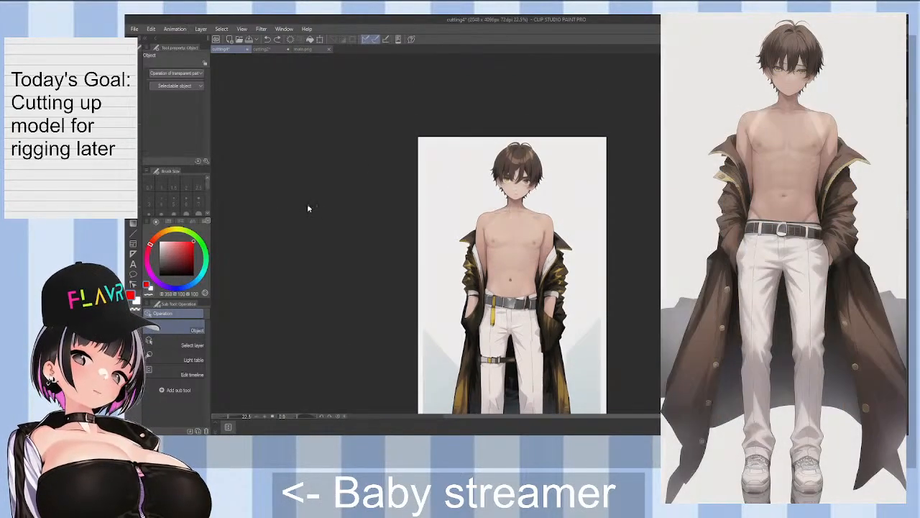
scroll(534, 203, "up", 7)
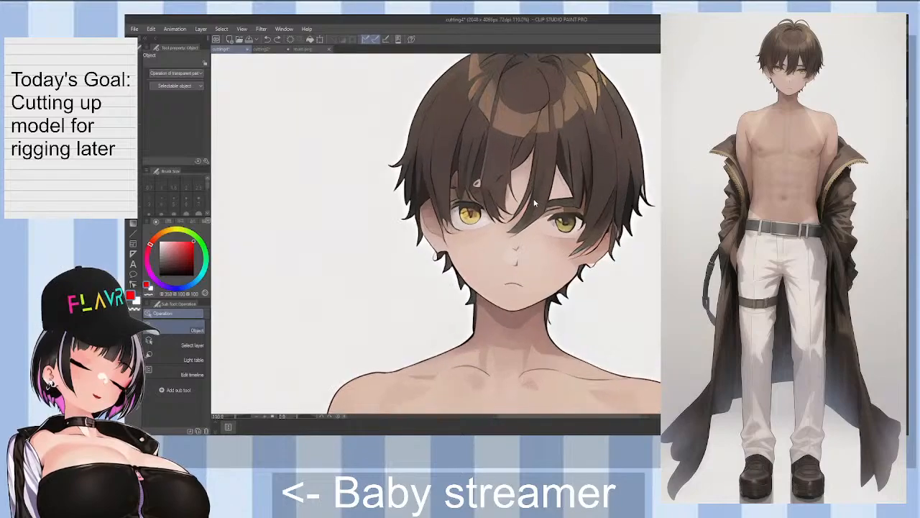
scroll(534, 204, "up", 2)
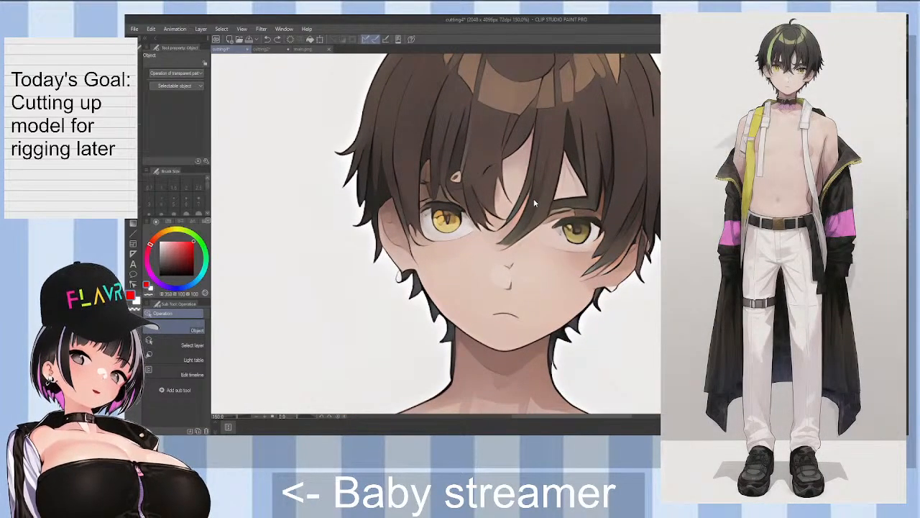
scroll(534, 203, "down", 2)
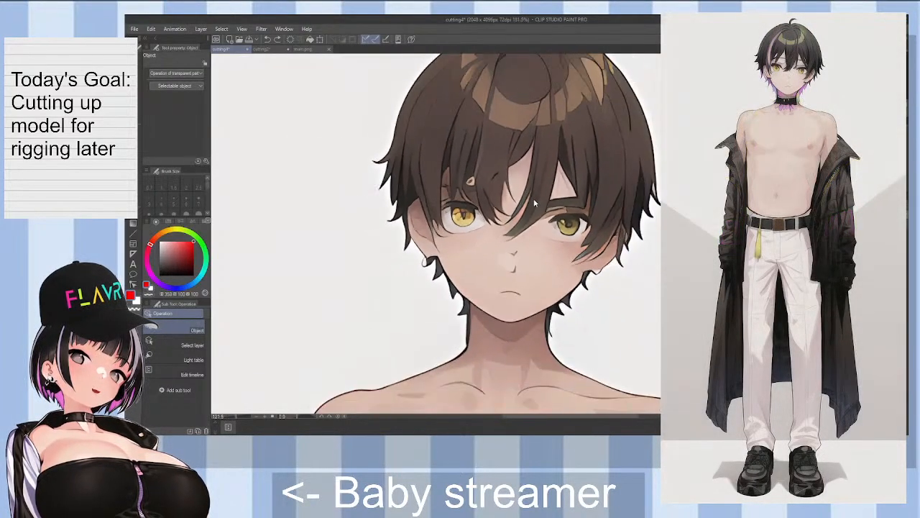
scroll(534, 203, "down", 3)
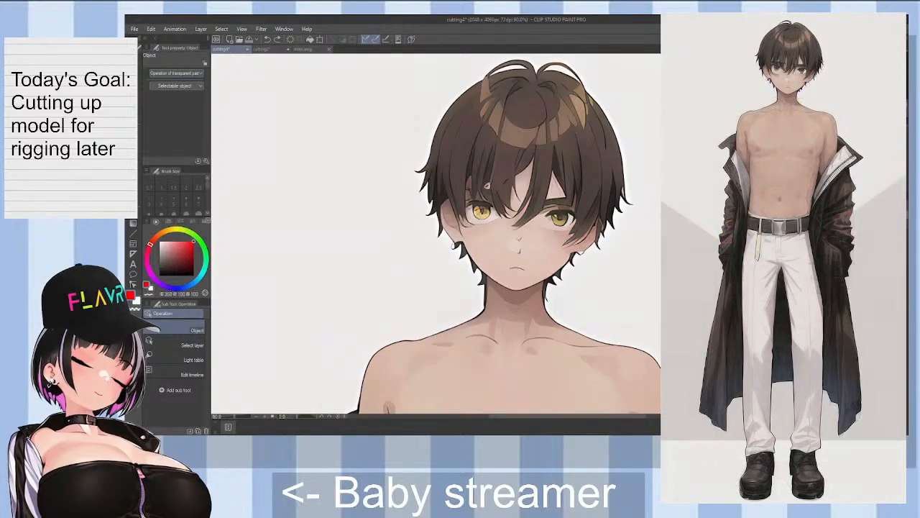
scroll(443, 206, "up", 1)
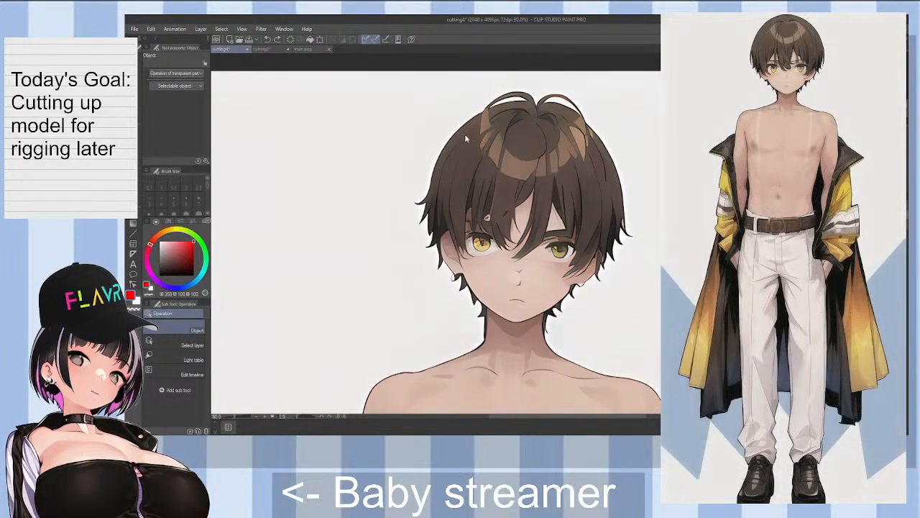
scroll(541, 227, "down", 3)
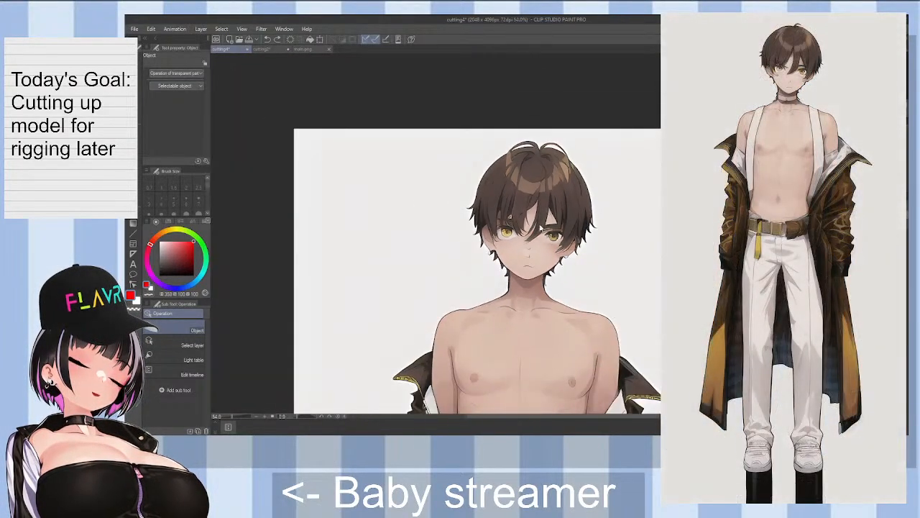
scroll(541, 227, "down", 3)
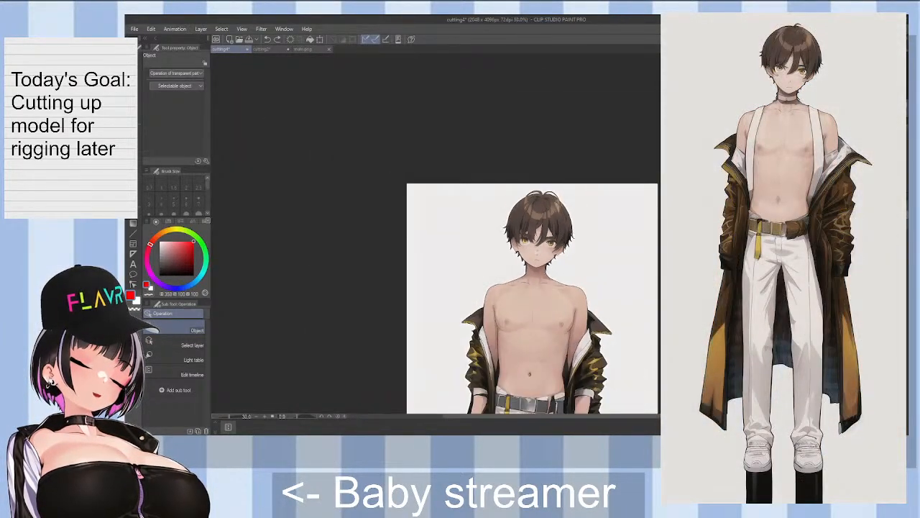
scroll(530, 95, "up", 3)
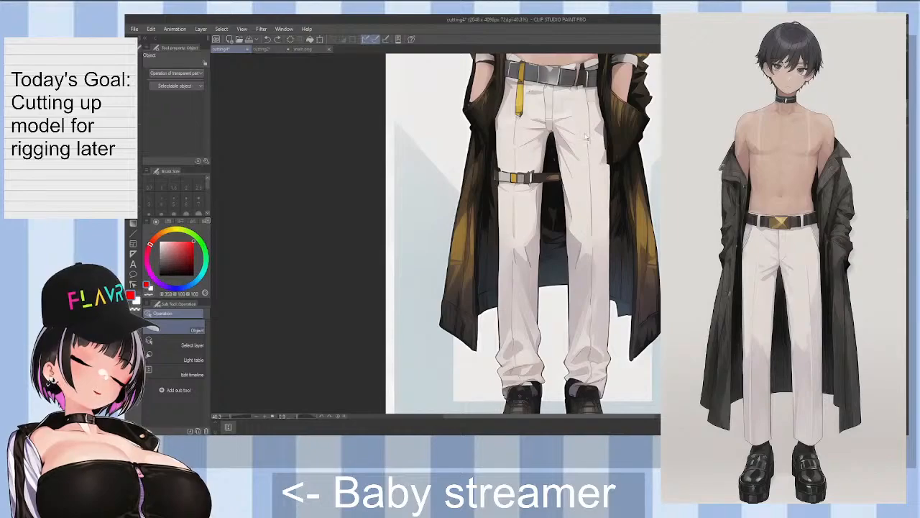
scroll(530, 95, "up", 5)
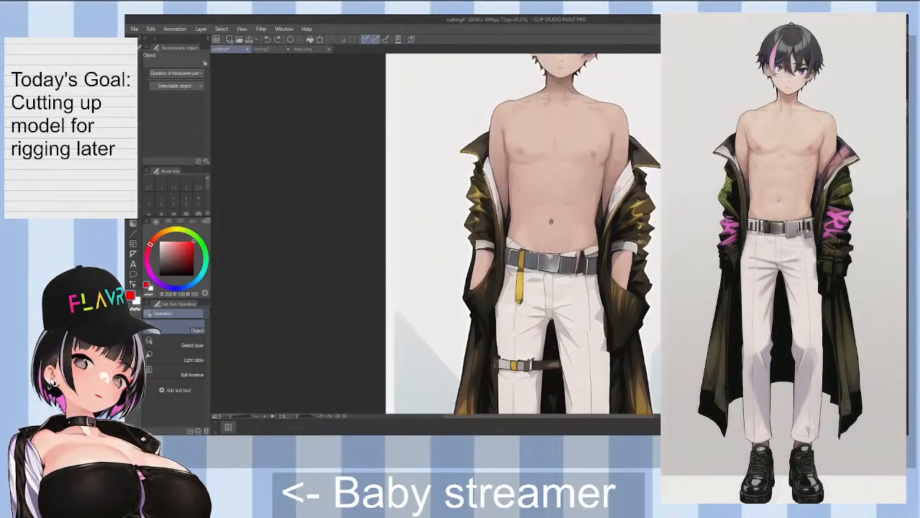
scroll(535, 72, "up", 3)
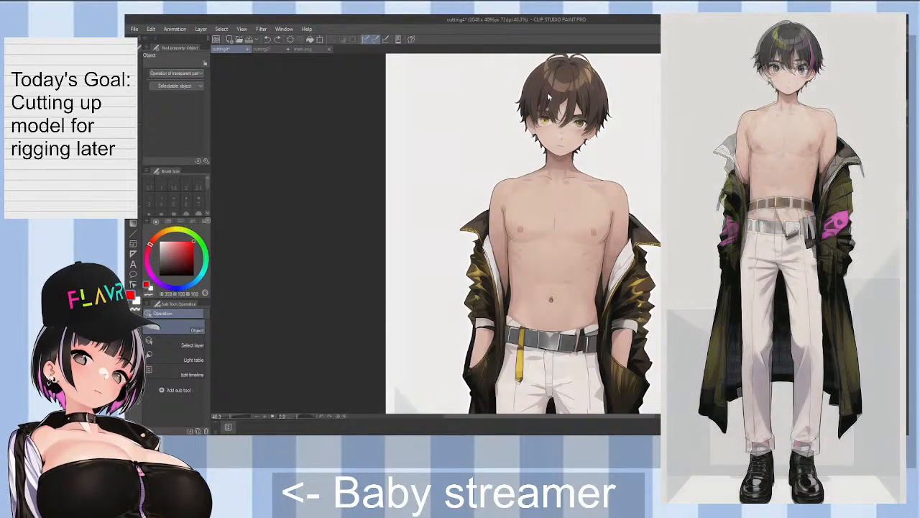
scroll(546, 98, "up", 2)
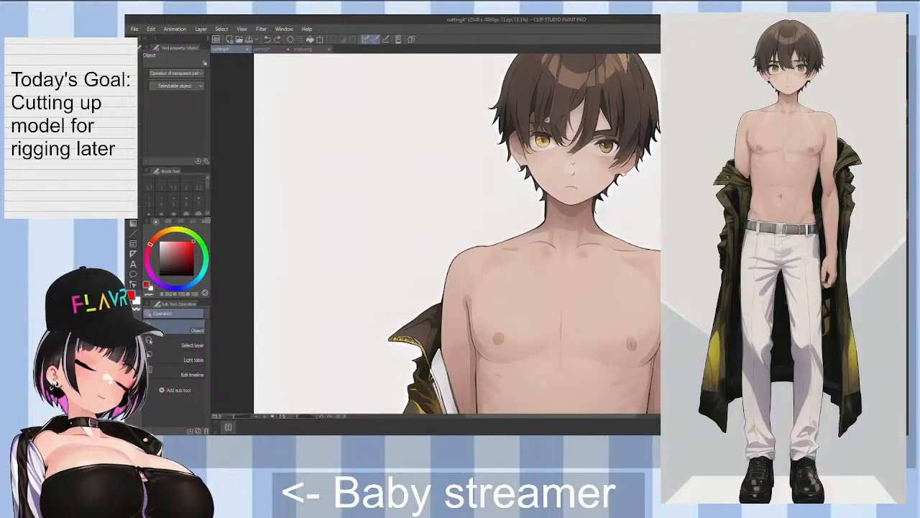
Step: Examine the character's face, bare torso, belt and trousers close up, working down to the shoes
scroll(457, 233, "up", 4)
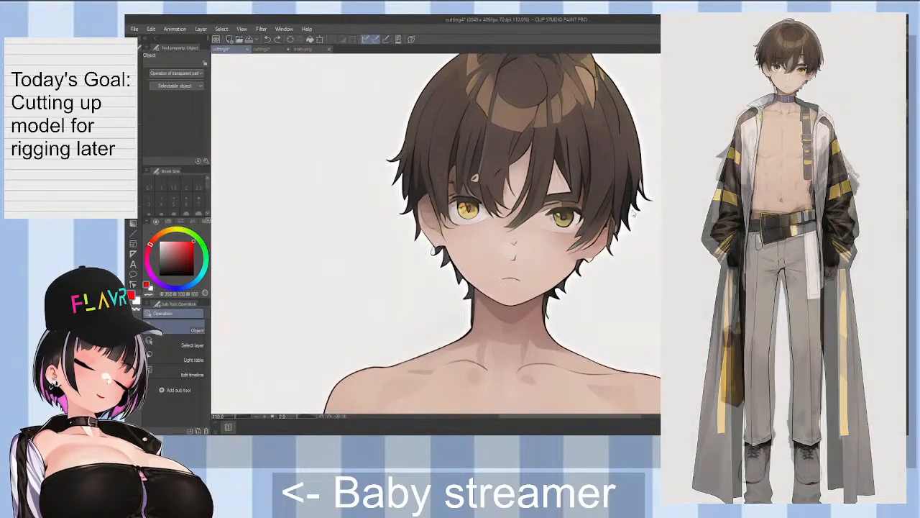
scroll(591, 252, "down", 1)
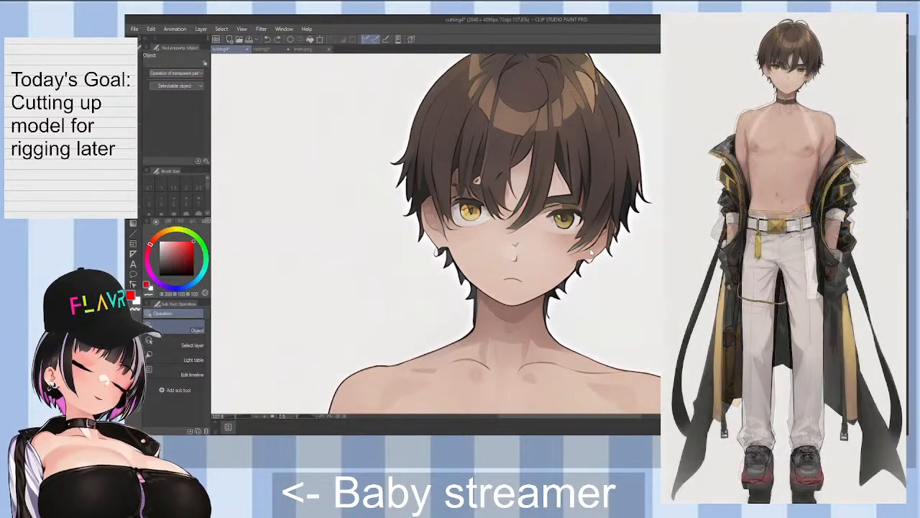
scroll(594, 254, "down", 7)
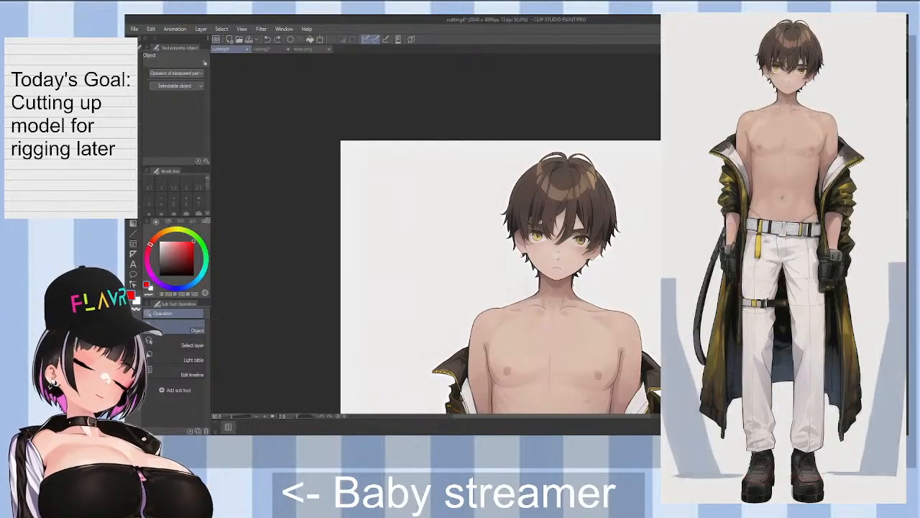
scroll(584, 248, "up", 7)
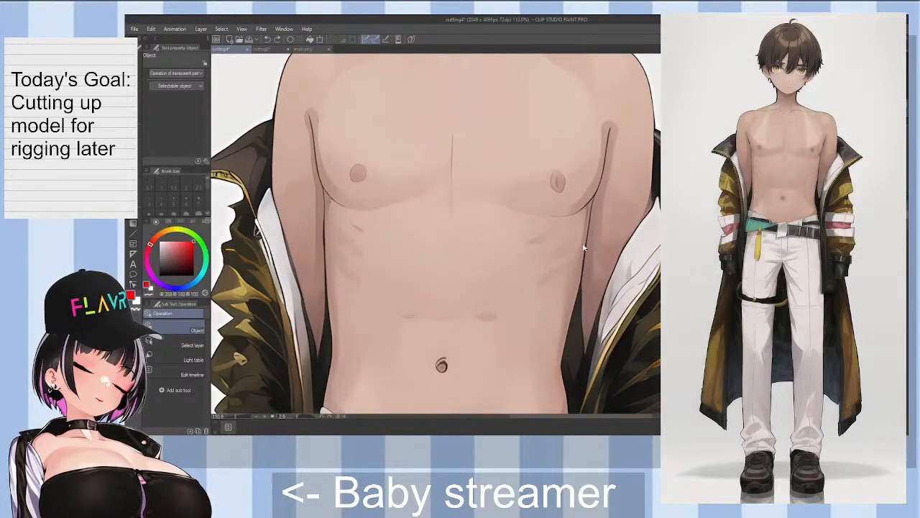
scroll(629, 248, "down", 5)
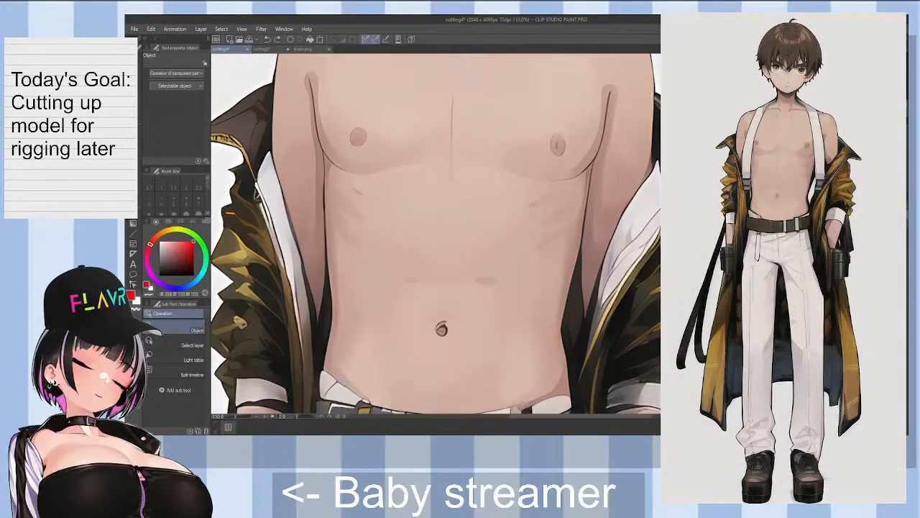
scroll(435, 233, "down", 3)
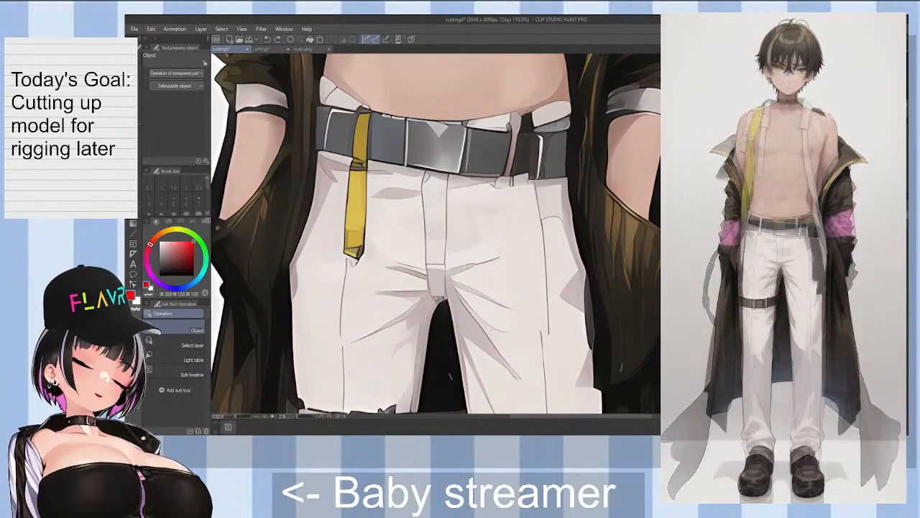
scroll(434, 233, "up", 1)
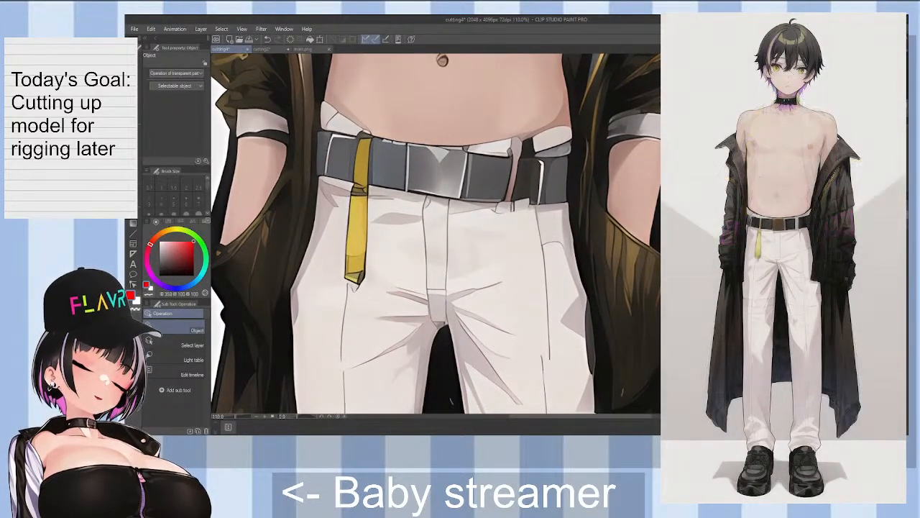
scroll(436, 234, "down", 10)
Step: Undo the last shift of the character artwork on the canvas and switch to rectangular selection
key("ctrl+z")
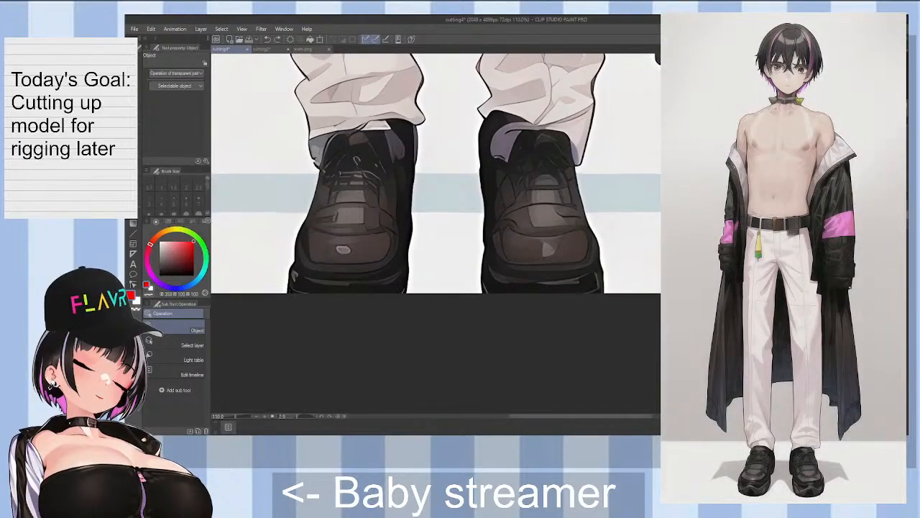
scroll(436, 234, "up", 15)
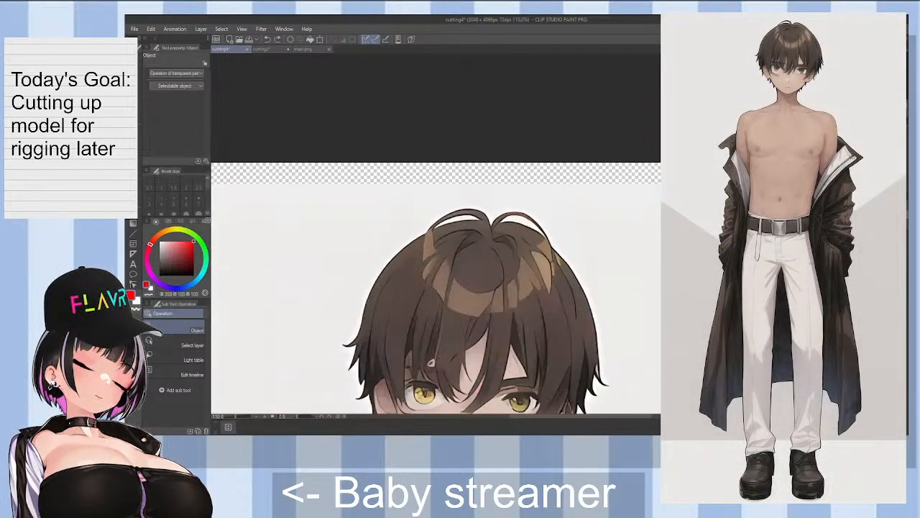
key("ctrl+z")
key("m")
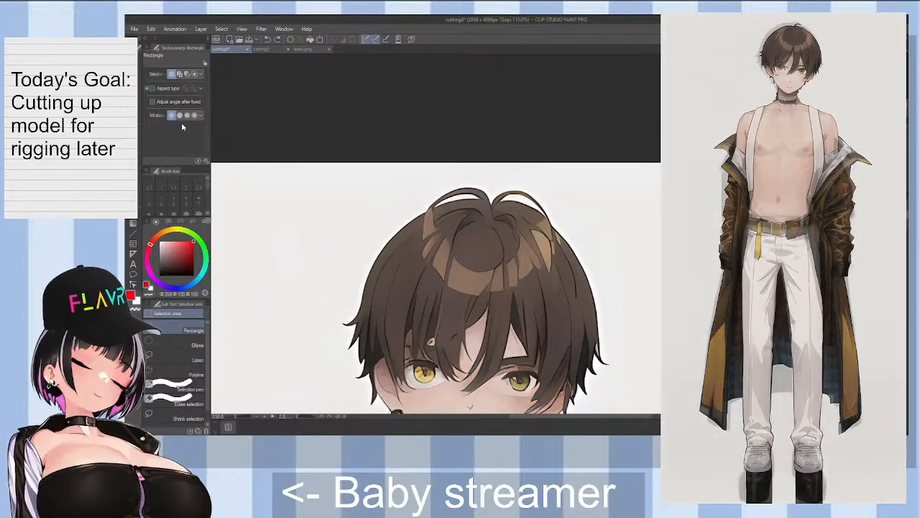
Step: Compare the coat, belt and thigh strap of the main artwork with another layer's version of the outfit
left_click_drag(577, 402, 574, 176)
scroll(574, 176, "down", 5)
left_click(793, 287)
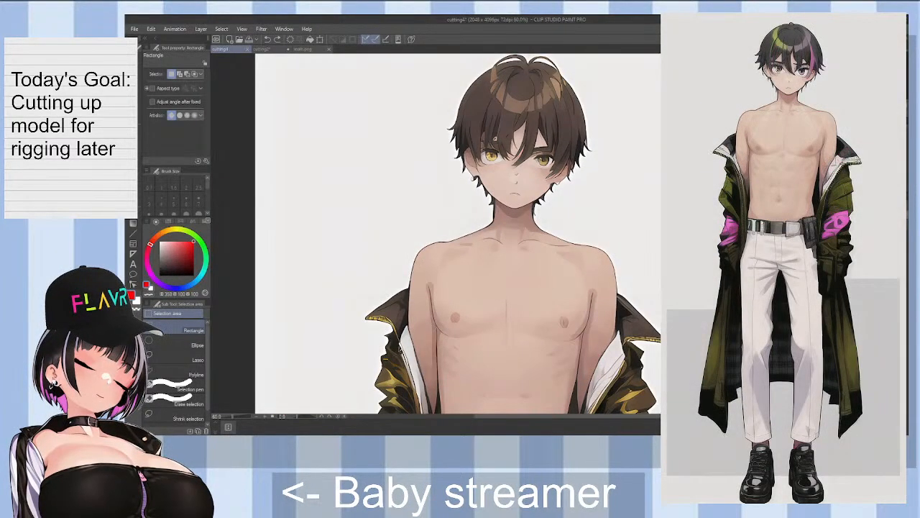
scroll(458, 234, "down", 10)
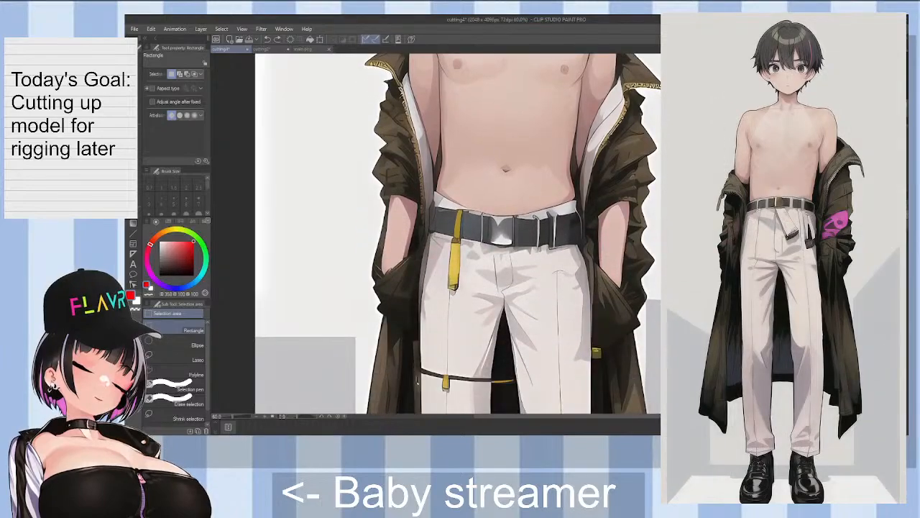
scroll(458, 234, "down", 2)
scroll(458, 234, "up", 5)
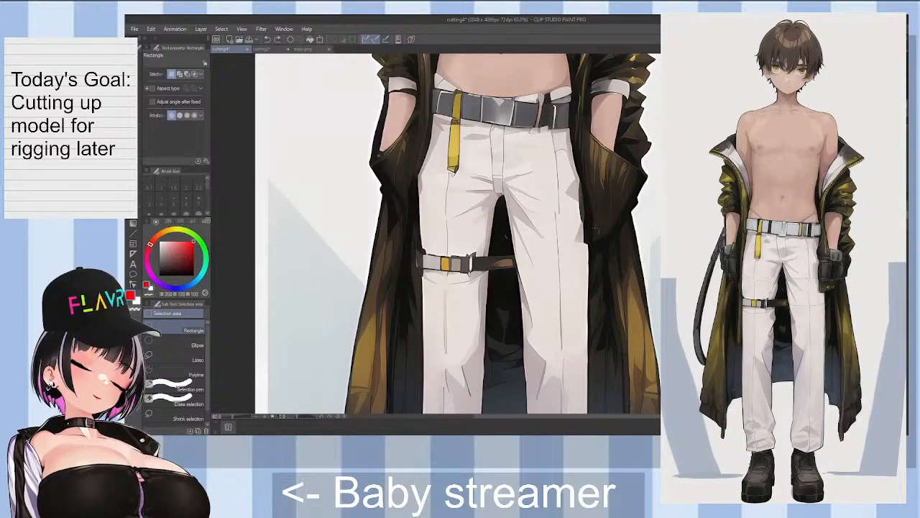
Step: Look over the trousers, shoes and coat hem, and the whole figure up to the head
scroll(599, 229, "down", 1)
scroll(599, 229, "down", 5)
scroll(599, 229, "up", 1)
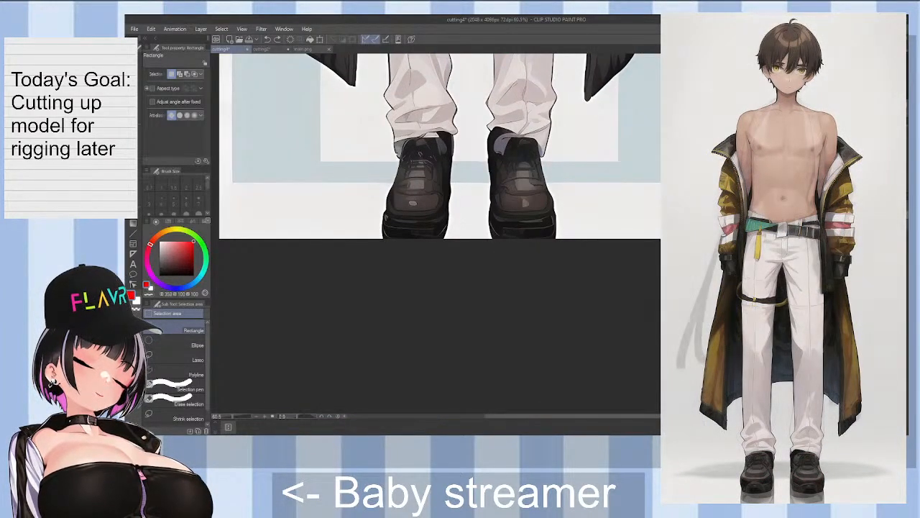
scroll(640, 172, "up", 5)
scroll(640, 173, "down", 8)
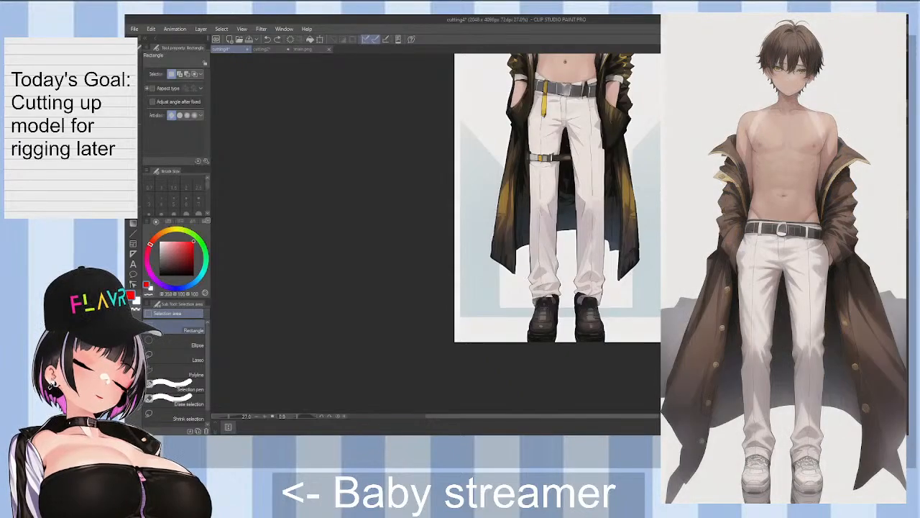
scroll(557, 216, "up", 3)
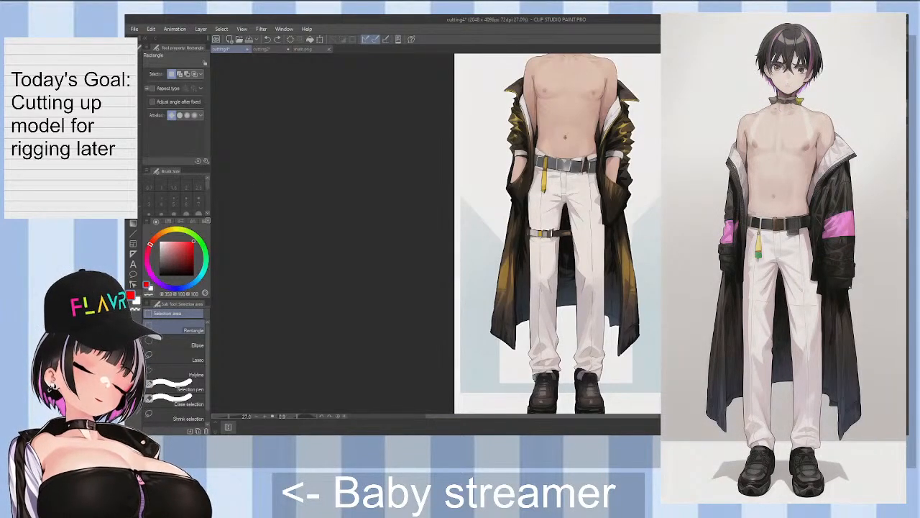
left_click_drag(565, 144, 573, 265)
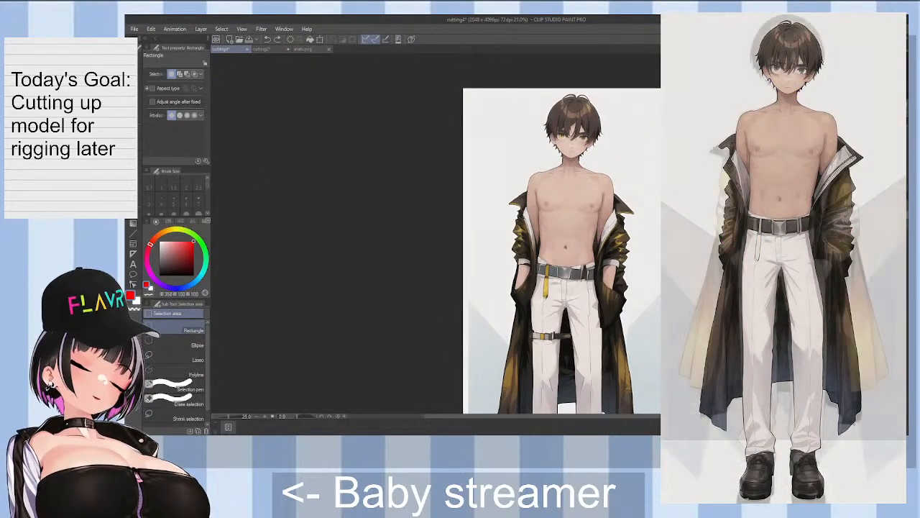
Step: Select the light background around the character with Auto select, delete it and clear the selection
scroll(595, 137, "up", 2)
scroll(561, 144, "up", 3)
left_click(177, 359)
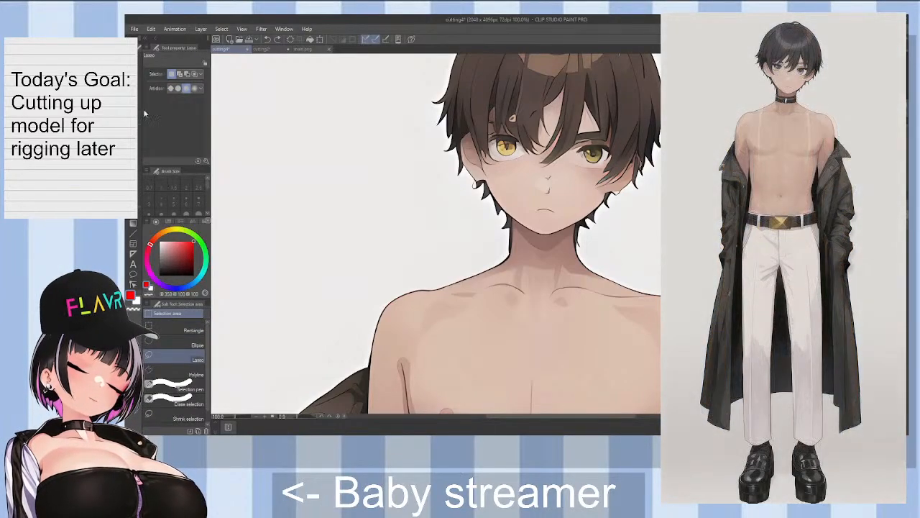
key("w")
left_click(492, 255)
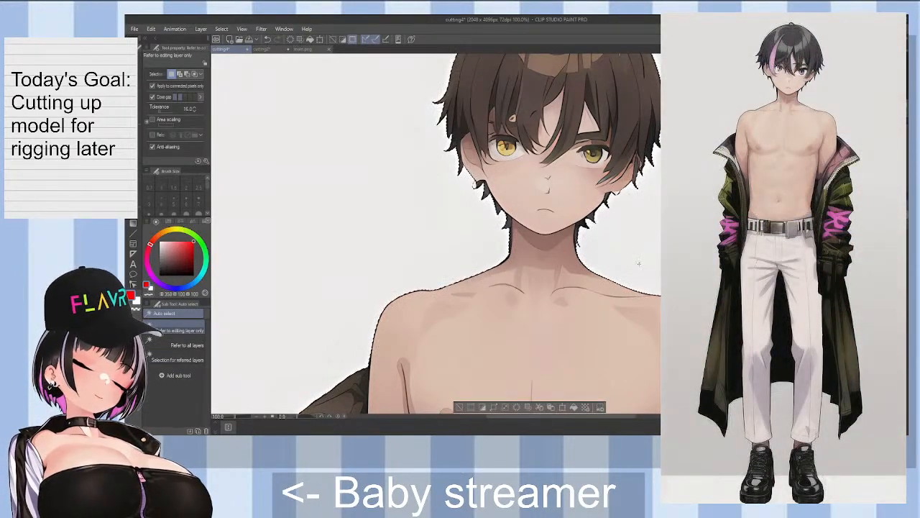
key("Delete")
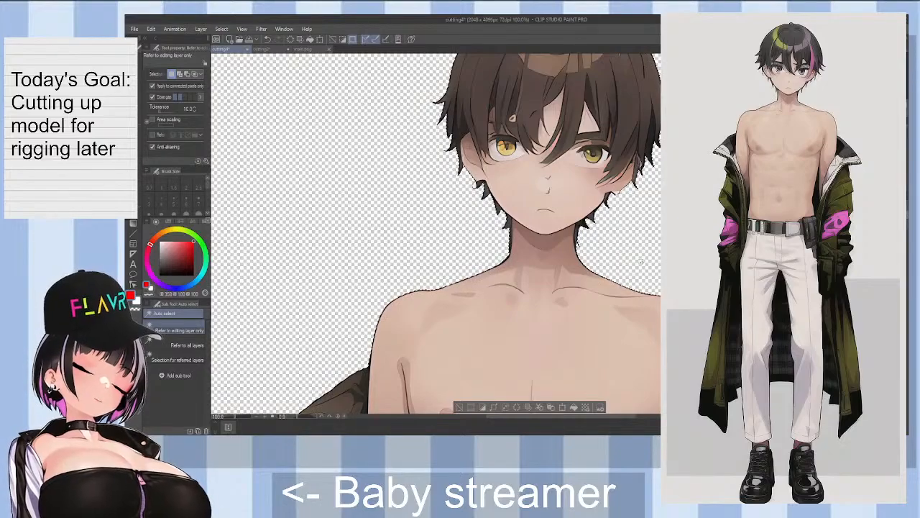
key("ctrl+d")
Step: Delete the leftover white areas enclosed by the two looping hair strands on top of the head
left_click_drag(603, 274, 529, 276)
scroll(529, 276, "down", 12)
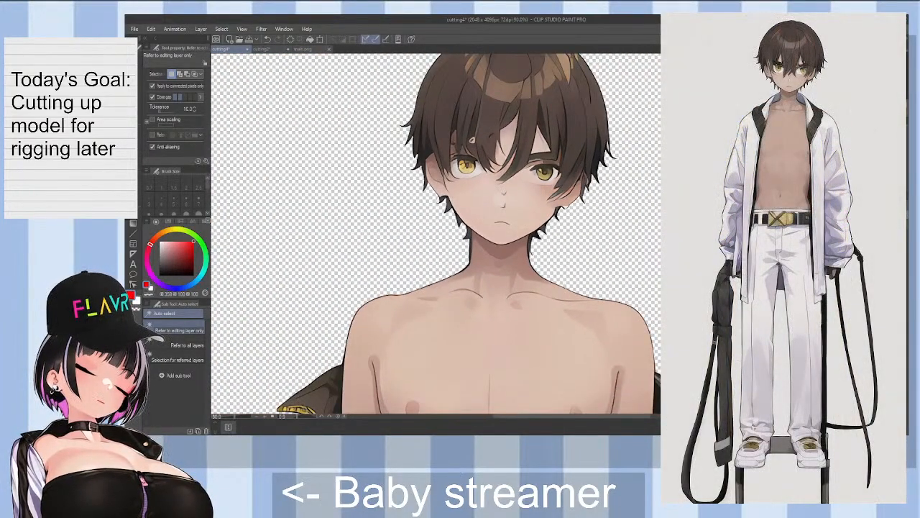
left_click_drag(529, 276, 524, 375)
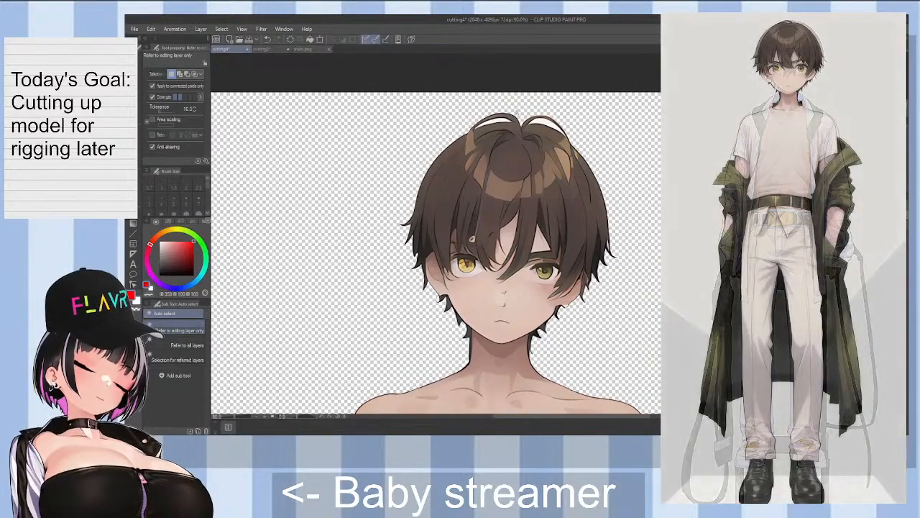
scroll(512, 115, "up", 4)
left_click(559, 133)
key("Delete")
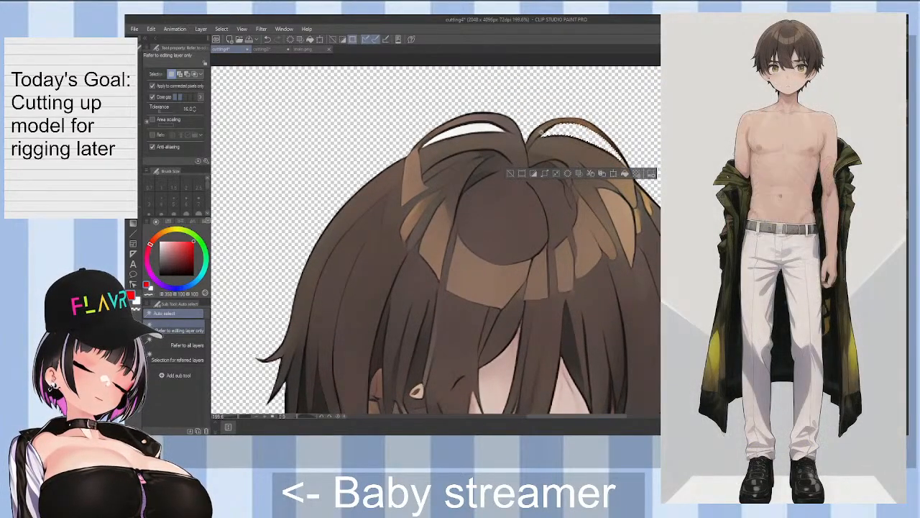
left_click(489, 130)
key("ctrl+d")
scroll(637, 177, "down", 3)
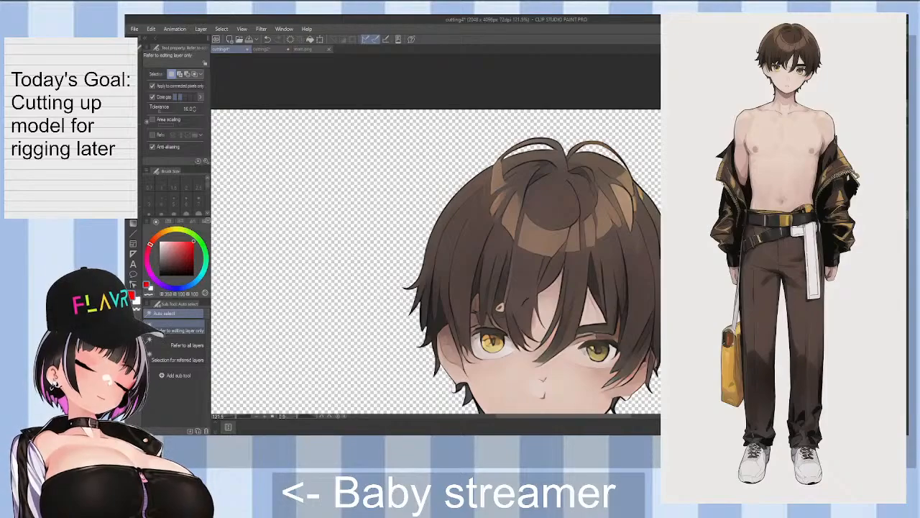
Step: Delete the white background enclosed between the lower trouser legs below the coat, then clear the selection
left_click_drag(501, 307, 499, 101)
left_click_drag(507, 384, 496, 58)
left_click_drag(511, 337, 512, 159)
left_click_drag(503, 367, 501, 159)
left_click_drag(504, 388, 503, 72)
left_click_drag(503, 323, 504, 302)
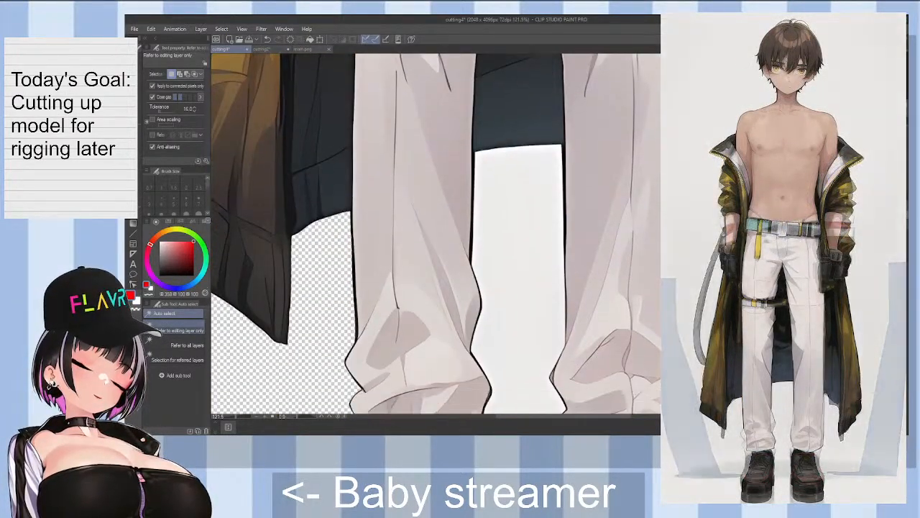
left_click(544, 271)
key("Delete")
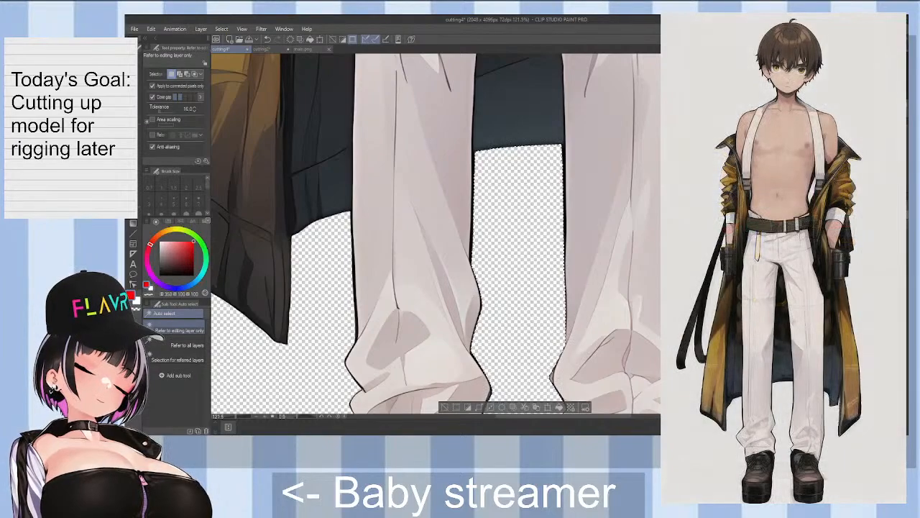
key("ctrl+d")
Step: Erase the leftover bluish patch between the shoes with the Hard eraser and inspect the shoe edges for remnants
left_click_drag(504, 388, 504, 134)
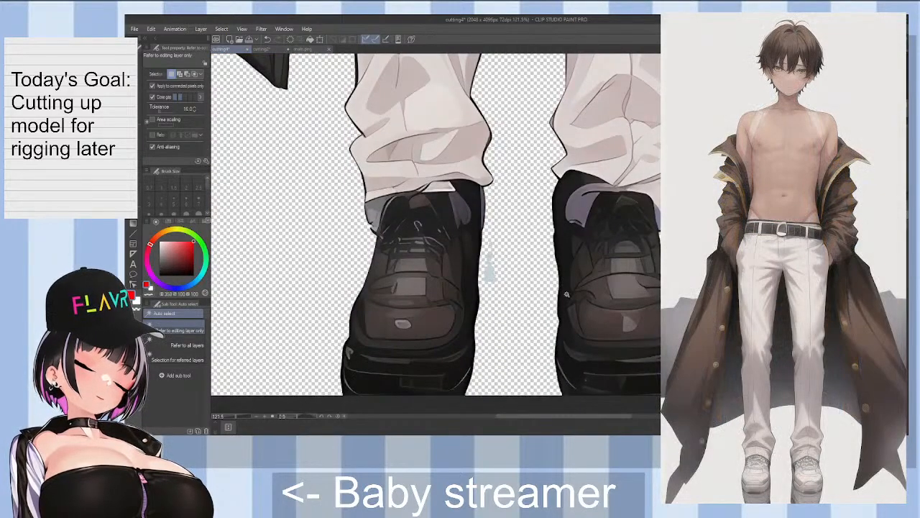
key("e")
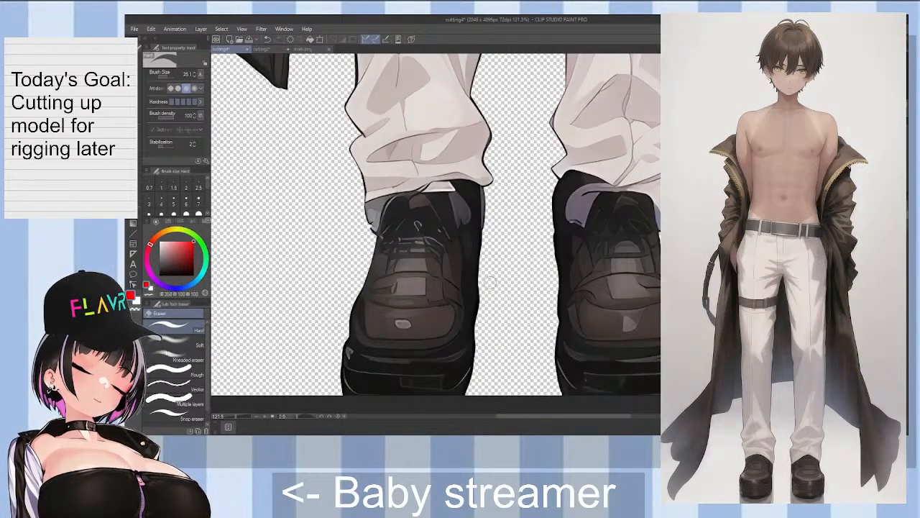
scroll(669, 264, "down", 2)
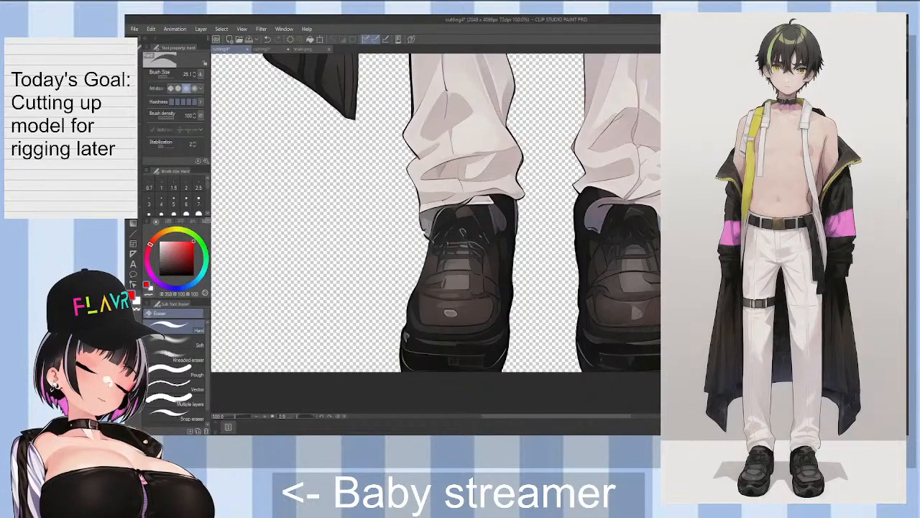
scroll(658, 273, "up", 3)
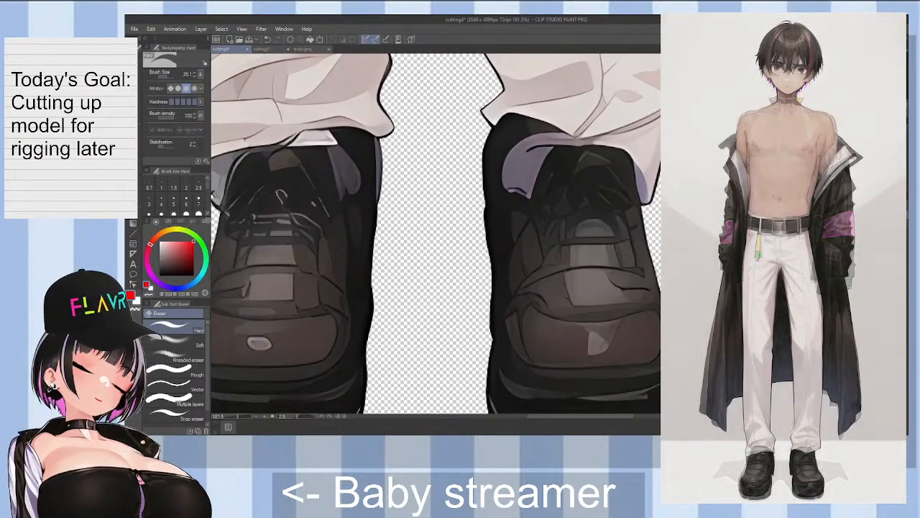
scroll(657, 273, "down", 2)
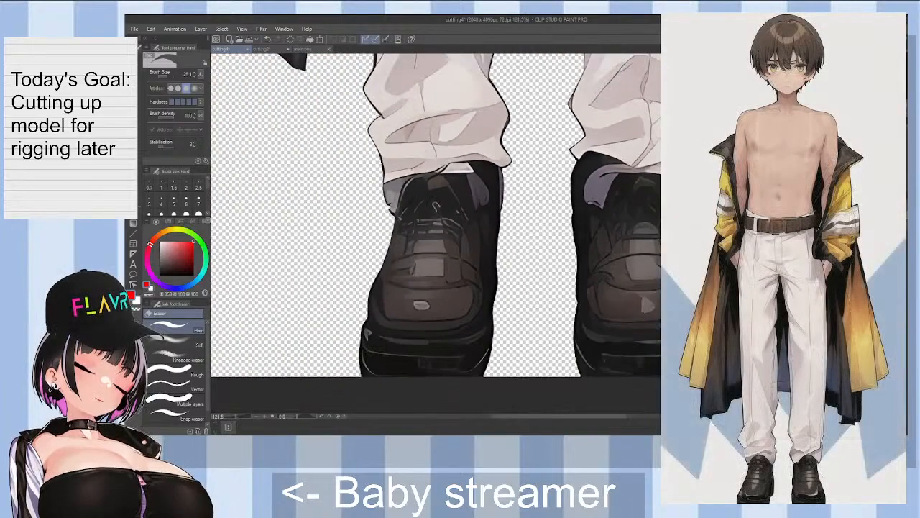
Step: Select the light background around the brown-coated character with Auto select and delete it
scroll(632, 301, "down", 3)
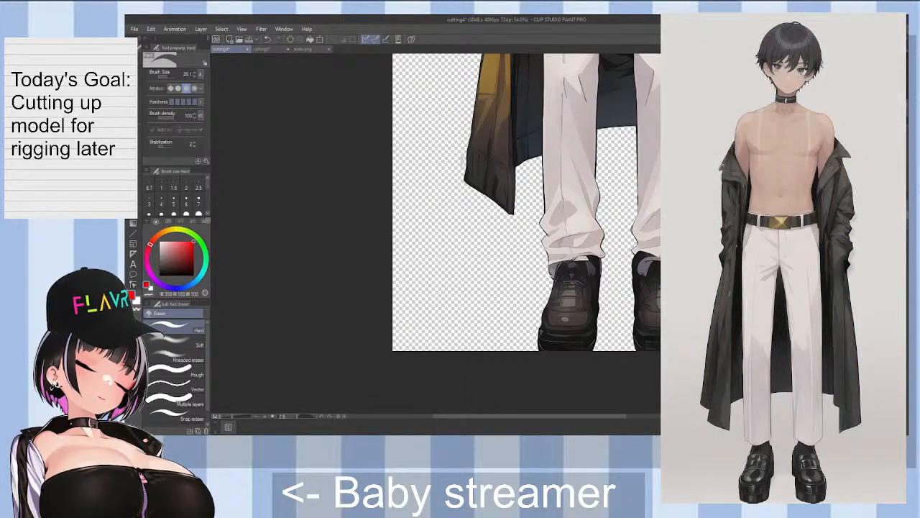
scroll(528, 233, "up", 8)
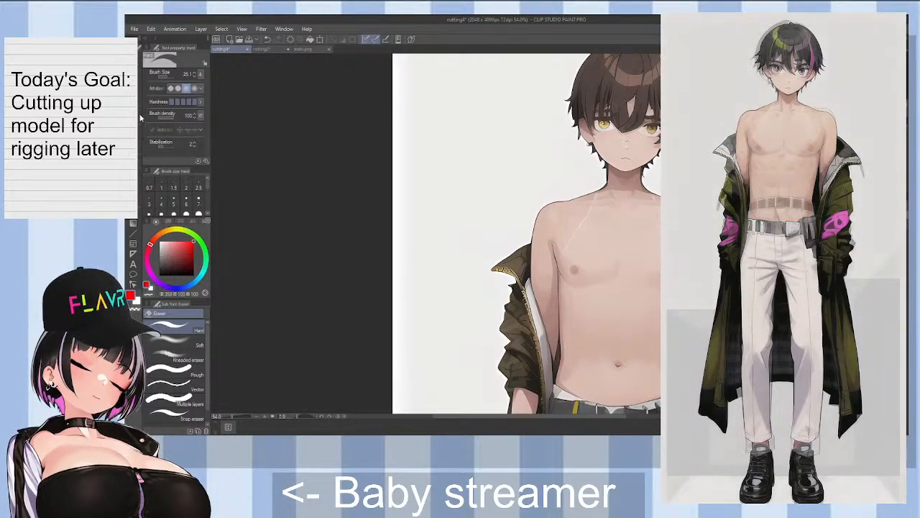
key("w")
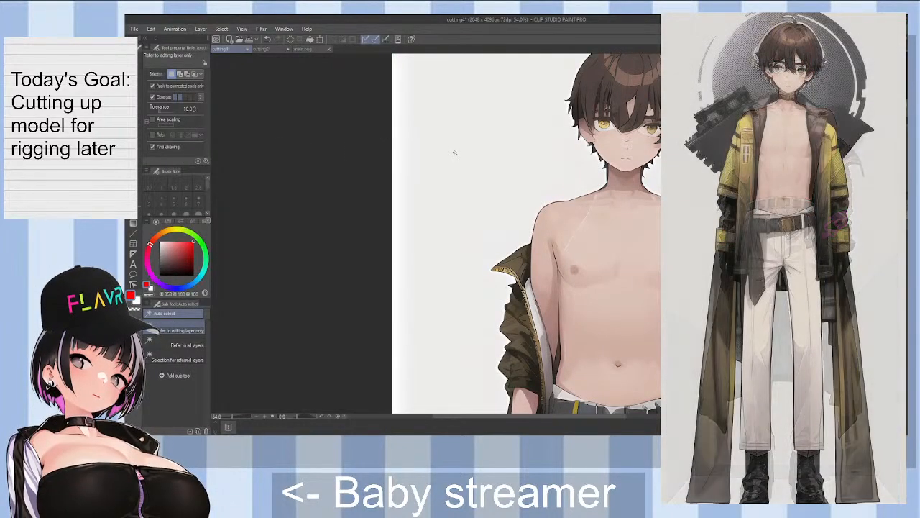
left_click(455, 152)
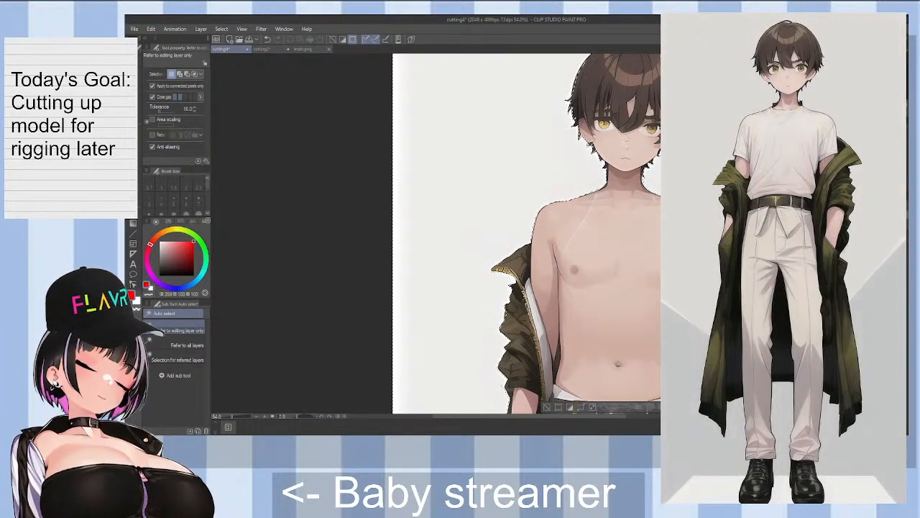
left_click(842, 288)
left_click(843, 287)
key("ctrl+d")
left_click(456, 152)
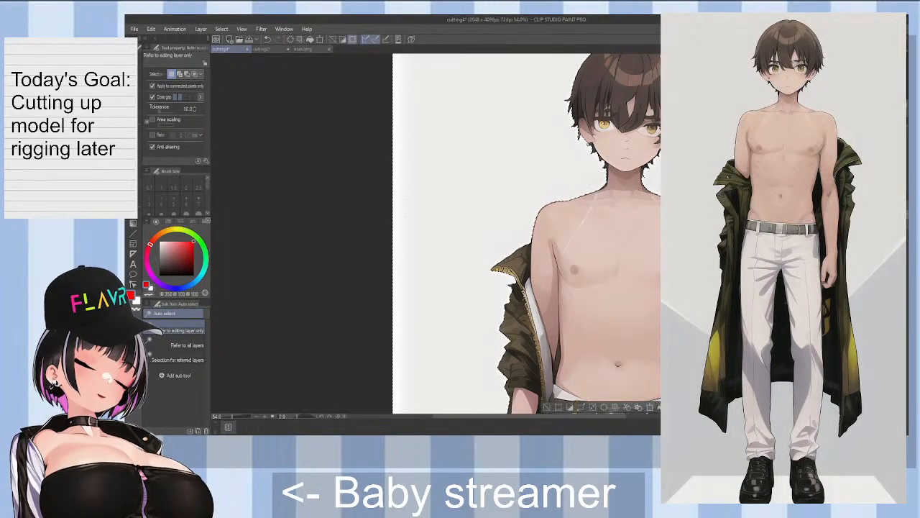
key("Delete")
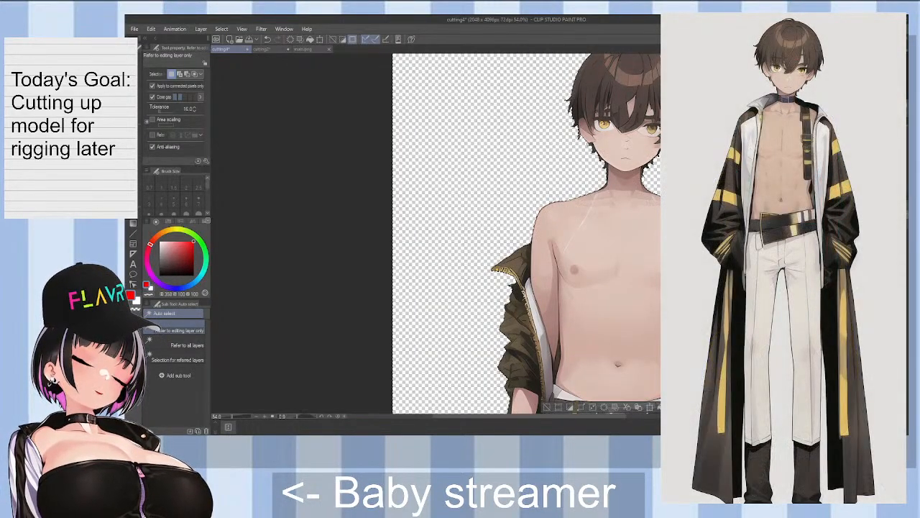
Step: Delete the leftover white areas enclosed by the looping hair strands on top of this character's head
scroll(765, 201, "down", 4)
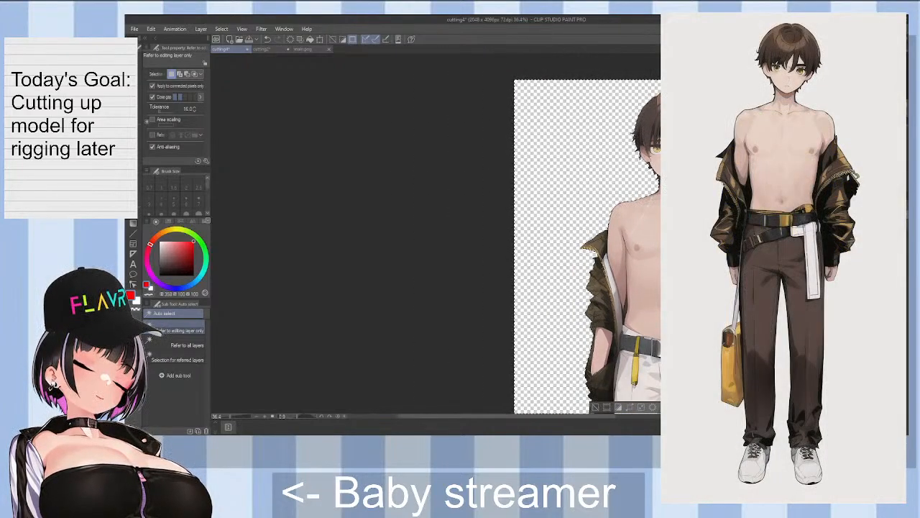
scroll(679, 90, "up", 10)
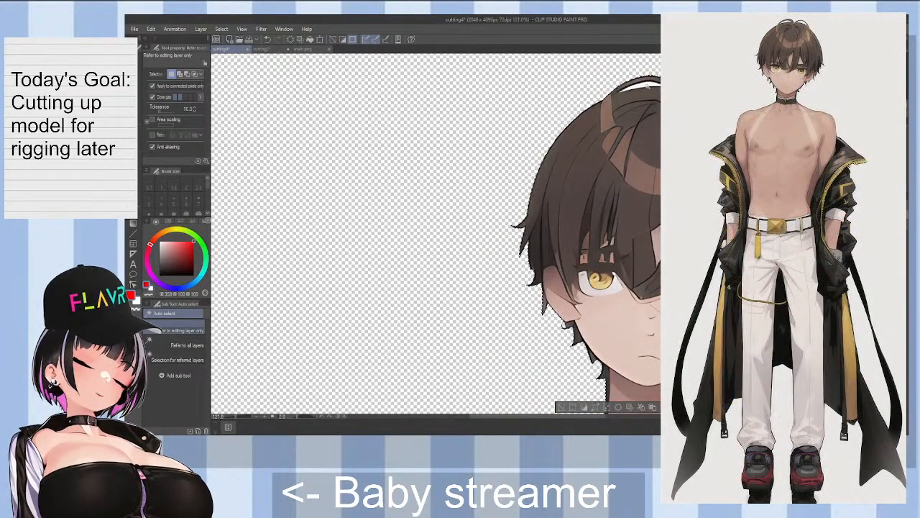
left_click(647, 86)
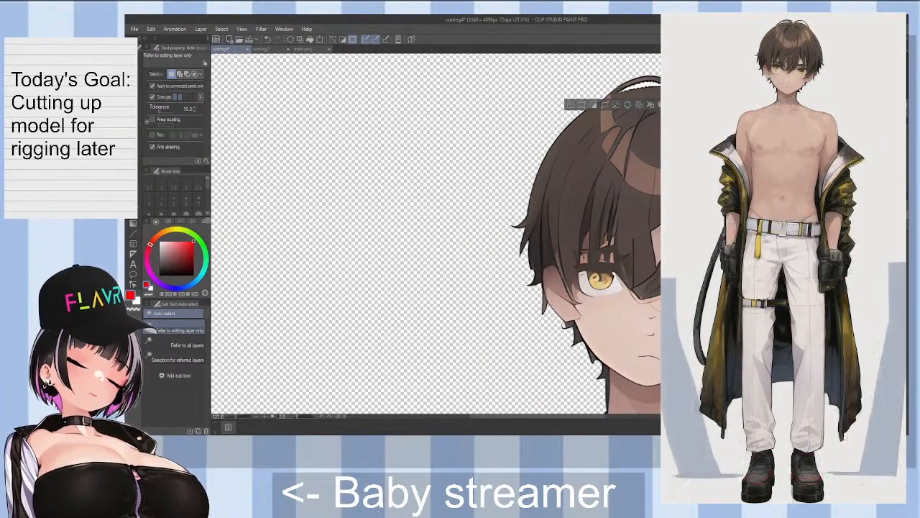
left_click(716, 93)
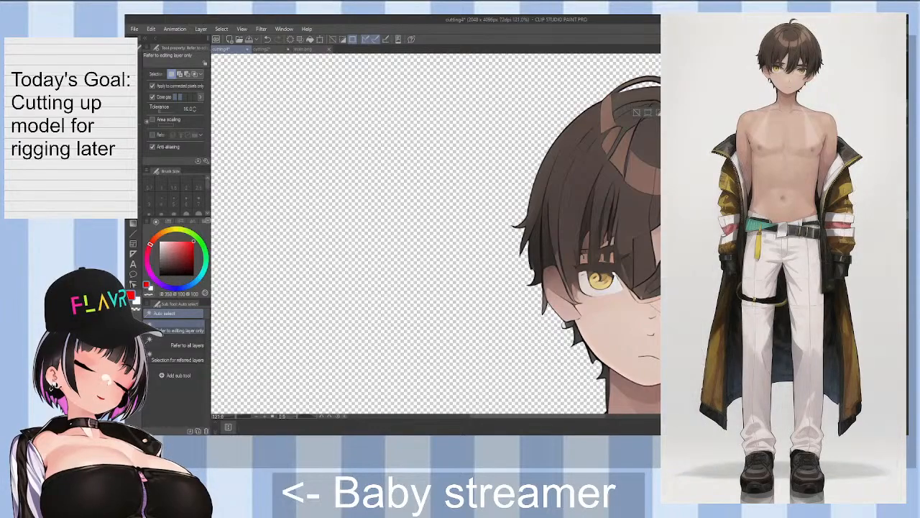
Step: Delete the white background enclosed between the trouser legs below the brown coat, then clear the selection
scroll(653, 260, "down", 15)
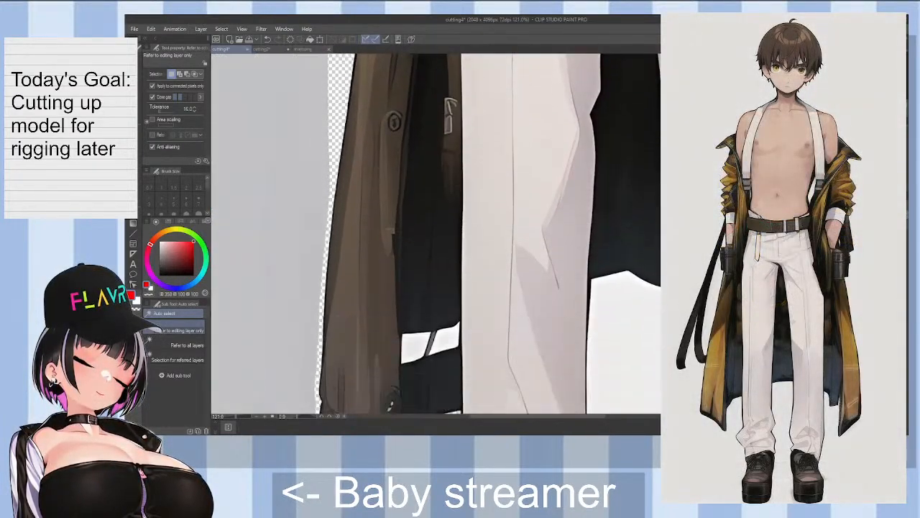
left_click(652, 260)
key("Delete")
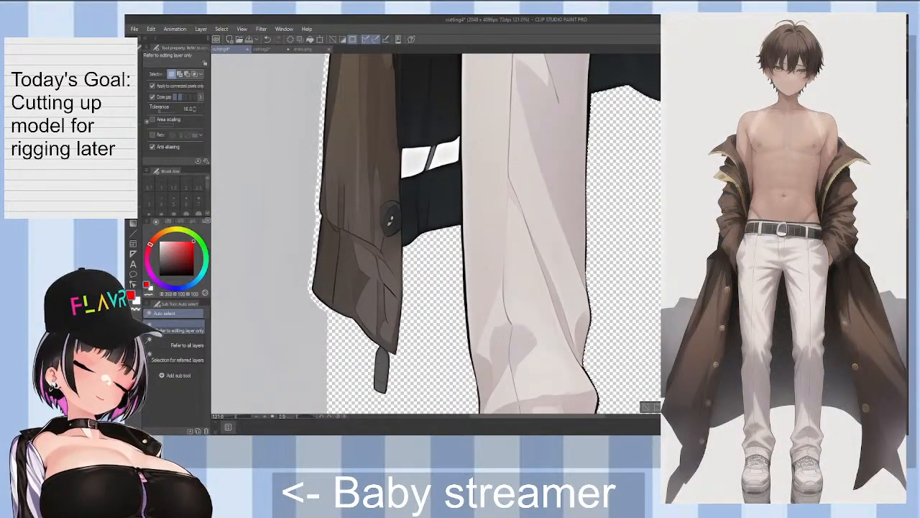
scroll(450, 93, "down", 5)
scroll(449, 94, "up", 8)
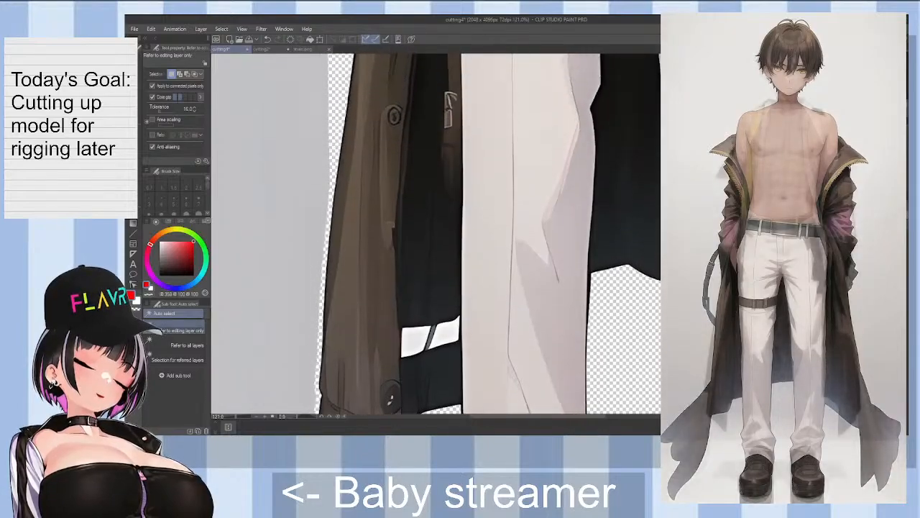
Step: Delete the leftover grey background blocks on both sides of the brown coat, then clear the selection
scroll(449, 216, "down", 8)
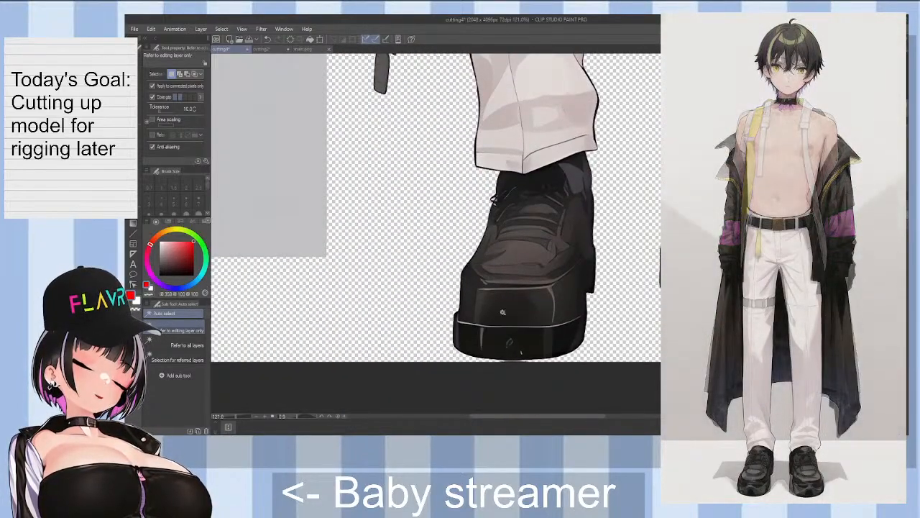
scroll(370, 242, "down", 12)
scroll(581, 200, "up", 6)
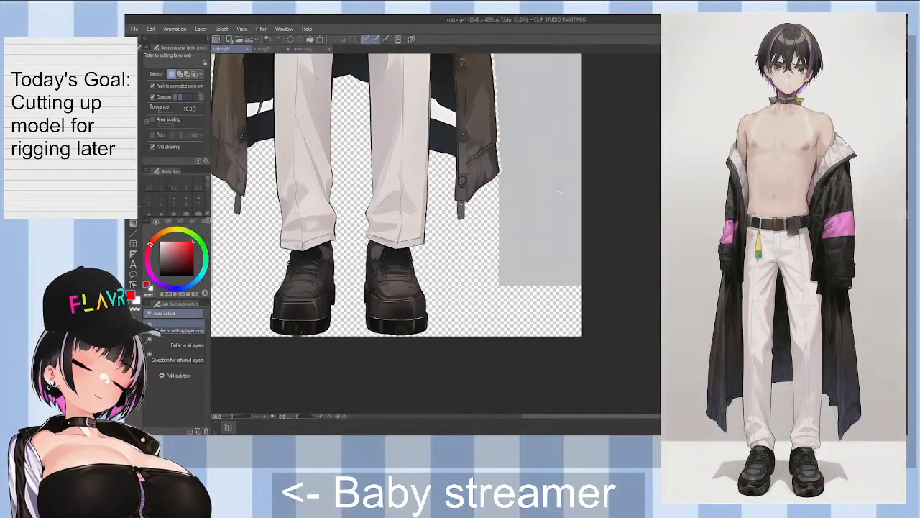
left_click(570, 203)
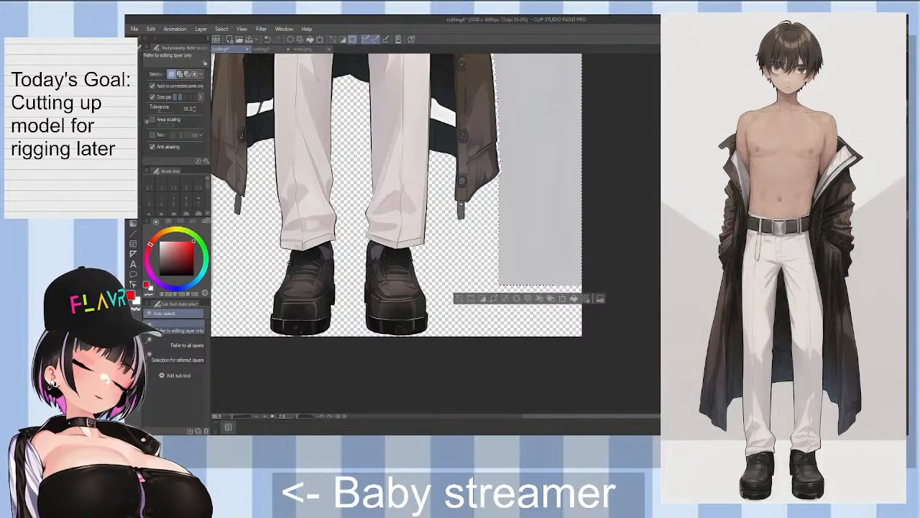
scroll(629, 401, "up", 6)
scroll(629, 401, "down", 2)
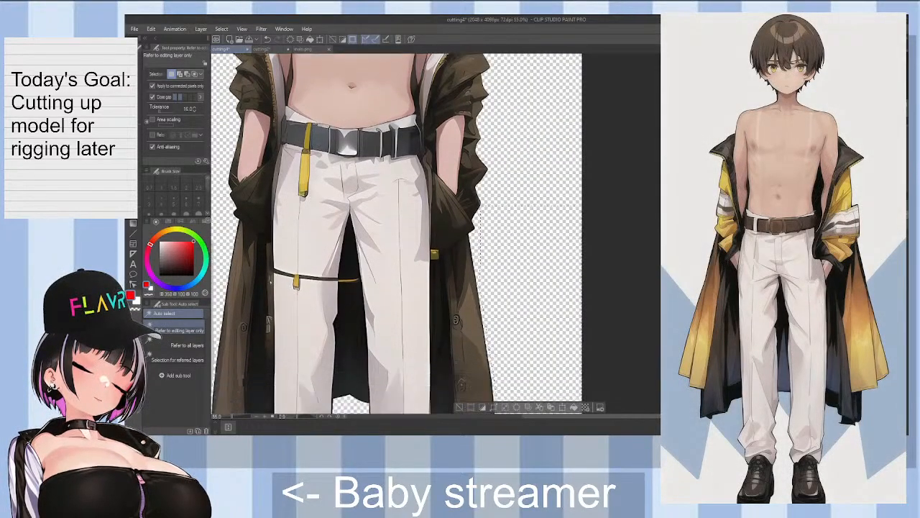
left_click_drag(639, 416, 554, 417)
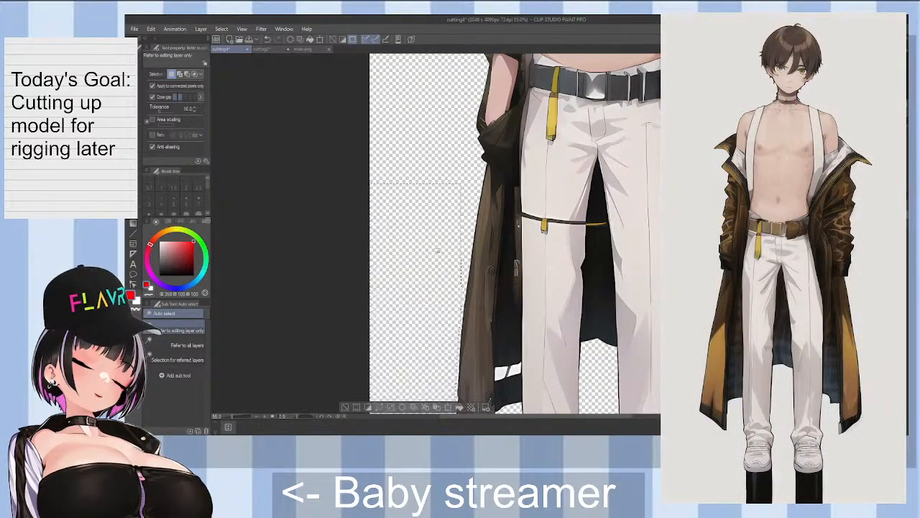
scroll(515, 234, "up", 3)
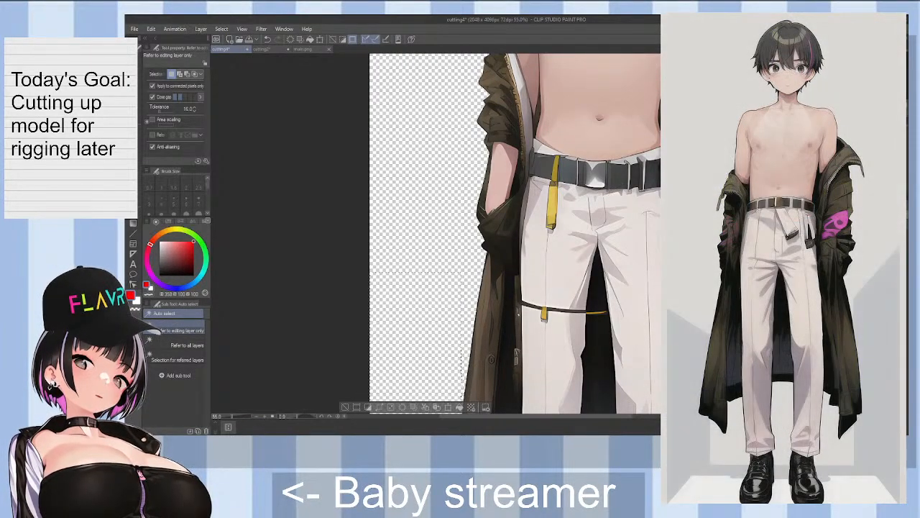
scroll(514, 233, "up", 7)
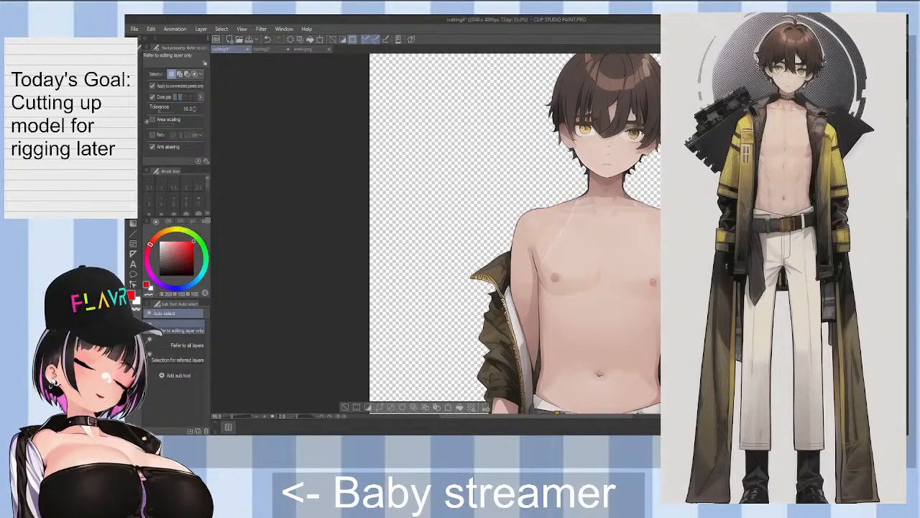
scroll(515, 233, "down", 5)
scroll(514, 233, "down", 6)
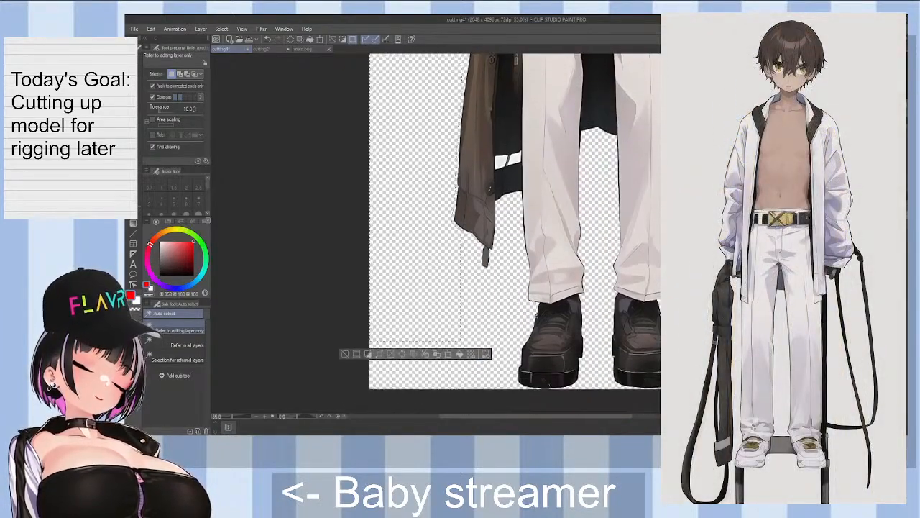
scroll(514, 233, "up", 8)
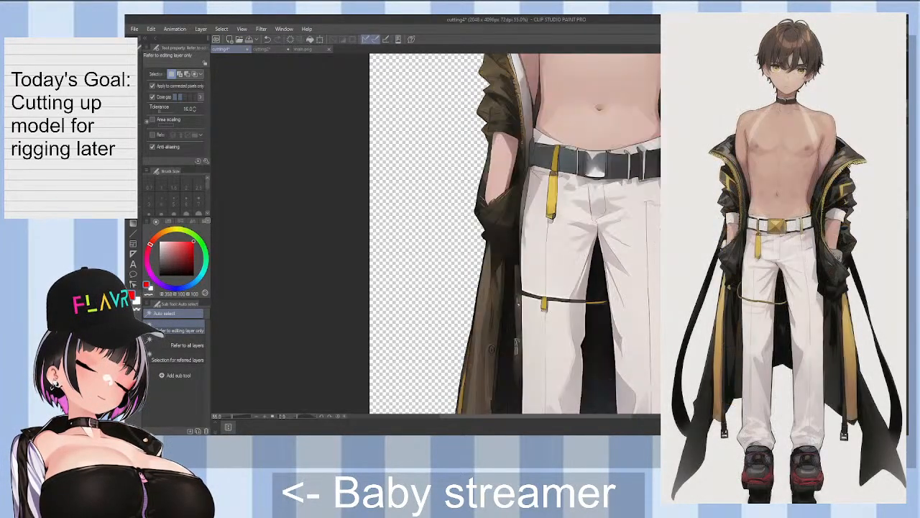
Step: Examine the cleaned character artwork around the belt, coat, shoulders and head
scroll(633, 158, "up", 2)
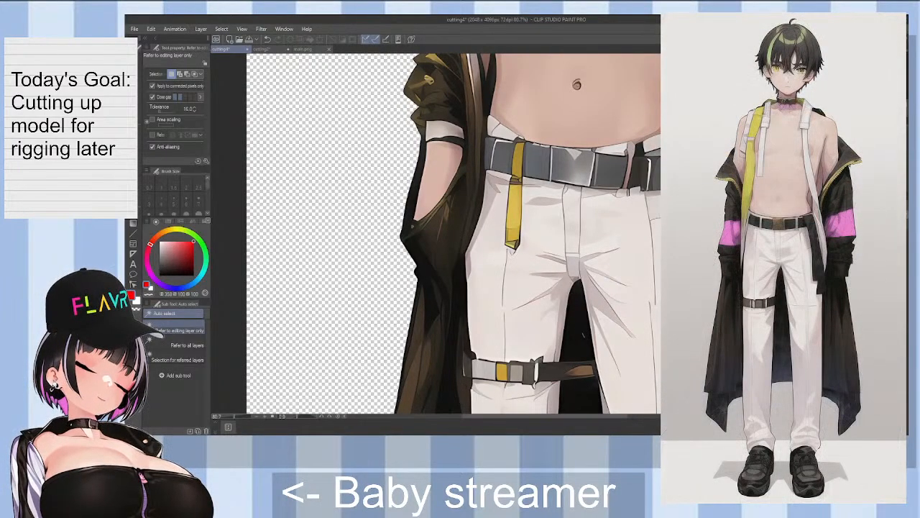
scroll(776, 225, "down", 4)
scroll(685, 316, "up", 10)
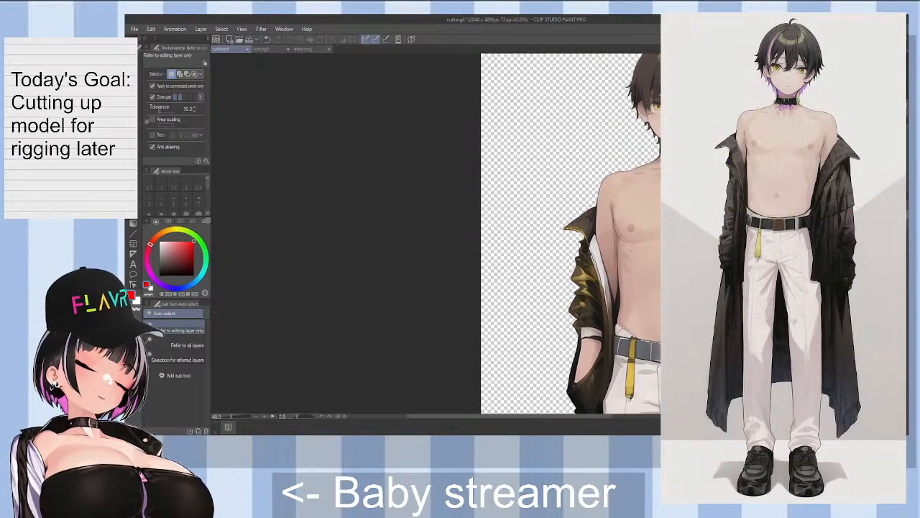
scroll(686, 320, "up", 6)
scroll(686, 320, "down", 7)
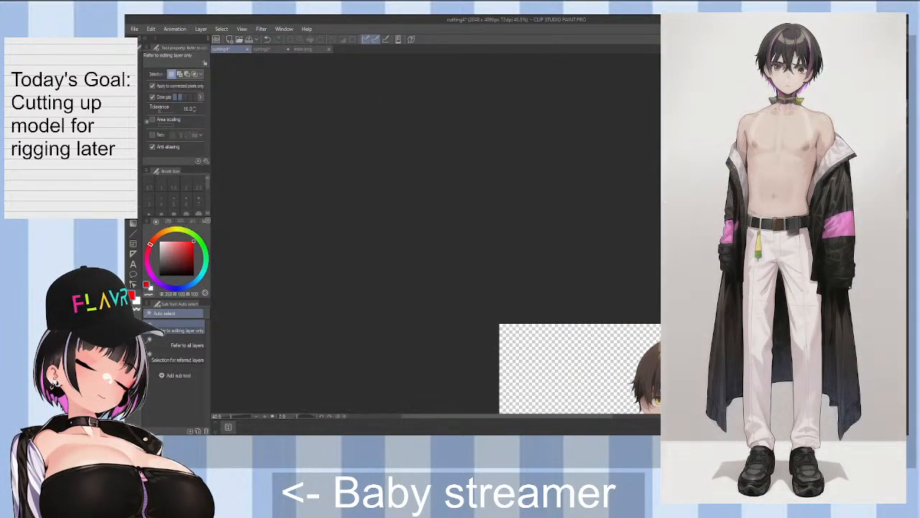
scroll(602, 423, "down", 5)
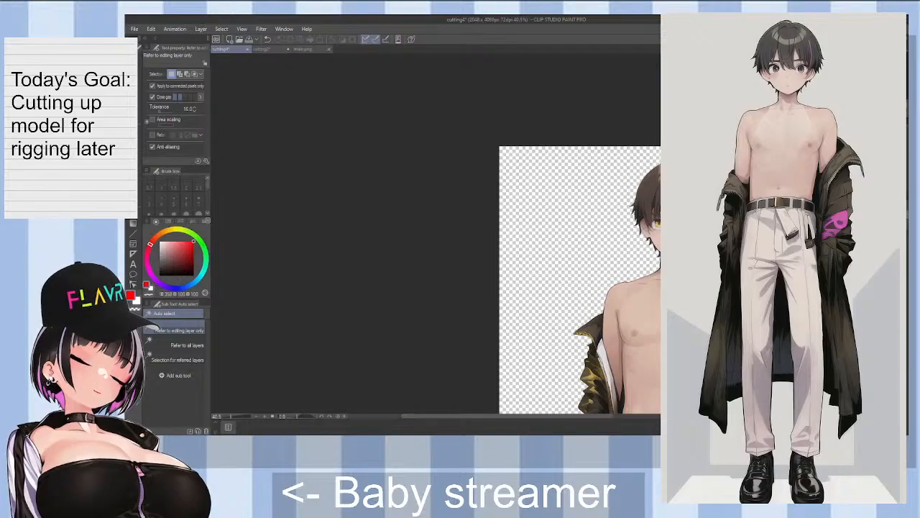
scroll(725, 271, "up", 8)
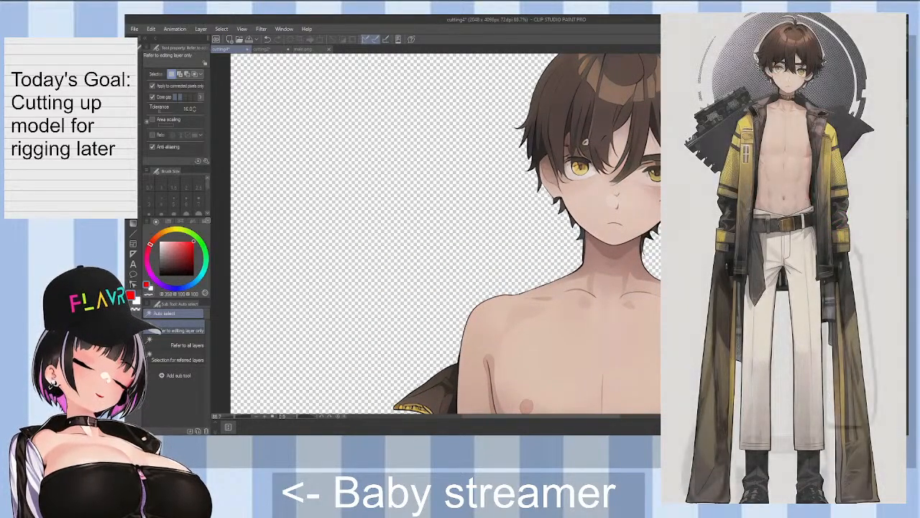
scroll(446, 234, "up", 2)
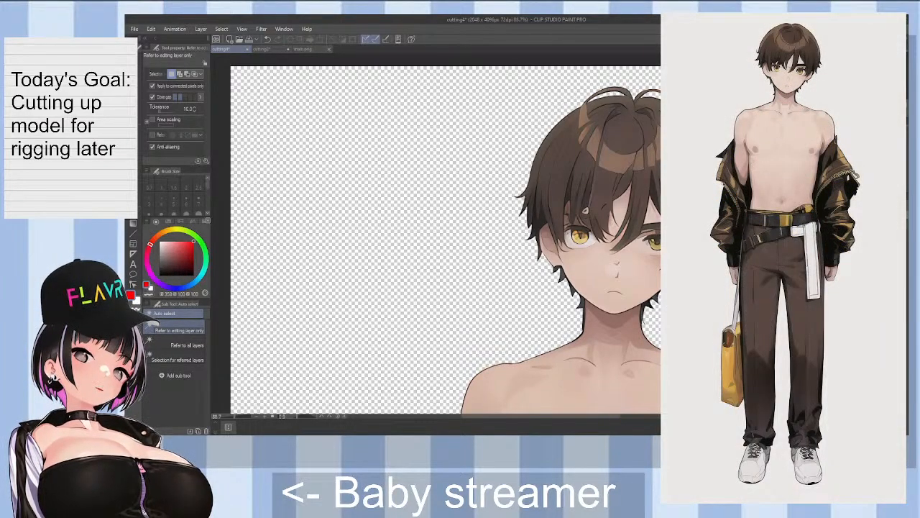
scroll(789, 167, "up", 2)
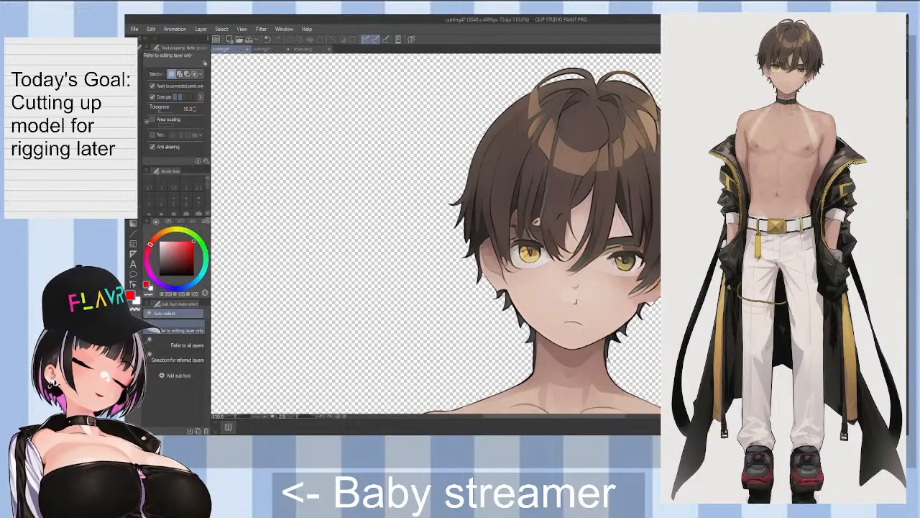
scroll(769, 178, "up", 2)
scroll(783, 212, "down", 3)
scroll(424, 255, "down", 1)
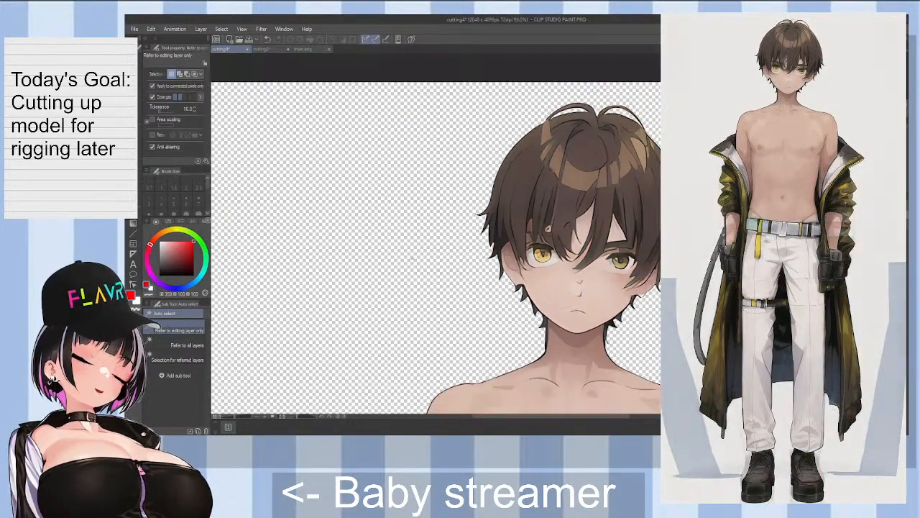
scroll(417, 256, "down", 2)
scroll(620, 234, "up", 3)
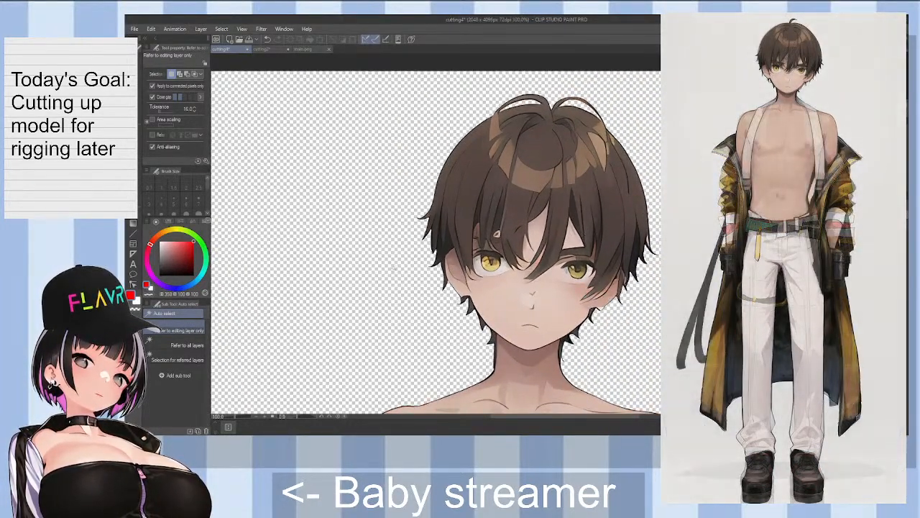
scroll(320, 286, "down", 3)
scroll(509, 228, "up", 3)
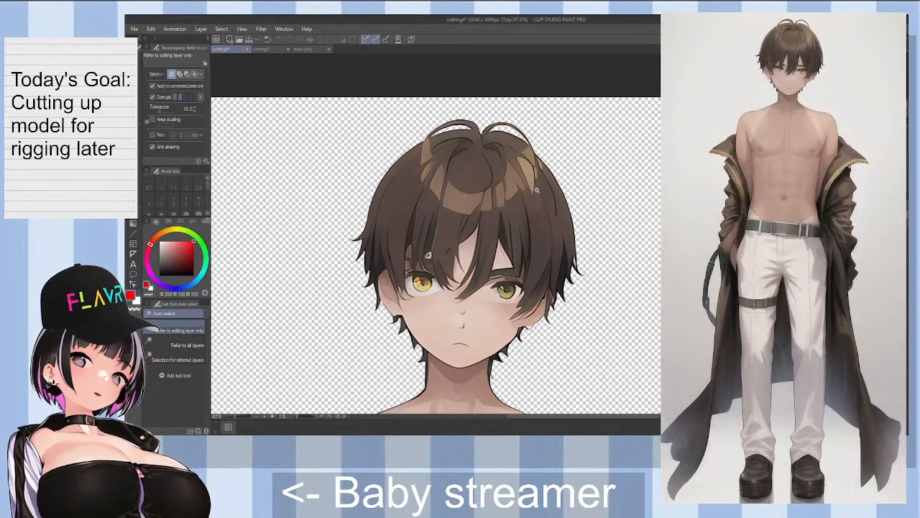
Step: Choose the Lasso selection tool for cutting out parts of the character
key("m")
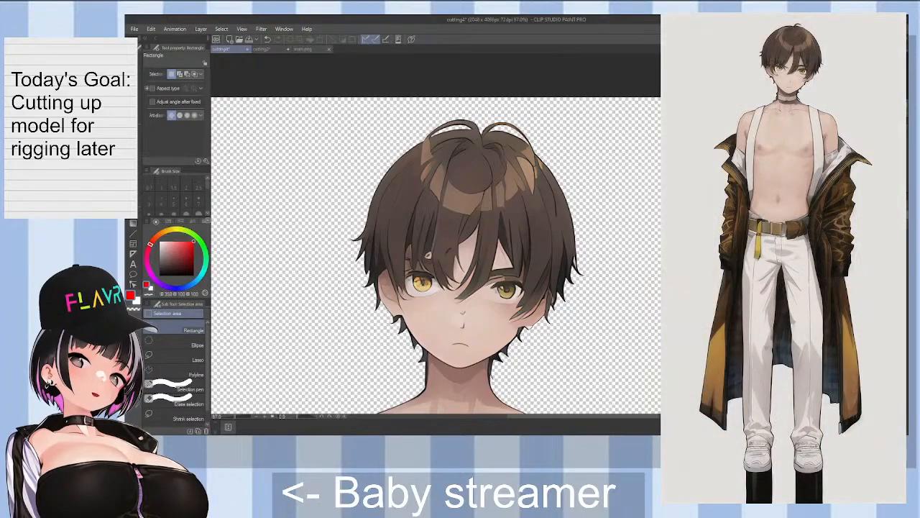
left_click_drag(637, 417, 634, 417)
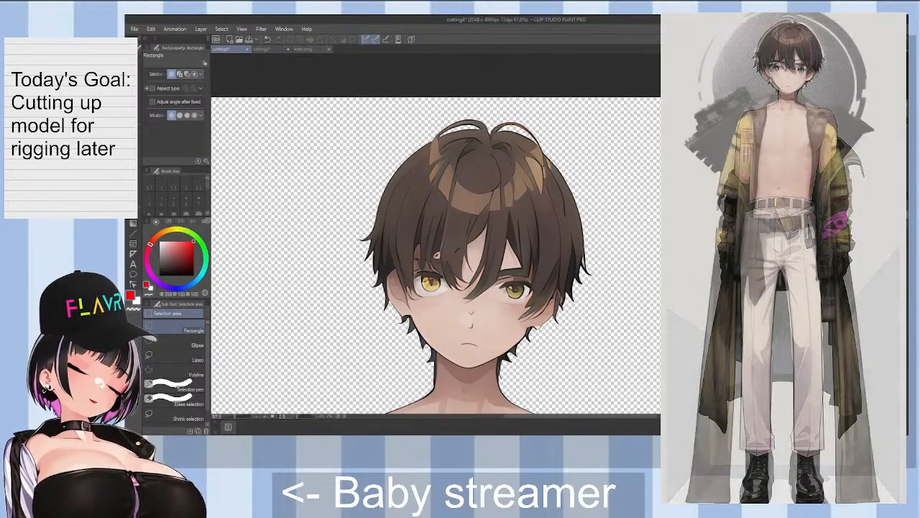
scroll(435, 252, "down", 1)
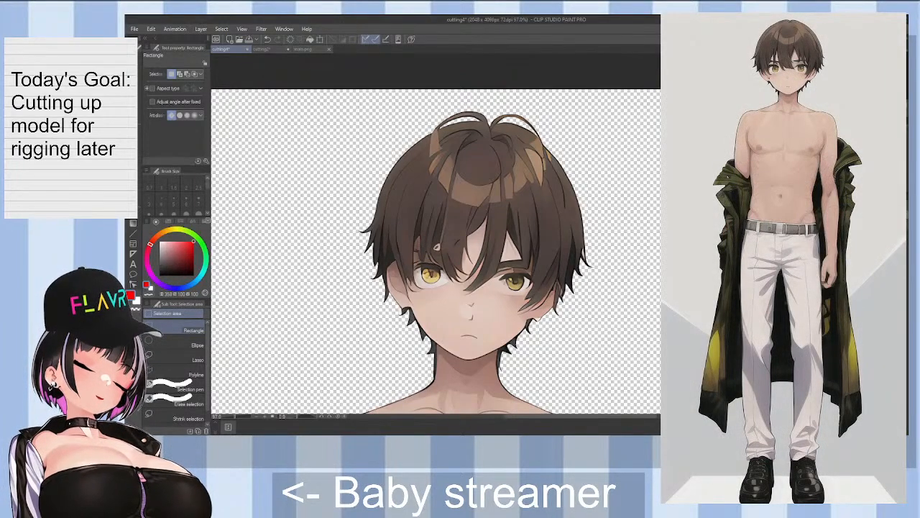
left_click(194, 360)
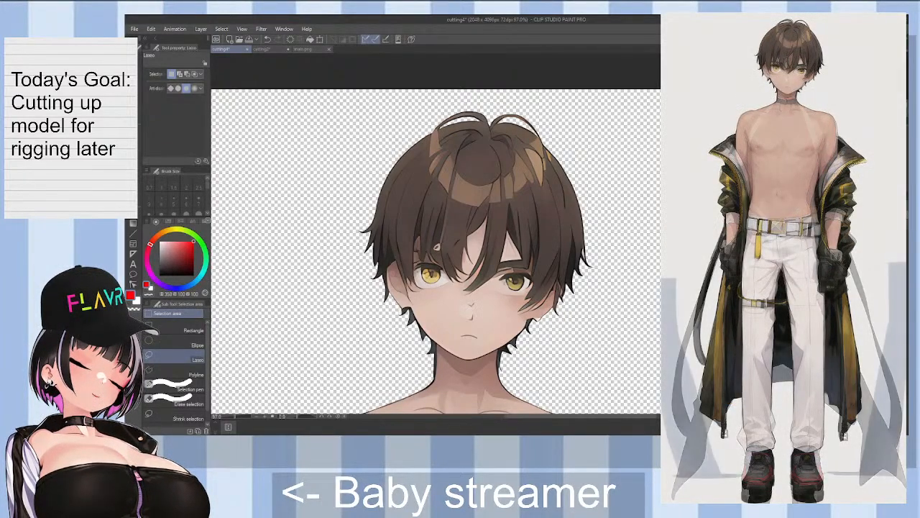
Step: Examine the cleaned character artwork from the head through the coat, belt and trousers to the shoes
scroll(435, 233, "down", 10)
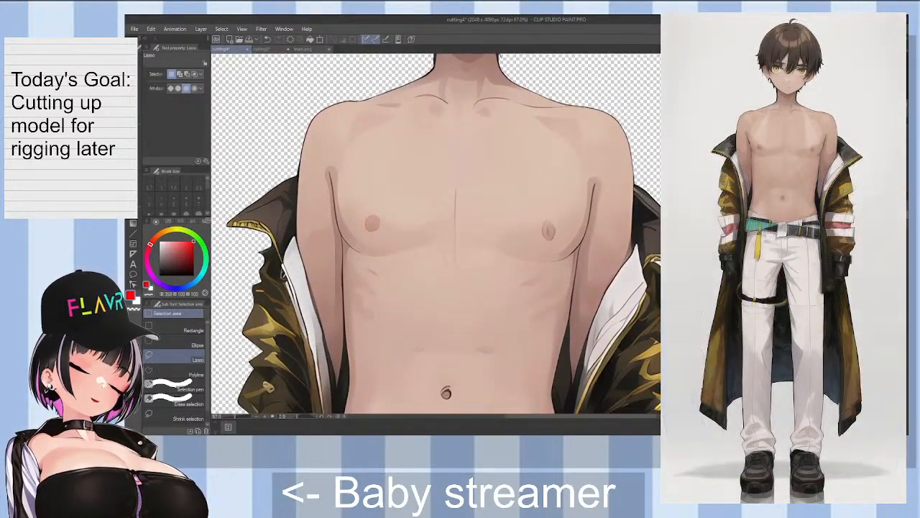
scroll(435, 233, "down", 3)
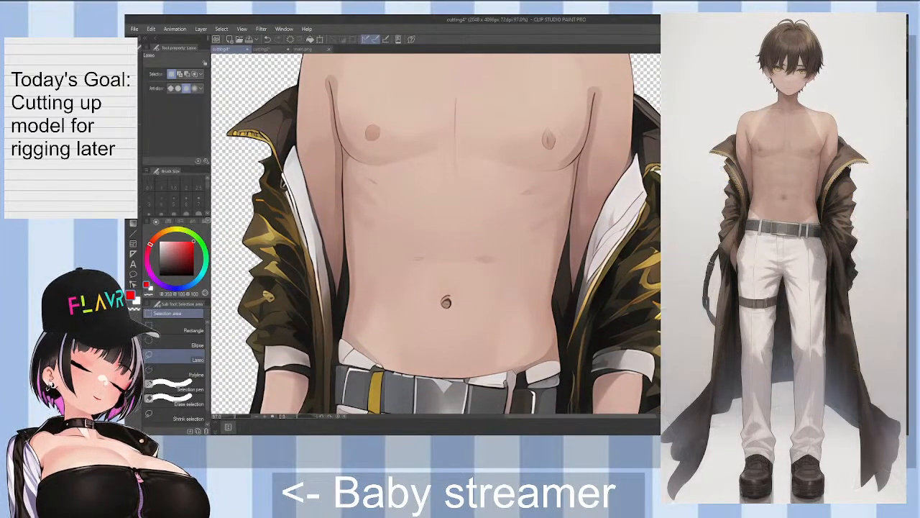
scroll(436, 233, "down", 3)
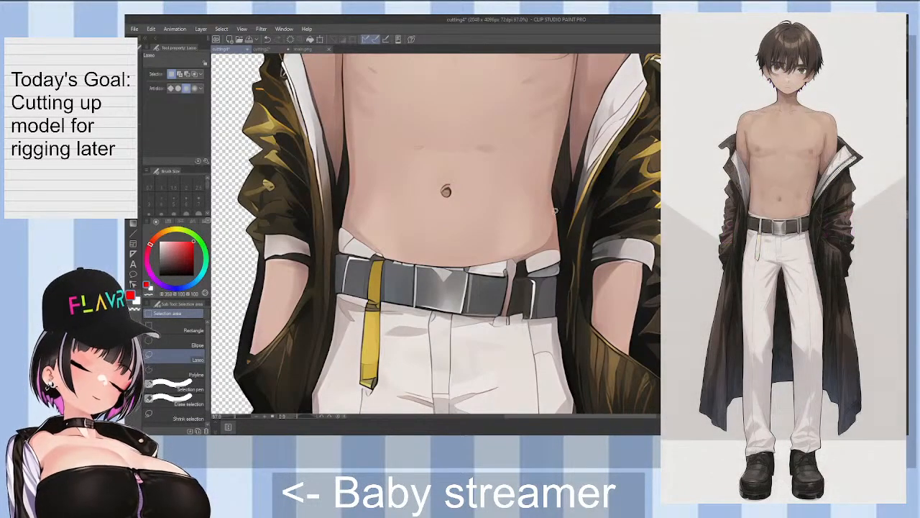
scroll(565, 246, "down", 4)
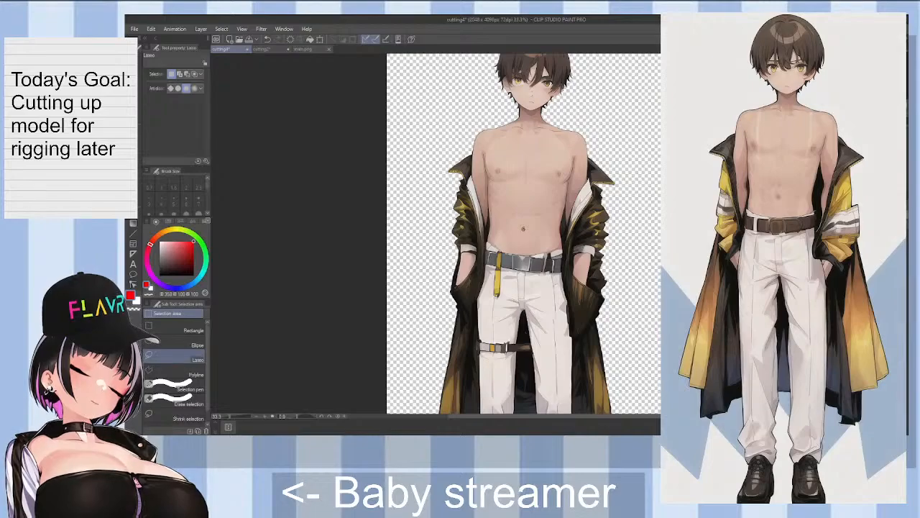
scroll(523, 234, "down", 5)
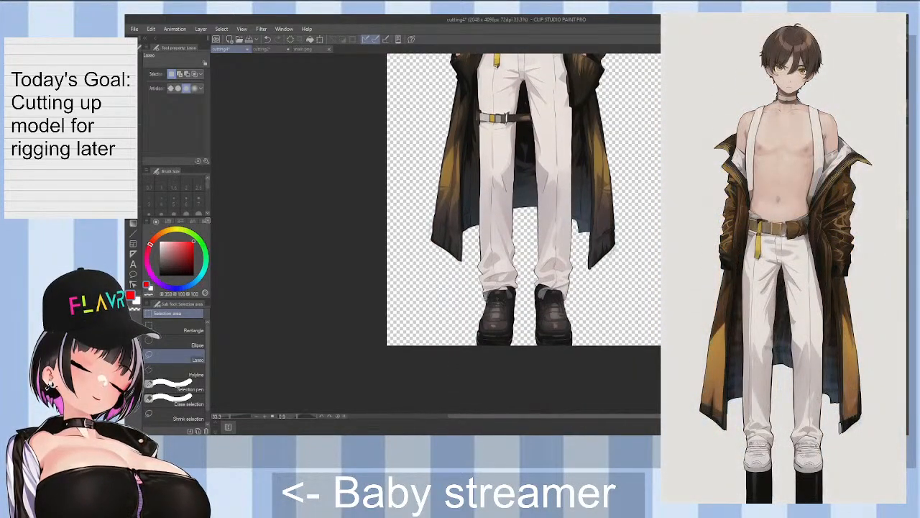
scroll(557, 303, "up", 5)
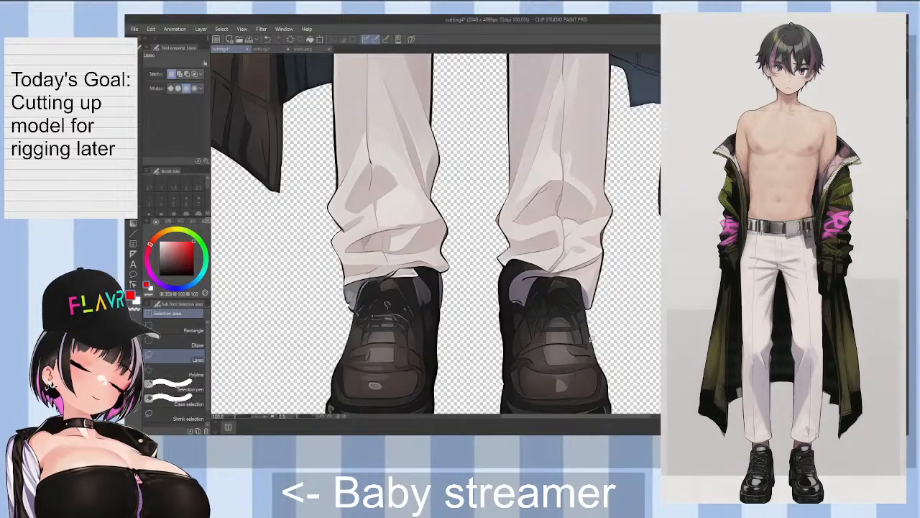
scroll(574, 325, "down", 3)
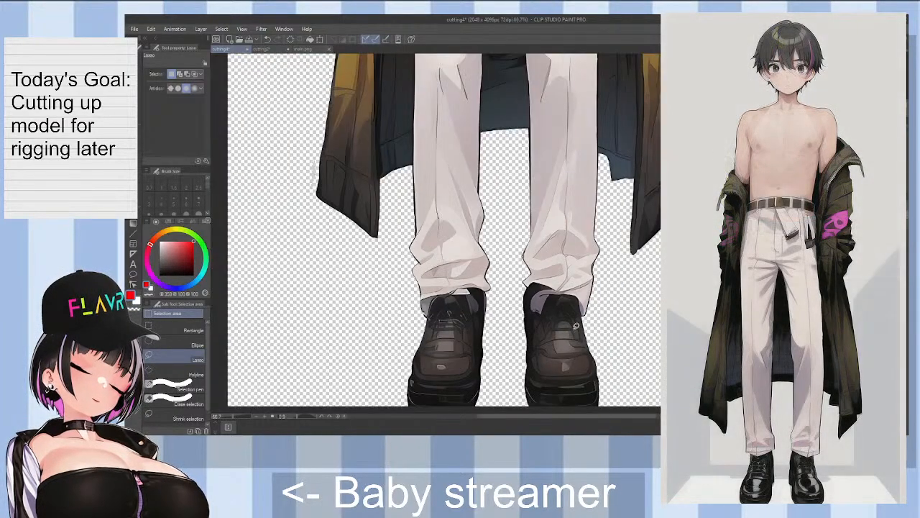
scroll(480, 317, "up", 5)
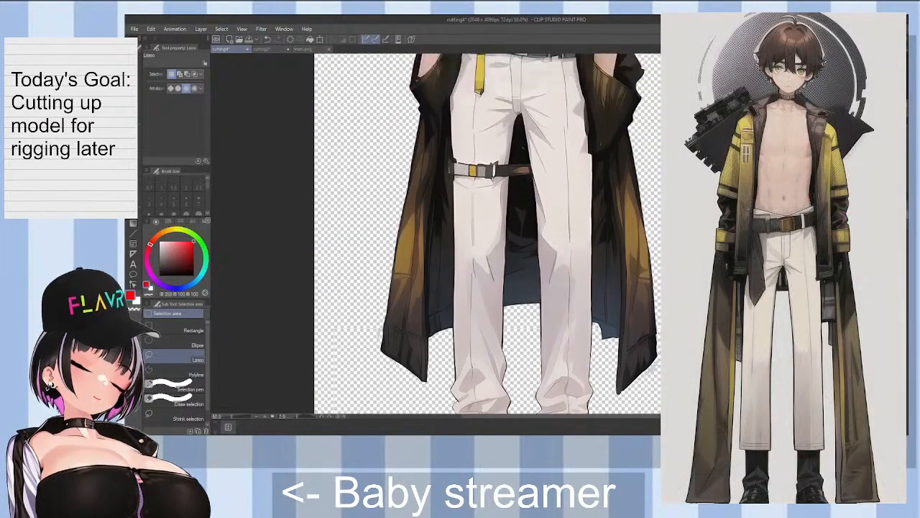
scroll(486, 233, "up", 5)
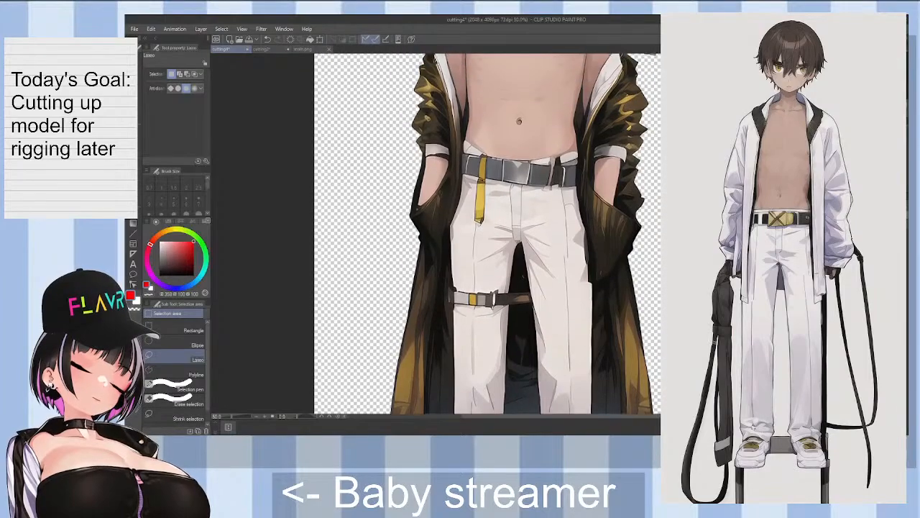
scroll(486, 234, "down", 4)
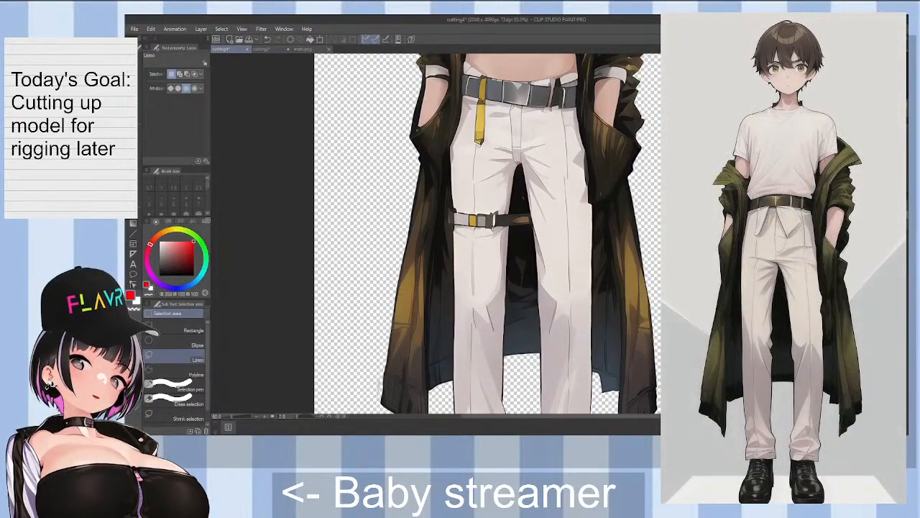
scroll(487, 233, "down", 3)
scroll(486, 234, "up", 10)
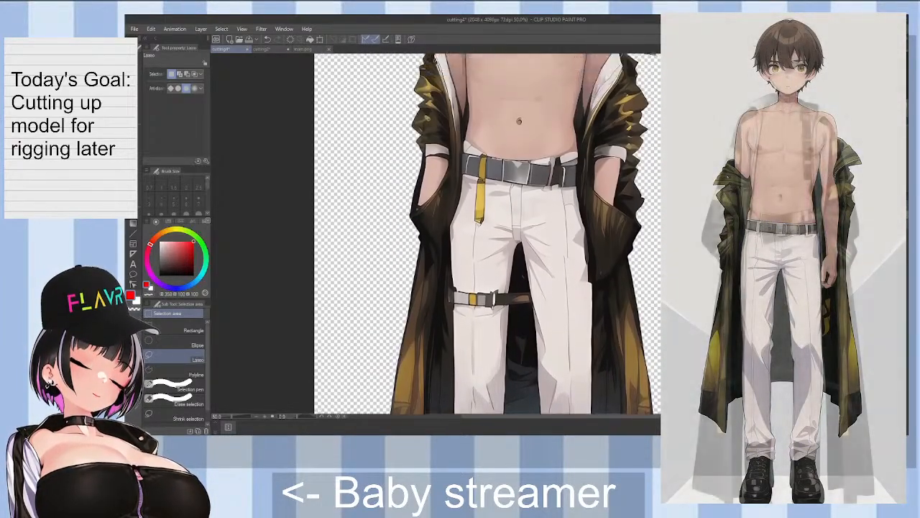
scroll(487, 234, "up", 1)
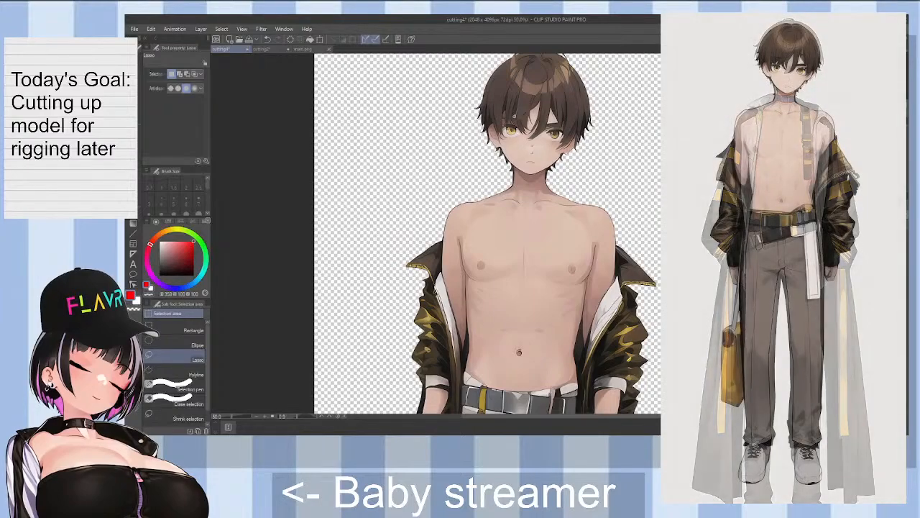
scroll(486, 233, "up", 2)
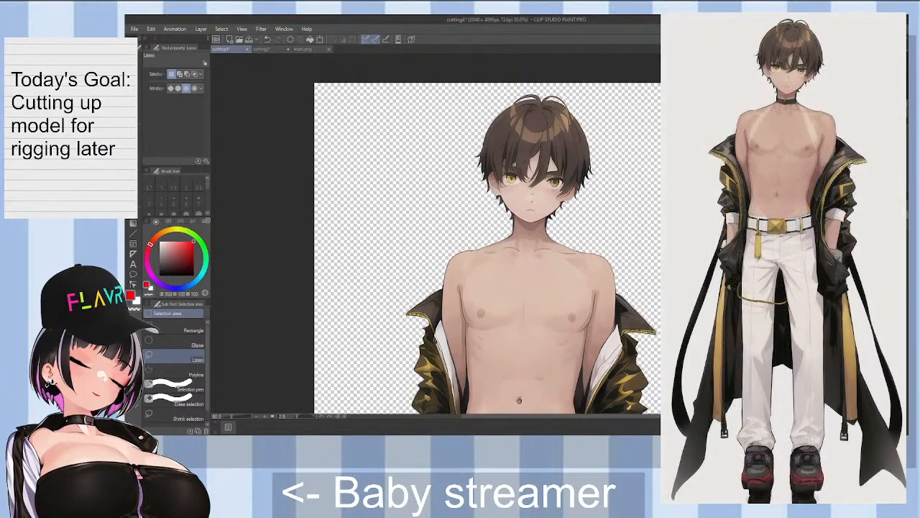
scroll(540, 146, "up", 1)
scroll(540, 145, "up", 2)
scroll(538, 158, "up", 1)
scroll(535, 172, "down", 1)
scroll(535, 171, "down", 2)
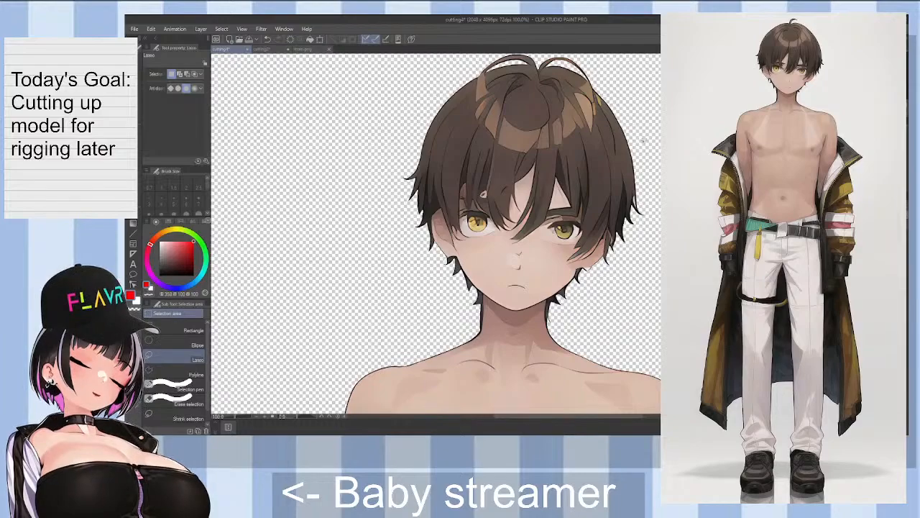
Step: Switch the displayed artwork to the character variant with the plain dark coat and gold-trimmed collar
left_click_drag(483, 194, 483, 29)
scroll(435, 233, "down", 5)
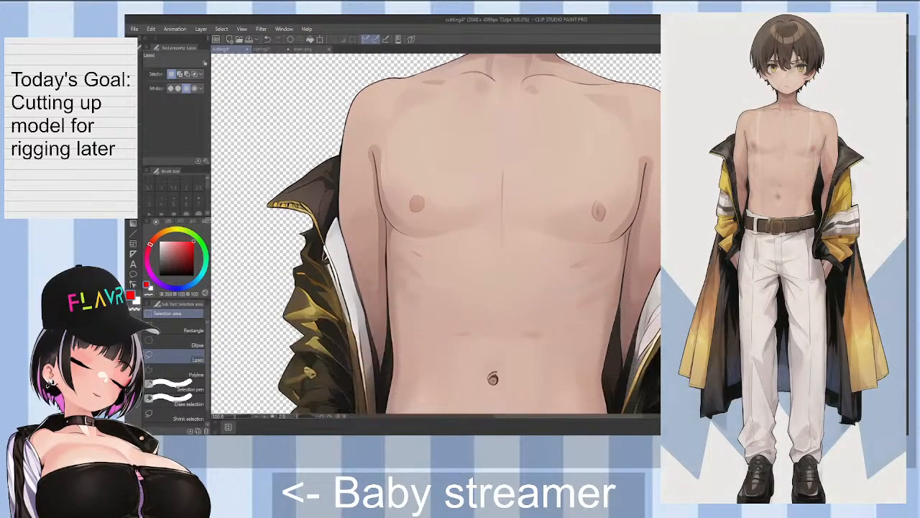
scroll(435, 234, "up", 1)
scroll(436, 234, "down", 6)
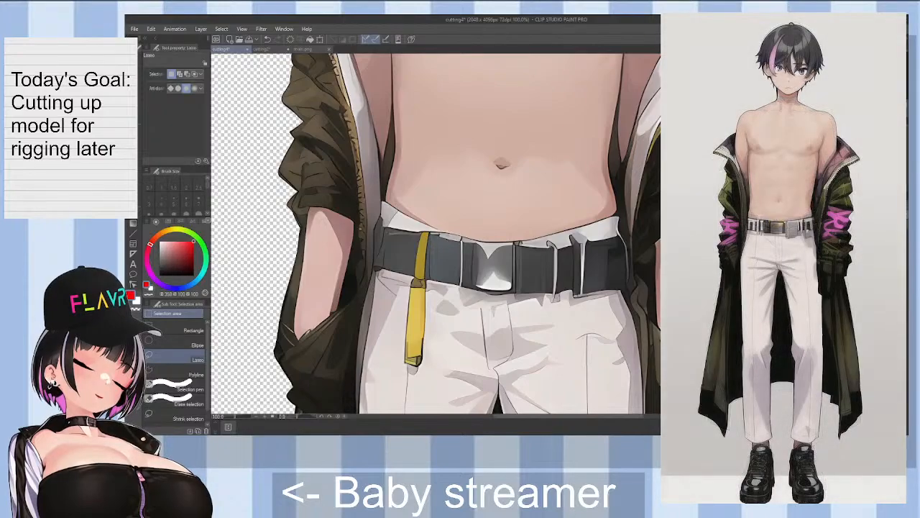
scroll(436, 233, "up", 5)
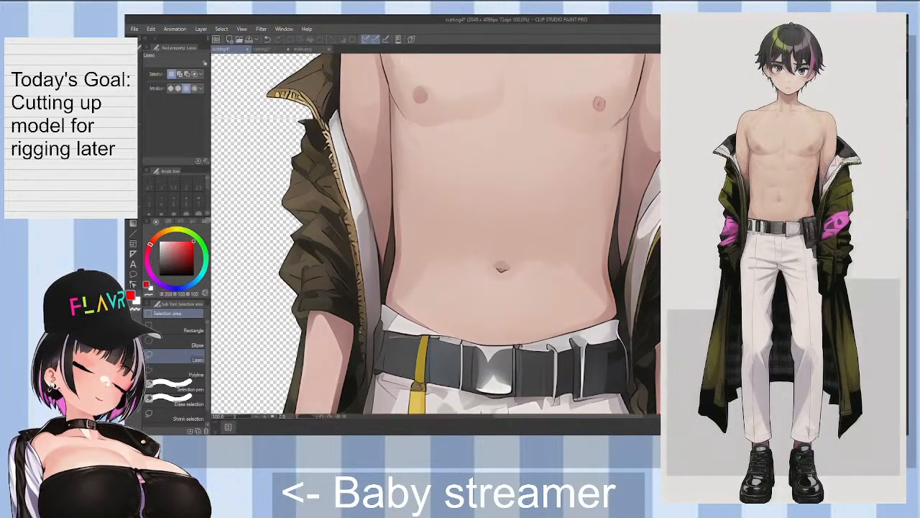
scroll(435, 233, "down", 2)
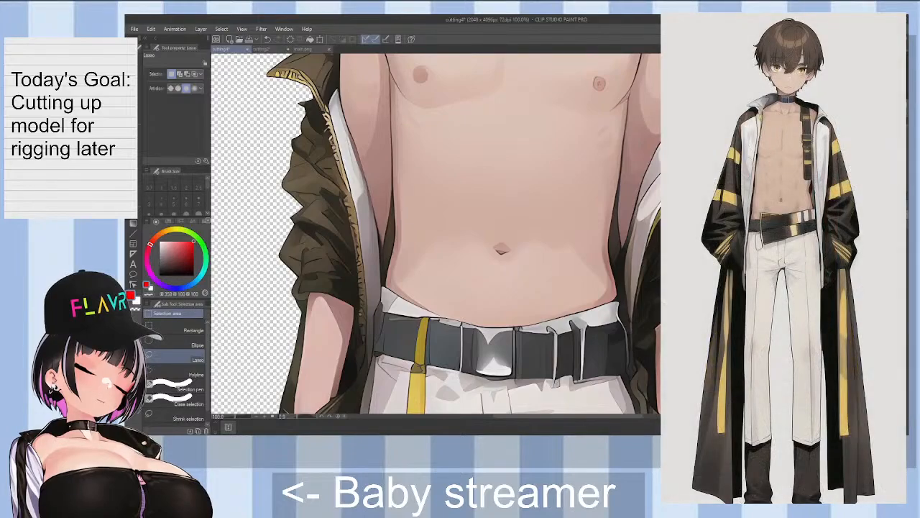
Step: Isolate the arm with its coat sleeve on the figure's right-hand side by deleting the rest of the layer's artwork, then clear the selection
scroll(773, 228, "down", 2)
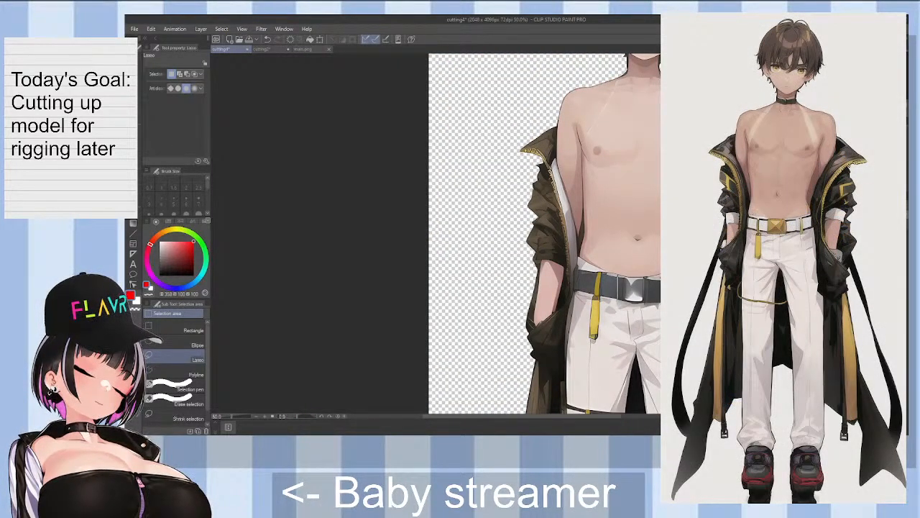
scroll(545, 233, "down", 4)
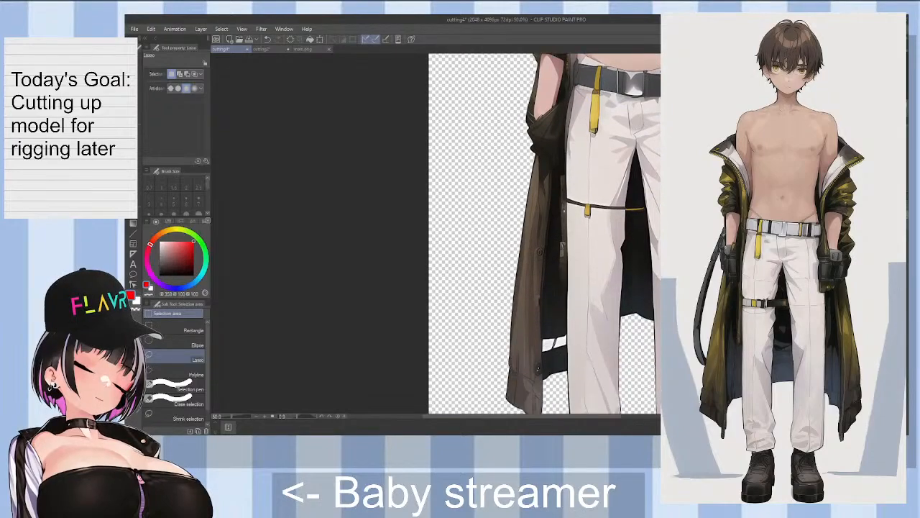
scroll(545, 233, "down", 2)
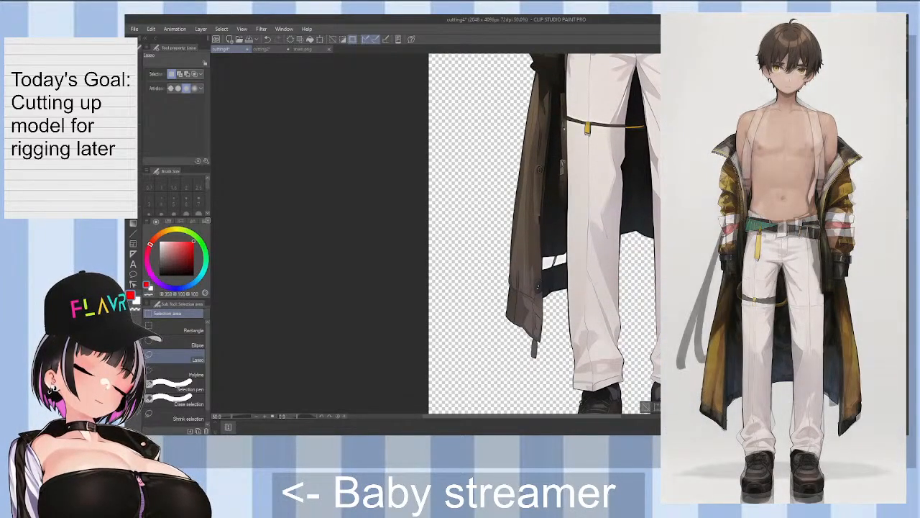
scroll(544, 233, "up", 2)
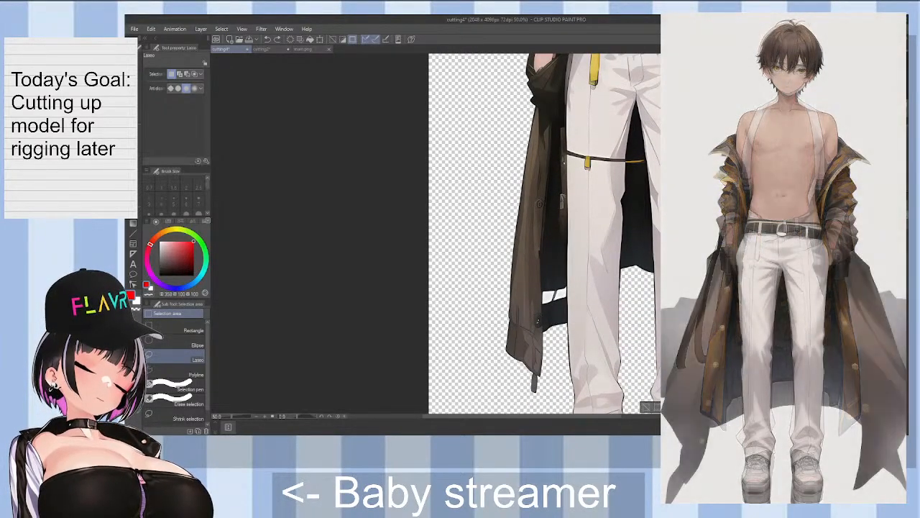
scroll(544, 233, "up", 2)
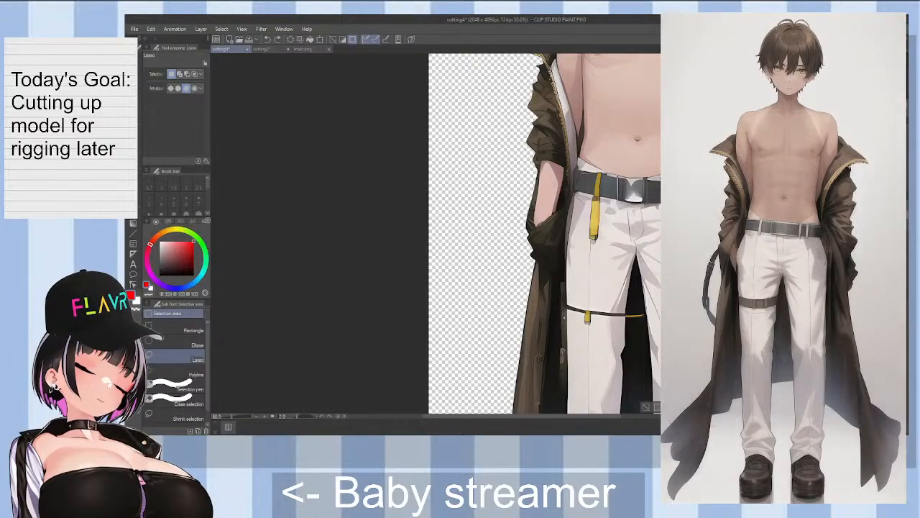
scroll(544, 233, "up", 2)
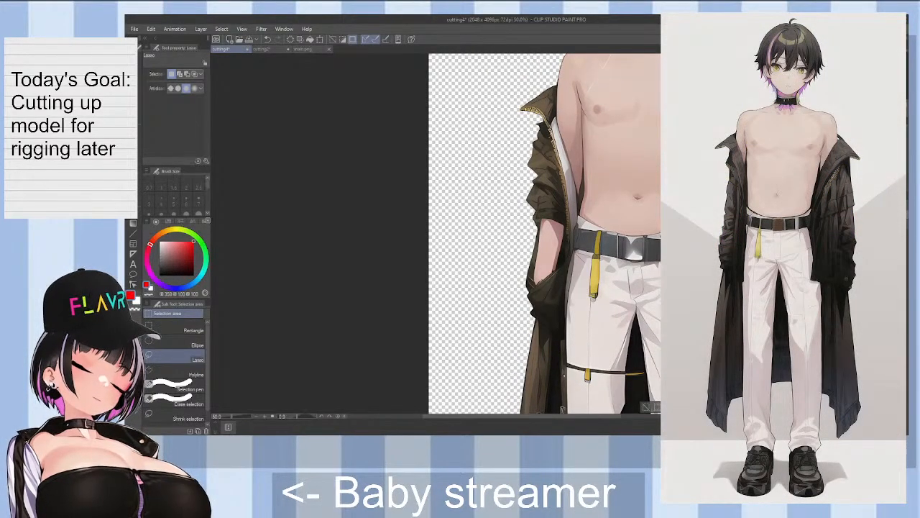
scroll(544, 233, "up", 2)
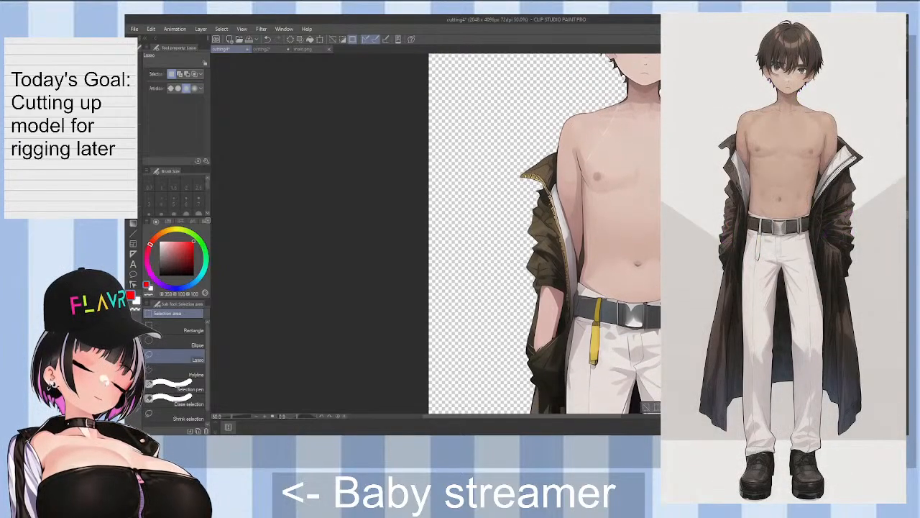
key("Delete")
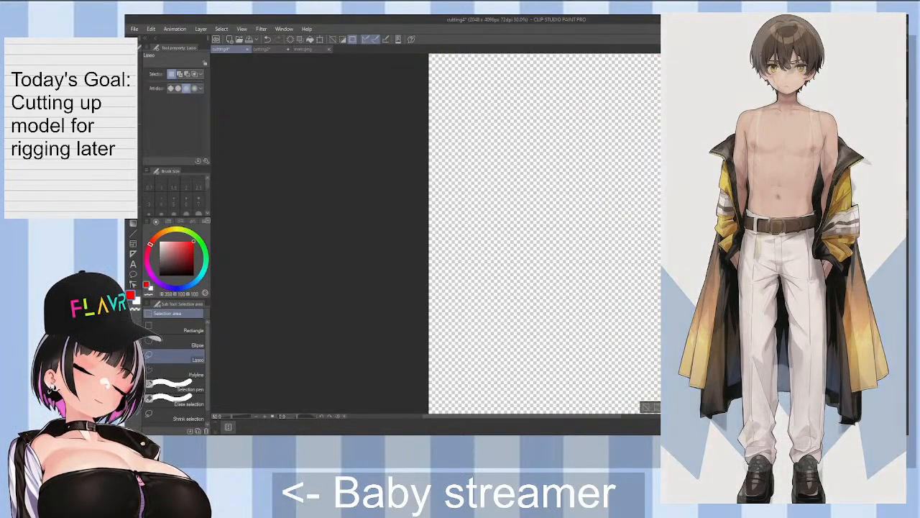
key("ctrl+d")
Step: Rotate the canvas and try erasing the skin at the shoulder end of the arm with the Hard eraser at size 127.4
key("minus")
key("minus")
key("minus")
key("minus")
key("minus")
key("minus")
key("minus")
key("minus")
key("minus")
key("minus")
key("minus")
key("minus")
key("minus")
key("minus")
key("minus")
key("minus")
key("minus")
key("minus")
key("minus")
key("minus")
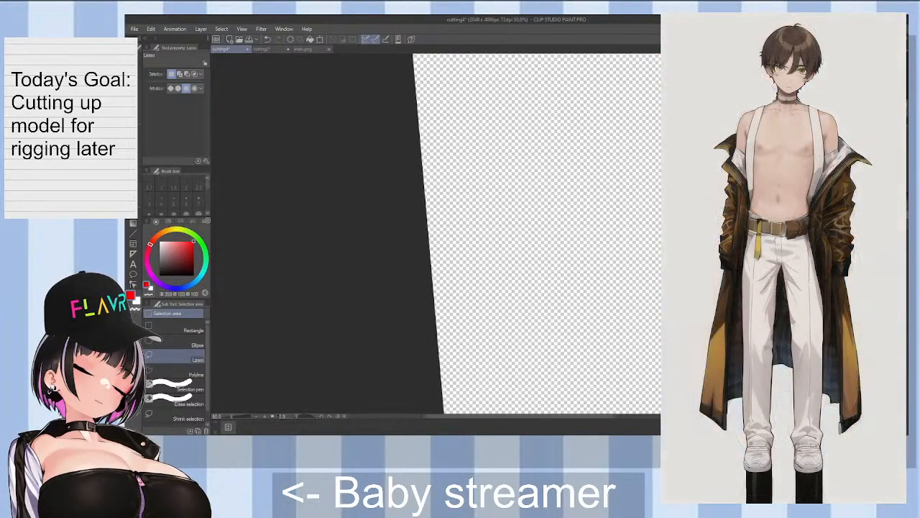
key("e")
scroll(266, 189, "up", 3)
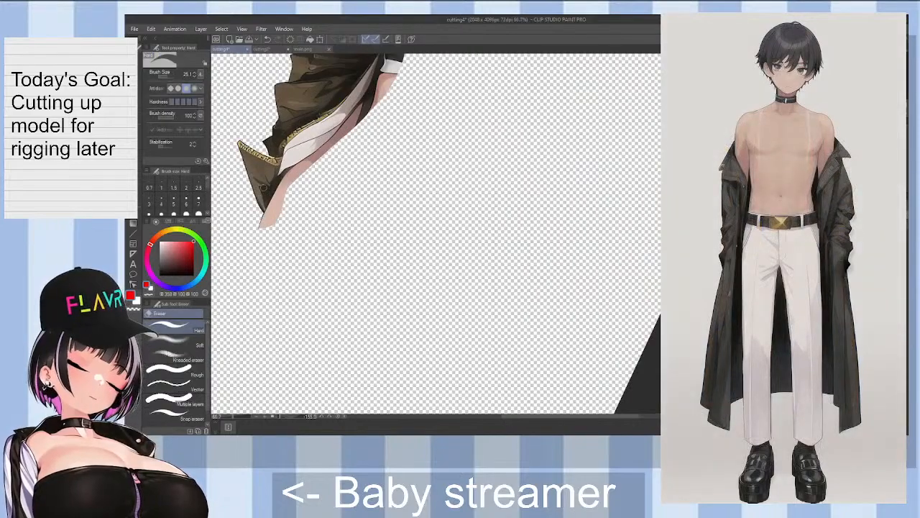
left_click_drag(563, 416, 538, 416)
scroll(435, 233, "up", 3)
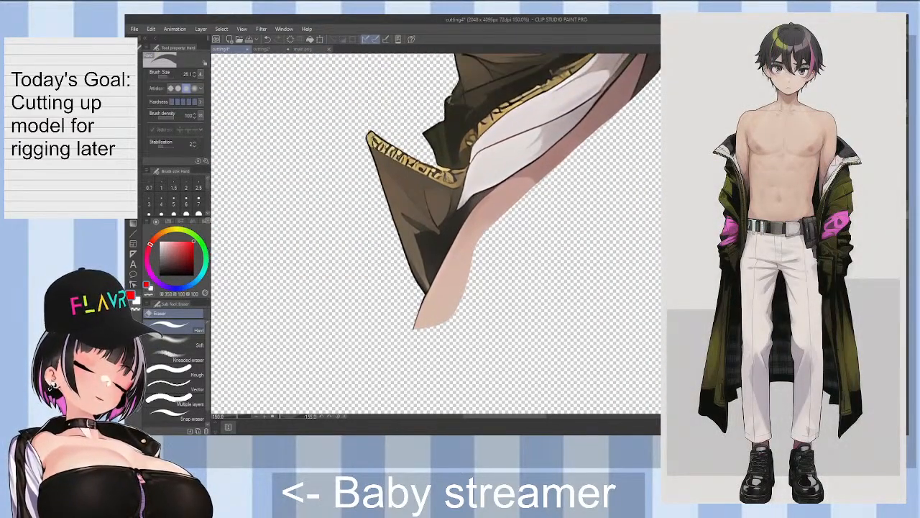
key("bracketright")
key("bracketright")
key("bracketright")
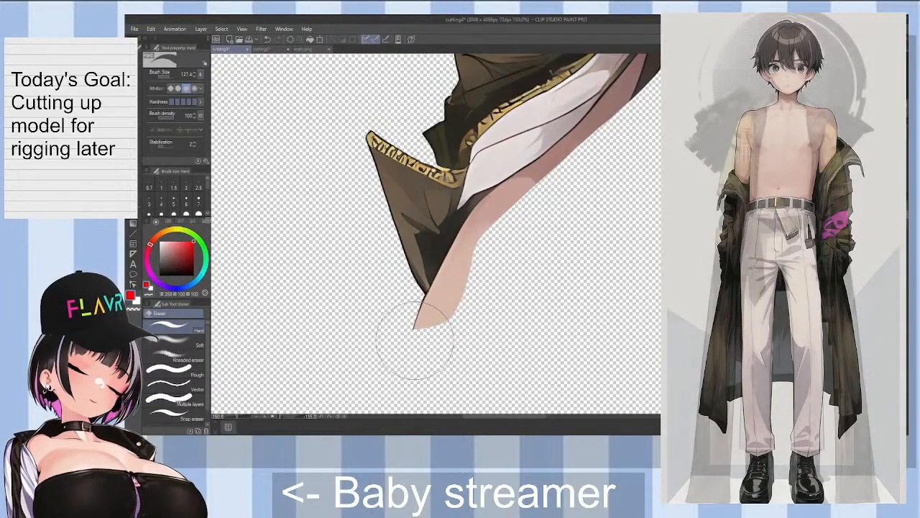
mouse_move(431, 287)
left_mouse_down()
mouse_move(428, 318)
mouse_move(456, 288)
mouse_move(462, 294)
mouse_move(427, 340)
mouse_move(446, 305)
mouse_move(430, 316)
left_mouse_up()
key("ctrl+z")
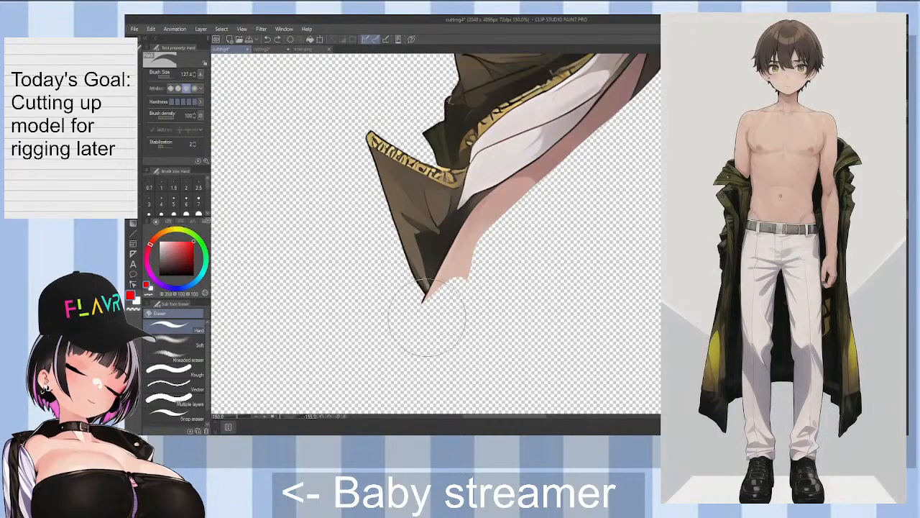
Step: Try erasing the surplus chest skin along the inner edge of the arm beside the white collar lining
mouse_move(479, 286)
left_mouse_down()
mouse_move(494, 243)
mouse_move(582, 187)
left_mouse_up()
scroll(571, 347, "up", 5)
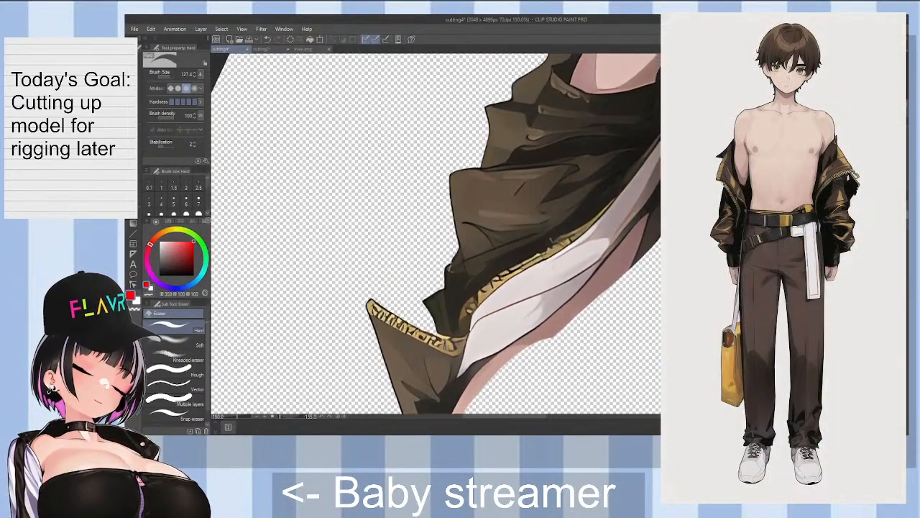
mouse_move(588, 335)
left_mouse_down()
mouse_move(538, 359)
mouse_move(632, 266)
left_mouse_up()
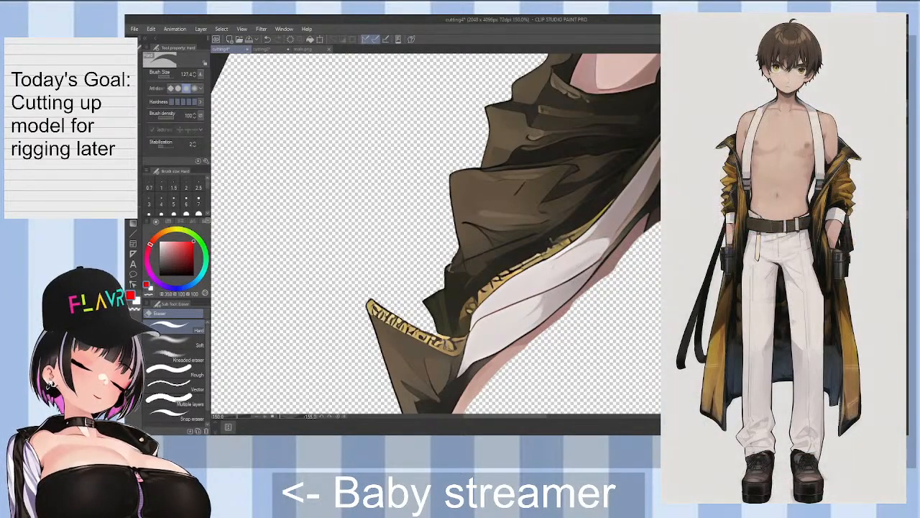
scroll(616, 281, "up", 7)
scroll(617, 281, "up", 1)
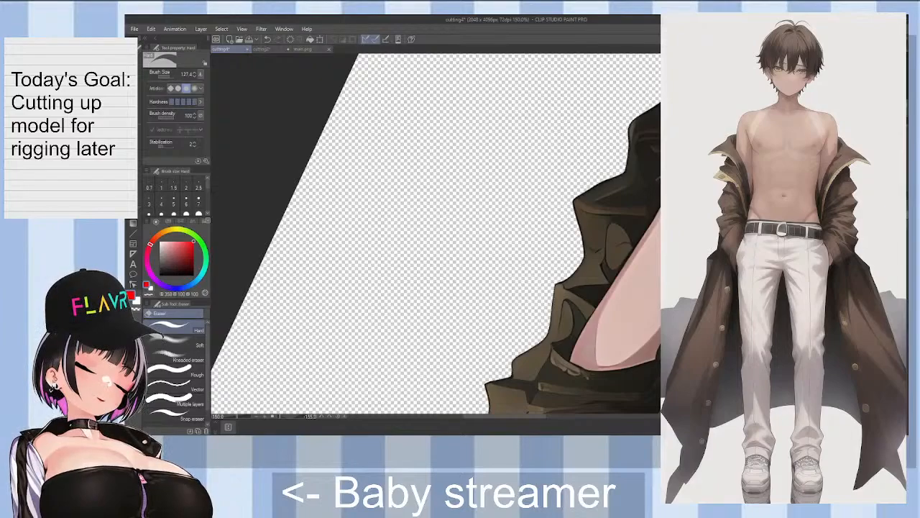
scroll(616, 281, "down", 4)
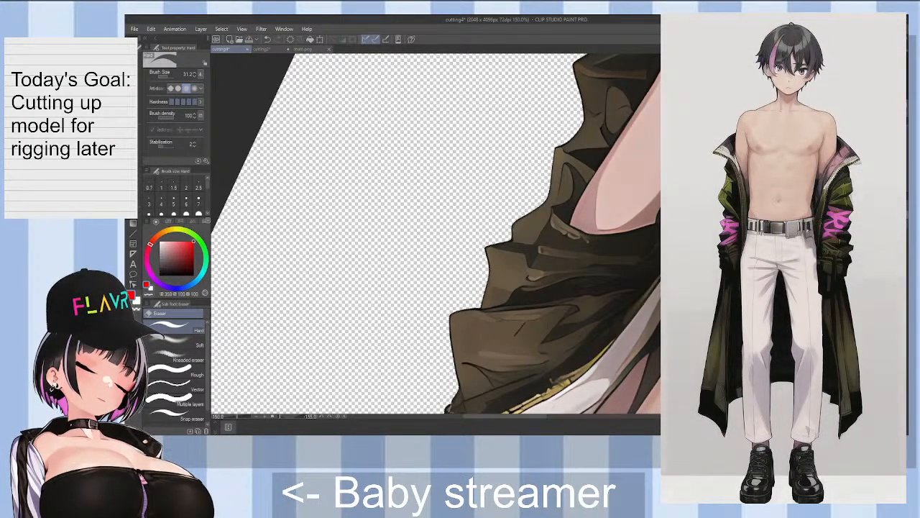
scroll(435, 234, "down", 5)
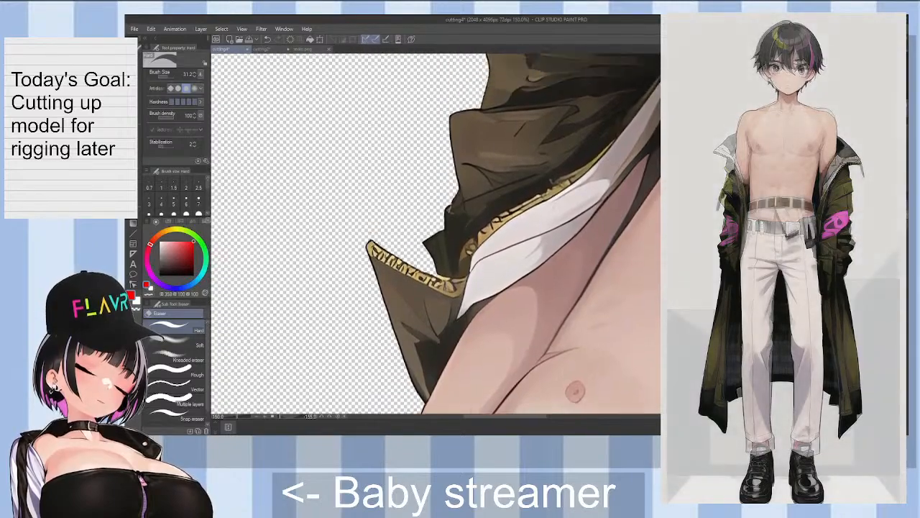
scroll(436, 233, "up", 1)
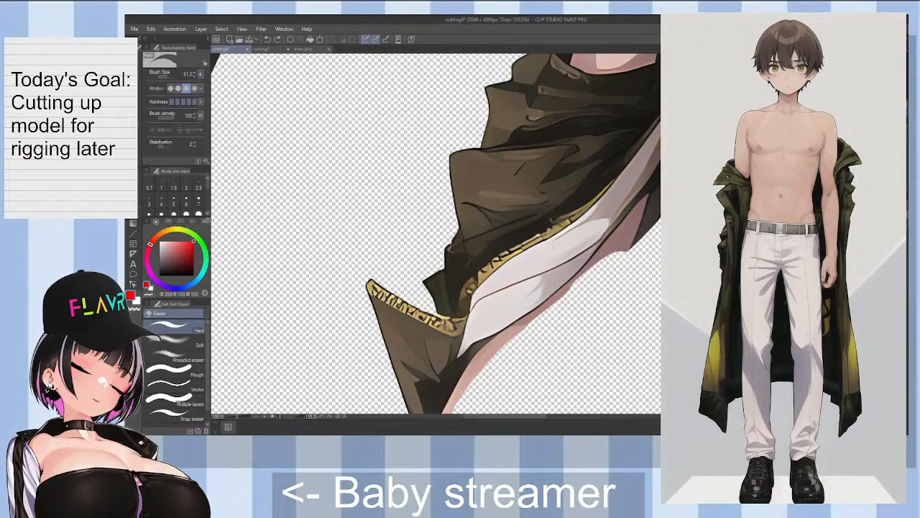
Step: Undo the eraser strokes along the arm and the earlier deletion around it
key("ctrl+z")
key("ctrl+z")
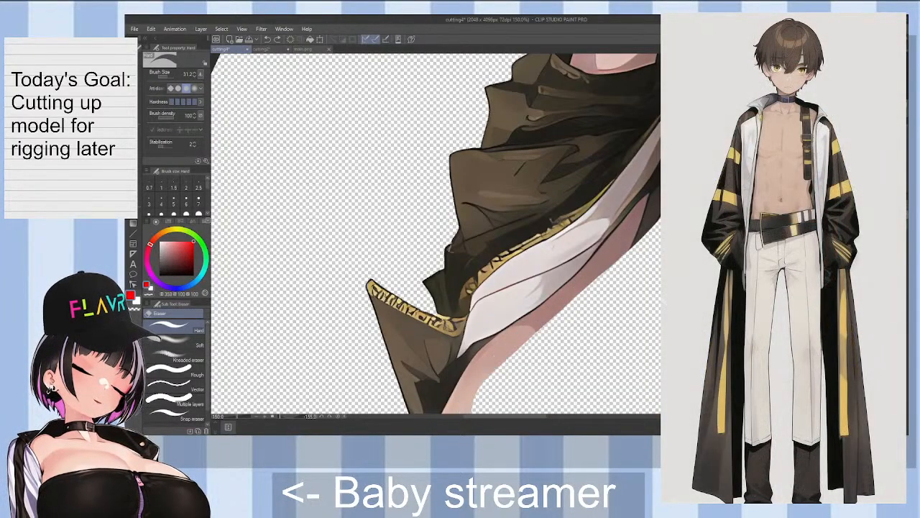
key("ctrl+z")
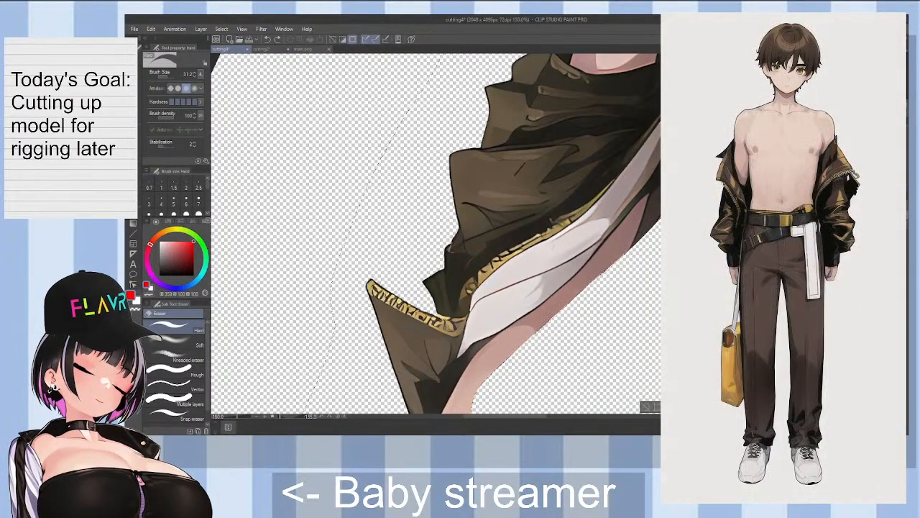
key("ctrl+z")
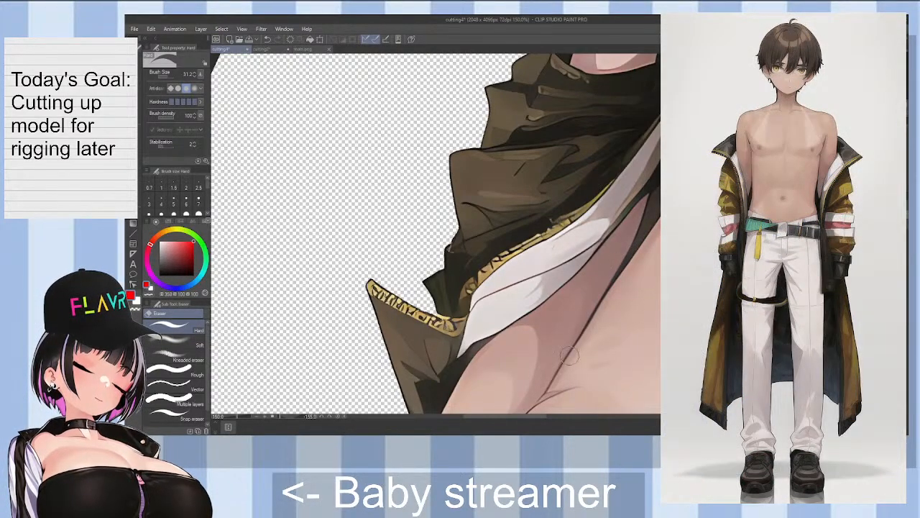
Step: Lasso a strip of skin along the inner side of the arm, remove the chest around it, and clear the selection
key("m")
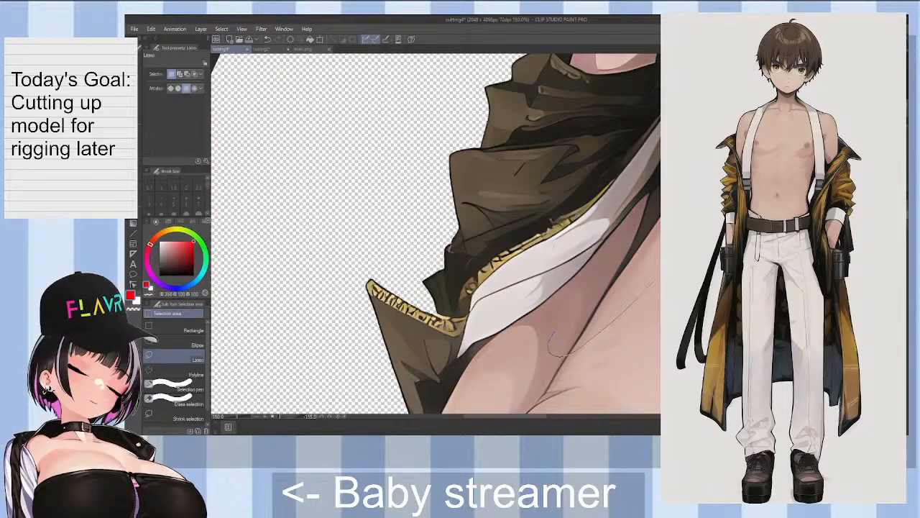
left_click_drag(551, 338, 658, 159)
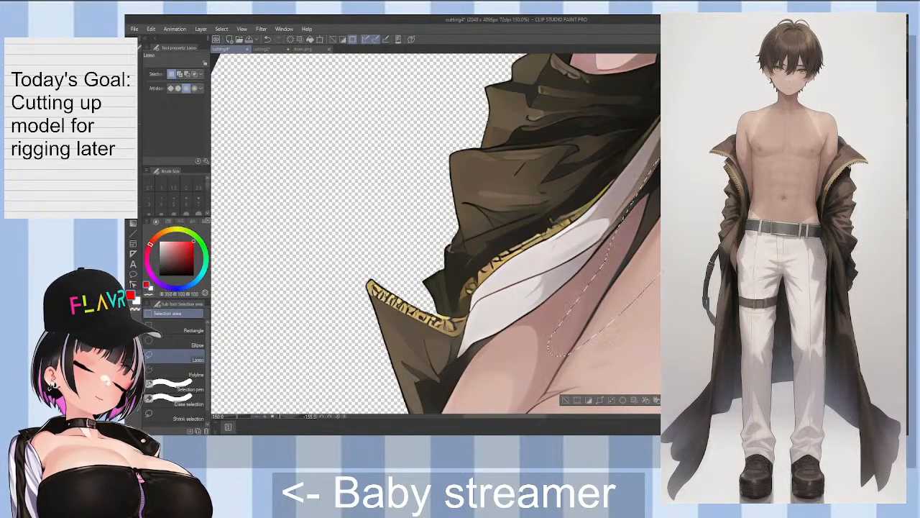
key("Delete")
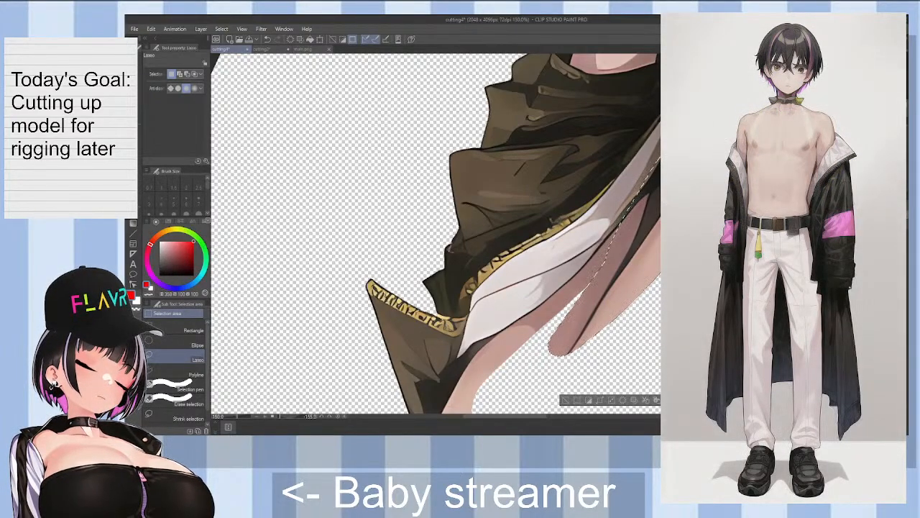
key("ctrl+d")
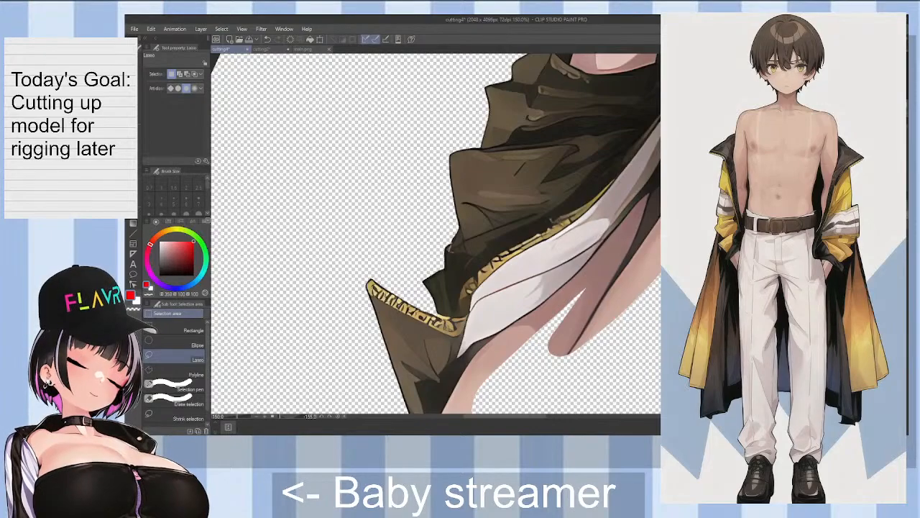
Step: Erase the lower tip and leftover skin of the strip back towards the arm with the Hard eraser, adjusting its size
key("e")
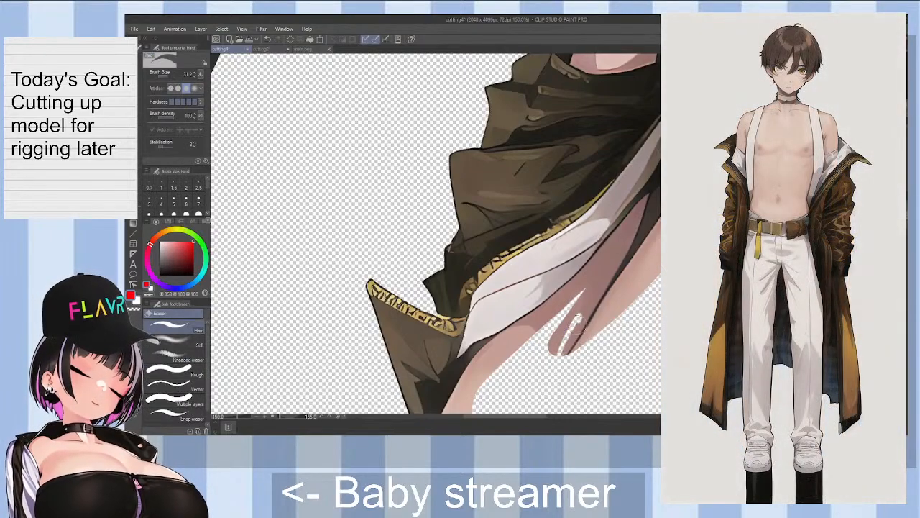
mouse_move(578, 313)
left_mouse_down()
mouse_move(552, 335)
mouse_move(550, 369)
mouse_move(565, 285)
mouse_move(582, 326)
mouse_move(570, 337)
mouse_move(593, 333)
mouse_move(572, 347)
mouse_move(639, 295)
left_mouse_up()
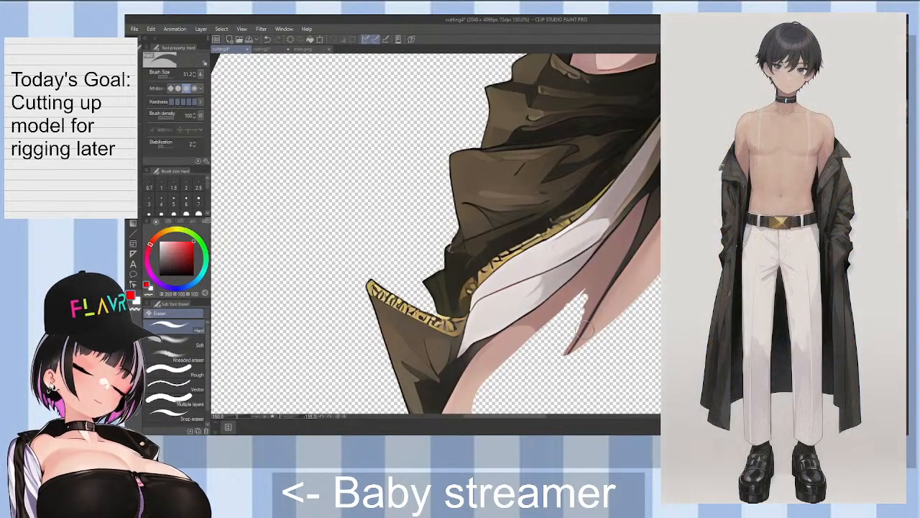
key("bracketright")
key("bracketright")
key("bracketright")
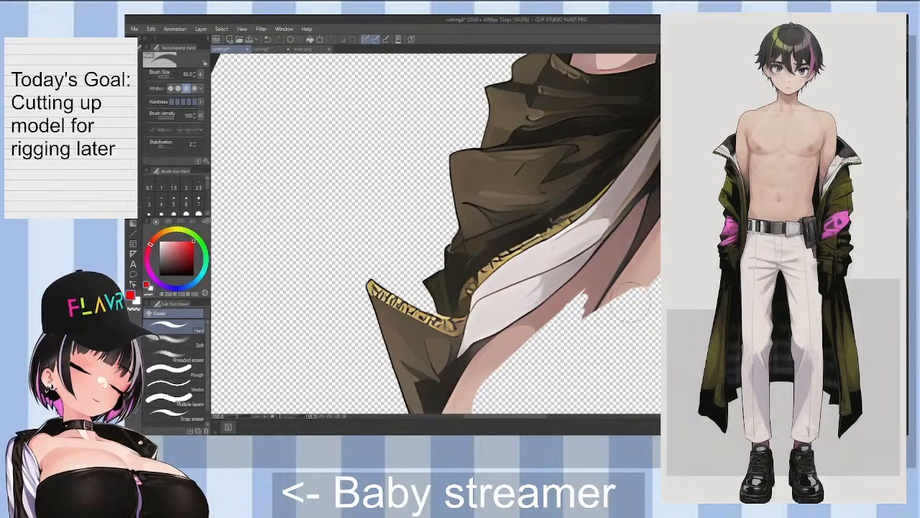
left_click_drag(594, 316, 634, 284)
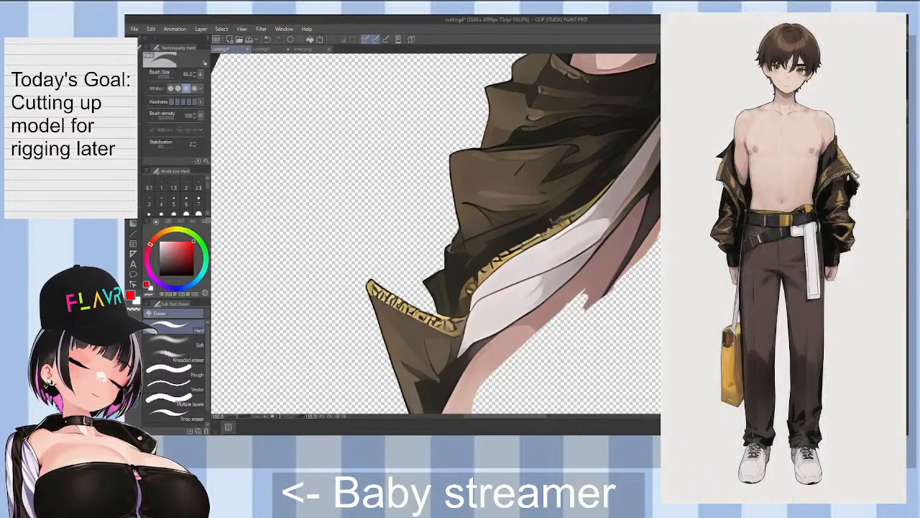
scroll(632, 291, "down", 1)
scroll(633, 291, "up", 2)
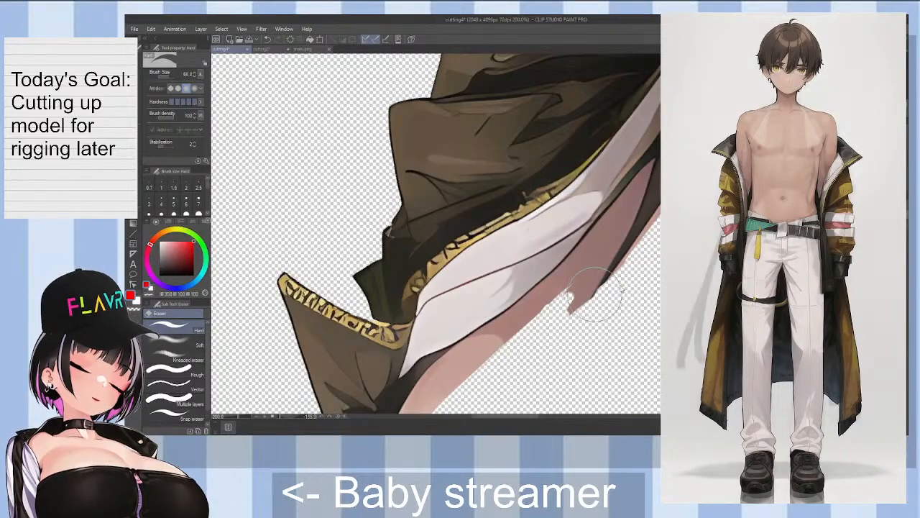
left_click_drag(597, 297, 581, 296)
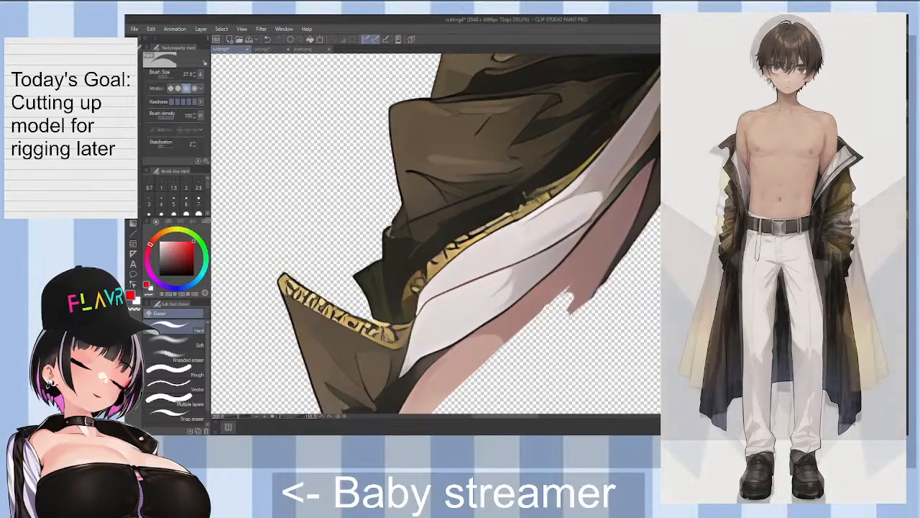
Step: Compare the erased edge of the coat beside the belt with the full original artwork, keeping the erased version
scroll(434, 233, "up", 4)
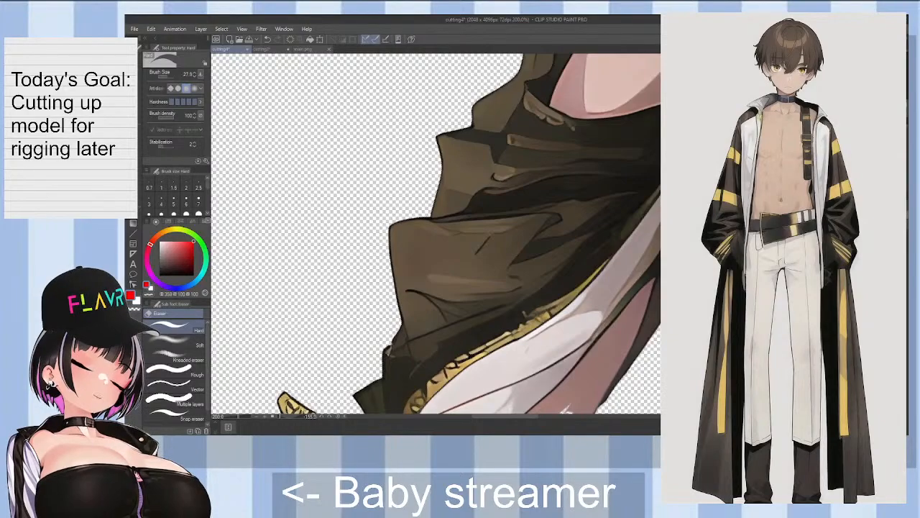
scroll(436, 233, "up", 2)
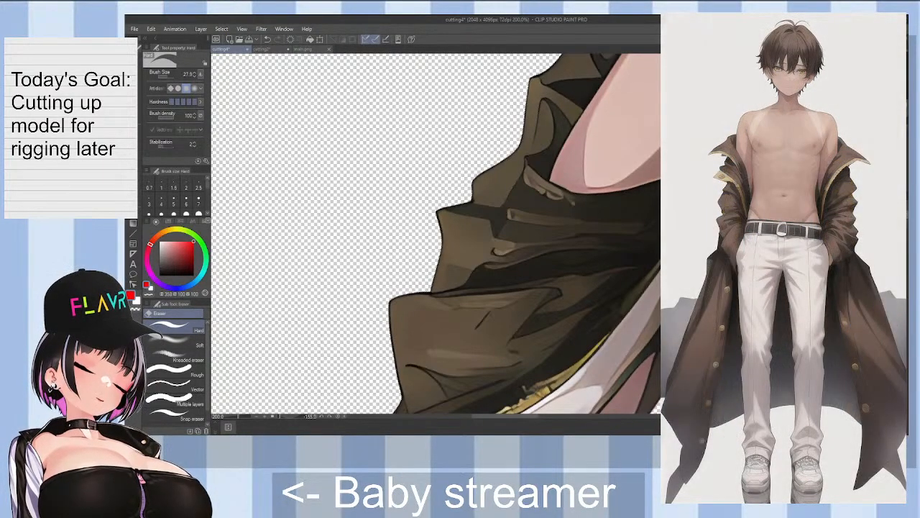
scroll(435, 234, "up", 5)
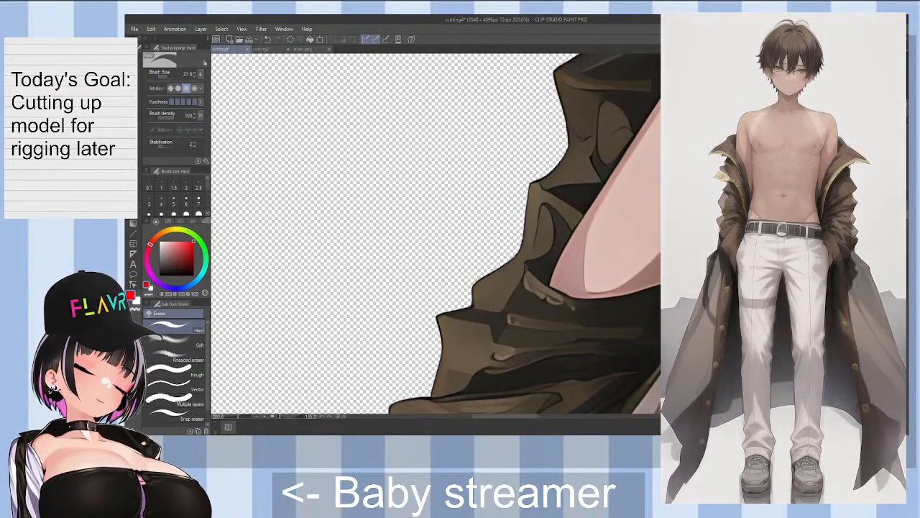
scroll(532, 416, "right", 5)
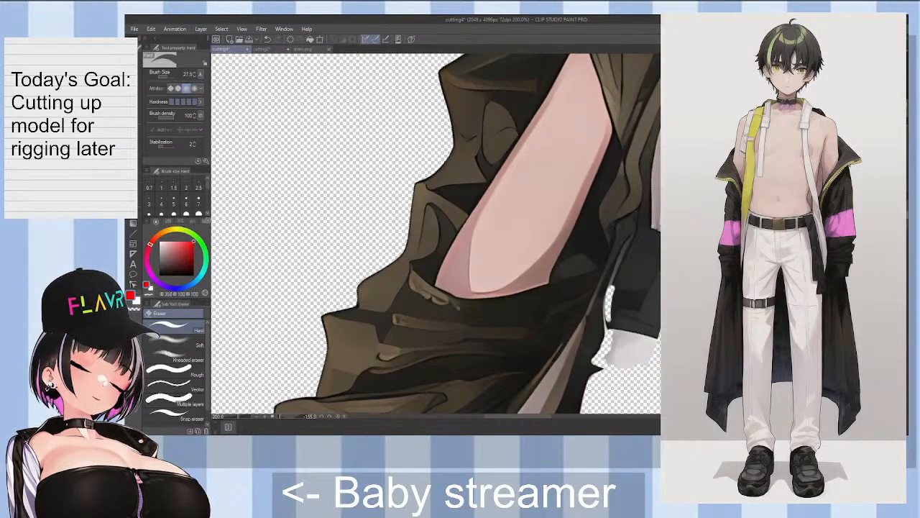
key("ctrl+z")
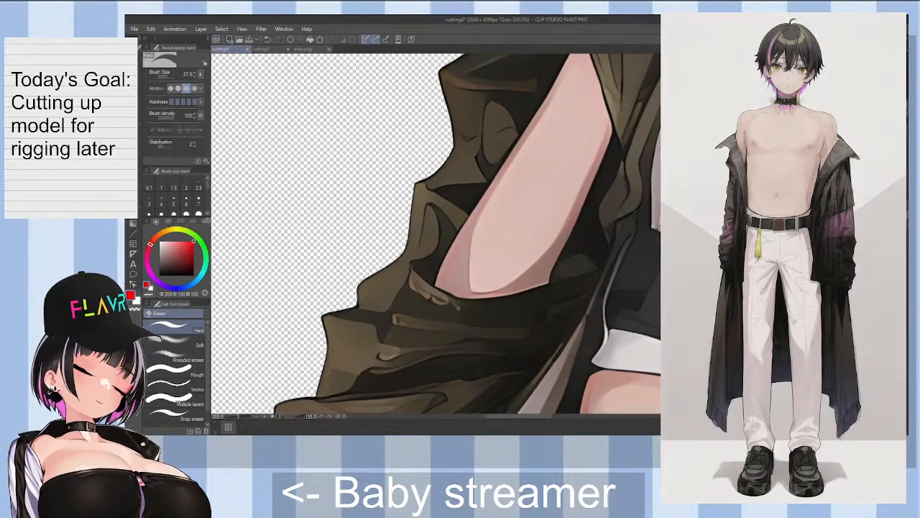
key("ctrl+minus")
key("ctrl+minus")
key("ctrl+minus")
key("ctrl+plus")
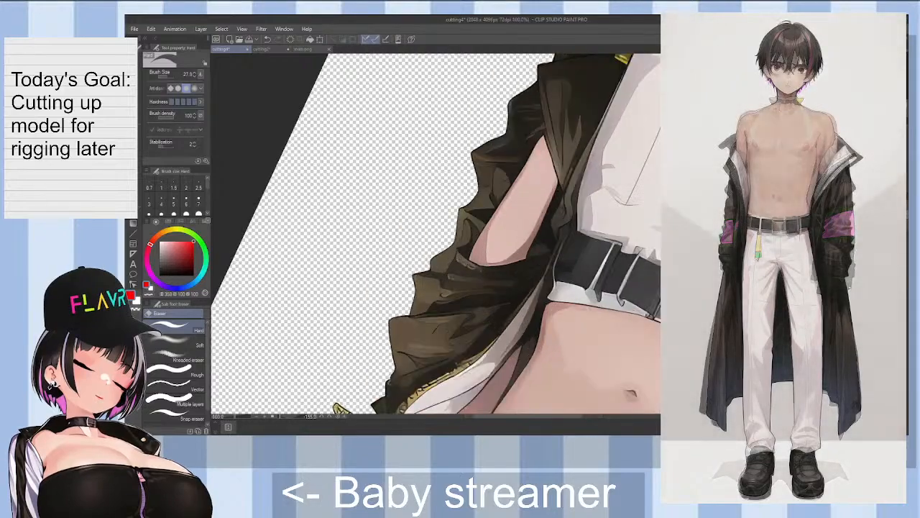
key("ctrl+plus")
key("ctrl+y")
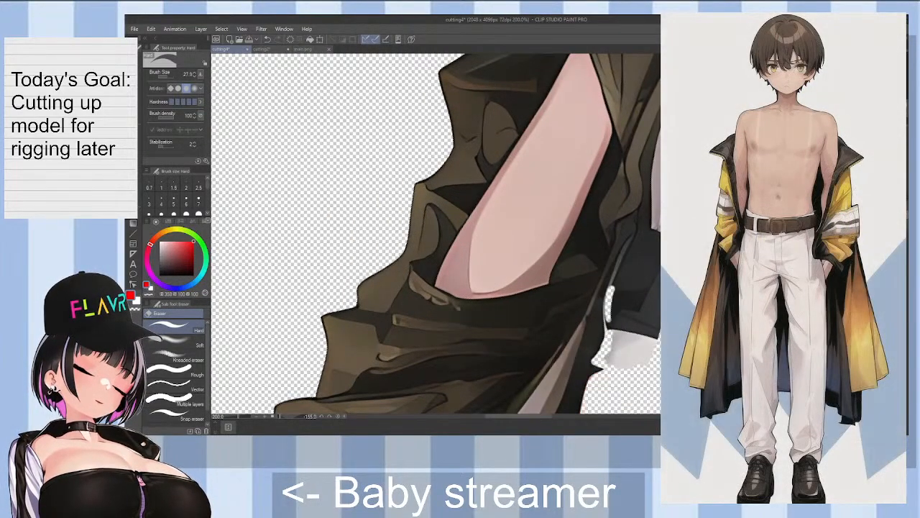
Step: Erase a narrow gap between the coat's inner edge and the dark glove with the Hard eraser, undoing stray strokes
left_click_drag(613, 284, 643, 232)
key("ctrl+z")
left_click_drag(613, 284, 660, 189)
key("ctrl+z")
mouse_move(643, 236)
left_mouse_down()
mouse_move(650, 184)
mouse_move(640, 240)
left_mouse_up()
key("ctrl+z")
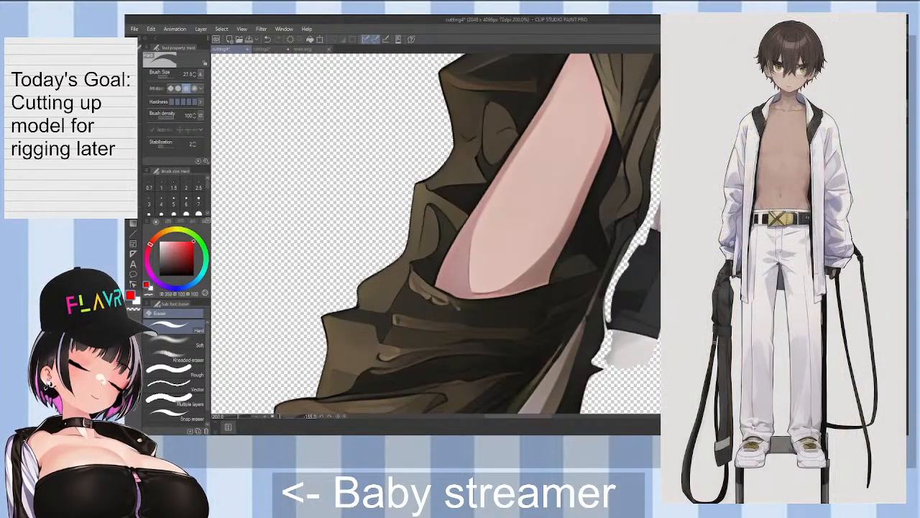
Step: Extend the erased gap upward along the coat sleeve's inner edge, past the yellow tab
scroll(435, 233, "up", 3)
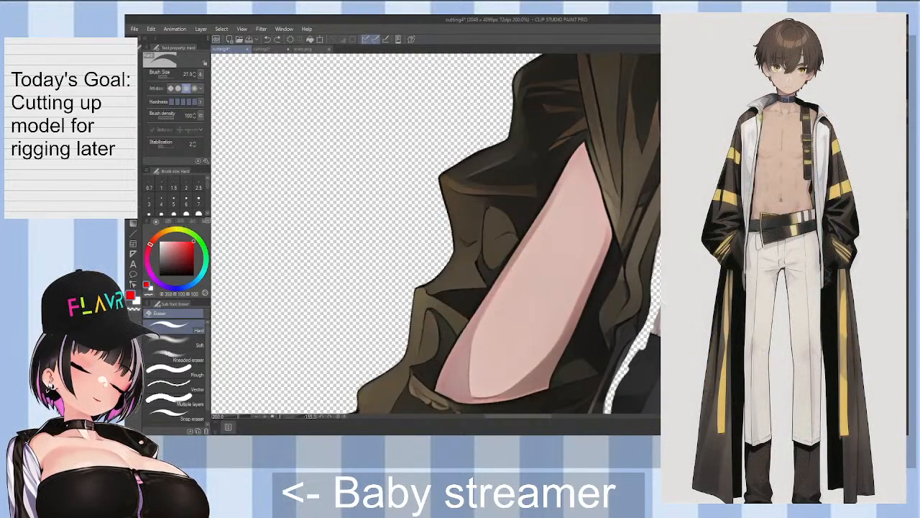
scroll(436, 234, "up", 4)
key("minus")
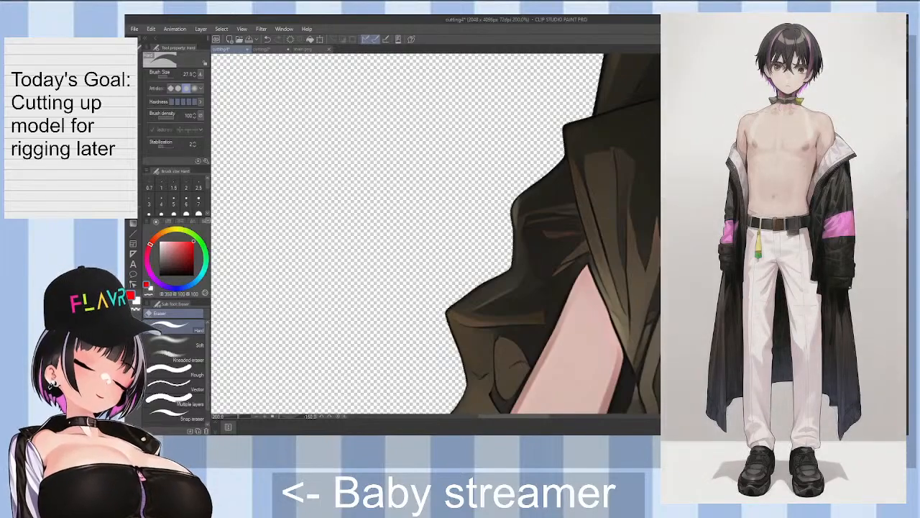
scroll(435, 234, "up", 3)
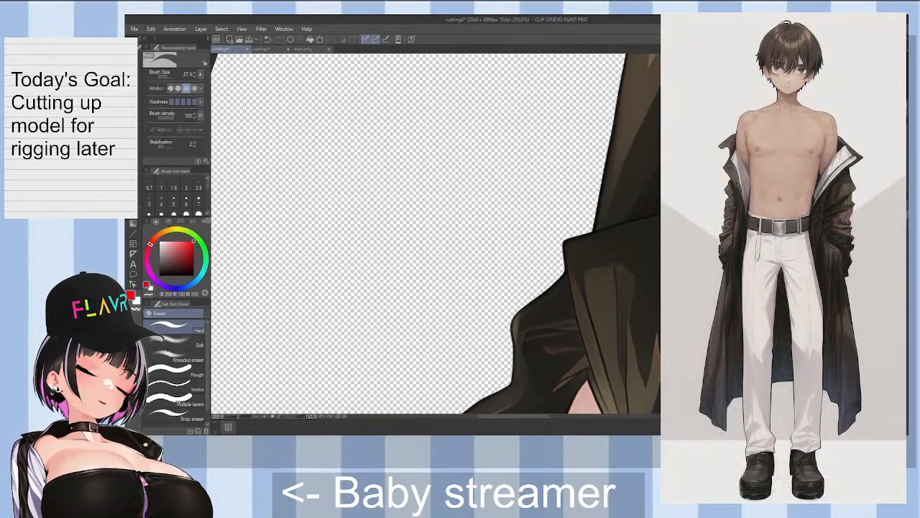
left_click_drag(535, 417, 549, 416)
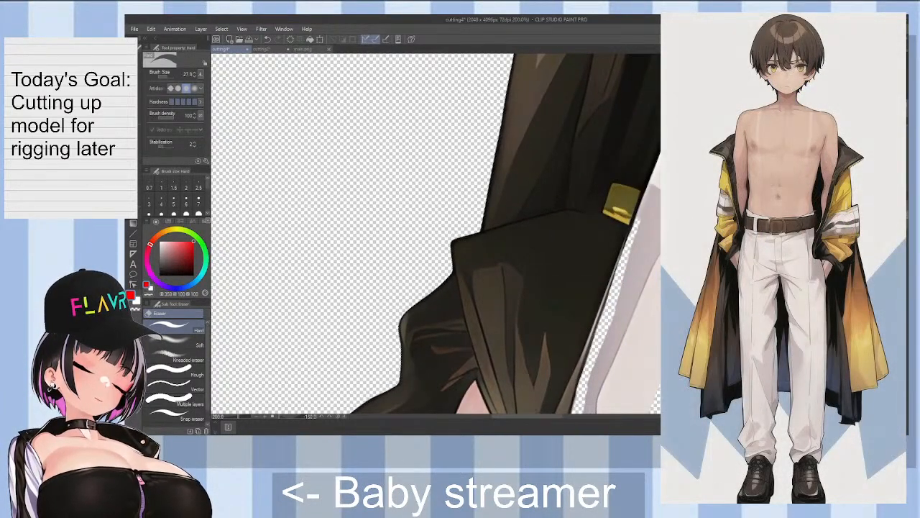
scroll(637, 271, "up", 1)
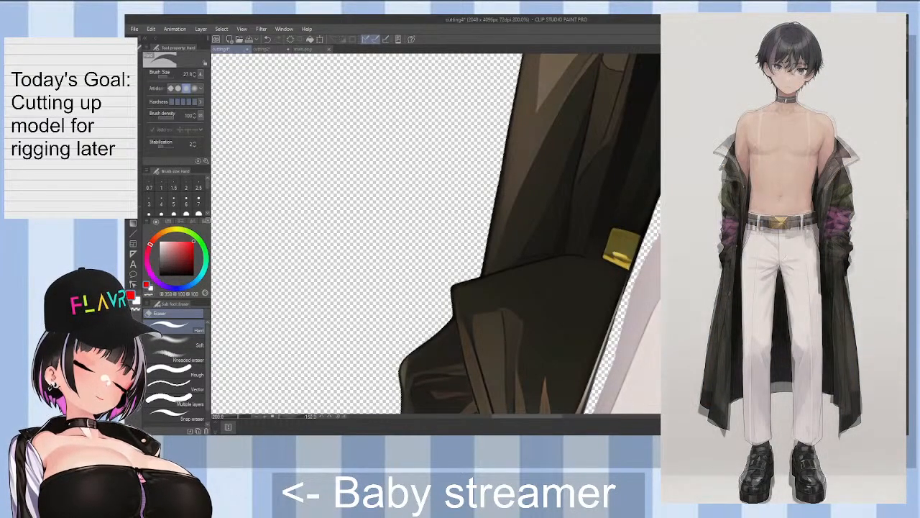
scroll(515, 233, "up", 2)
Step: Enlarge the Hard eraser and erase the pale leftover body along the inner edge of the upper coat sleeve
scroll(676, 296, "down", 3)
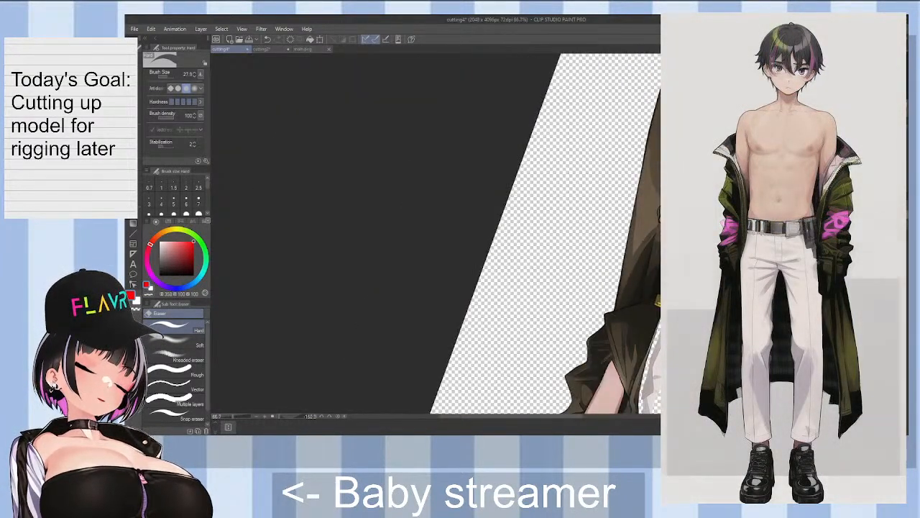
scroll(676, 296, "up", 1)
scroll(503, 237, "up", 3)
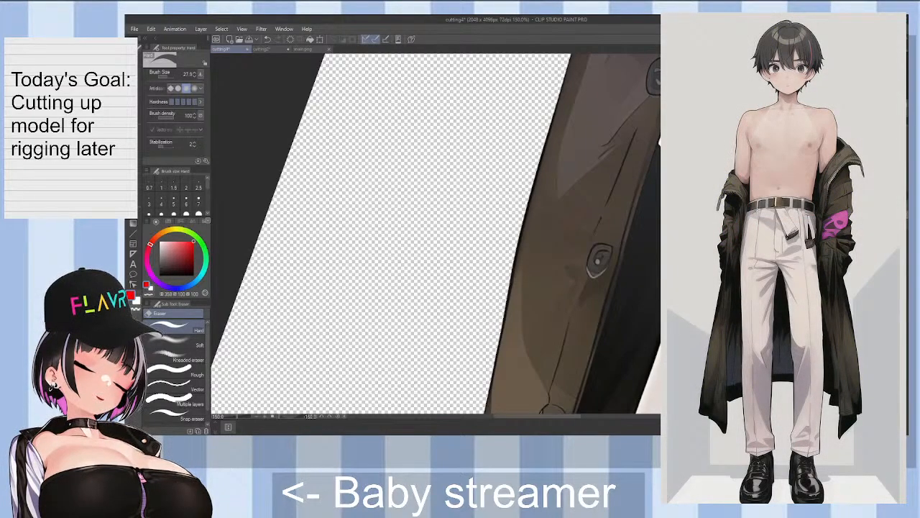
scroll(431, 230, "down", 3)
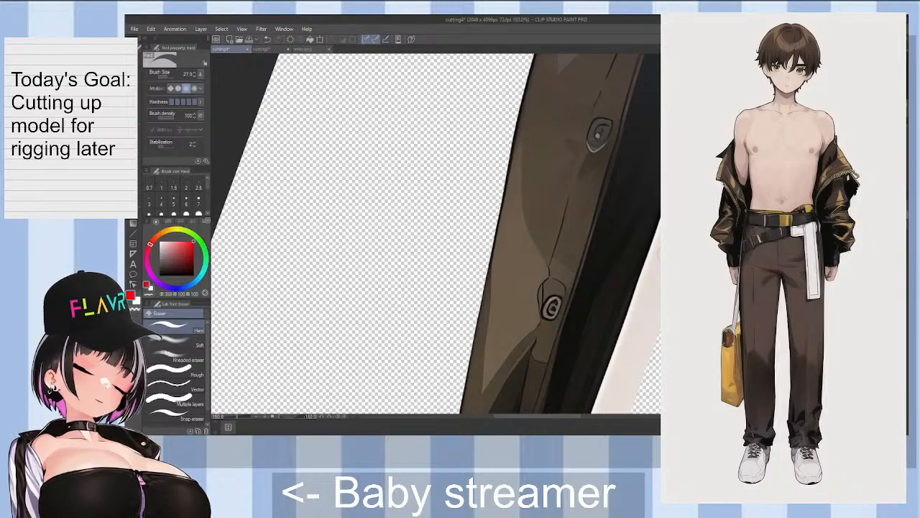
left_click_drag(460, 237, 460, 232)
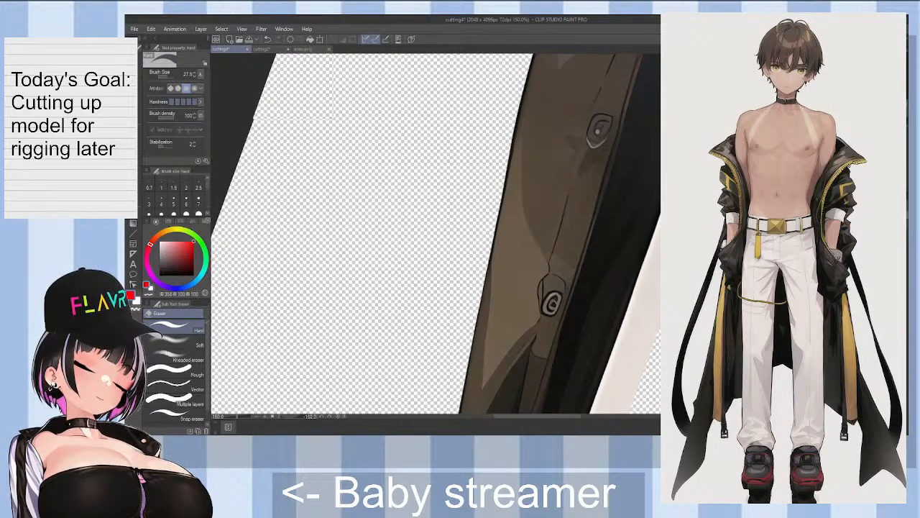
scroll(460, 237, "down", 2)
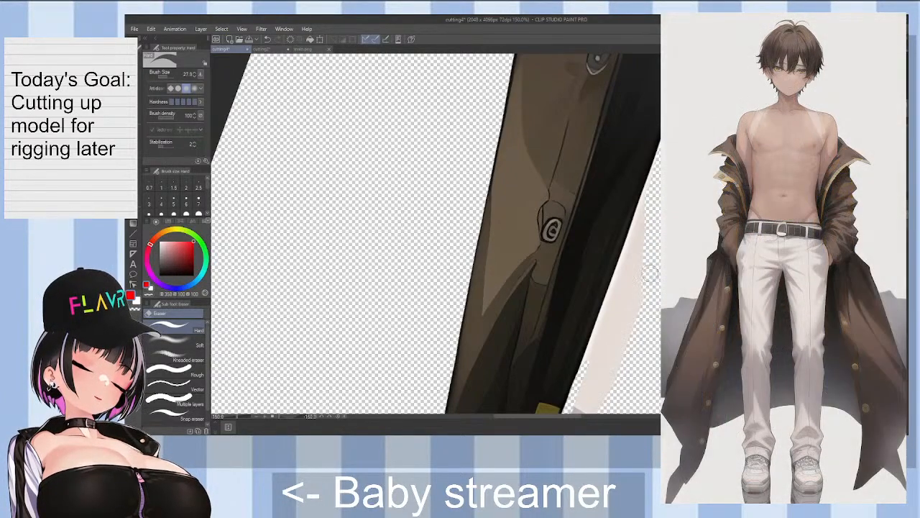
key("bracketright")
key("bracketright")
key("bracketright")
key("bracketright")
key("bracketright")
key("bracketright")
mouse_move(620, 359)
left_mouse_down()
mouse_move(629, 330)
mouse_move(625, 351)
mouse_move(619, 306)
mouse_move(652, 205)
left_mouse_up()
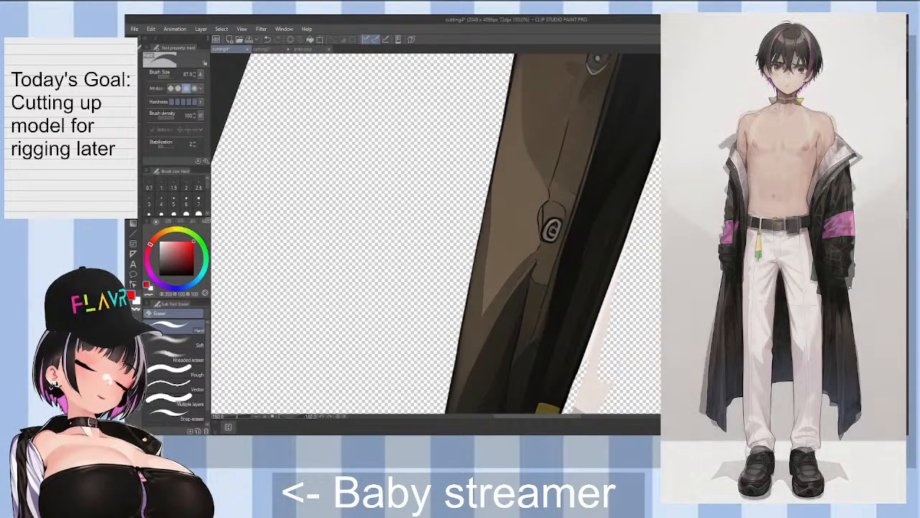
Step: Fill the transparent background around the coat sleeve with bright green, referring only to the editing layer
left_click(200, 241)
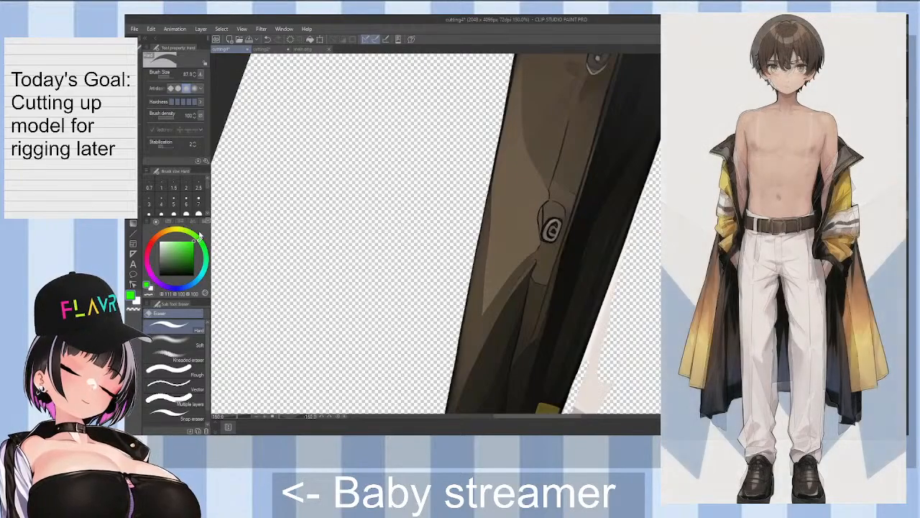
left_click(133, 214)
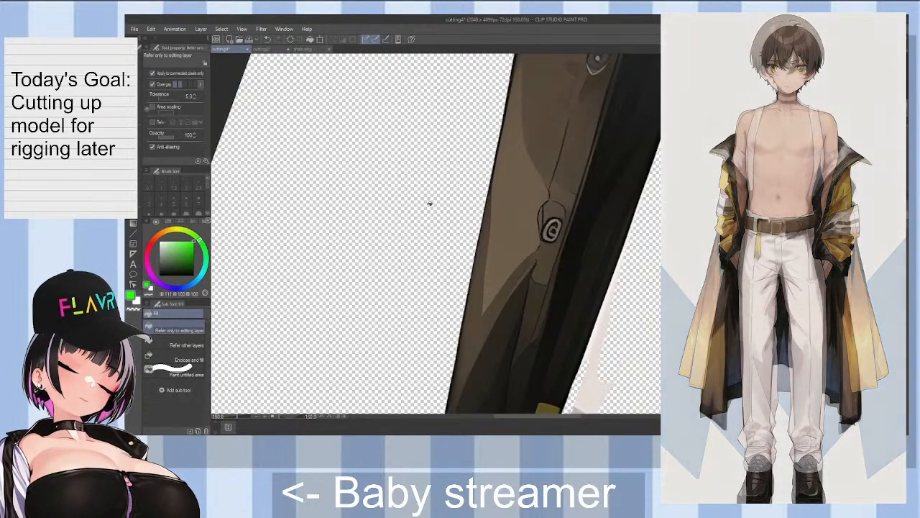
left_click(429, 203)
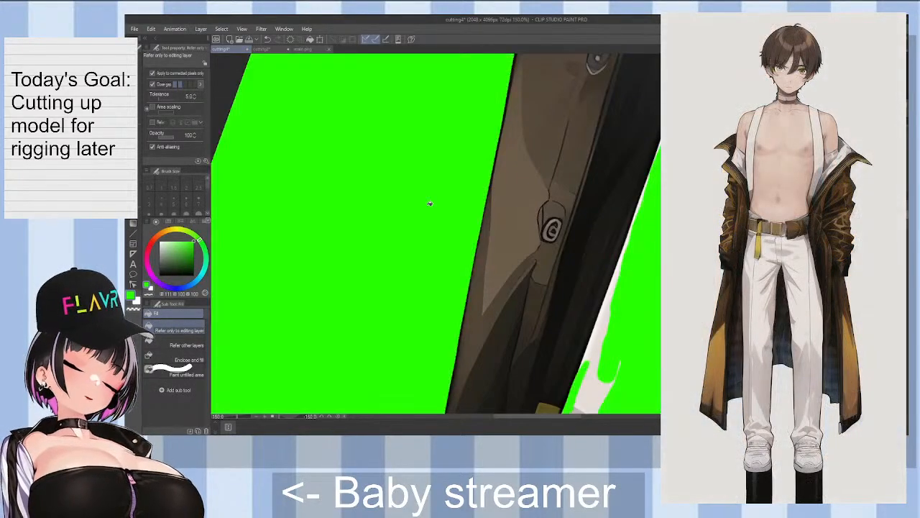
Step: Reduce the eraser size and erase the pale leftover strip along the coat sleeve above the yellow tab
key("e")
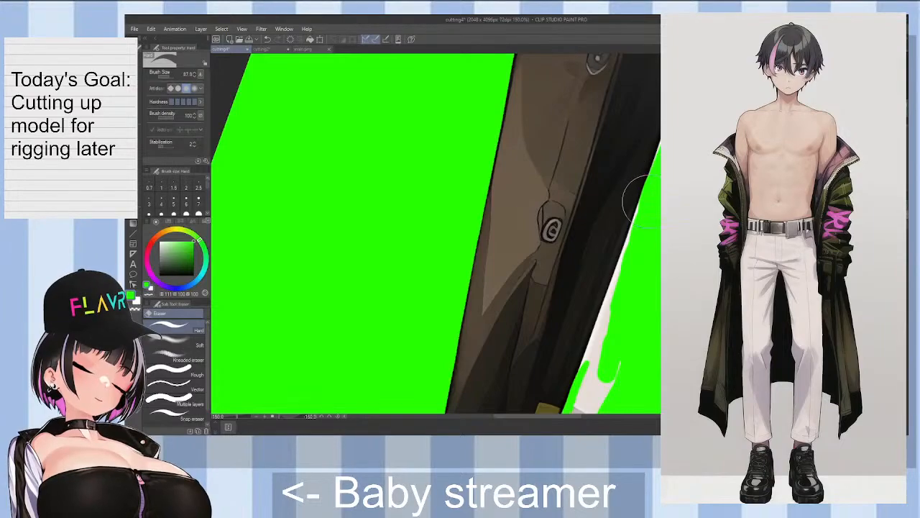
key("[")
key("[")
key("[")
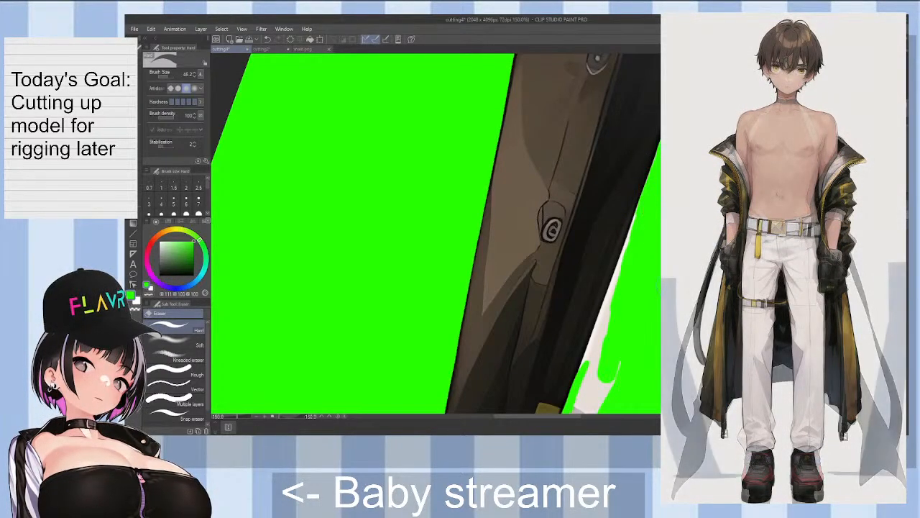
scroll(623, 253, "down", 2)
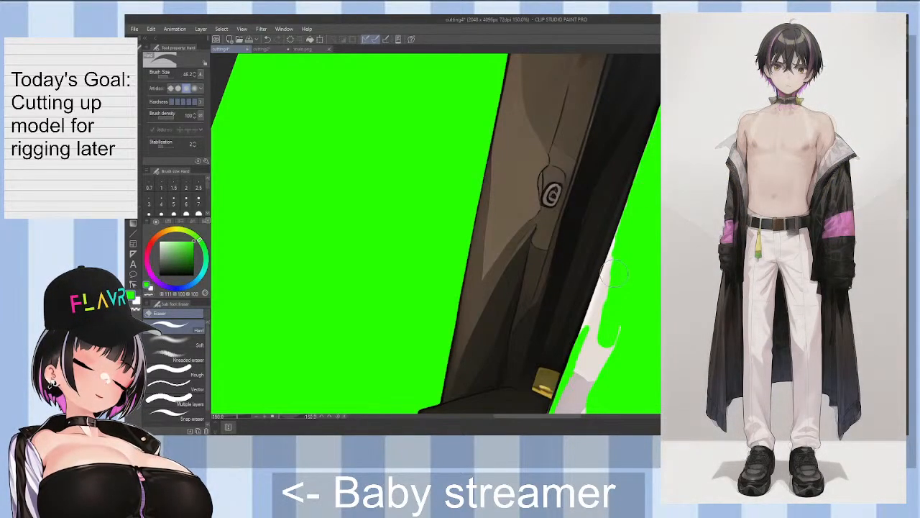
mouse_move(616, 344)
left_mouse_down()
mouse_move(611, 370)
mouse_move(604, 335)
mouse_move(589, 360)
left_mouse_up()
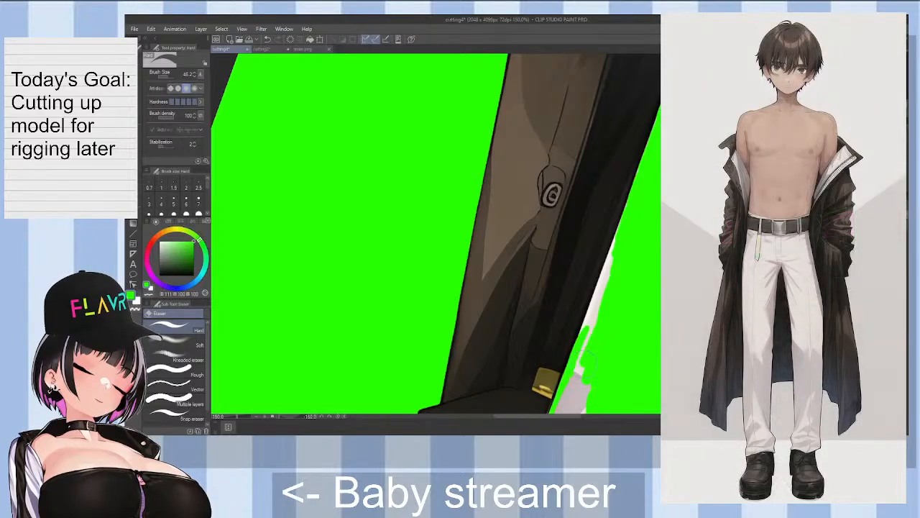
mouse_move(591, 314)
left_mouse_down()
mouse_move(609, 333)
mouse_move(590, 346)
left_mouse_up()
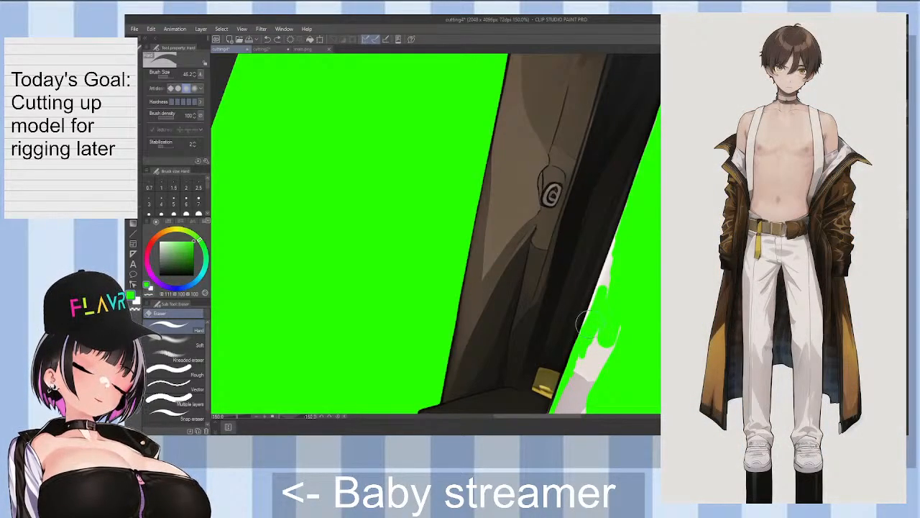
mouse_move(607, 286)
left_mouse_down()
mouse_move(603, 243)
mouse_move(608, 291)
mouse_move(594, 311)
left_mouse_up()
key("ctrl+z")
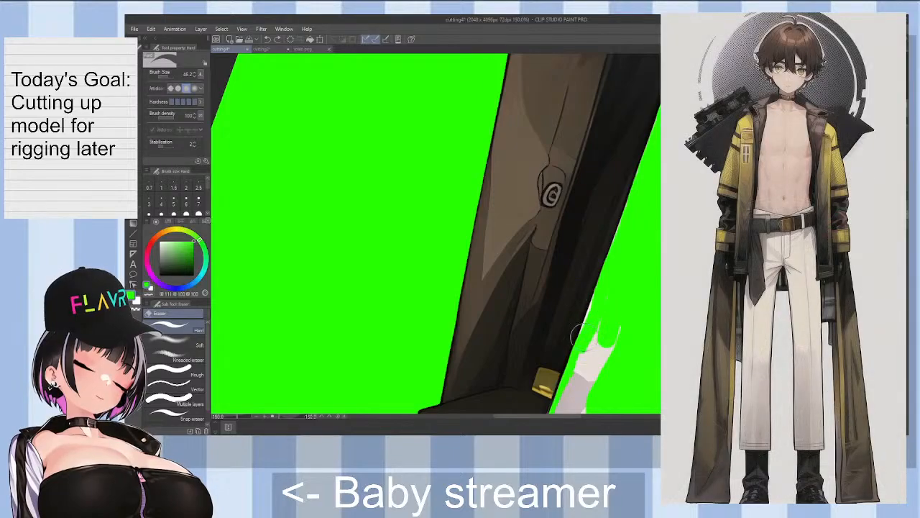
mouse_move(593, 335)
left_mouse_down()
mouse_move(604, 349)
mouse_move(619, 331)
left_mouse_up()
Step: Erase the pale leftover strip beside the sleeve from the yellow tab down to the dark glove piece
scroll(617, 333, "down", 5)
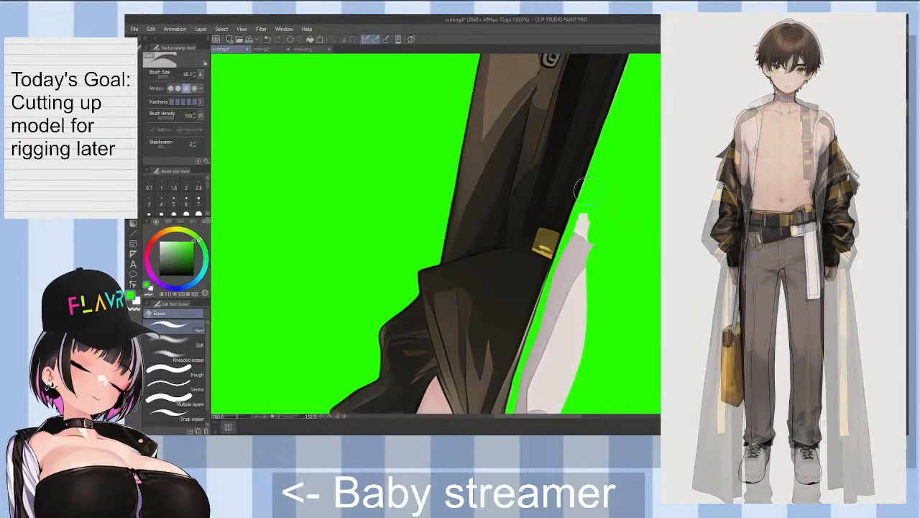
mouse_move(582, 220)
left_mouse_down()
mouse_move(581, 247)
mouse_move(598, 215)
mouse_move(593, 287)
mouse_move(579, 294)
mouse_move(576, 233)
mouse_move(574, 310)
mouse_move(586, 276)
mouse_move(588, 348)
mouse_move(587, 300)
mouse_move(583, 326)
left_mouse_up()
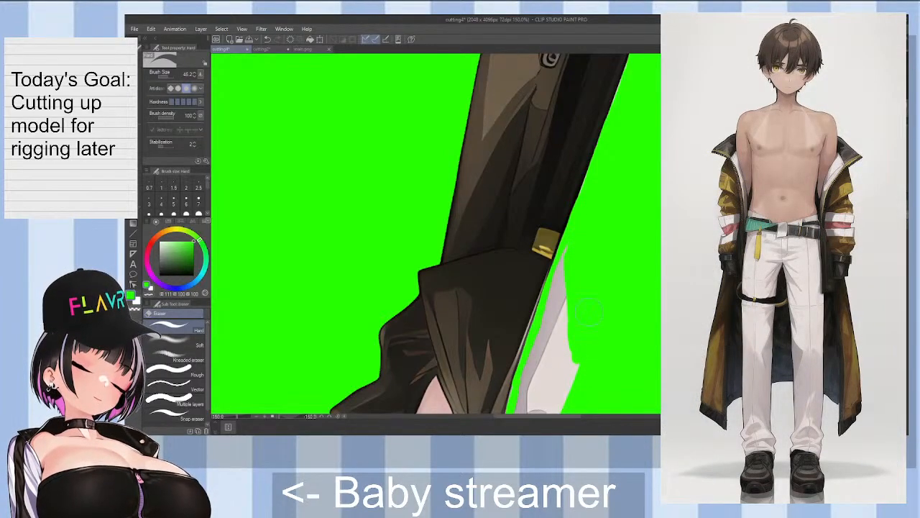
scroll(436, 234, "down", 1)
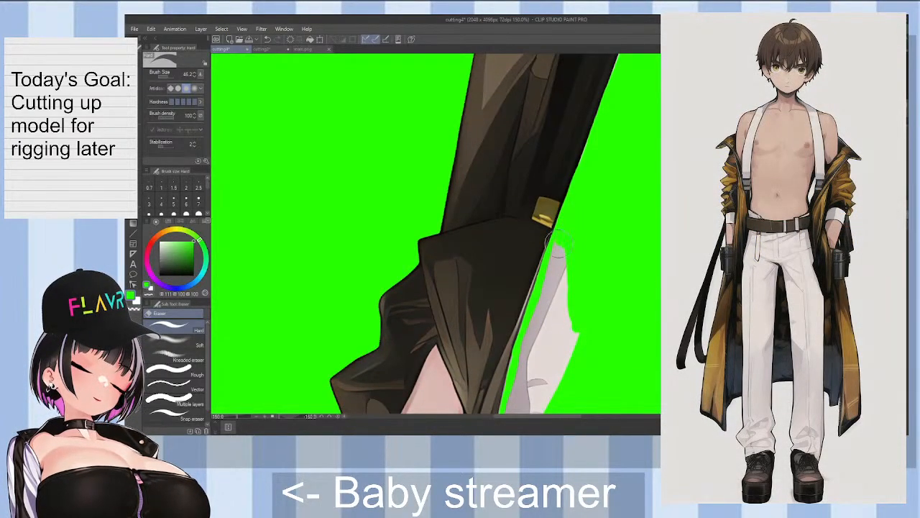
left_click_drag(564, 310, 566, 248)
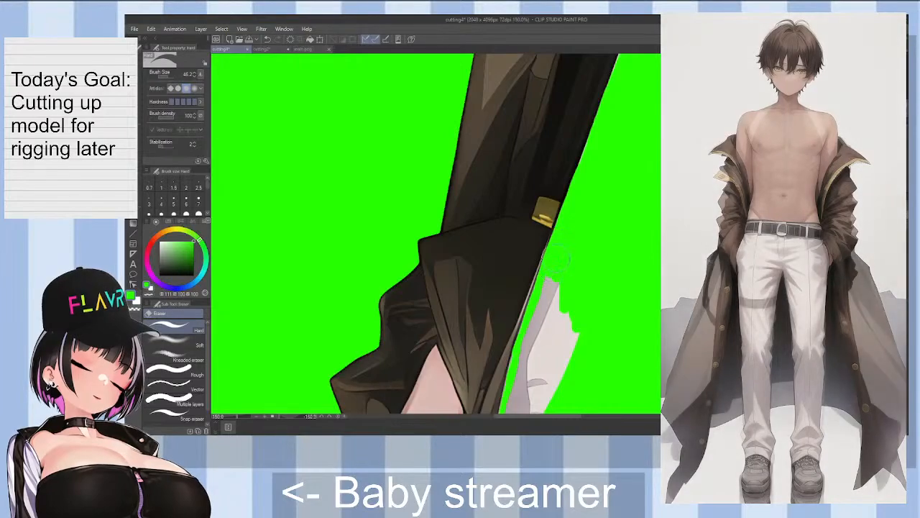
mouse_move(543, 317)
left_mouse_down()
mouse_move(559, 282)
mouse_move(573, 338)
left_mouse_up()
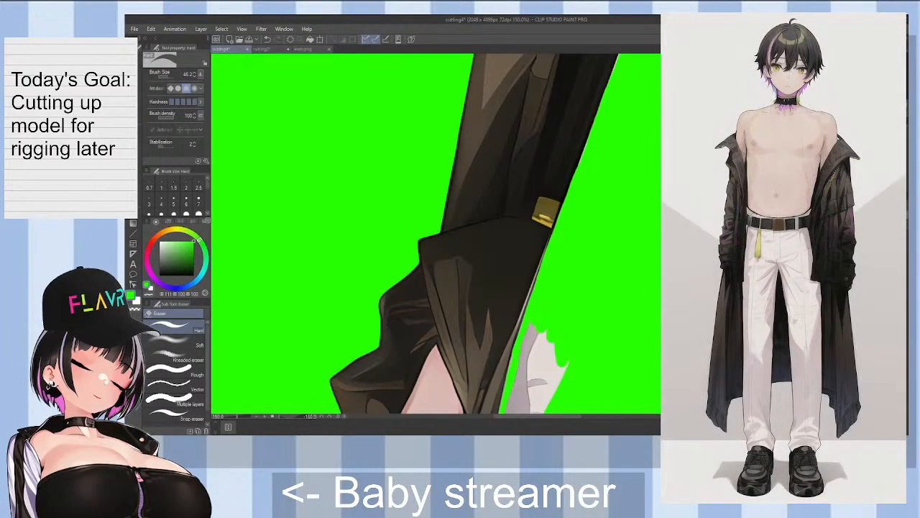
scroll(532, 244, "down", 5)
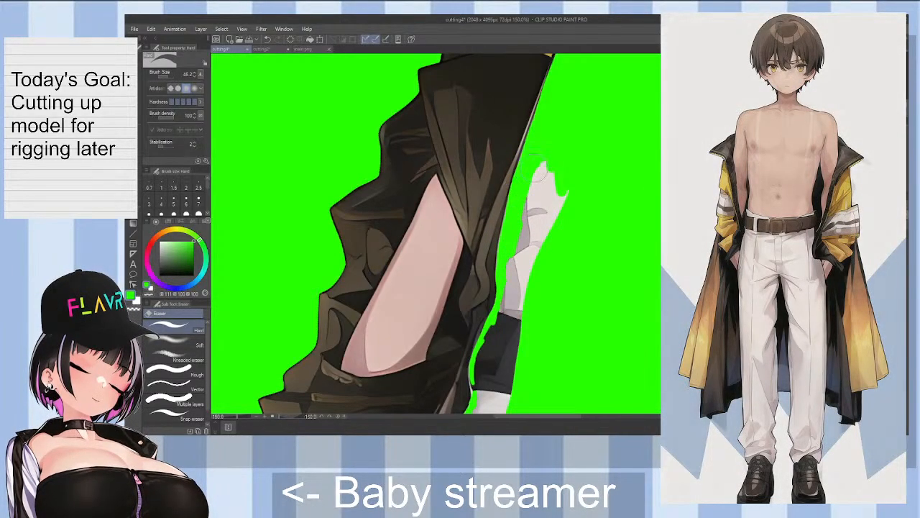
mouse_move(531, 241)
left_mouse_down()
mouse_move(547, 210)
mouse_move(565, 172)
left_mouse_up()
mouse_move(546, 235)
left_mouse_down()
mouse_move(539, 263)
mouse_move(517, 282)
left_mouse_up()
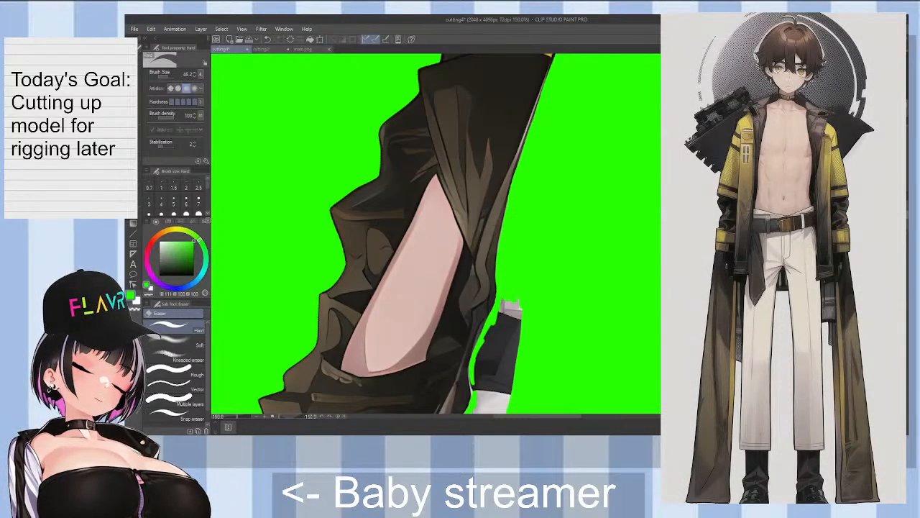
Step: Erase the leftover dark glove piece and its pale ends beside the folded sleeve
scroll(466, 317, "down", 2)
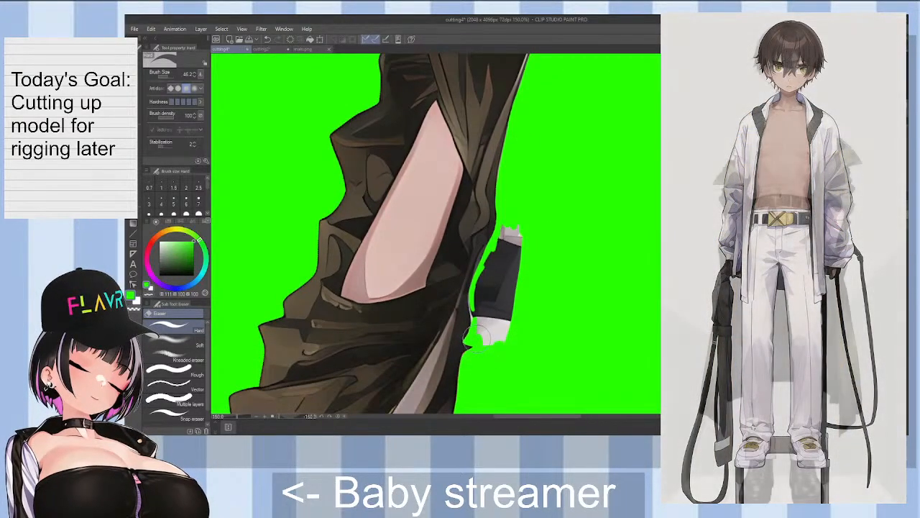
left_click_drag(477, 336, 475, 310)
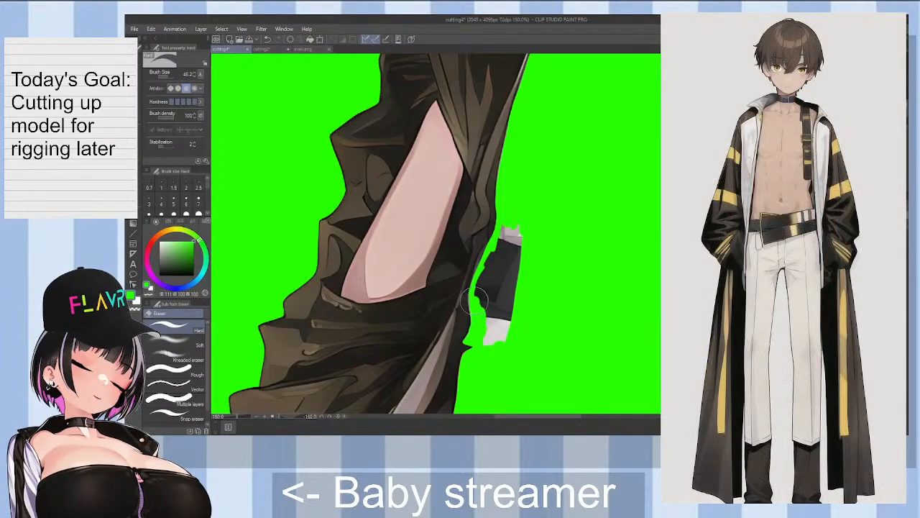
mouse_move(471, 292)
left_mouse_down()
mouse_move(523, 218)
mouse_move(524, 269)
mouse_move(505, 349)
mouse_move(513, 316)
mouse_move(502, 302)
mouse_move(485, 344)
left_mouse_up()
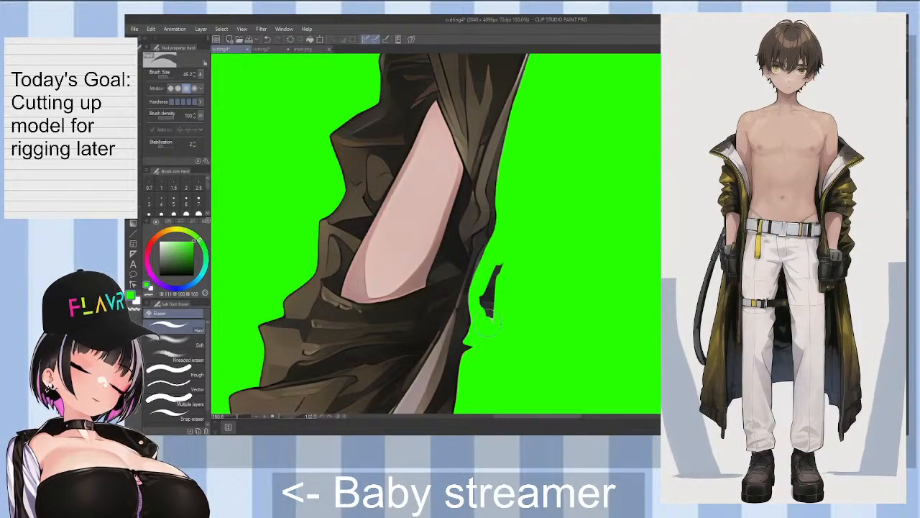
mouse_move(491, 295)
left_mouse_down()
mouse_move(487, 281)
mouse_move(503, 276)
left_mouse_up()
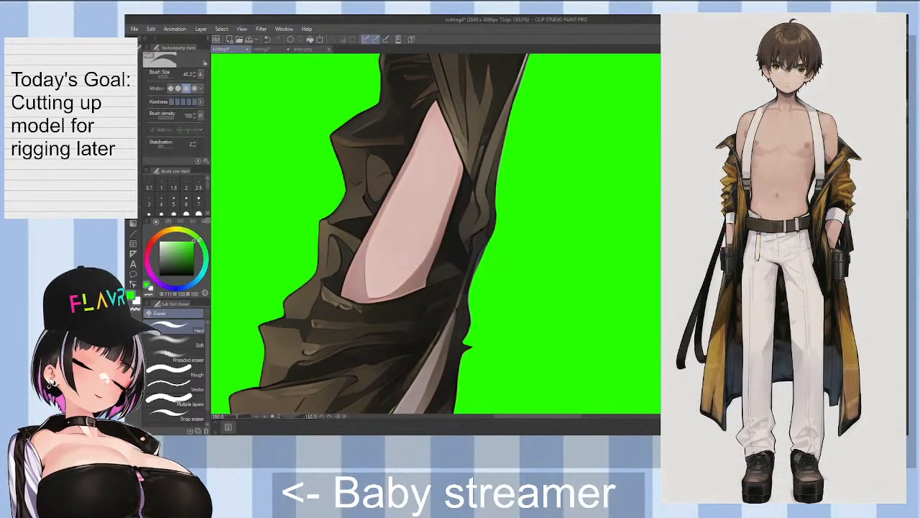
Step: Reduce the eraser size and erase the leftover skin between the white lining and the dark pointed coat tip
scroll(436, 233, "down", 10)
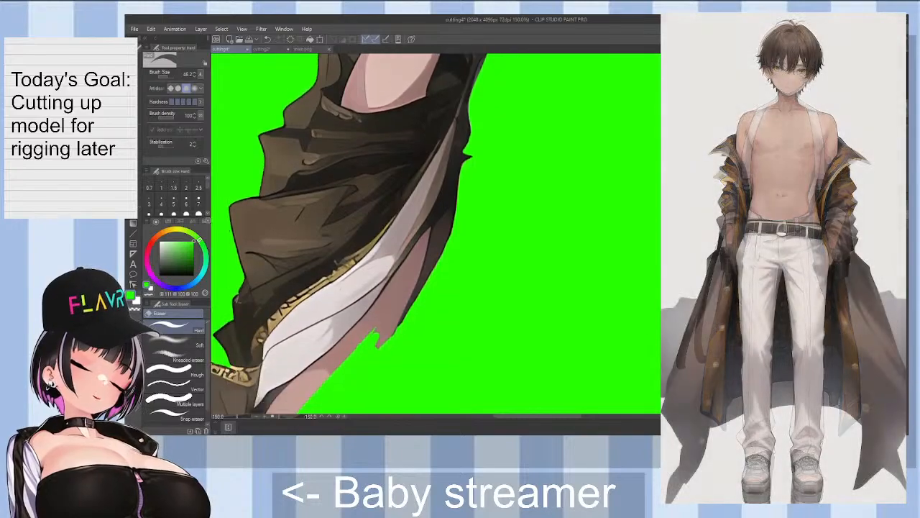
scroll(435, 233, "down", 4)
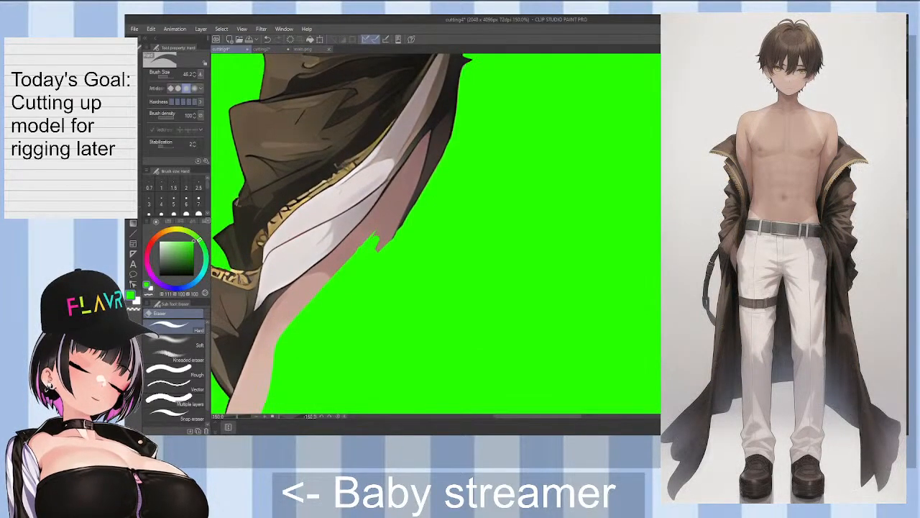
scroll(435, 233, "down", 1)
scroll(532, 181, "up", 4)
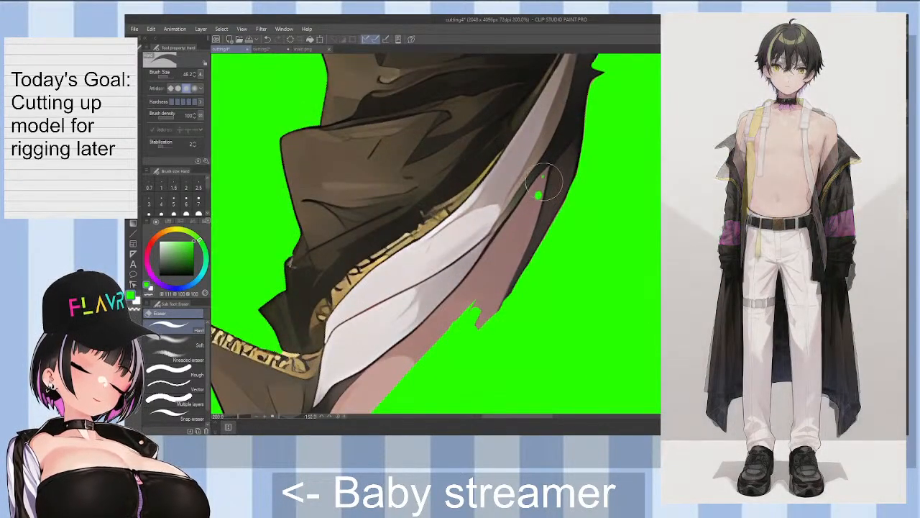
left_click_drag(532, 207, 547, 173, "ctrl+alt")
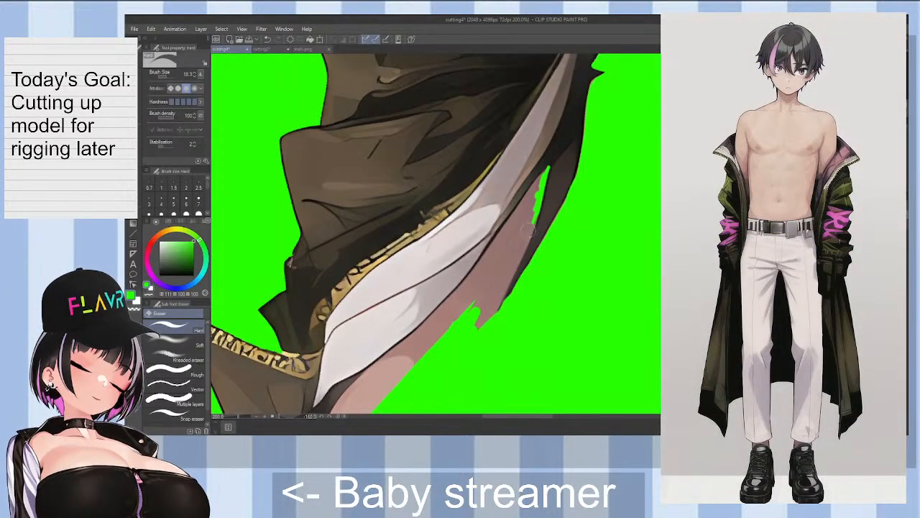
left_click_drag(494, 302, 518, 253)
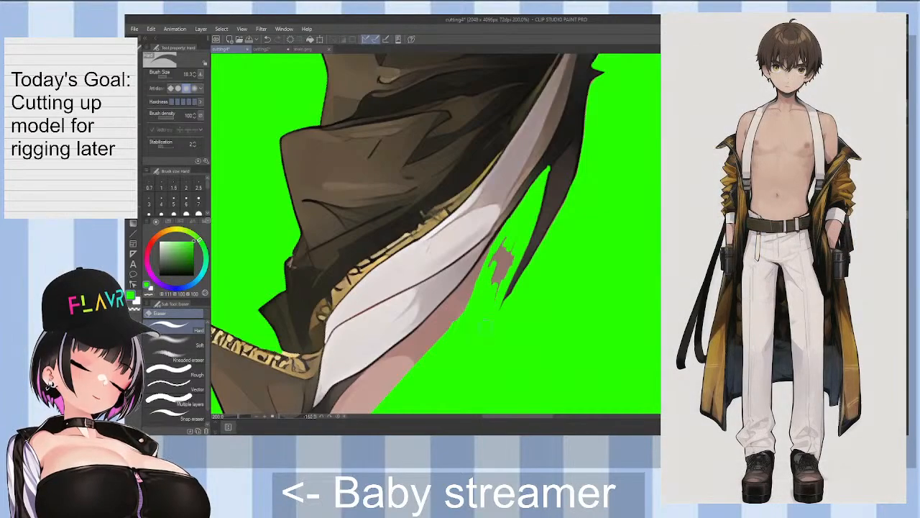
mouse_move(509, 271)
left_mouse_down()
mouse_move(515, 242)
mouse_move(490, 292)
mouse_move(512, 233)
left_mouse_up()
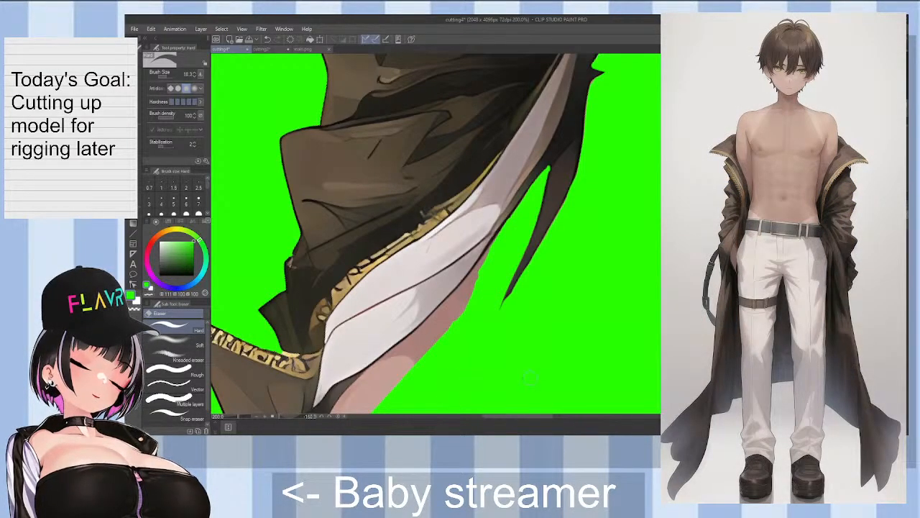
Step: Erase the leftover skin along the upper part of the white lining's outer edge, undoing an inaccurate stroke
left_click_drag(544, 416, 534, 415)
scroll(543, 391, "down", 1)
scroll(516, 394, "up", 1)
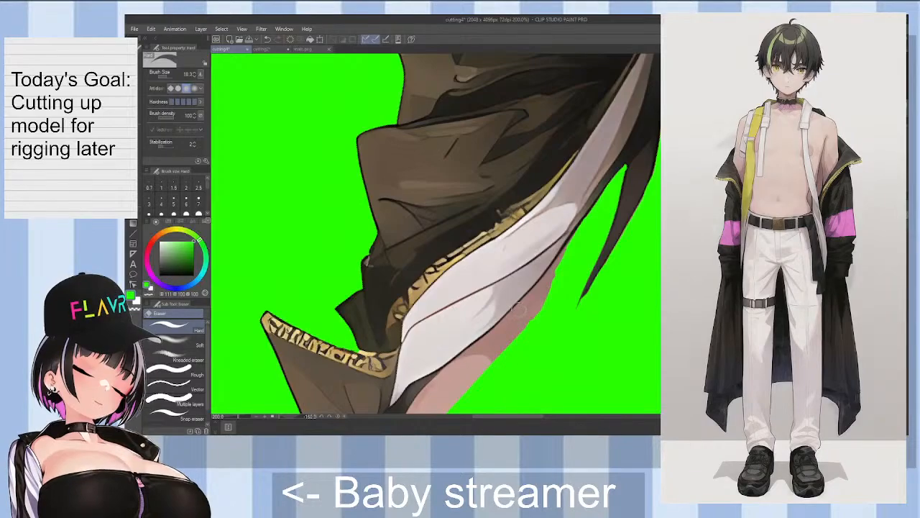
mouse_move(519, 311)
left_mouse_down()
mouse_move(530, 339)
mouse_move(506, 346)
mouse_move(585, 247)
left_mouse_up()
left_click_drag(564, 278, 582, 248)
key("ctrl+z")
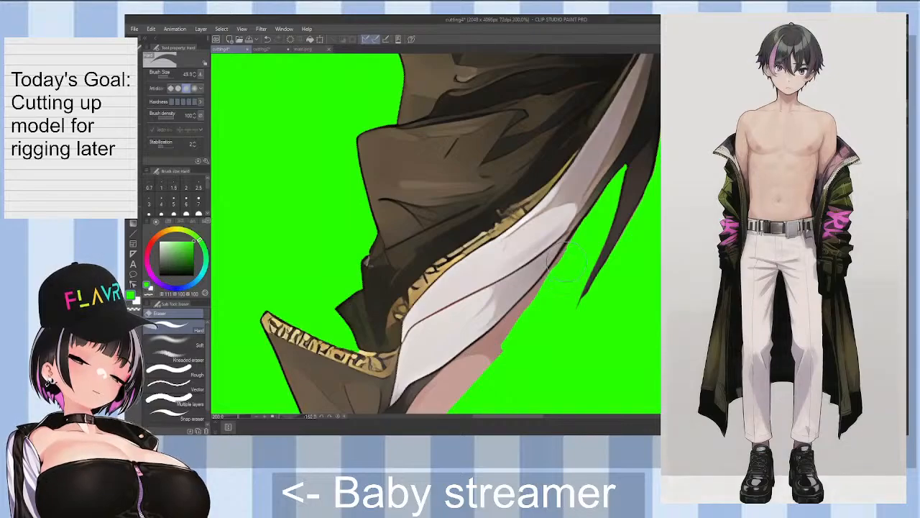
left_click_drag(557, 288, 559, 274)
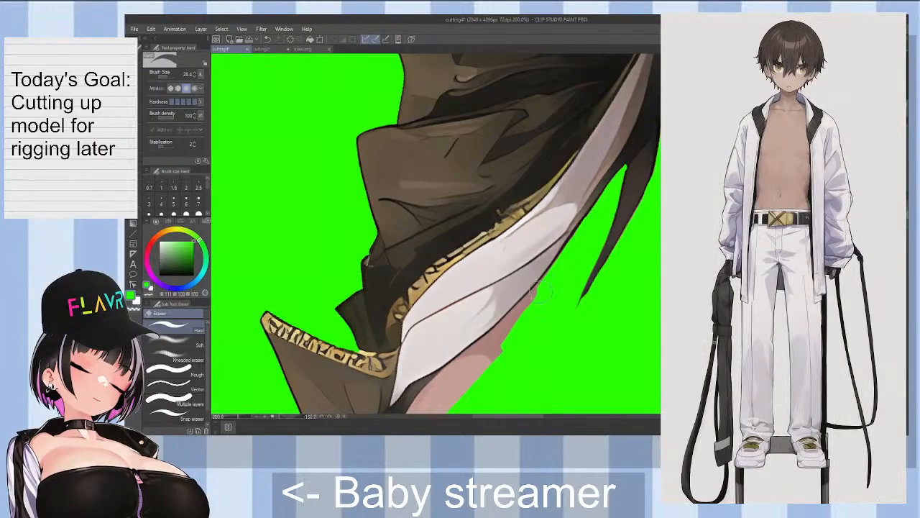
Step: Clean up the lower part of the white lining's outer edge by erasing the skin down towards the dark fold
scroll(581, 244, "down", 2)
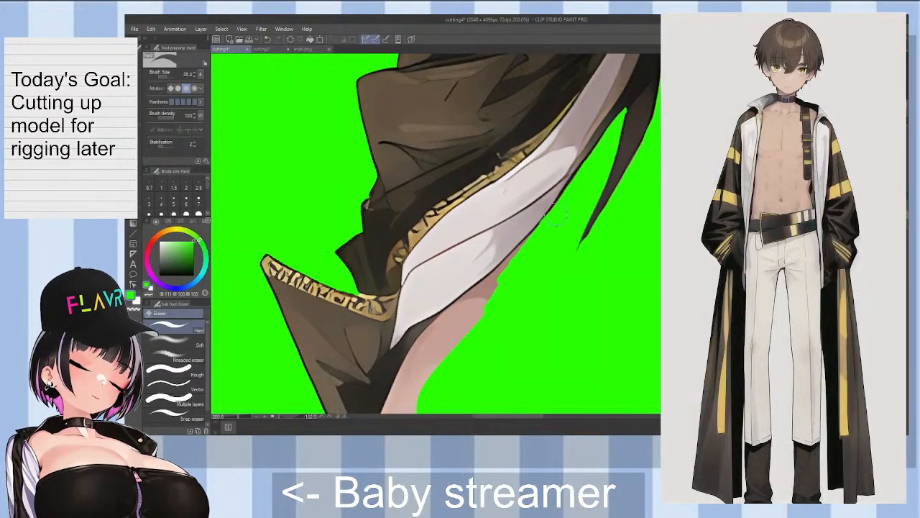
key("ctrl+z")
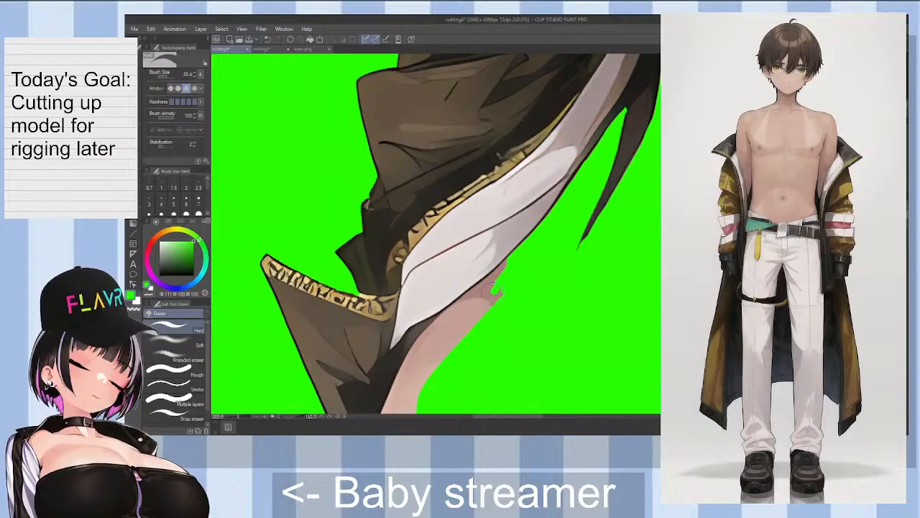
mouse_move(490, 284)
left_mouse_down()
mouse_move(478, 316)
mouse_move(514, 266)
left_mouse_up()
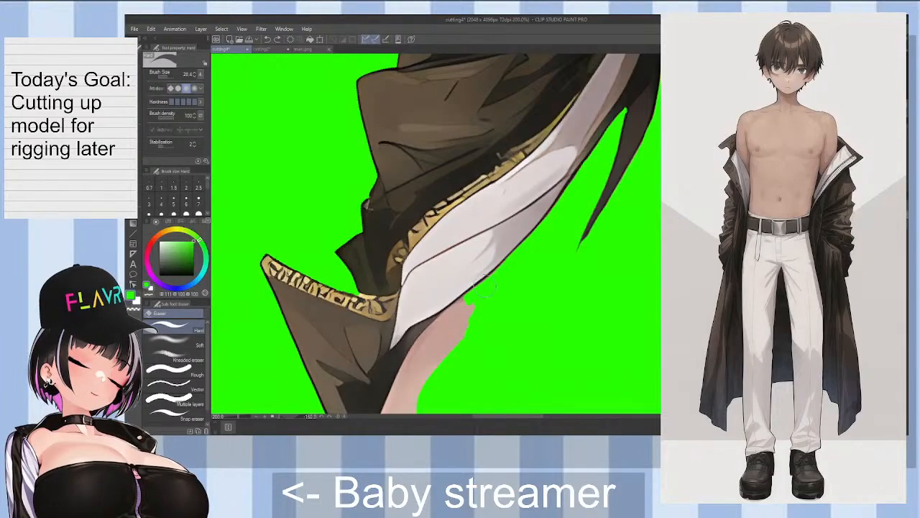
scroll(483, 286, "up", 1)
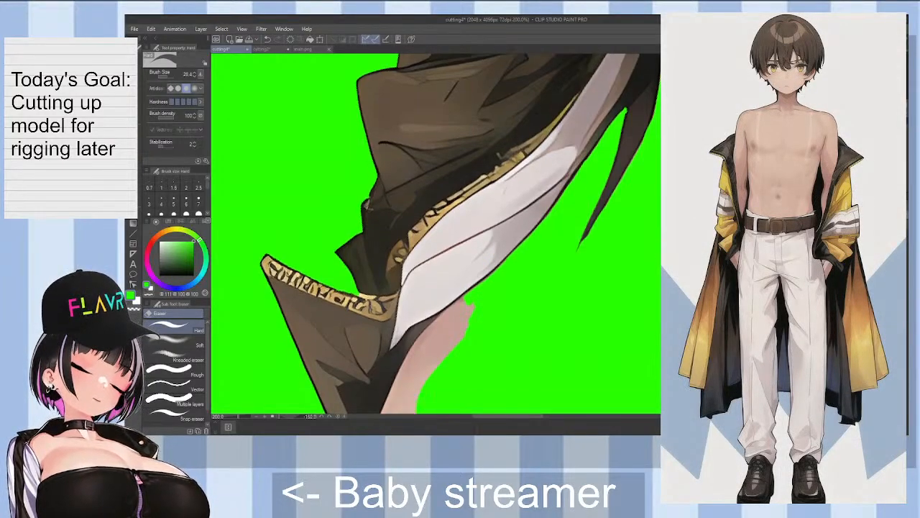
Step: Erase the leftover skin beside the dark fold where the white lining meets the pointed coat corner
scroll(460, 233, "down", 5)
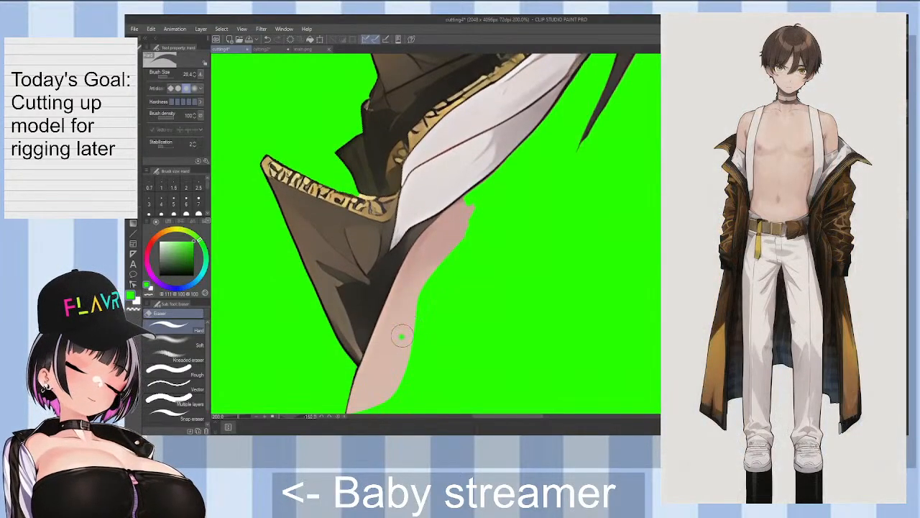
mouse_move(402, 336)
left_mouse_down()
mouse_move(413, 289)
mouse_move(427, 284)
mouse_move(400, 358)
mouse_move(410, 305)
left_mouse_up()
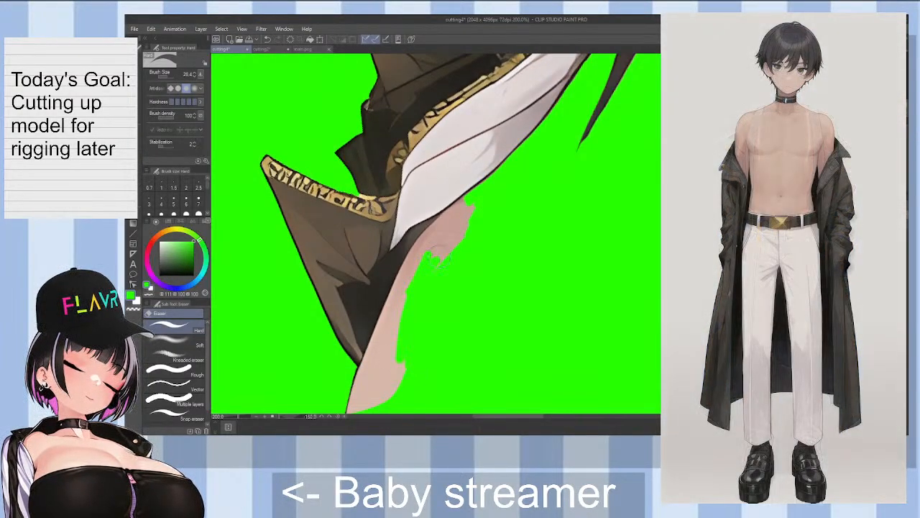
mouse_move(438, 260)
left_mouse_down()
mouse_move(469, 225)
mouse_move(462, 219)
mouse_move(432, 256)
left_mouse_up()
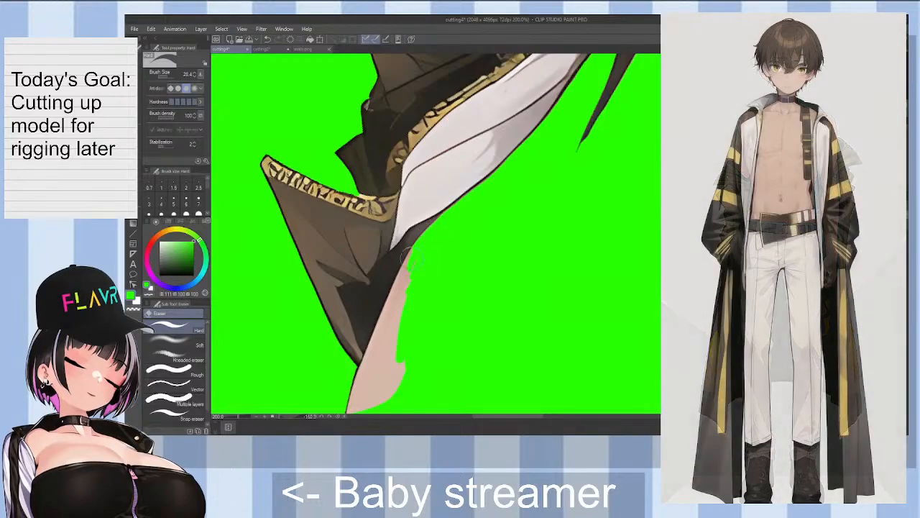
key("ctrl+z")
left_click_drag(407, 269, 395, 298)
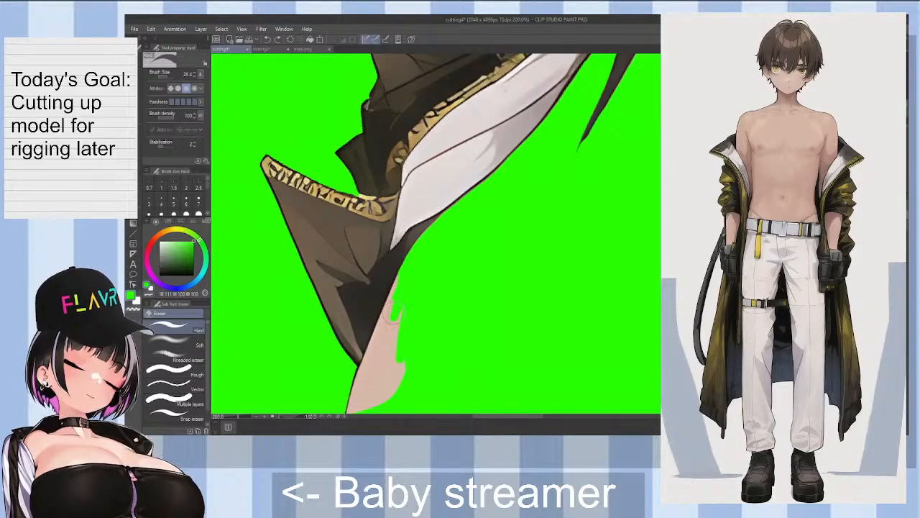
left_click_drag(399, 293, 392, 363)
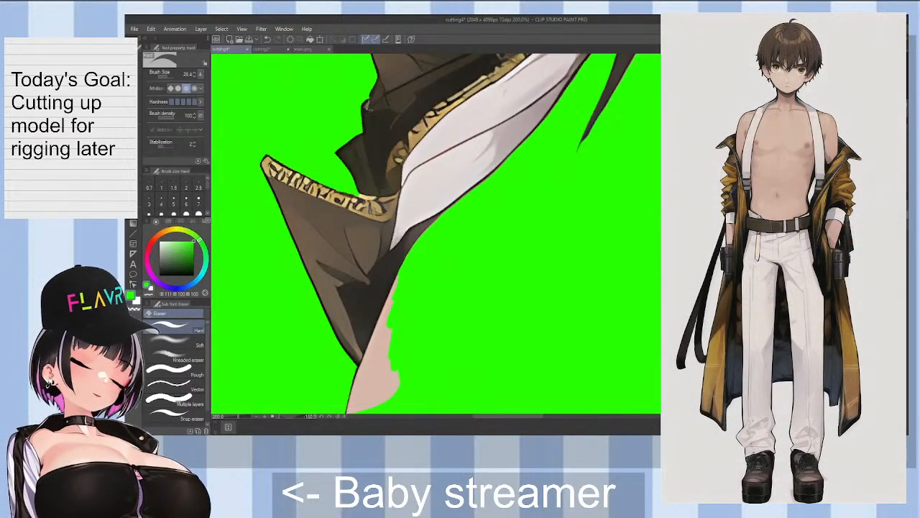
Step: Erase the remaining skin patch around the tip of the pointed coat corner
scroll(436, 233, "down", 3)
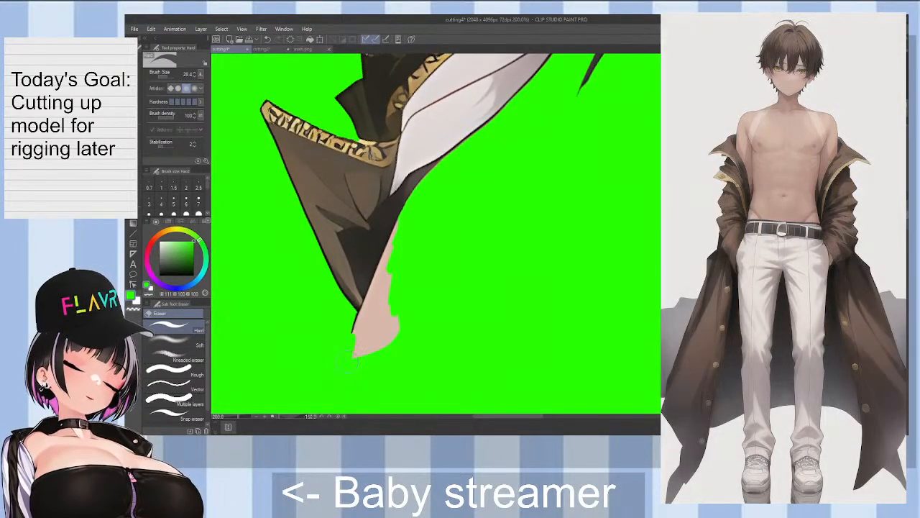
left_click_drag(351, 356, 358, 320)
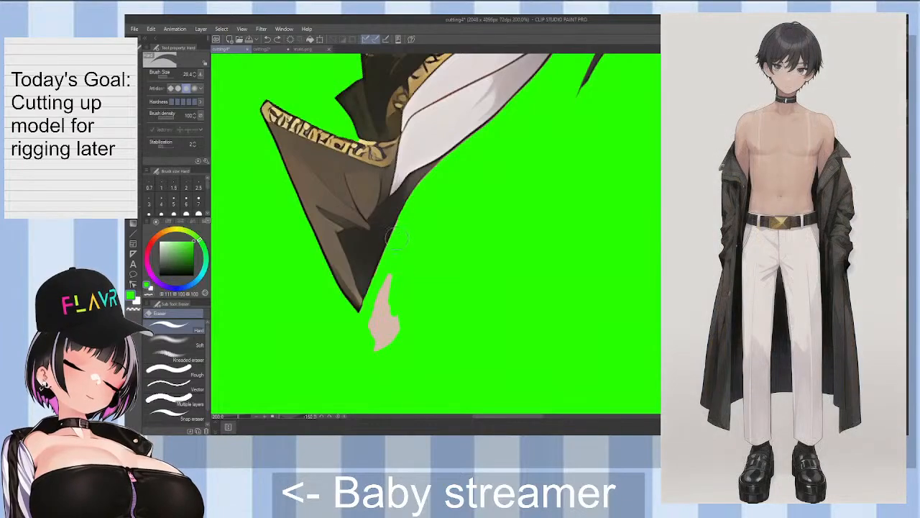
mouse_move(381, 284)
left_mouse_down()
mouse_move(372, 329)
mouse_move(375, 361)
mouse_move(392, 313)
left_mouse_up()
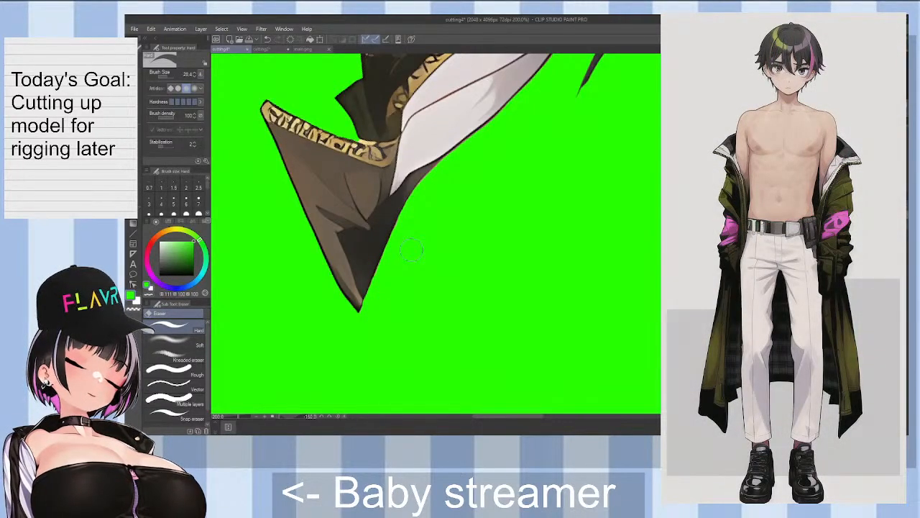
Step: Check the cleaned sleeve outline up to the yellow tab and save the file
scroll(436, 234, "up", 3)
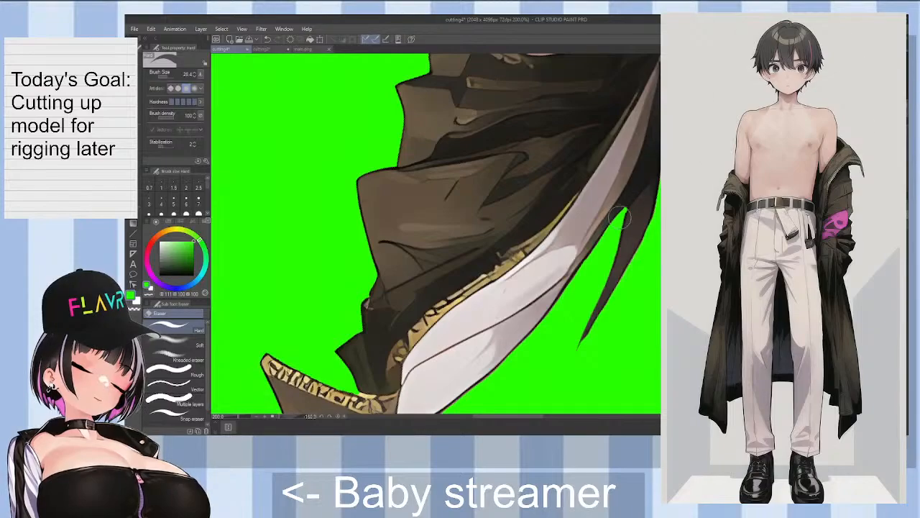
left_click_drag(531, 423, 556, 425)
scroll(436, 234, "up", 5)
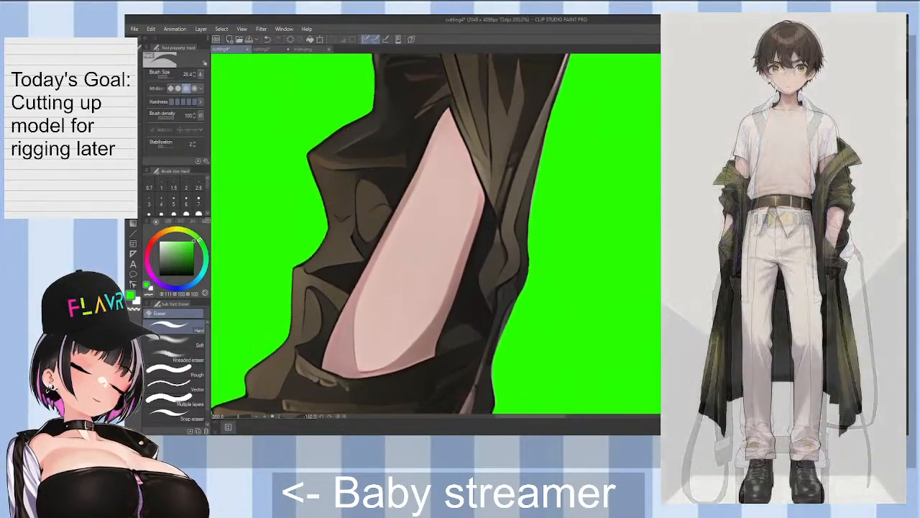
scroll(436, 234, "up", 3)
key("ctrl+s")
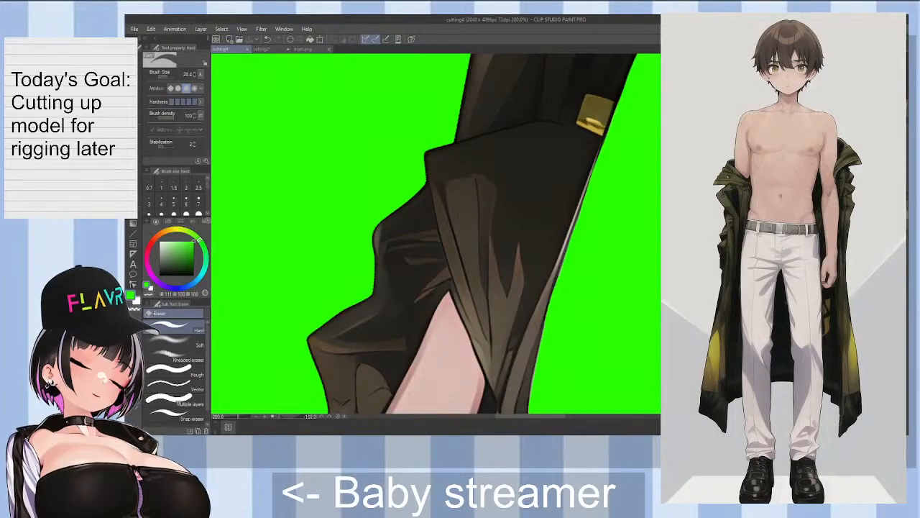
Step: Rotate the canvas and examine the coat sleeve around the exposed arm from the turned angle
scroll(436, 233, "down", 2)
scroll(435, 234, "up", 1)
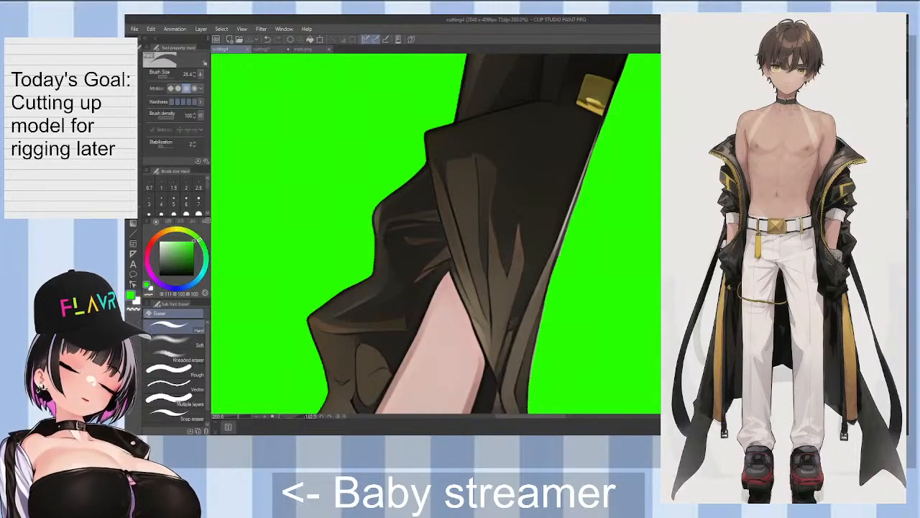
key("asciicircum")
key("asciicircum")
key("asciicircum")
key("asciicircum")
key("asciicircum")
key("asciicircum")
key("asciicircum")
key("asciicircum")
key("asciicircum")
key("asciicircum")
key("asciicircum")
key("asciicircum")
key("asciicircum")
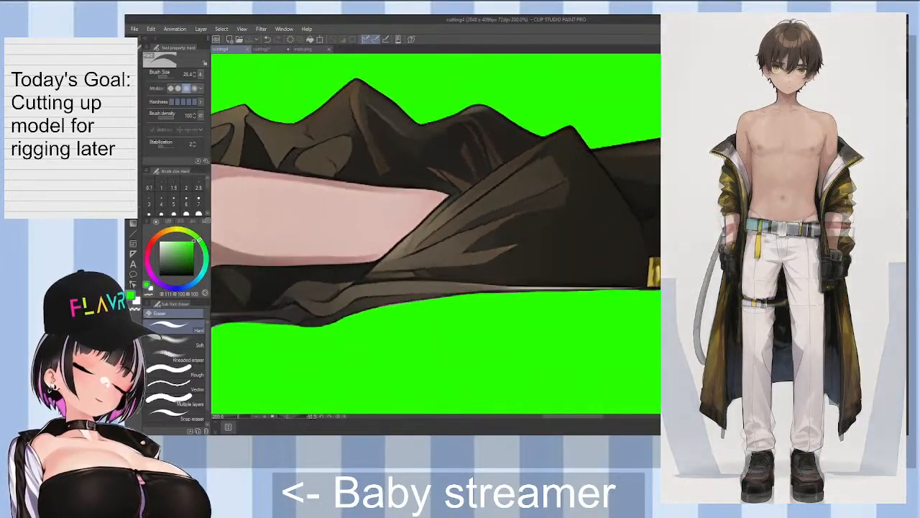
scroll(435, 233, "down", 3)
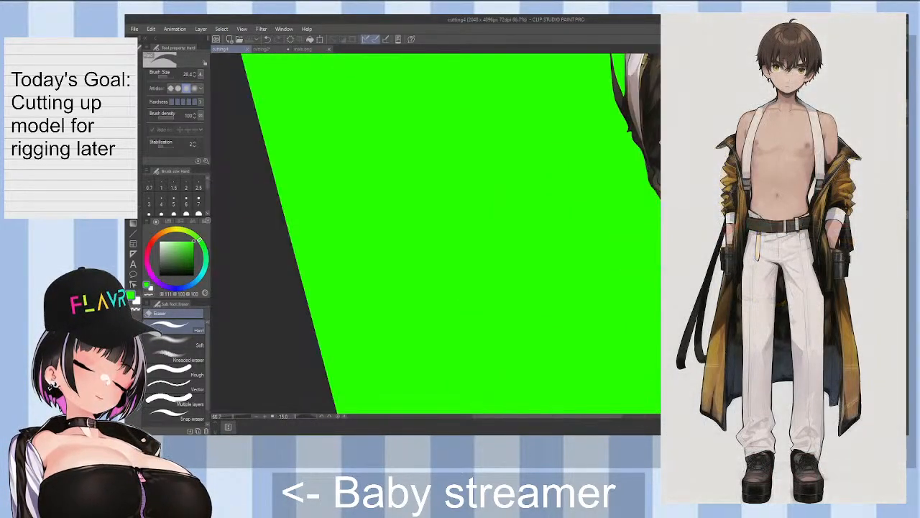
key("asciicircum")
key("asciicircum")
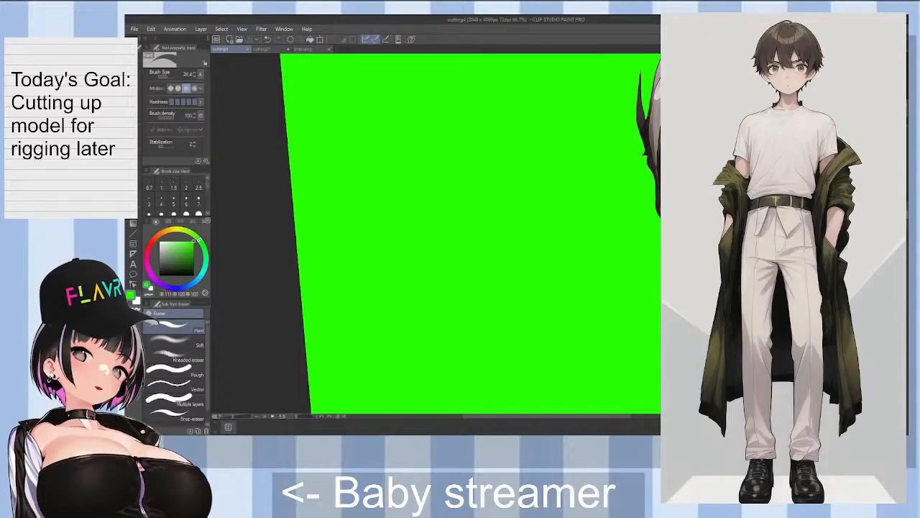
mouse_move(705, 202)
left_mouse_down()
mouse_move(704, 223)
mouse_move(705, 196)
left_mouse_up()
scroll(705, 198, "down", 1)
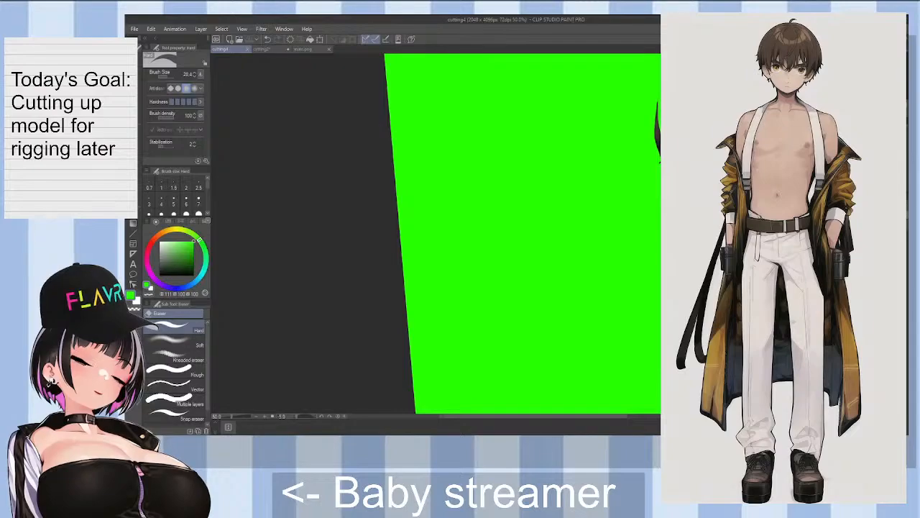
scroll(435, 233, "up", 5)
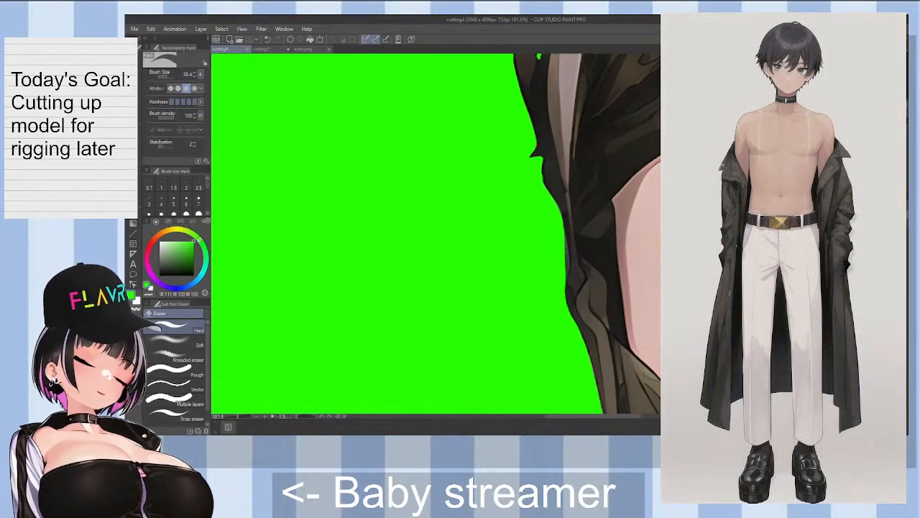
scroll(460, 234, "up", 2)
scroll(460, 233, "down", 1)
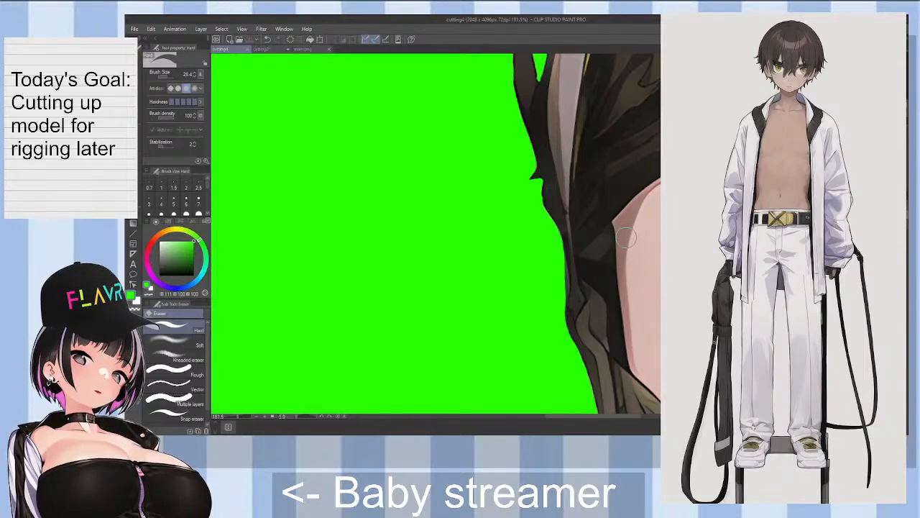
scroll(632, 242, "down", 2)
key("b")
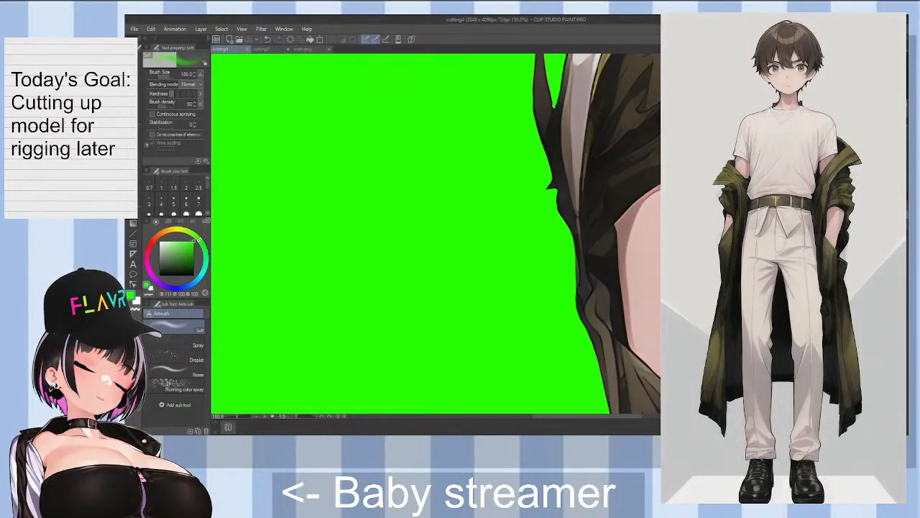
key("i")
key("e")
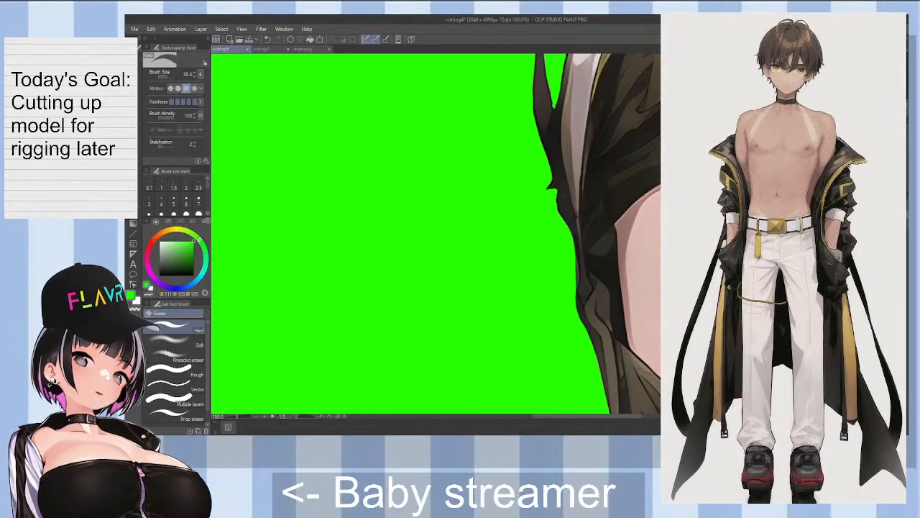
scroll(646, 216, "down", 1)
scroll(646, 219, "up", 1)
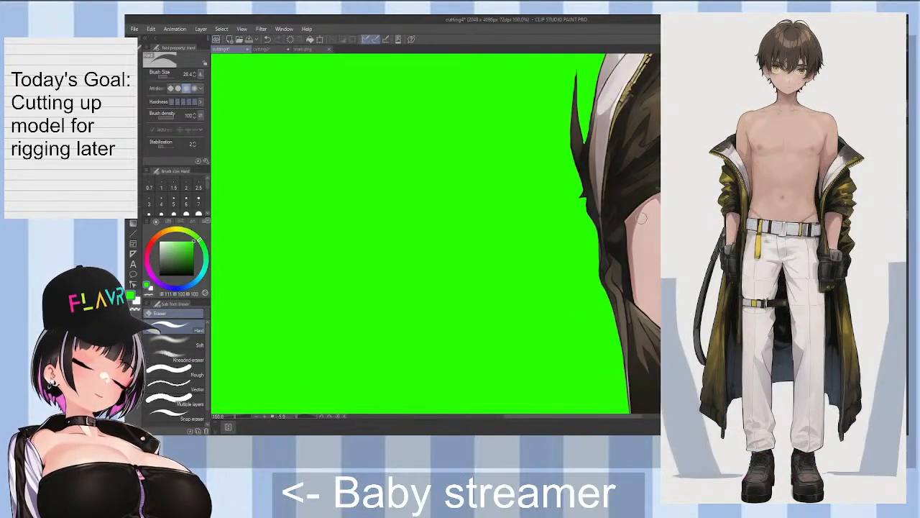
scroll(645, 219, "up", 2)
left_click_drag(568, 417, 574, 418)
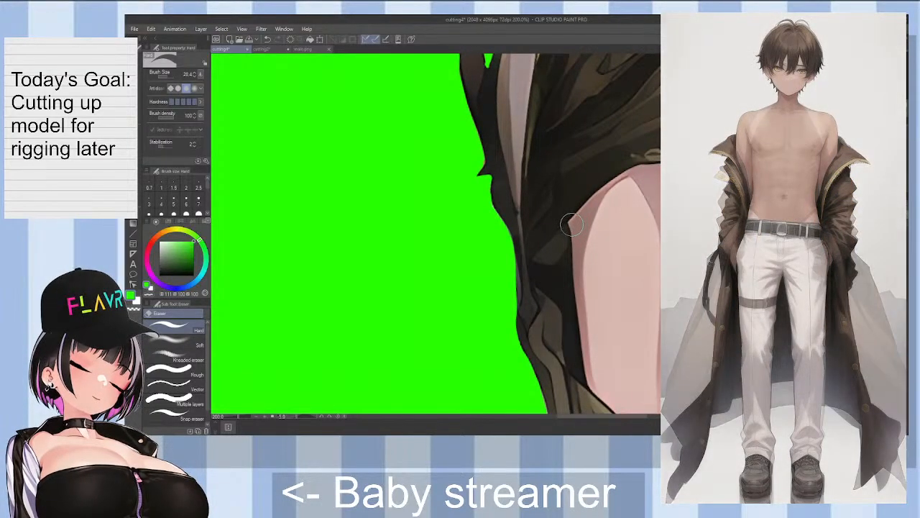
left_click_drag(573, 224, 598, 207)
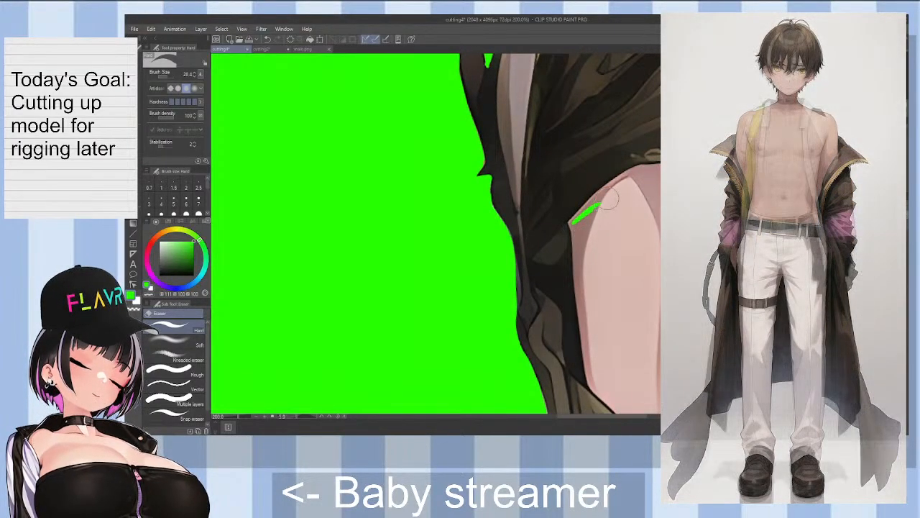
key("ctrl+z")
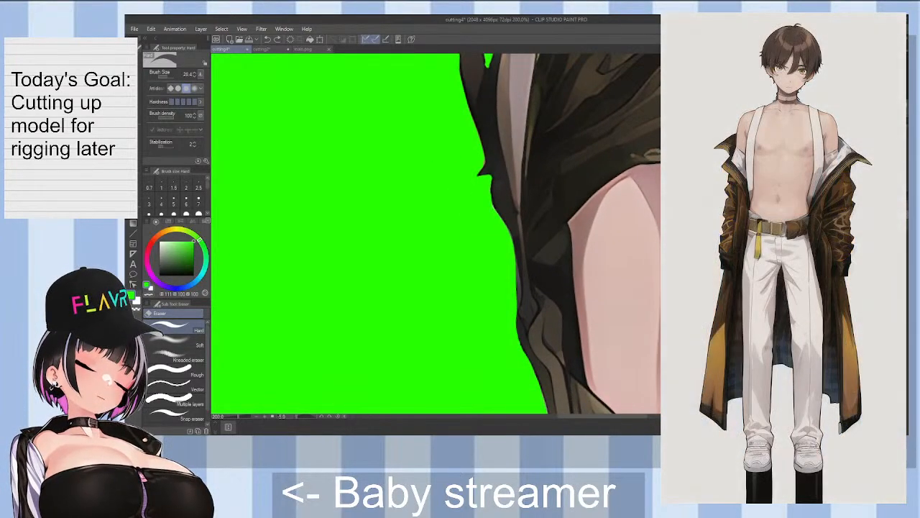
Step: Lasso the exposed arm with a narrow margin of coat around it, clear everything outside the selection, and deselect
scroll(436, 234, "down", 3)
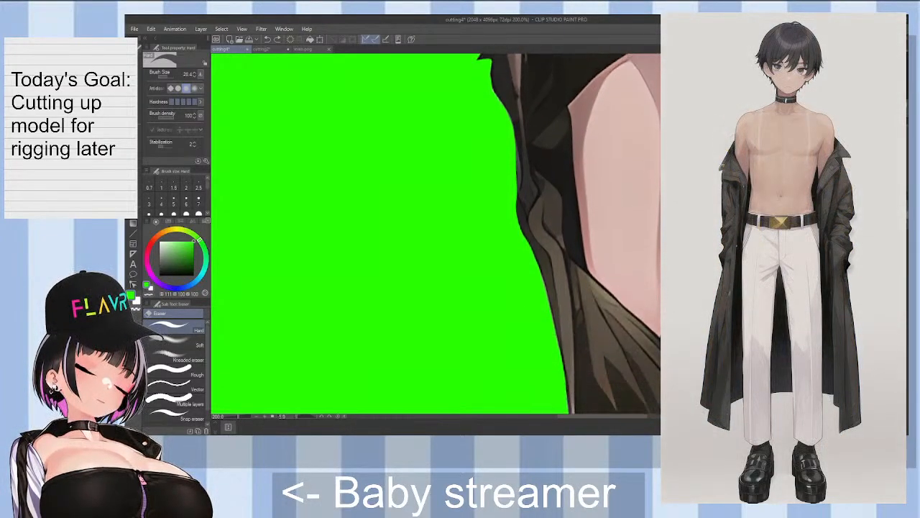
scroll(436, 234, "up", 1)
scroll(435, 234, "up", 1)
key("m")
key("m")
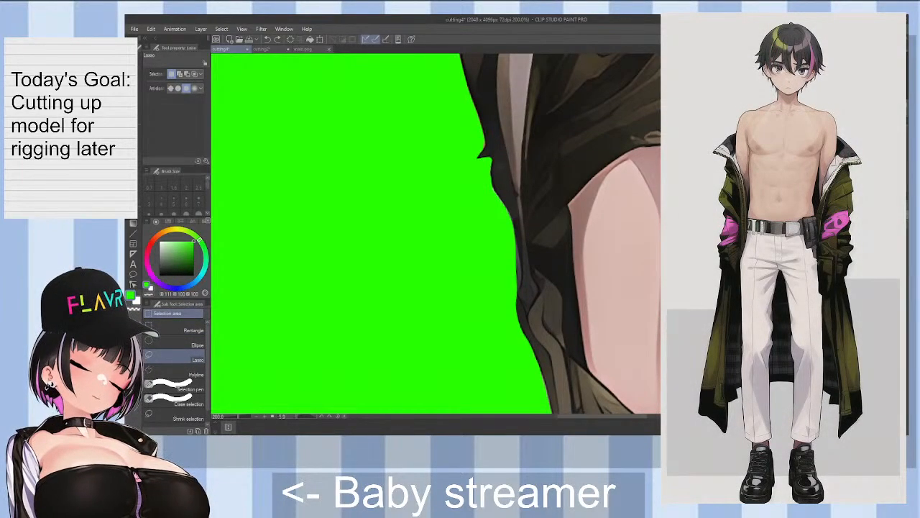
scroll(436, 234, "down", 2)
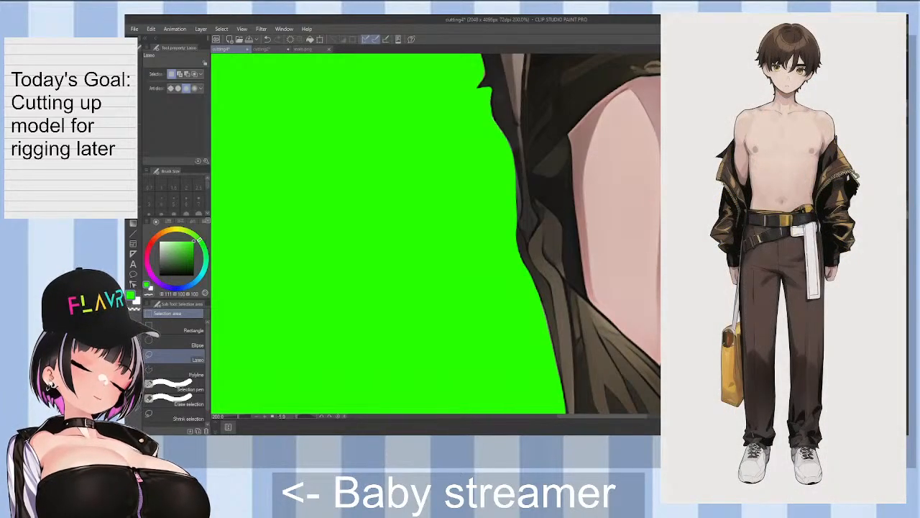
mouse_move(657, 374)
left_mouse_down()
mouse_move(602, 333)
mouse_move(580, 294)
mouse_move(557, 131)
mouse_move(588, 90)
mouse_move(658, 66)
left_mouse_up()
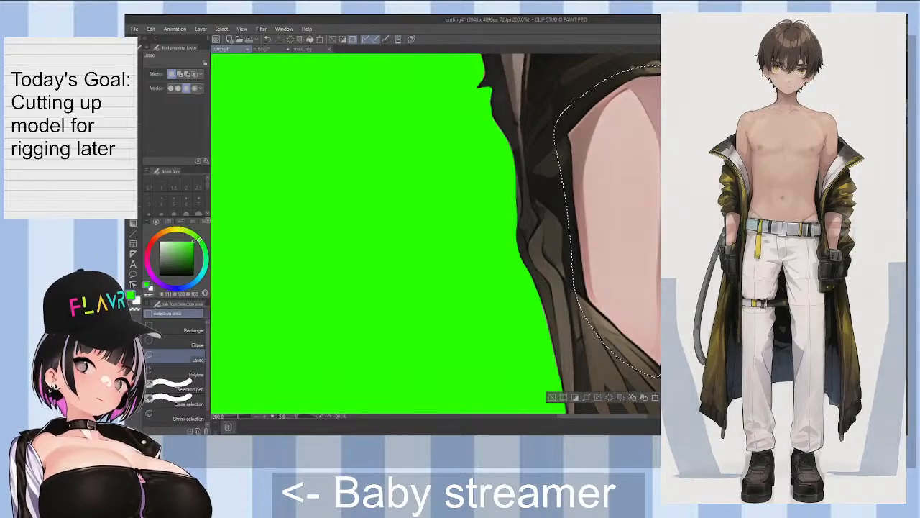
key("shift+Delete")
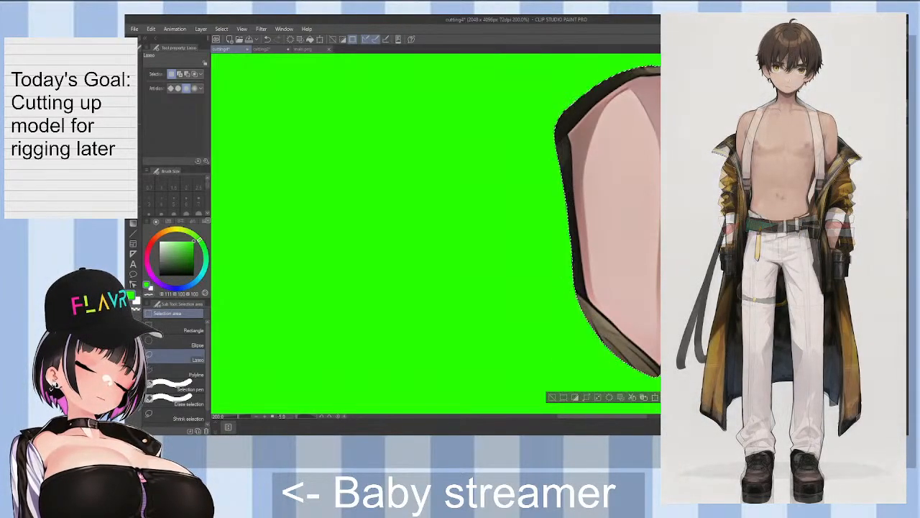
key("e")
key("ctrl+d")
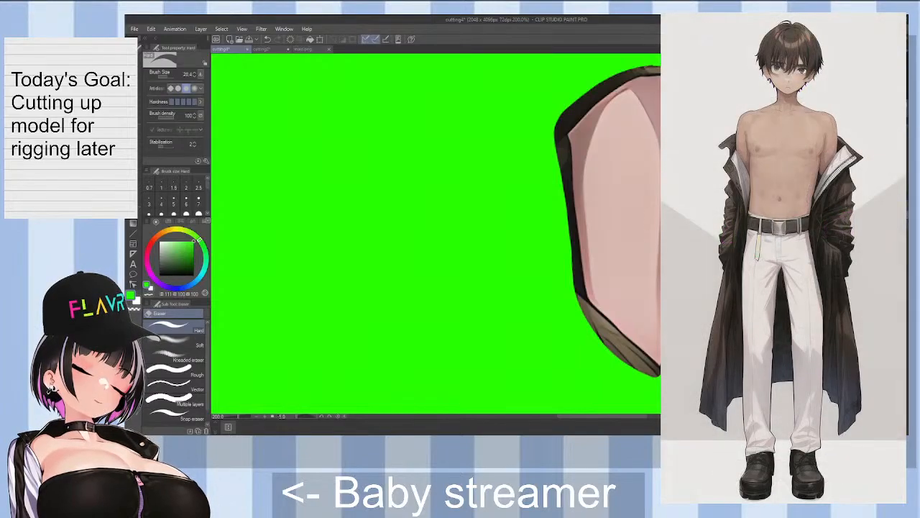
Step: Erase the dark coat remnants along the short edge at the arm piece's upper end, following its black outline
scroll(436, 233, "up", 3)
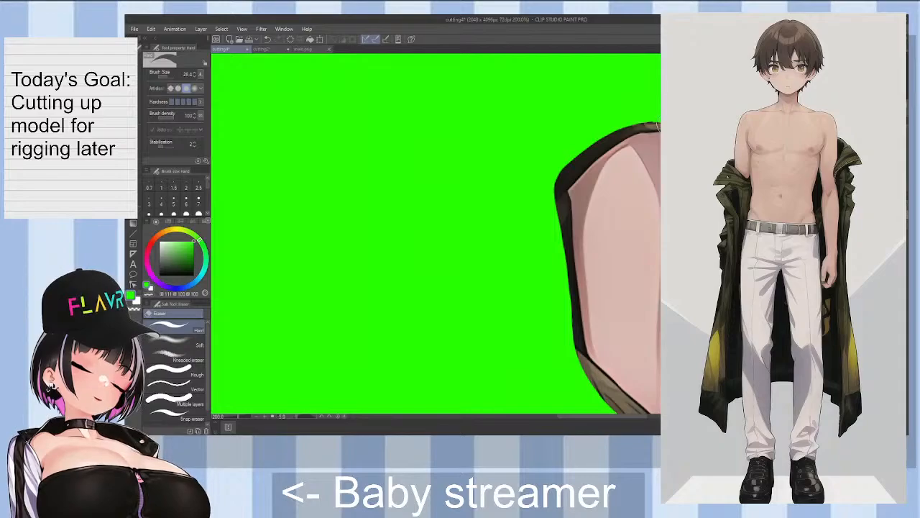
key("minus")
key("minus")
key("minus")
key("minus")
key("minus")
key("minus")
key("minus")
key("minus")
key("minus")
key("minus")
key("minus")
key("minus")
key("minus")
key("minus")
key("minus")
key("minus")
key("minus")
key("minus")
key("minus")
key("minus")
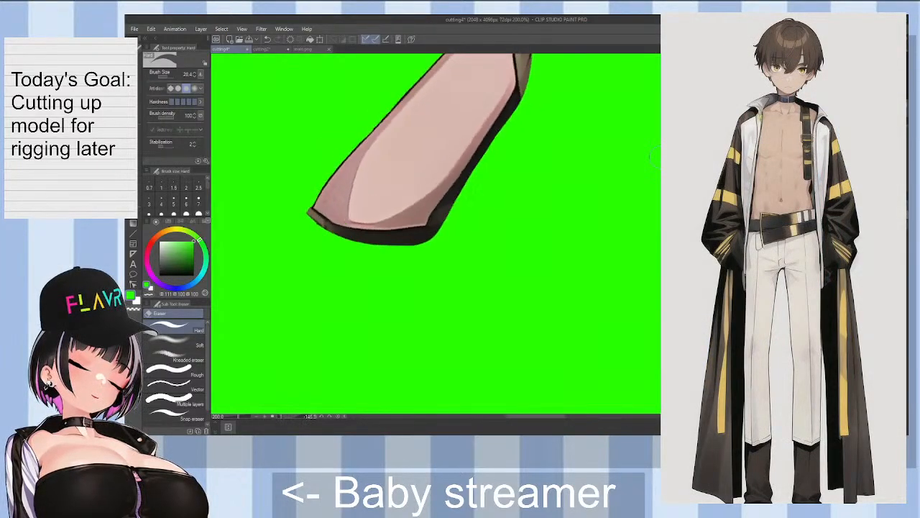
key("minus")
key("minus")
key("minus")
key("minus")
key("minus")
key("minus")
key("minus")
key("minus")
key("minus")
key("minus")
key("minus")
key("minus")
key("minus")
key("minus")
left_click(424, 415)
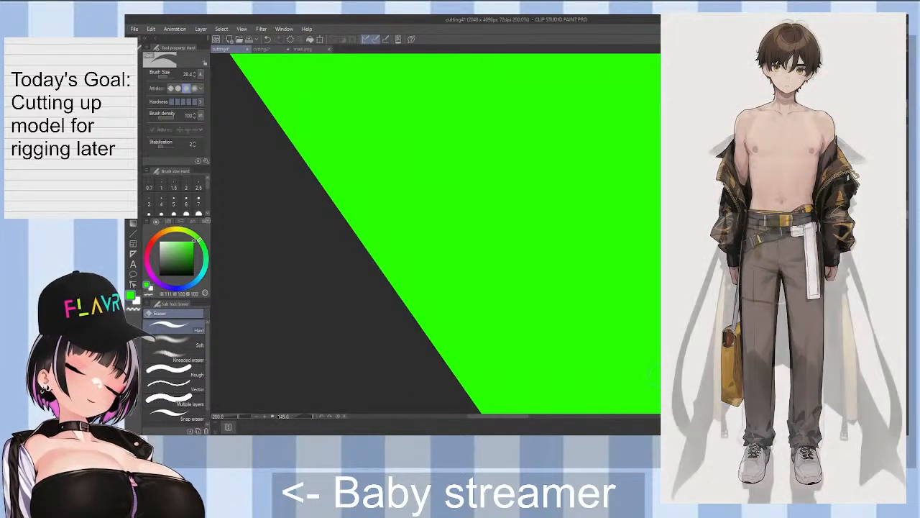
left_click(602, 417)
scroll(435, 259, "down", 1)
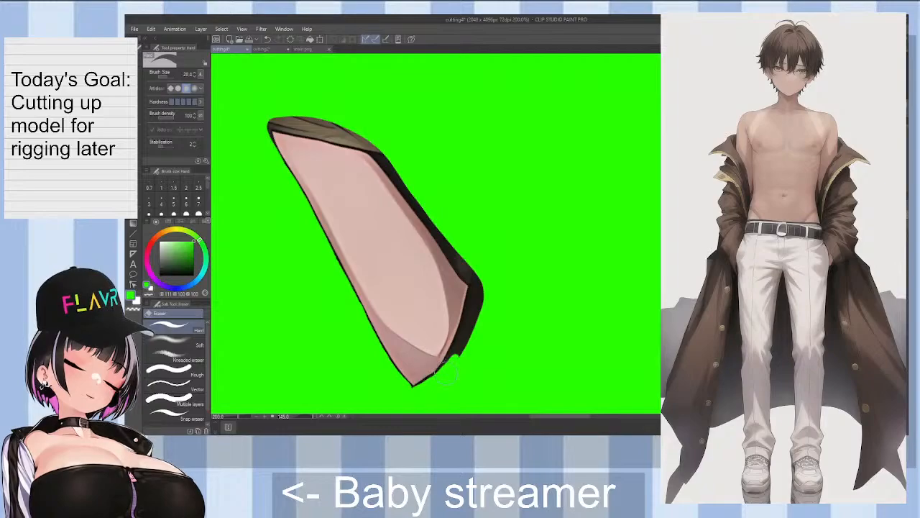
left_click_drag(447, 373, 491, 290)
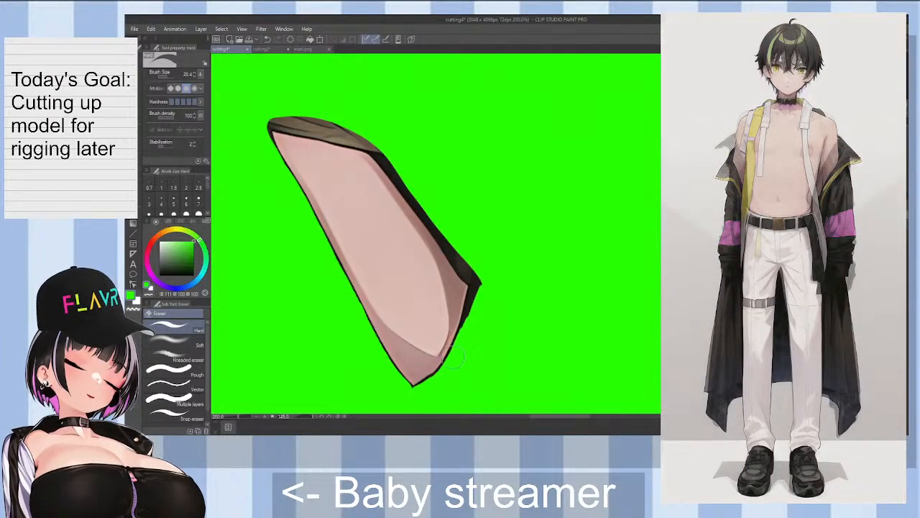
key("ctrl+z")
mouse_move(479, 316)
left_mouse_down()
mouse_move(454, 355)
mouse_move(476, 286)
left_mouse_up()
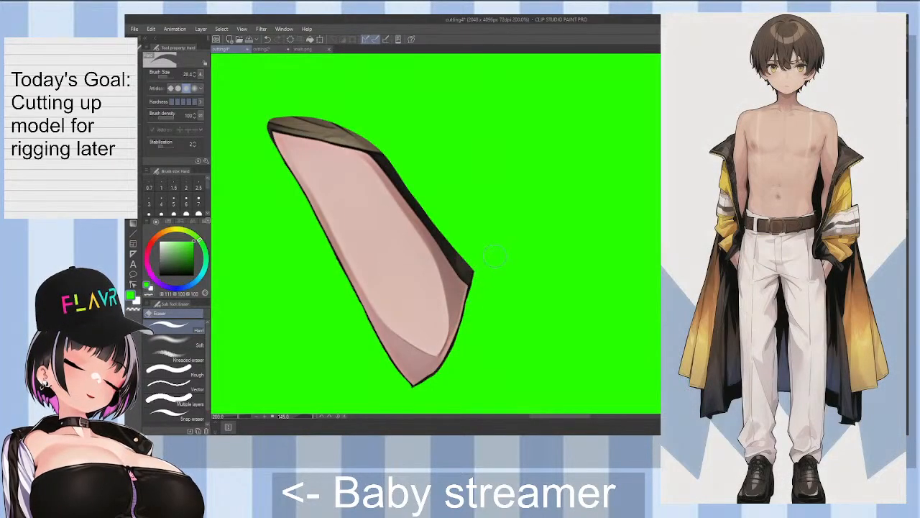
Step: Erase the black coat strip along the long side of the arm piece down to its outline
left_click_drag(431, 252, 431, 349)
key("asciicircum")
key("asciicircum")
key("asciicircum")
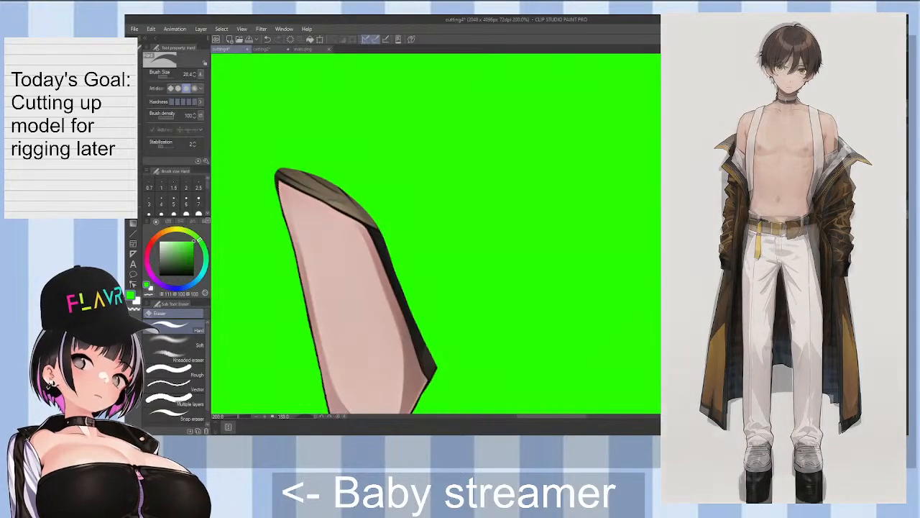
scroll(435, 234, "down", 1)
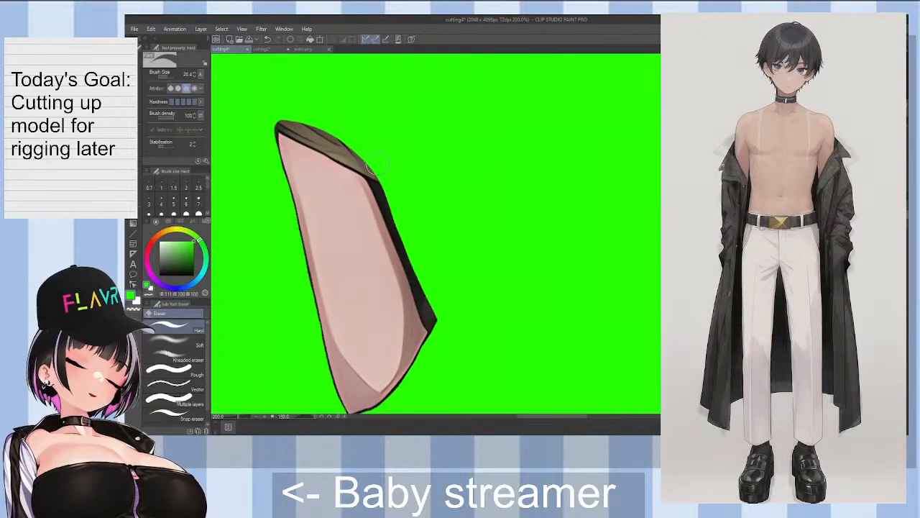
mouse_move(378, 202)
left_mouse_down()
mouse_move(376, 169)
mouse_move(396, 222)
mouse_move(378, 184)
left_mouse_up()
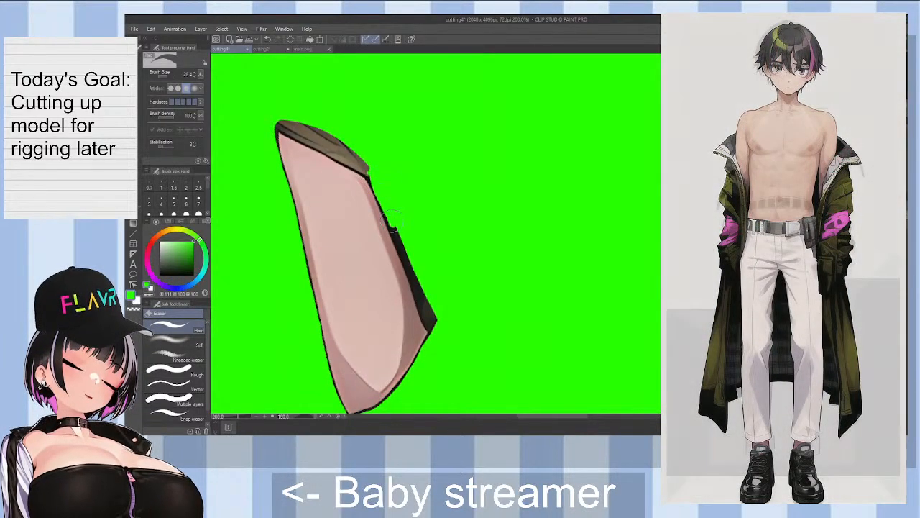
left_click_drag(391, 221, 381, 189)
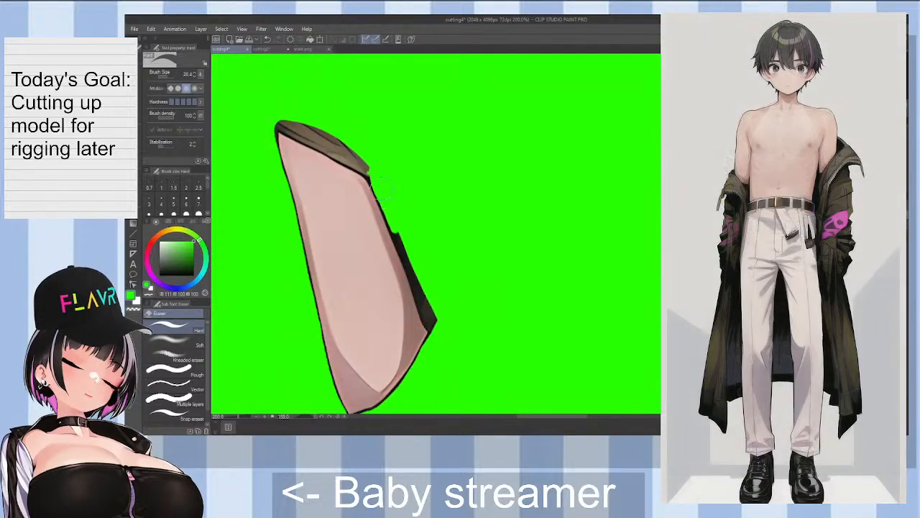
mouse_move(392, 231)
left_mouse_down()
mouse_move(394, 226)
mouse_move(421, 295)
left_mouse_up()
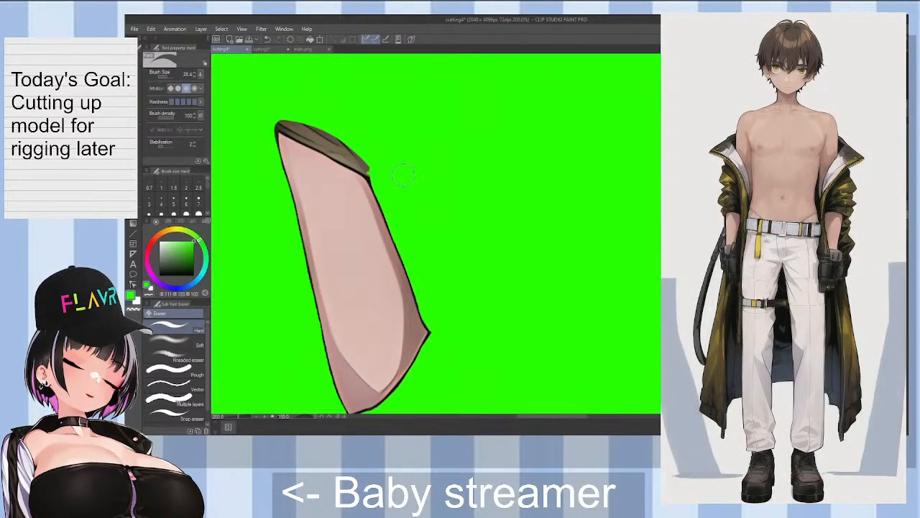
Step: Erase the brown coat fabric beyond the arm piece's lower end, leaving a clean outline up to the pointed tip
left_click_drag(359, 237, 350, 306)
key("asciicircum")
key("asciicircum")
key("asciicircum")
key("asciicircum")
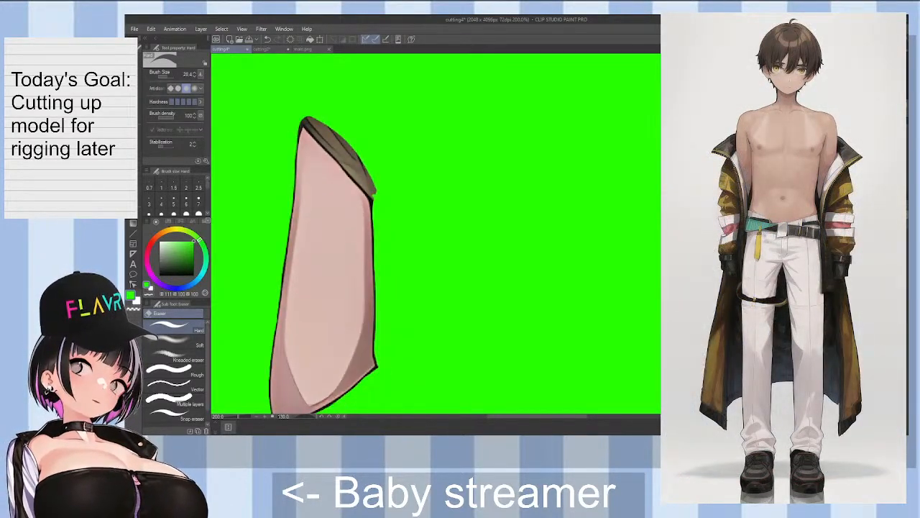
key("asciicircum")
key("asciicircum")
key("asciicircum")
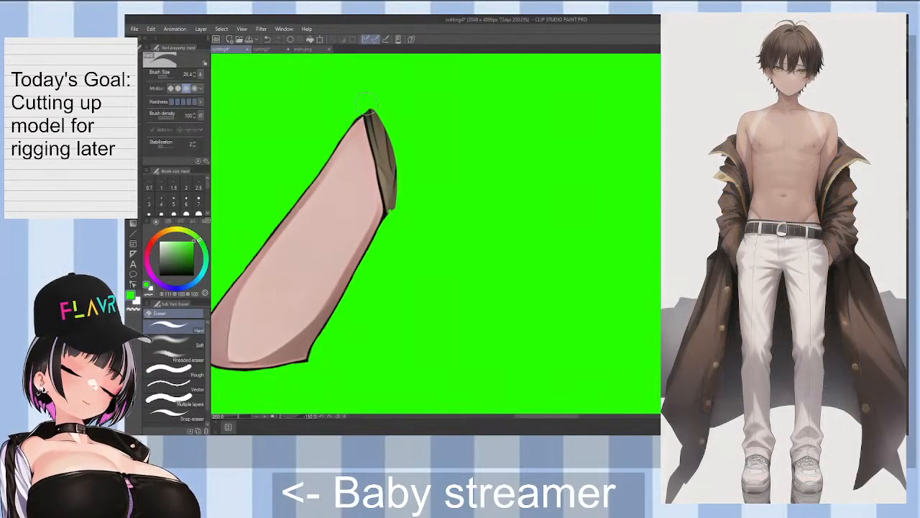
mouse_move(365, 104)
left_mouse_down()
mouse_move(383, 122)
mouse_move(401, 187)
mouse_move(401, 213)
mouse_move(393, 167)
mouse_move(387, 205)
left_mouse_up()
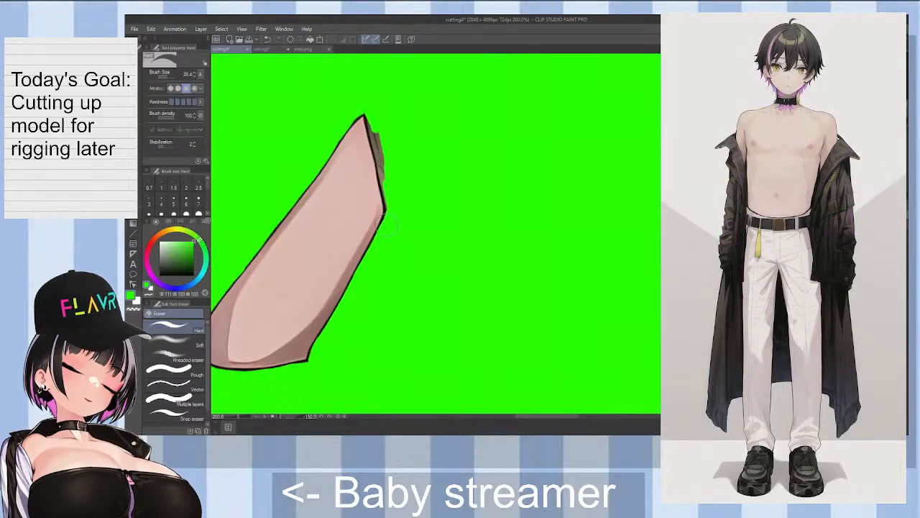
mouse_move(389, 205)
left_mouse_down()
mouse_move(372, 119)
mouse_move(397, 186)
left_mouse_up()
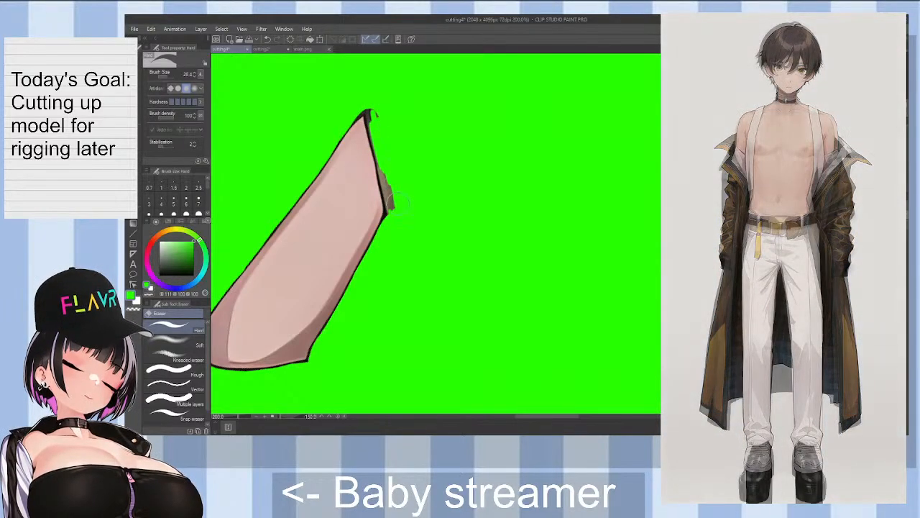
key("ctrl+z")
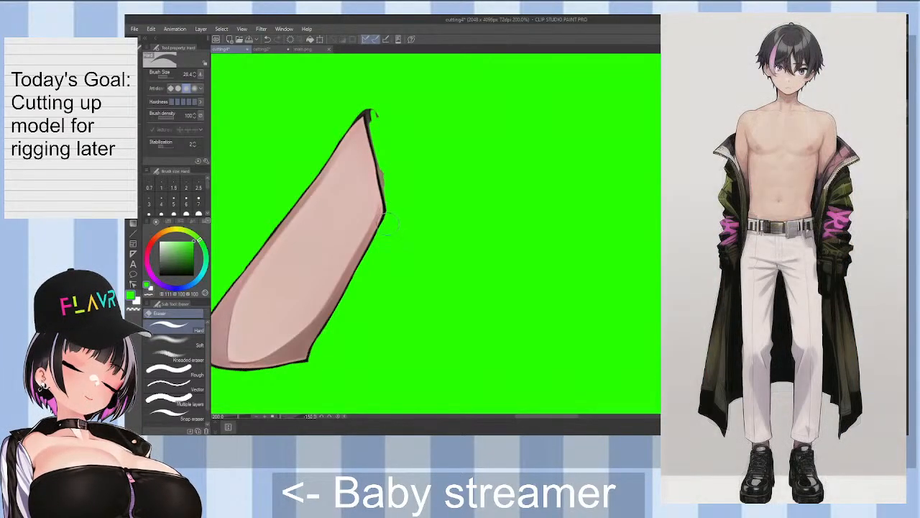
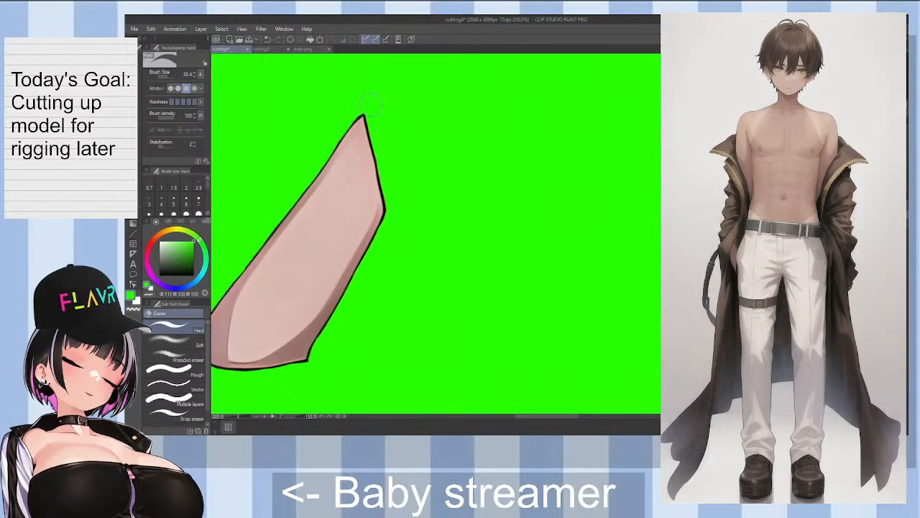
Step: Check the whole outline of the isolated arm piece and turn the canvas back toward upright
scroll(429, 203, "down", 1)
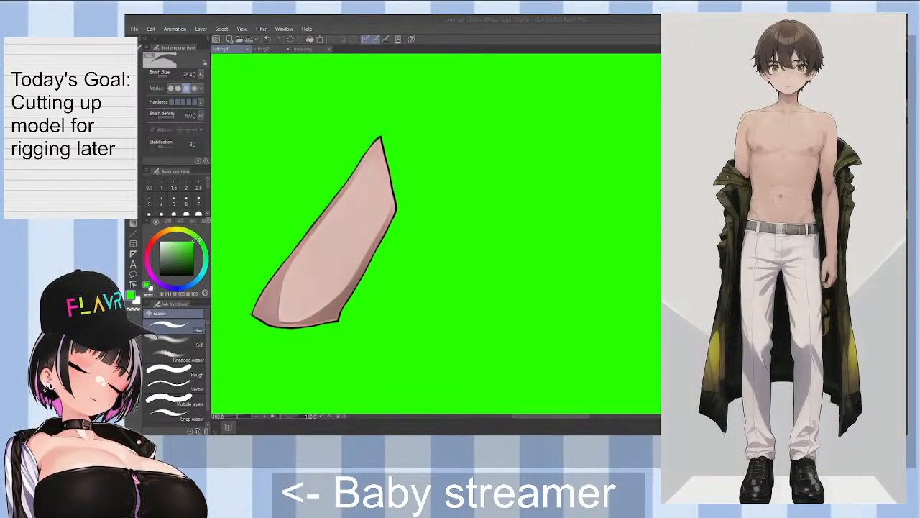
left_click(518, 261)
key("asciicircum")
key("asciicircum")
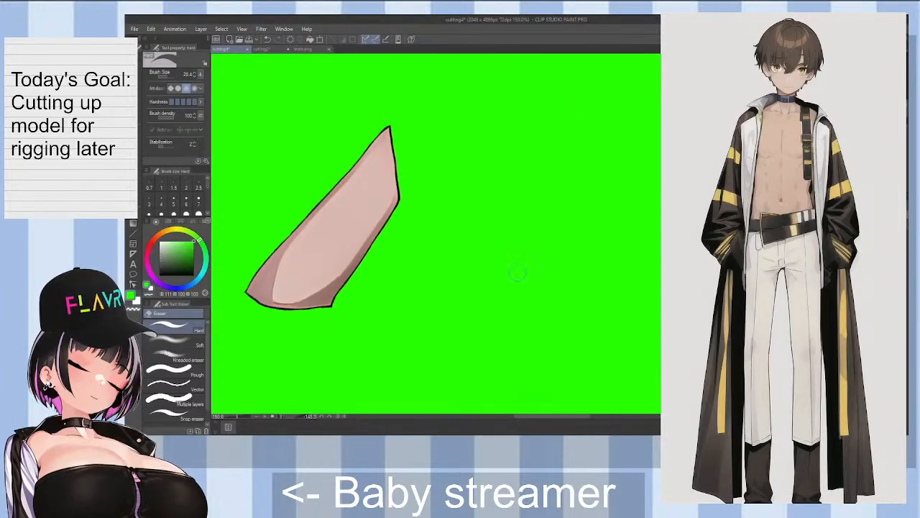
key("asciicircum")
key("asciicircum")
key("asciicircum")
key("asciicircum")
key("asciicircum")
key("asciicircum")
key("asciicircum")
key("asciicircum")
key("asciicircum")
key("asciicircum")
key("asciicircum")
key("asciicircum")
key("asciicircum")
key("asciicircum")
key("asciicircum")
key("asciicircum")
key("asciicircum")
key("asciicircum")
key("asciicircum")
key("asciicircum")
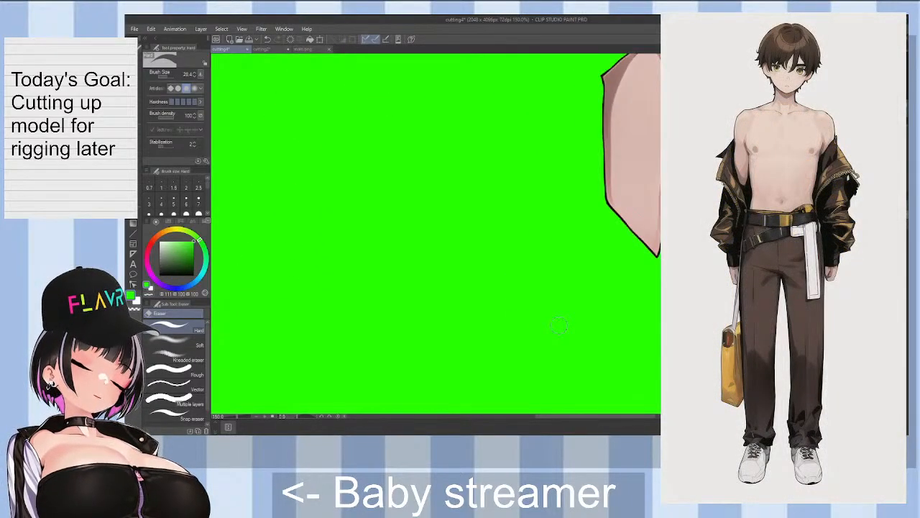
key("minus")
key("minus")
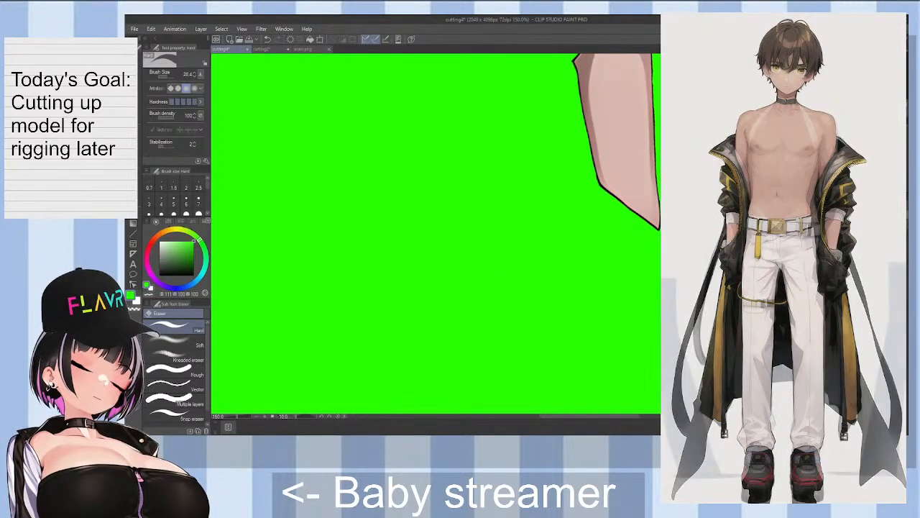
Step: Erase the arm skin along the curved upper edge of the sleeve opening on the coat piece
scroll(436, 233, "up", 3)
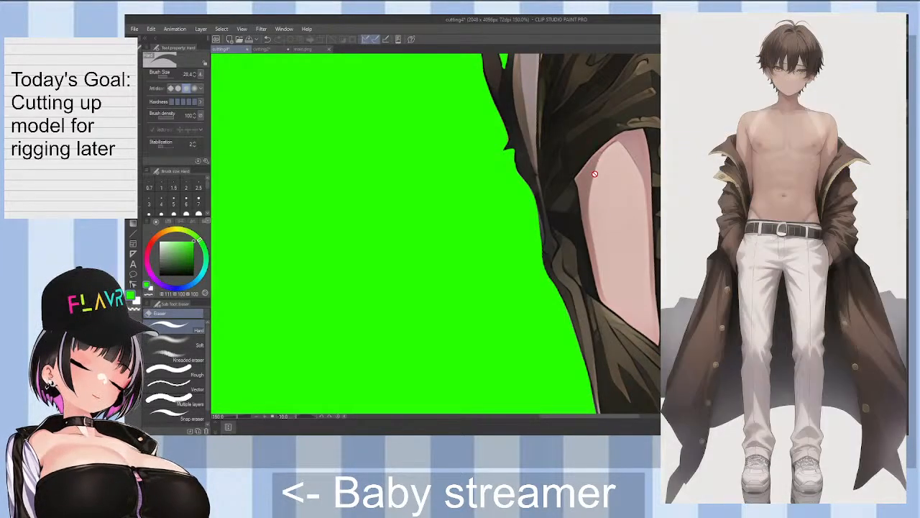
scroll(594, 259, "up", 2)
scroll(595, 259, "up", 1)
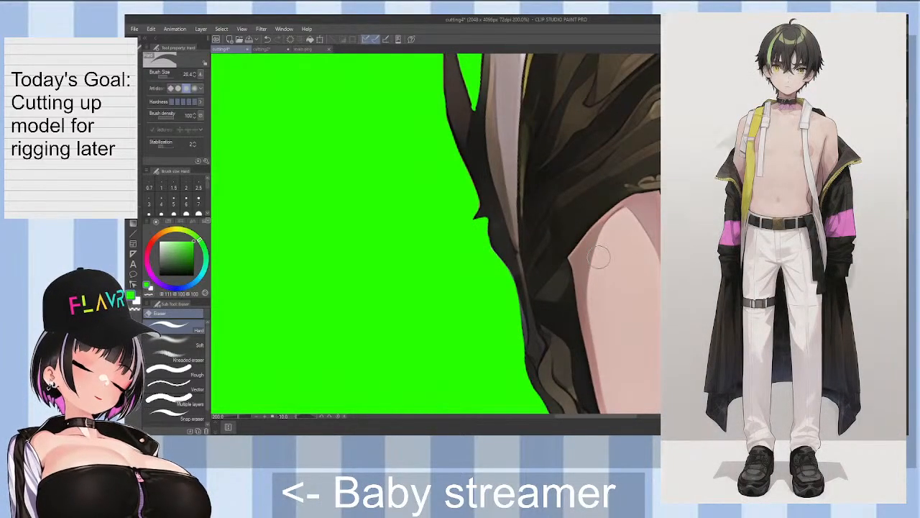
mouse_move(591, 249)
left_mouse_down()
mouse_move(605, 225)
mouse_move(601, 241)
mouse_move(579, 243)
mouse_move(654, 193)
left_mouse_up()
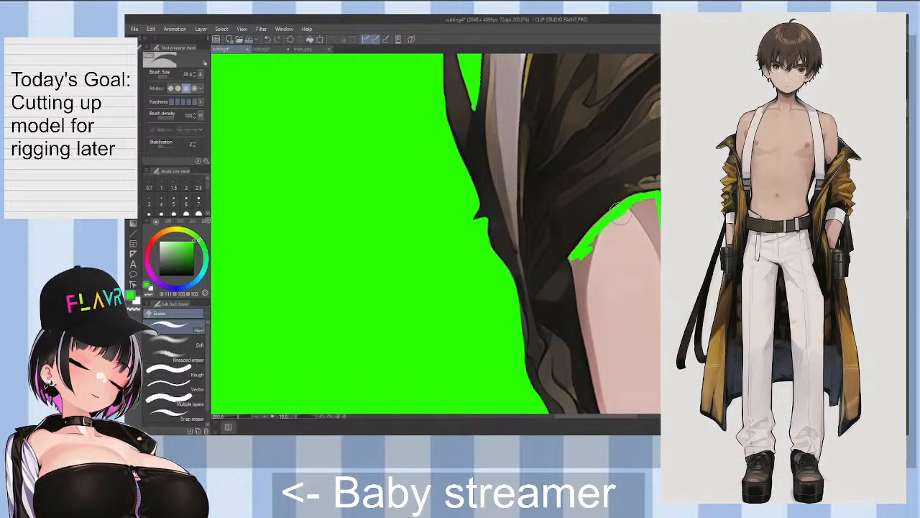
left_click_drag(620, 214, 642, 208)
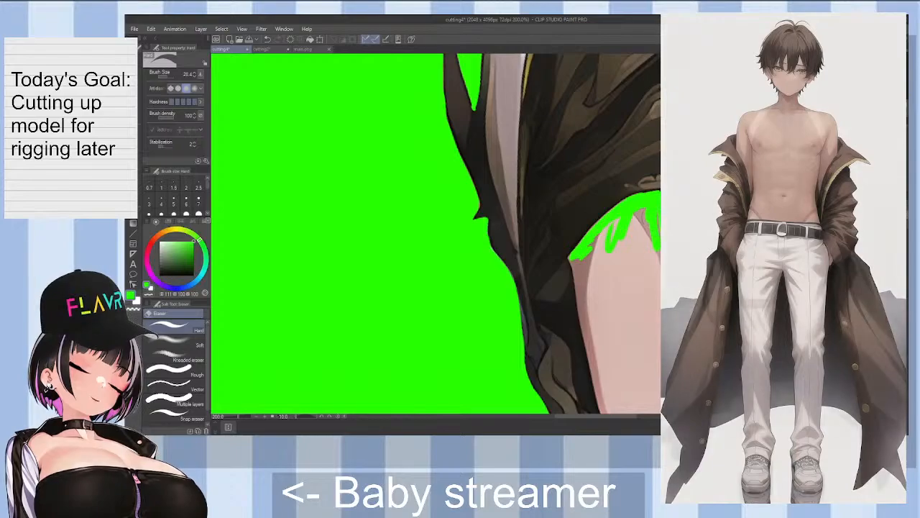
scroll(436, 234, "down", 2)
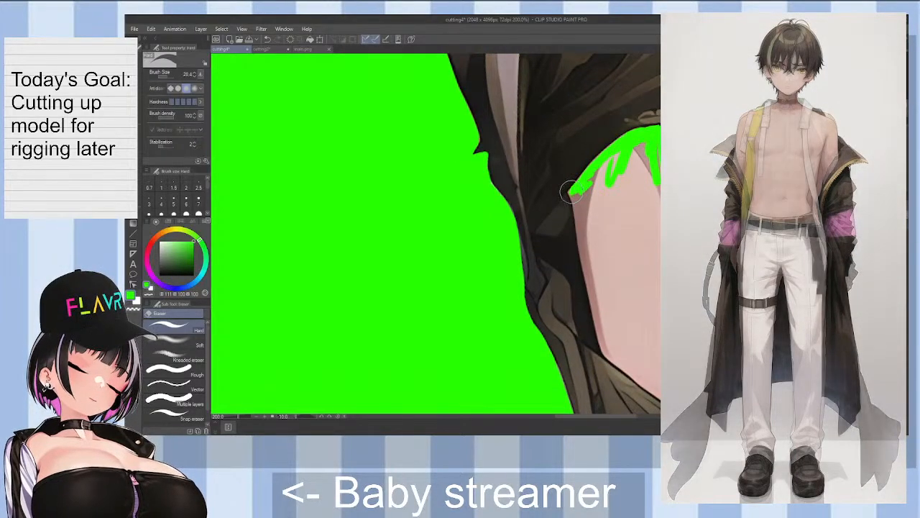
Step: Erase the arm skin along the opening's long edge nearest the coat's outer side, widening the cleared strip
left_click_drag(576, 206, 593, 298)
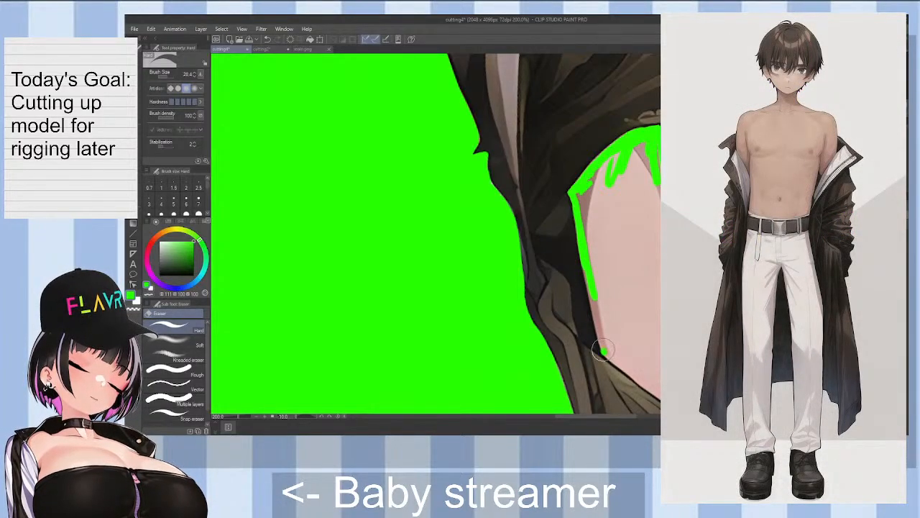
left_click_drag(602, 351, 603, 353)
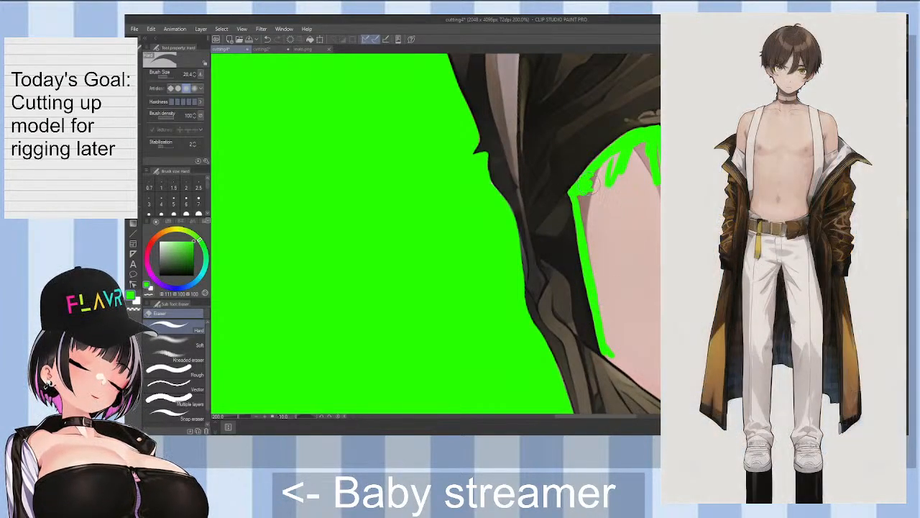
mouse_move(590, 184)
left_mouse_down()
mouse_move(621, 168)
mouse_move(581, 214)
mouse_move(598, 216)
mouse_move(589, 269)
left_mouse_up()
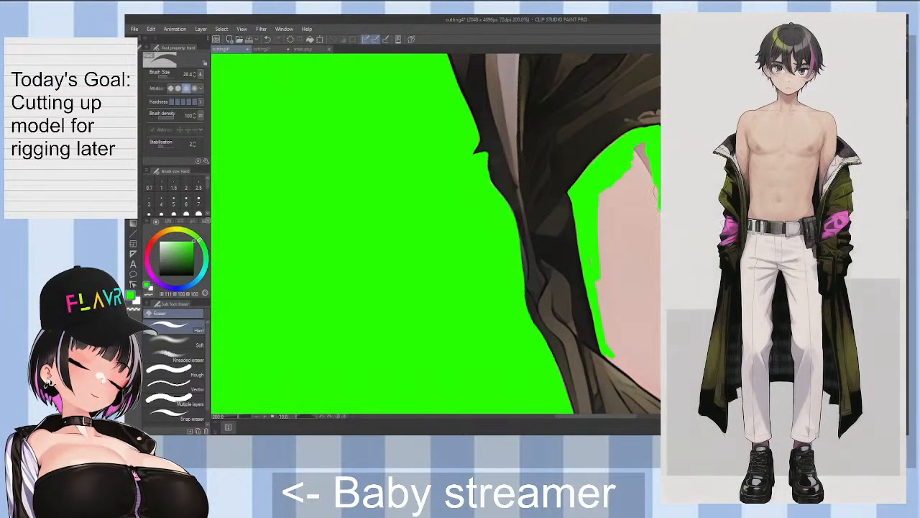
Step: Turn the canvas around and erase the skin along the opening's opposite long edge up to its pointed tip
key("minus")
key("minus")
key("minus")
key("minus")
key("minus")
key("minus")
key("minus")
key("minus")
key("minus")
key("minus")
key("minus")
key("minus")
key("minus")
key("minus")
key("minus")
key("minus")
key("minus")
key("minus")
key("minus")
key("minus")
key("minus")
key("minus")
key("minus")
key("minus")
key("minus")
key("minus")
key("minus")
key("minus")
key("minus")
key("minus")
key("minus")
key("minus")
key("minus")
key("minus")
key("minus")
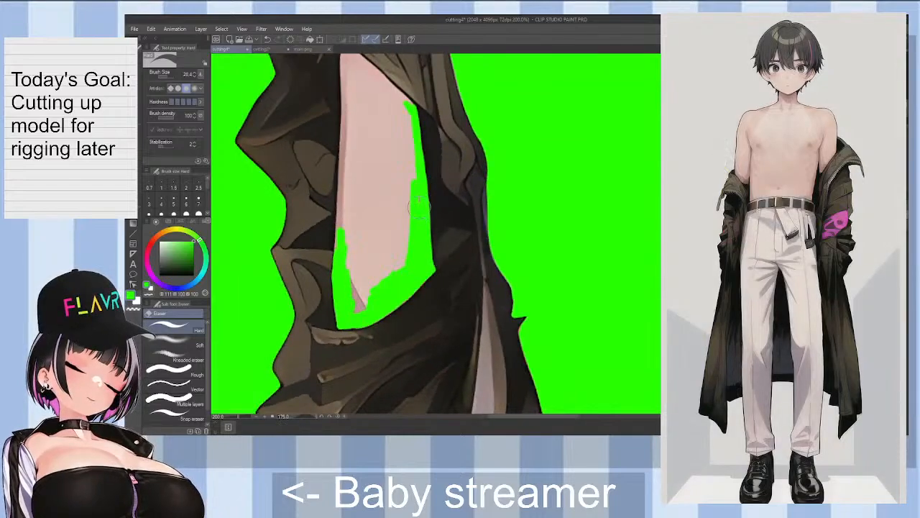
left_click_drag(565, 415, 555, 416)
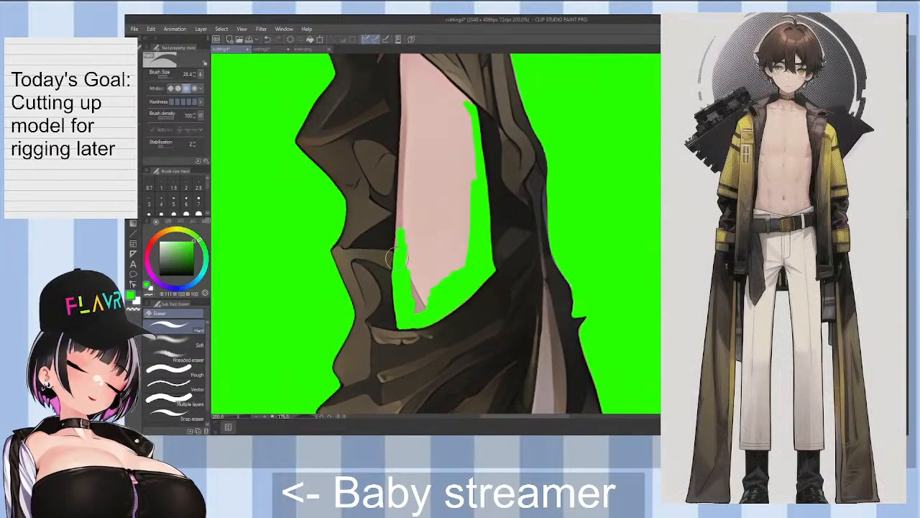
left_click_drag(397, 237, 404, 202)
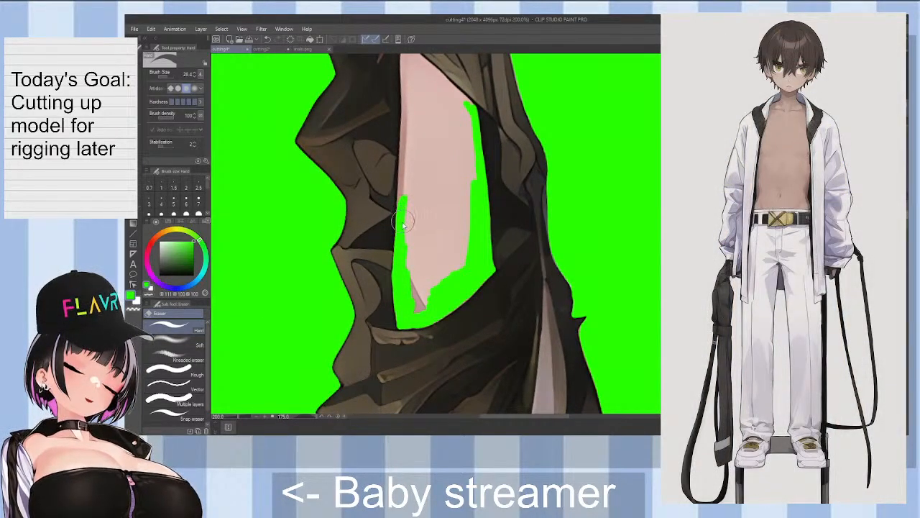
left_click_drag(396, 234, 406, 174)
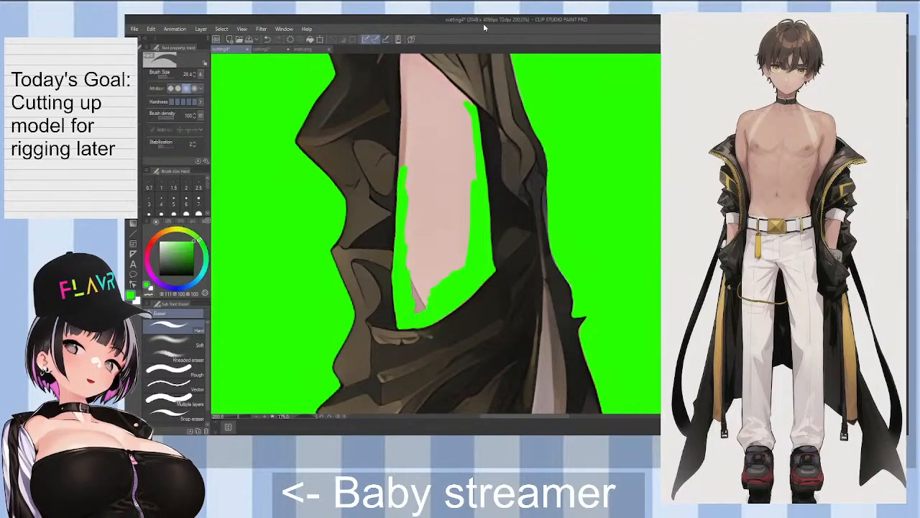
left_click_drag(403, 176, 409, 131)
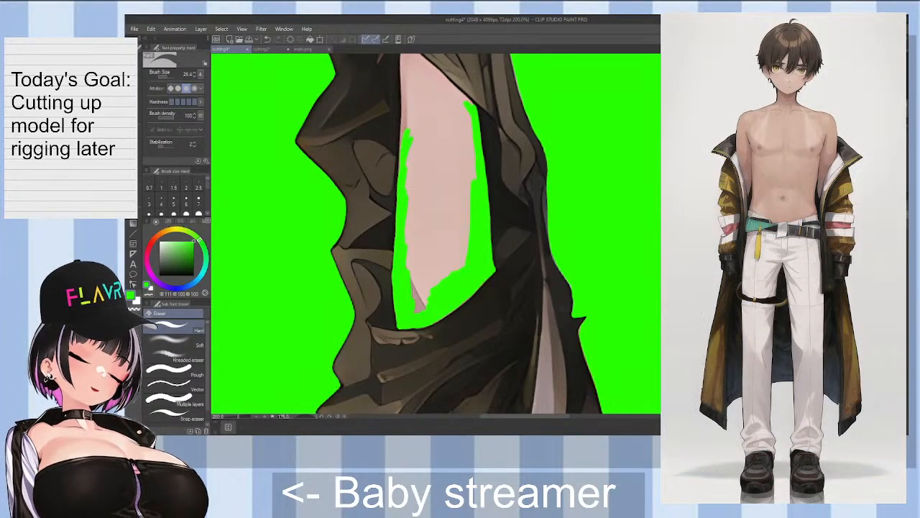
scroll(436, 234, "up", 2)
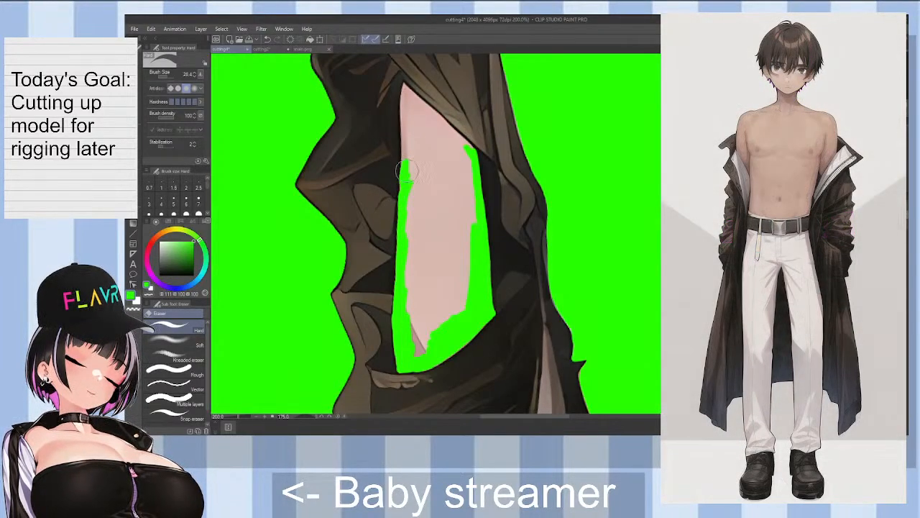
left_click_drag(405, 172, 404, 139)
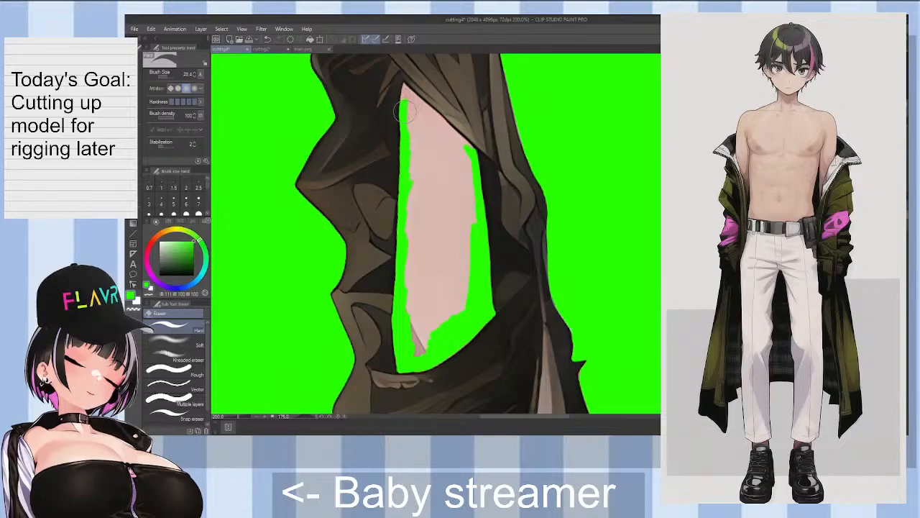
Step: Rotate the canvas and erase the skin along the short slanted edge running to the opening's pointed tip
key("^")
key("^")
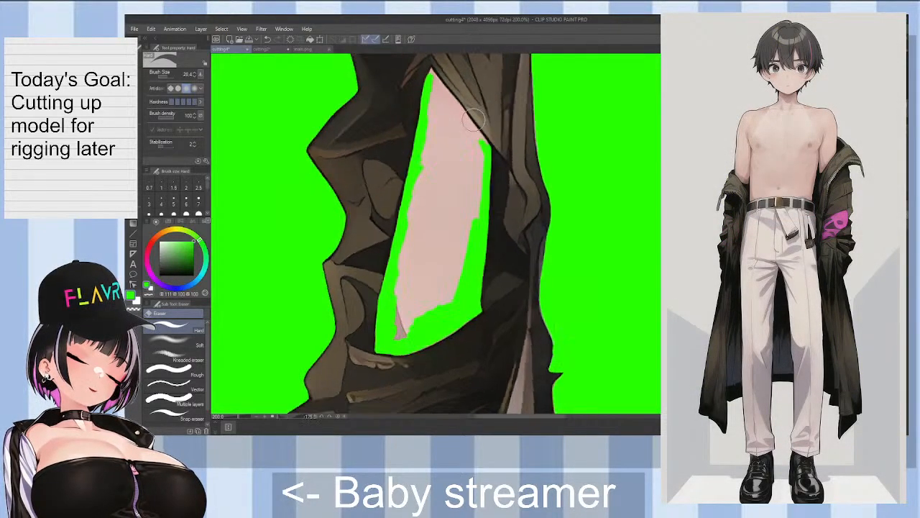
key("-")
key("-")
key("-")
key("-")
key("-")
key("-")
key("-")
key("-")
key("-")
key("-")
key("-")
key("-")
key("-")
key("-")
key("-")
key("-")
key("-")
key("-")
key("-")
key("-")
key("-")
left_click_drag(392, 363, 407, 335)
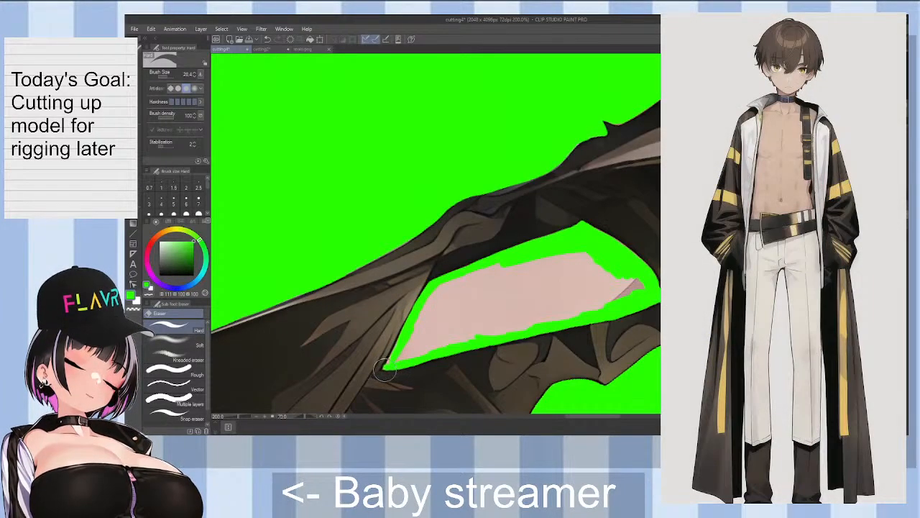
Step: Lasso the remaining skin patch inside the coat opening, delete it and clear the selection
key("minus")
key("minus")
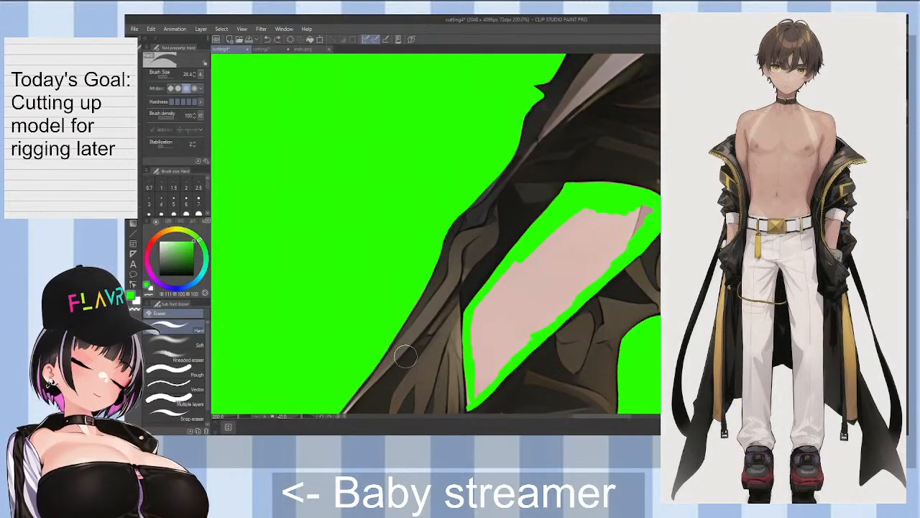
key("m")
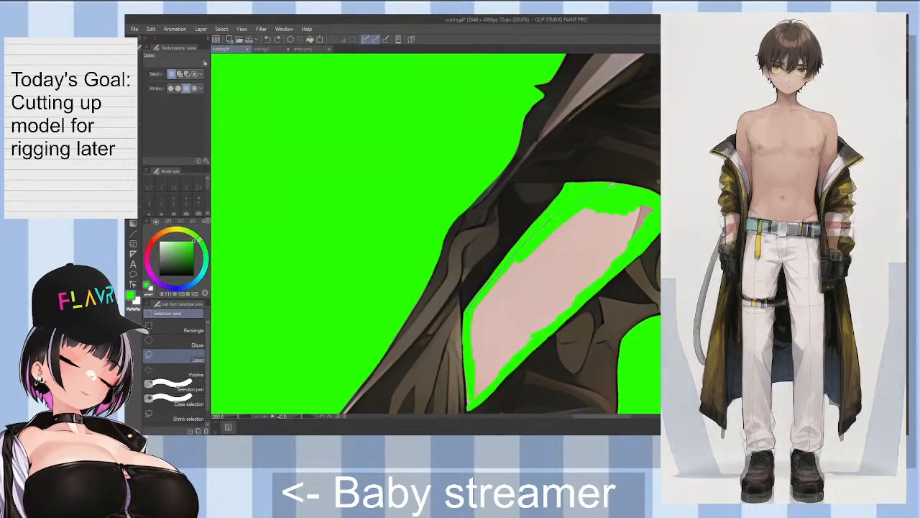
mouse_move(629, 196)
left_mouse_down()
mouse_move(588, 199)
mouse_move(558, 217)
left_mouse_up()
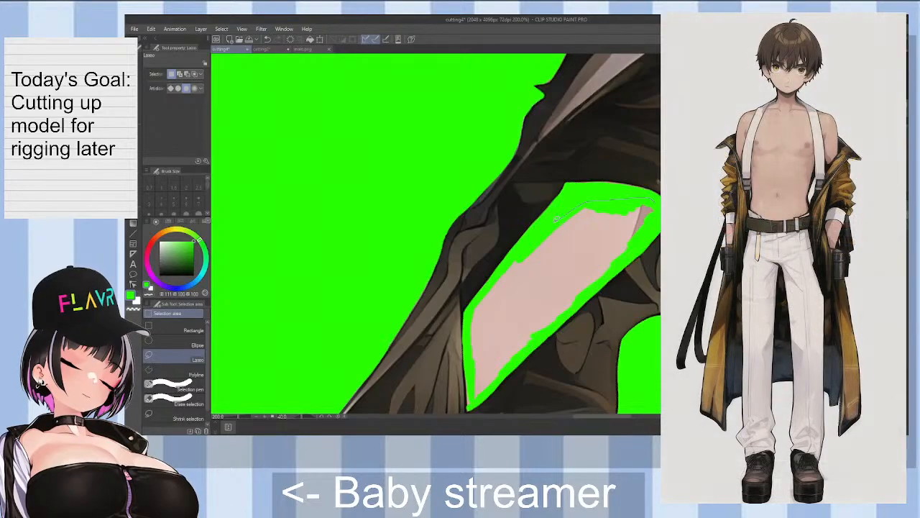
left_click_drag(496, 274, 469, 331)
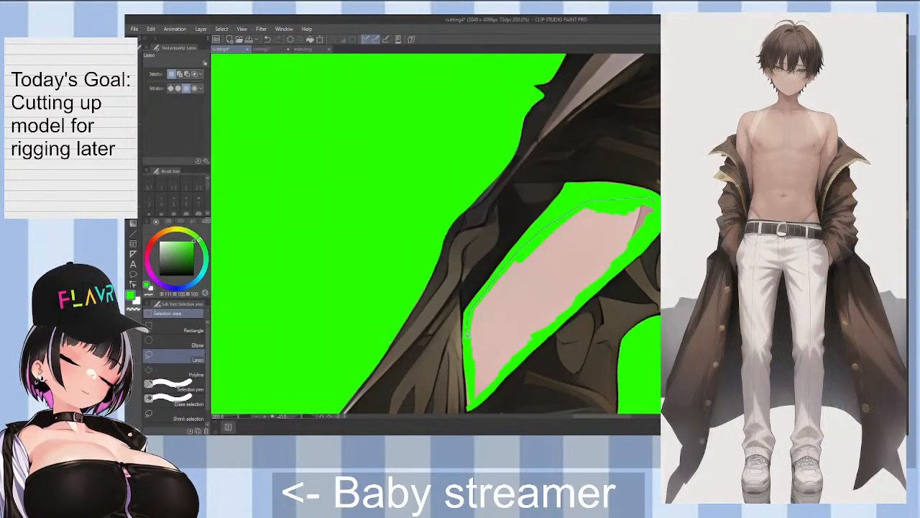
mouse_move(470, 364)
left_mouse_down()
mouse_move(471, 381)
mouse_move(493, 386)
left_mouse_up()
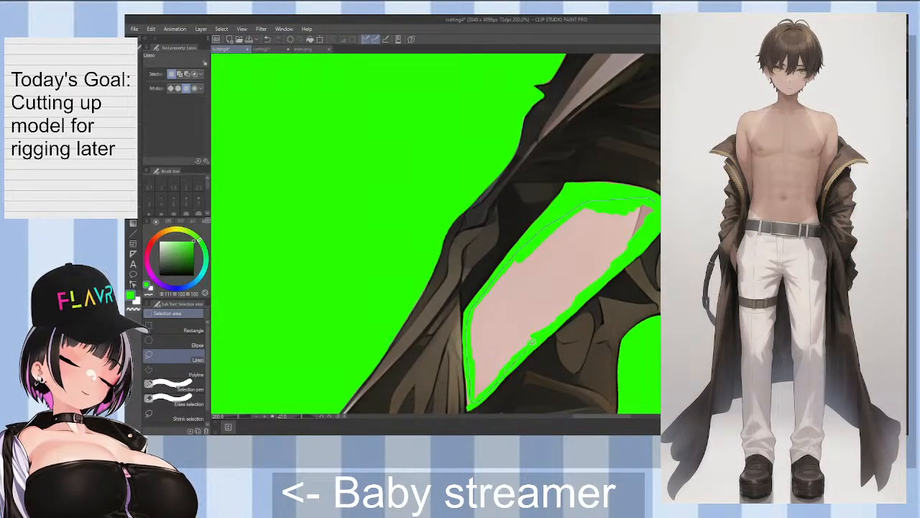
mouse_move(532, 341)
left_mouse_down()
mouse_move(626, 260)
mouse_move(655, 206)
left_mouse_up()
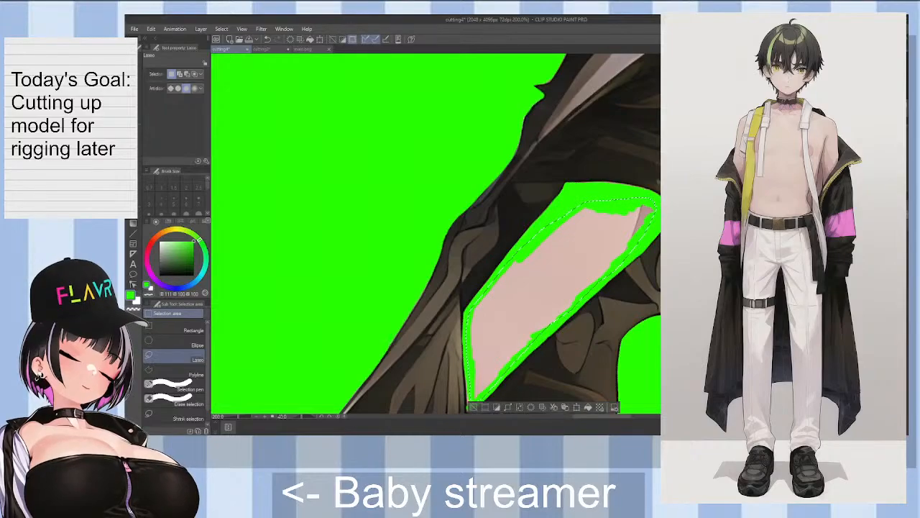
key("Delete")
key("ctrl+d")
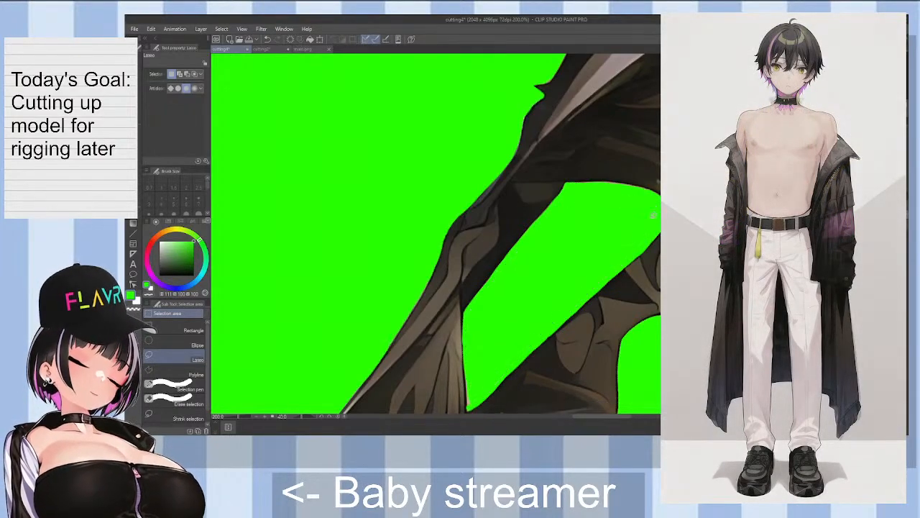
Step: Reduce the hard eraser's size to 7.9 and erase the leftover skin in the opening's pointed corner
key("e")
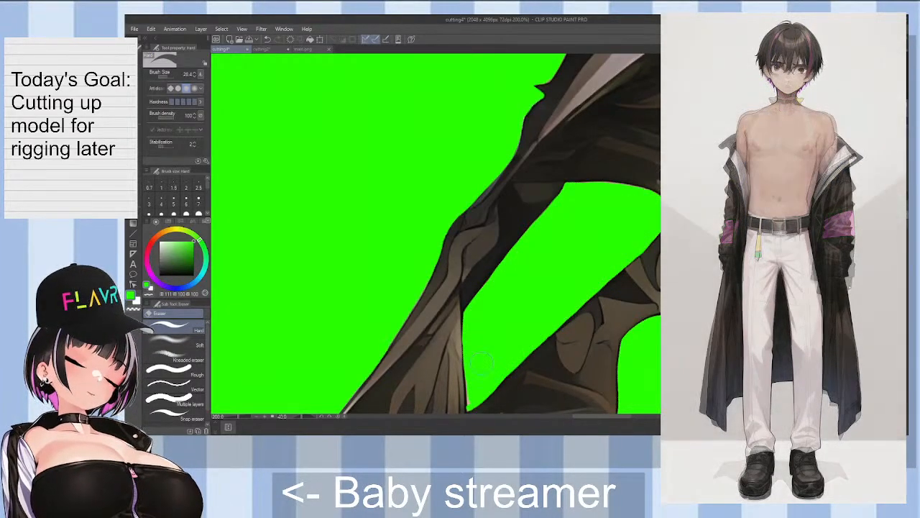
scroll(480, 409, "up", 2)
scroll(498, 260, "down", 1)
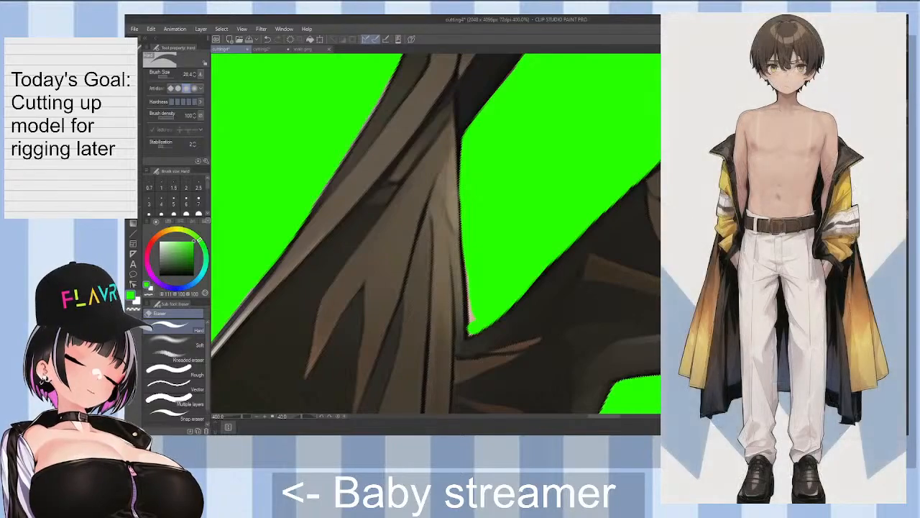
key("[")
key("[")
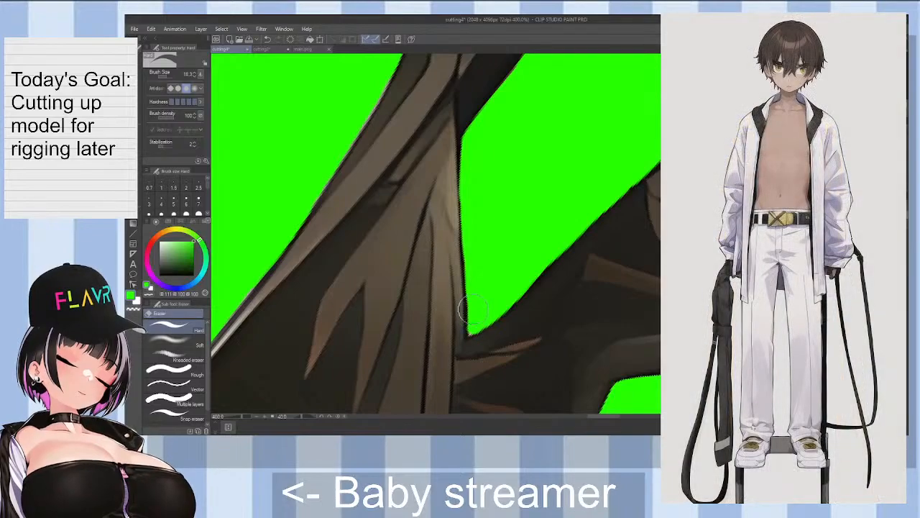
key("bracketleft")
key("bracketleft")
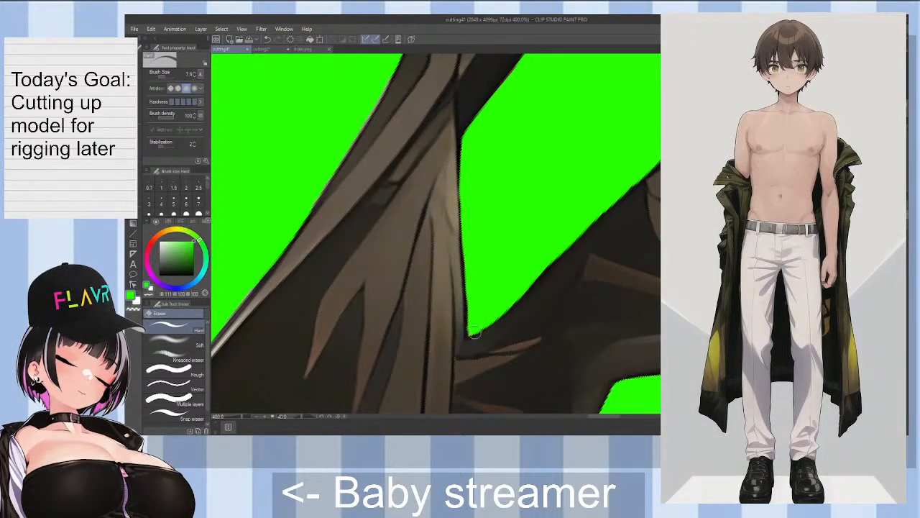
scroll(491, 302, "down", 2)
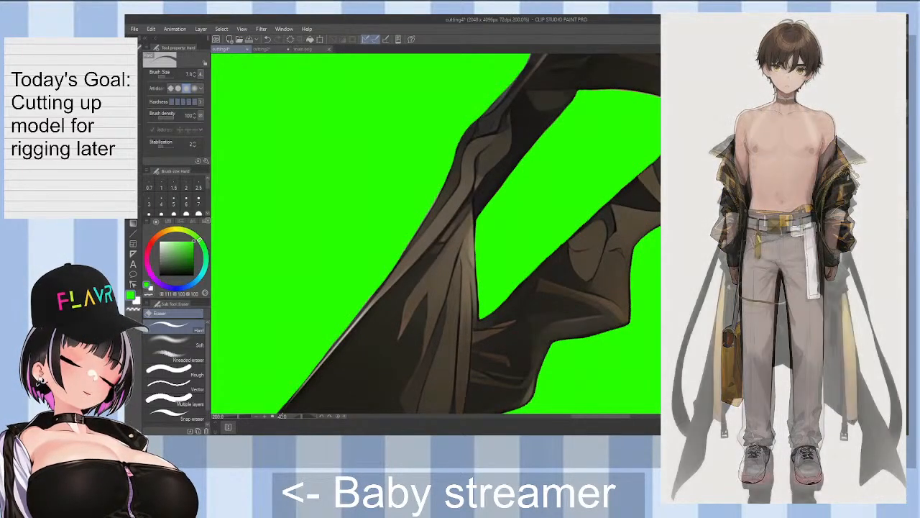
Step: Examine the edges of the sleeve opening and the coat's outline, comparing the coat with and without the arm shown
scroll(492, 302, "up", 2)
scroll(647, 322, "up", 3)
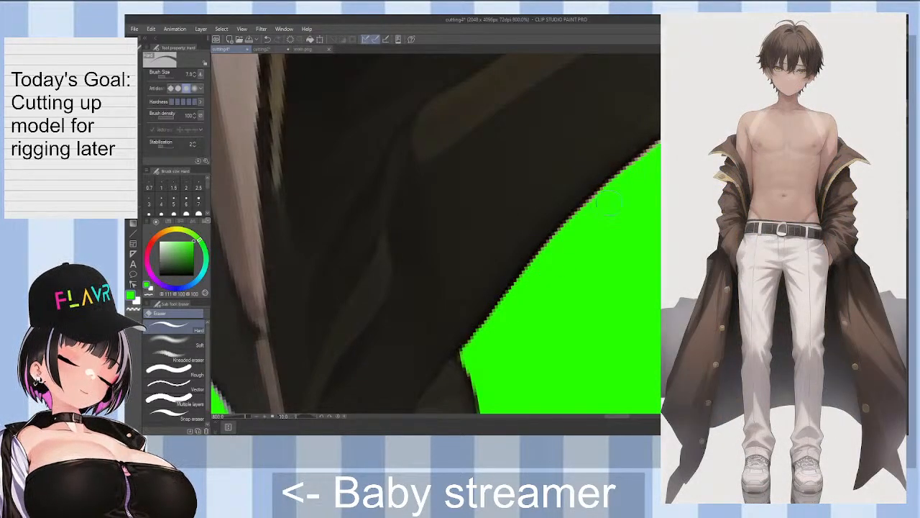
scroll(576, 281, "down", 7)
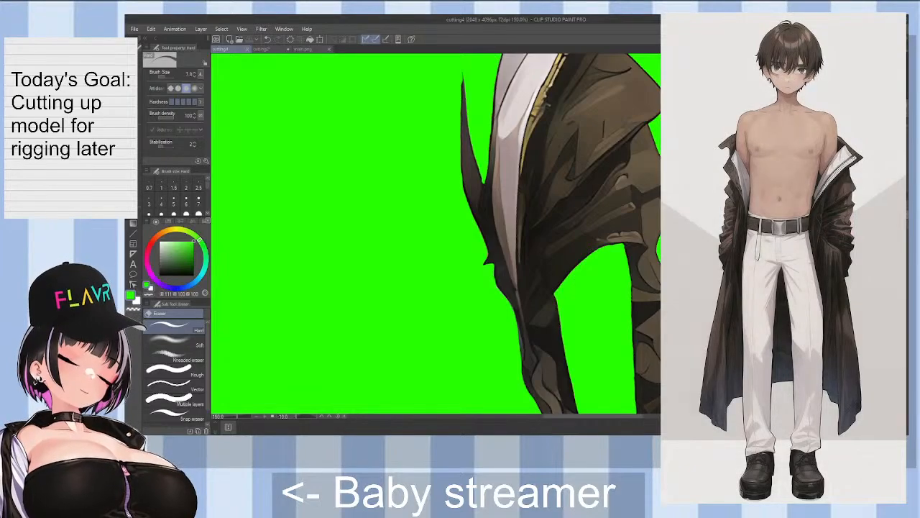
scroll(518, 234, "down", 1)
scroll(518, 234, "down", 14)
scroll(518, 233, "up", 8)
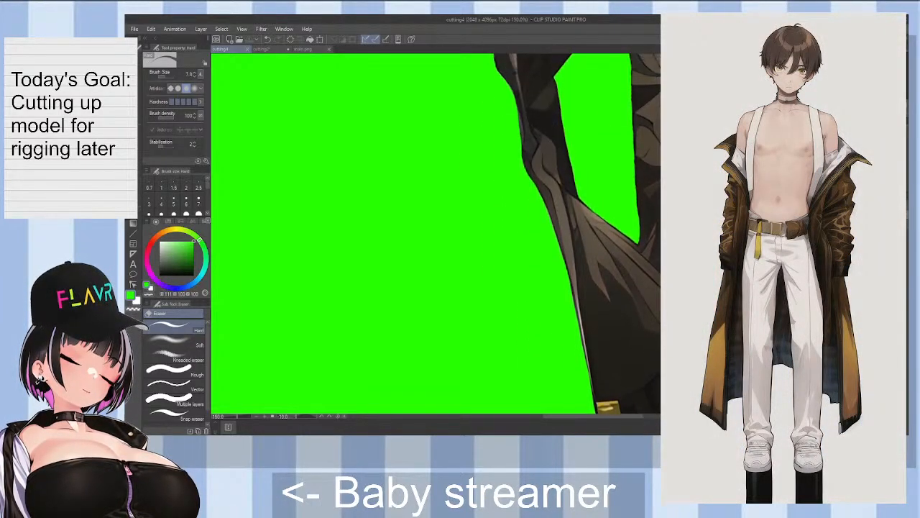
scroll(435, 233, "up", 1)
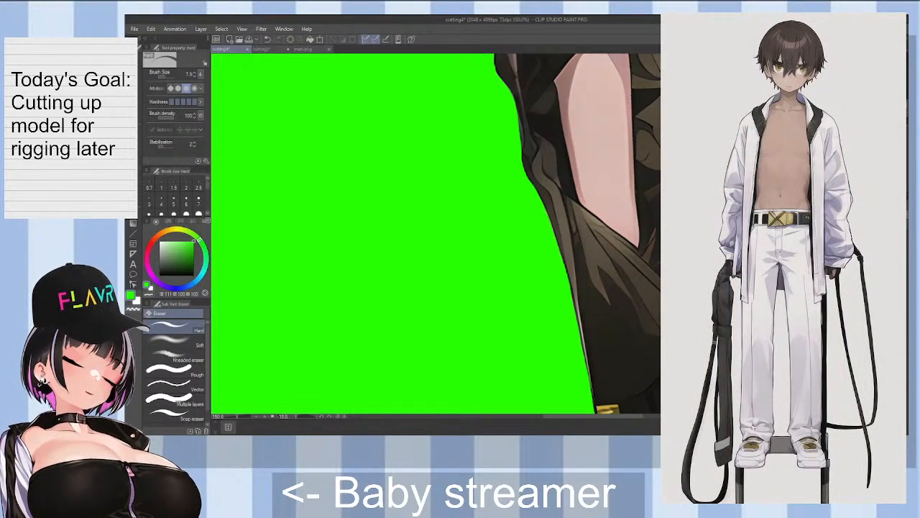
key("Delete")
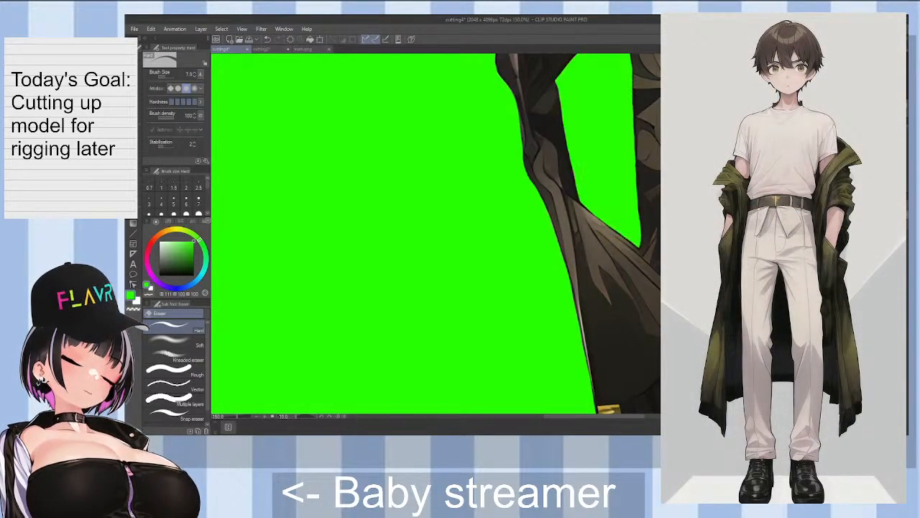
scroll(436, 233, "up", 10)
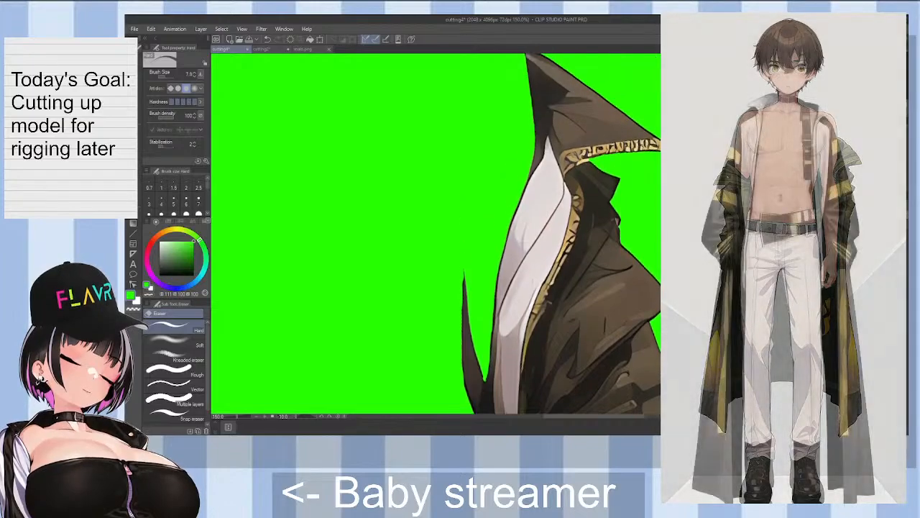
Step: Lasso the stray trouser-leg strip left below the coat hem, delete it and clear the selection
scroll(435, 233, "down", 10)
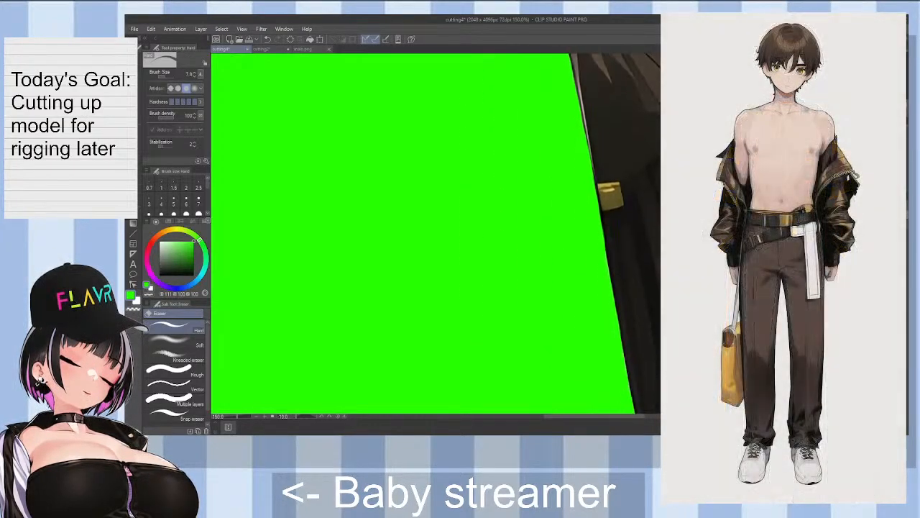
scroll(436, 233, "down", 8)
key("ctrl+minus")
key("ctrl+minus")
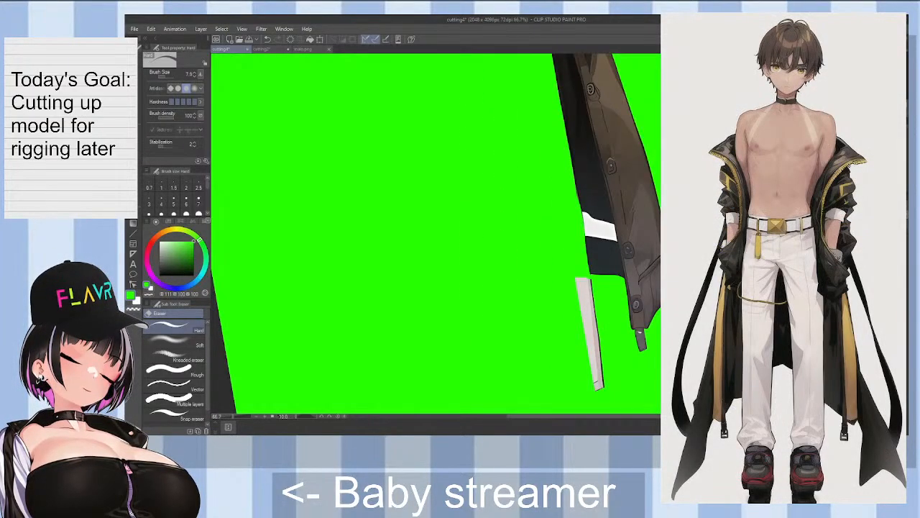
scroll(435, 233, "up", 5)
scroll(436, 233, "down", 5)
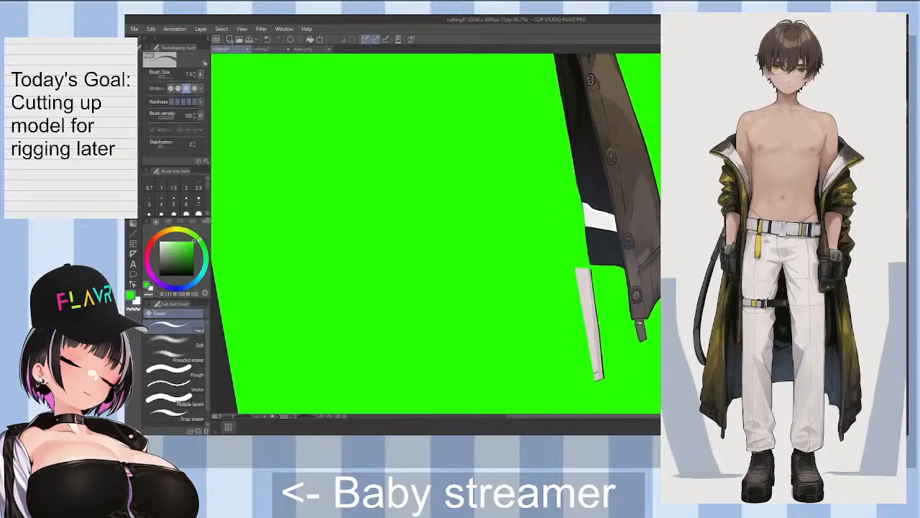
scroll(436, 233, "down", 2)
scroll(436, 233, "up", 1)
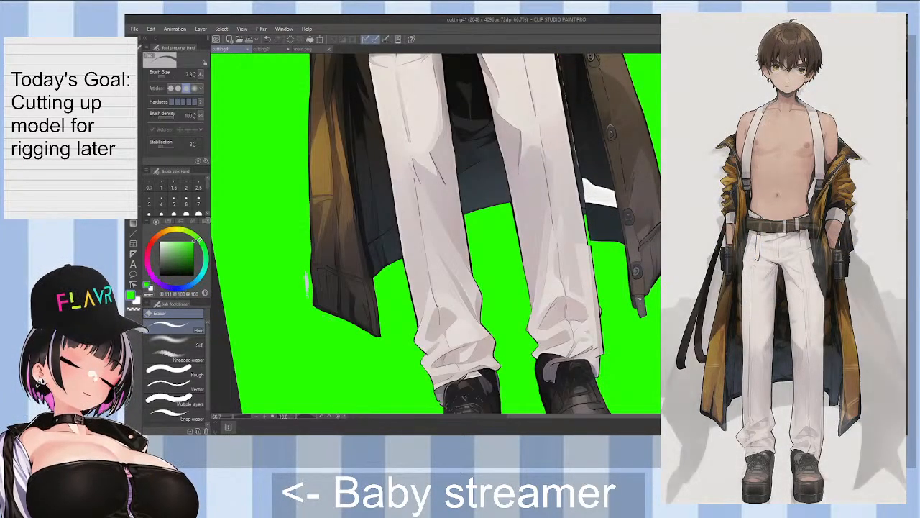
scroll(726, 310, "up", 1)
key("m")
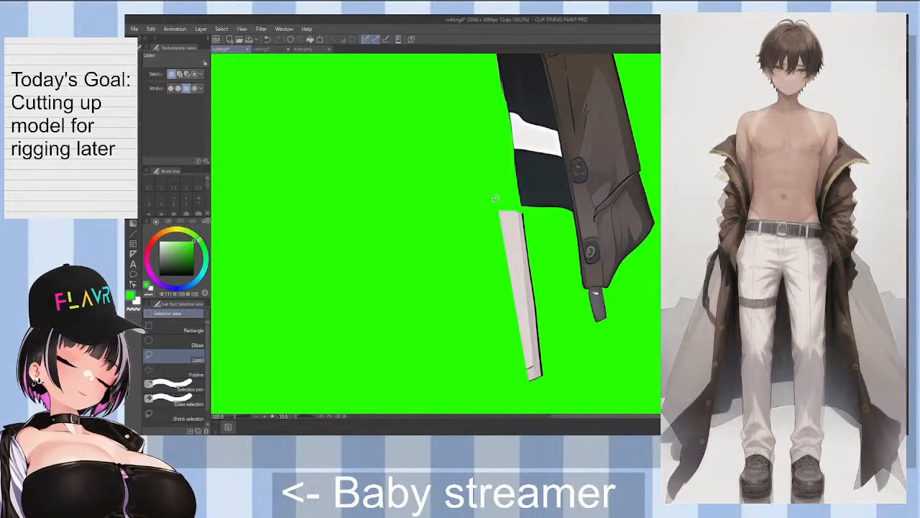
mouse_move(572, 379)
left_mouse_down()
mouse_move(478, 183)
mouse_move(504, 159)
left_mouse_up()
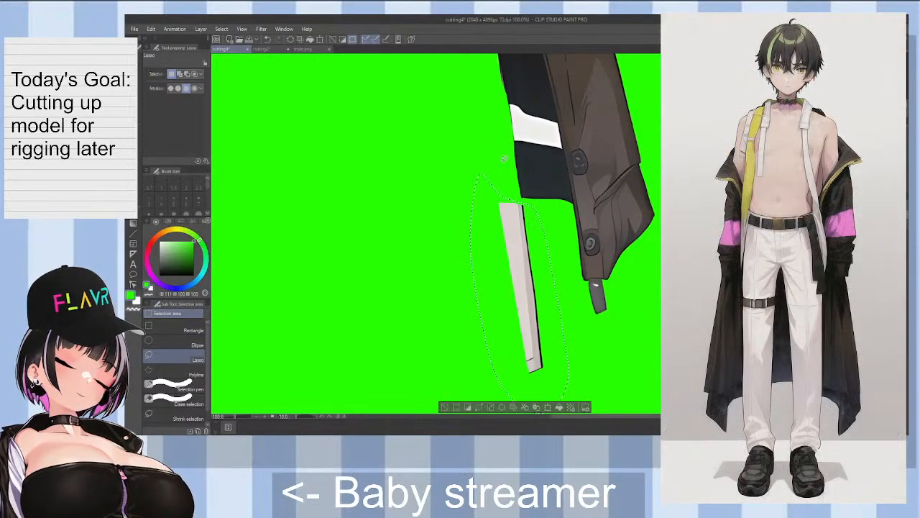
key("Delete")
key("ctrl+d")
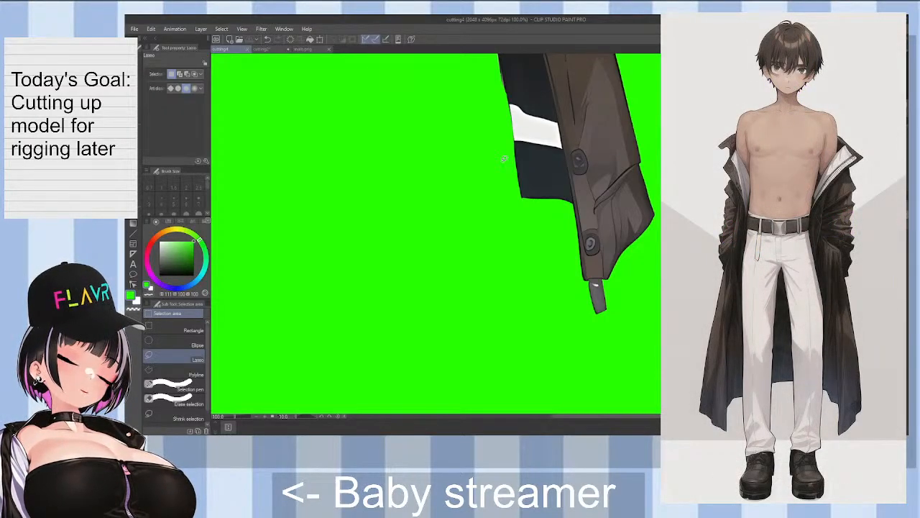
Step: Paste a copy of the full character artwork over the green background
key("ctrl+minus")
key("ctrl+plus")
key("ctrl+plus")
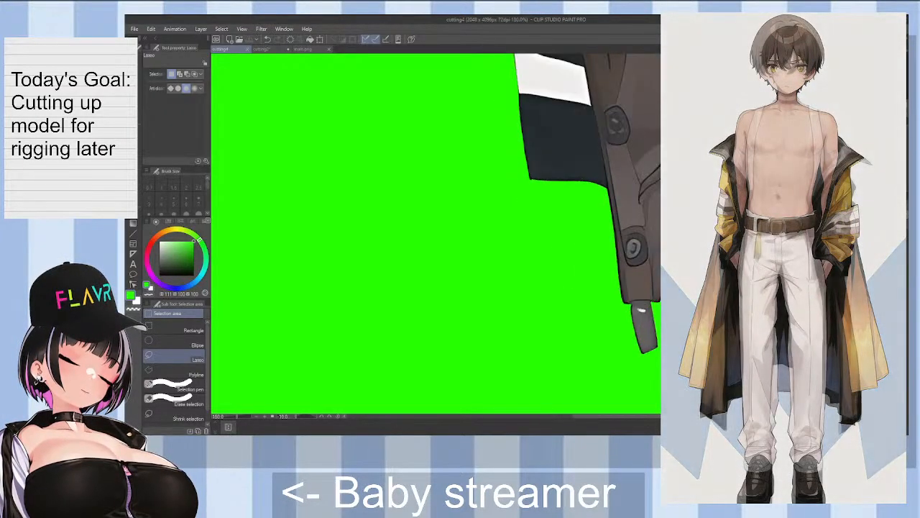
key("b")
key("ctrl+minus")
key("ctrl+minus")
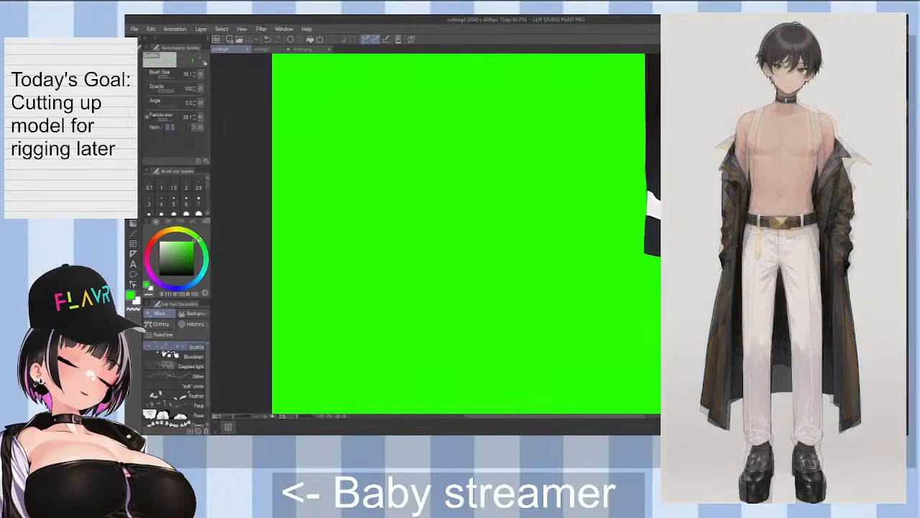
key("ctrl+v")
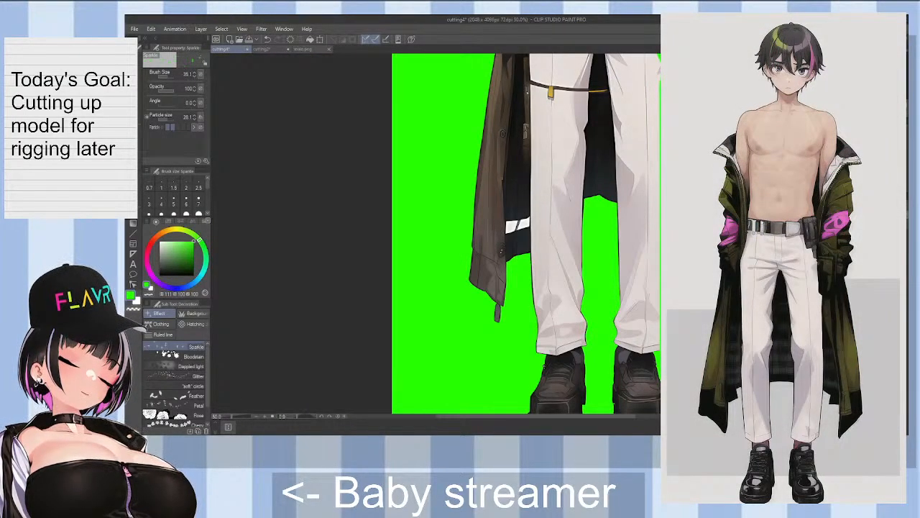
Step: Lasso the uncut half of the coat with its arm, clear everything outside the selection and deselect
scroll(526, 234, "up", 2)
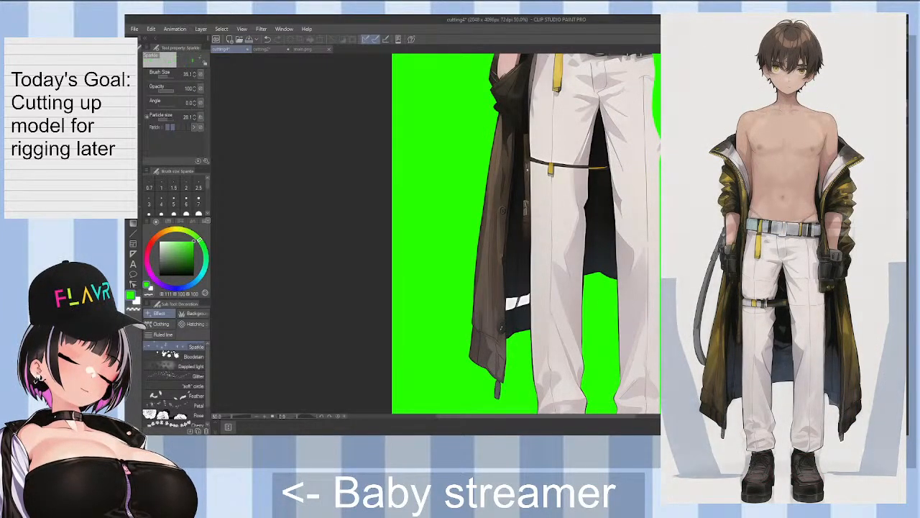
key("m")
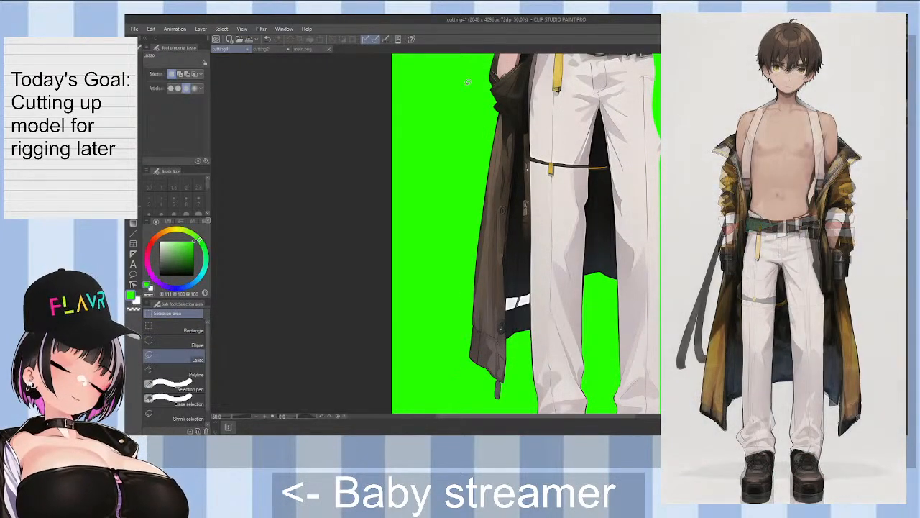
mouse_move(468, 210)
left_mouse_down()
mouse_move(458, 363)
mouse_move(484, 404)
mouse_move(512, 405)
left_mouse_up()
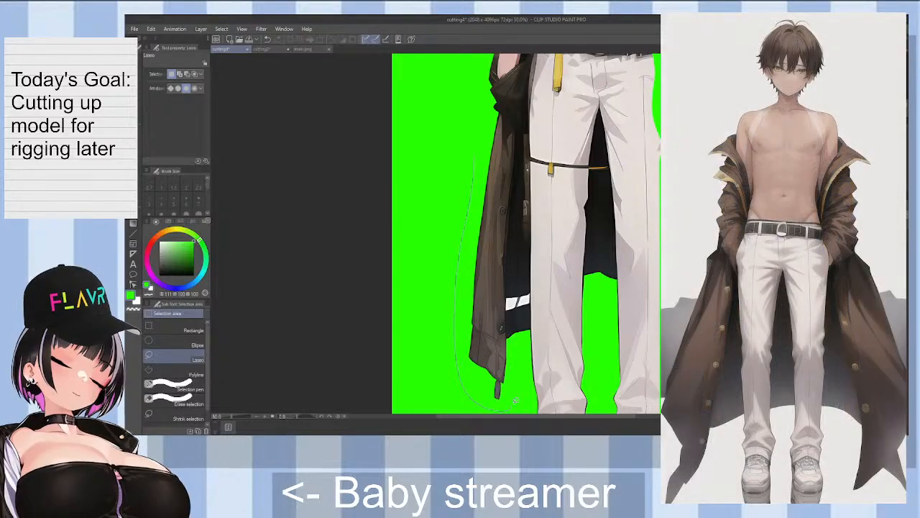
mouse_move(532, 336)
left_mouse_down()
mouse_move(549, 270)
mouse_move(553, 46)
mouse_move(547, 51)
left_mouse_up()
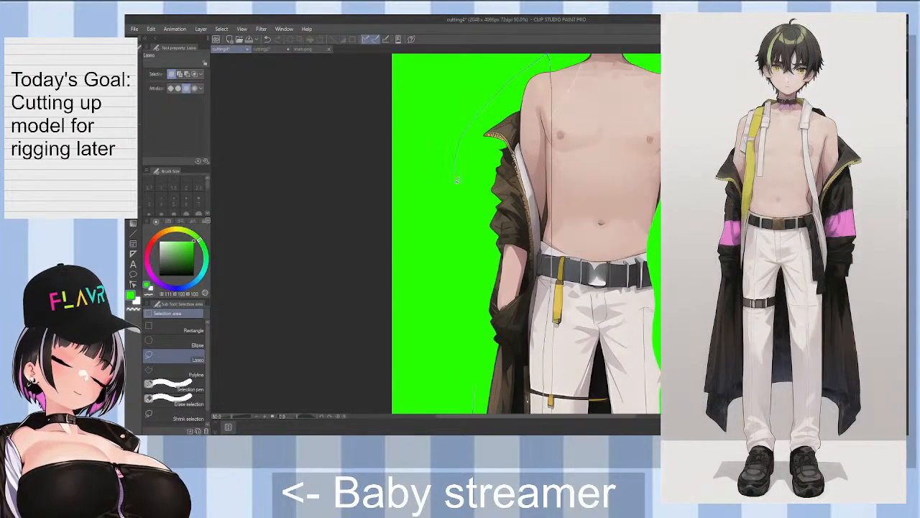
left_click_drag(469, 348, 471, 348)
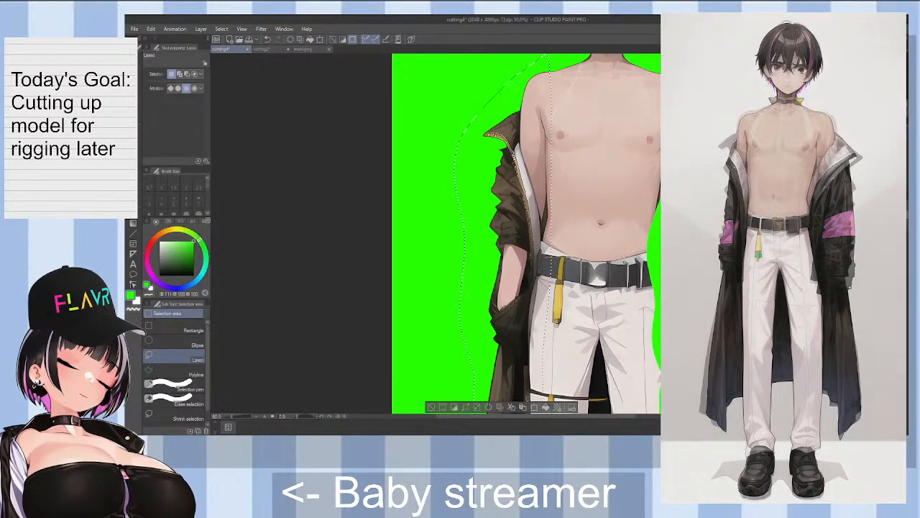
key("shift+Delete")
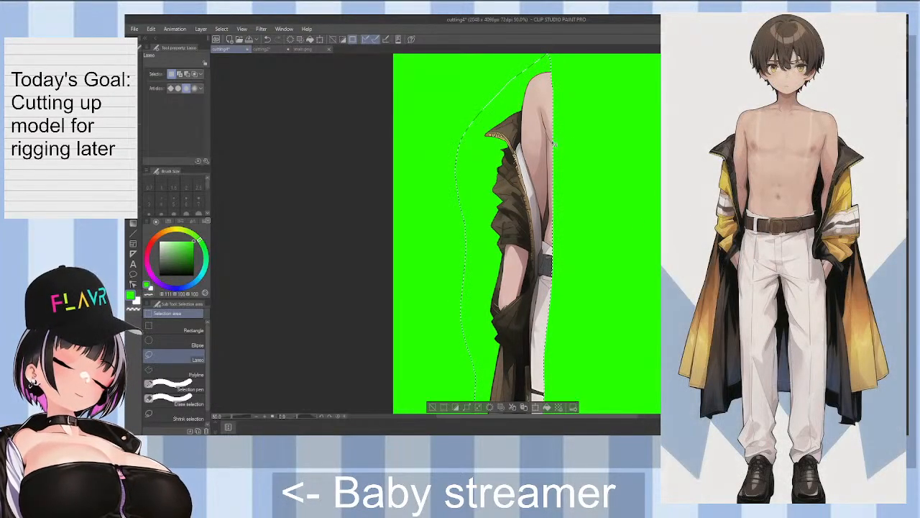
key("ctrl+d")
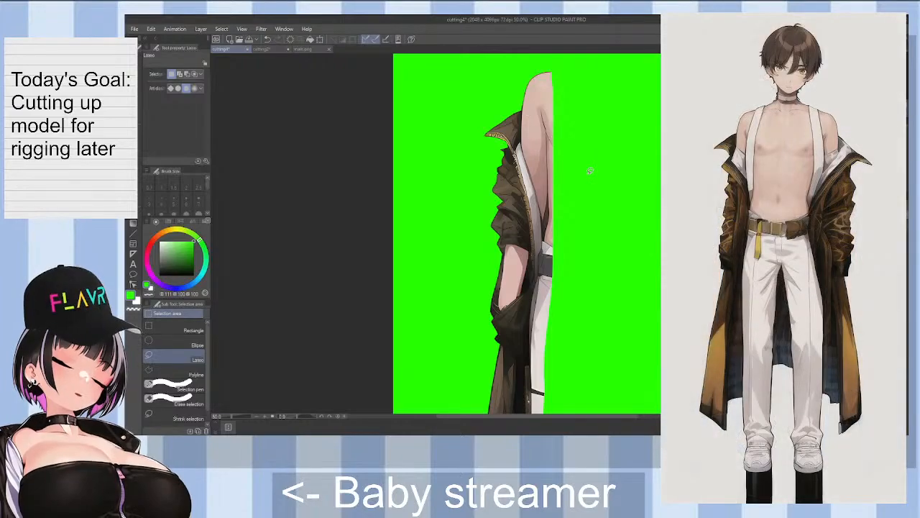
Step: Enlarge the hard eraser to about 75 and erase the shoulder and upper-arm skin along the coat's collar edge
key("e")
scroll(616, 211, "up", 2)
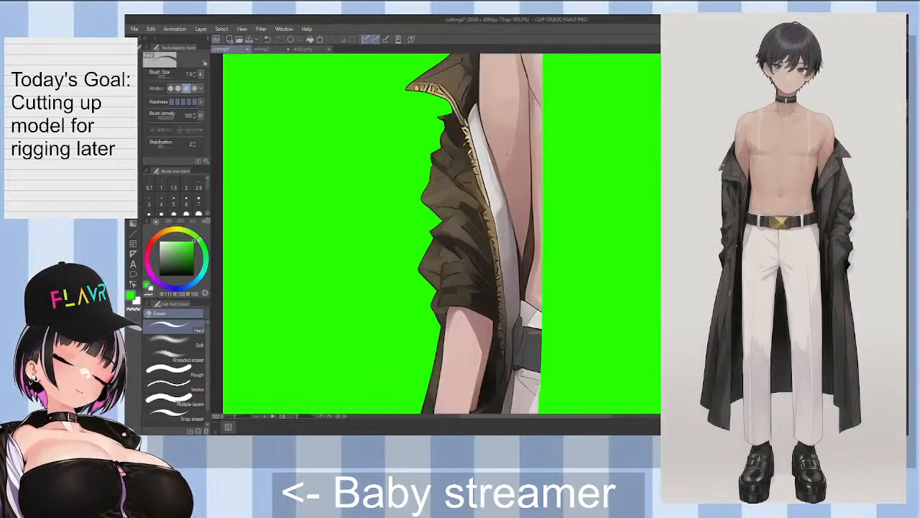
scroll(512, 154, "up", 1)
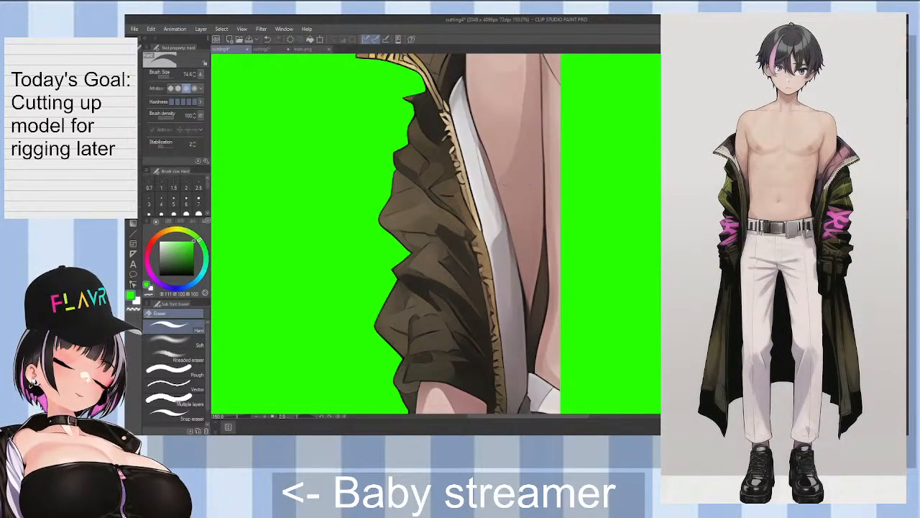
scroll(436, 234, "up", 4)
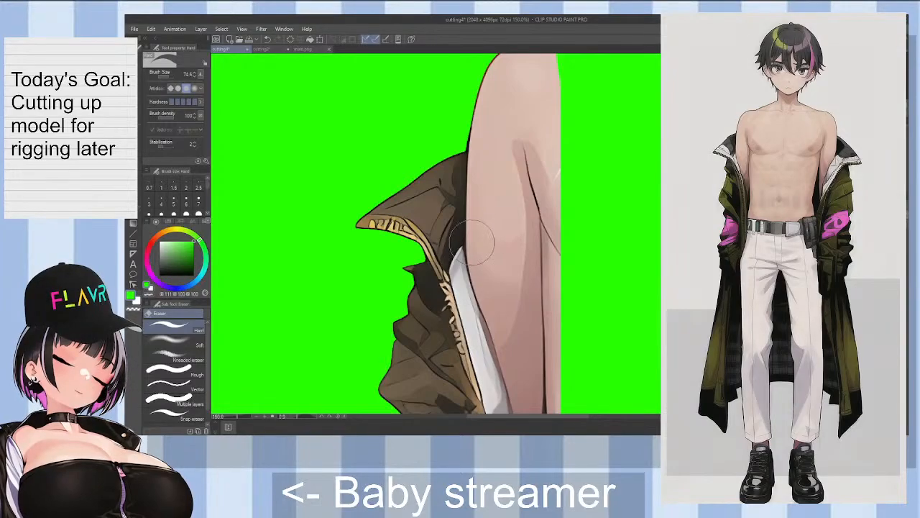
mouse_move(472, 215)
left_mouse_down()
mouse_move(483, 109)
mouse_move(474, 147)
mouse_move(466, 144)
mouse_move(493, 79)
left_mouse_up()
key("ctrl+z")
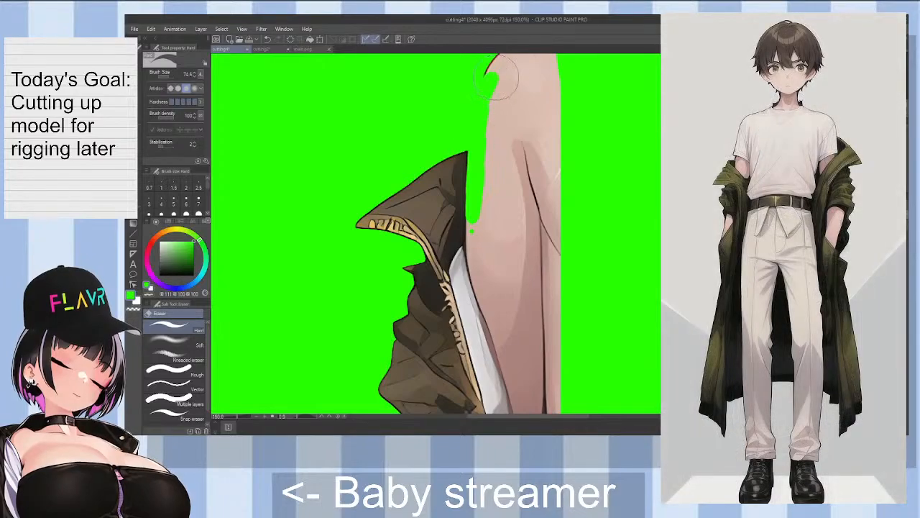
mouse_move(472, 231)
left_mouse_down()
mouse_move(473, 204)
mouse_move(476, 250)
left_mouse_up()
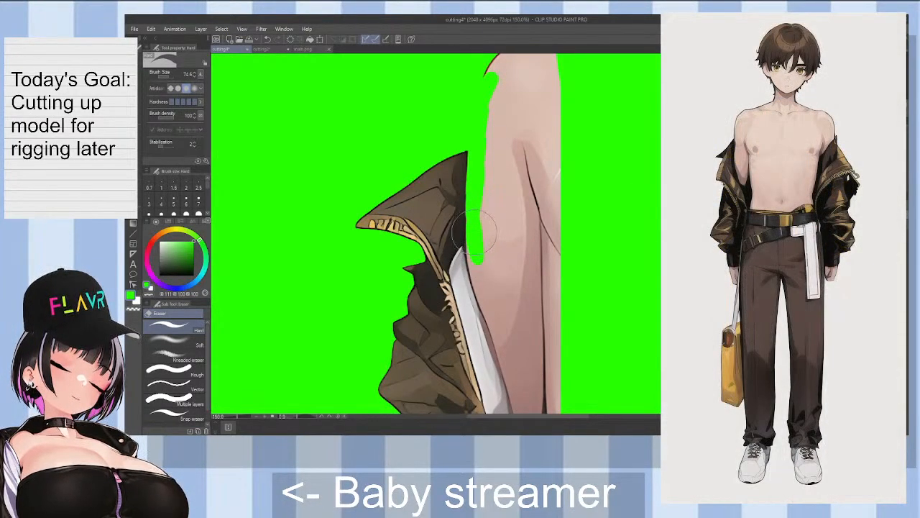
left_click_drag(475, 238, 485, 317)
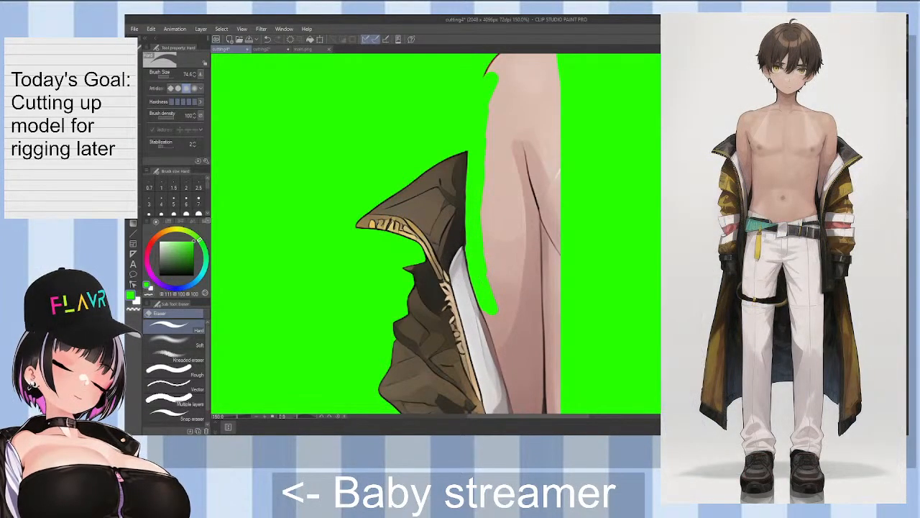
Step: Rotate the canvas slightly and erase the arm and torso skin along the coat's white inner lining toward the waist
scroll(436, 234, "down", 5)
scroll(435, 233, "up", 5)
scroll(436, 233, "down", 5)
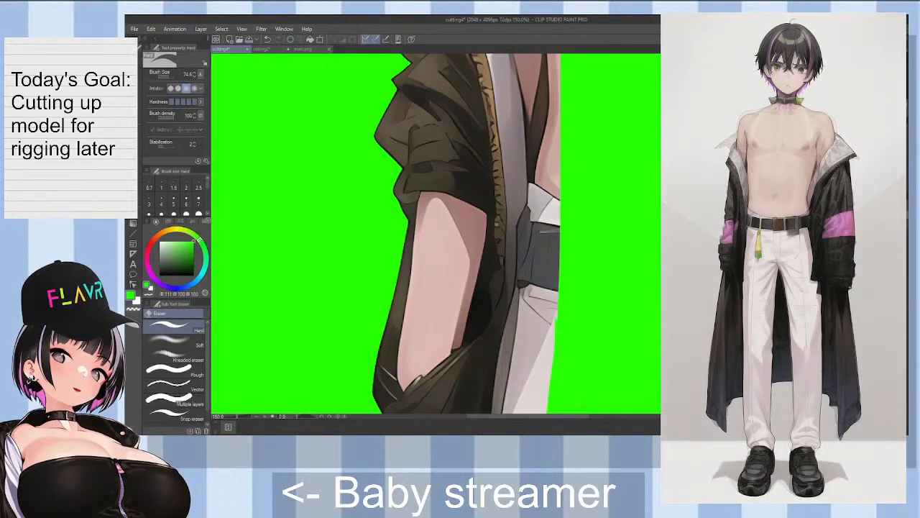
key("asciicircum")
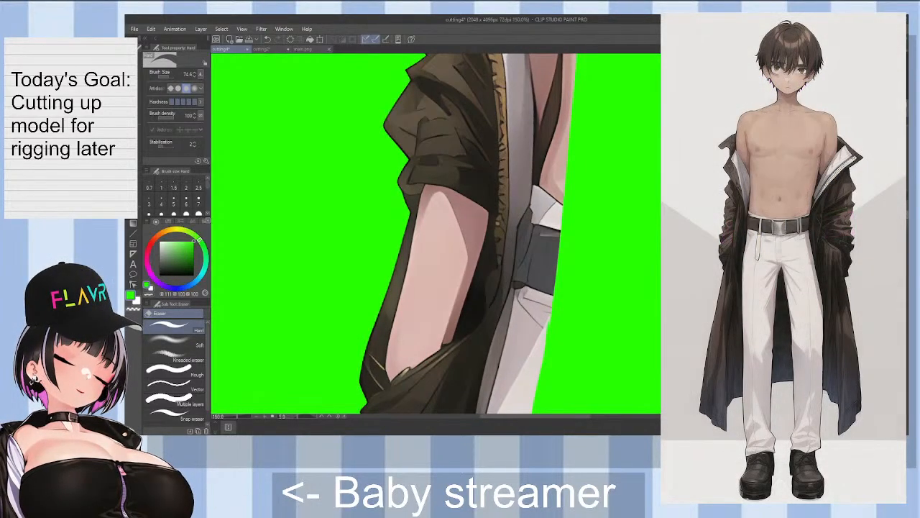
scroll(436, 234, "up", 5)
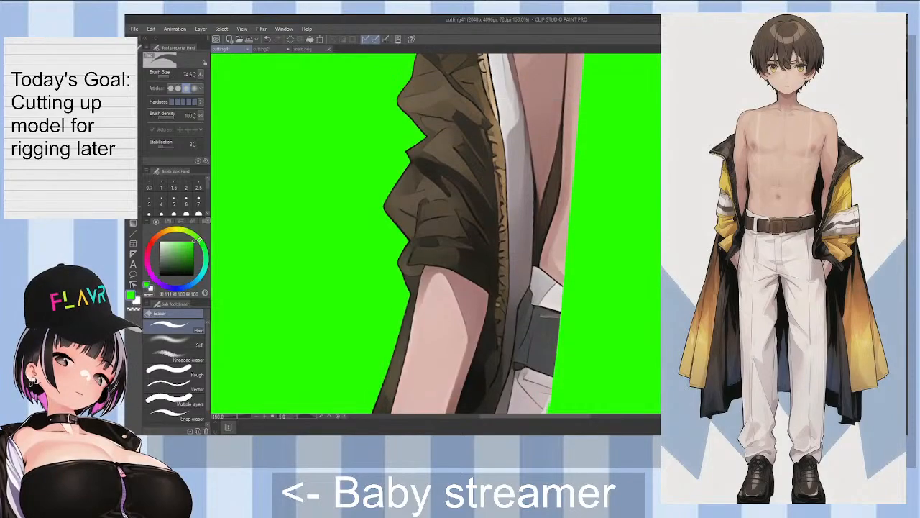
scroll(436, 234, "up", 3)
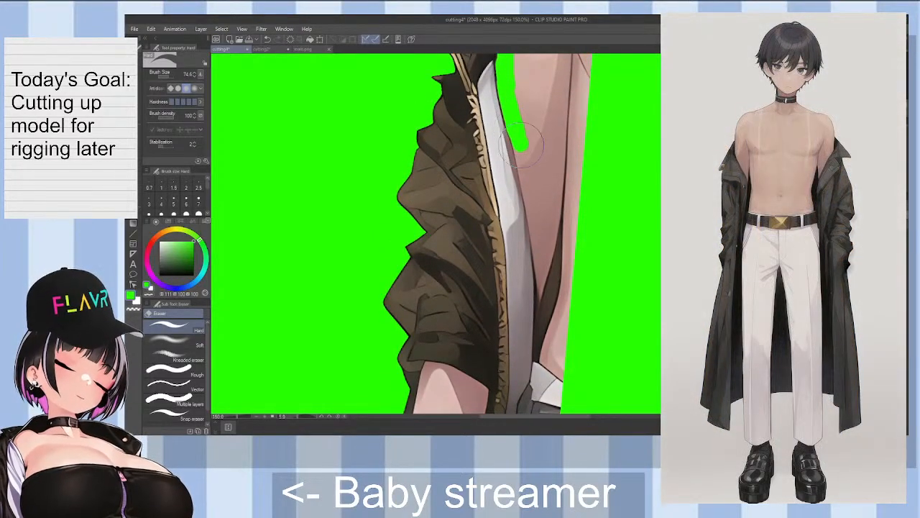
key("ctrl+z")
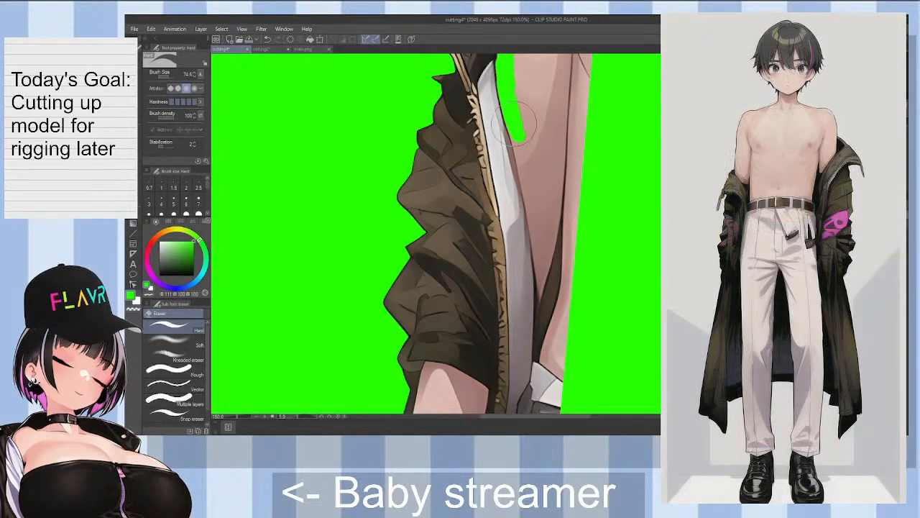
left_click_drag(526, 133, 532, 157)
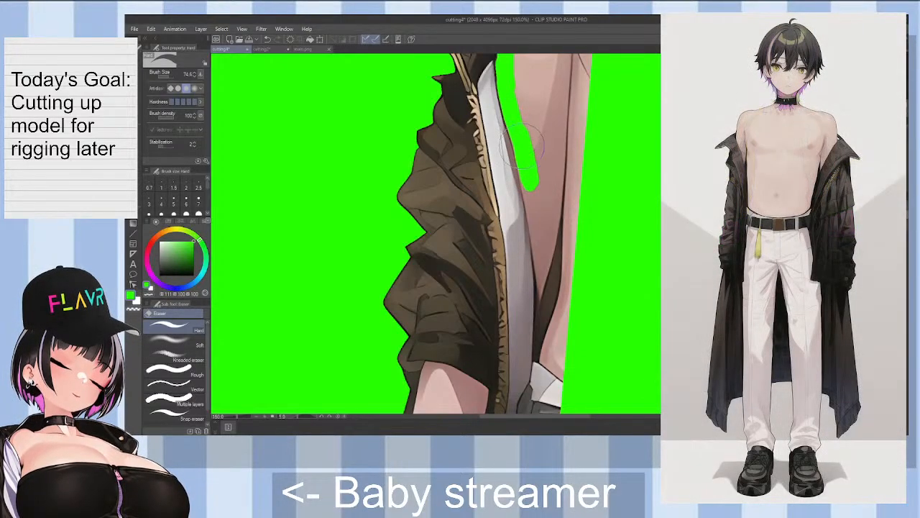
mouse_move(543, 259)
left_mouse_down()
mouse_move(528, 165)
mouse_move(559, 334)
mouse_move(548, 252)
mouse_move(545, 297)
mouse_move(543, 201)
mouse_move(542, 272)
left_mouse_up()
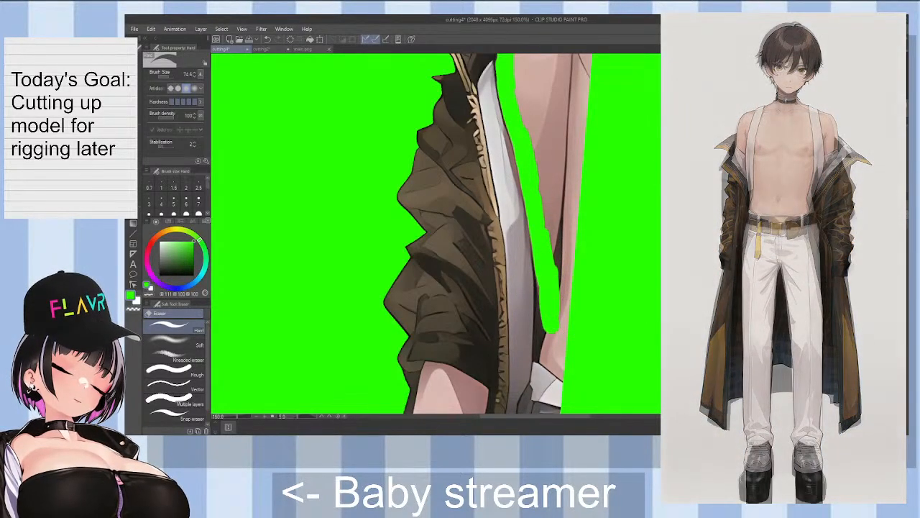
Step: Erase the remaining skin, trouser waistband and belt where they meet the coat's inner lining
scroll(579, 312, "down", 2)
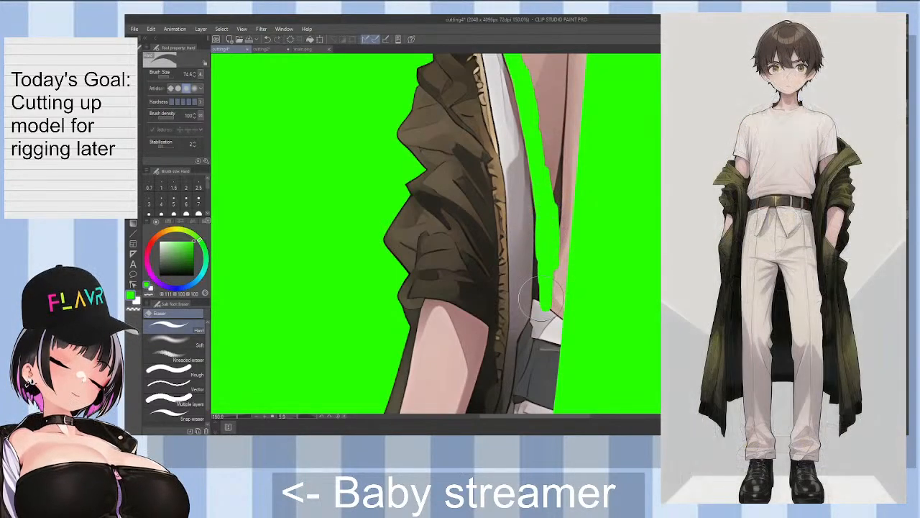
left_click_drag(542, 296, 543, 282)
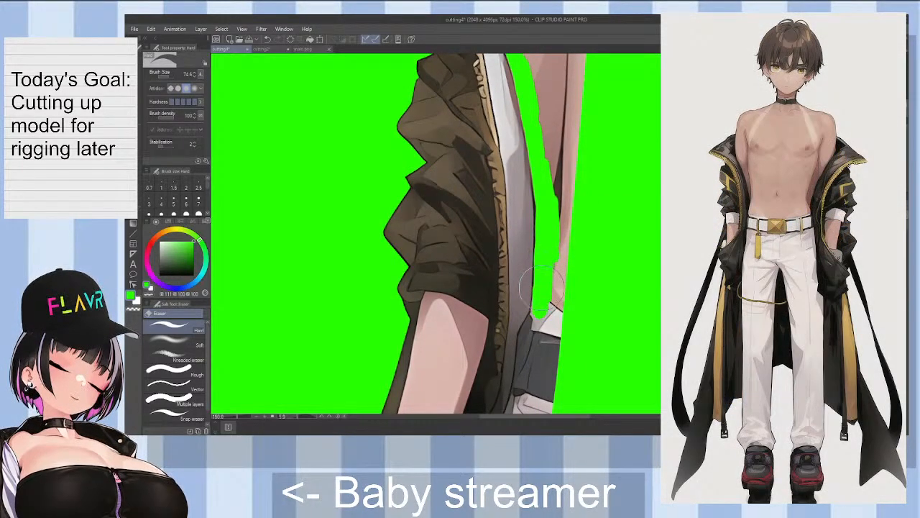
left_click_drag(541, 286, 525, 344)
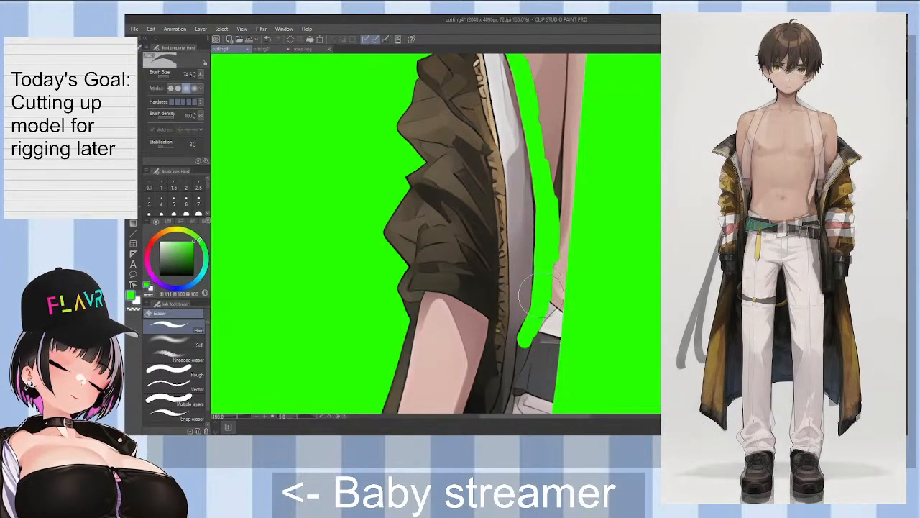
left_click_drag(531, 337, 524, 380)
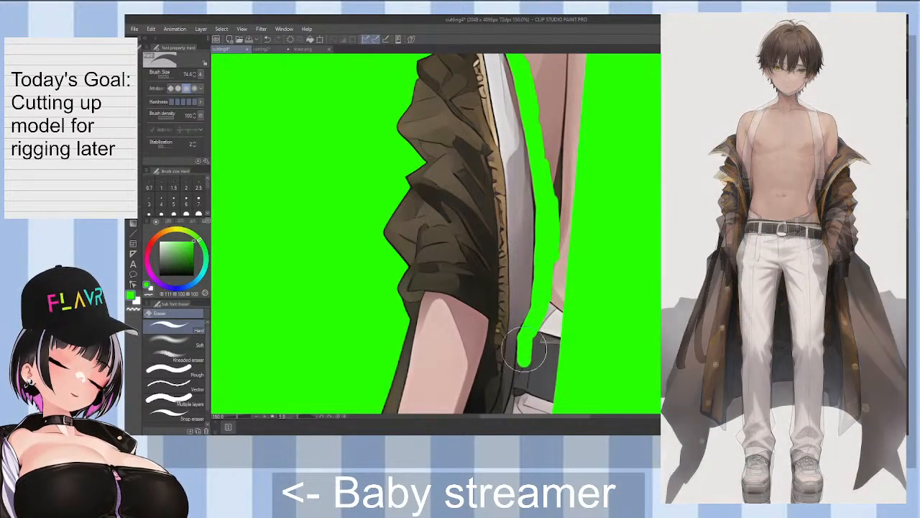
scroll(472, 233, "down", 5)
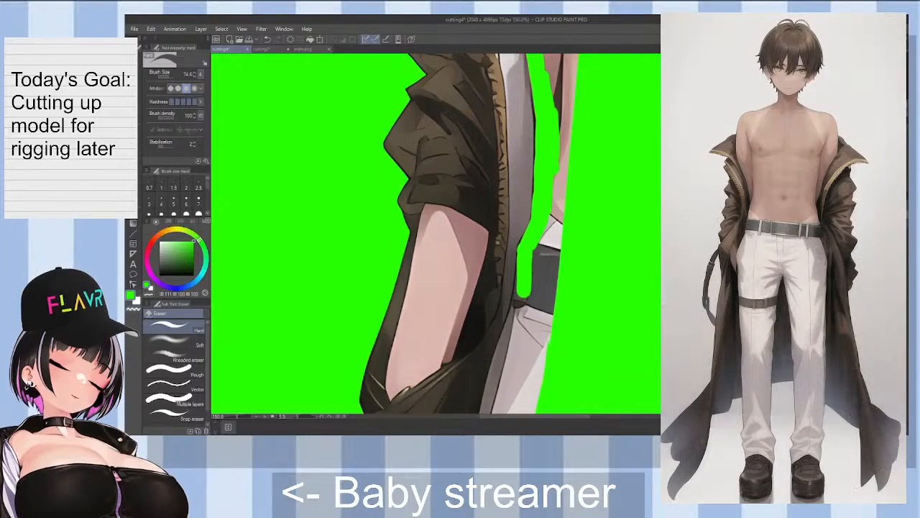
Step: Erase the belt edge and the top of the trousers along the coat's inner lining just below the waist
left_click_drag(532, 295, 525, 308)
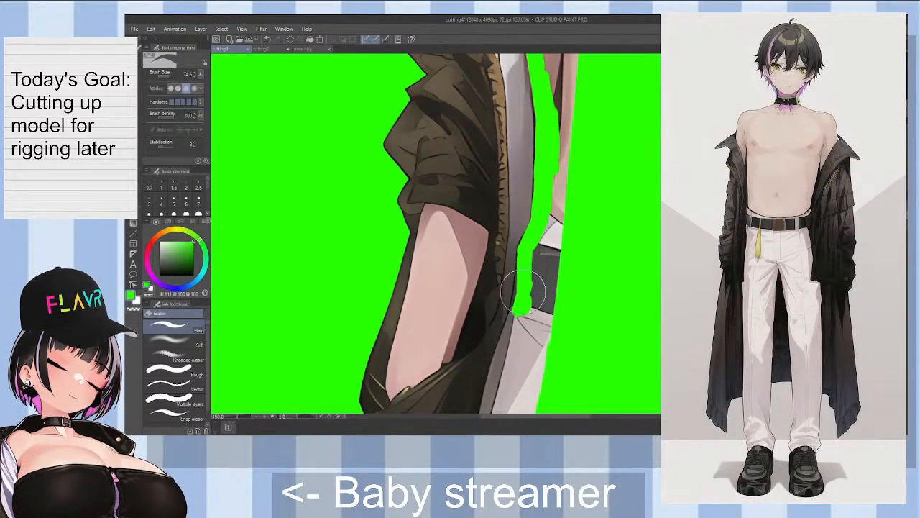
left_click_drag(519, 313, 507, 341)
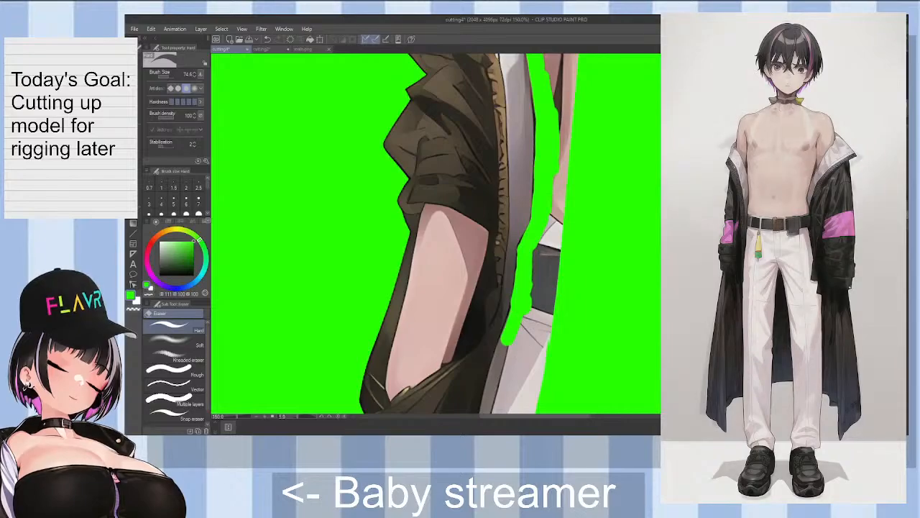
scroll(435, 234, "down", 3)
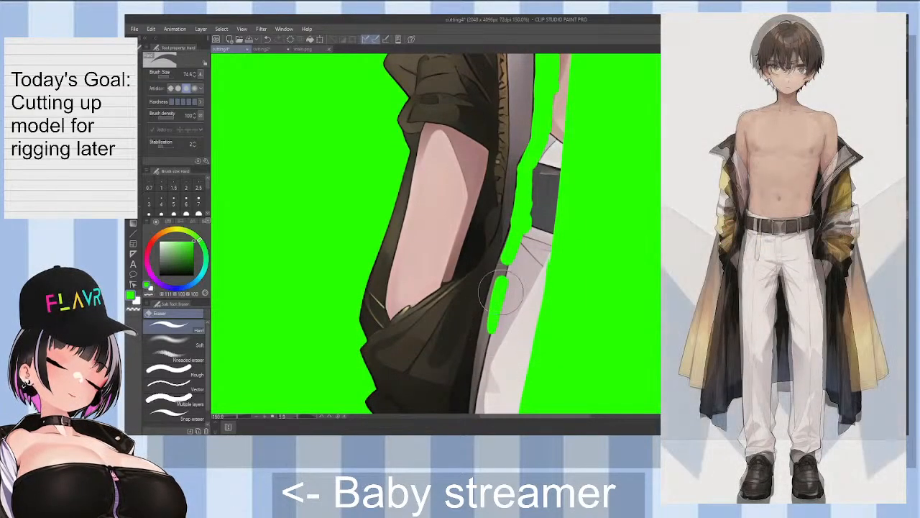
left_click_drag(491, 329, 514, 262)
Step: Erase the white trouser thigh along the dark coat edge beside and below the coat pocket
scroll(436, 234, "down", 10)
scroll(436, 234, "up", 8)
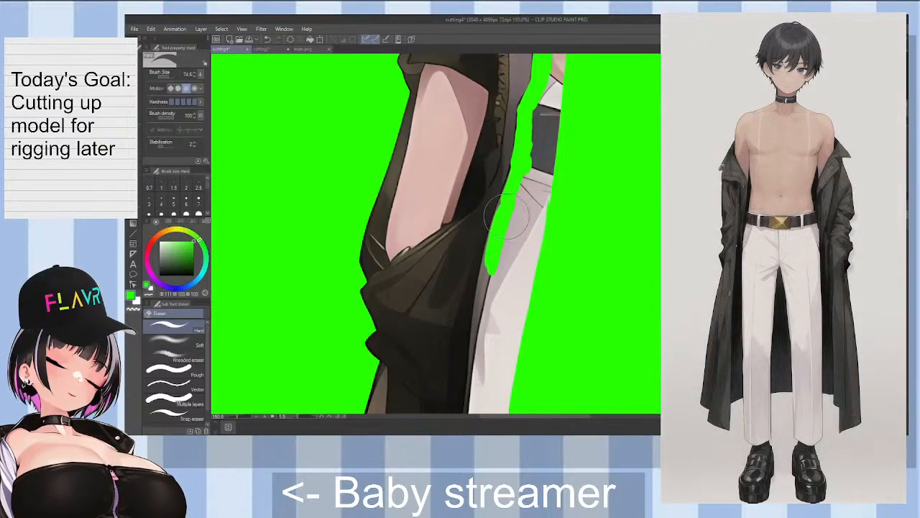
left_click_drag(505, 215, 484, 294)
left_click_drag(489, 254, 482, 322)
left_click_drag(481, 281, 483, 332)
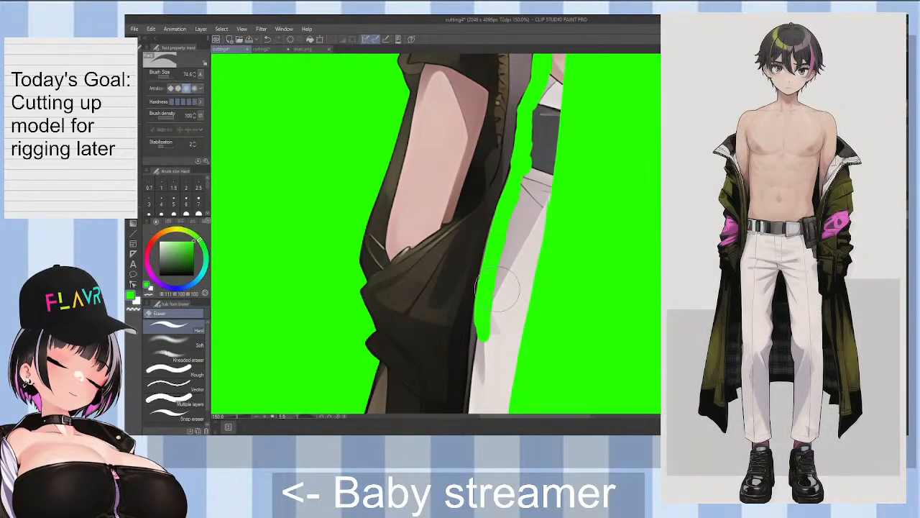
scroll(478, 281, "down", 5)
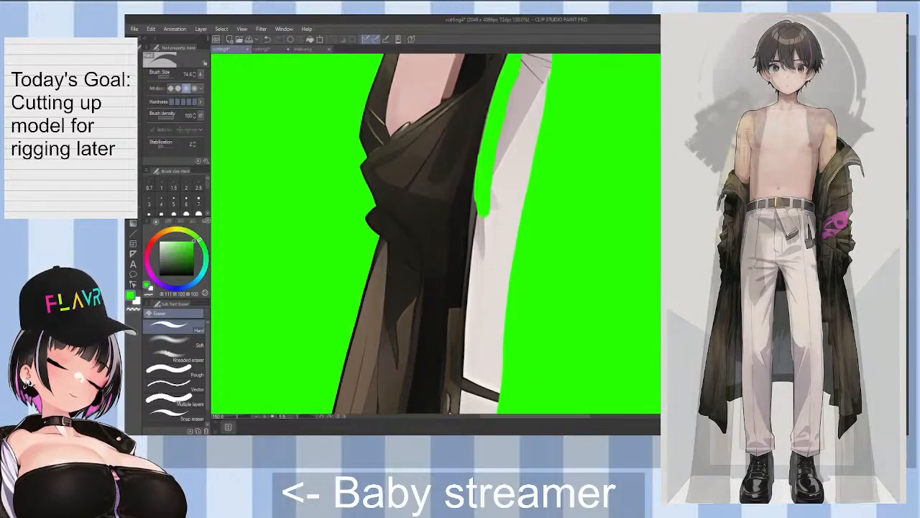
left_click_drag(476, 284, 480, 209)
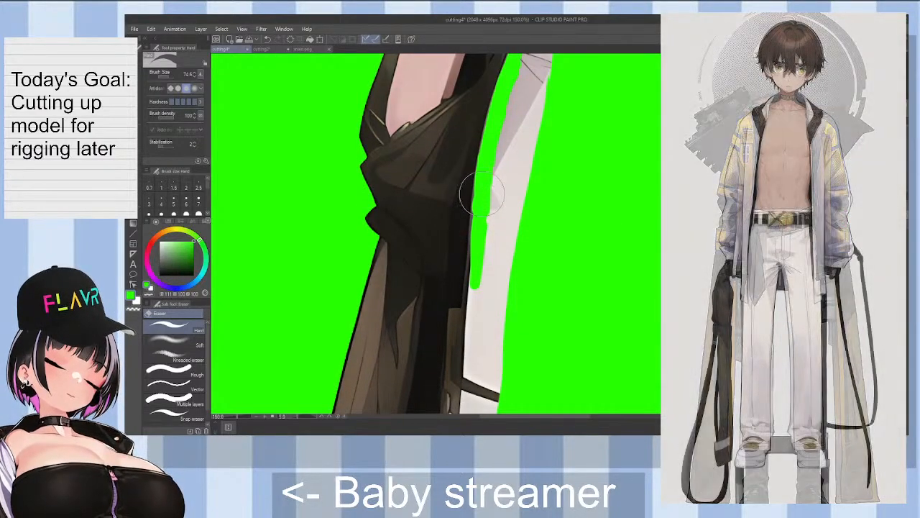
left_click_drag(483, 266, 471, 309)
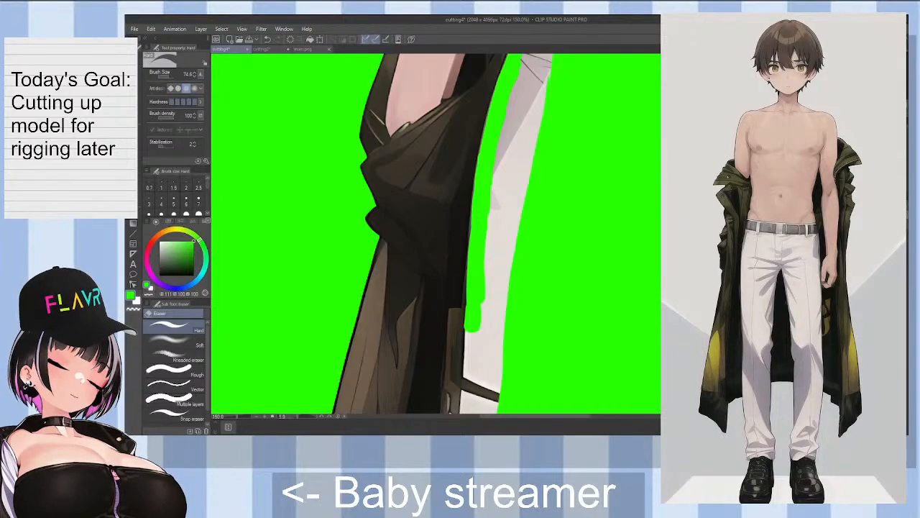
Step: Erase the dark thigh strap and the surrounding trouser leg along the coat's brown inner edge down to the buckle detail
scroll(436, 233, "down", 8)
scroll(436, 234, "up", 5)
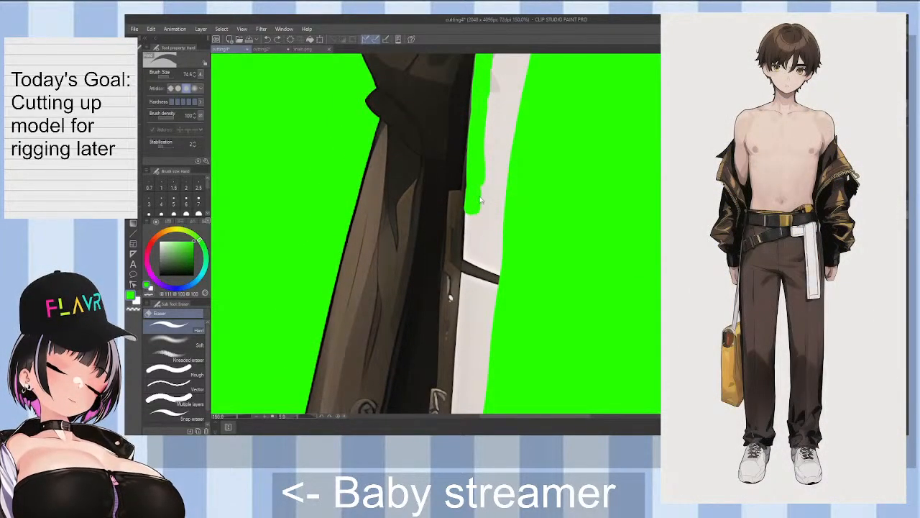
left_click_drag(475, 218, 475, 184)
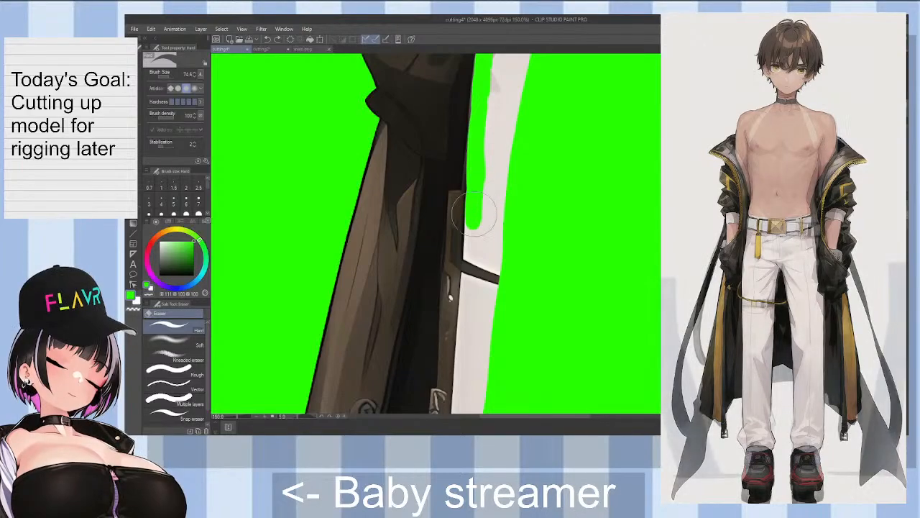
left_click_drag(473, 219, 471, 313)
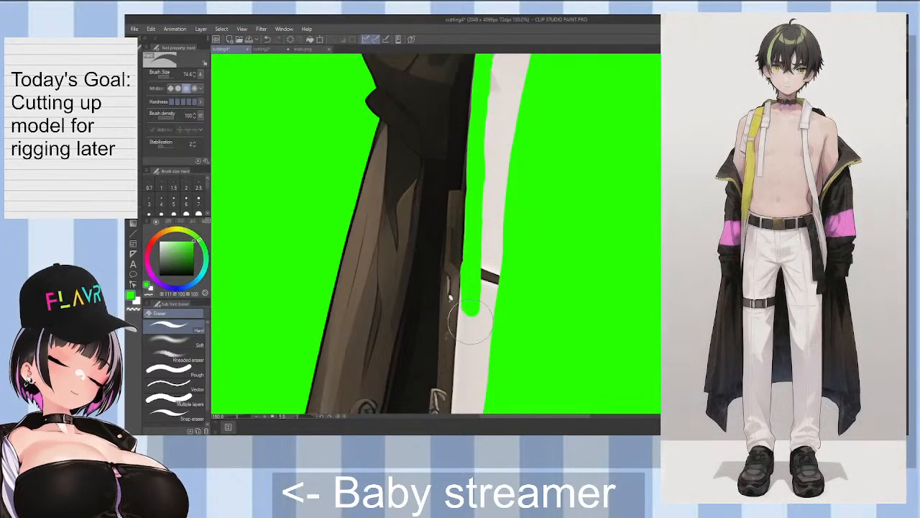
mouse_move(471, 323)
left_mouse_down()
mouse_move(489, 243)
mouse_move(483, 269)
mouse_move(496, 308)
mouse_move(507, 279)
left_mouse_up()
mouse_move(494, 345)
left_mouse_down()
mouse_move(481, 347)
mouse_move(475, 332)
left_mouse_up()
scroll(431, 234, "down", 3)
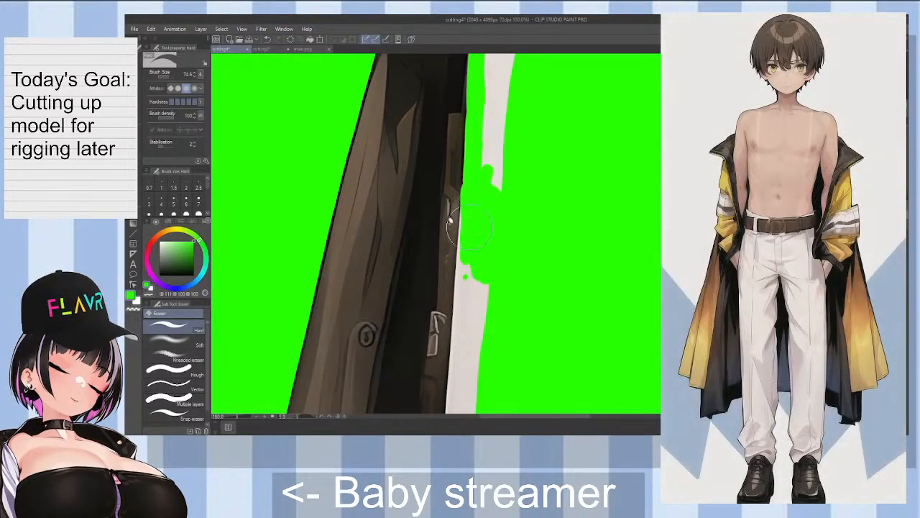
left_click_drag(474, 251, 496, 323)
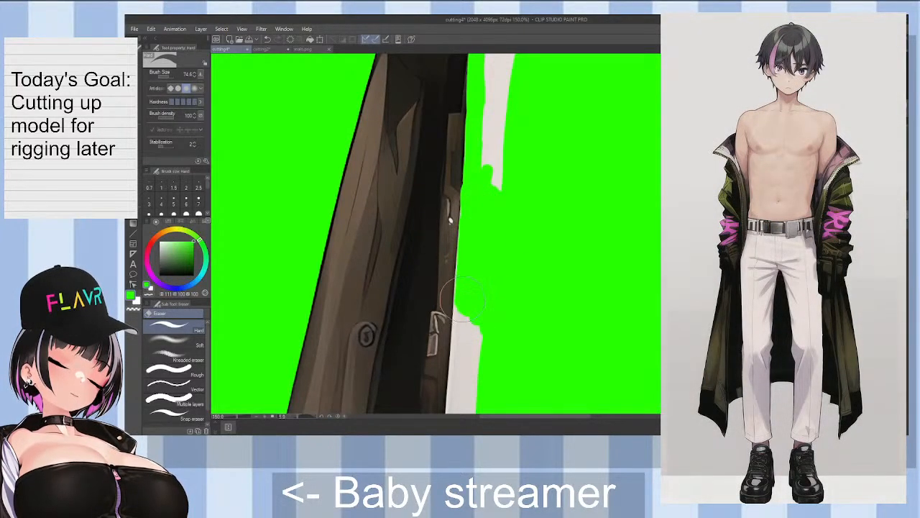
left_click_drag(467, 298, 471, 287)
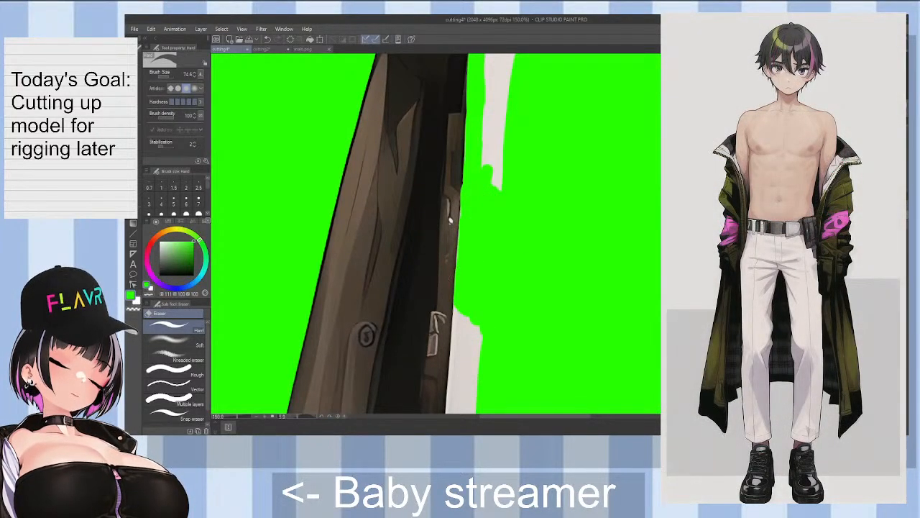
Step: Erase the lower trouser leg upward along the coat's dark lining from the hem past the white stripe
scroll(629, 272, "down", 8)
scroll(629, 272, "up", 2)
mouse_move(435, 311)
left_mouse_down()
mouse_move(423, 308)
mouse_move(459, 172)
left_mouse_up()
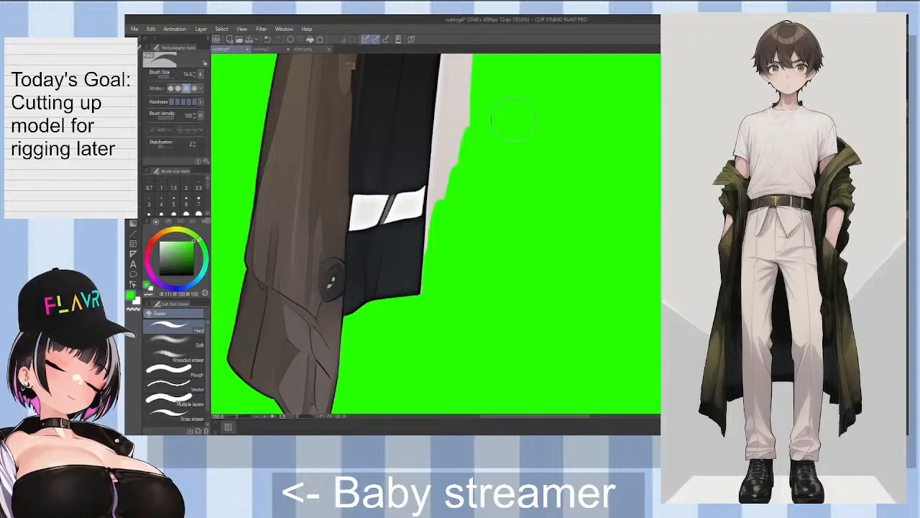
scroll(489, 155, "up", 1)
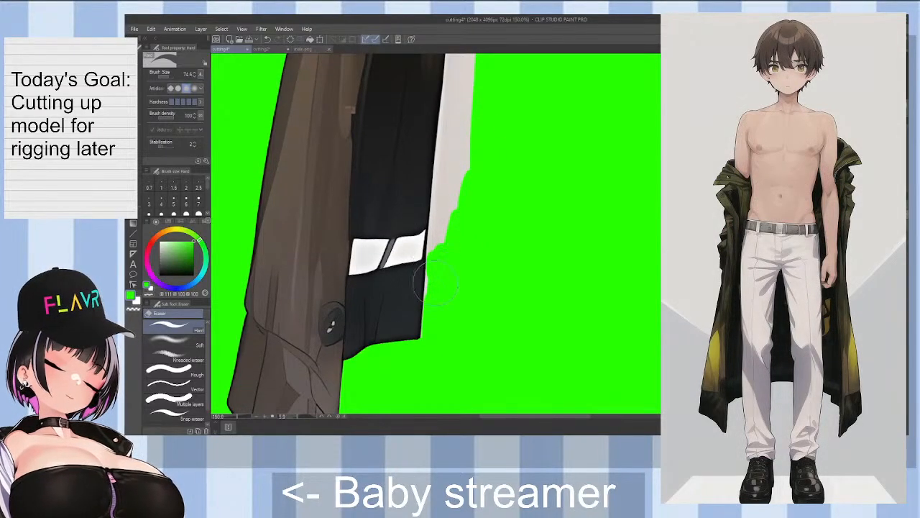
left_click_drag(433, 266, 438, 217)
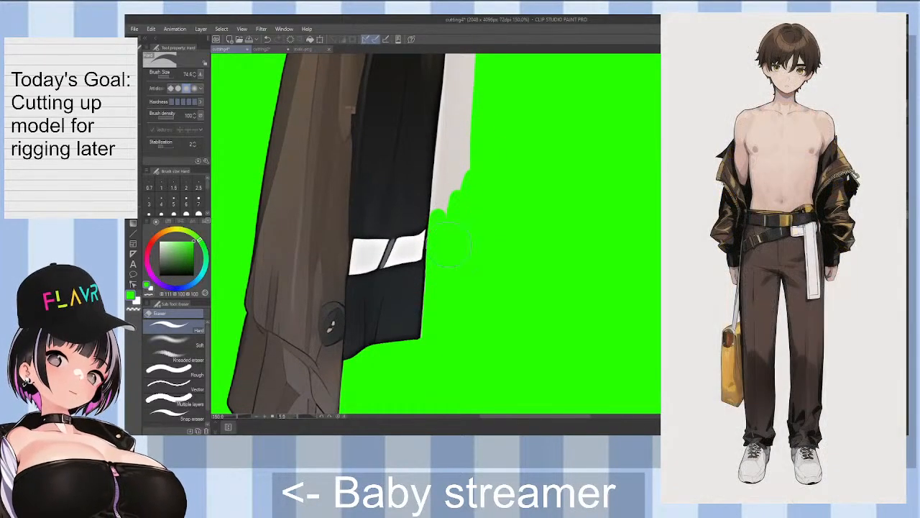
scroll(449, 248, "up", 1)
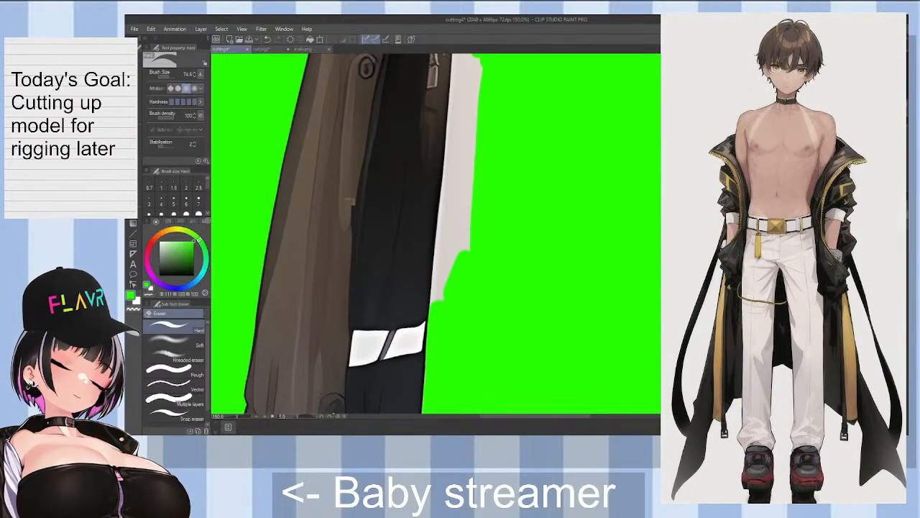
mouse_move(446, 271)
left_mouse_down()
mouse_move(444, 306)
mouse_move(447, 241)
mouse_move(451, 270)
left_mouse_up()
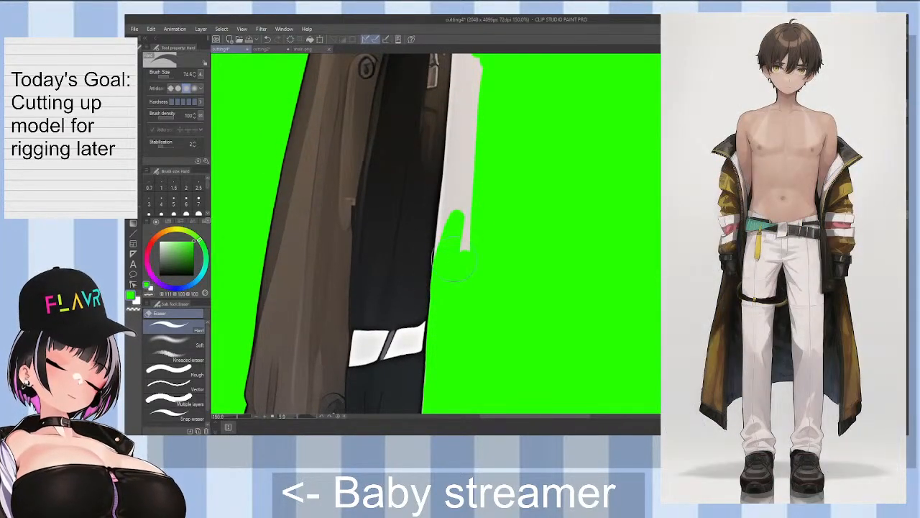
Step: Erase the leftover trouser patch between the buckle detail and the white stripe, undoing and redoing the stroke along the lining
scroll(468, 104, "up", 2)
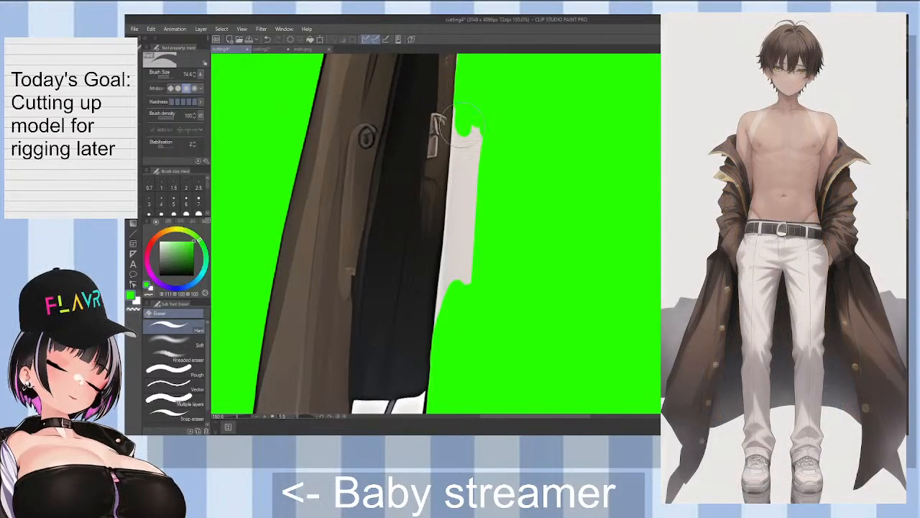
mouse_move(466, 128)
left_mouse_down()
mouse_move(461, 173)
mouse_move(478, 114)
mouse_move(478, 148)
mouse_move(465, 217)
mouse_move(461, 148)
mouse_move(454, 223)
left_mouse_up()
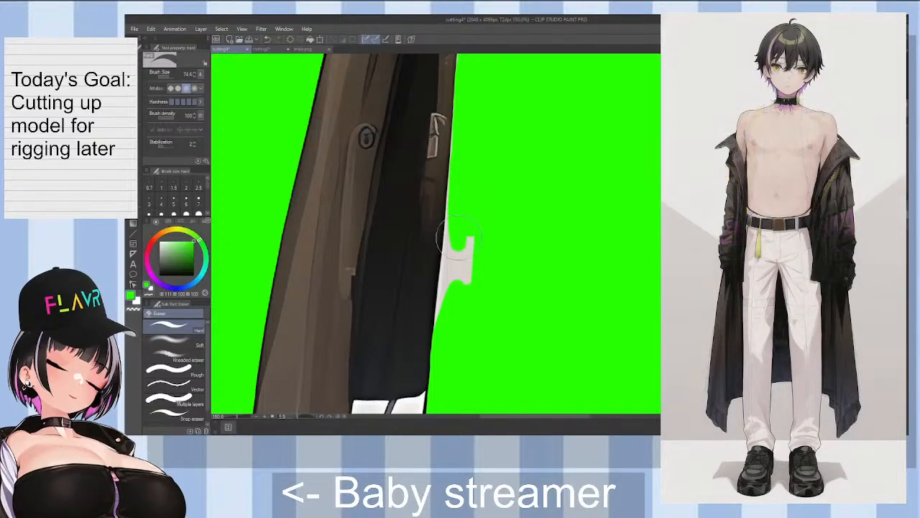
left_click_drag(449, 325, 451, 285)
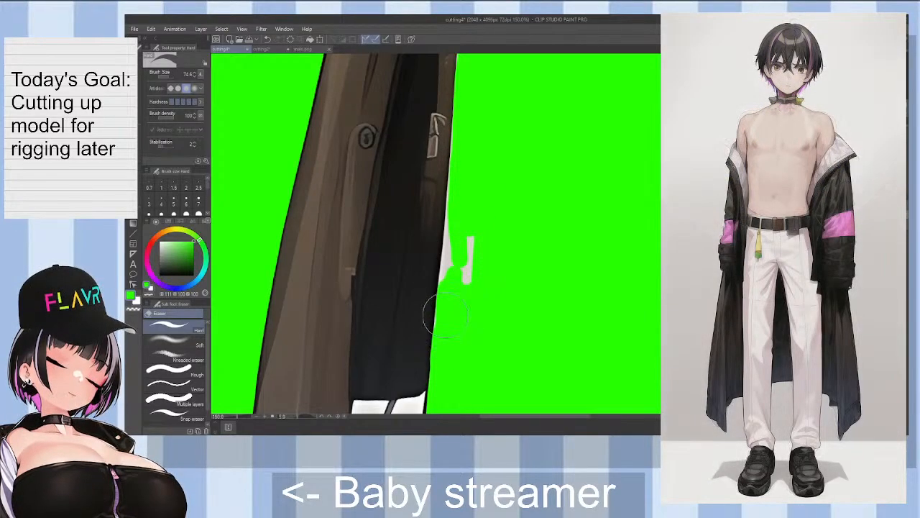
mouse_move(442, 329)
left_mouse_down()
mouse_move(440, 267)
mouse_move(455, 248)
mouse_move(461, 174)
left_mouse_up()
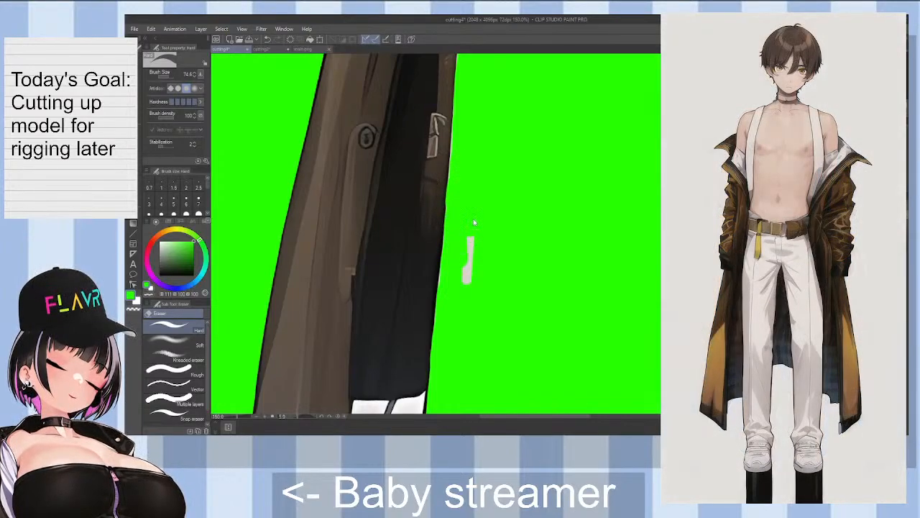
key("ctrl+z")
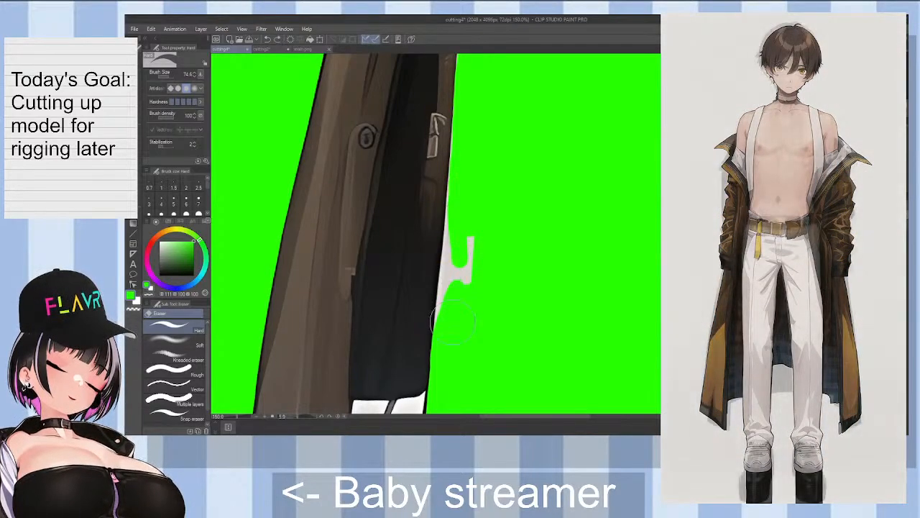
left_click_drag(459, 309, 466, 284)
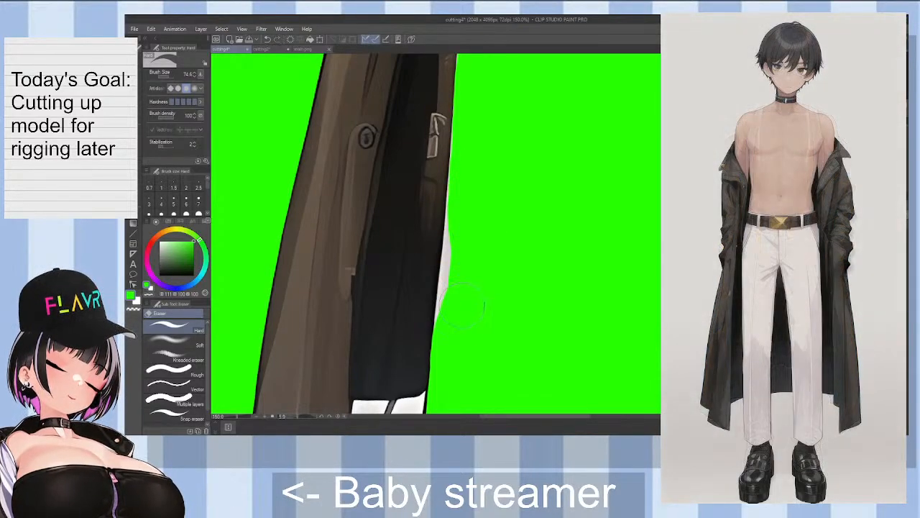
Step: Erase the white trouser remnant along the inner edge of the long coat
mouse_move(449, 337)
left_mouse_down()
mouse_move(455, 265)
mouse_move(443, 325)
mouse_move(447, 300)
left_mouse_up()
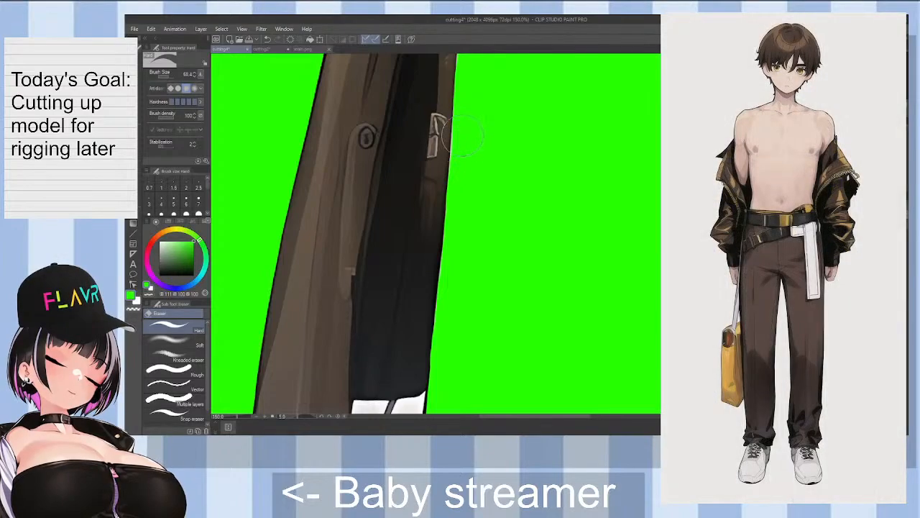
scroll(471, 144, "up", 2)
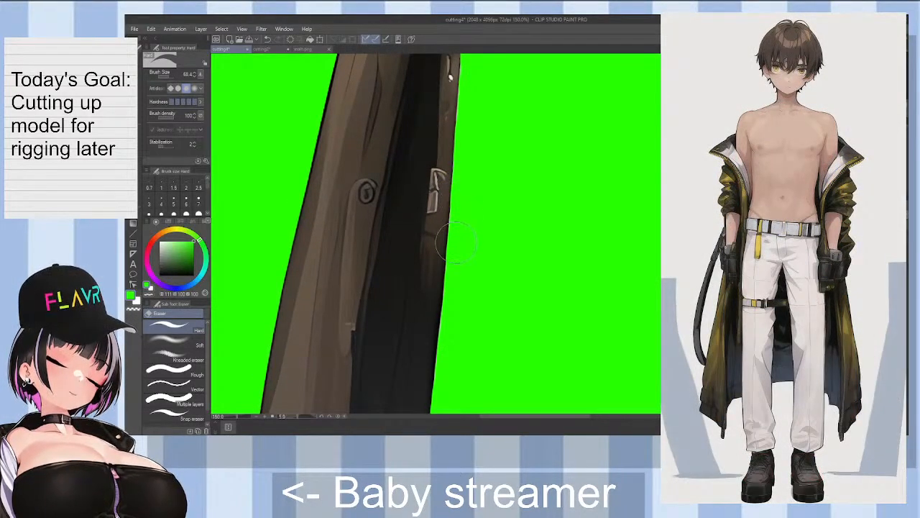
scroll(454, 238, "up", 4)
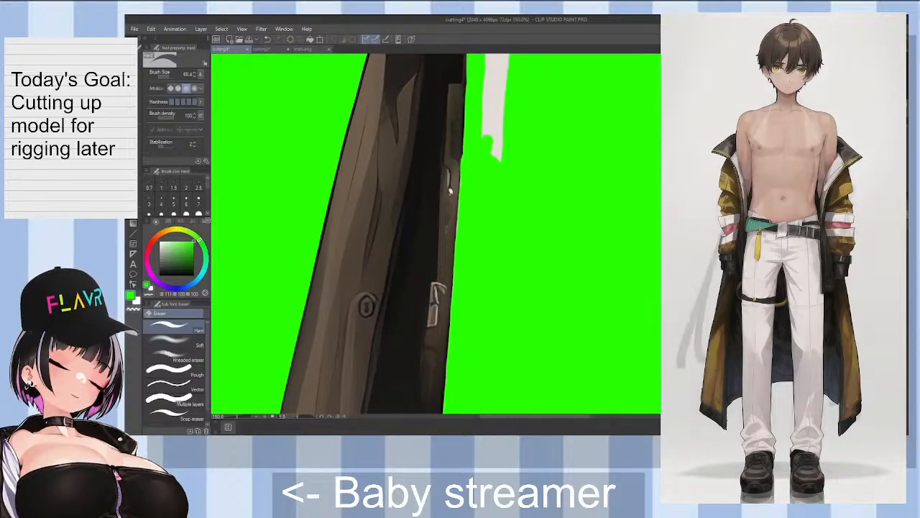
Step: Lasso the pale leftover strip beside the coat below the sleeve, delete it and clear the selection
scroll(454, 233, "up", 6)
scroll(790, 231, "down", 2)
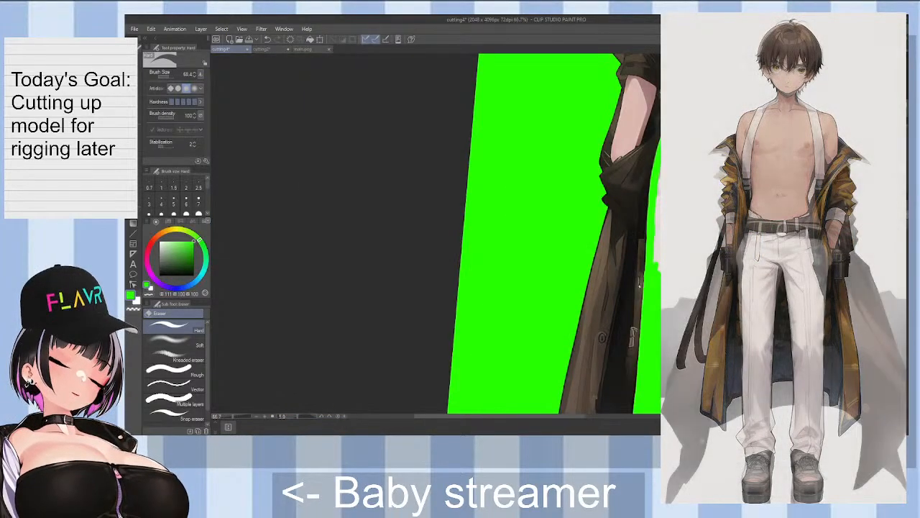
scroll(553, 234, "down", 1)
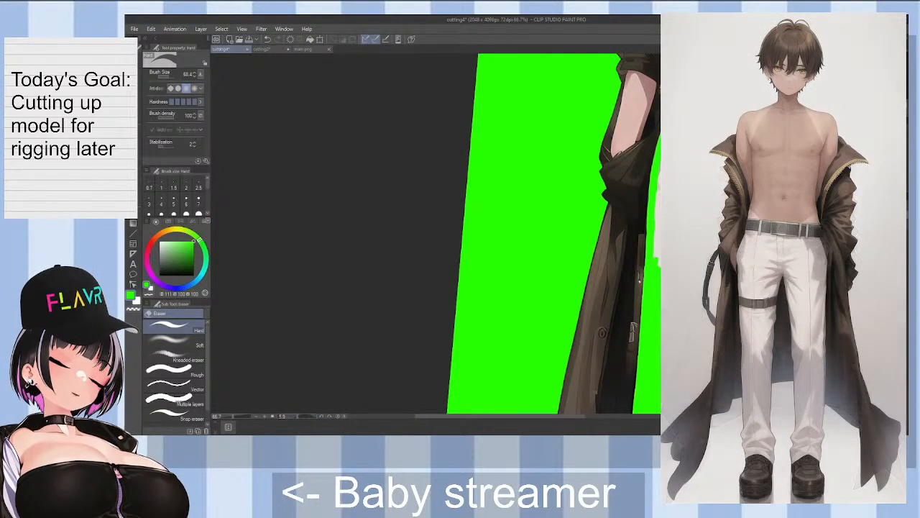
scroll(638, 282, "up", 1)
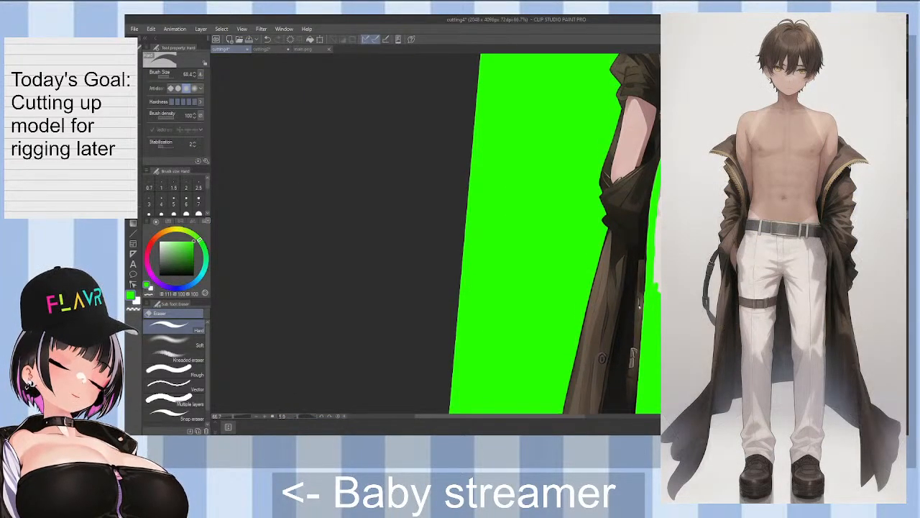
key("m")
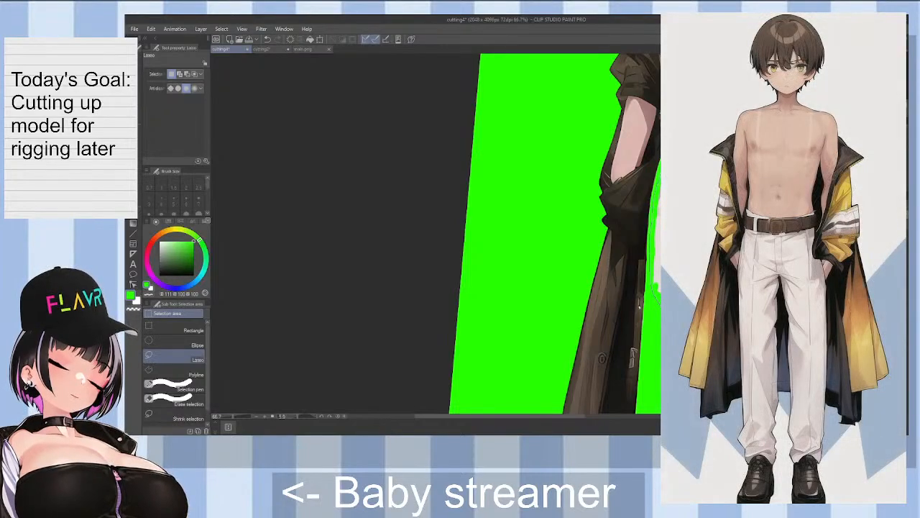
mouse_move(661, 306)
left_mouse_down()
mouse_move(669, 280)
mouse_move(662, 176)
left_mouse_up()
key("alt+Delete")
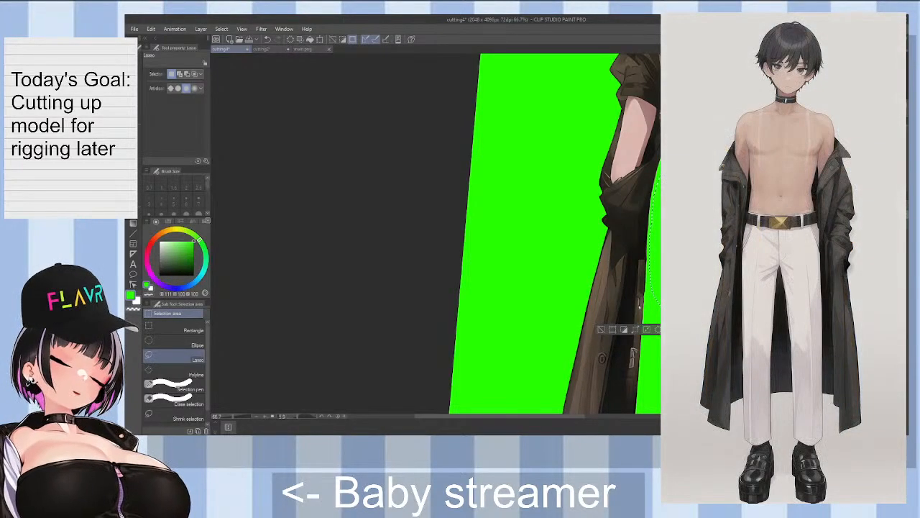
key("ctrl+d")
Step: Lasso the lower part of the leftover torso strip with the belt piece beside the sleeve, delete it and deselect
scroll(769, 309, "up", 2)
scroll(676, 315, "down", 4)
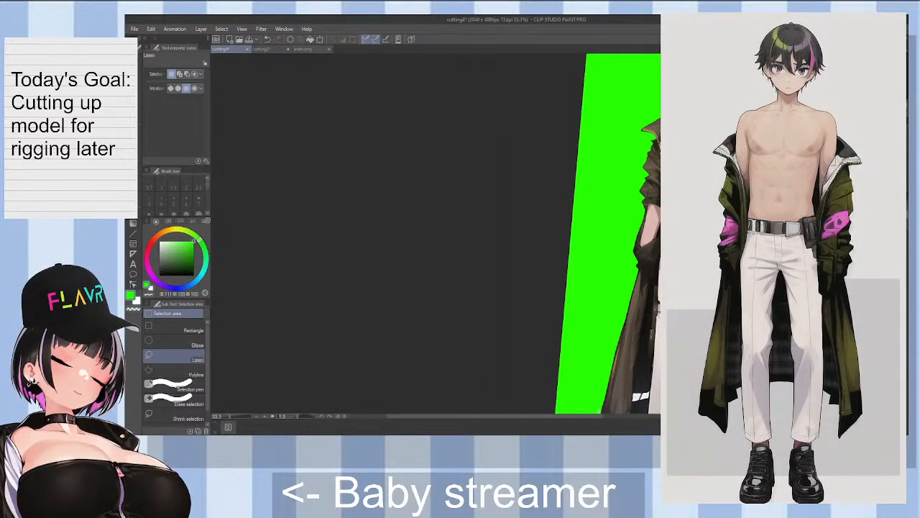
scroll(761, 270, "up", 2)
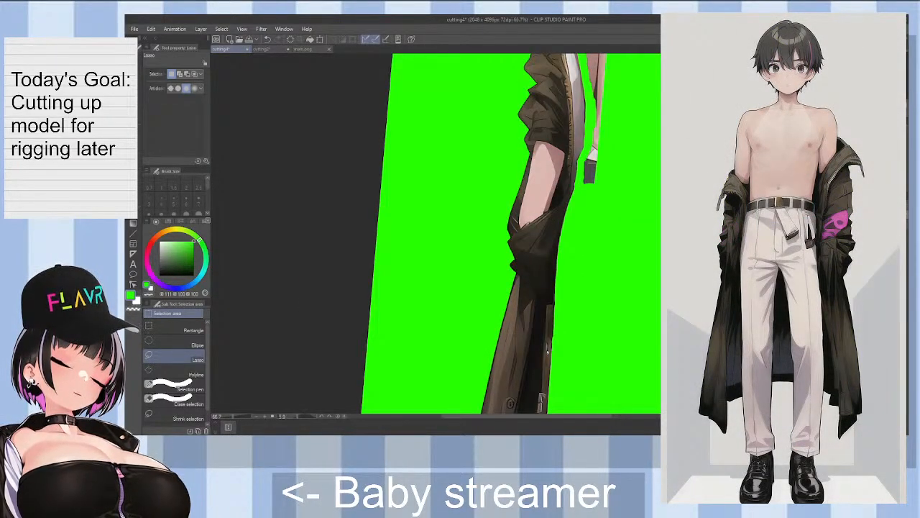
scroll(547, 338, "up", 4)
scroll(548, 287, "up", 1)
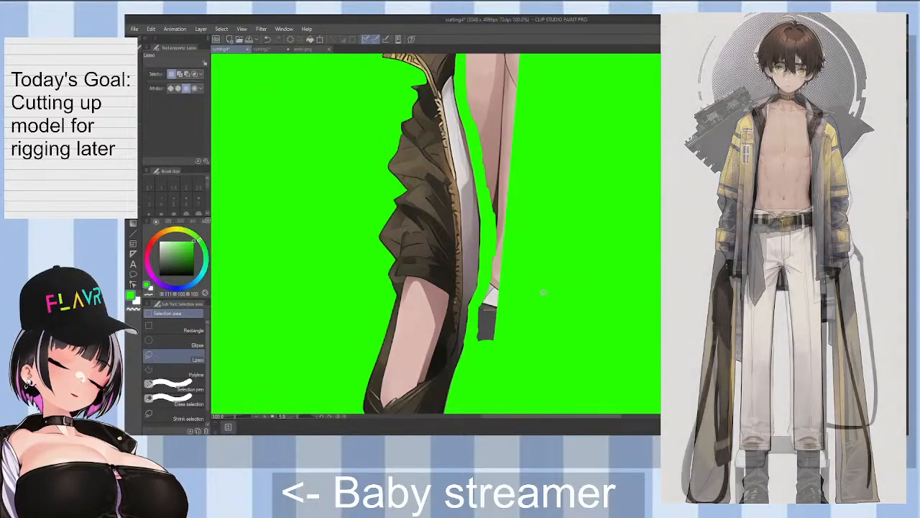
mouse_move(483, 289)
left_mouse_down()
mouse_move(484, 360)
mouse_move(476, 330)
mouse_move(491, 263)
mouse_move(489, 204)
left_mouse_up()
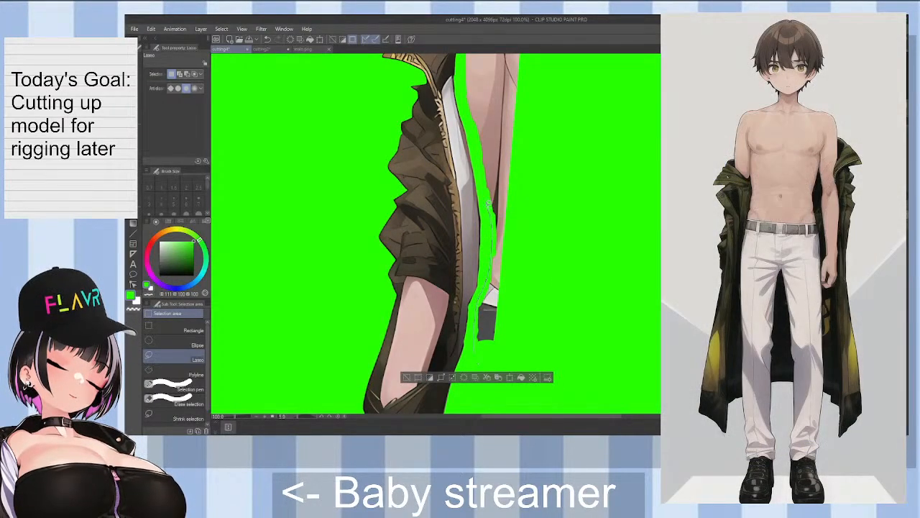
mouse_move(477, 156)
left_mouse_down()
mouse_move(465, 110)
mouse_move(503, 110)
left_mouse_up()
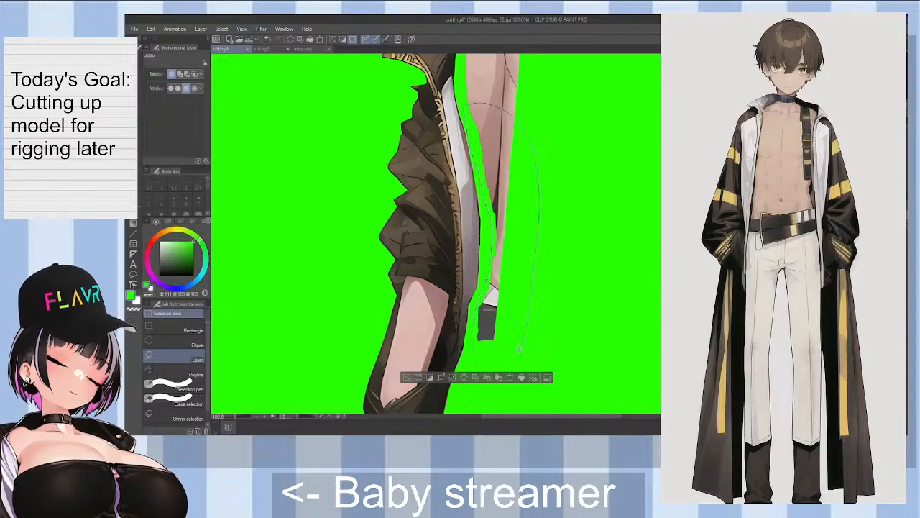
left_click_drag(523, 347, 503, 355)
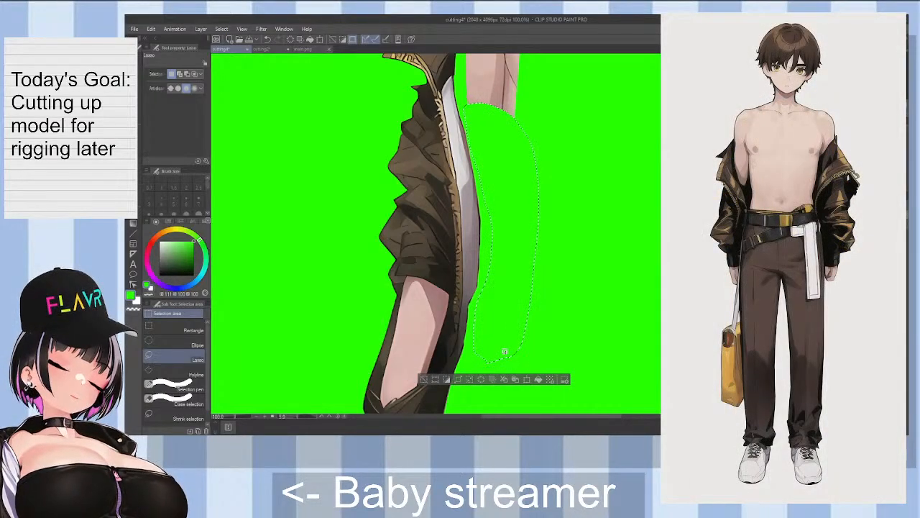
key("ctrl+d")
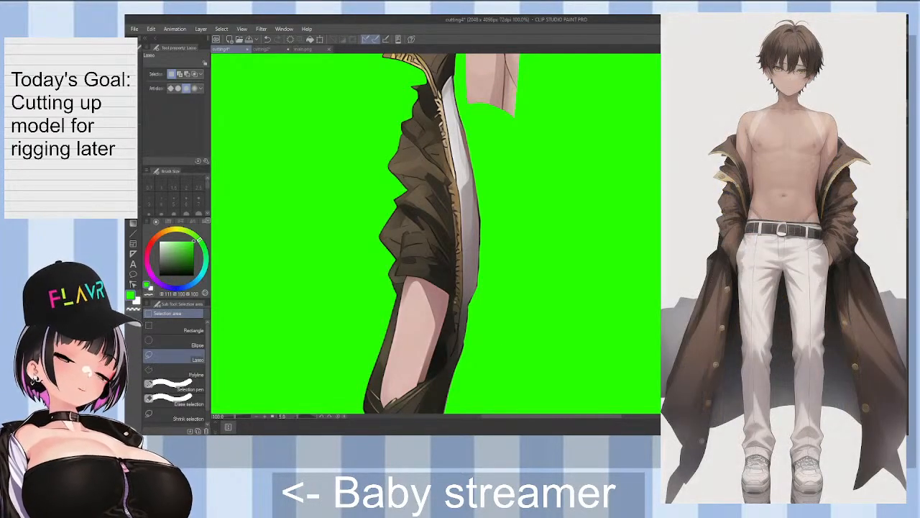
Step: Lasso the remaining shoulder and torso skin piece beside the coat collar, delete it and deselect
scroll(438, 233, "up", 3)
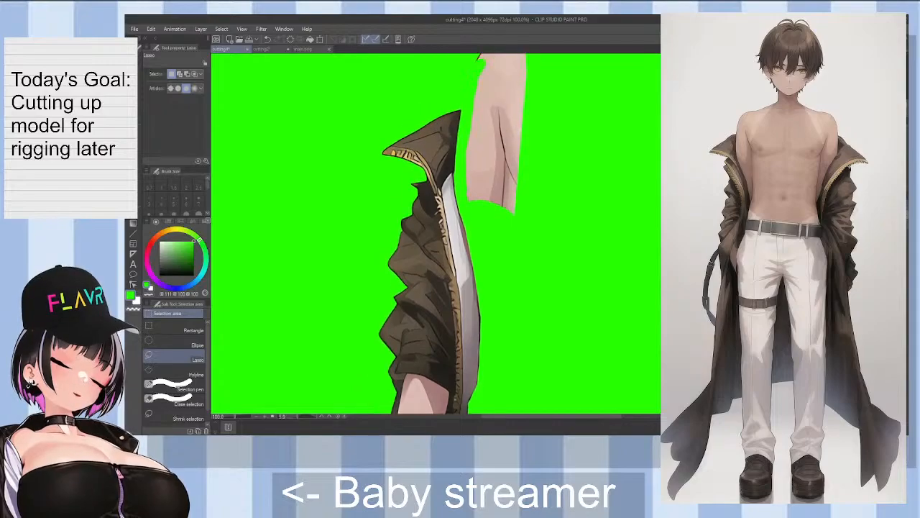
scroll(439, 233, "up", 3)
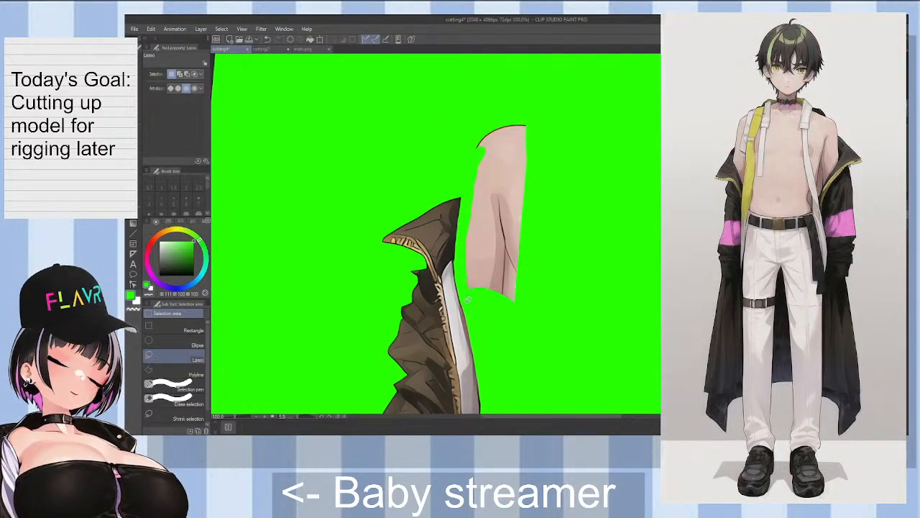
left_click_drag(463, 255, 469, 184)
mouse_move(496, 324)
left_mouse_down()
mouse_move(464, 282)
mouse_move(473, 296)
mouse_move(465, 273)
mouse_move(471, 204)
mouse_move(465, 280)
mouse_move(465, 228)
mouse_move(475, 128)
mouse_move(548, 170)
mouse_move(534, 335)
left_mouse_up()
key("ctrl+d")
key("ctrl+d")
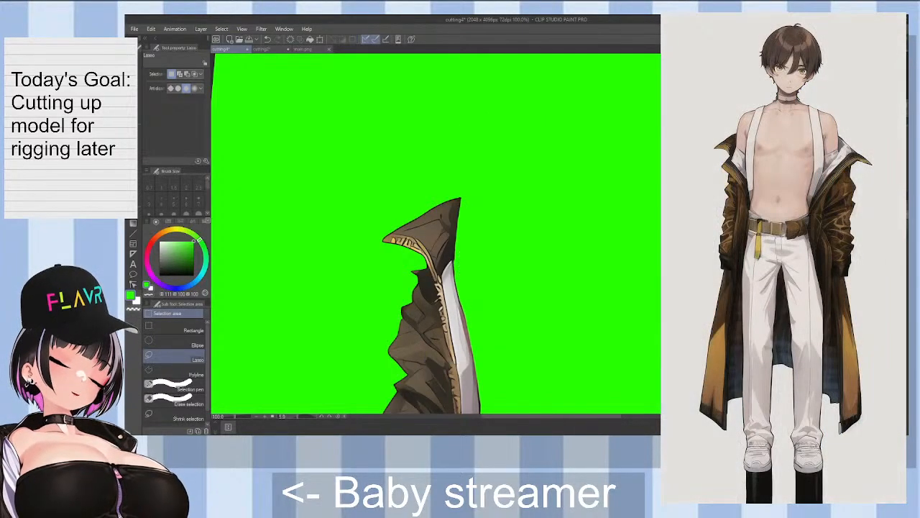
Step: Lasso the exposed forearm with a narrow margin of coat around it and isolate it from the coat
scroll(423, 399, "down", 5)
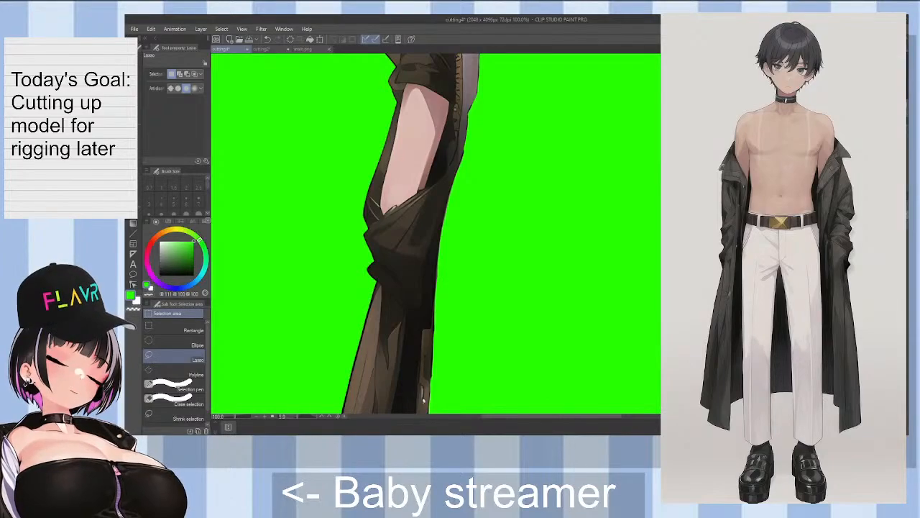
left_click_drag(423, 399, 424, 378)
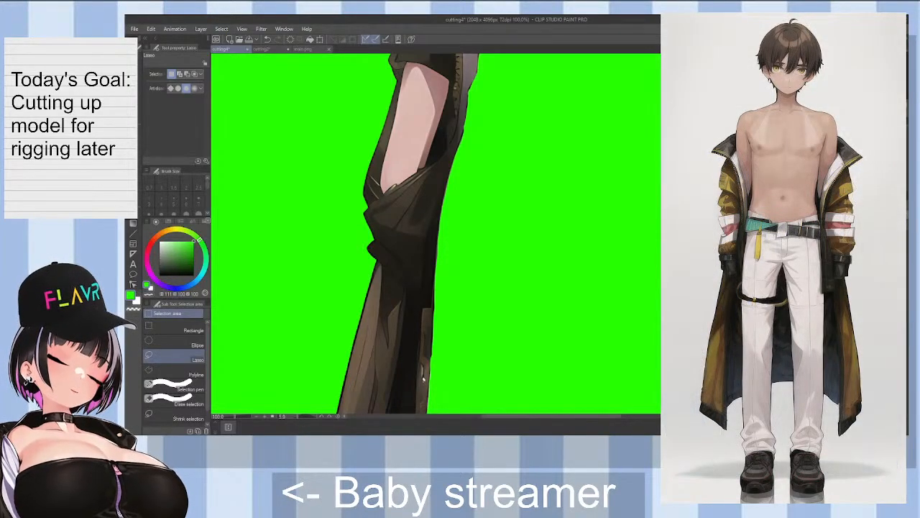
left_click_drag(423, 377, 361, 444)
mouse_move(372, 137)
left_mouse_down()
mouse_move(508, 180)
mouse_move(467, 216)
mouse_move(454, 268)
left_mouse_up()
left_click(519, 174)
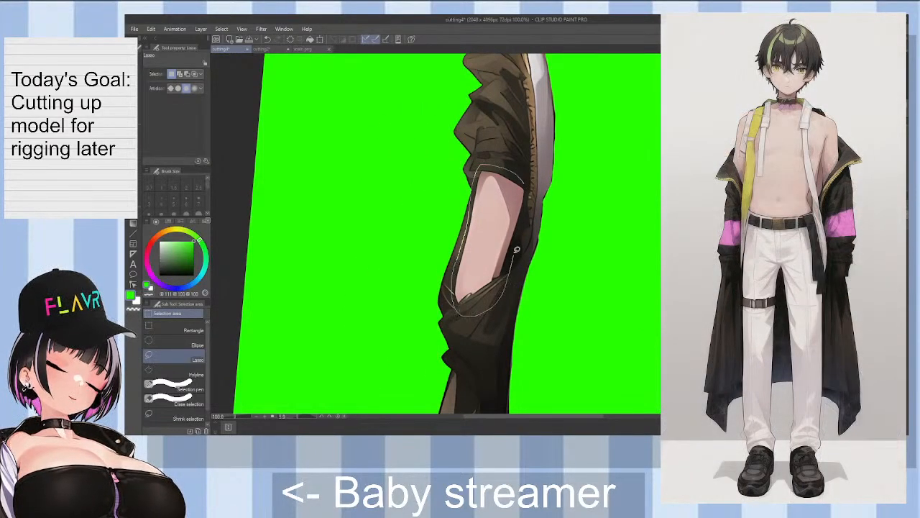
left_click_drag(516, 250, 536, 181)
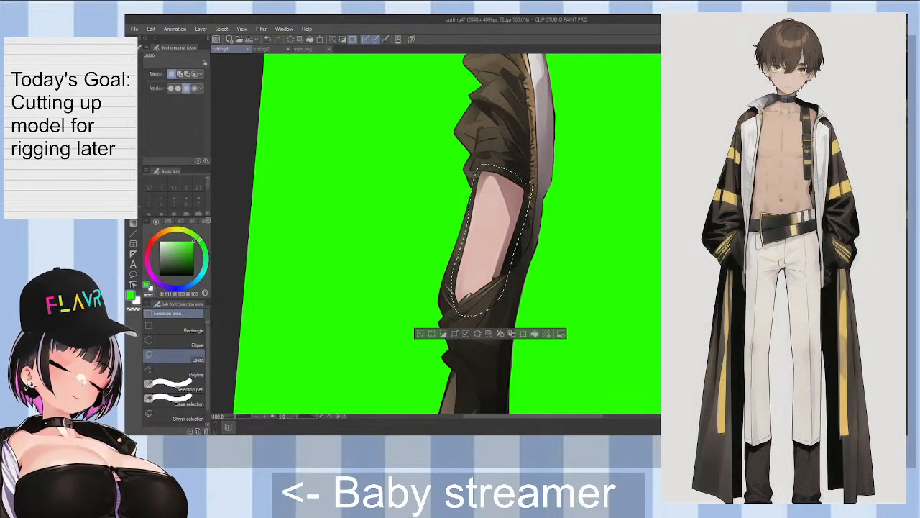
left_click(629, 264)
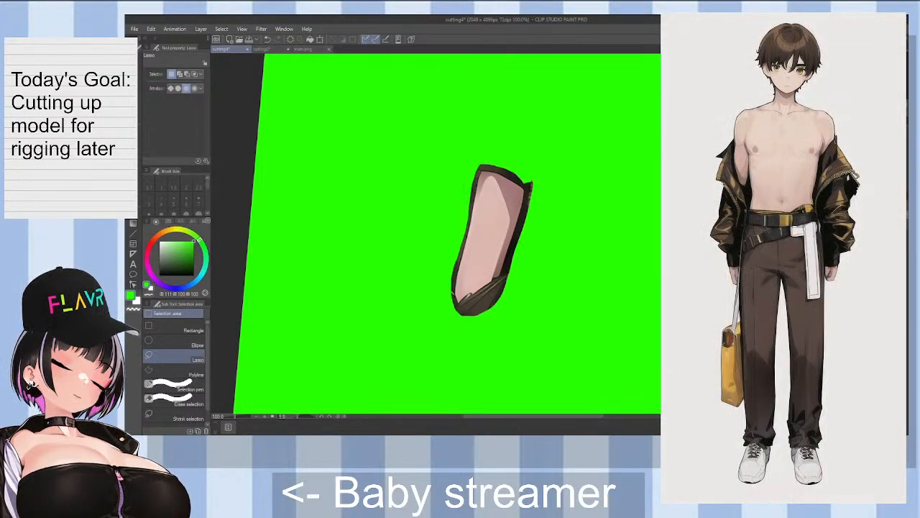
Step: Erase the dark coat remnants along the shaded side and upper end of the isolated forearm with the Hard eraser
scroll(496, 295, "up", 3)
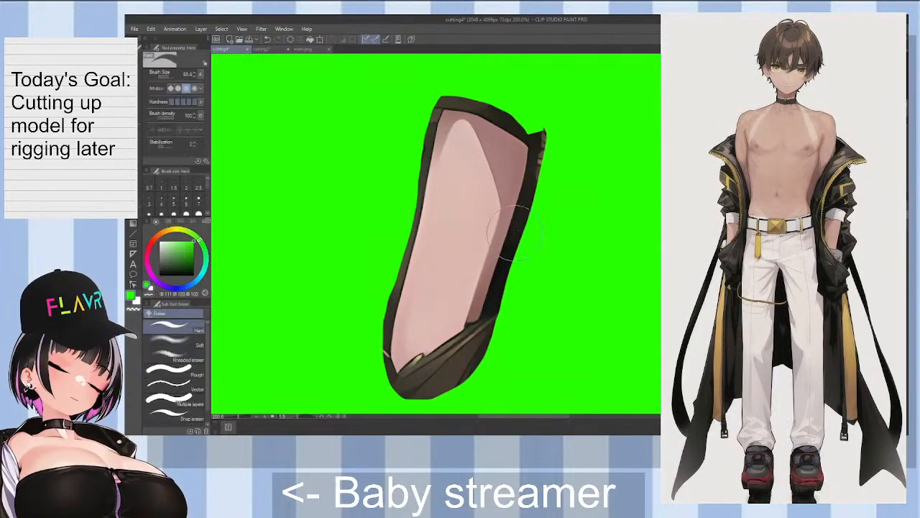
mouse_move(497, 296)
left_mouse_down()
mouse_move(519, 239)
mouse_move(495, 325)
left_mouse_up()
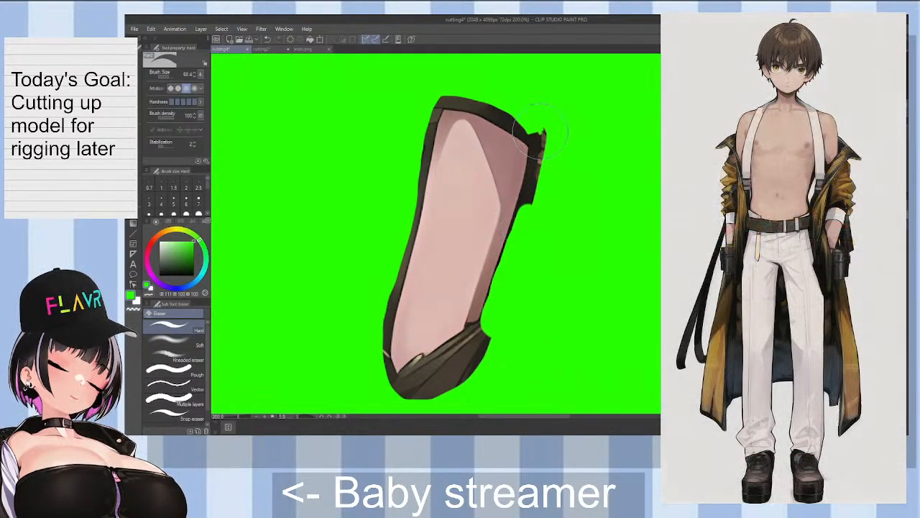
left_click_drag(540, 131, 533, 208)
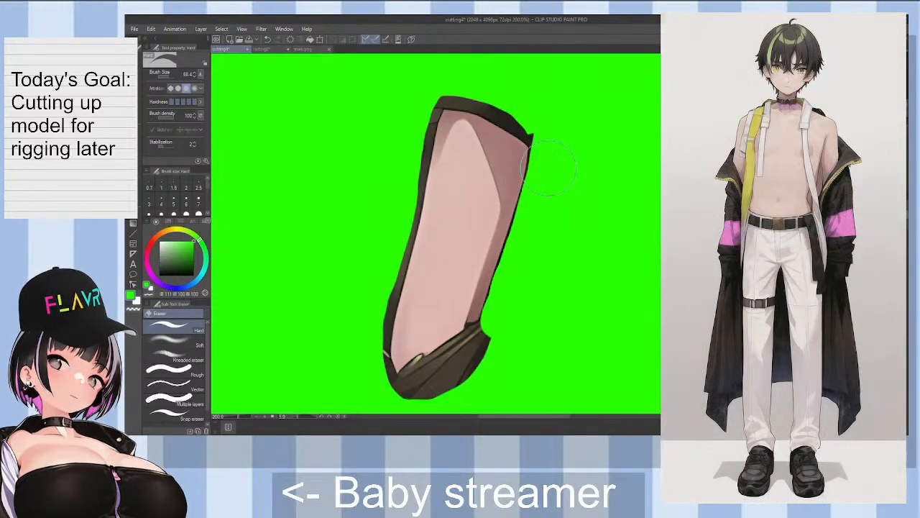
left_click_drag(496, 155, 494, 279)
mouse_move(440, 168)
left_mouse_down()
mouse_move(492, 202)
mouse_move(478, 188)
mouse_move(486, 209)
mouse_move(491, 188)
mouse_move(496, 209)
left_mouse_up()
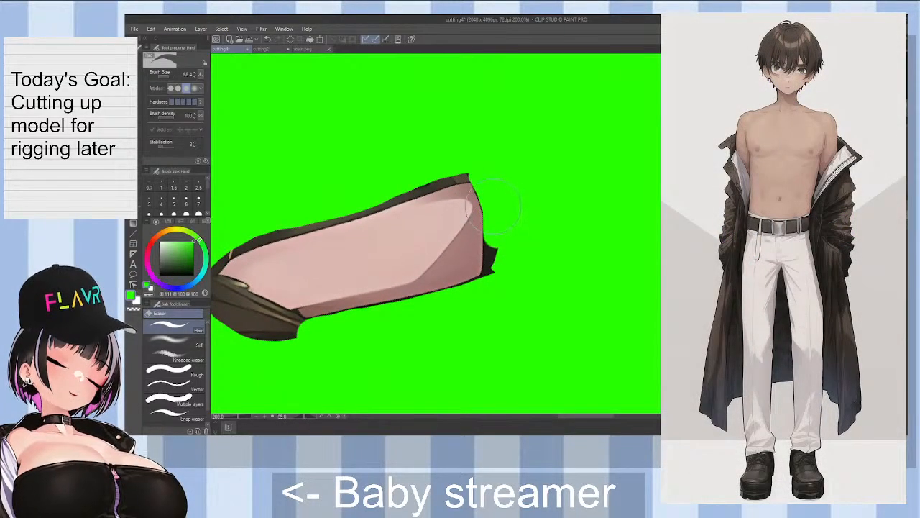
left_click_drag(498, 244, 511, 270)
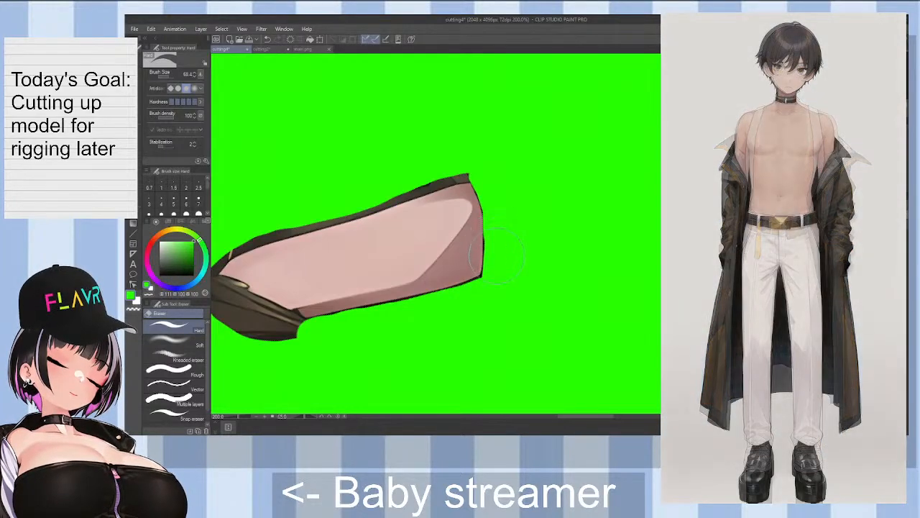
Step: Erase the dark coat border along the lit side of the forearm up to its outline
key("minus")
key("asciicircum")
key("asciicircum")
key("asciicircum")
key("asciicircum")
key("asciicircum")
key("asciicircum")
key("asciicircum")
key("asciicircum")
key("asciicircum")
key("asciicircum")
key("asciicircum")
key("asciicircum")
key("asciicircum")
key("asciicircum")
key("asciicircum")
key("asciicircum")
key("asciicircum")
key("asciicircum")
key("asciicircum")
key("asciicircum")
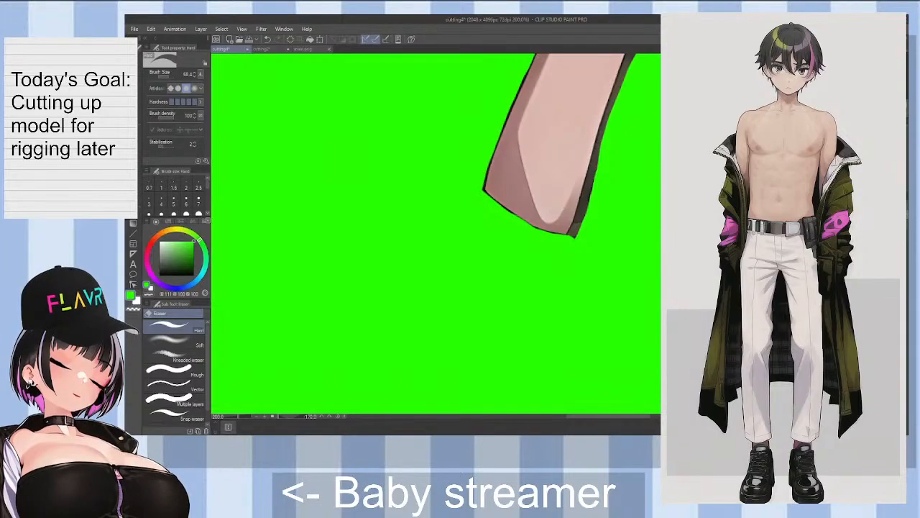
scroll(565, 214, "up", 4)
left_click_drag(651, 132, 647, 105)
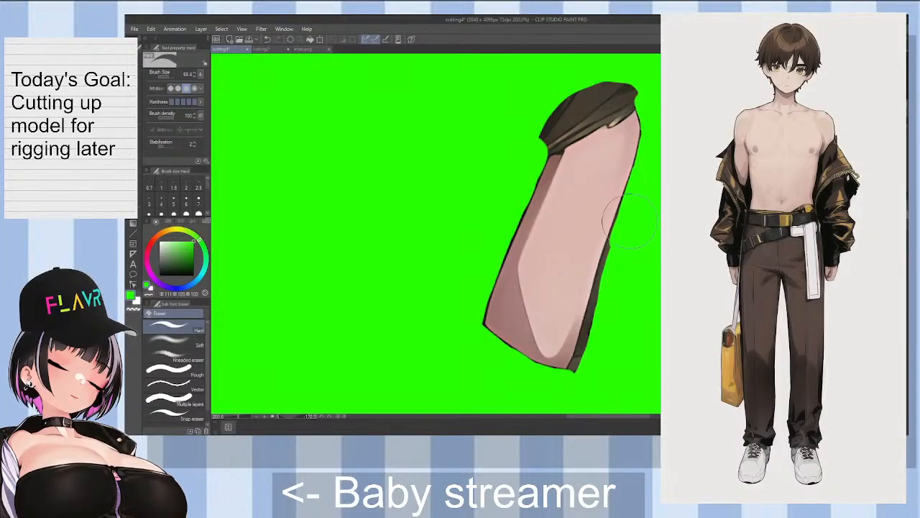
left_click_drag(630, 221, 619, 246)
left_click_drag(612, 283, 603, 333)
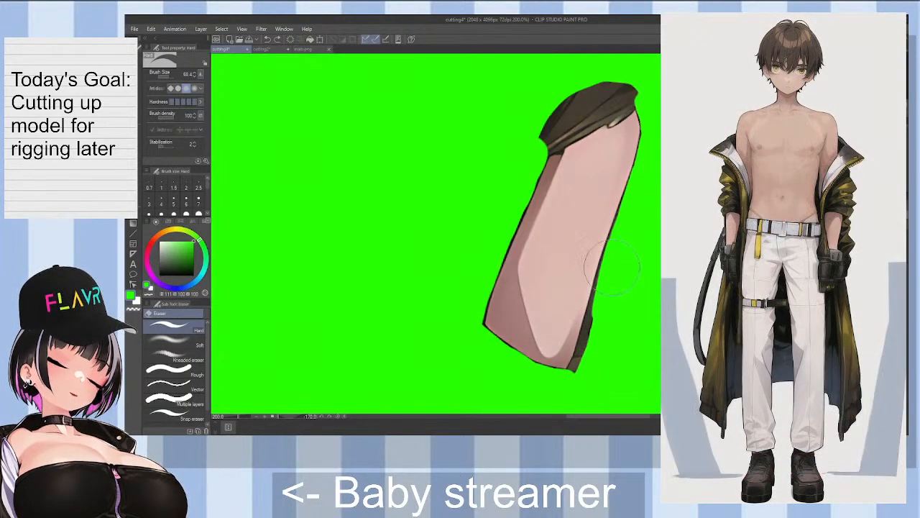
left_click_drag(603, 284, 588, 375)
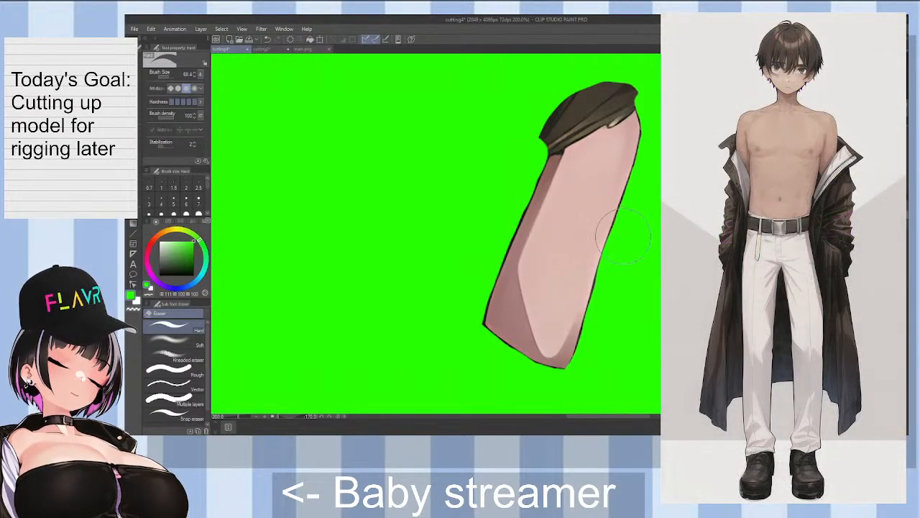
Step: Erase the dark coat remnant from the pointed lower end of the isolated forearm with the Hard eraser, and save the file
scroll(624, 237, "up", 1)
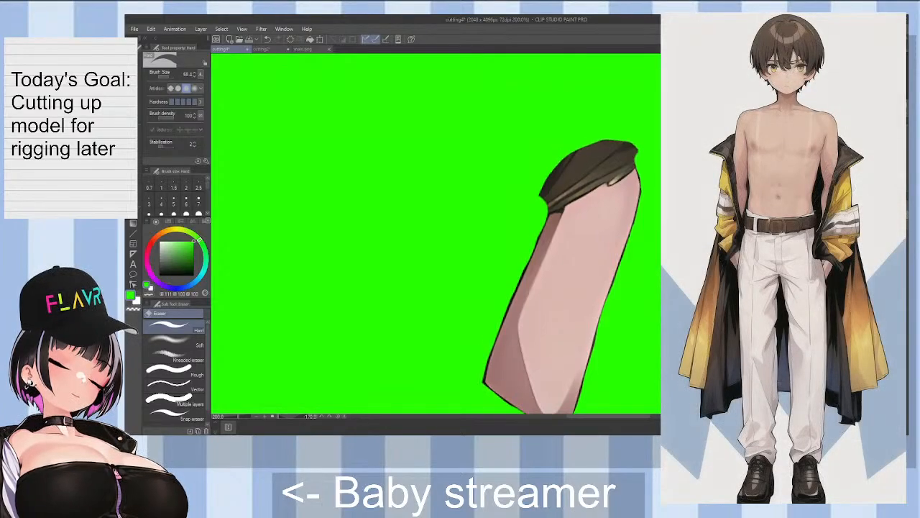
key("asciicircum")
key("asciicircum")
key("asciicircum")
key("asciicircum")
key("asciicircum")
key("asciicircum")
key("asciicircum")
key("asciicircum")
key("asciicircum")
key("asciicircum")
key("asciicircum")
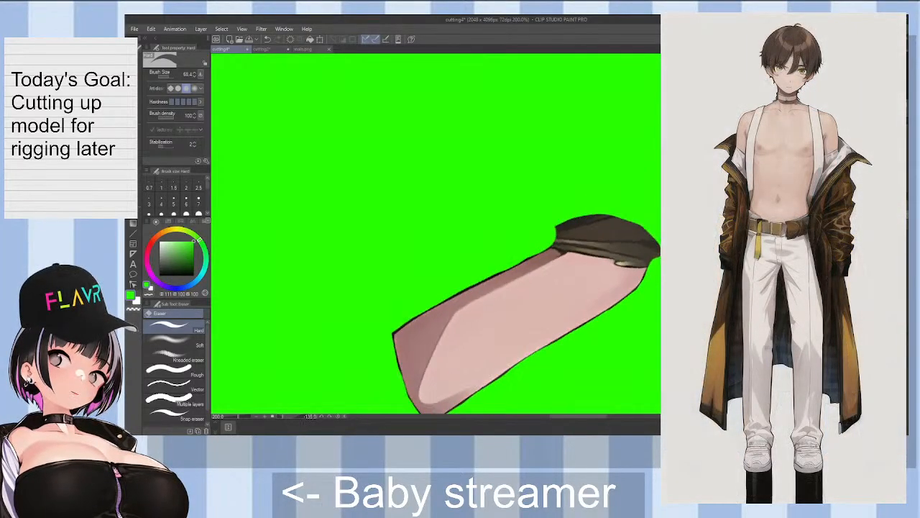
key("asciicircum")
key("asciicircum")
key("asciicircum")
key("asciicircum")
key("asciicircum")
key("asciicircum")
key("asciicircum")
key("asciicircum")
key("asciicircum")
key("asciicircum")
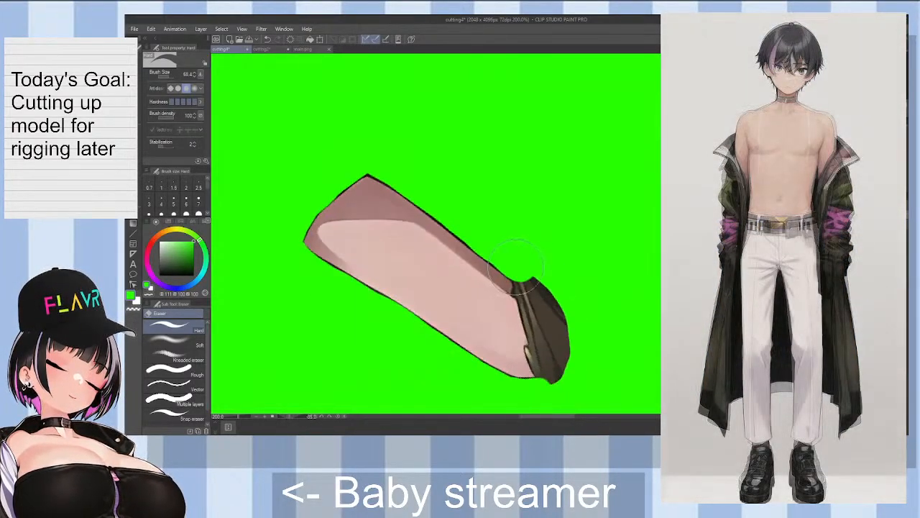
mouse_move(516, 267)
left_mouse_down()
mouse_move(533, 300)
mouse_move(525, 272)
mouse_move(530, 304)
mouse_move(540, 275)
mouse_move(562, 325)
mouse_move(543, 322)
mouse_move(541, 331)
mouse_move(530, 291)
mouse_move(544, 377)
left_mouse_up()
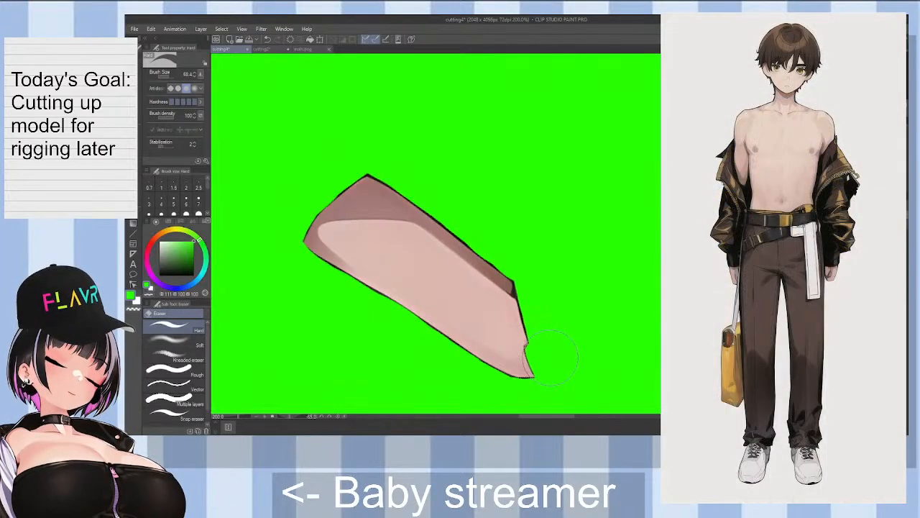
key("^")
key("^")
key("^")
key("^")
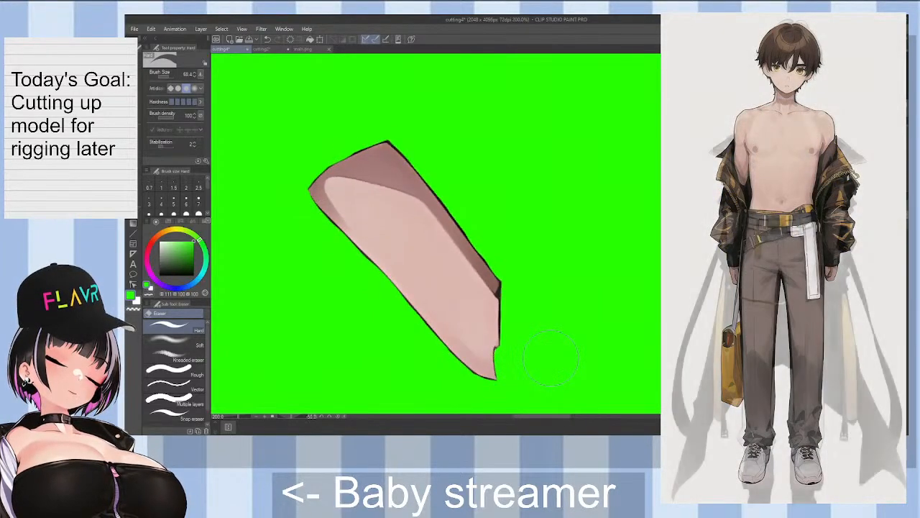
key("ctrl+s")
key("^")
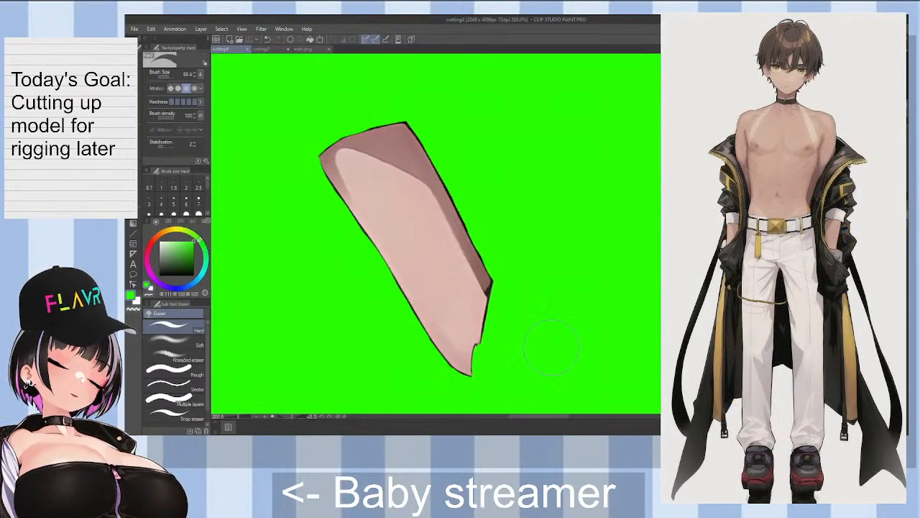
key("^")
key("^")
key("^")
key("^")
key("^")
key("^")
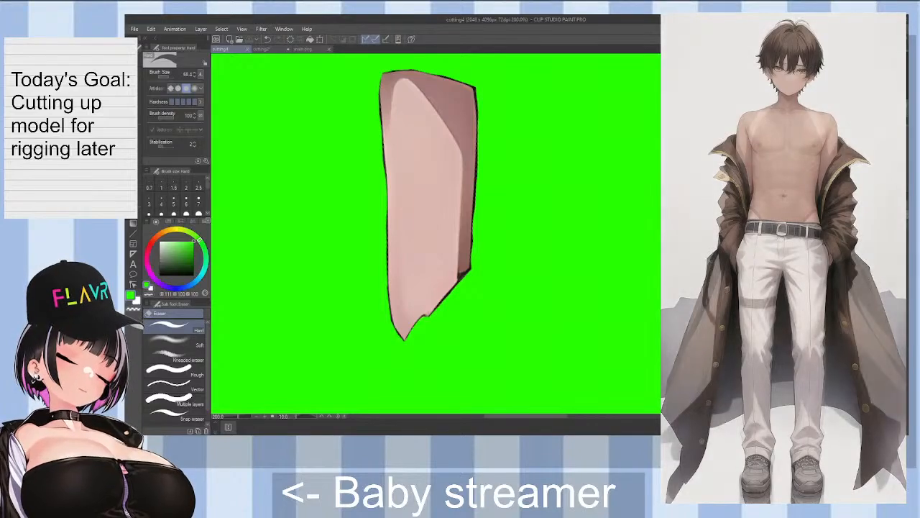
Step: Try to extend the lower end of the isolated forearm with the Copy stamp, using skin sampled from the arm
scroll(544, 285, "down", 5)
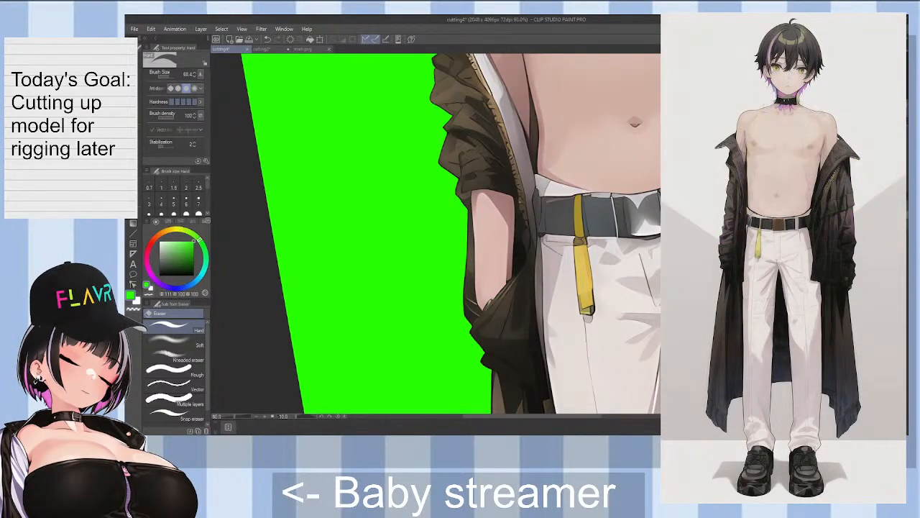
scroll(623, 342, "down", 3)
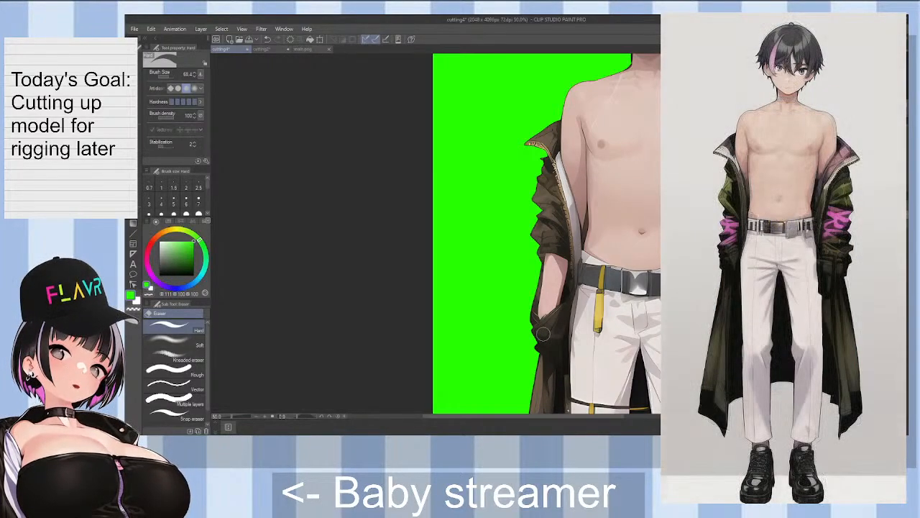
scroll(542, 333, "up", 5)
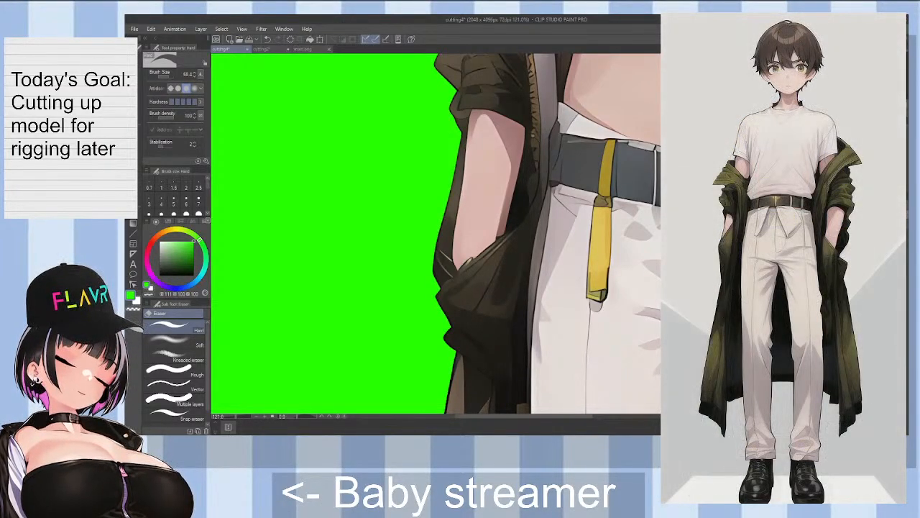
left_click(764, 309)
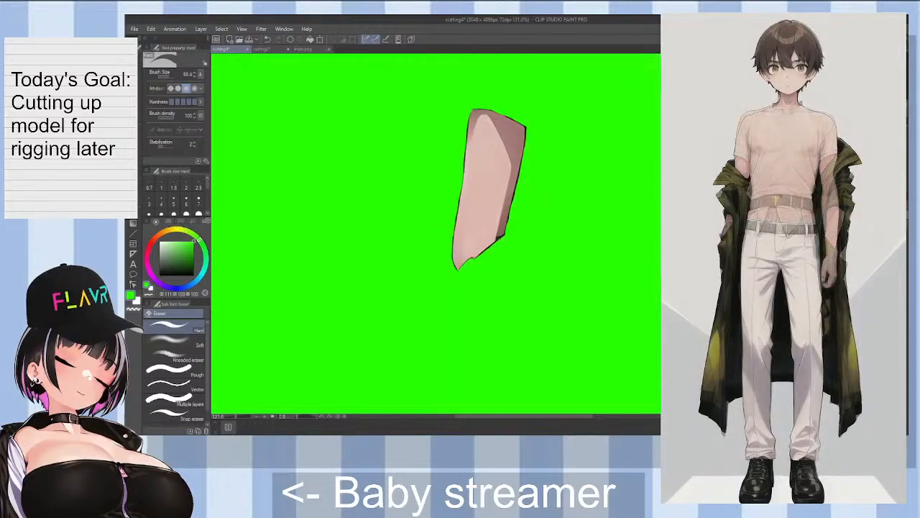
scroll(451, 246, "up", 2)
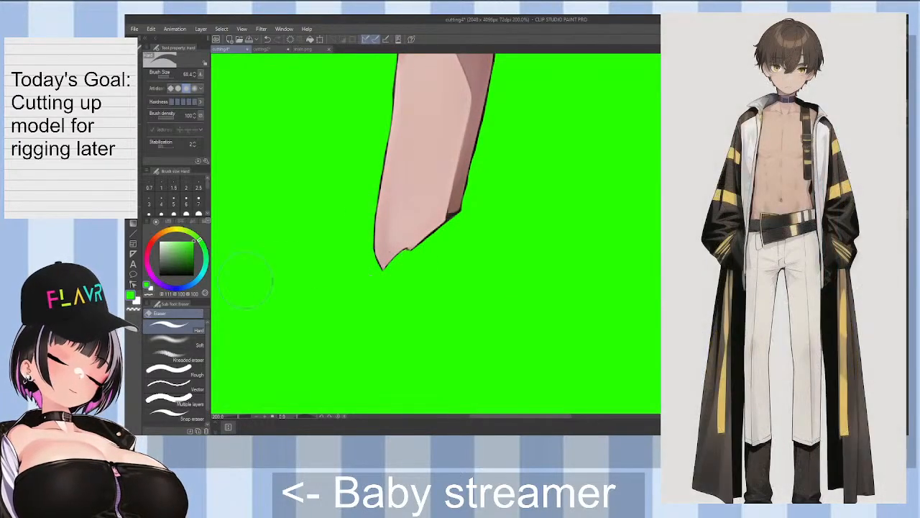
key("j")
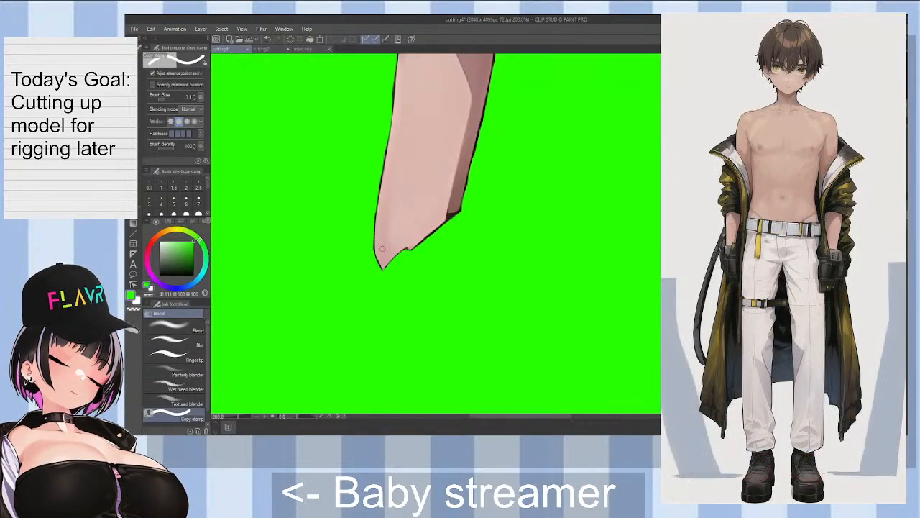
mouse_move(387, 251)
left_mouse_down()
mouse_move(394, 239)
mouse_move(407, 256)
mouse_move(395, 274)
left_mouse_up()
left_click(401, 244, "alt")
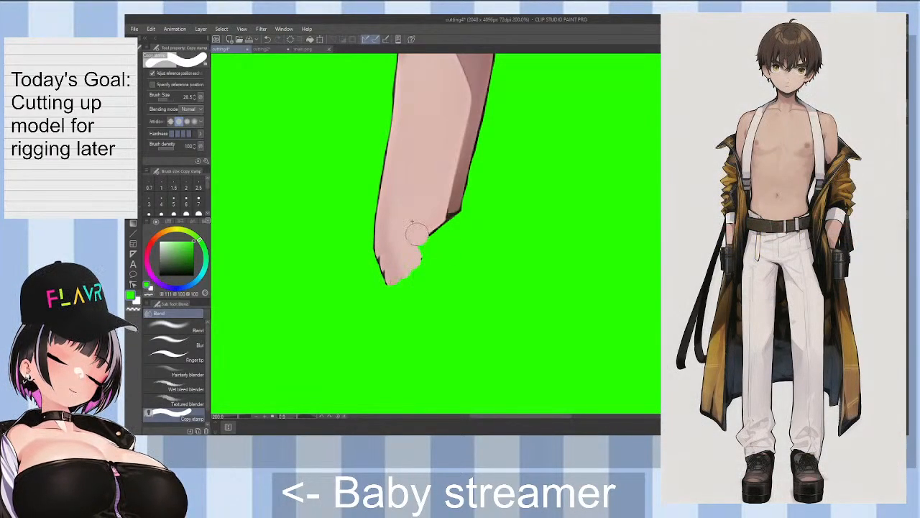
left_click_drag(417, 235, 455, 231)
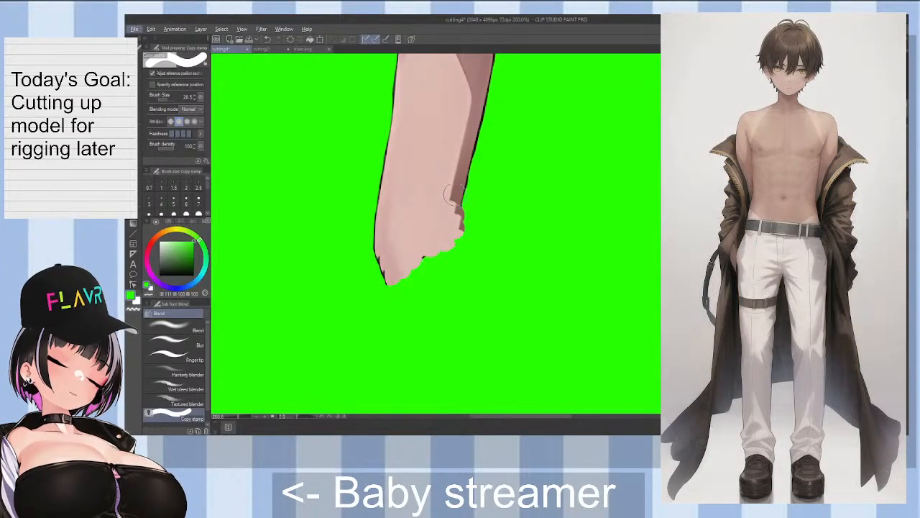
left_click_drag(443, 205, 437, 205)
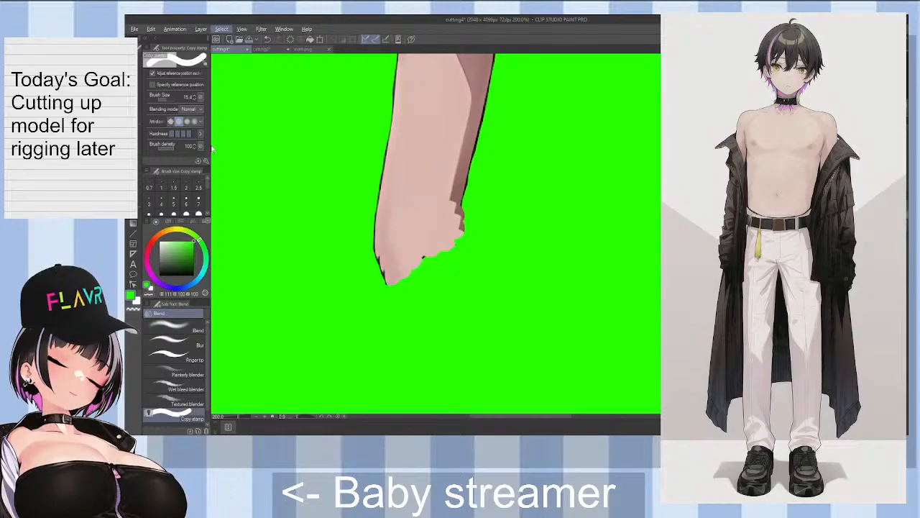
Step: Try to extend the shaded edge at the forearm's lower end with the G-pen in the sampled brown shadow color
key("b")
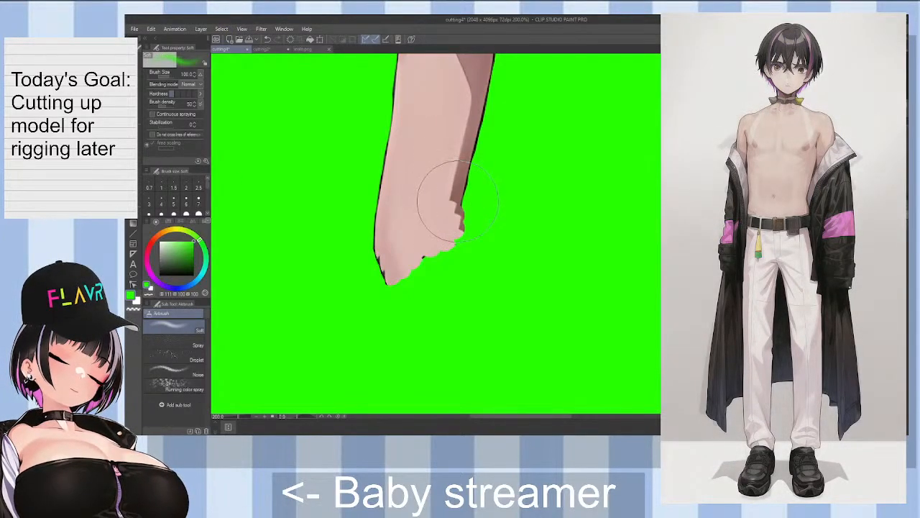
left_click_drag(448, 222, 443, 222)
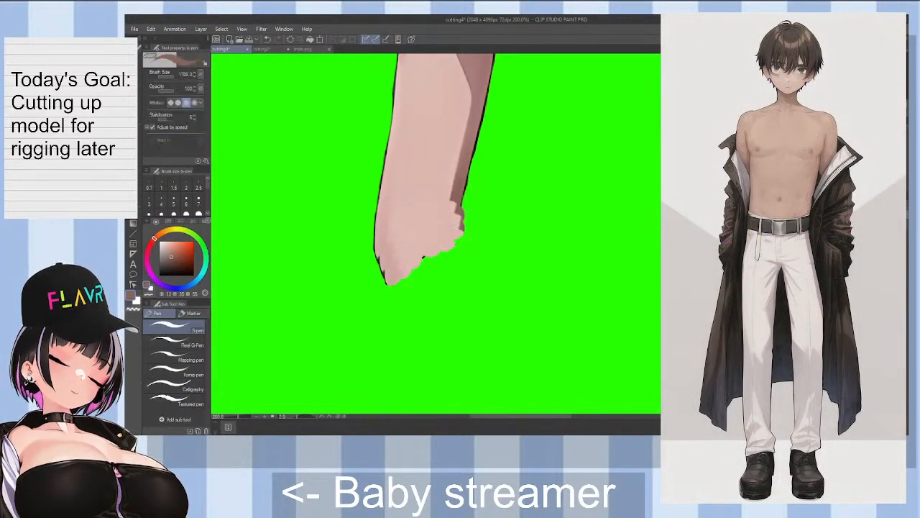
left_click(456, 215)
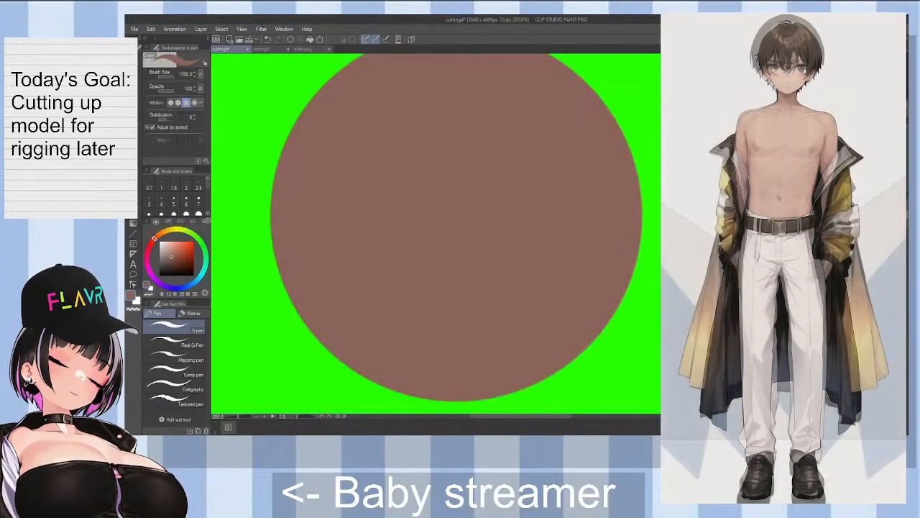
key("ctrl+z")
mouse_move(457, 221)
left_mouse_down()
mouse_move(446, 209)
mouse_move(454, 213)
left_mouse_up()
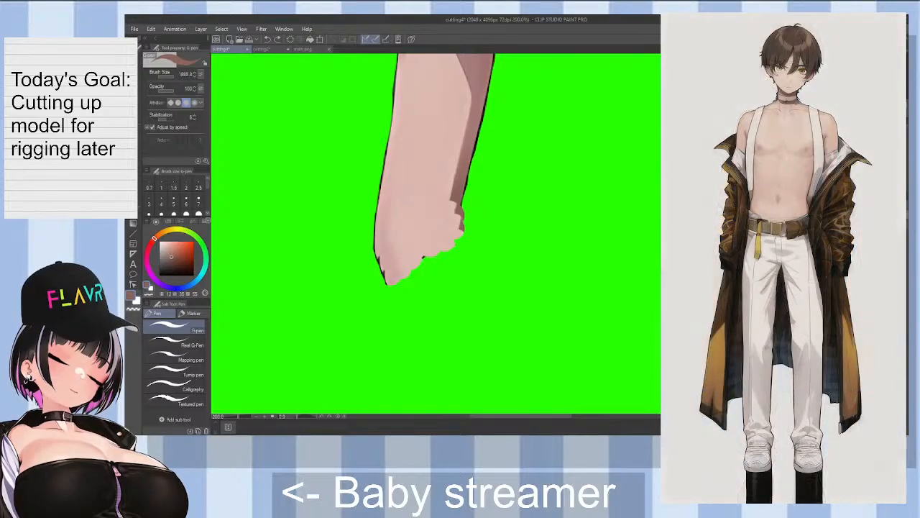
left_click_drag(397, 153, 396, 153)
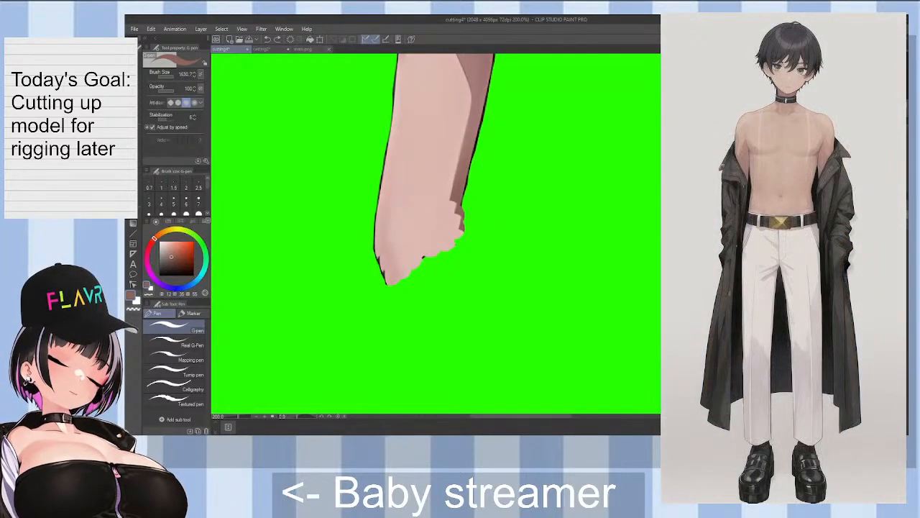
left_click_drag(496, 253, 507, 253)
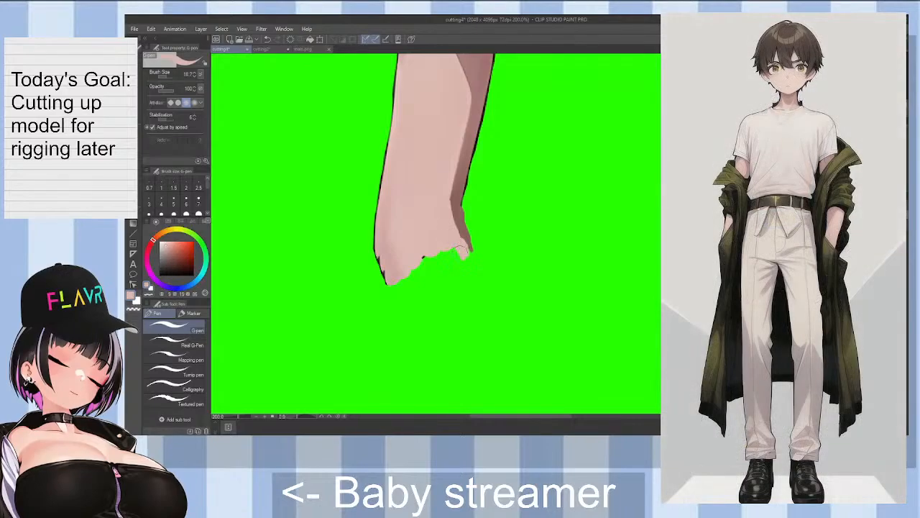
Step: Try to fill out the forearm's ragged lower edge with the G-pen in sampled skin tones
left_click(395, 276, "alt")
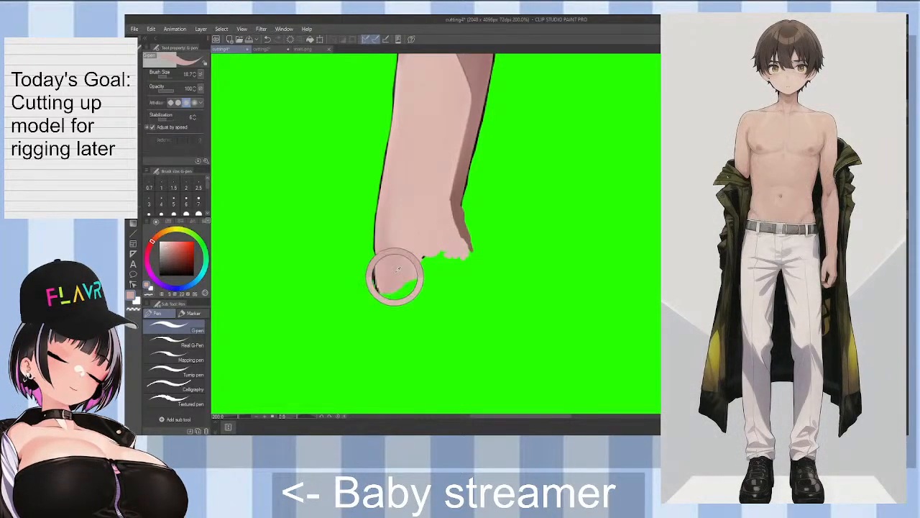
mouse_move(403, 283)
left_mouse_down()
mouse_move(407, 253)
mouse_move(411, 285)
mouse_move(409, 267)
mouse_move(415, 280)
mouse_move(419, 258)
mouse_move(430, 271)
mouse_move(450, 250)
left_mouse_up()
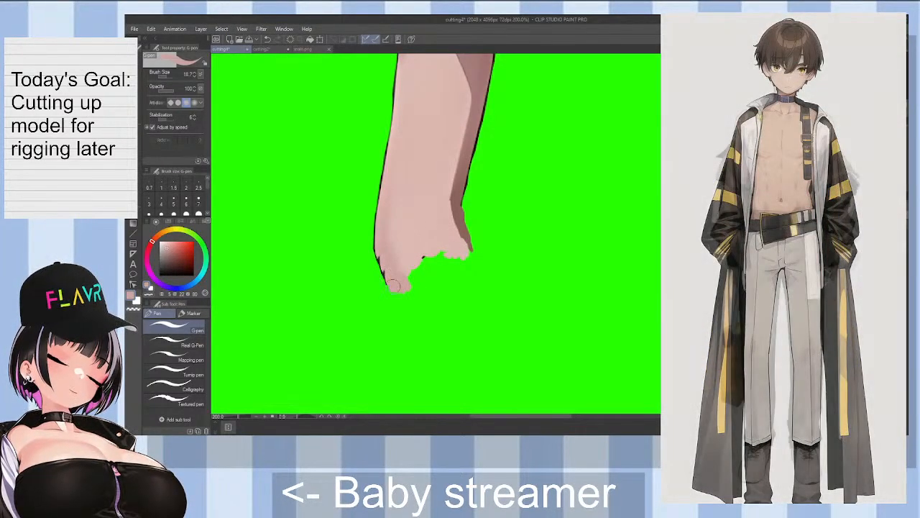
left_click(405, 257, "alt")
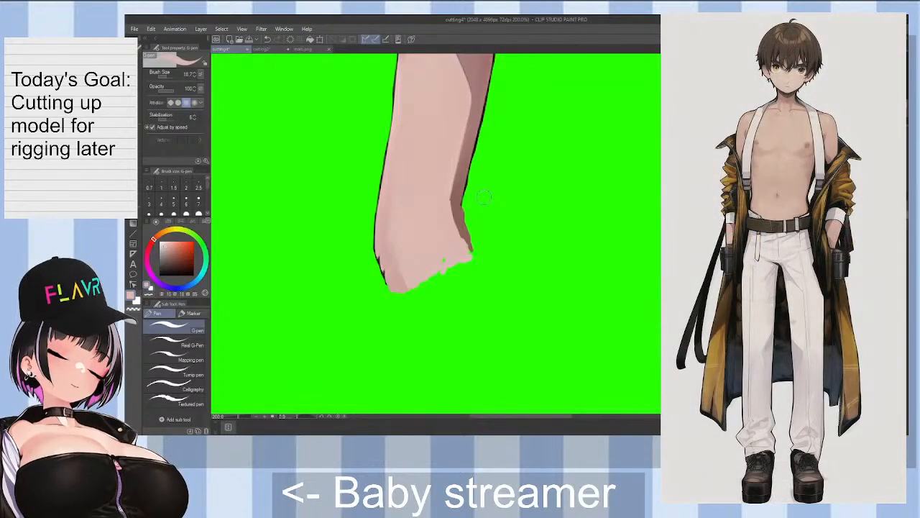
Step: Undo all Copy stamp and G-pen extensions at the forearm's lower end
key("ctrl+z")
key("ctrl+z")
key("ctrl+z")
key("ctrl+z")
key("ctrl+z")
key("ctrl+z")
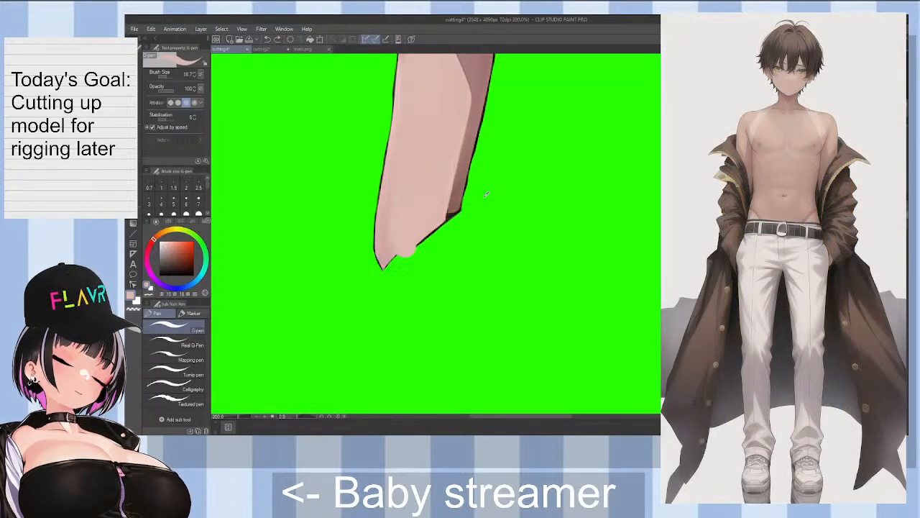
key("ctrl+y")
key("ctrl+y")
key("ctrl+y")
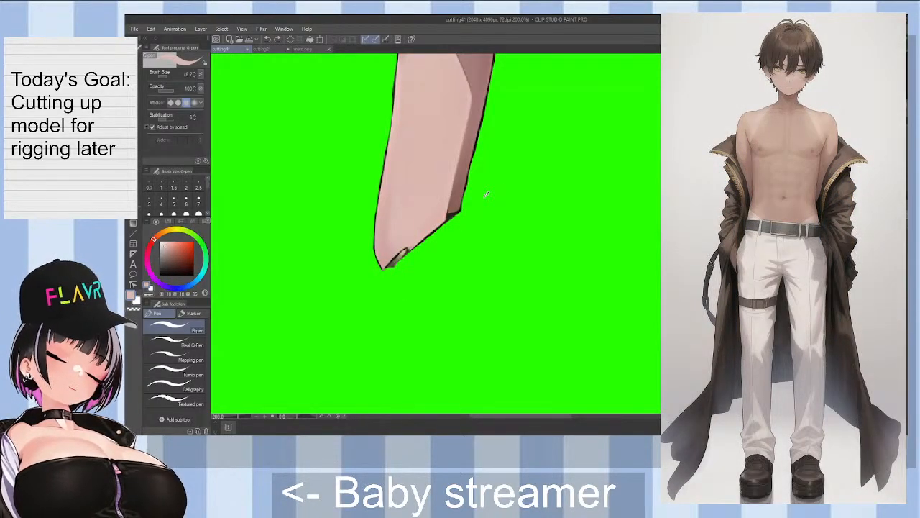
key("ctrl+z")
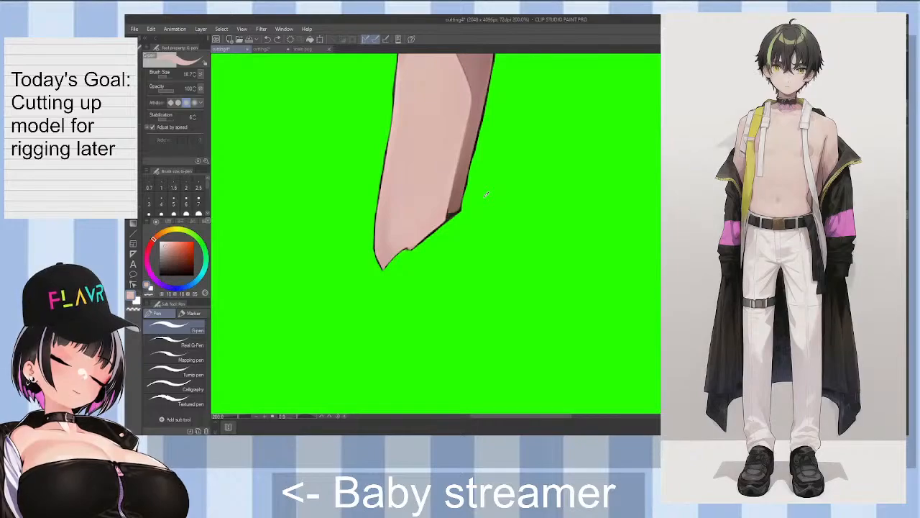
Step: Save the illustration file with the isolated forearm
key("ctrl+s")
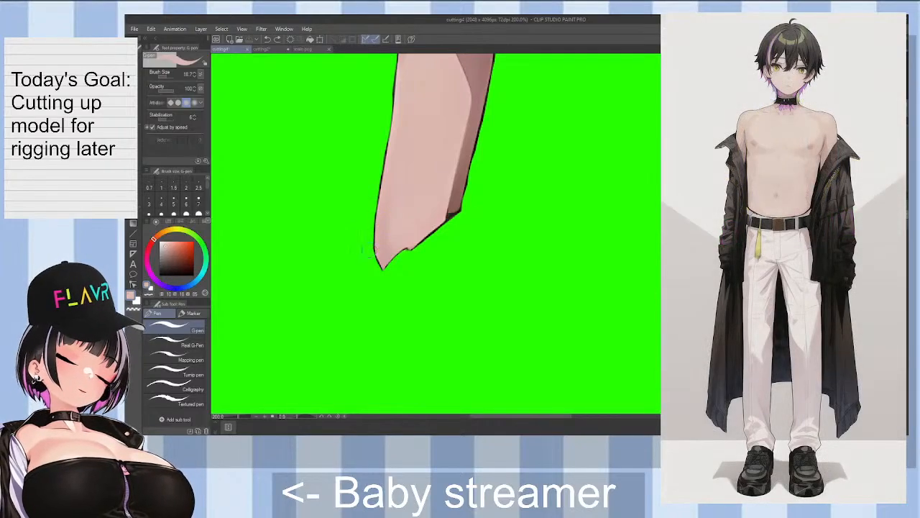
scroll(361, 249, "down", 1)
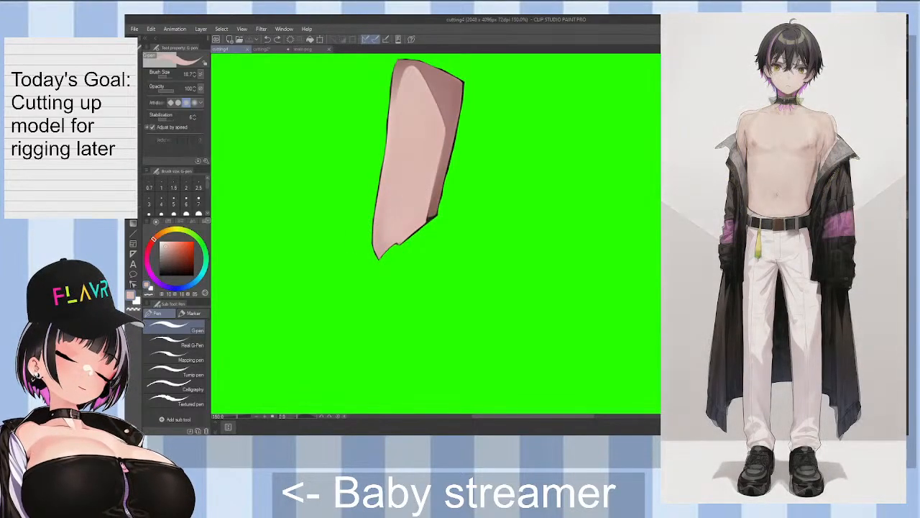
scroll(419, 182, "up", 1)
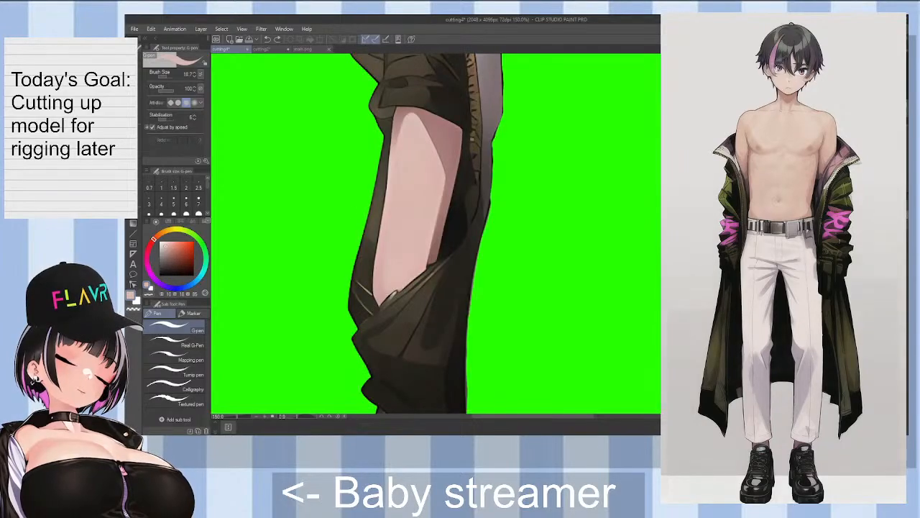
Step: On the coat piece, erase the skin along the lower outer edge of the sleeve opening with the Hard eraser
scroll(406, 170, "up", 1)
key("e")
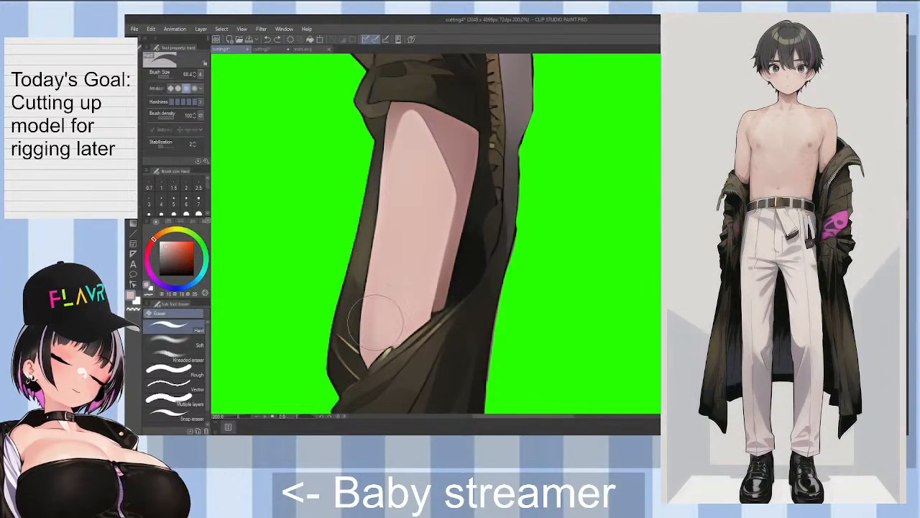
left_click_drag(375, 327, 388, 291)
left_click_drag(370, 330, 388, 216)
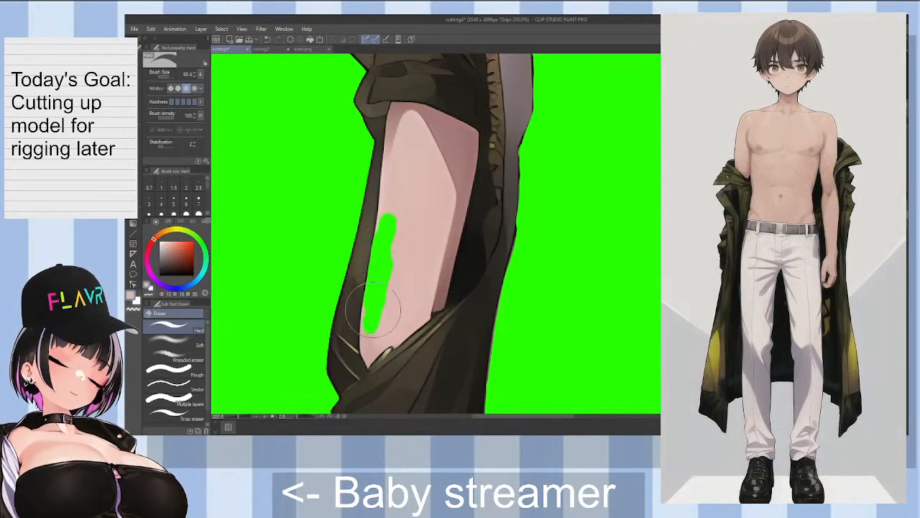
mouse_move(371, 305)
left_mouse_down()
mouse_move(370, 342)
mouse_move(368, 329)
left_mouse_up()
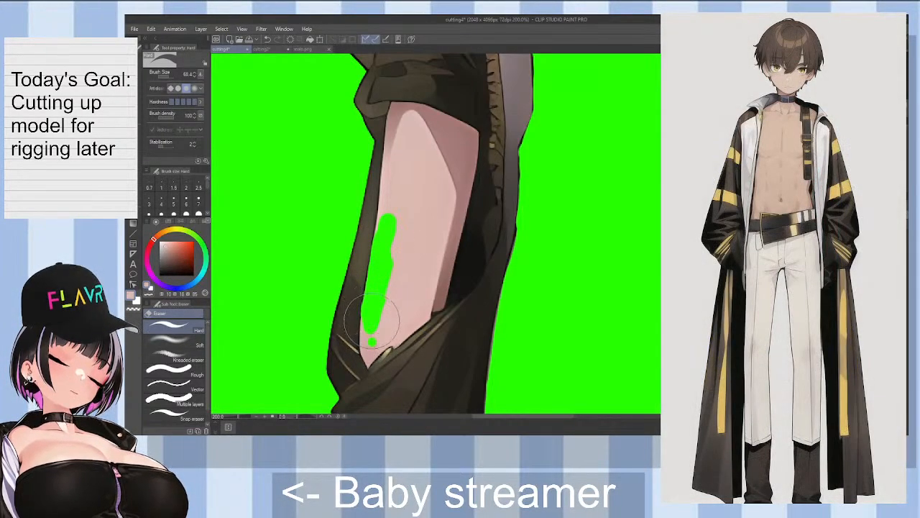
key("ctrl+z")
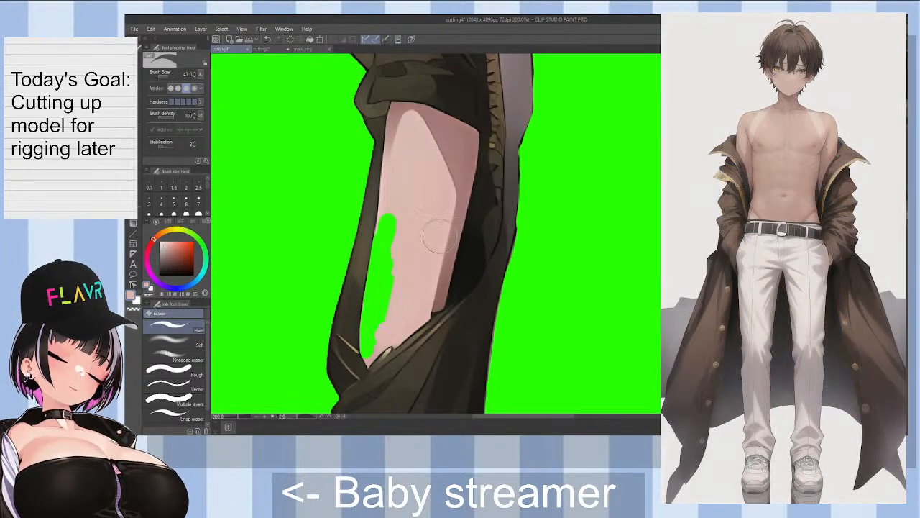
Step: Erase the shaded skin along the lower inner edge of the sleeve opening, undoing the last stroke near the coat fold
mouse_move(437, 237)
left_mouse_down()
mouse_move(447, 277)
mouse_move(466, 201)
mouse_move(445, 286)
left_mouse_up()
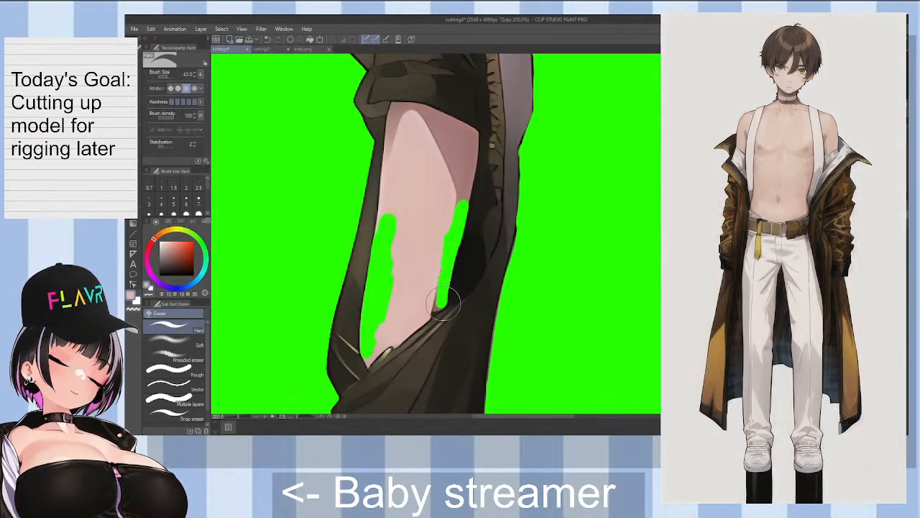
left_click_drag(446, 300, 436, 303)
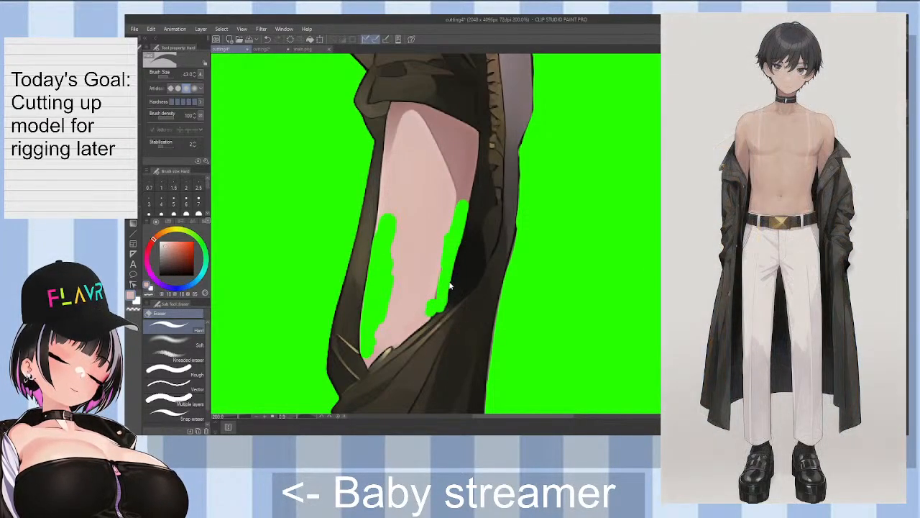
key("ctrl+z")
Step: Erase the skin in the lower inner corner of the sleeve opening, following the edge of the coat fold
key("minus")
key("minus")
key("minus")
key("minus")
key("minus")
key("minus")
key("minus")
key("minus")
key("minus")
key("minus")
key("minus")
key("minus")
key("minus")
key("minus")
key("minus")
key("minus")
key("minus")
key("minus")
key("minus")
key("minus")
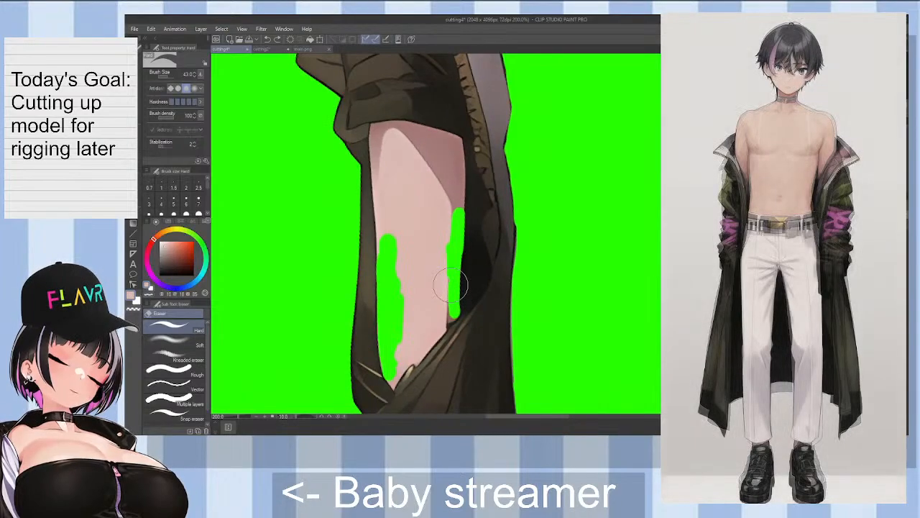
key("minus")
key("minus")
key("minus")
key("minus")
key("minus")
key("minus")
key("minus")
key("minus")
key("minus")
key("minus")
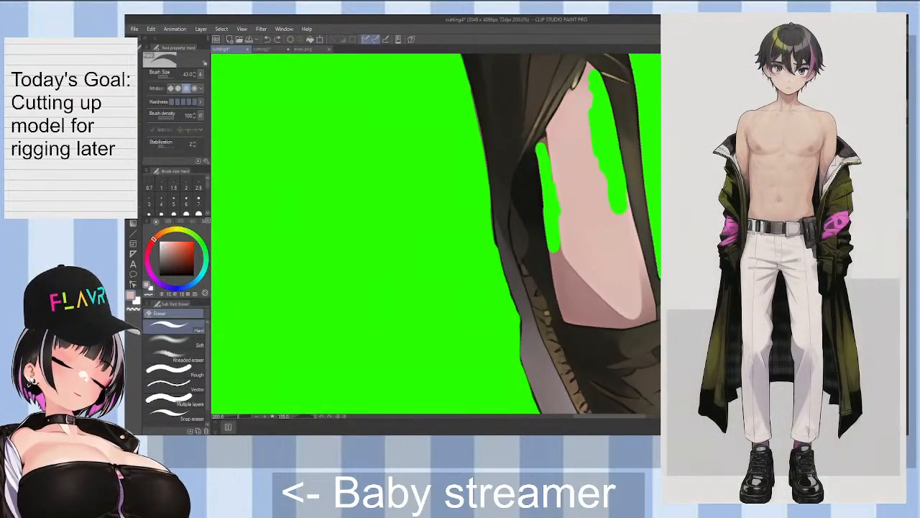
scroll(574, 192, "up", 2)
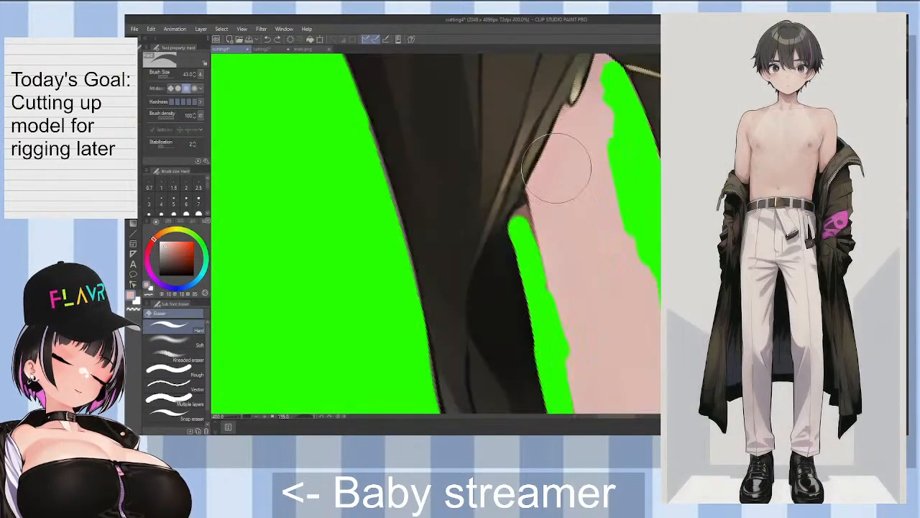
scroll(769, 238, "down", 2)
scroll(658, 216, "up", 2)
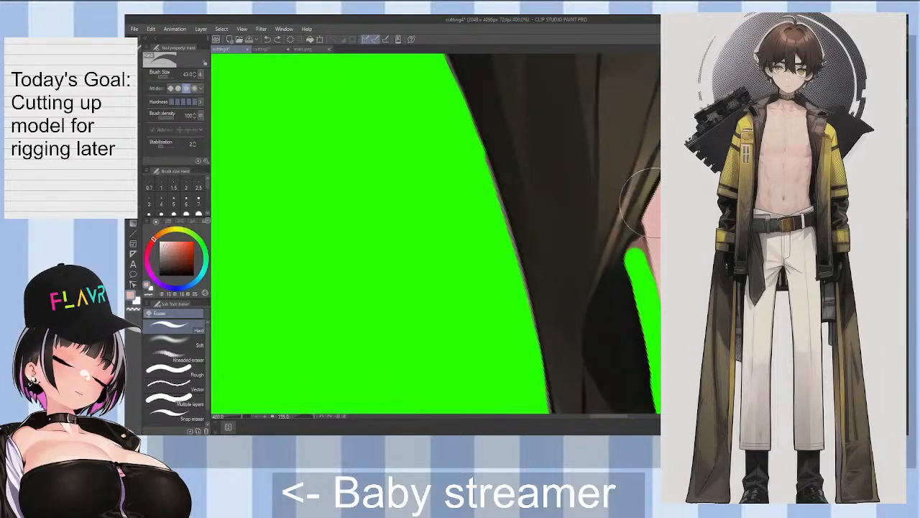
left_click_drag(631, 246, 636, 238)
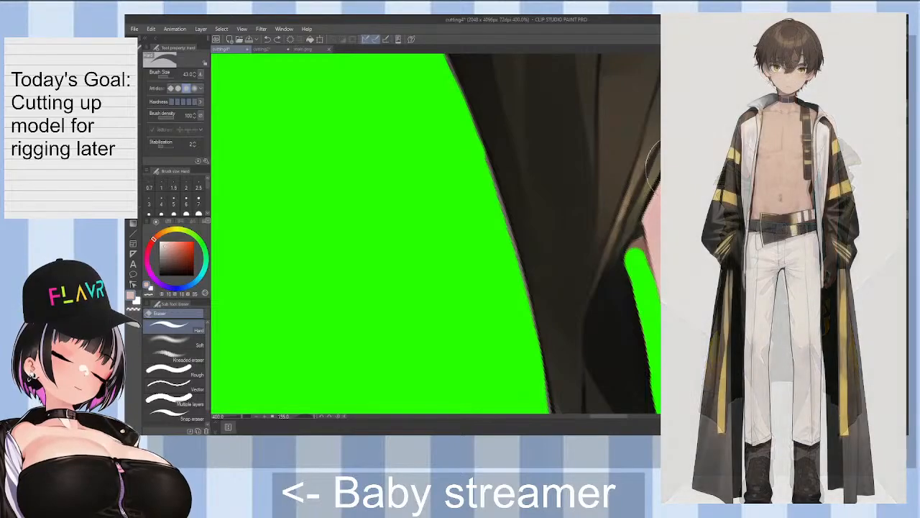
left_click_drag(654, 224, 635, 258)
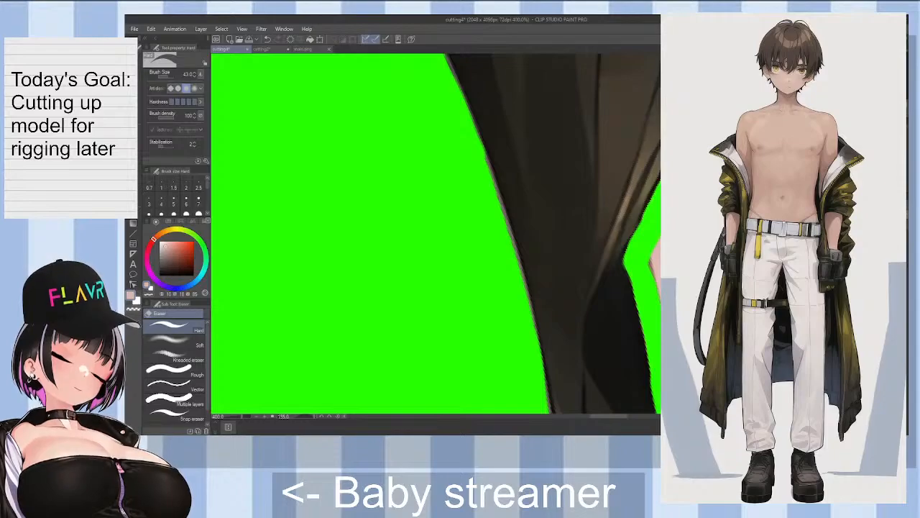
Step: Adjust the eraser size and clear the remaining skin beside the coat fold at the lower end of the opening
key("[")
key("[")
key("[")
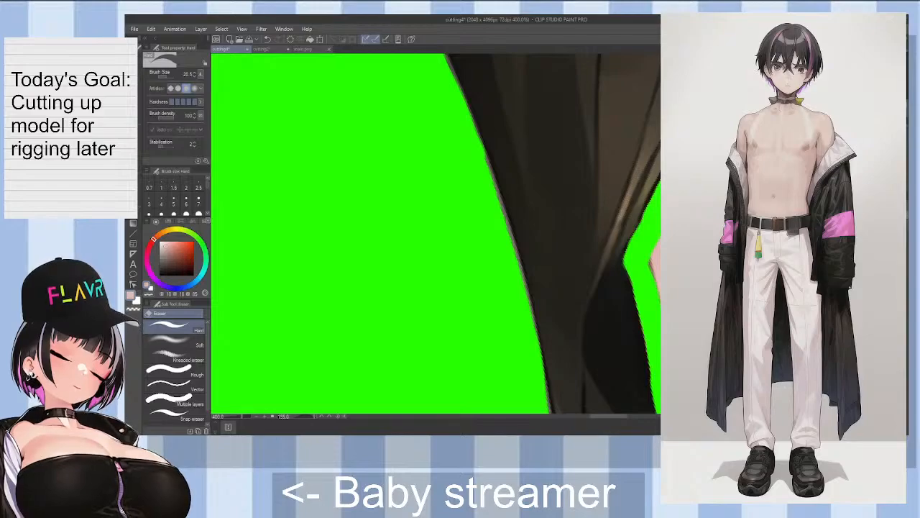
key("bracketright")
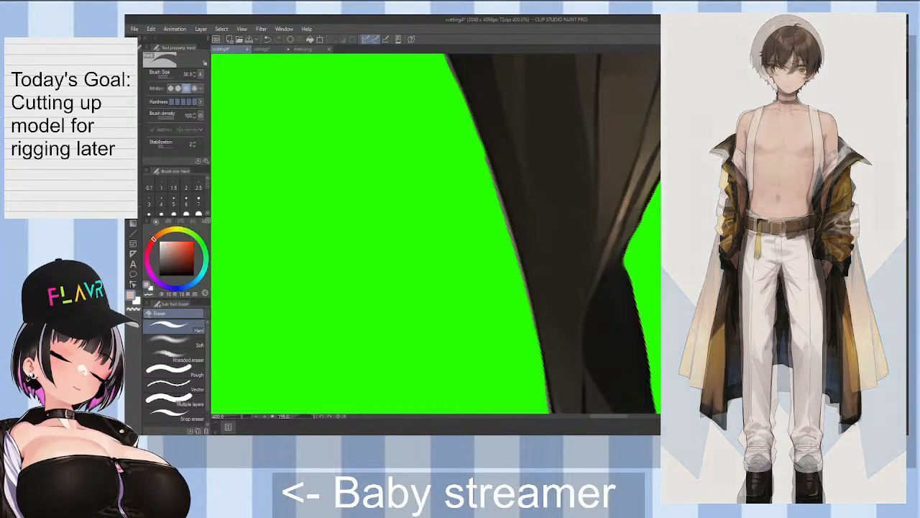
scroll(747, 296, "down", 3)
scroll(733, 296, "up", 1)
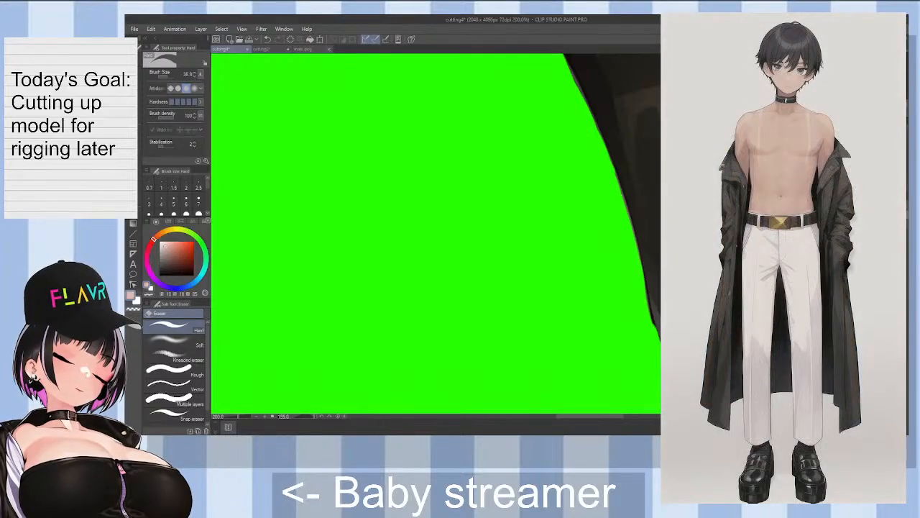
Step: Erase the shaded skin along the upper inner edge of the opening up to its corner, undoing the last stroke
scroll(747, 296, "down", 2)
left_click_drag(600, 417, 611, 418)
scroll(626, 236, "down", 1)
scroll(620, 232, "up", 3)
mouse_move(619, 231)
left_mouse_down()
mouse_move(622, 263)
mouse_move(607, 223)
mouse_move(619, 284)
left_mouse_up()
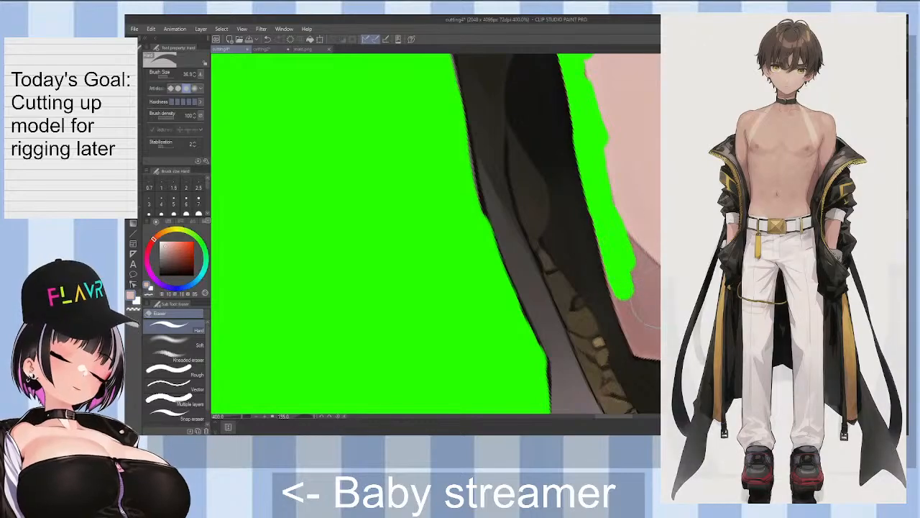
left_click_drag(642, 346, 631, 310)
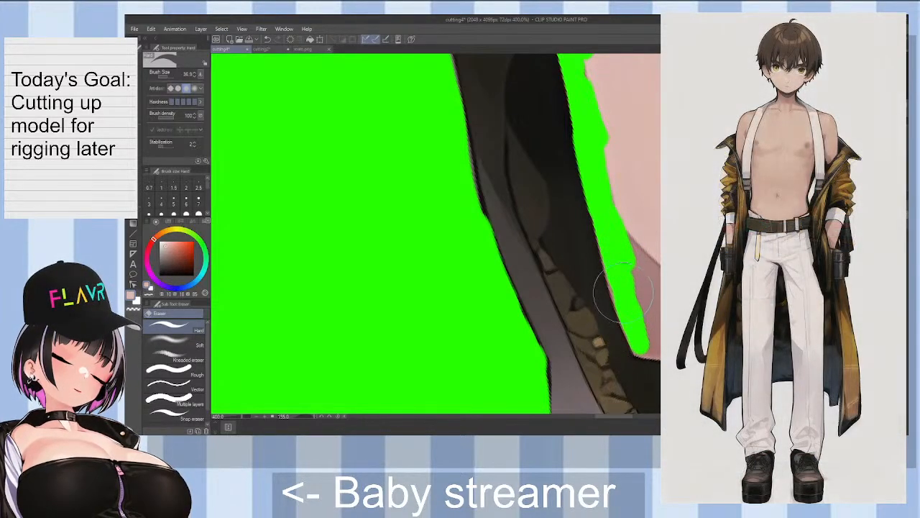
key("ctrl+z")
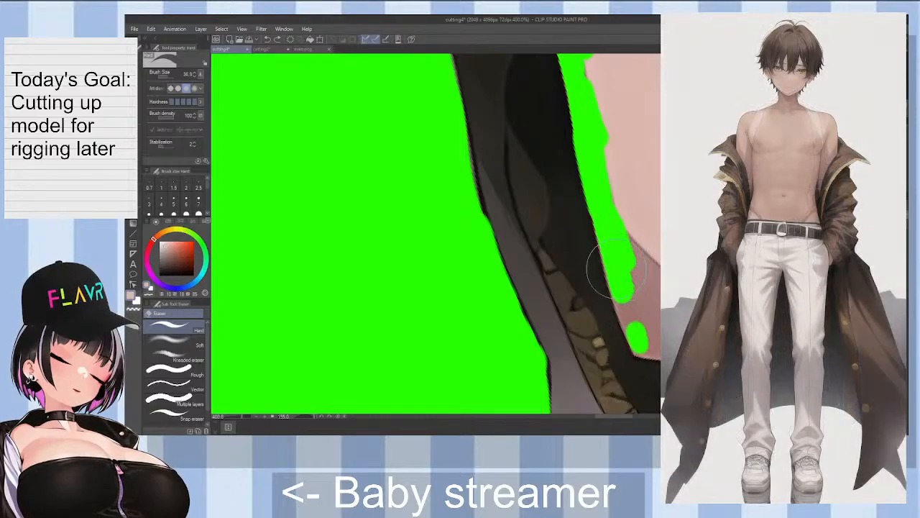
Step: Clear the skin gap just below the upper inner corner of the opening, undoing and redrawing the eraser stroke
left_click_drag(621, 306, 632, 325)
scroll(643, 337, "down", 2)
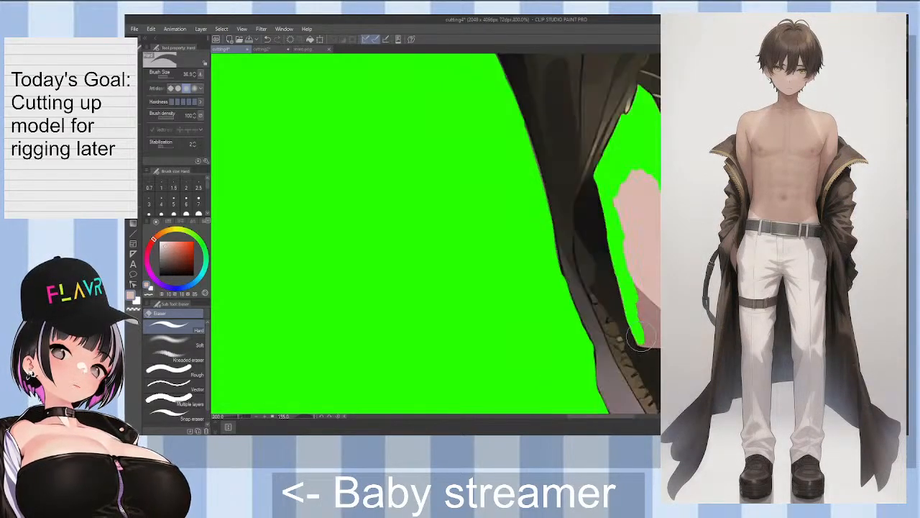
key("ctrl+z")
key("minus")
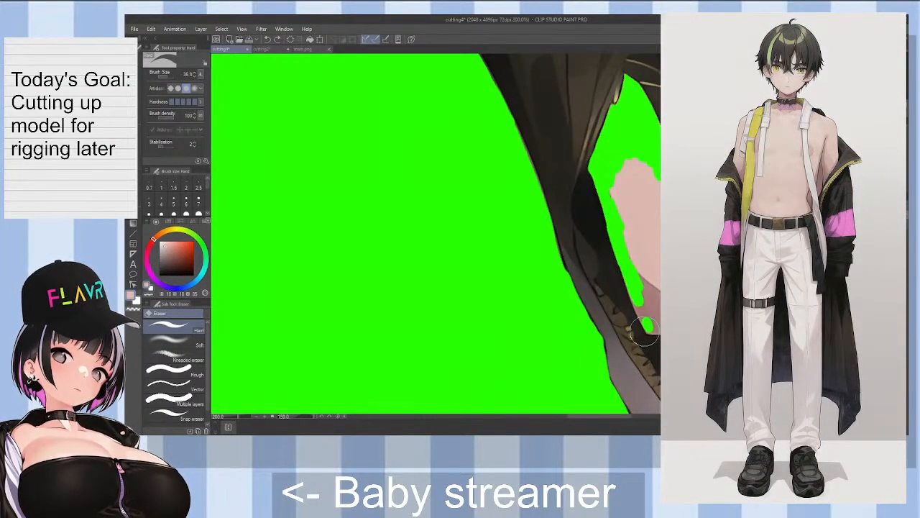
key("asciicircum")
scroll(640, 334, "up", 2)
left_click_drag(634, 335, 621, 306)
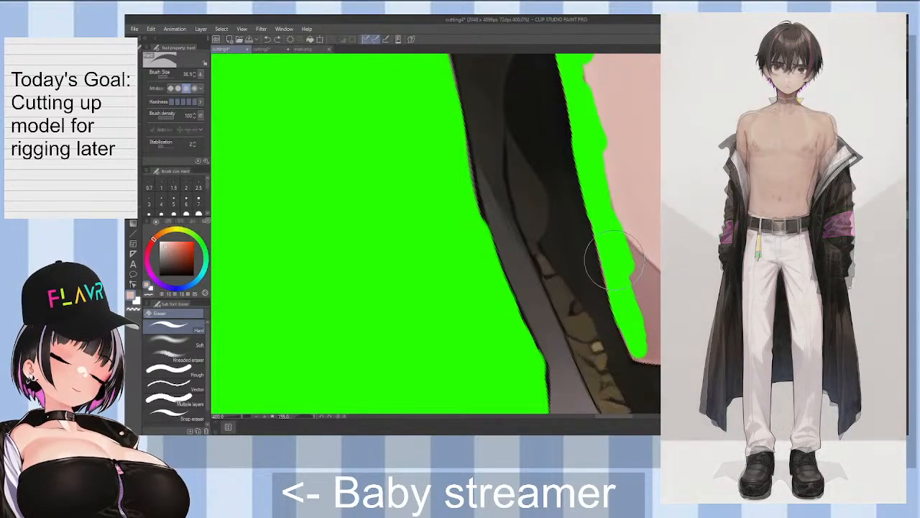
Step: Erase a strip of skin along the upper outer edge of the opening, below the sleeve cuff
key("minus")
key("minus")
key("minus")
key("minus")
key("minus")
key("minus")
key("minus")
key("minus")
key("minus")
key("minus")
key("minus")
key("minus")
key("minus")
key("minus")
key("minus")
key("minus")
key("minus")
key("minus")
key("minus")
key("minus")
key("minus")
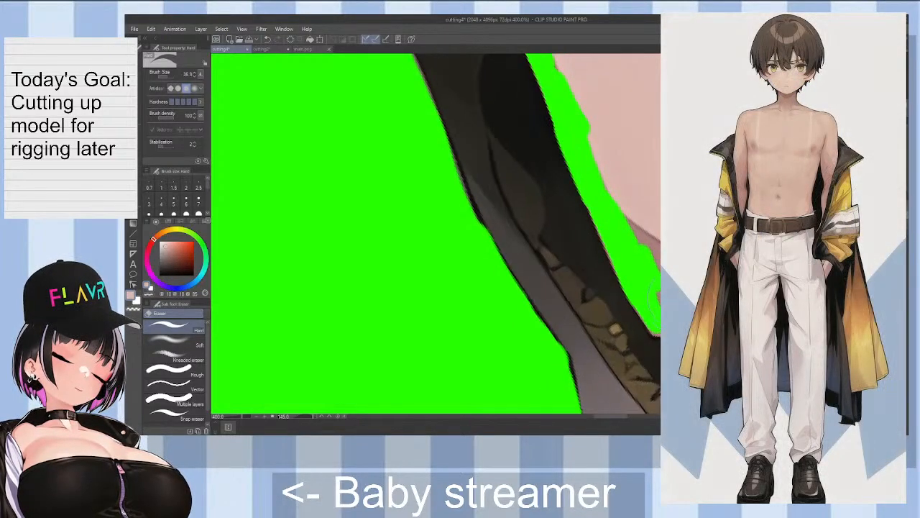
key("minus")
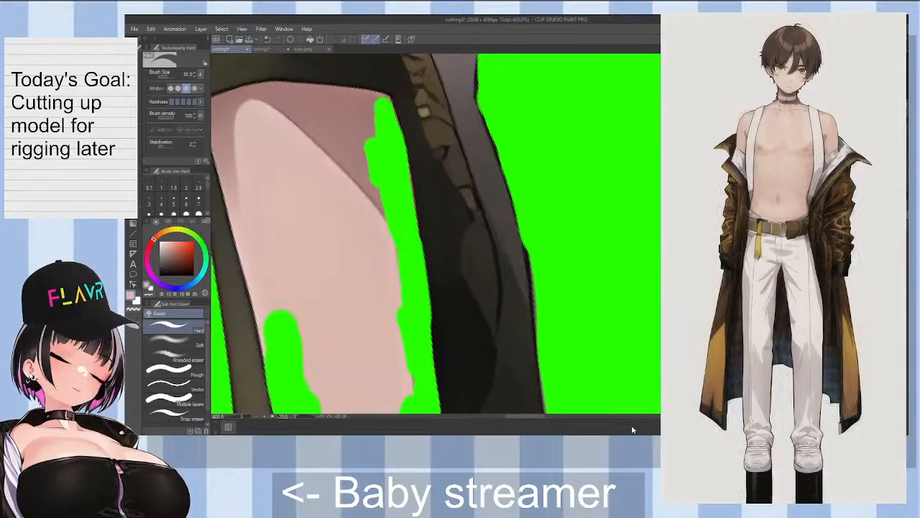
left_click_drag(527, 416, 512, 415)
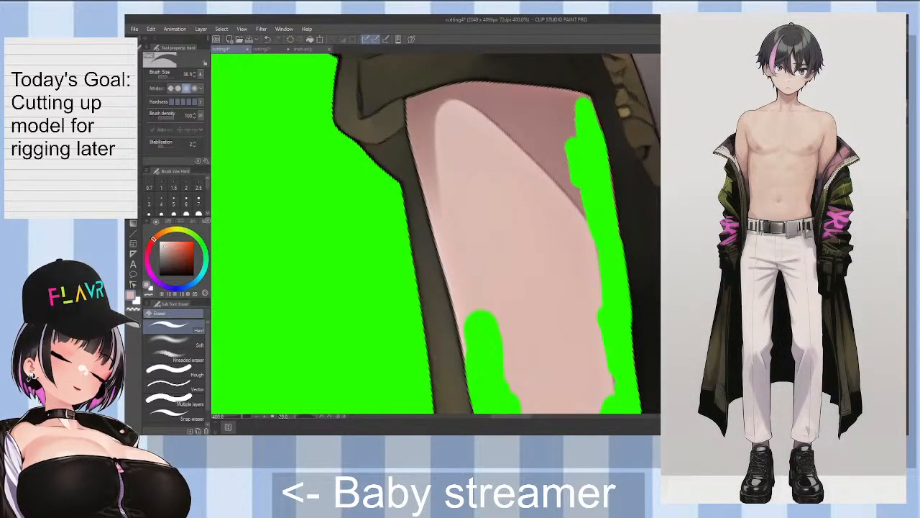
scroll(436, 234, "up", 5)
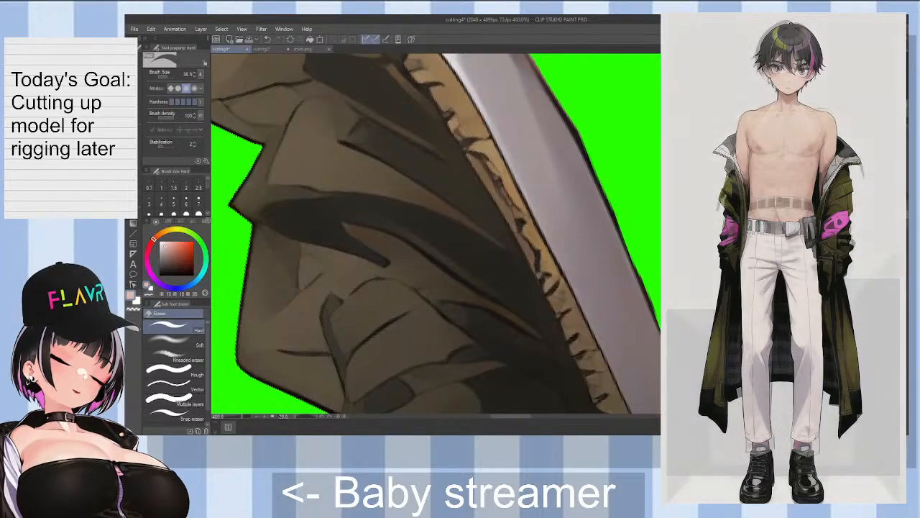
scroll(436, 234, "down", 5)
scroll(435, 233, "up", 1)
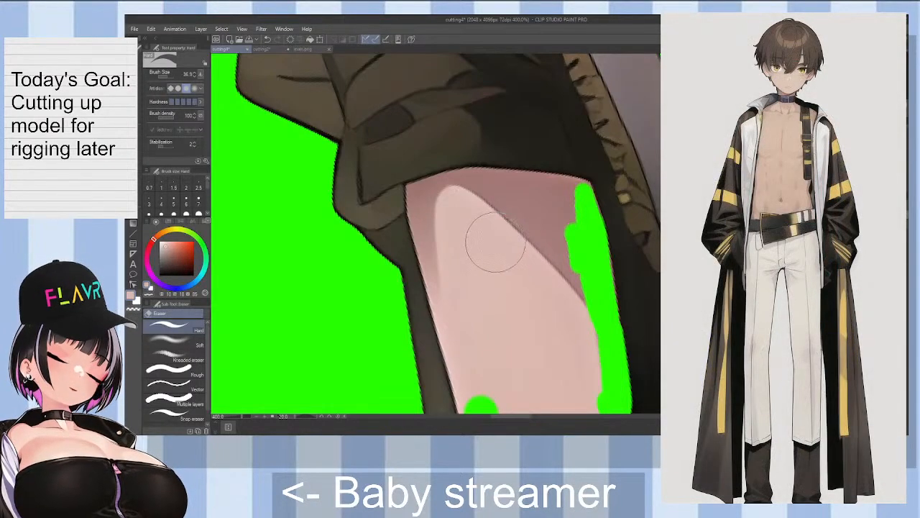
left_click_drag(431, 250, 442, 329)
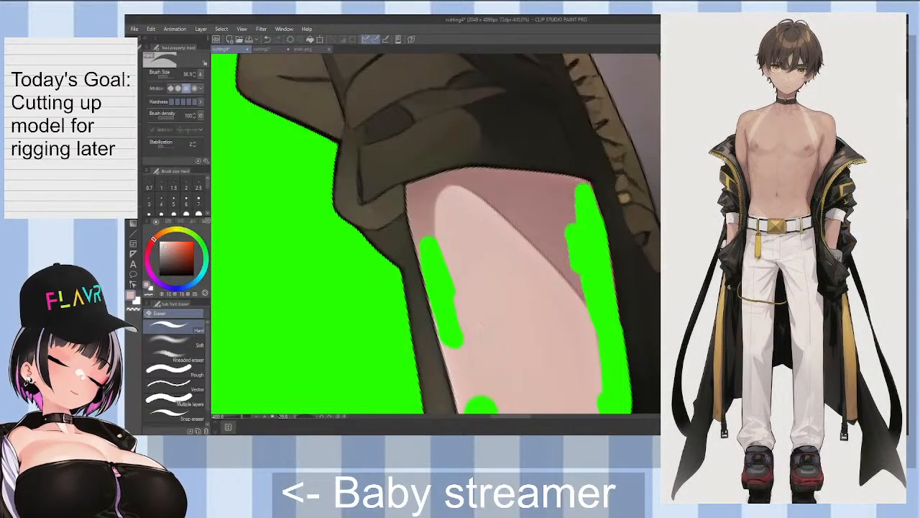
Step: Extend the erased strip down the outer edge to join the cleared lower area, and widen it into the skin
scroll(480, 327, "down", 1)
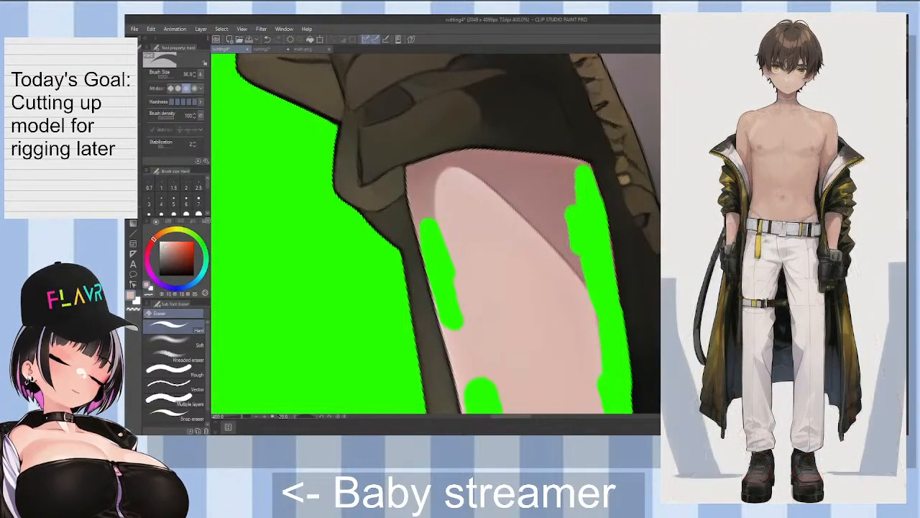
scroll(450, 203, "down", 5)
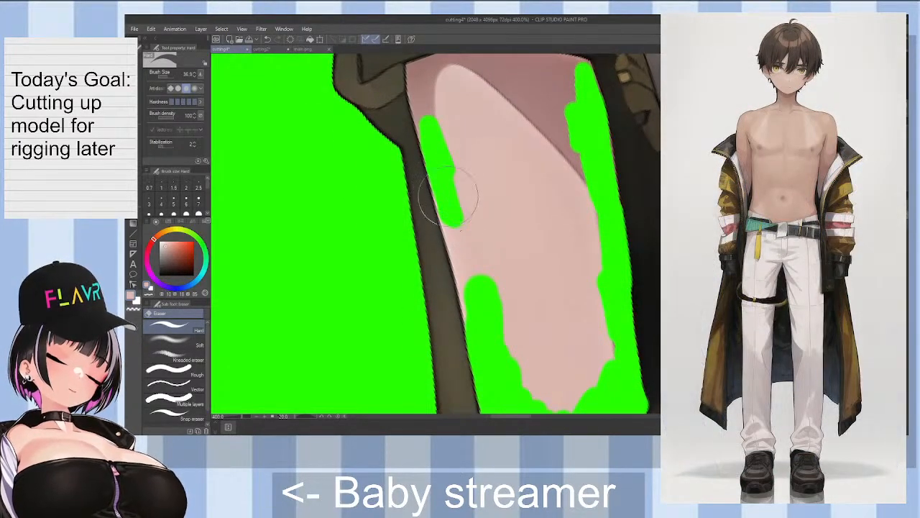
left_click_drag(446, 187, 447, 190)
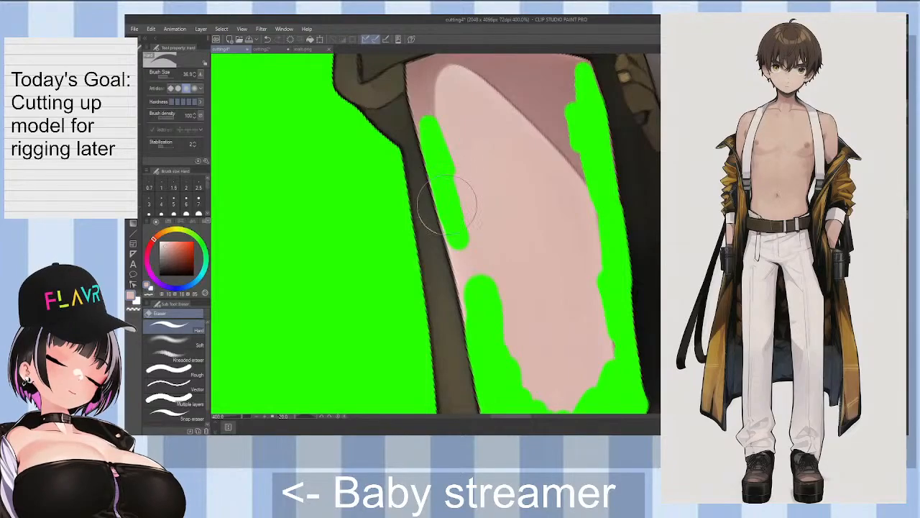
mouse_move(451, 227)
left_mouse_down()
mouse_move(460, 255)
mouse_move(449, 306)
mouse_move(472, 298)
left_mouse_up()
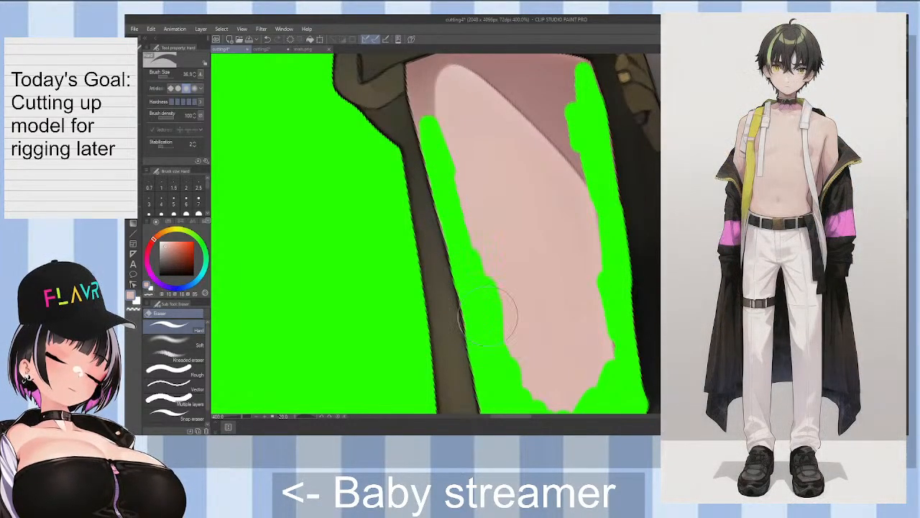
left_click_drag(476, 243, 491, 309)
left_click_drag(512, 356, 521, 374)
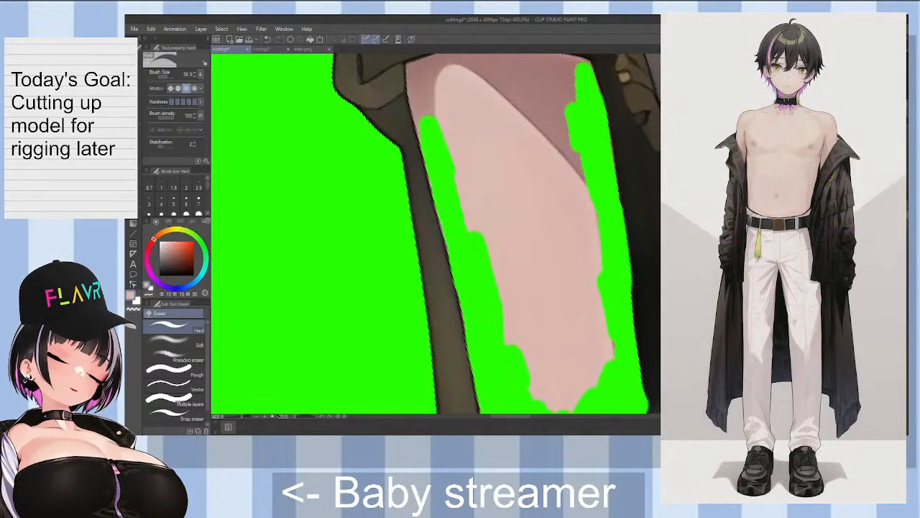
Step: Erase the skin along the sleeve cuff's edge, from the opening's upper outer corner across to the upper inner corner
scroll(475, 237, "up", 2)
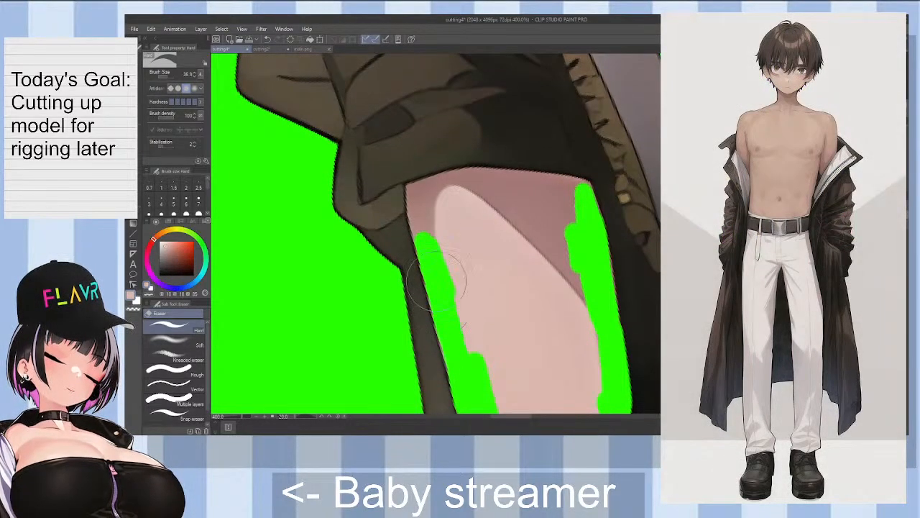
left_click_drag(424, 227, 419, 192)
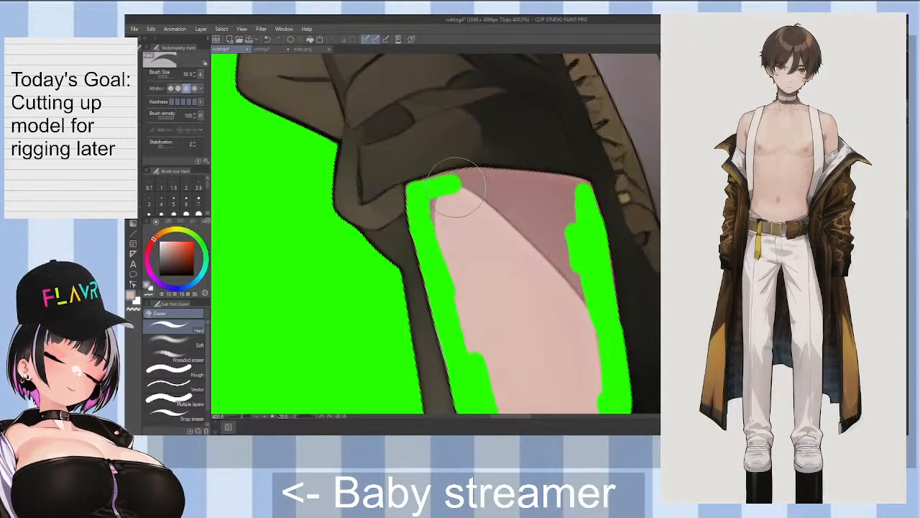
key("minus")
key("minus")
key("minus")
key("minus")
key("minus")
key("minus")
key("minus")
key("minus")
key("minus")
key("minus")
key("minus")
key("minus")
key("minus")
key("minus")
key("minus")
key("minus")
key("minus")
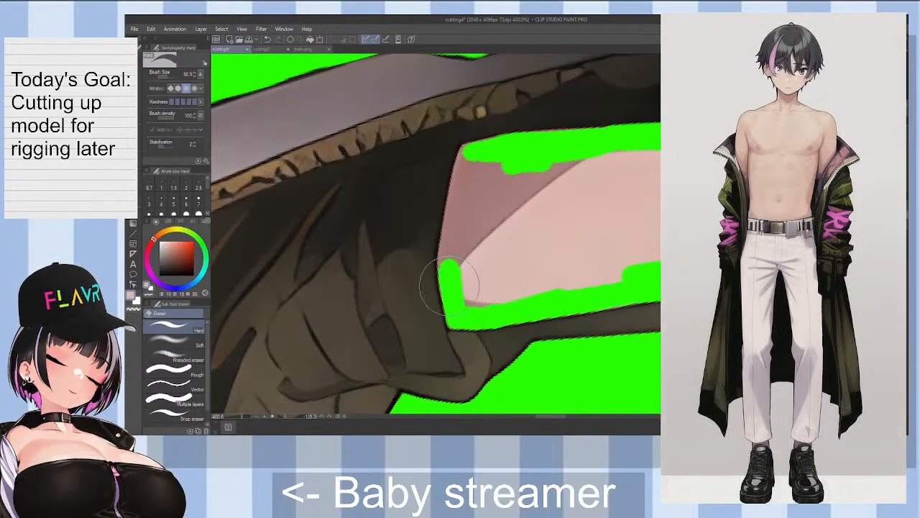
left_click_drag(449, 284, 453, 248)
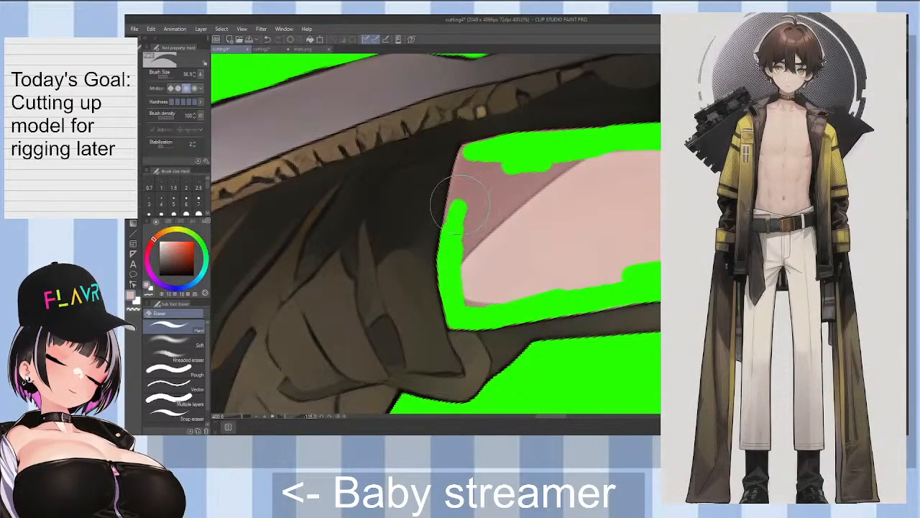
left_click_drag(463, 188, 471, 162)
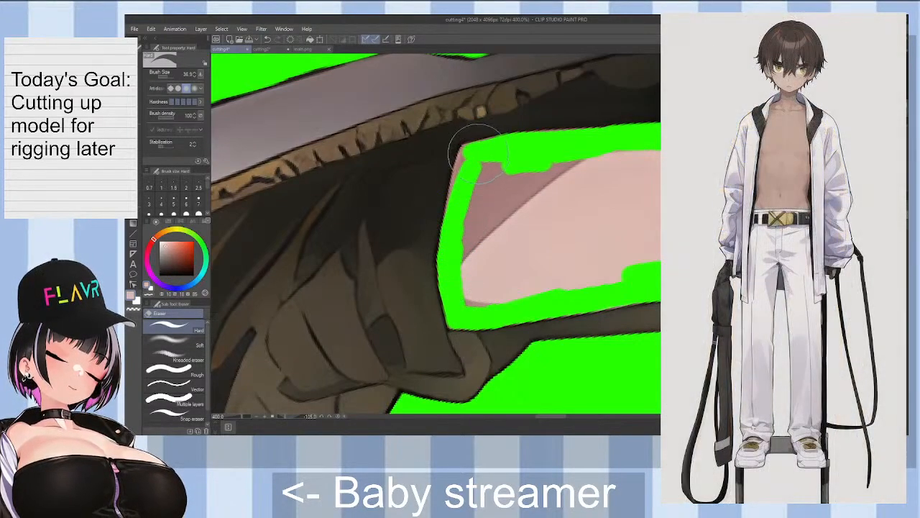
Step: Widen the erased band into the remaining skin along the cuff edge and the opening's inner edge
mouse_move(474, 155)
left_mouse_down()
mouse_move(457, 206)
mouse_move(489, 156)
mouse_move(487, 180)
mouse_move(491, 163)
mouse_move(501, 173)
mouse_move(483, 194)
mouse_move(472, 259)
mouse_move(486, 287)
left_mouse_up()
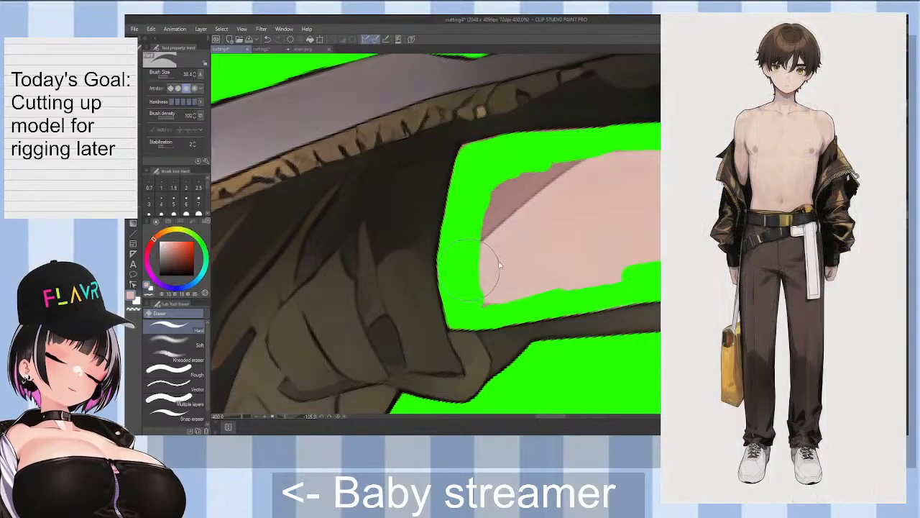
left_click_drag(514, 183, 496, 201)
left_click_drag(575, 171, 655, 171)
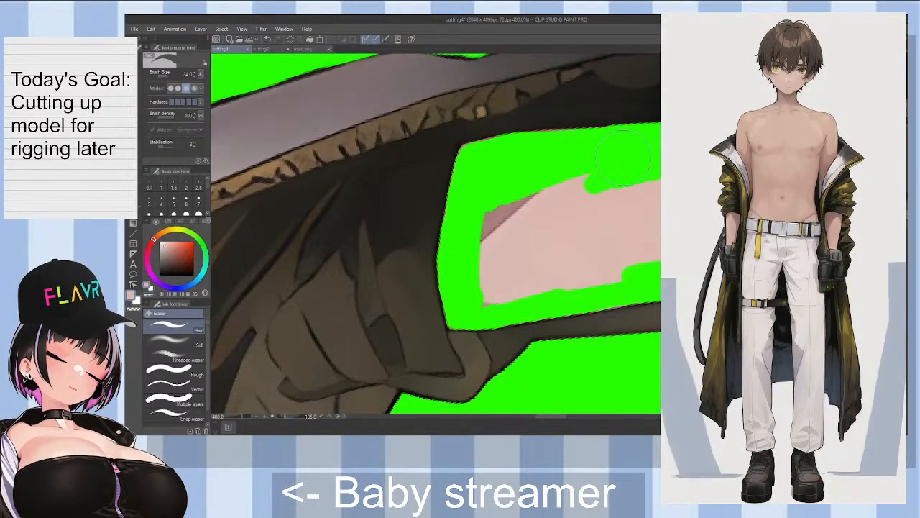
Step: Lasso the remaining forearm skin inside the sleeve opening, delete it and clear the selection
scroll(654, 216, "down", 2)
key("m")
left_click_drag(656, 187, 575, 212)
left_click_drag(640, 253, 655, 188)
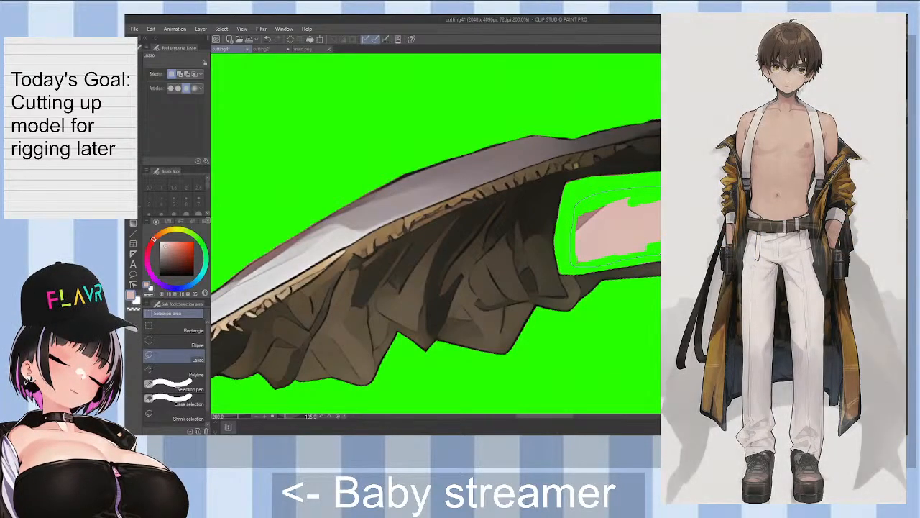
key("Delete")
key("ctrl+d")
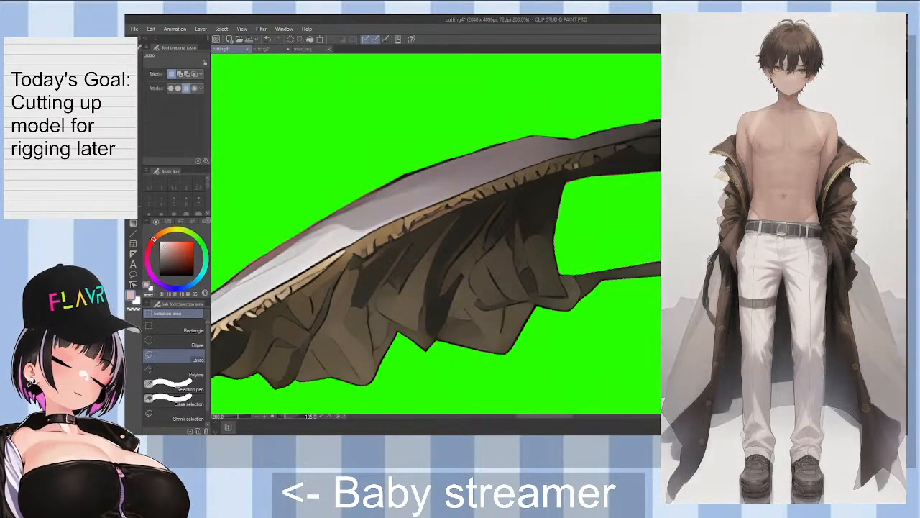
Step: Erase the leftover skin fringe along the opening's inner edge up to the cuff corner, undoing the last stroke
scroll(769, 249, "up", 2)
key("asciicircum")
key("asciicircum")
key("asciicircum")
key("asciicircum")
key("asciicircum")
key("asciicircum")
key("asciicircum")
key("asciicircum")
key("asciicircum")
key("asciicircum")
key("asciicircum")
key("asciicircum")
key("asciicircum")
key("asciicircum")
key("asciicircum")
key("asciicircum")
key("asciicircum")
key("asciicircum")
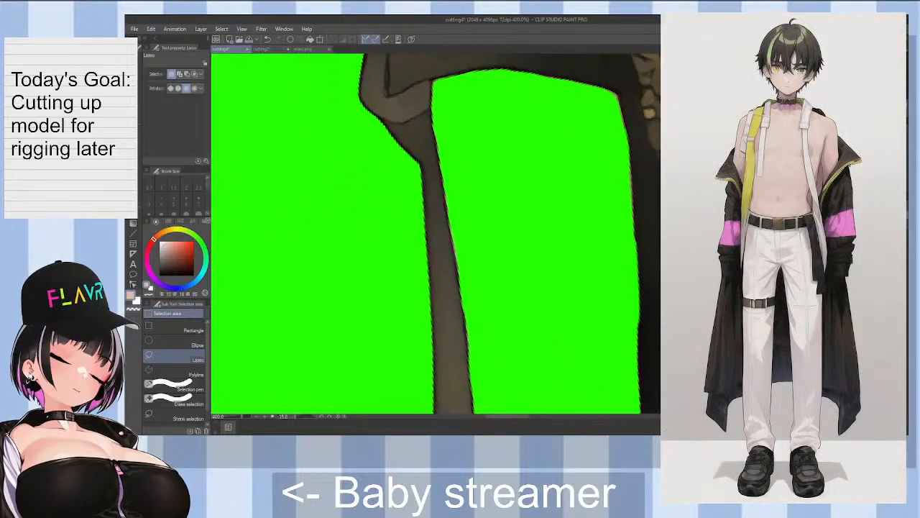
key("e")
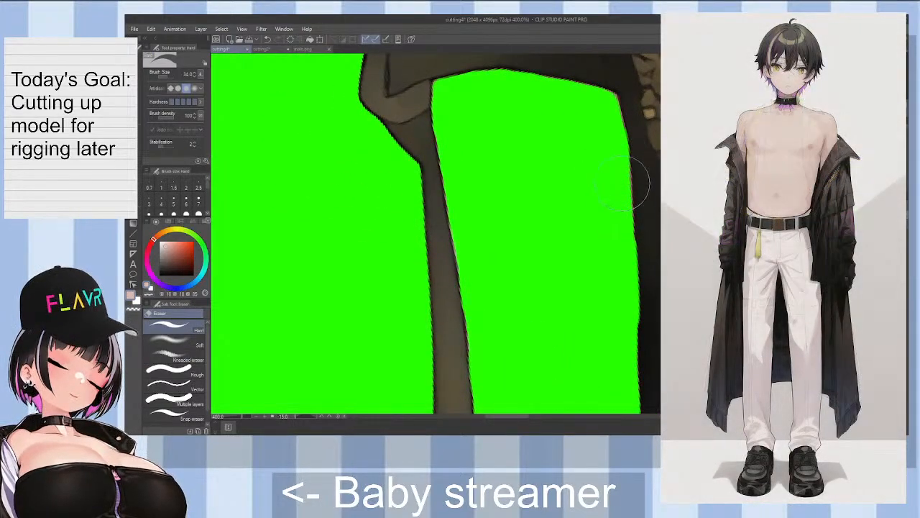
key("minus")
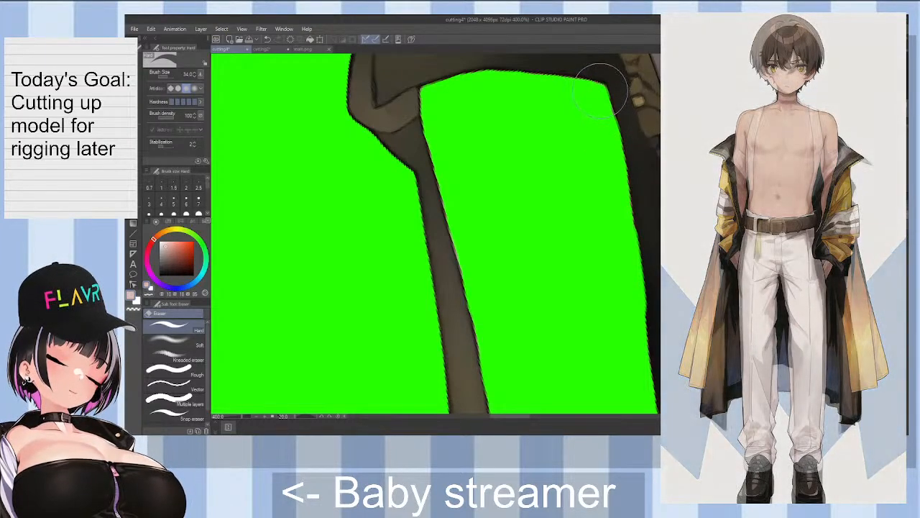
key("ctrl+z")
Step: Check the cleared sleeve opening's edges for leftover skin and save the file
key("minus")
key("minus")
key("minus")
key("minus")
key("minus")
key("minus")
key("minus")
key("minus")
key("minus")
key("minus")
key("minus")
key("minus")
key("minus")
key("minus")
key("minus")
key("minus")
key("minus")
key("minus")
key("minus")
key("minus")
key("minus")
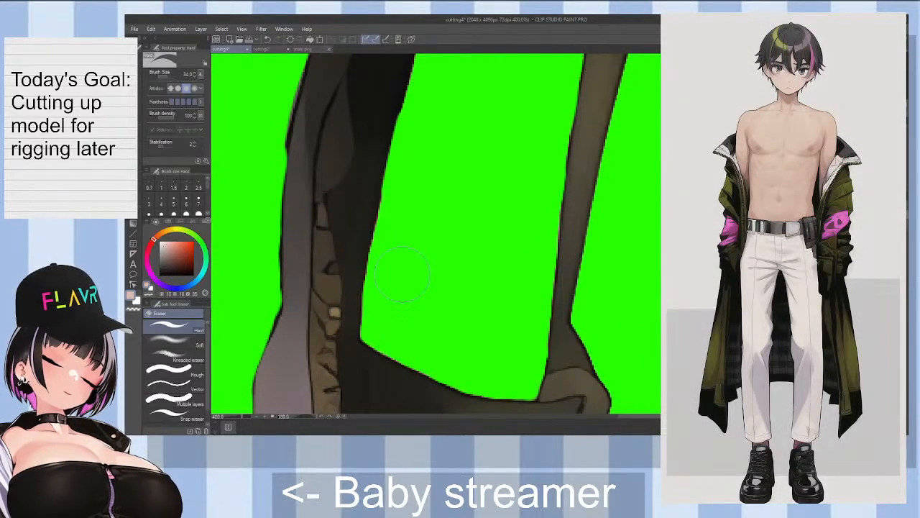
scroll(403, 273, "down", 3)
scroll(512, 184, "up", 3)
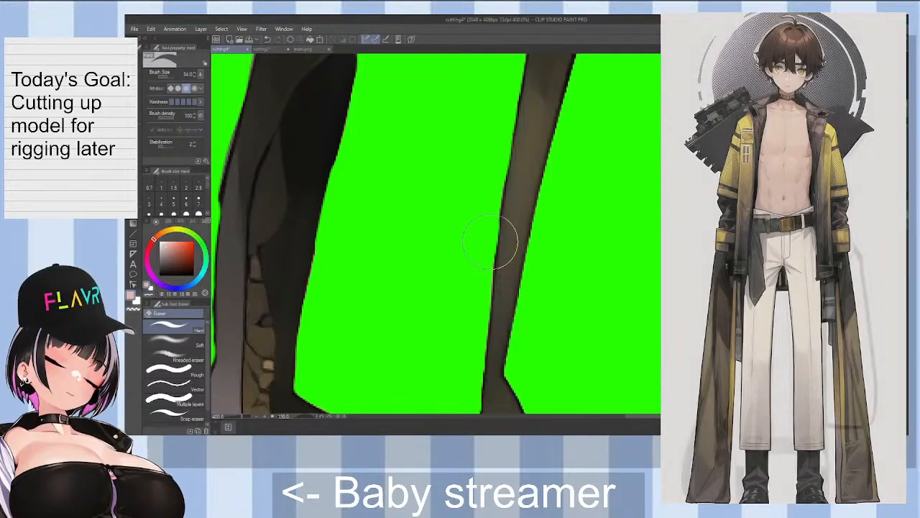
scroll(490, 243, "up", 3)
scroll(490, 244, "down", 7)
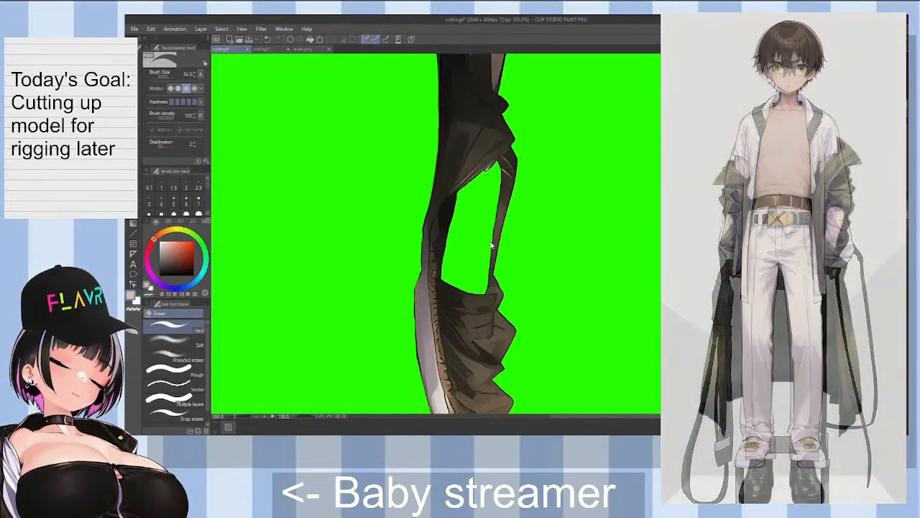
key("ctrl+s")
Step: Review the upright coat piece from the sleeve and its cleared opening down to the hem
key("asciicircum")
key("asciicircum")
key("asciicircum")
key("asciicircum")
key("asciicircum")
key("asciicircum")
key("asciicircum")
key("asciicircum")
key("asciicircum")
key("asciicircum")
key("asciicircum")
key("asciicircum")
key("asciicircum")
key("asciicircum")
key("asciicircum")
key("asciicircum")
key("asciicircum")
key("asciicircum")
key("asciicircum")
key("asciicircum")
key("asciicircum")
key("asciicircum")
key("asciicircum")
key("asciicircum")
key("asciicircum")
key("asciicircum")
key("asciicircum")
key("asciicircum")
key("asciicircum")
key("asciicircum")
key("asciicircum")
key("asciicircum")
key("asciicircum")
key("asciicircum")
key("asciicircum")
key("asciicircum")
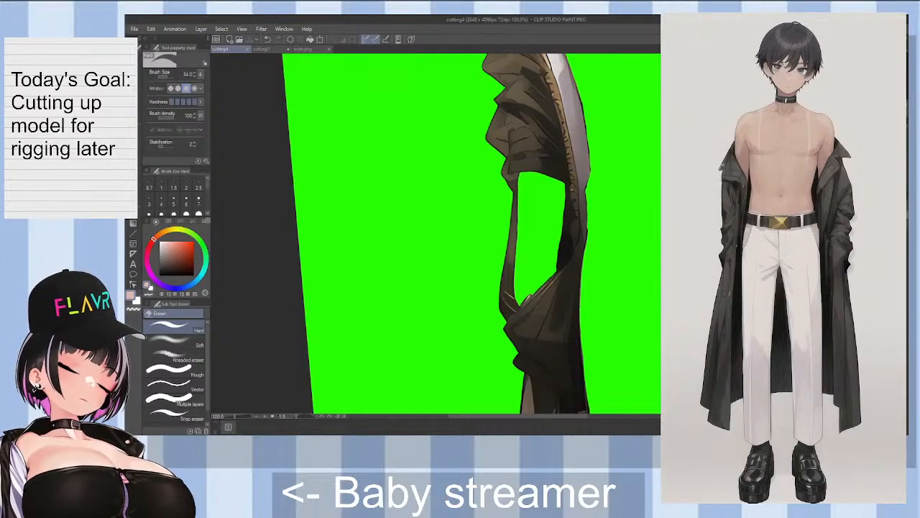
scroll(535, 234, "up", 2)
key("asciicircum")
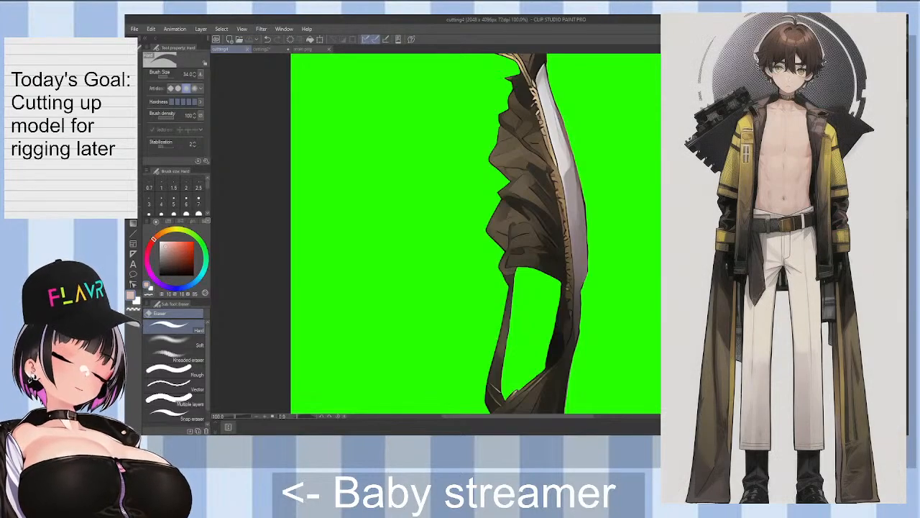
scroll(474, 234, "down", 4)
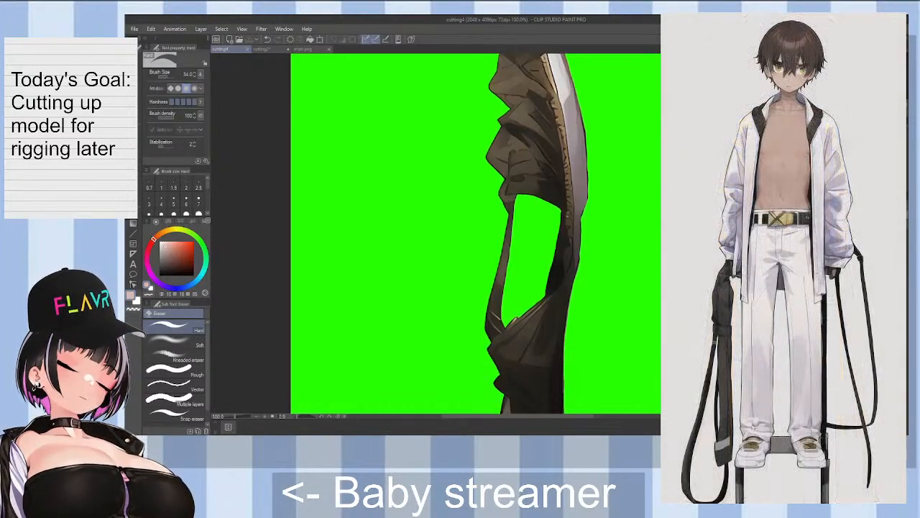
scroll(475, 233, "down", 4)
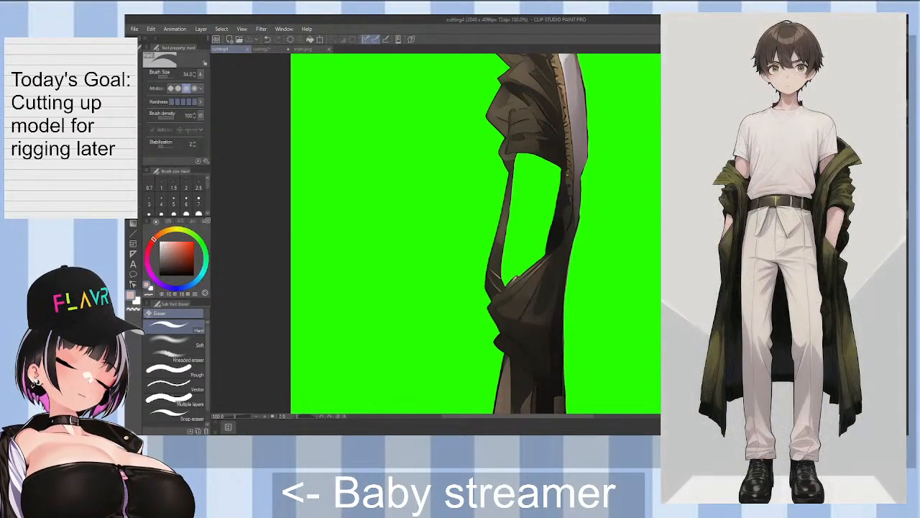
scroll(475, 233, "down", 6)
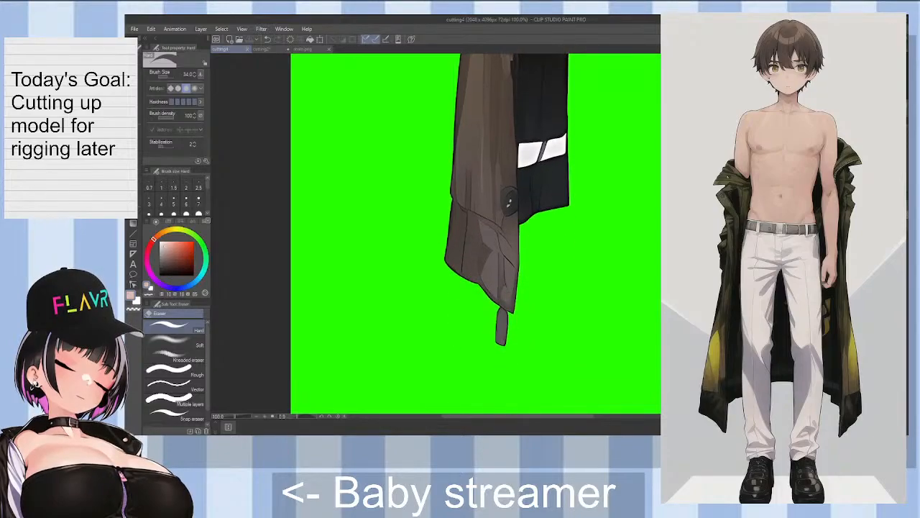
scroll(474, 234, "up", 10)
scroll(560, 310, "up", 4)
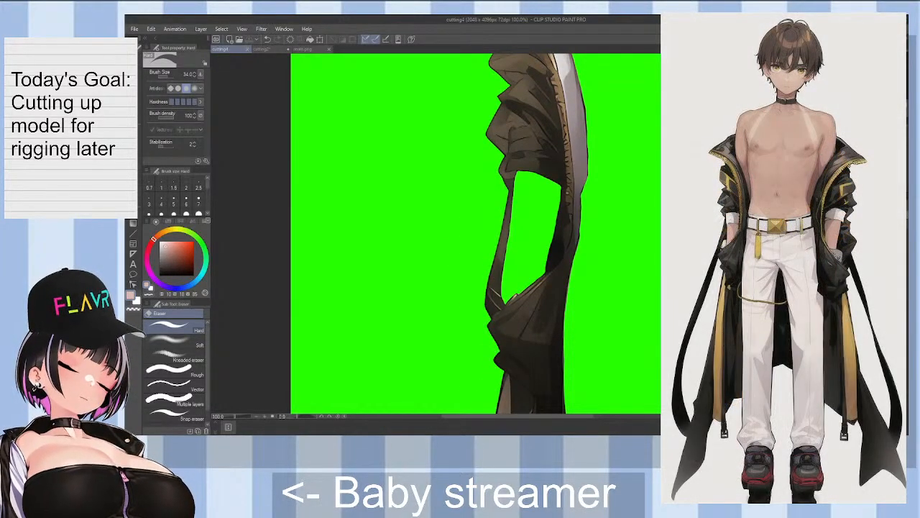
left_click_drag(536, 237, 536, 238)
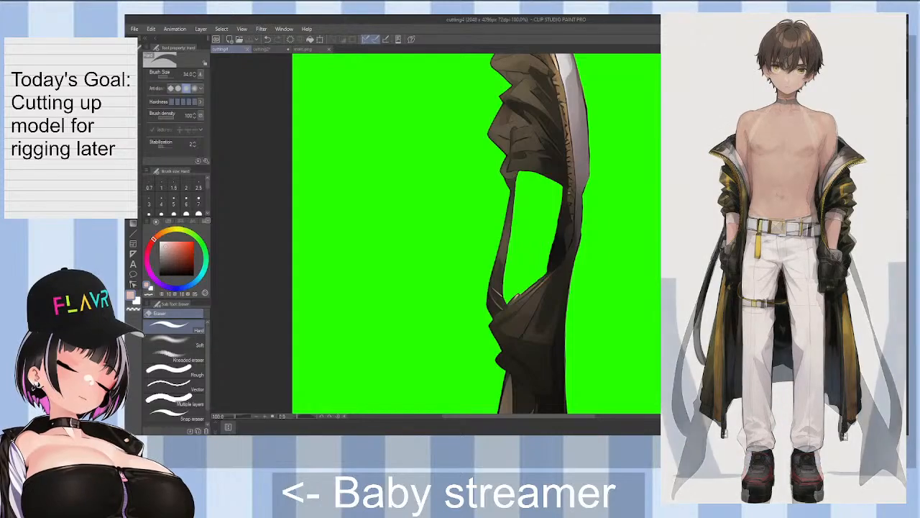
Step: Show the forearm and the rest of the character again together with the coat piece
scroll(535, 252, "down", 3)
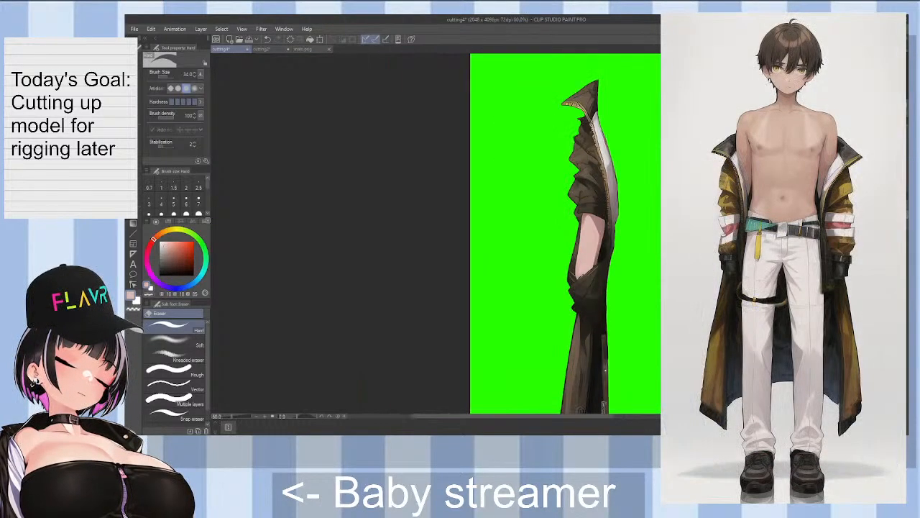
scroll(620, 237, "down", 3)
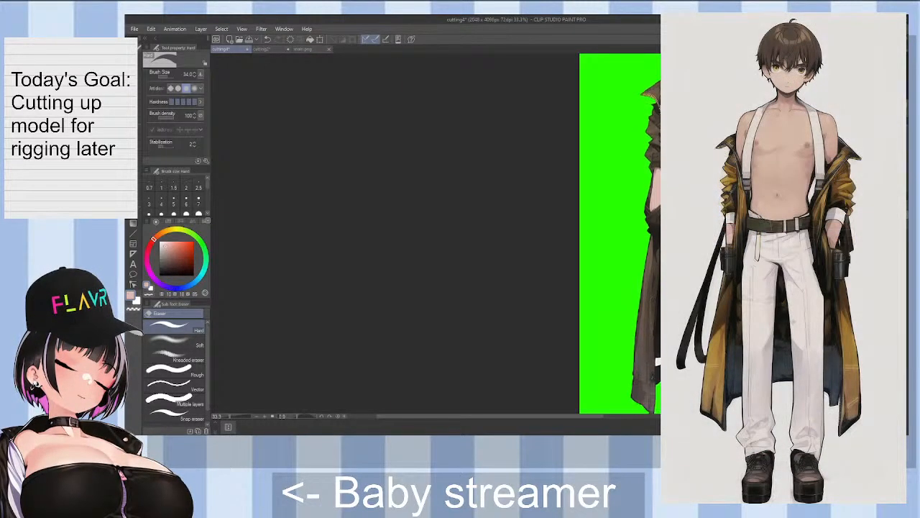
left_click_drag(596, 417, 633, 422)
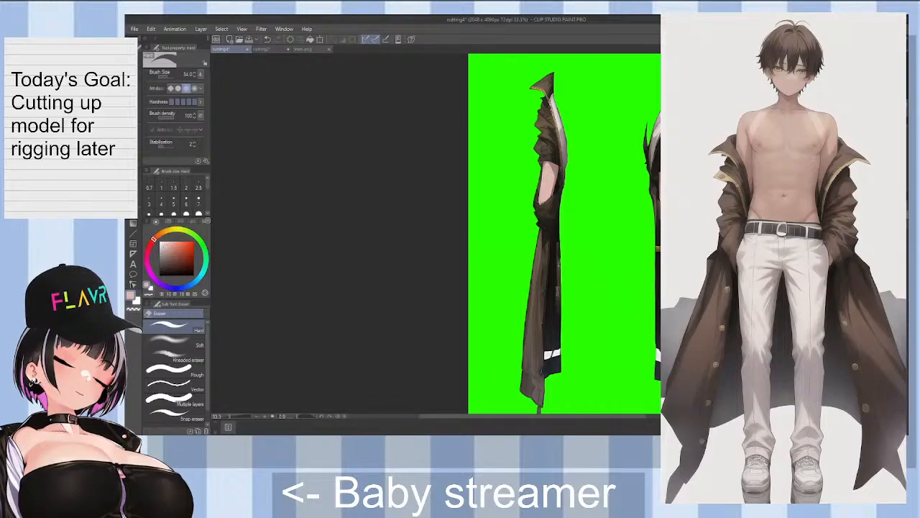
scroll(565, 234, "down", 2)
scroll(564, 234, "up", 2)
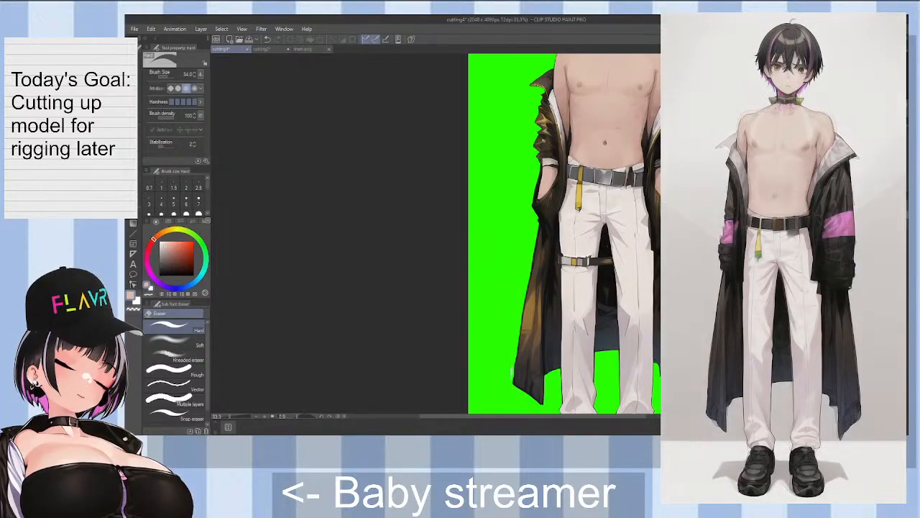
scroll(564, 233, "up", 5)
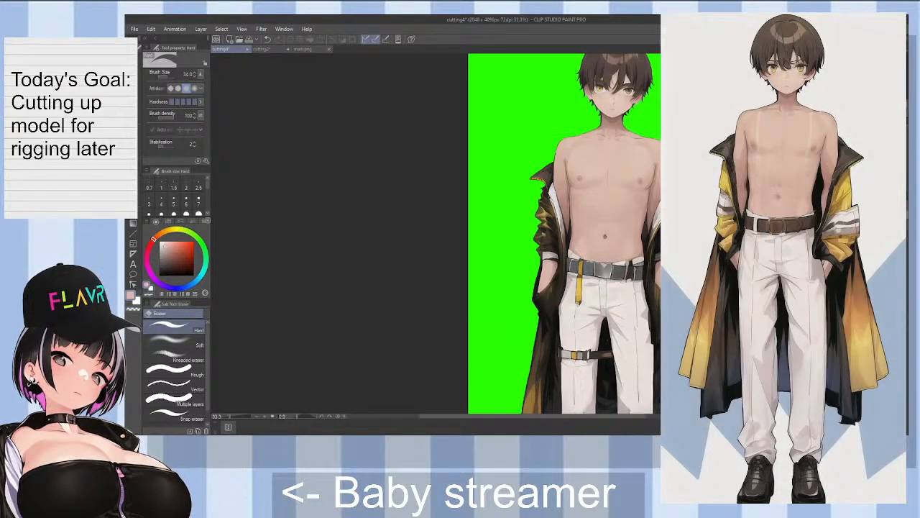
scroll(564, 234, "up", 1)
scroll(615, 192, "up", 10)
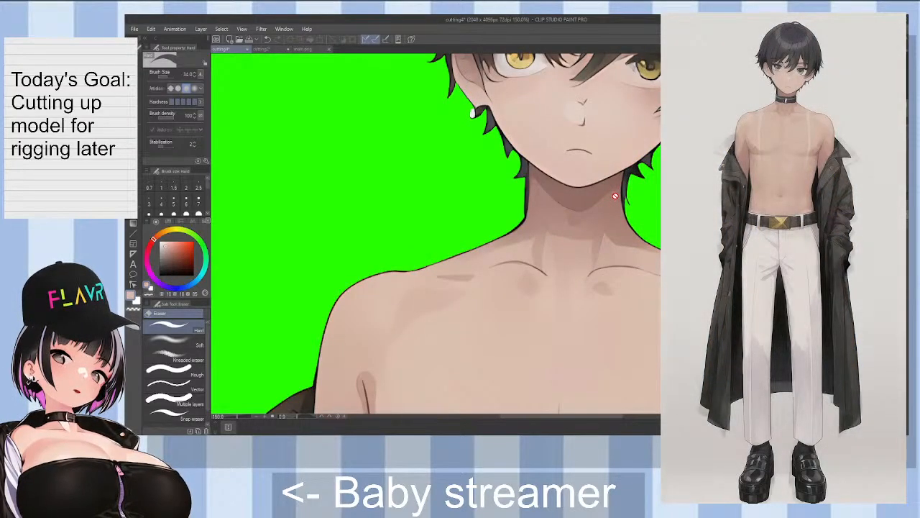
Step: Lasso around the head along the jawline, clear everything outside the selection to isolate the head, and deselect
key("m")
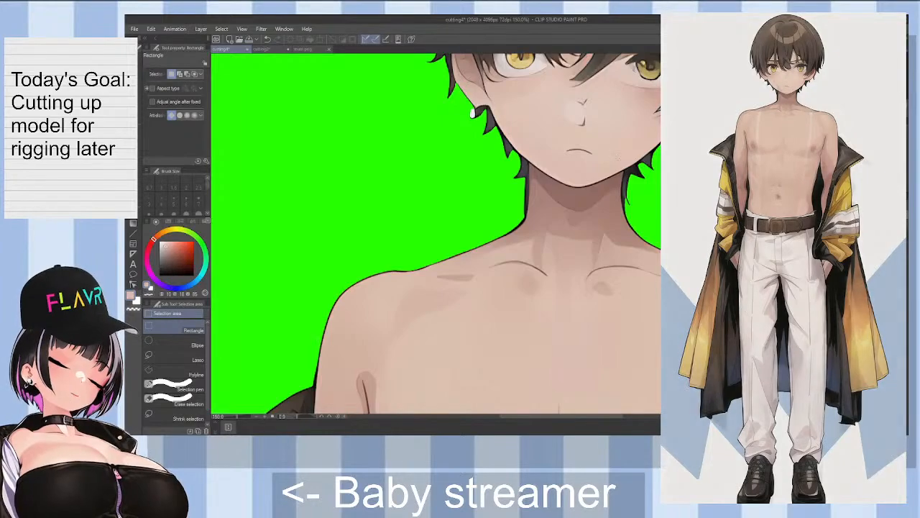
key("m")
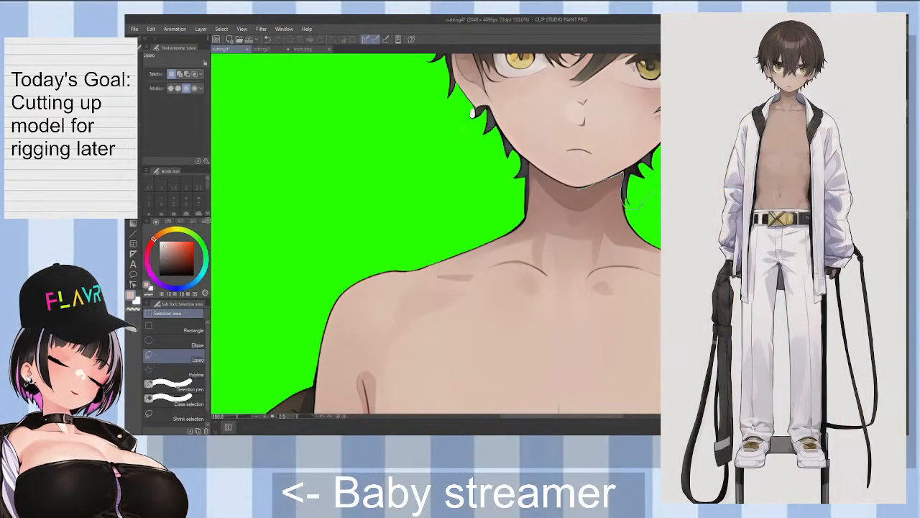
scroll(435, 233, "up", 5)
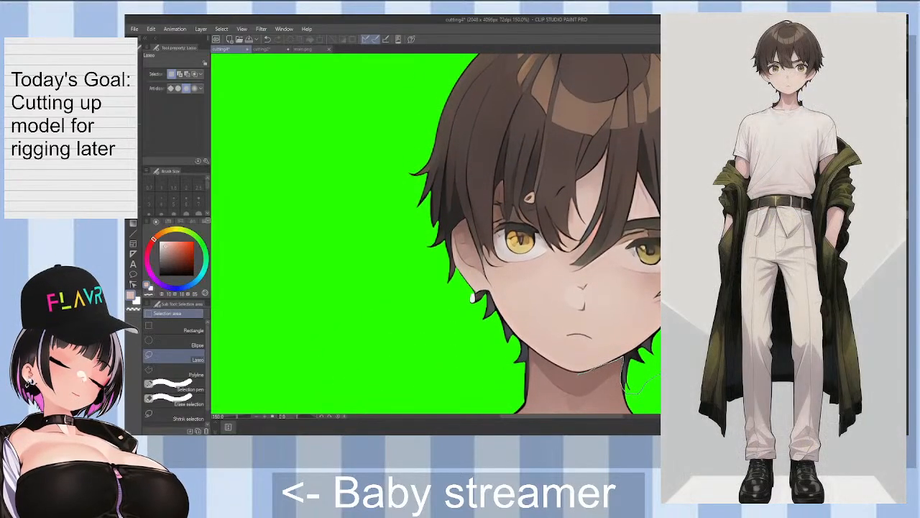
scroll(435, 233, "up", 5)
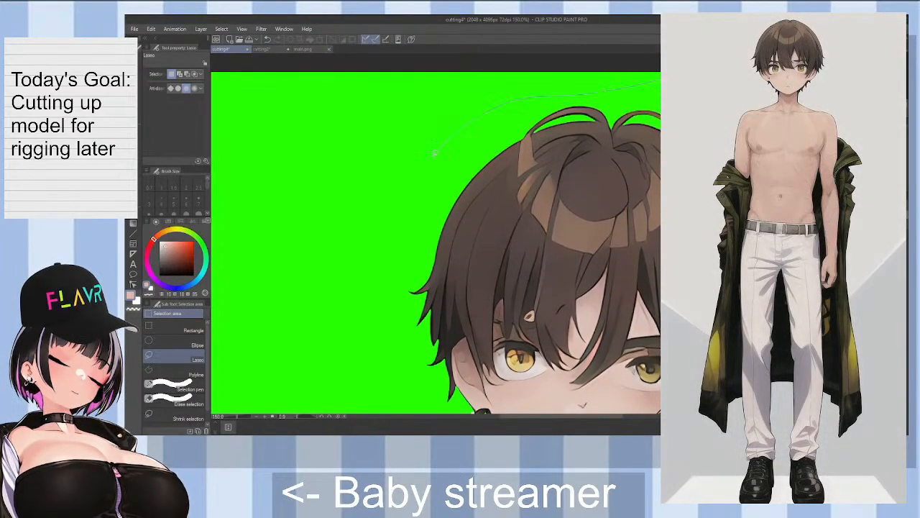
mouse_move(434, 152)
left_mouse_down()
mouse_move(381, 238)
mouse_move(373, 282)
mouse_move(412, 404)
mouse_move(424, 415)
mouse_move(461, 379)
mouse_move(481, 378)
mouse_move(498, 393)
mouse_move(512, 383)
mouse_move(507, 400)
mouse_move(529, 350)
mouse_move(588, 372)
left_mouse_up()
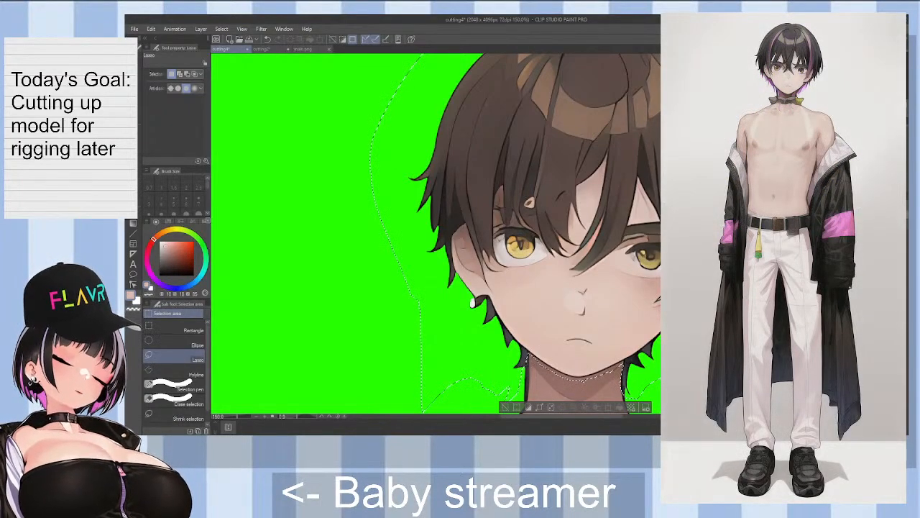
scroll(622, 316, "up", 2)
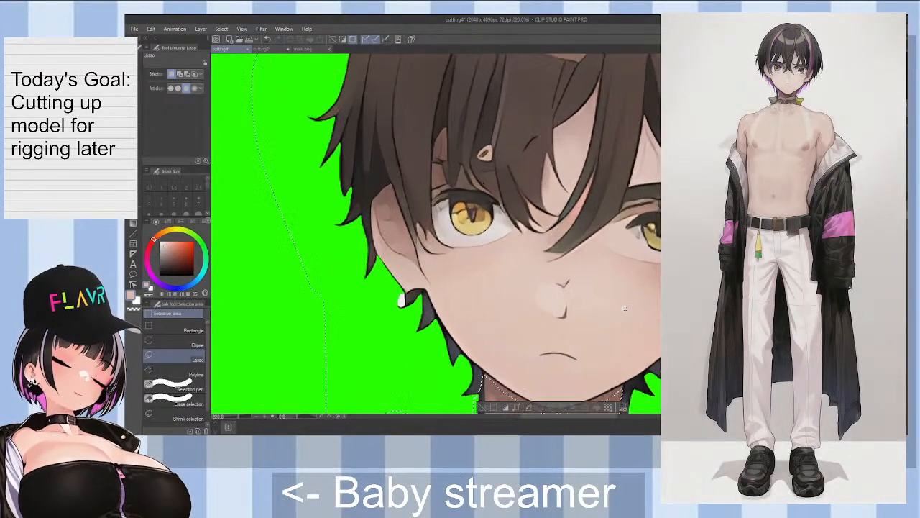
scroll(639, 316, "down", 2)
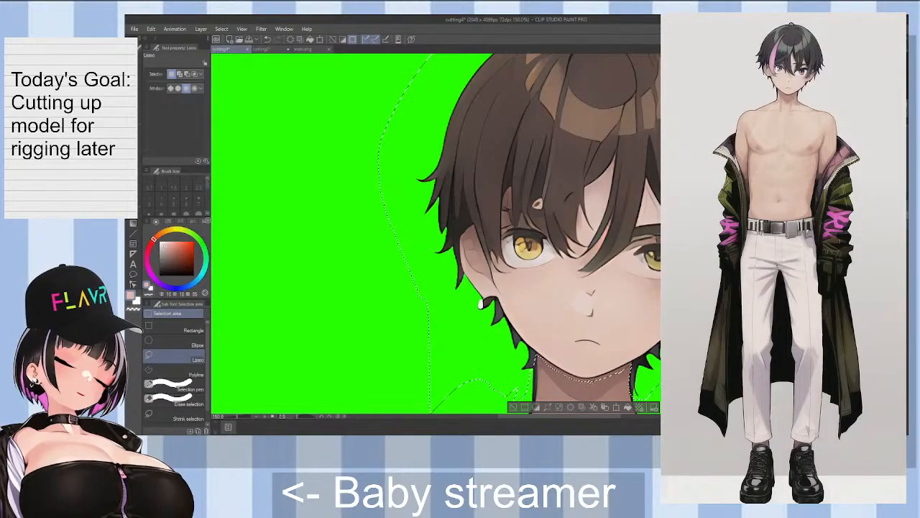
key("Delete")
key("e")
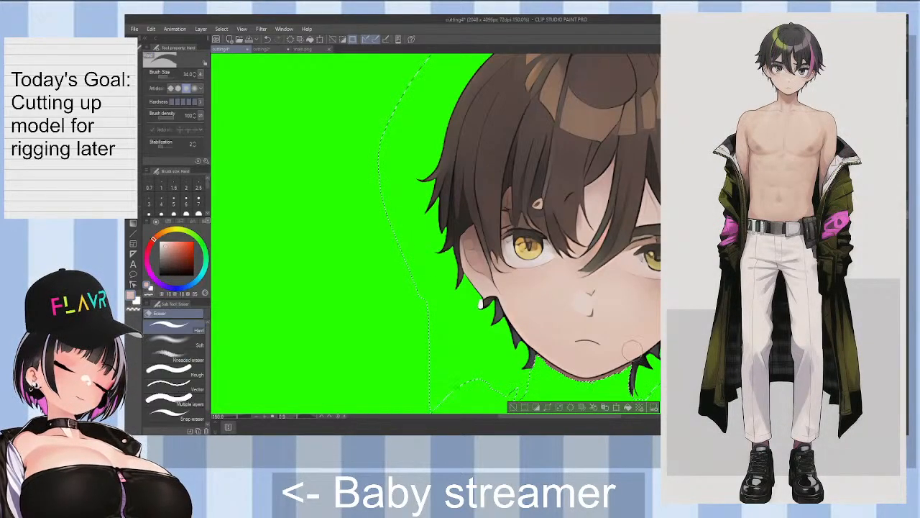
key("ctrl+d")
Step: Erase the leftover neck skin beneath the jawline from the hair tips toward the chin with an enlarged hard eraser
scroll(618, 353, "up", 4)
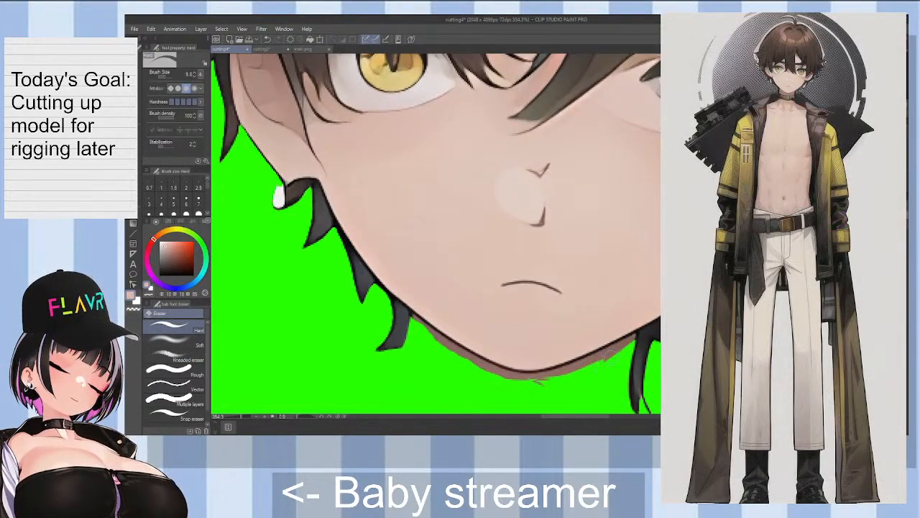
key("minus")
key("minus")
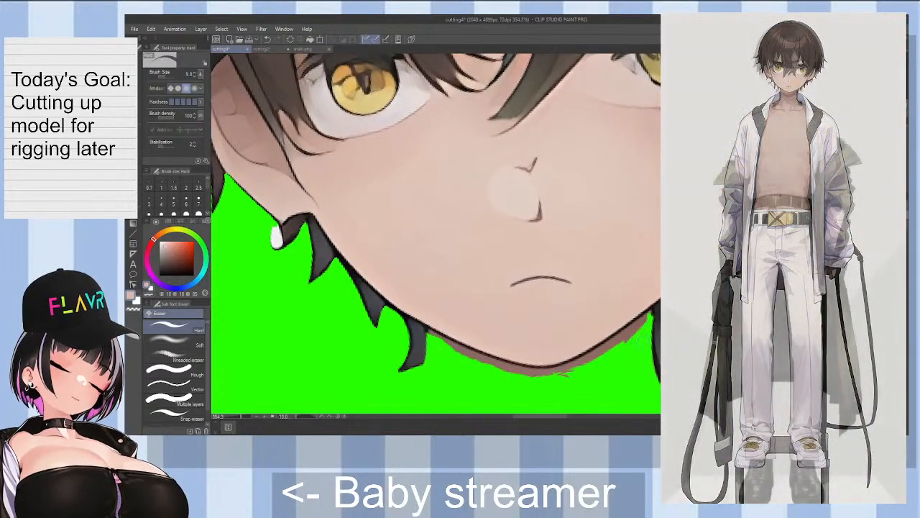
key("minus")
key("minus")
key("minus")
key("minus")
key("minus")
key("minus")
key("minus")
key("minus")
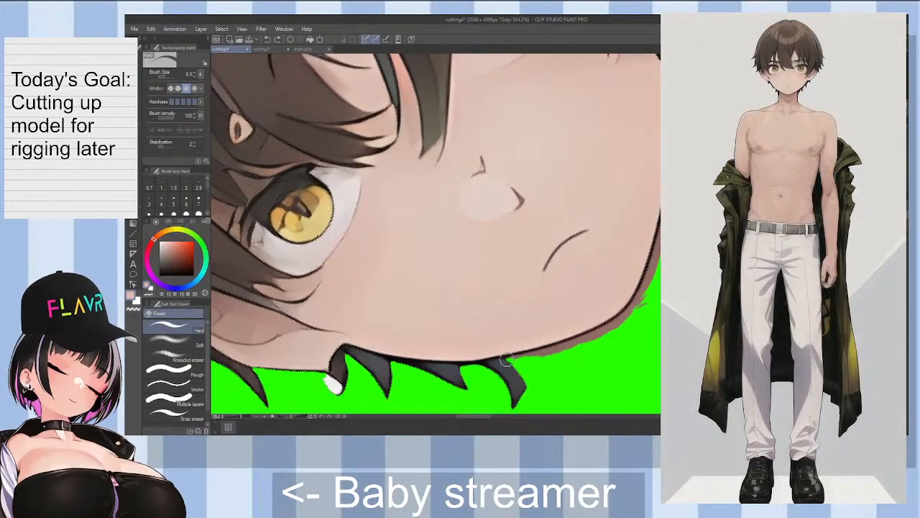
key("minus")
key("minus")
key("minus")
key("minus")
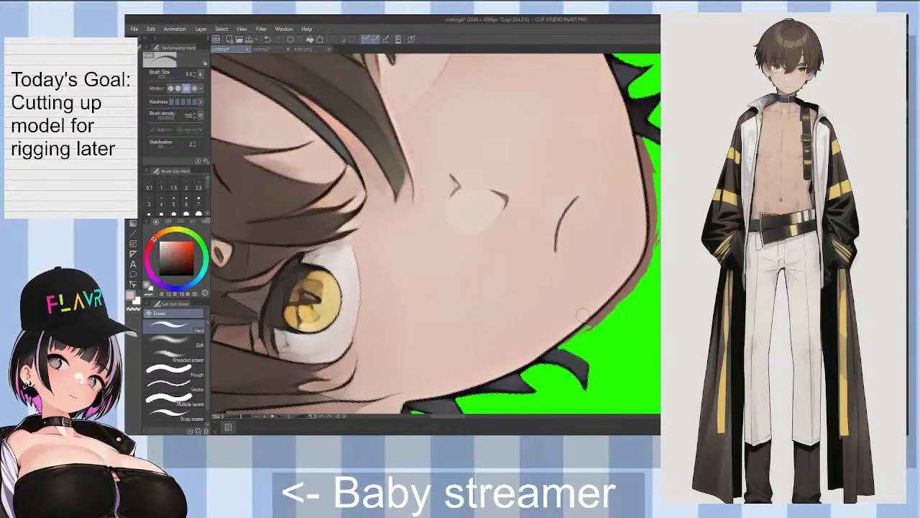
key("bracketright")
key("bracketright")
key("bracketright")
key("bracketright")
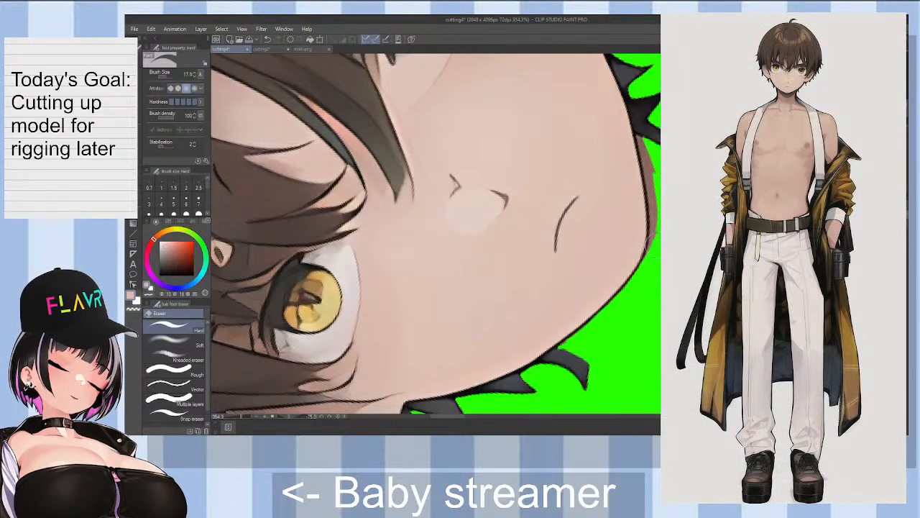
Step: Erase the remaining neck skin around the chin with the hard eraser and save the file
key("asciicircum")
key("asciicircum")
key("asciicircum")
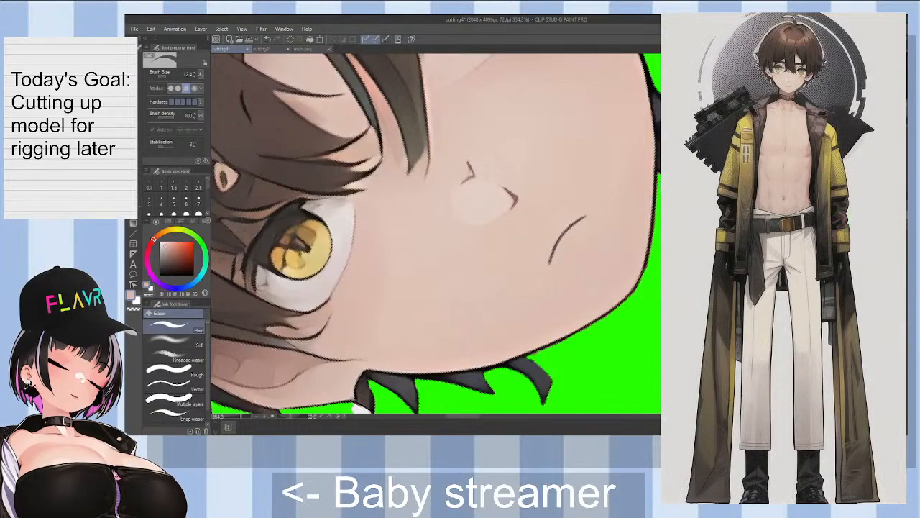
key("bracketright")
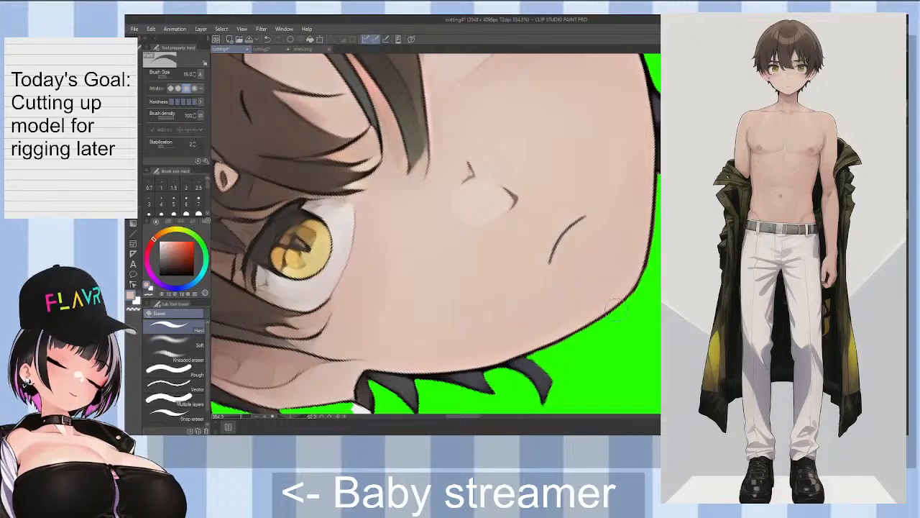
key("asciicircum")
key("asciicircum")
key("asciicircum")
key("asciicircum")
key("asciicircum")
key("asciicircum")
key("asciicircum")
key("asciicircum")
key("asciicircum")
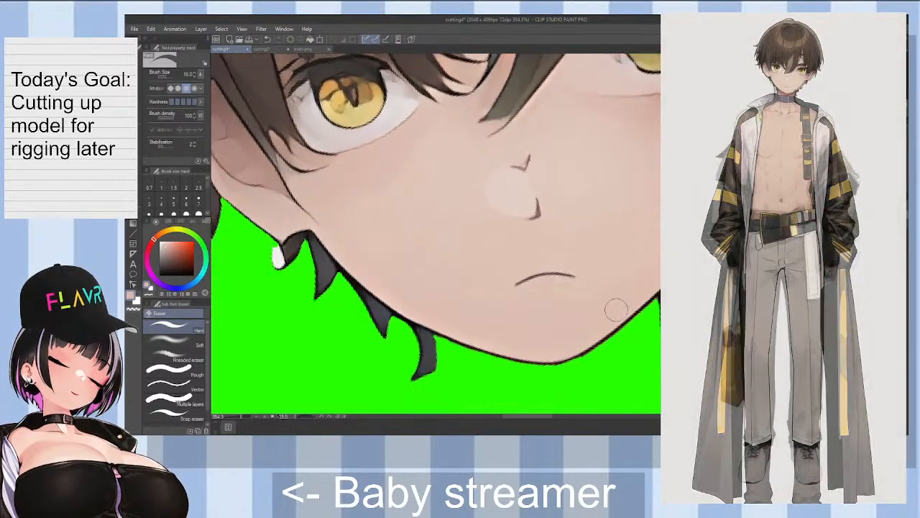
key("asciicircum")
scroll(616, 309, "down", 3)
key("ctrl+s")
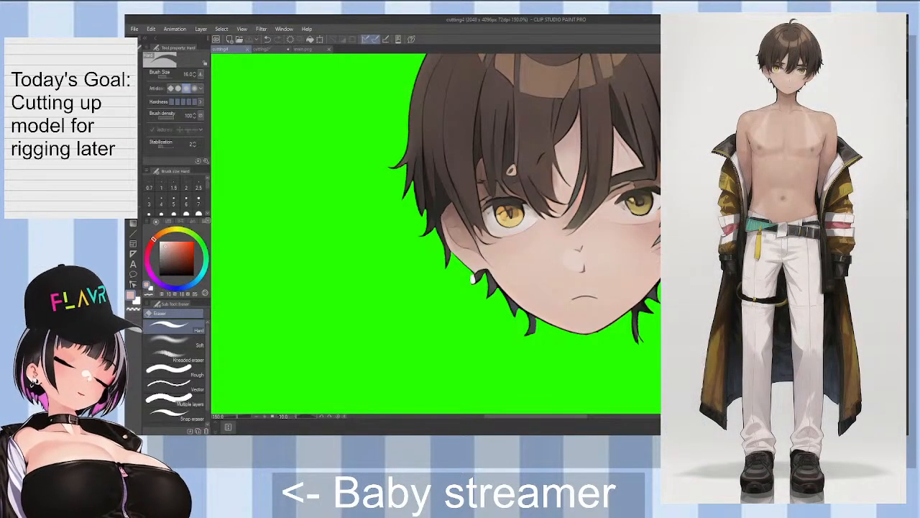
Step: Check and touch up the head piece's lower outline around the jaw and hair tips, and save the file
key("asciicircum")
key("ctrl+plus")
key("ctrl+plus")
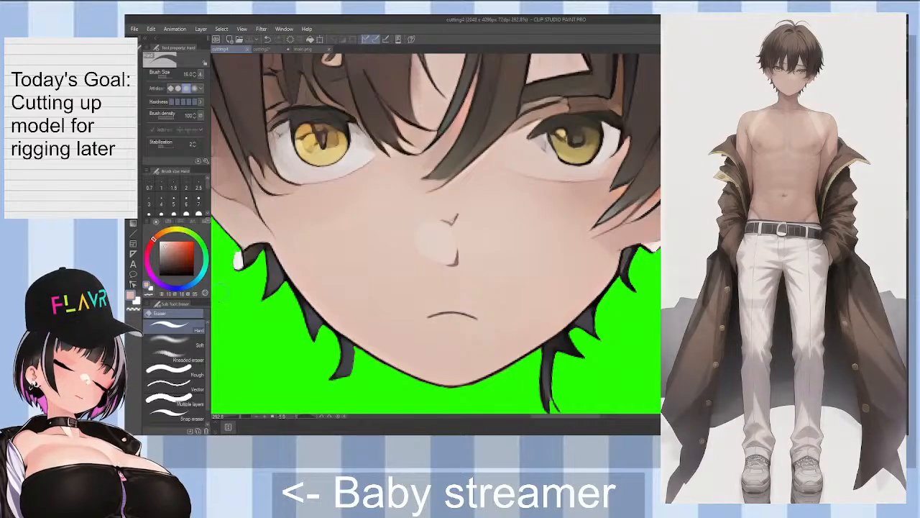
key("ctrl+minus")
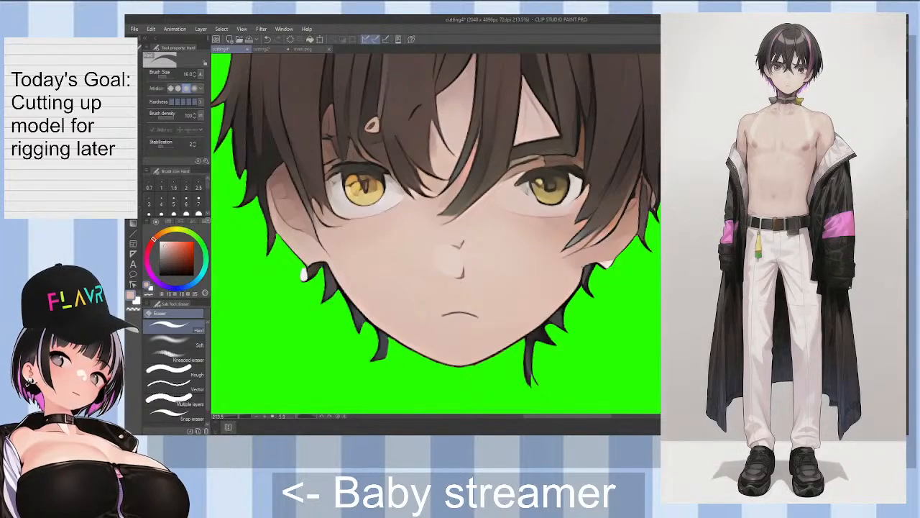
key("ctrl+s")
Step: Lasso around the neck and torso from the jawline to just below the waist, clear everything outside the selection, and deselect
scroll(580, 347, "down", 6)
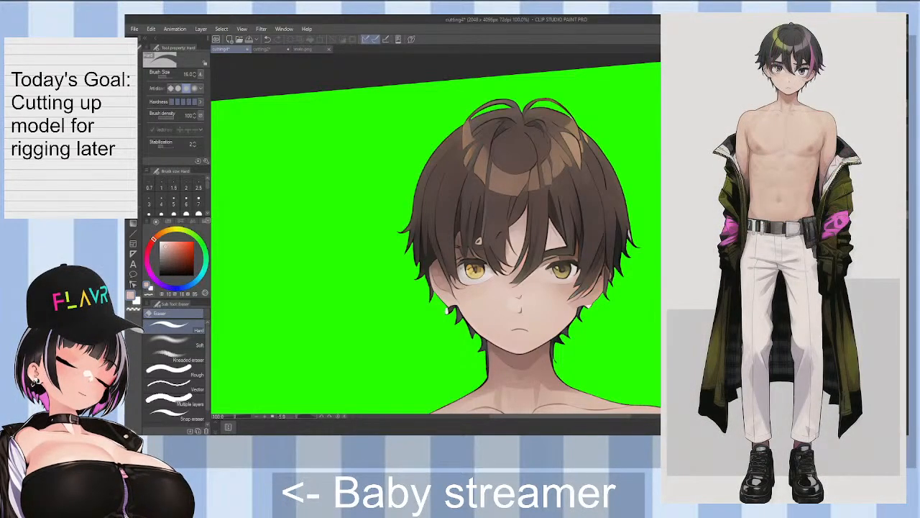
scroll(744, 312, "down", 3)
left_click_drag(638, 352, 640, 233)
scroll(637, 231, "up", 7)
scroll(575, 226, "up", 3)
key("m")
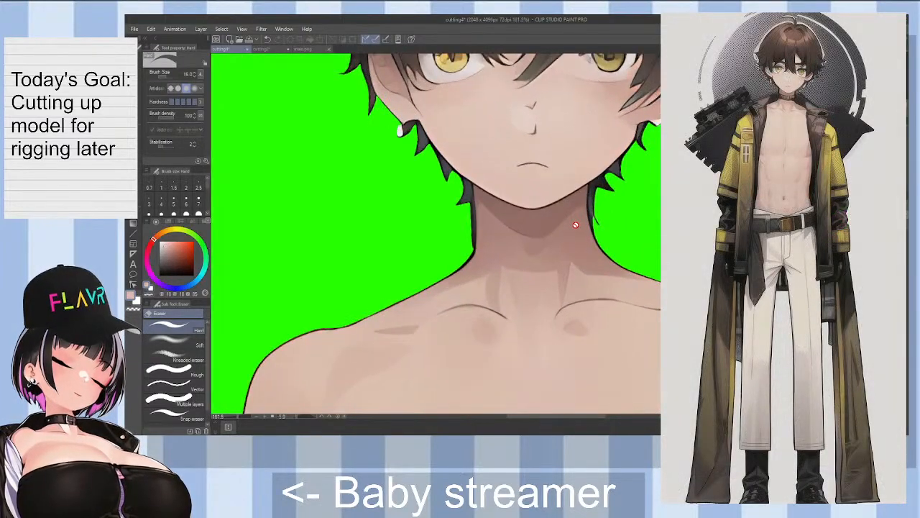
key("m")
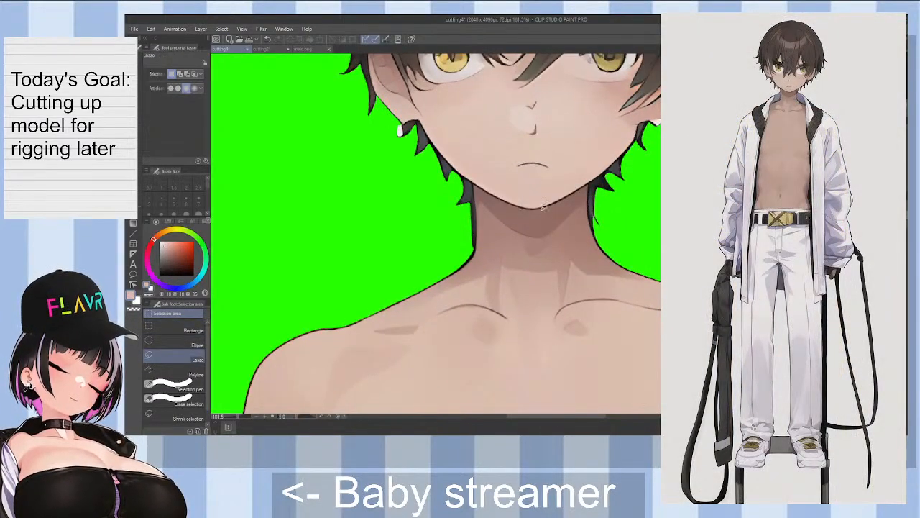
left_click_drag(586, 178, 606, 232)
mouse_move(657, 269)
left_mouse_down()
mouse_move(759, 305)
mouse_move(801, 337)
mouse_move(831, 388)
mouse_move(813, 421)
mouse_move(780, 425)
mouse_move(748, 406)
mouse_move(446, 410)
left_mouse_up()
mouse_move(333, 358)
left_mouse_down()
mouse_move(272, 339)
mouse_move(217, 227)
mouse_move(209, 208)
mouse_move(235, 131)
left_mouse_up()
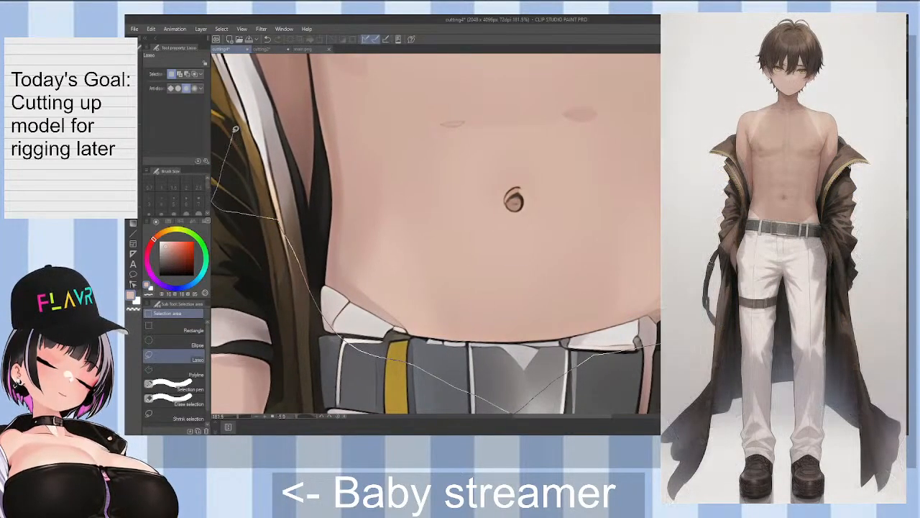
mouse_move(219, 57)
left_mouse_down()
mouse_move(234, 36)
mouse_move(271, 60)
mouse_move(286, 40)
mouse_move(373, 132)
left_mouse_up()
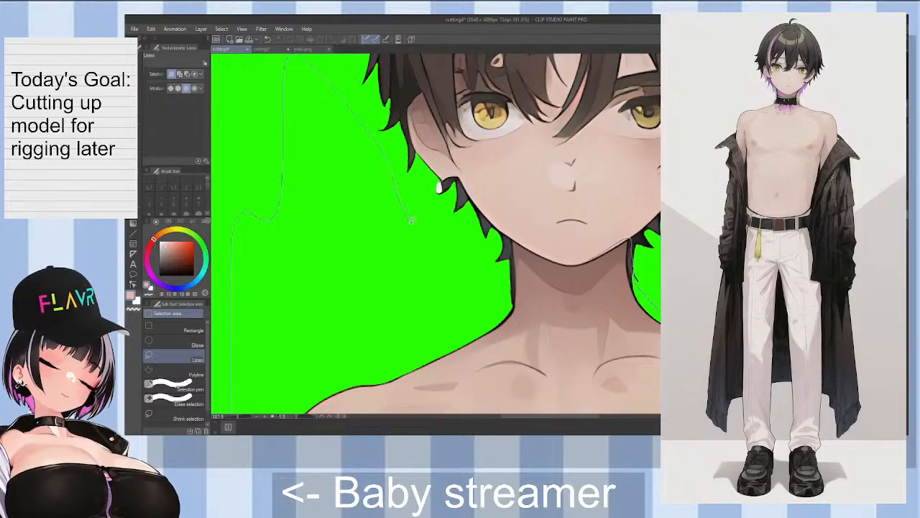
mouse_move(460, 260)
left_mouse_down()
mouse_move(494, 263)
mouse_move(513, 227)
mouse_move(591, 258)
left_mouse_up()
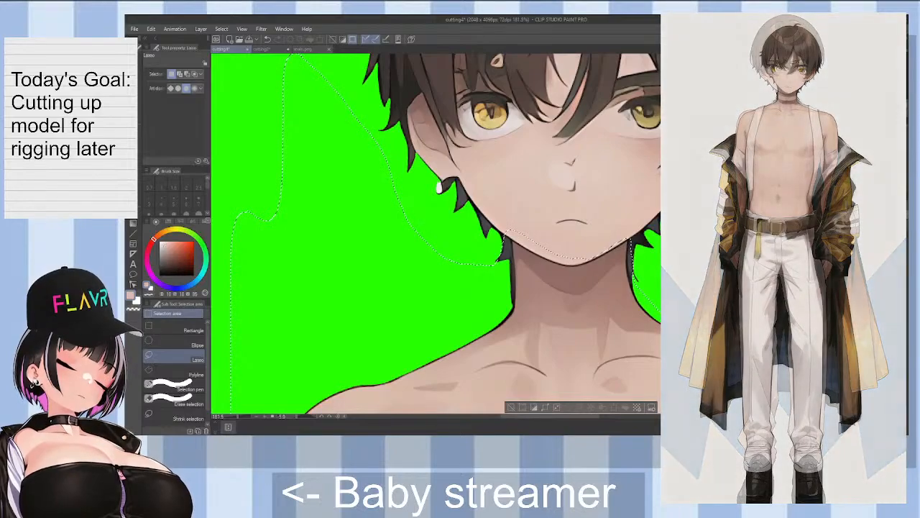
key("Delete")
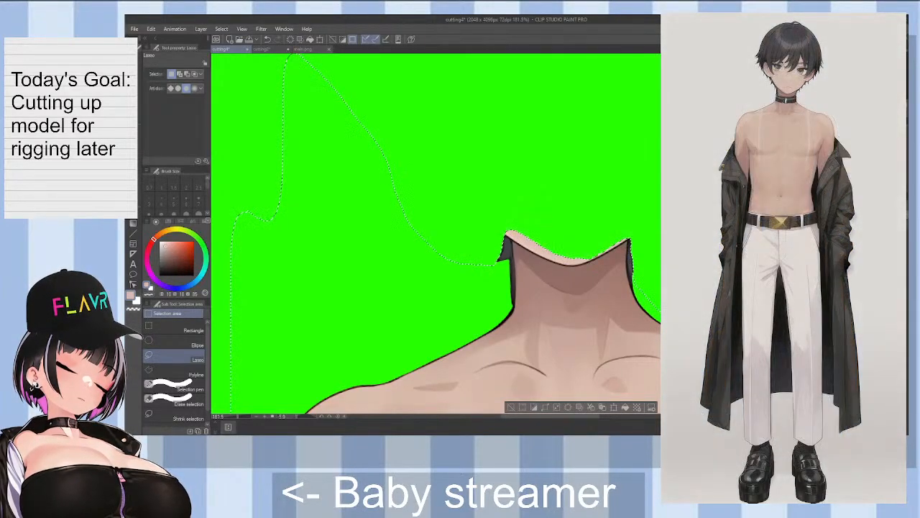
key("ctrl+d")
Step: Erase the thin leftover hair strand along the neck's side edge with the hard eraser at size 16
scroll(653, 266, "up", 2)
key("e")
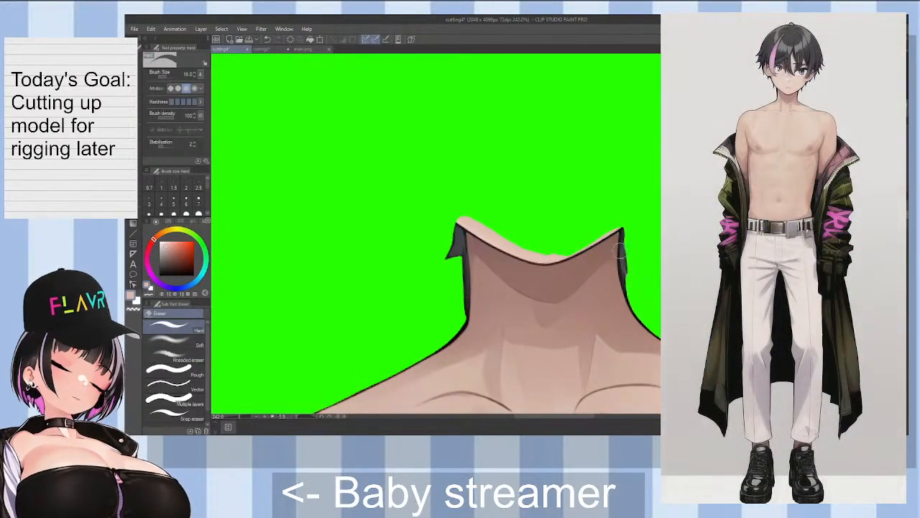
mouse_move(631, 249)
left_mouse_down()
mouse_move(631, 294)
mouse_move(628, 265)
mouse_move(629, 284)
mouse_move(624, 252)
left_mouse_up()
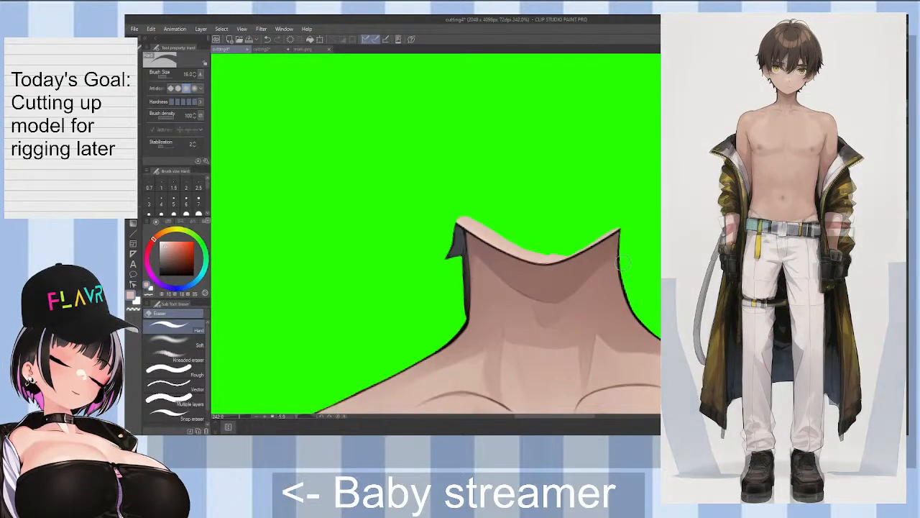
Step: Erase the leftover hair tuft on the opposite side of the neck up to its upper corner
key("minus")
key("minus")
key("minus")
key("minus")
key("minus")
key("minus")
key("minus")
key("minus")
key("minus")
key("minus")
key("minus")
key("minus")
key("minus")
key("minus")
key("minus")
key("minus")
key("minus")
key("minus")
key("minus")
key("minus")
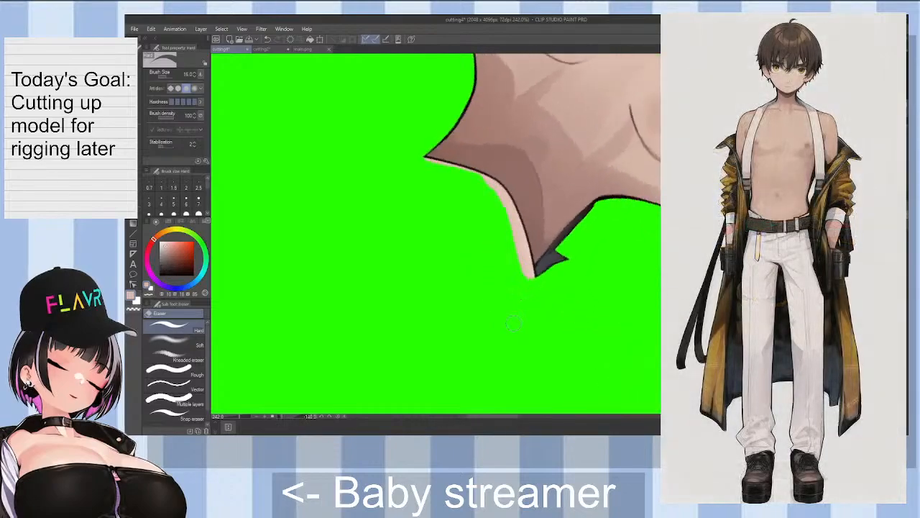
key("minus")
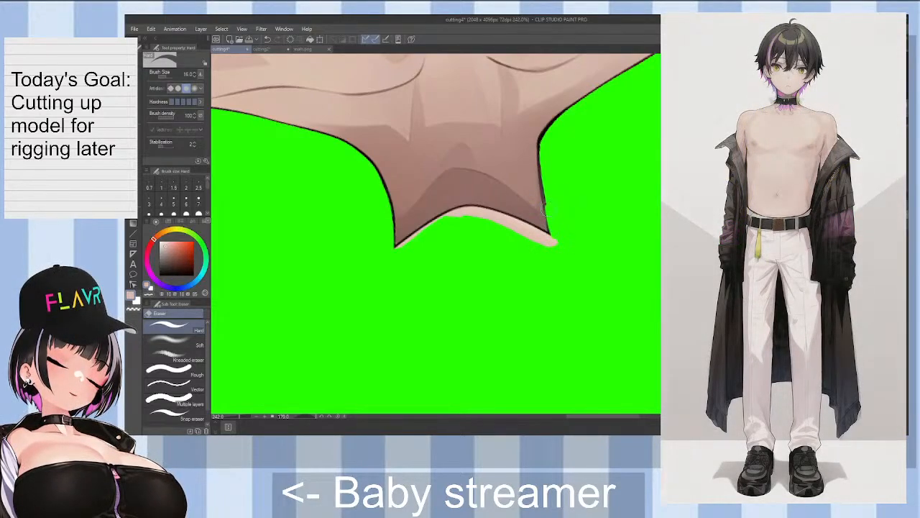
mouse_move(545, 208)
left_mouse_down()
mouse_move(557, 241)
mouse_move(554, 225)
left_mouse_up()
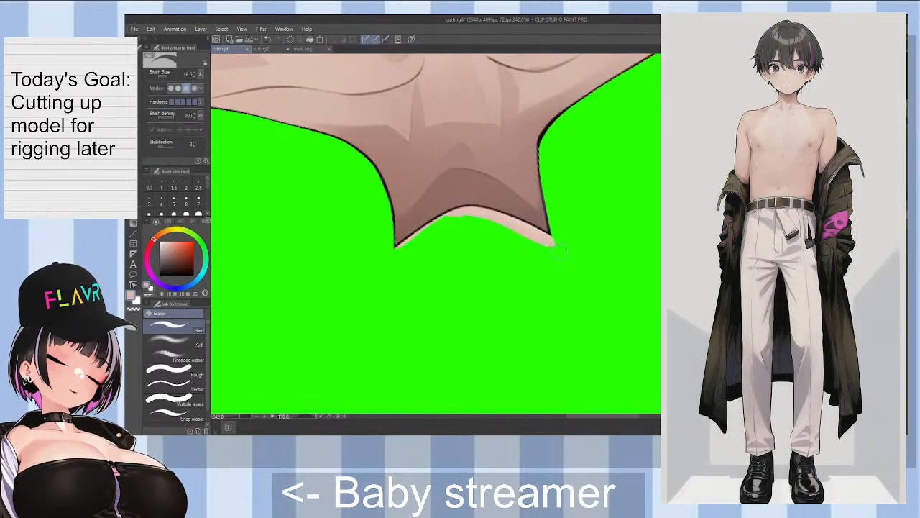
Step: Erase the jaw outline and leftover face skin at the first corner of the neck's top edge
key("minus")
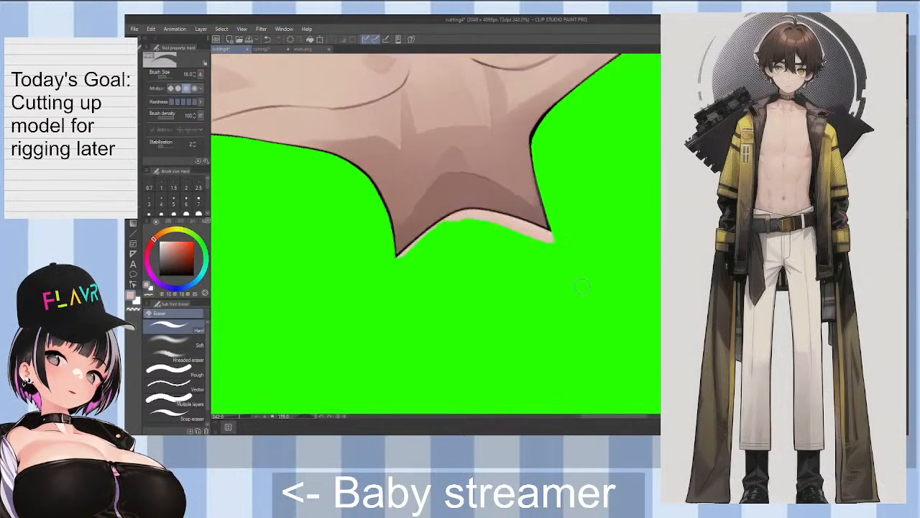
key("minus")
key("minus")
key("minus")
key("minus")
key("minus")
key("minus")
key("minus")
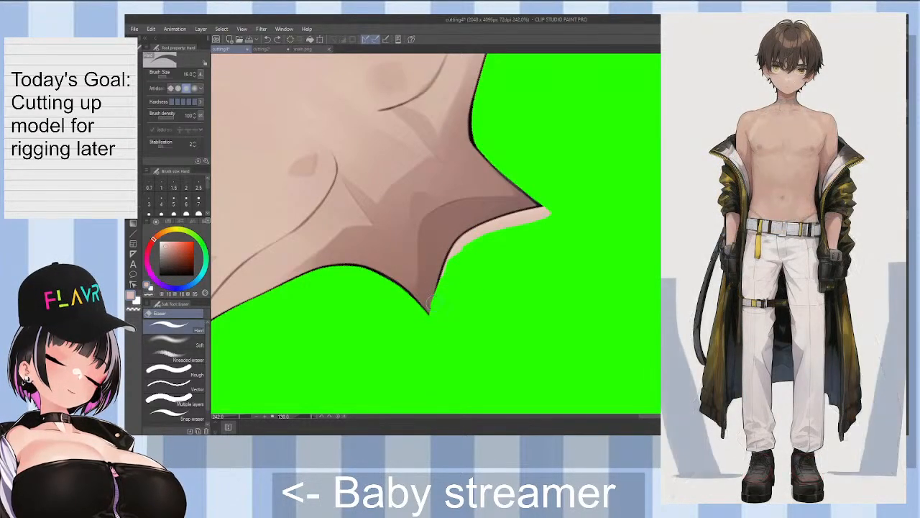
left_click_drag(435, 292, 457, 245)
Step: Erase the rest of the face skin and jaw outline across the neck's top edge to the opposite corner
key("minus")
key("minus")
key("minus")
key("minus")
key("minus")
key("minus")
key("minus")
key("minus")
key("minus")
key("minus")
key("minus")
key("minus")
key("minus")
key("minus")
mouse_move(494, 220)
left_mouse_down()
mouse_move(504, 176)
mouse_move(499, 238)
mouse_move(512, 204)
mouse_move(500, 210)
mouse_move(499, 269)
mouse_move(499, 252)
mouse_move(507, 289)
mouse_move(493, 257)
mouse_move(492, 213)
mouse_move(495, 270)
left_mouse_up()
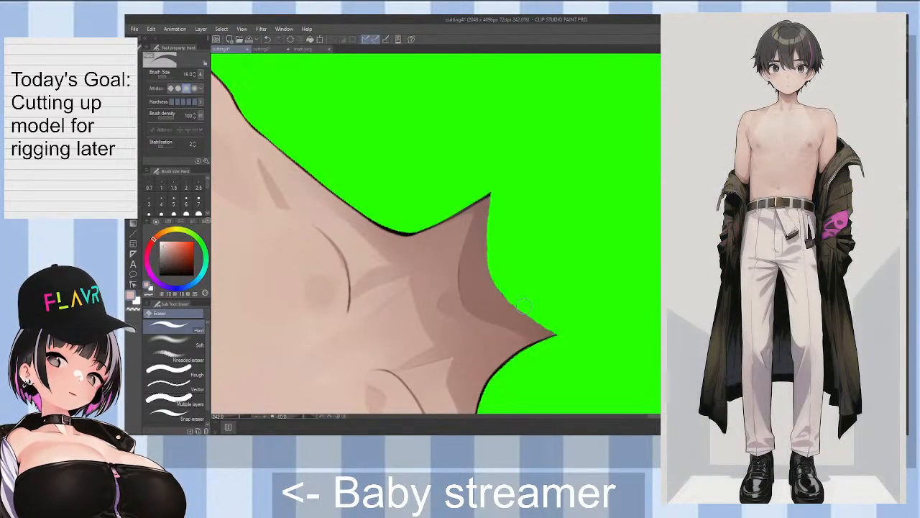
key("^")
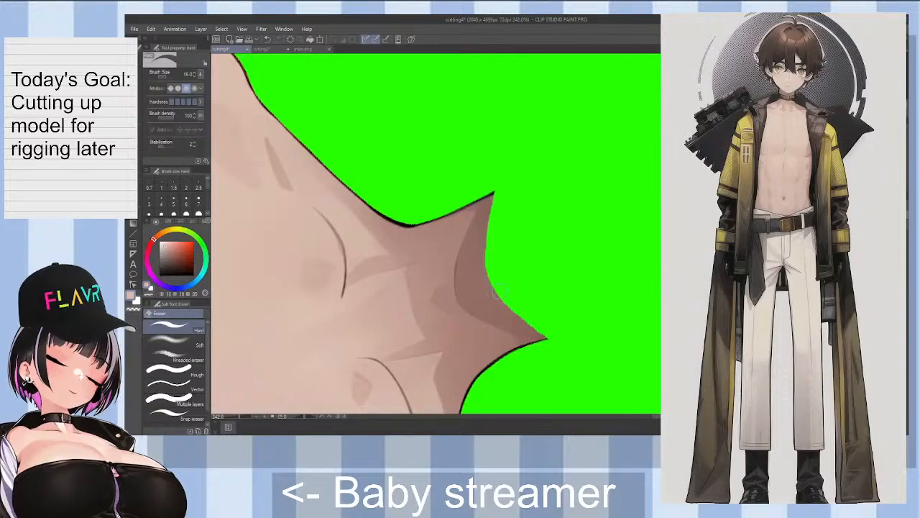
Step: Rotate the canvas back upright and zoom out to check the cleaned top edge of the neck
key("minus")
key("minus")
key("minus")
key("minus")
key("minus")
key("minus")
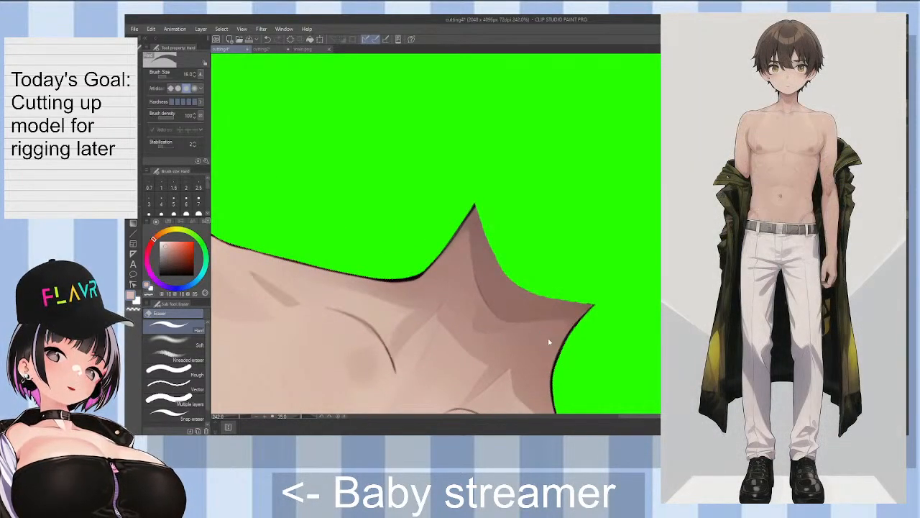
key("minus")
key("minus")
key("minus")
key("minus")
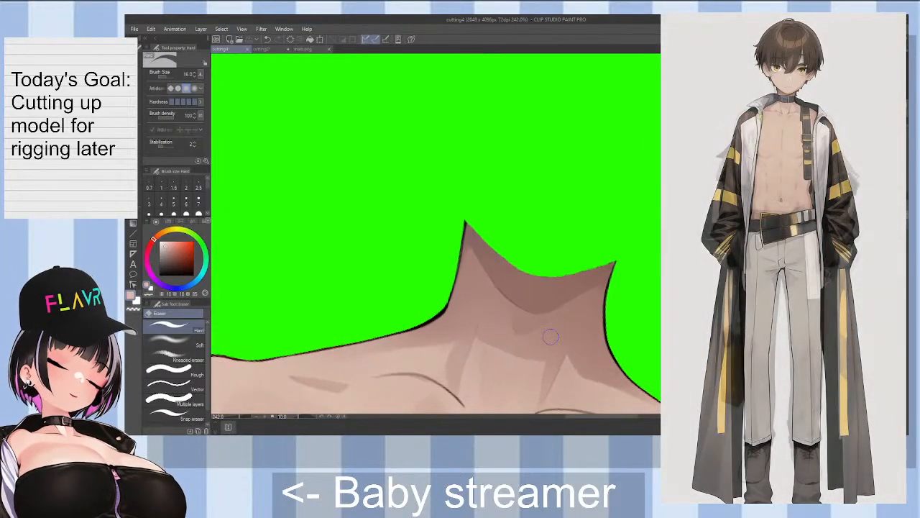
key("minus")
key("minus")
key("minus")
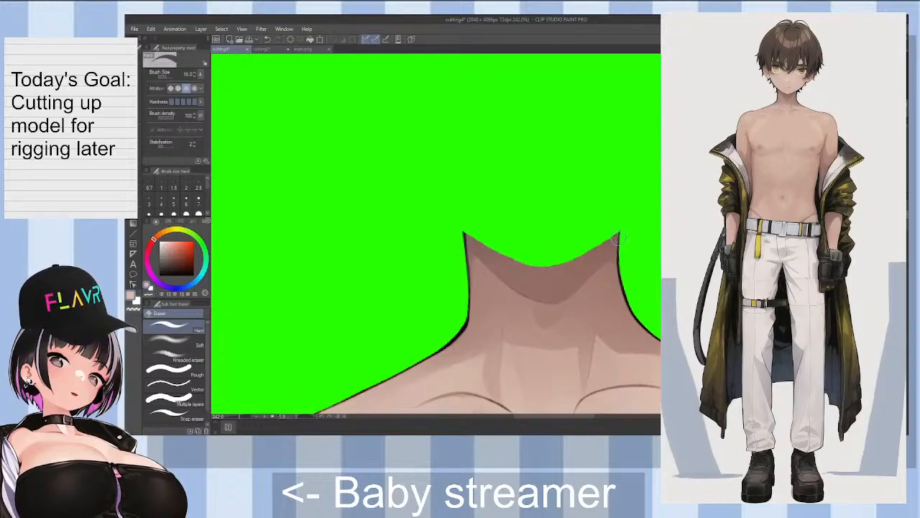
key("asciicircum")
scroll(617, 239, "down", 2)
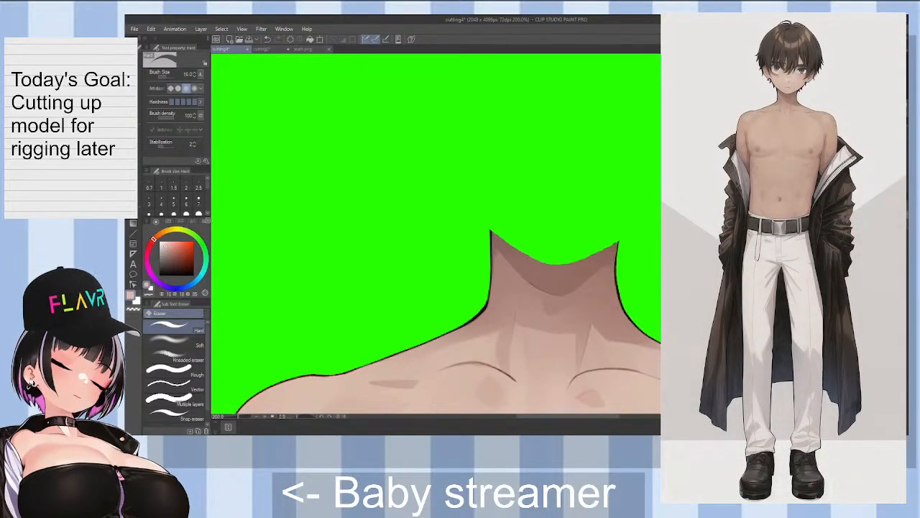
Step: Examine the torso from shoulder to shoulder, including the jacket remnants beside both arms
scroll(435, 234, "down", 5)
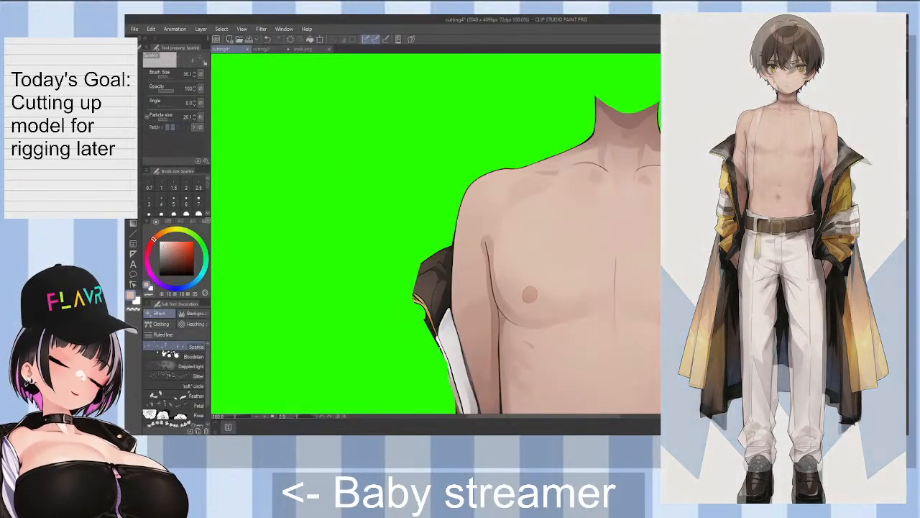
scroll(732, 297, "up", 2)
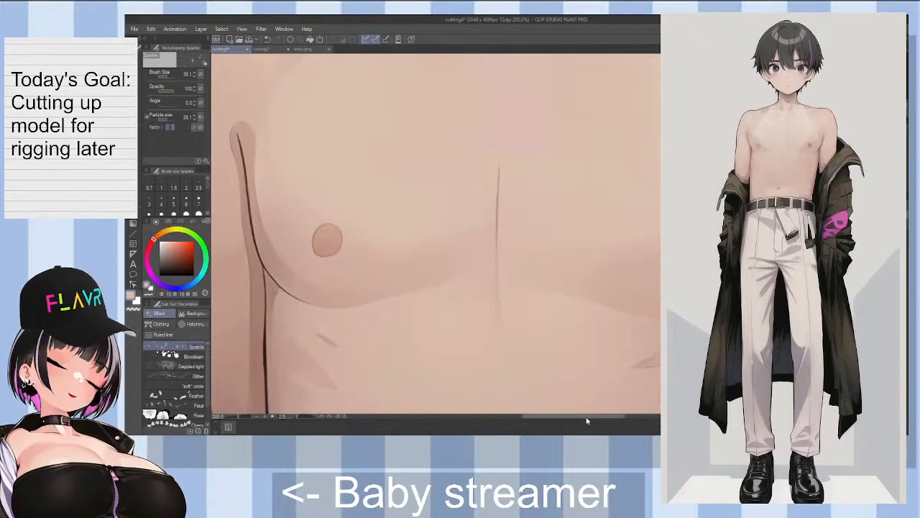
left_click_drag(586, 422, 611, 421)
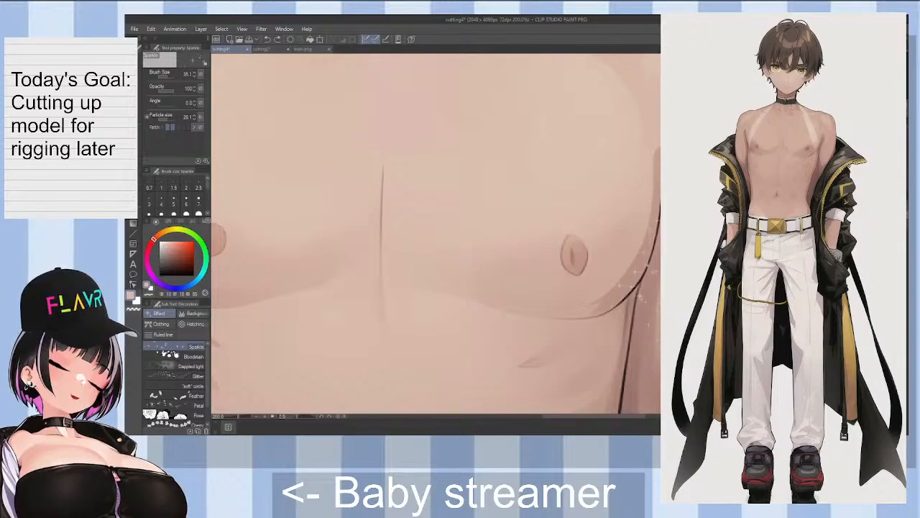
scroll(435, 234, "up", 10)
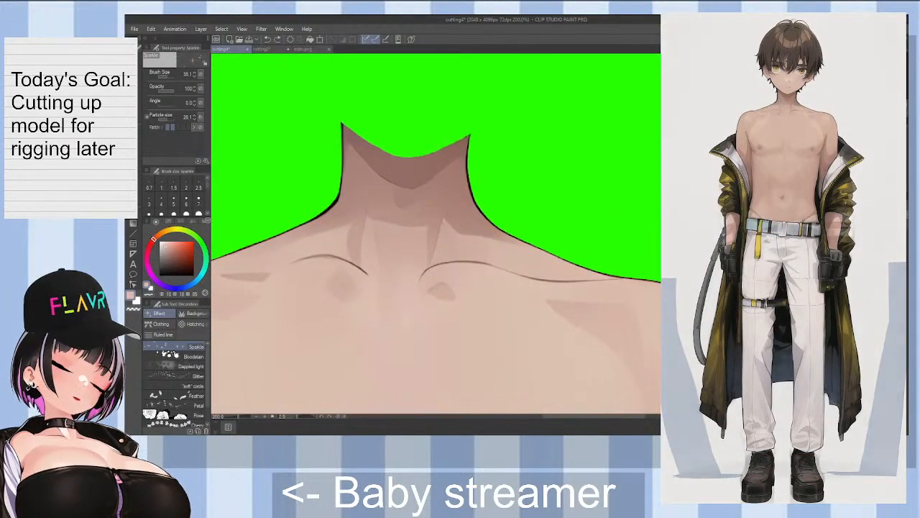
scroll(435, 234, "down", 5)
left_click_drag(616, 415, 573, 424)
scroll(436, 234, "down", 4)
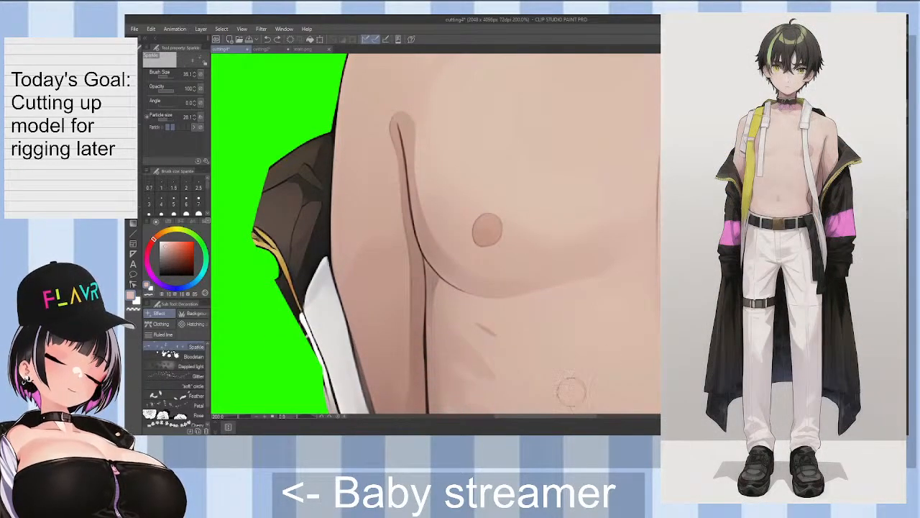
left_click_drag(556, 416, 620, 424)
key("e")
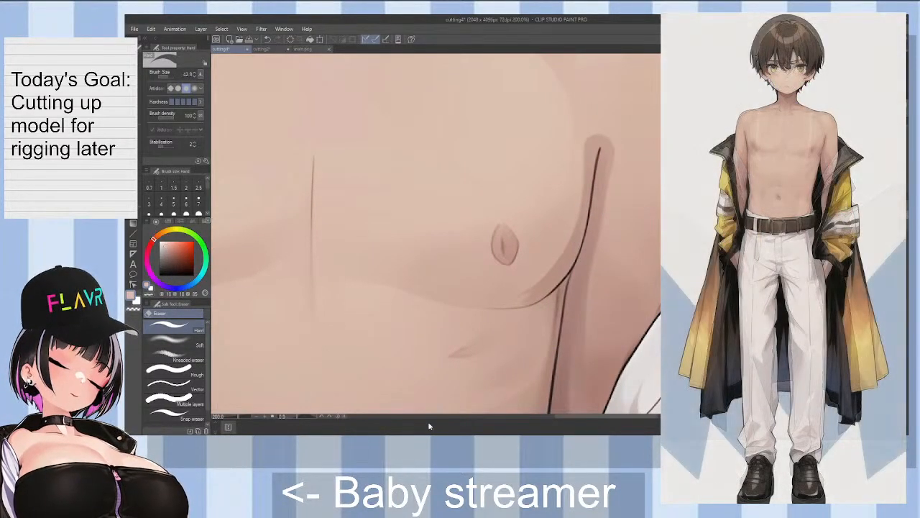
scroll(787, 177, "down", 2)
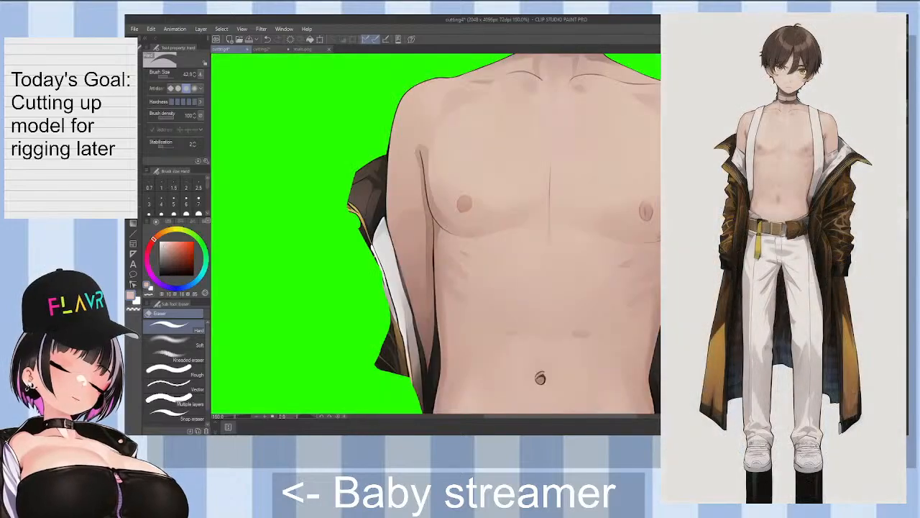
left_click_drag(624, 416, 681, 420)
left_click(152, 287)
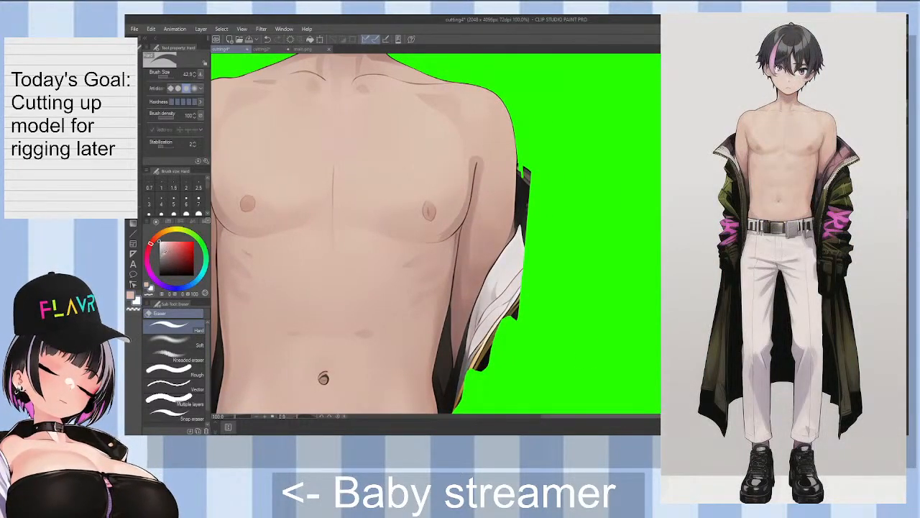
key("p")
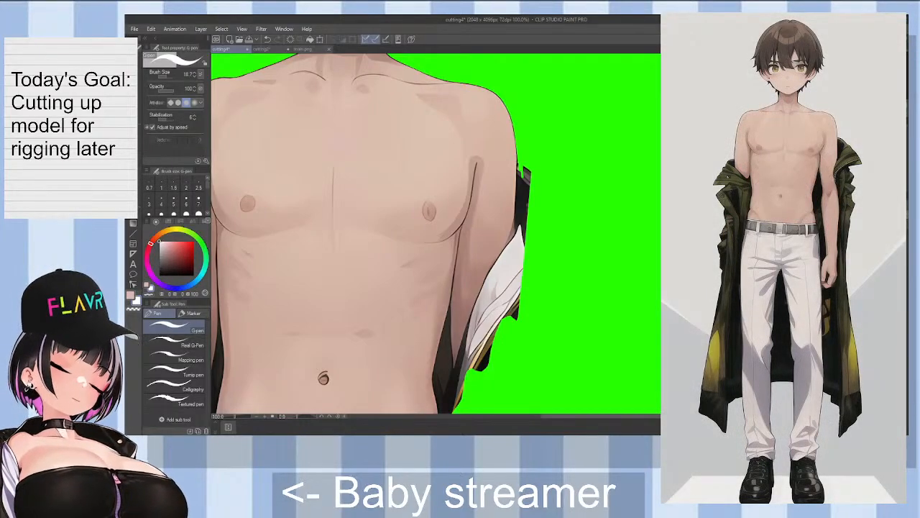
left_click_drag(575, 113, 590, 125)
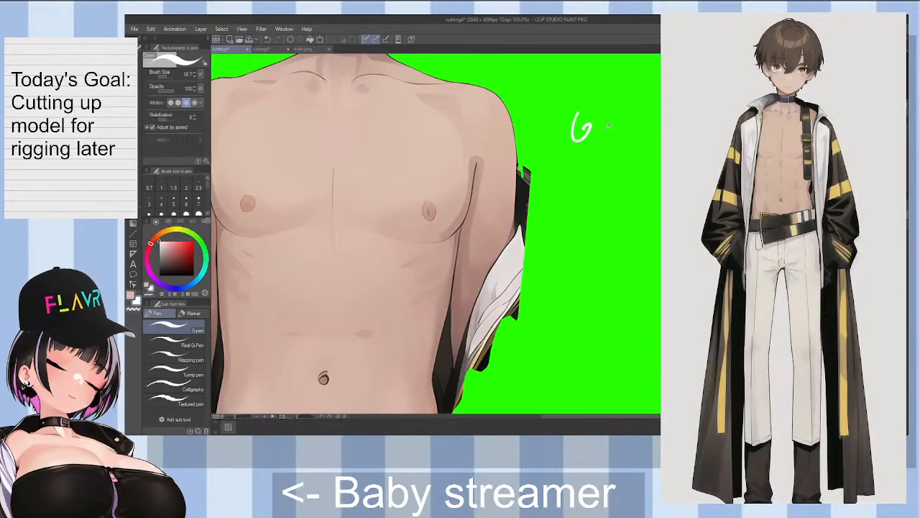
key("ctrl+z")
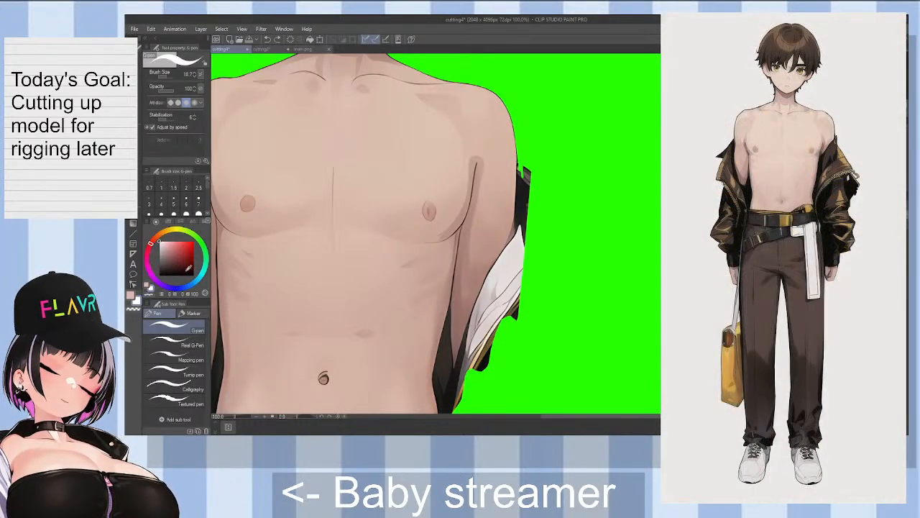
Step: Handwrite the note "Give Boing Boing" in black with the G-pen on the green area beside the shoulder
left_click(192, 274)
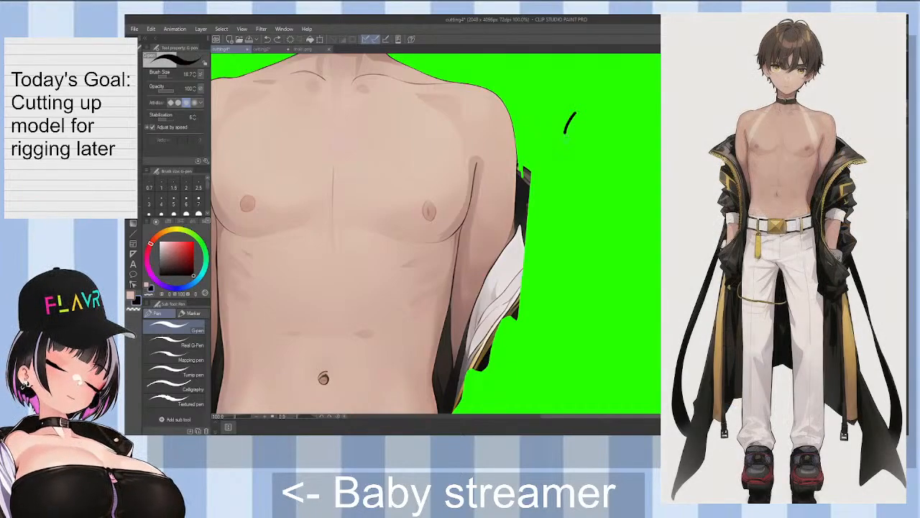
left_click_drag(566, 140, 579, 130)
mouse_move(587, 121)
left_mouse_down()
mouse_move(587, 133)
mouse_move(601, 114)
mouse_move(630, 119)
left_mouse_up()
left_click_drag(632, 92, 633, 119)
left_click_drag(654, 97, 651, 100)
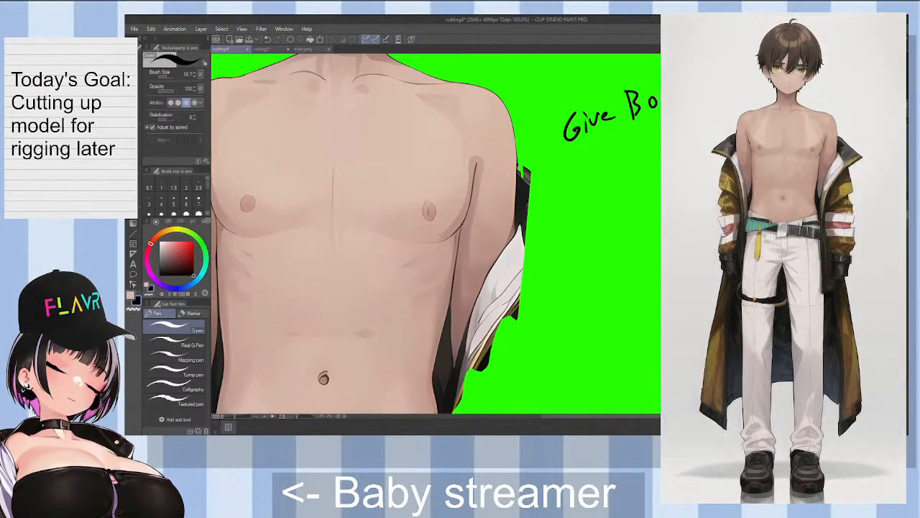
left_click_drag(607, 144, 610, 171)
mouse_move(626, 154)
left_mouse_down()
mouse_move(627, 166)
mouse_move(658, 162)
left_mouse_up()
Step: Draw two black arrows leading from the handwritten note to each side of the chest
left_click_drag(577, 161, 444, 201)
mouse_move(449, 180)
left_mouse_down()
mouse_move(442, 206)
mouse_move(461, 199)
left_mouse_up()
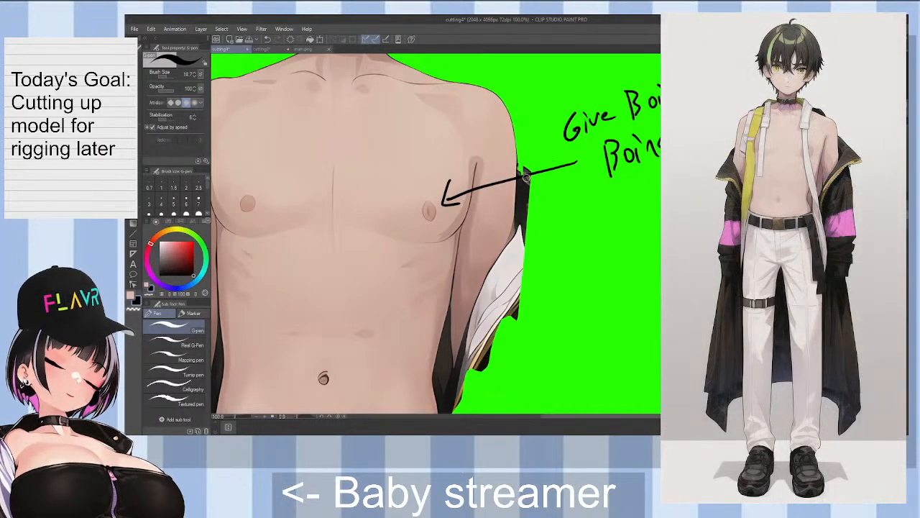
mouse_move(525, 173)
left_mouse_down()
mouse_move(480, 166)
mouse_move(330, 179)
mouse_move(309, 185)
mouse_move(299, 204)
left_mouse_up()
left_click_drag(299, 204, 316, 205)
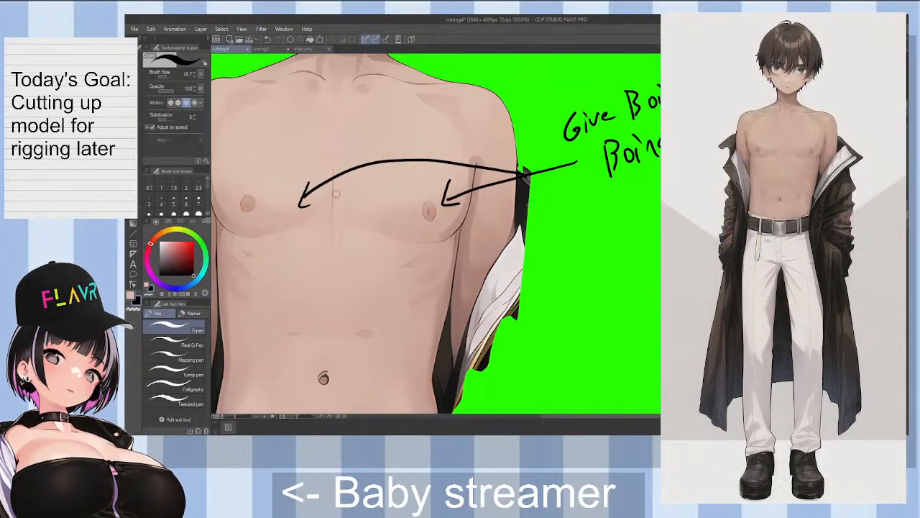
mouse_move(600, 416)
left_mouse_down()
mouse_move(621, 422)
mouse_move(602, 425)
left_mouse_up()
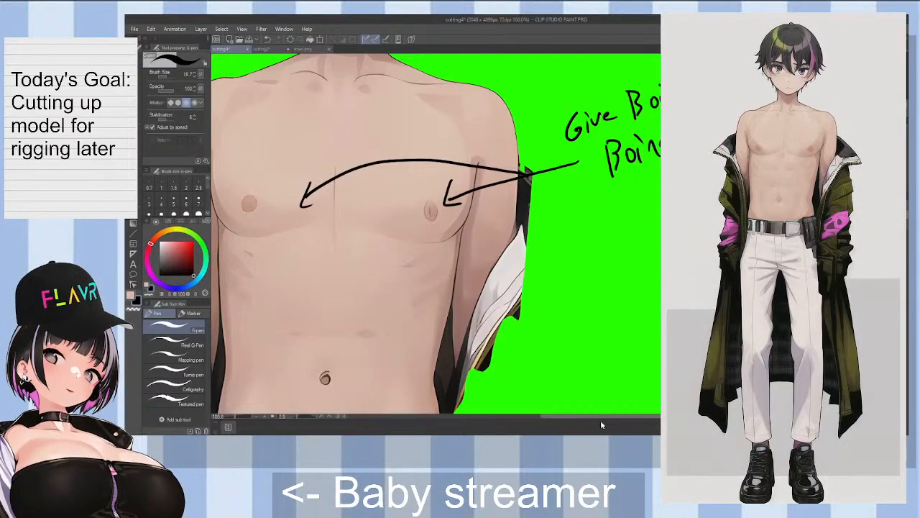
left_click_drag(602, 425, 606, 423)
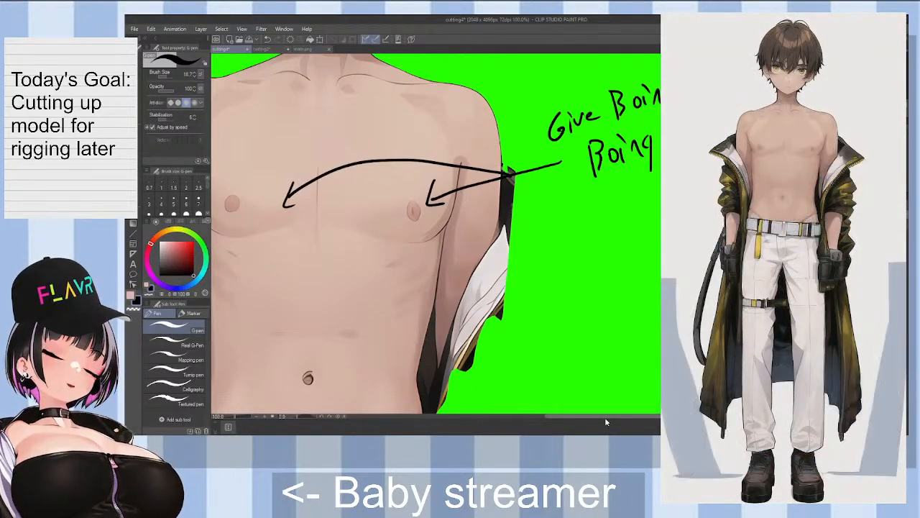
left_click_drag(605, 417, 608, 415)
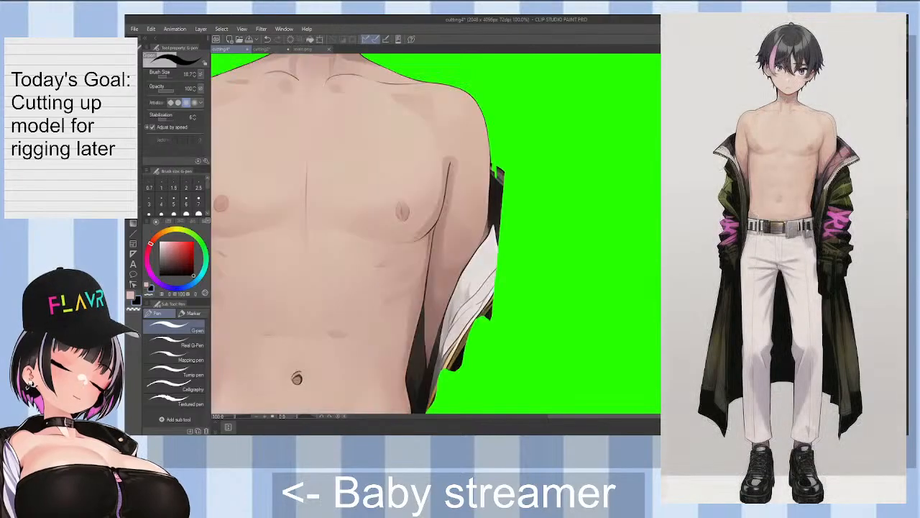
Step: Erase the dark jacket remnant along the upper arm's outer edge with the hard eraser at size 42.9
key("e")
left_click_drag(561, 417, 557, 417)
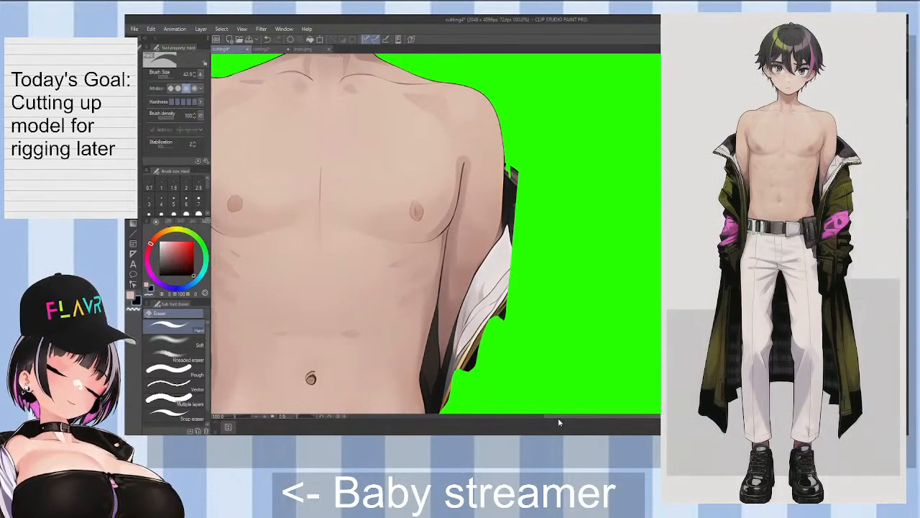
scroll(512, 201, "up", 2)
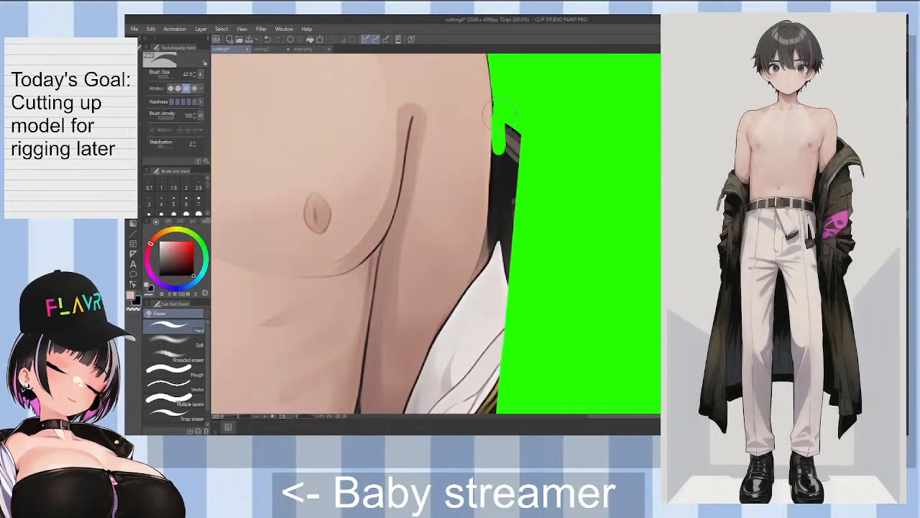
left_click_drag(503, 118, 514, 169)
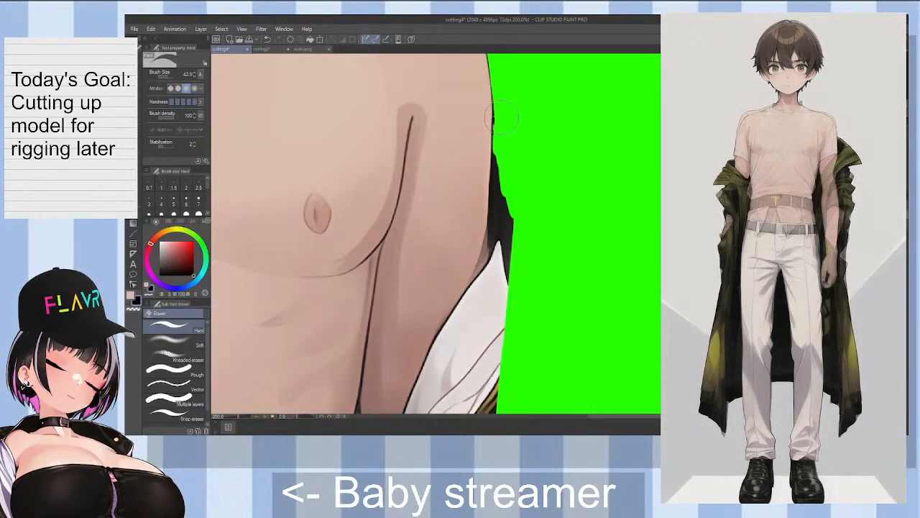
mouse_move(499, 152)
left_mouse_down()
mouse_move(504, 237)
mouse_move(502, 204)
left_mouse_up()
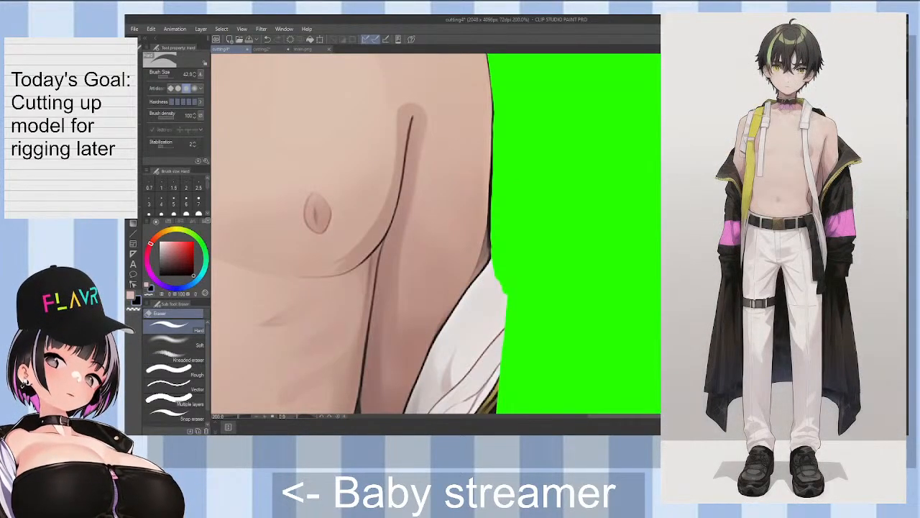
Step: Erase the white jacket lining along the arm's outline below the elbow, undo the last stroke, and save the file
scroll(436, 234, "down", 7)
scroll(436, 234, "up", 1)
left_click_drag(422, 229, 483, 130)
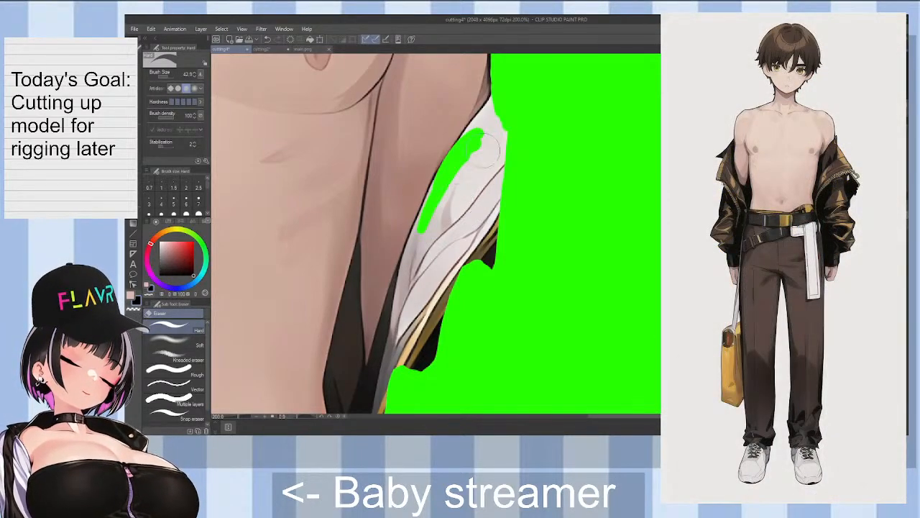
mouse_move(485, 148)
left_mouse_down()
mouse_move(509, 103)
mouse_move(486, 112)
mouse_move(498, 97)
mouse_move(480, 132)
left_mouse_up()
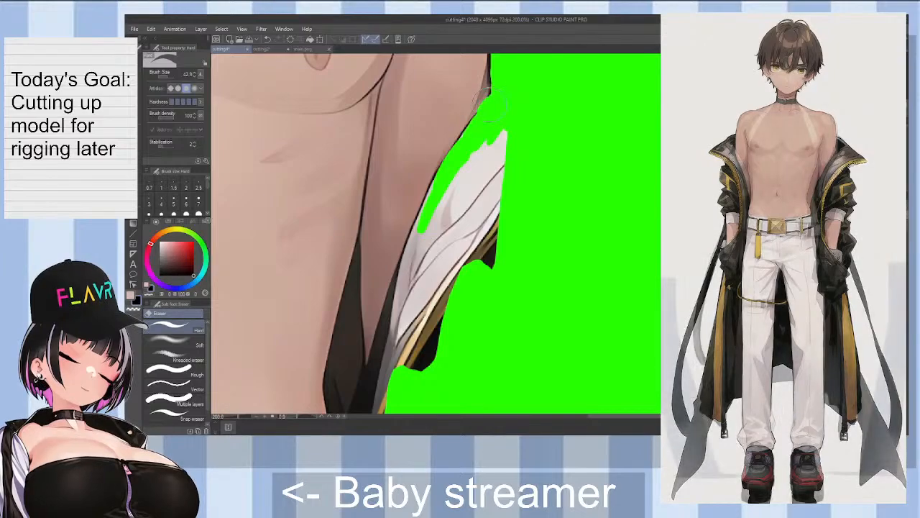
key("ctrl+z")
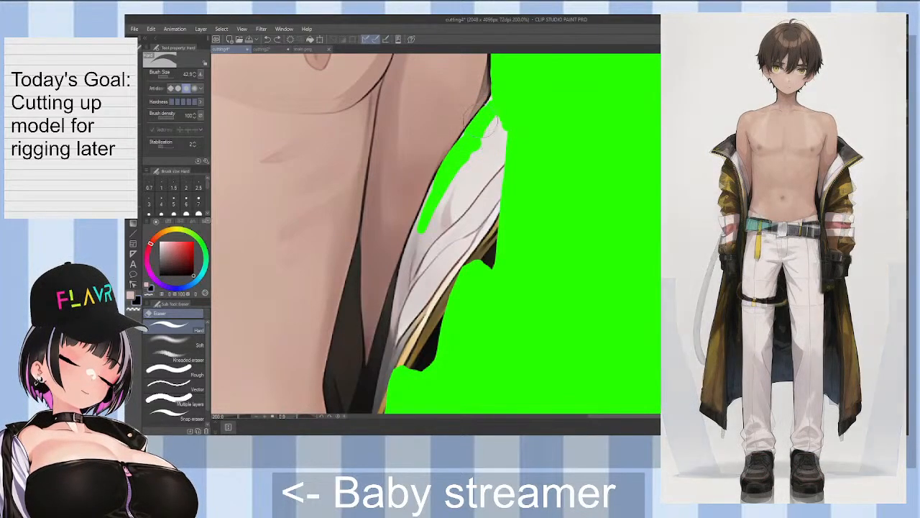
key("ctrl+s")
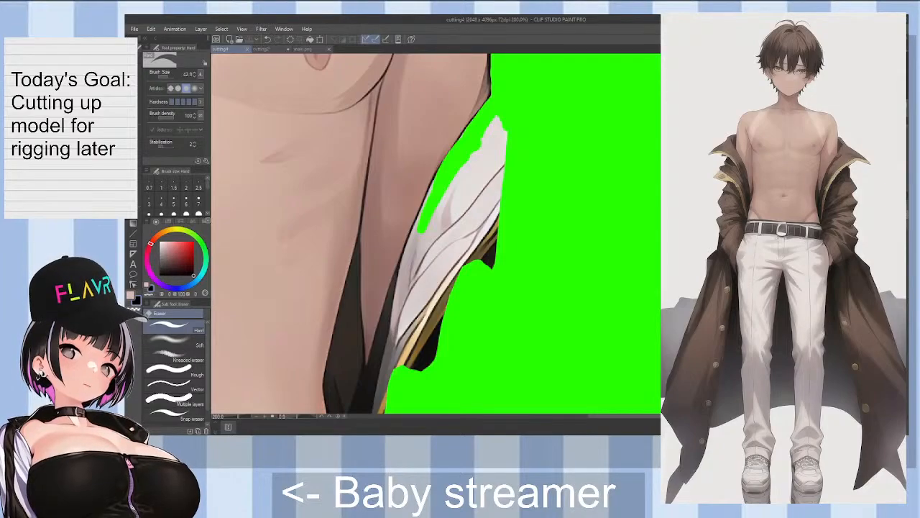
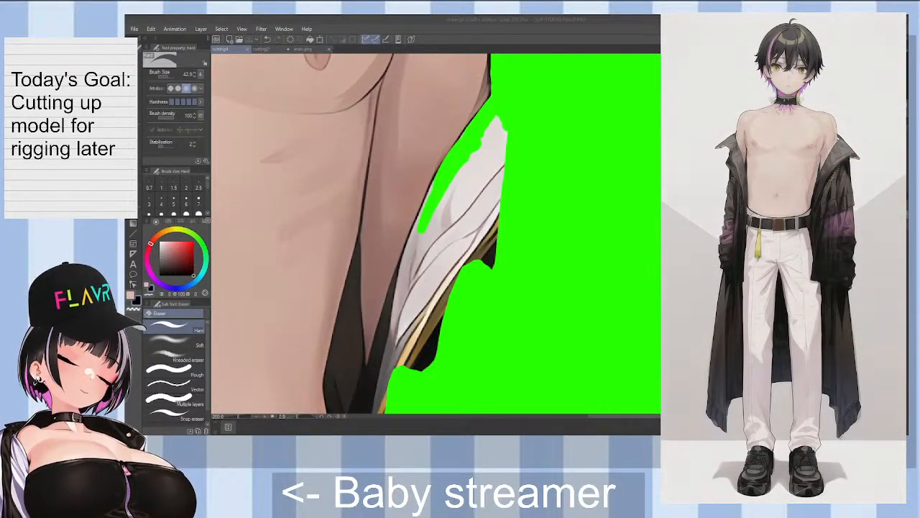
Step: Erase the white jacket lining and most of the gold trim beside the forearm, following the arm's dark outline
left_click(603, 43)
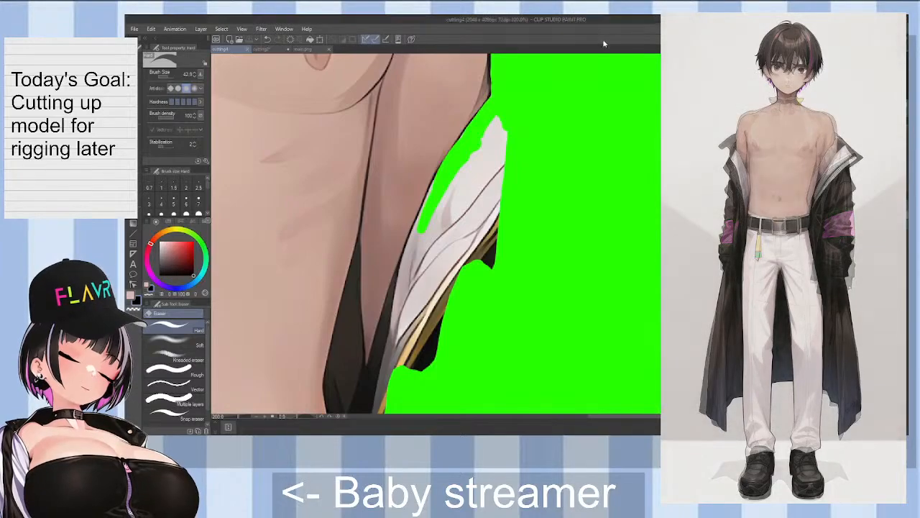
mouse_move(494, 129)
left_mouse_down()
mouse_move(531, 115)
mouse_move(497, 175)
mouse_move(502, 167)
mouse_move(509, 180)
mouse_move(491, 264)
mouse_move(507, 205)
mouse_move(494, 243)
mouse_move(476, 203)
mouse_move(483, 160)
left_mouse_up()
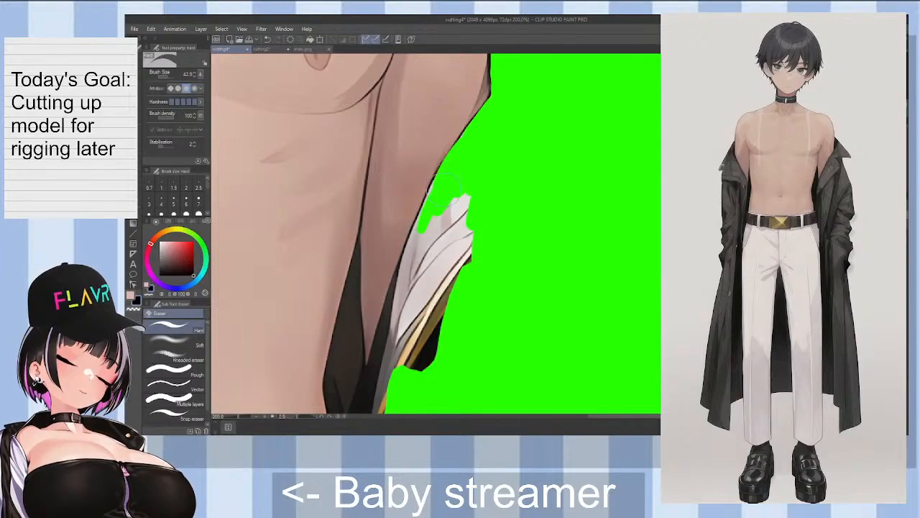
mouse_move(449, 176)
left_mouse_down()
mouse_move(474, 214)
mouse_move(467, 191)
mouse_move(473, 267)
mouse_move(464, 213)
mouse_move(451, 265)
mouse_move(460, 195)
mouse_move(453, 264)
left_mouse_up()
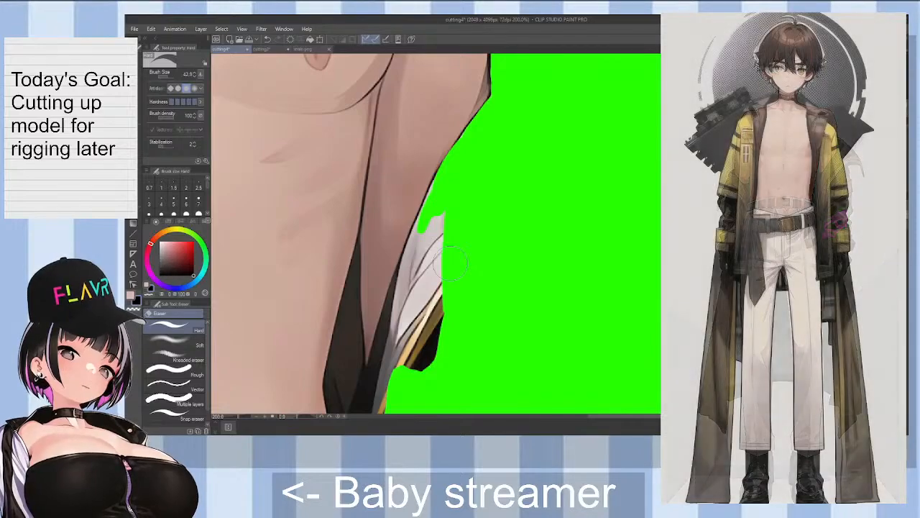
mouse_move(426, 343)
left_mouse_down()
mouse_move(446, 232)
mouse_move(431, 272)
mouse_move(440, 208)
left_mouse_up()
left_click_drag(421, 266, 438, 206)
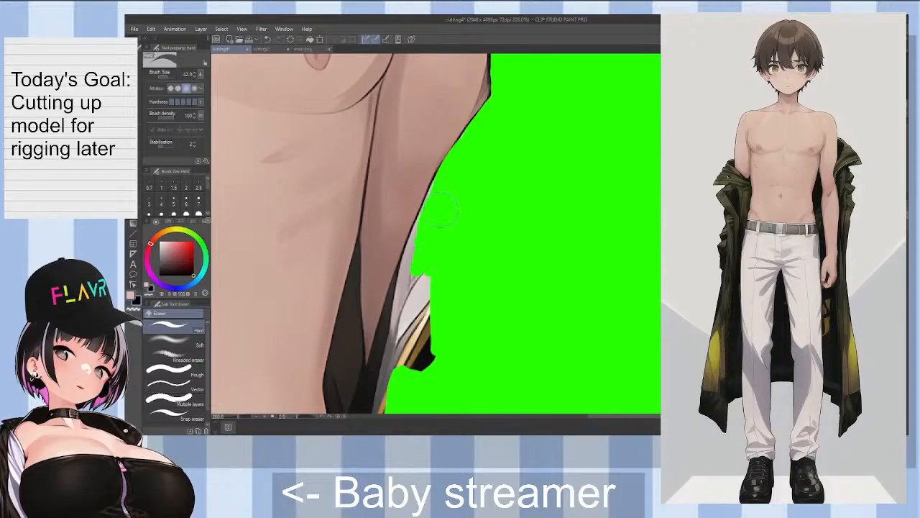
mouse_move(435, 284)
left_mouse_down()
mouse_move(431, 356)
mouse_move(435, 287)
left_mouse_up()
mouse_move(423, 356)
left_mouse_down()
mouse_move(419, 281)
mouse_move(399, 291)
mouse_move(414, 224)
left_mouse_up()
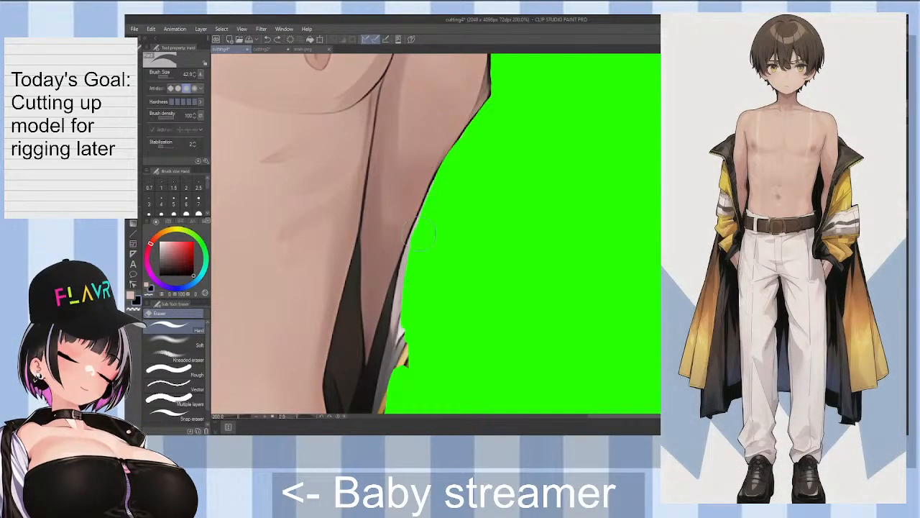
left_click_drag(414, 312, 409, 260)
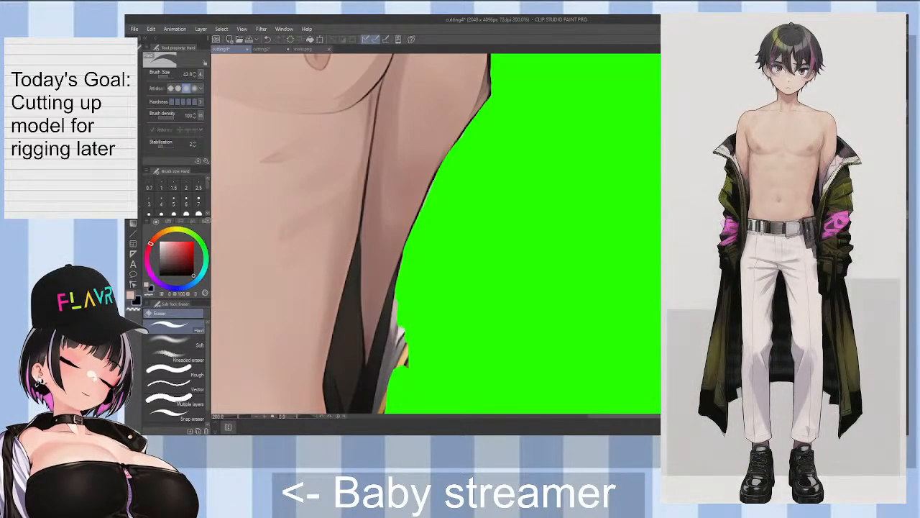
Step: Erase the leftover gold trim and grey lining beside the forearm's pointed tip
scroll(436, 234, "down", 3)
scroll(436, 233, "up", 1)
left_click_drag(395, 308, 398, 236)
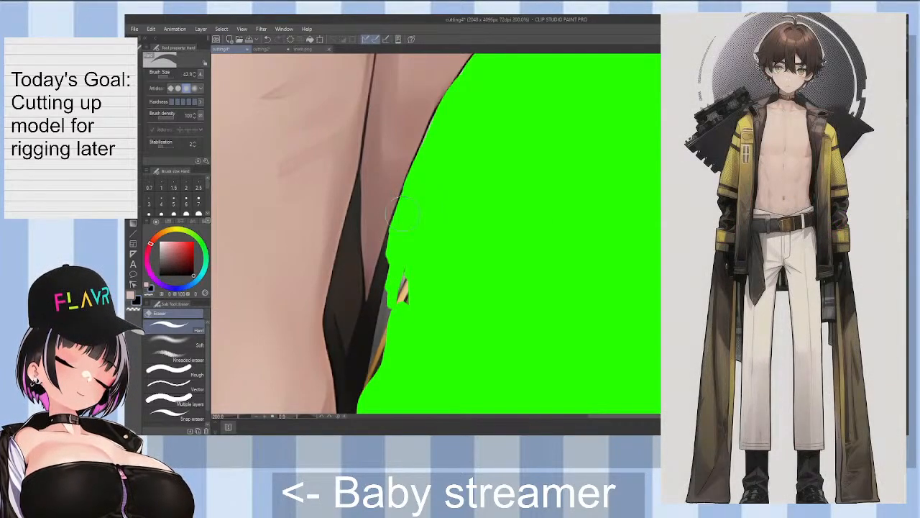
mouse_move(406, 279)
left_mouse_down()
mouse_move(391, 355)
mouse_move(394, 315)
mouse_move(383, 281)
left_mouse_up()
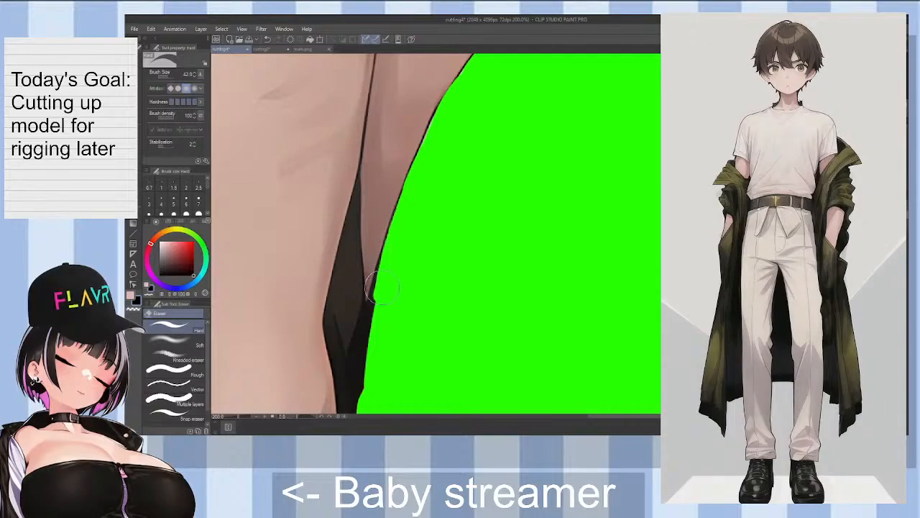
left_click_drag(368, 339, 391, 271)
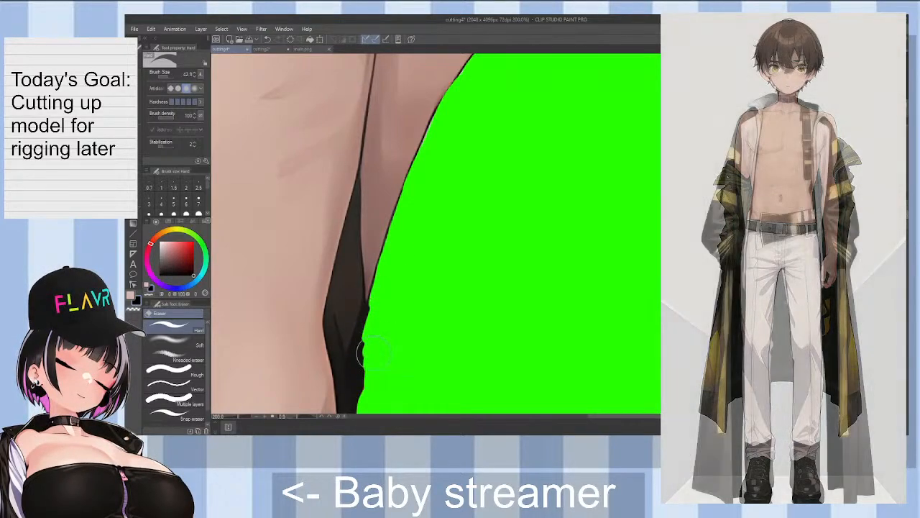
Step: Erase the dark jacket fabric beside the waist down to the belt
scroll(360, 324, "down", 3)
left_click_drag(355, 408, 340, 251)
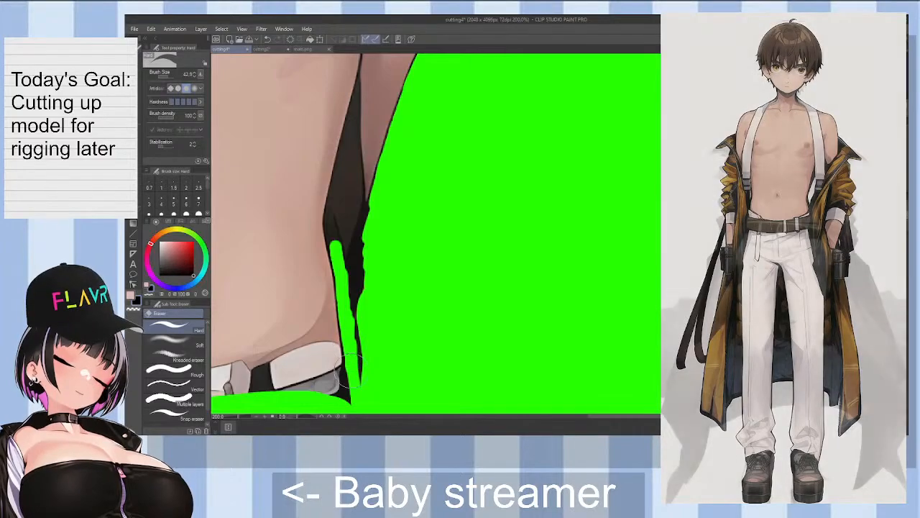
mouse_move(353, 345)
left_mouse_down()
mouse_move(361, 254)
mouse_move(362, 270)
mouse_move(349, 238)
left_mouse_up()
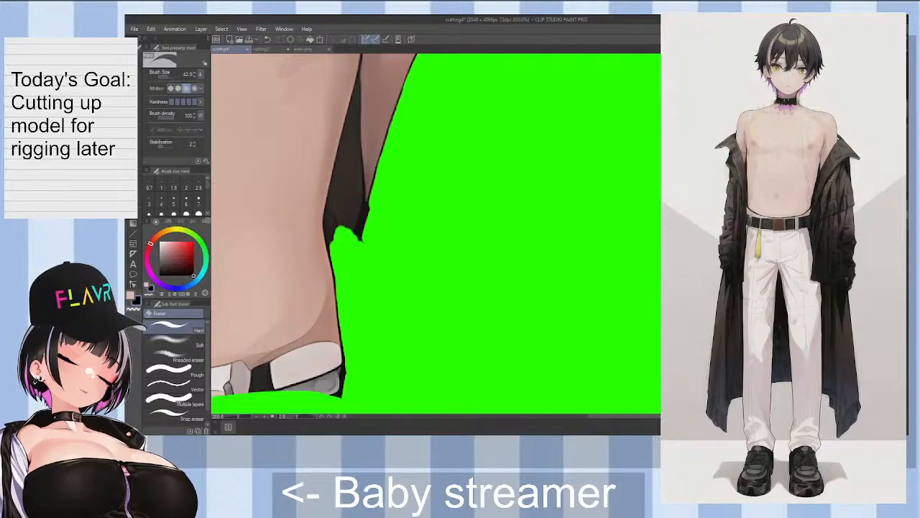
Step: Erase the dark jacket fabric from the gap between torso and forearm with a smaller hard eraser, keeping both outlines
scroll(435, 234, "up", 1)
scroll(341, 288, "up", 1)
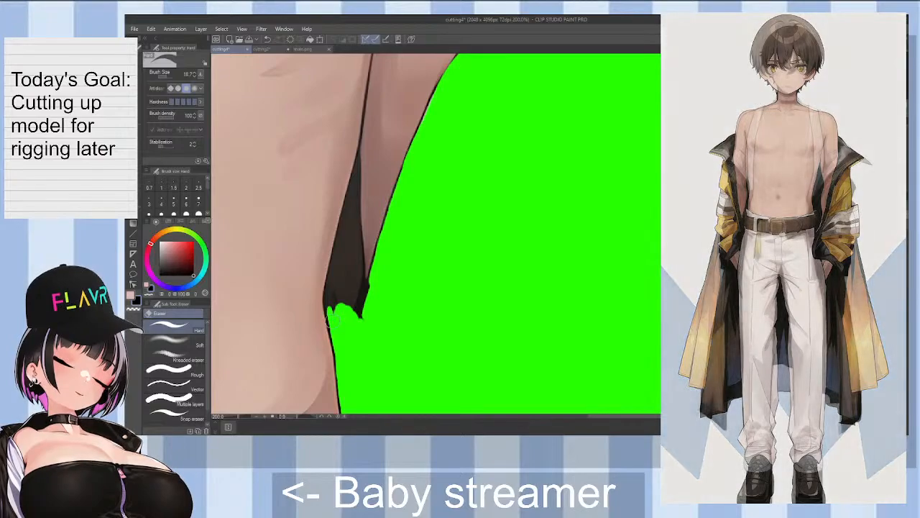
left_click_drag(333, 290, 343, 231)
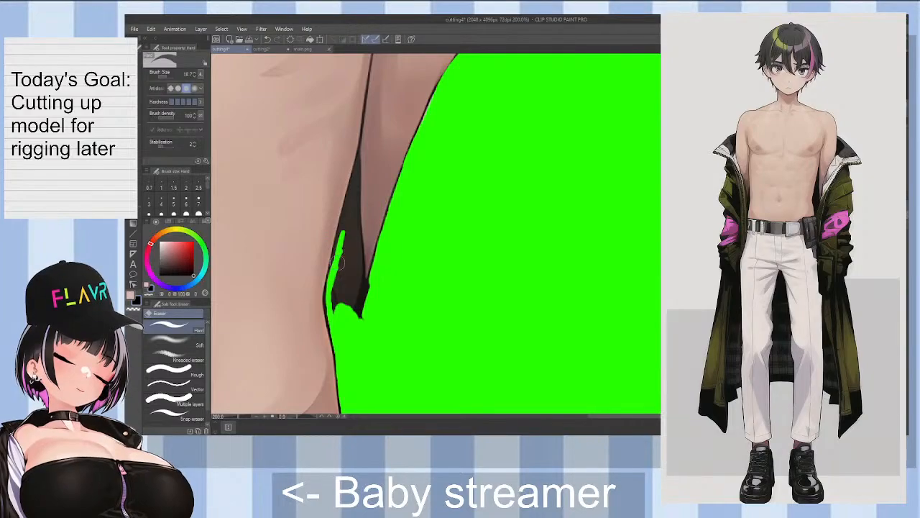
mouse_move(356, 182)
left_mouse_down()
mouse_move(359, 156)
mouse_move(348, 208)
left_mouse_up()
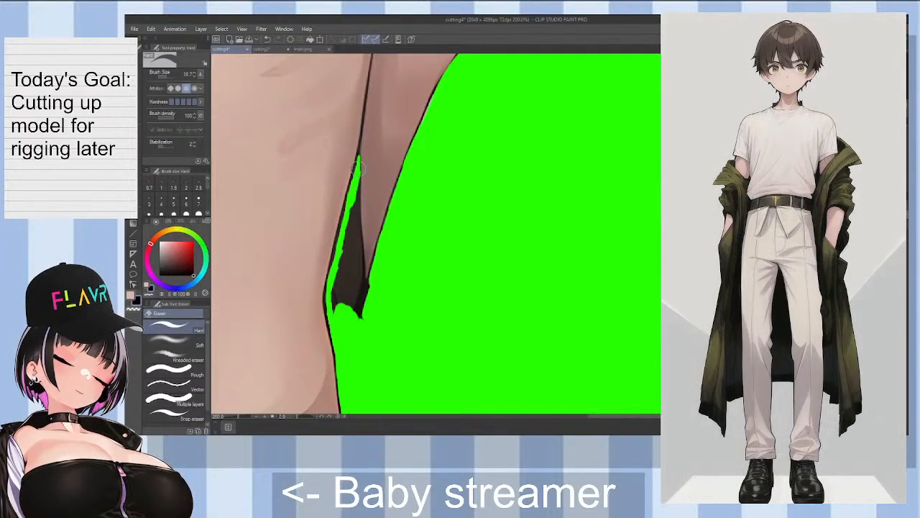
key("ctrl+z")
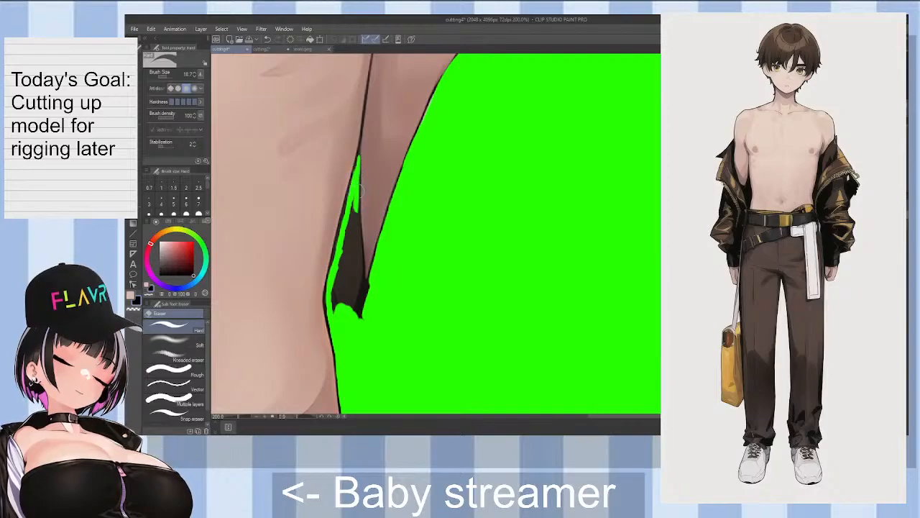
mouse_move(360, 191)
left_mouse_down()
mouse_move(353, 224)
mouse_move(349, 189)
mouse_move(351, 270)
left_mouse_up()
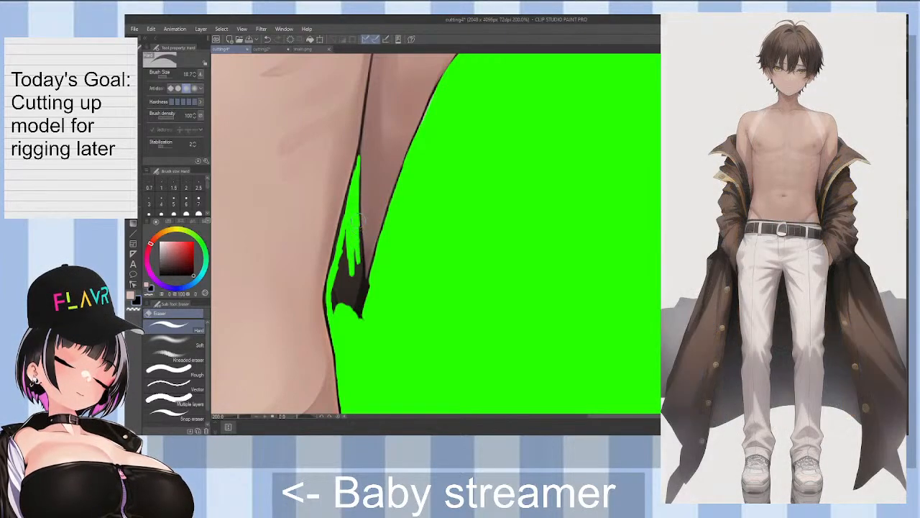
left_click_drag(358, 218, 366, 294)
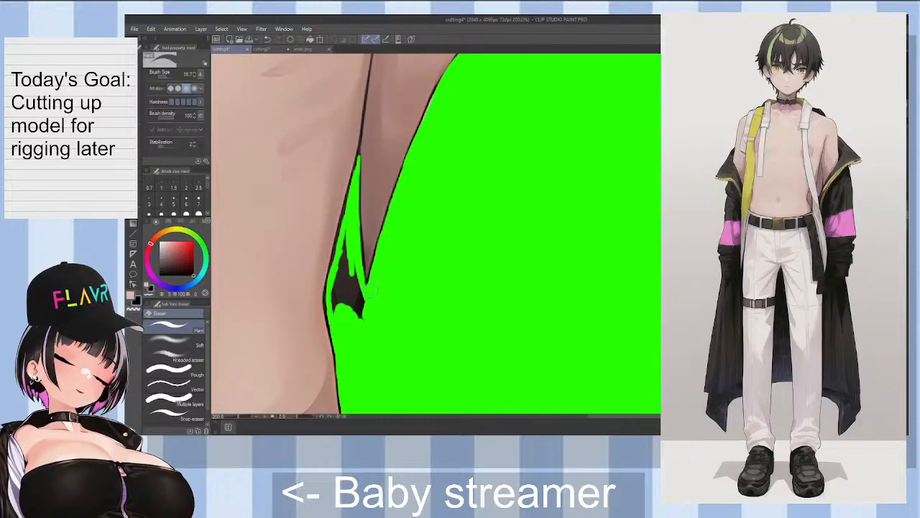
mouse_move(345, 232)
left_mouse_down()
mouse_move(362, 280)
mouse_move(352, 288)
mouse_move(359, 262)
mouse_move(352, 297)
mouse_move(362, 303)
mouse_move(363, 321)
mouse_move(341, 247)
left_mouse_up()
left_click_drag(335, 291, 341, 317)
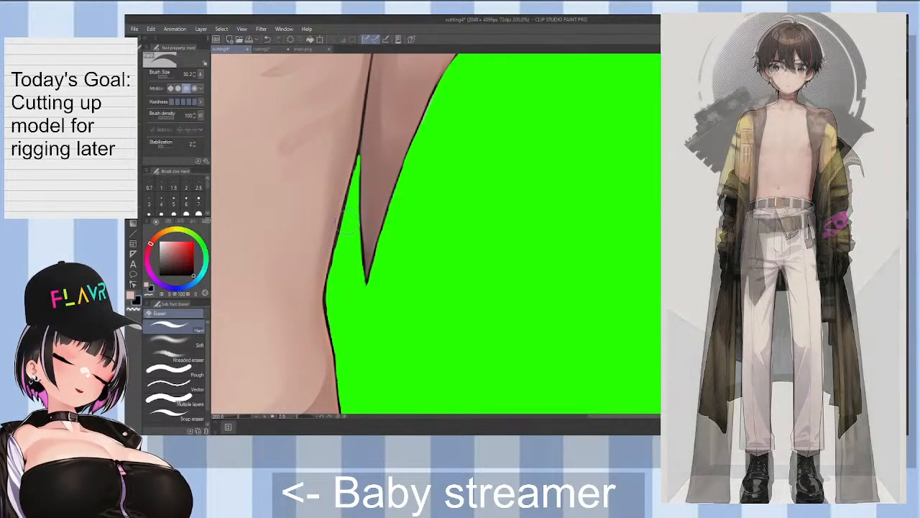
Step: Reduce the hard eraser's size to 12.9 and save the file
key("[")
key("[")
key("[")
key("[")
key("[")
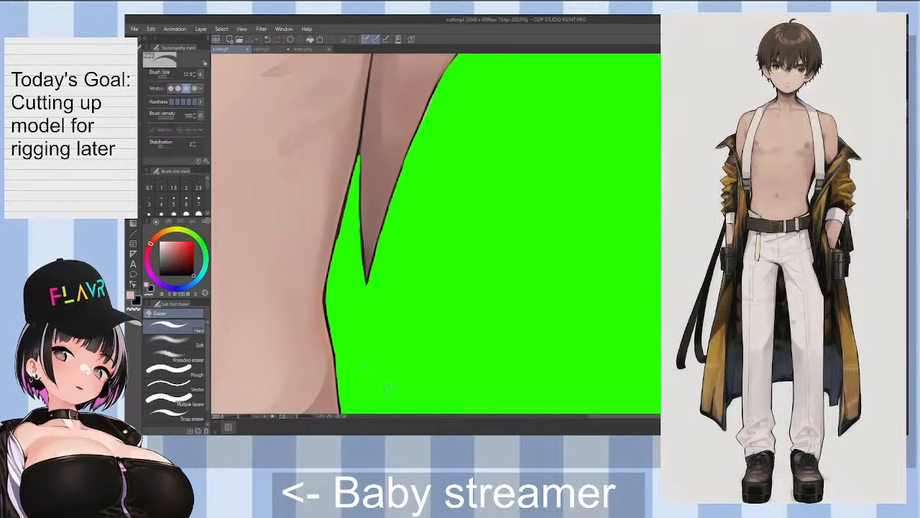
Step: Rotate the canvas at the opposite arm and erase the outer dark jacket fabric along its upper arm outline
scroll(386, 387, "down", 5)
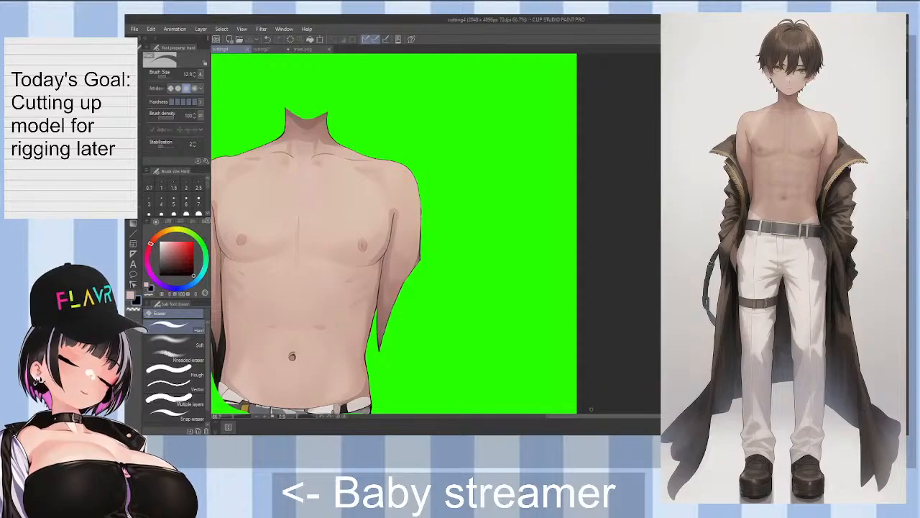
left_click_drag(576, 416, 454, 414)
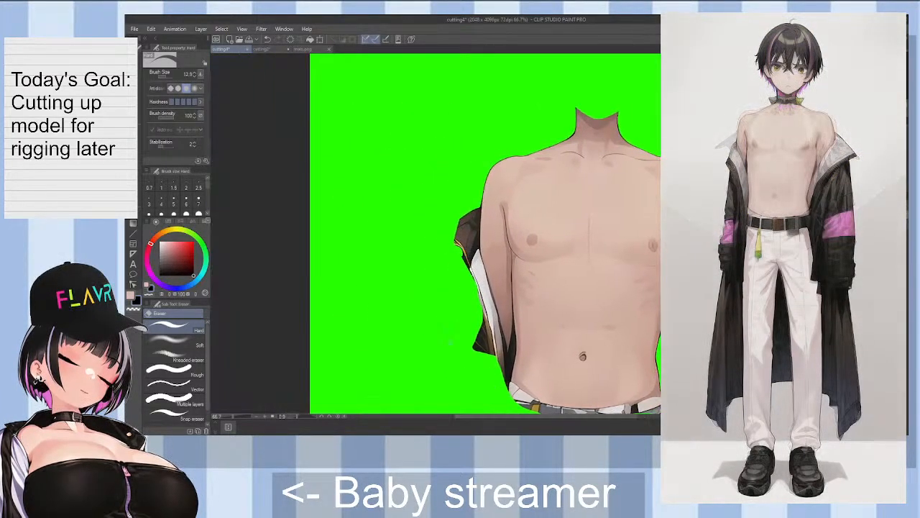
scroll(478, 229, "up", 3)
key("minus")
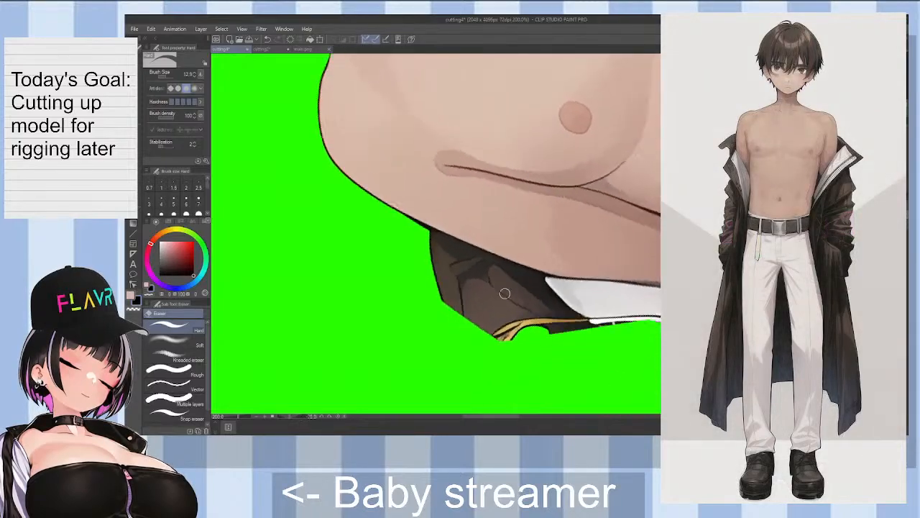
key("minus")
key("minus")
key("minus")
key("minus")
key("minus")
left_click_drag(514, 303, 519, 294)
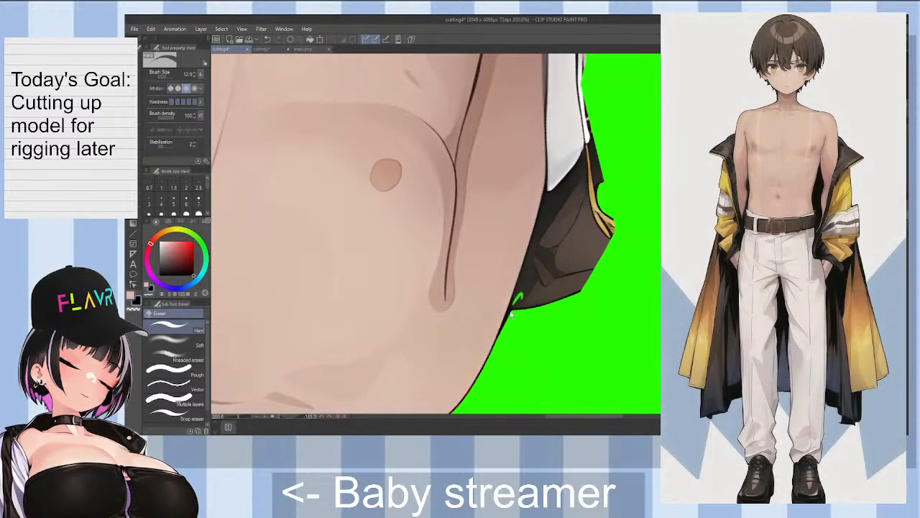
mouse_move(509, 328)
left_mouse_down()
mouse_move(524, 295)
mouse_move(536, 294)
left_mouse_up()
mouse_move(505, 332)
left_mouse_down()
mouse_move(519, 303)
mouse_move(506, 327)
mouse_move(533, 277)
left_mouse_up()
mouse_move(521, 307)
left_mouse_down()
mouse_move(547, 257)
mouse_move(581, 245)
mouse_move(552, 299)
left_mouse_up()
mouse_move(591, 241)
left_mouse_down()
mouse_move(567, 293)
mouse_move(616, 233)
left_mouse_up()
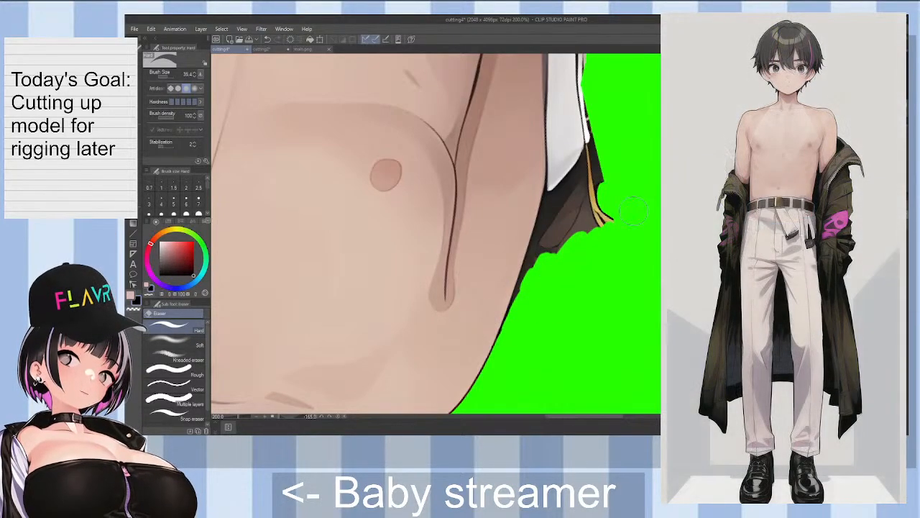
Step: Clear a strip of white lining beside that arm's outline and erase the adjoining brown jacket fabric, redoing one stroke
scroll(432, 230, "up", 3)
left_click_drag(559, 202, 555, 289)
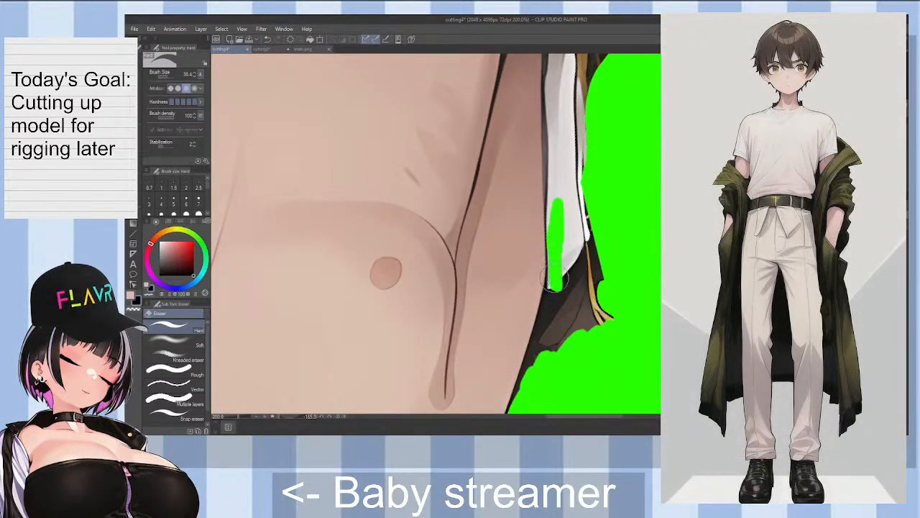
left_click_drag(555, 284, 552, 311)
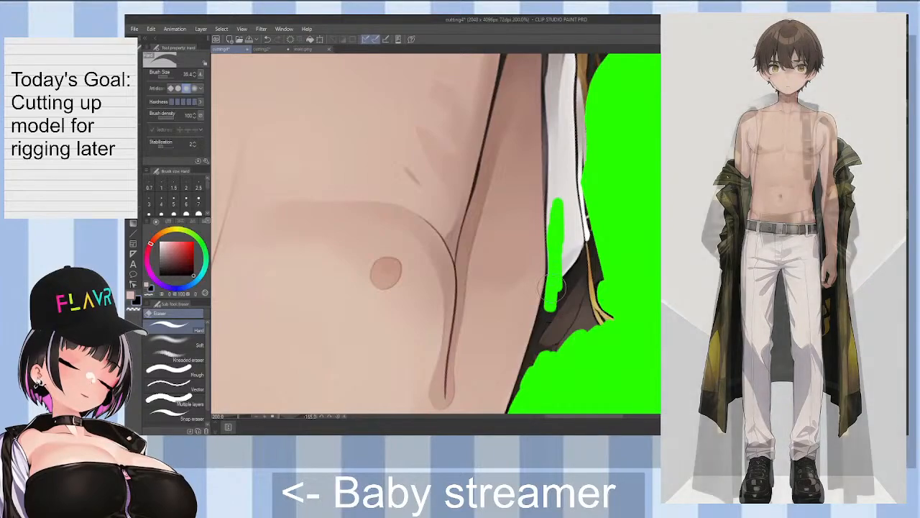
key("ctrl+z")
left_click_drag(556, 274, 549, 319)
left_click_drag(535, 363, 549, 315)
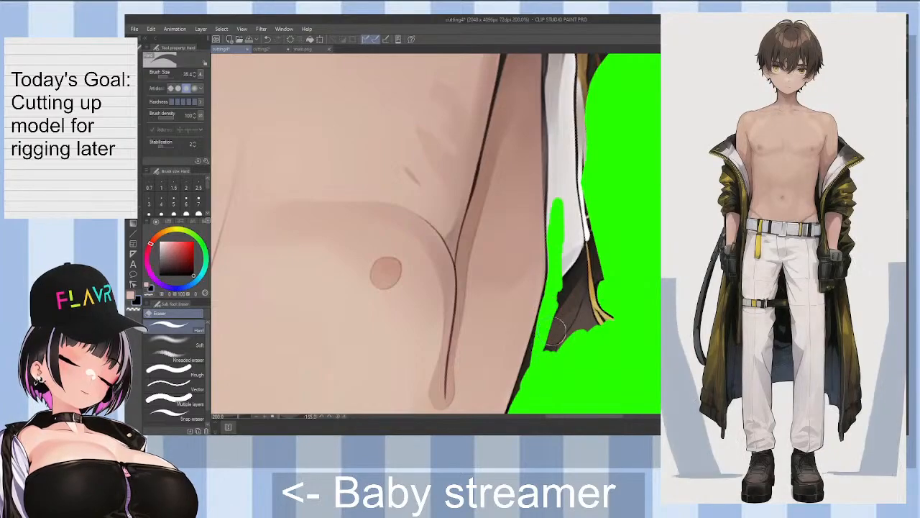
mouse_move(552, 287)
left_mouse_down()
mouse_move(552, 302)
mouse_move(552, 292)
left_mouse_up()
scroll(435, 234, "down", 3)
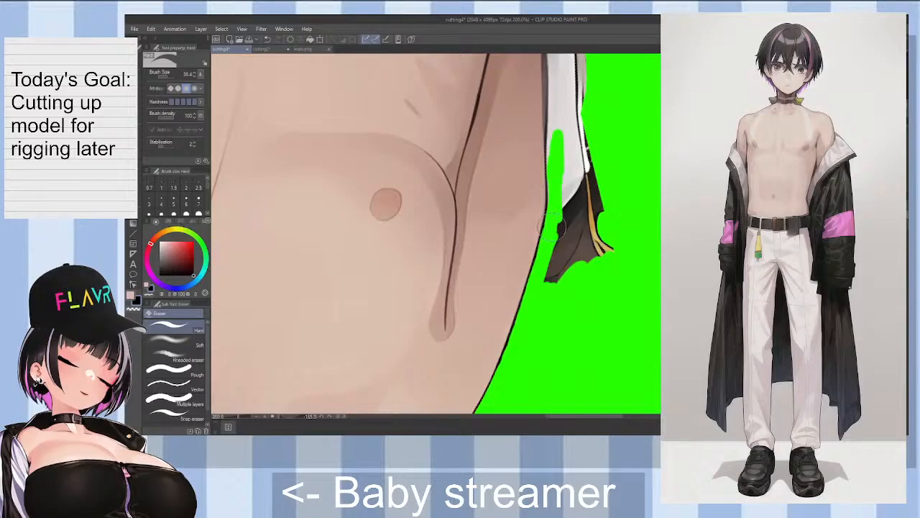
mouse_move(549, 228)
left_mouse_down()
mouse_move(547, 280)
mouse_move(611, 203)
mouse_move(588, 259)
left_mouse_up()
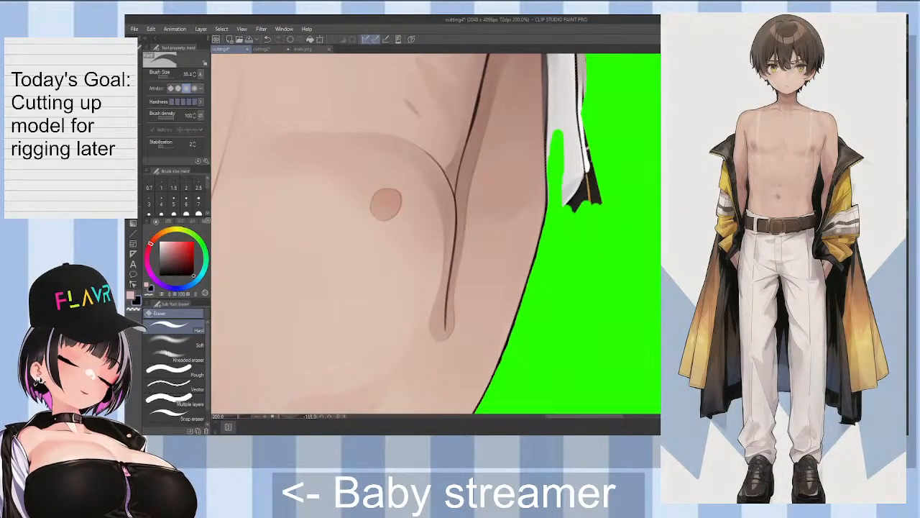
Step: Extend the erased strip along the arm's outline and remove the detached white lining and trim beside it
scroll(436, 234, "up", 5)
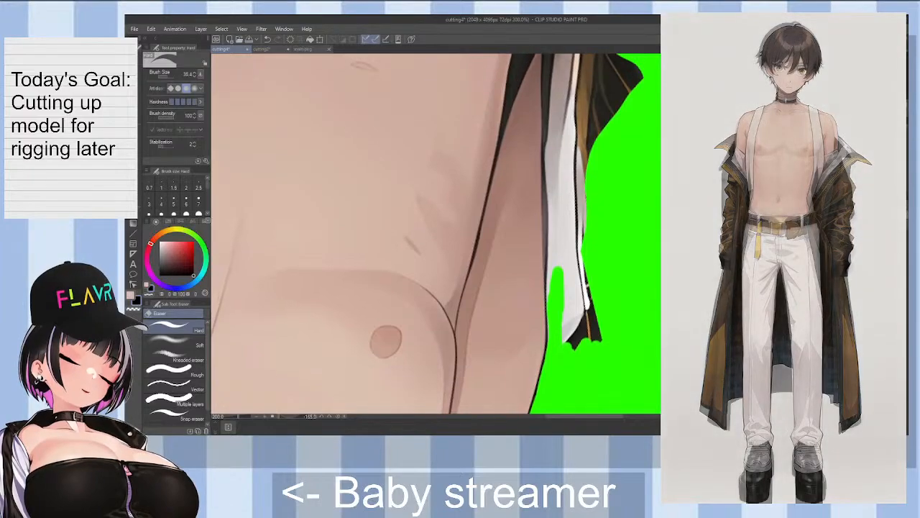
mouse_move(545, 167)
left_mouse_down()
mouse_move(556, 227)
mouse_move(560, 191)
mouse_move(555, 198)
mouse_move(553, 212)
mouse_move(565, 196)
mouse_move(555, 195)
mouse_move(553, 231)
left_mouse_up()
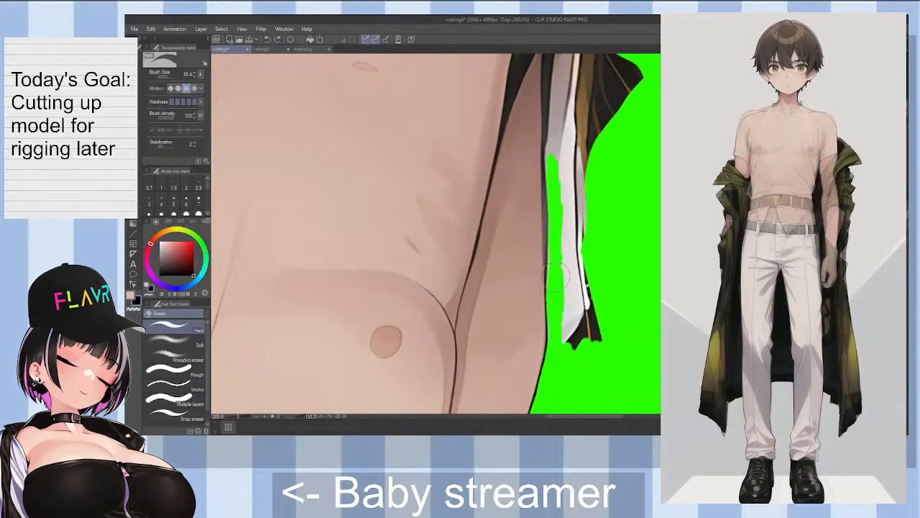
mouse_move(559, 307)
left_mouse_down()
mouse_move(567, 294)
mouse_move(571, 316)
mouse_move(584, 295)
mouse_move(599, 332)
left_mouse_up()
mouse_move(583, 243)
left_mouse_down()
mouse_move(584, 215)
mouse_move(617, 174)
mouse_move(566, 224)
mouse_move(574, 169)
left_mouse_up()
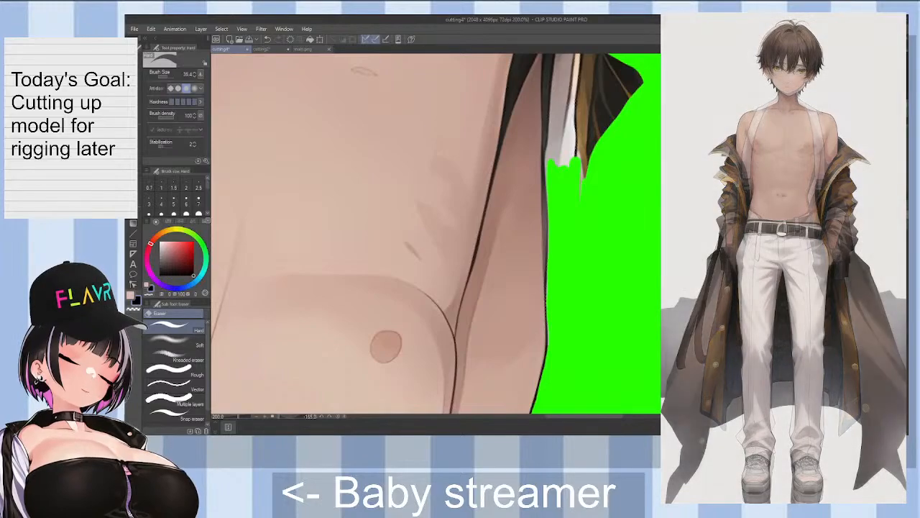
Step: Erase the remaining lining, gold trim and dark jacket flap beside the forearm up to the waist
scroll(544, 146, "up", 5)
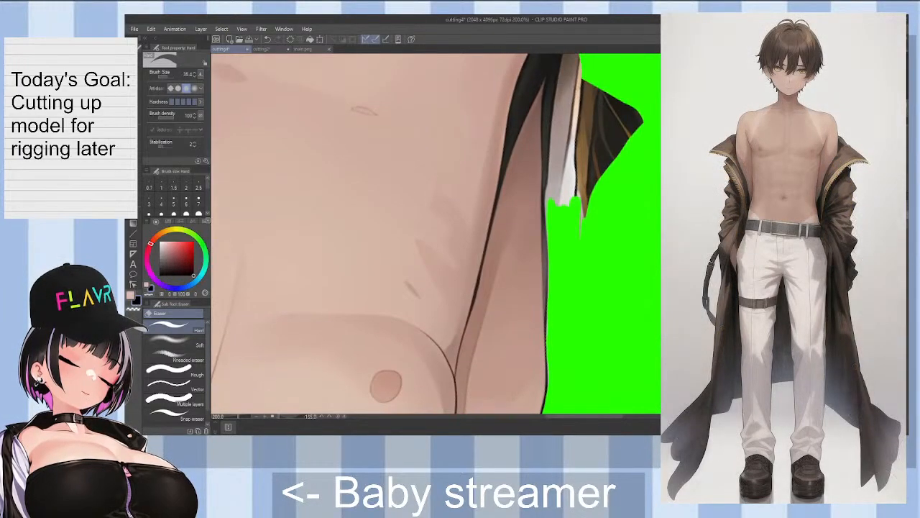
mouse_move(549, 148)
left_mouse_down()
mouse_move(555, 296)
mouse_move(563, 236)
left_mouse_up()
left_click_drag(573, 278, 601, 169)
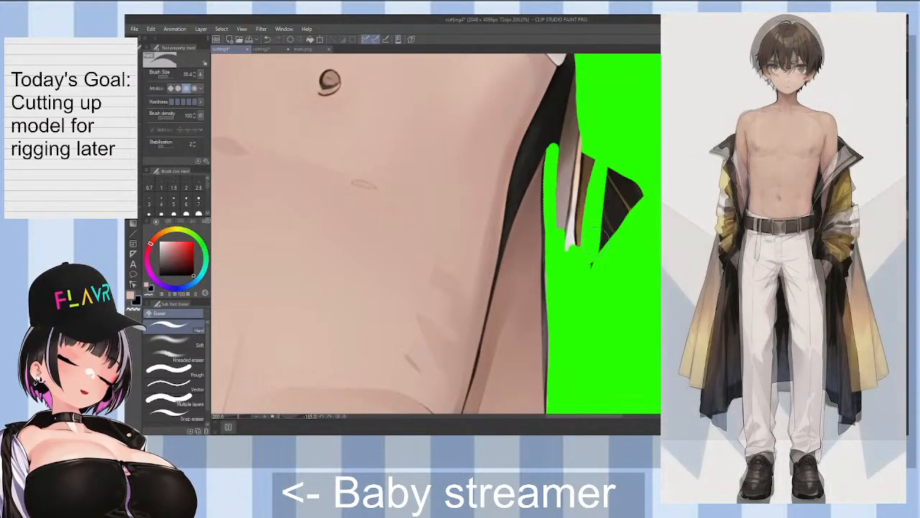
mouse_move(611, 237)
left_mouse_down()
mouse_move(631, 191)
mouse_move(607, 176)
mouse_move(583, 235)
mouse_move(569, 241)
mouse_move(563, 172)
mouse_move(558, 191)
mouse_move(581, 146)
mouse_move(552, 210)
mouse_move(565, 146)
mouse_move(573, 181)
left_mouse_up()
scroll(605, 141, "up", 2)
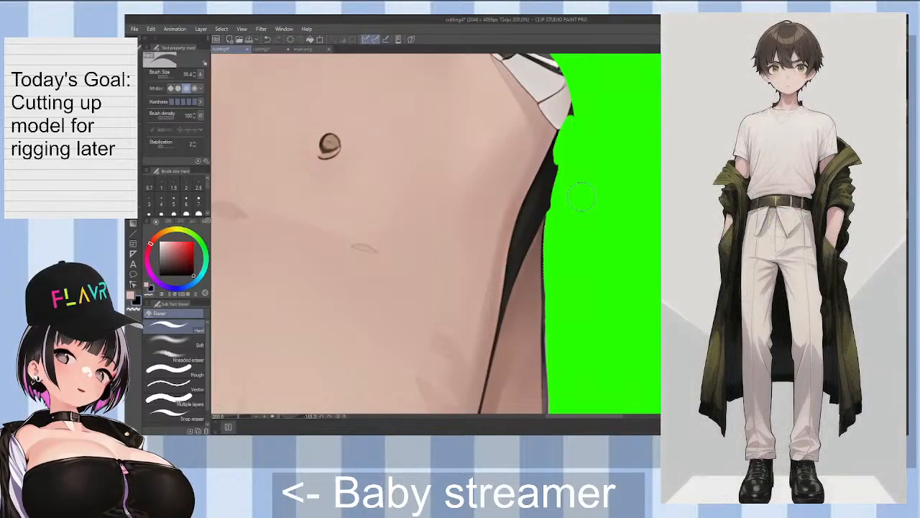
Step: Reduce the eraser size to 14.8 and erase the upper dark jacket fabric between the waist outline and the forearm, redoing one stroke
left_click_drag(555, 257, 510, 253)
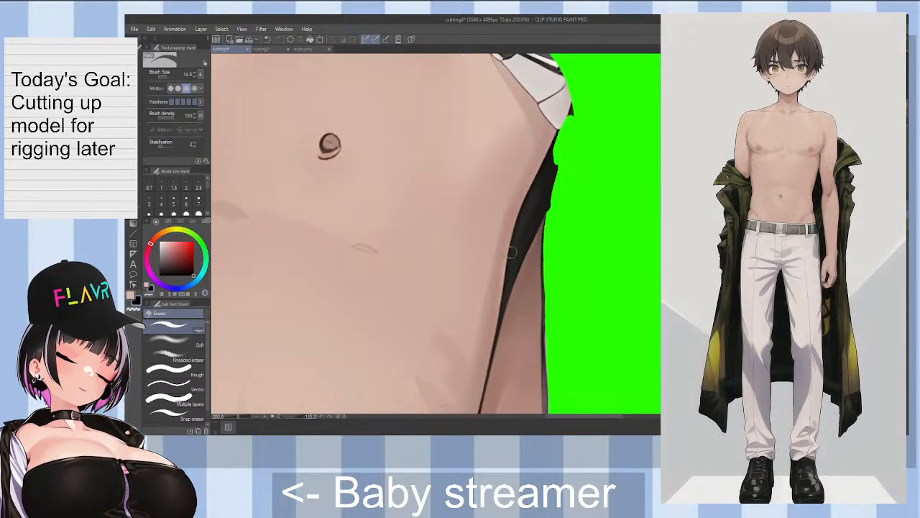
left_click_drag(523, 220, 554, 162)
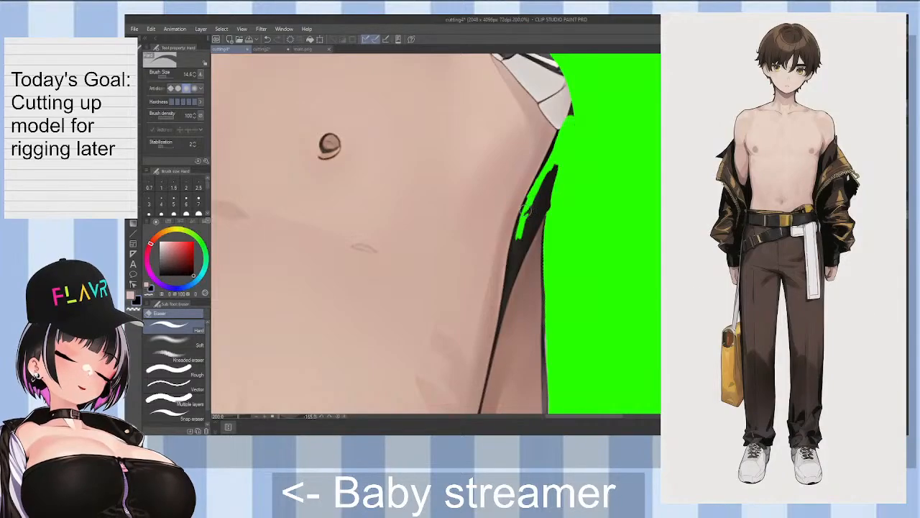
key("ctrl+z")
left_click_drag(537, 192, 549, 164)
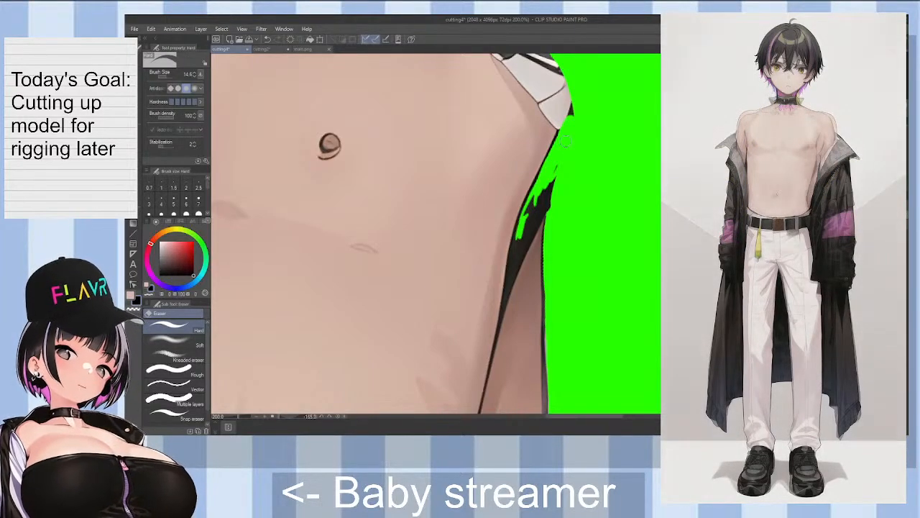
Step: Erase the remaining dark fabric in the narrow gap down to where the forearm meets the torso outline
left_click_drag(506, 296, 502, 310)
left_click_drag(511, 260, 512, 264)
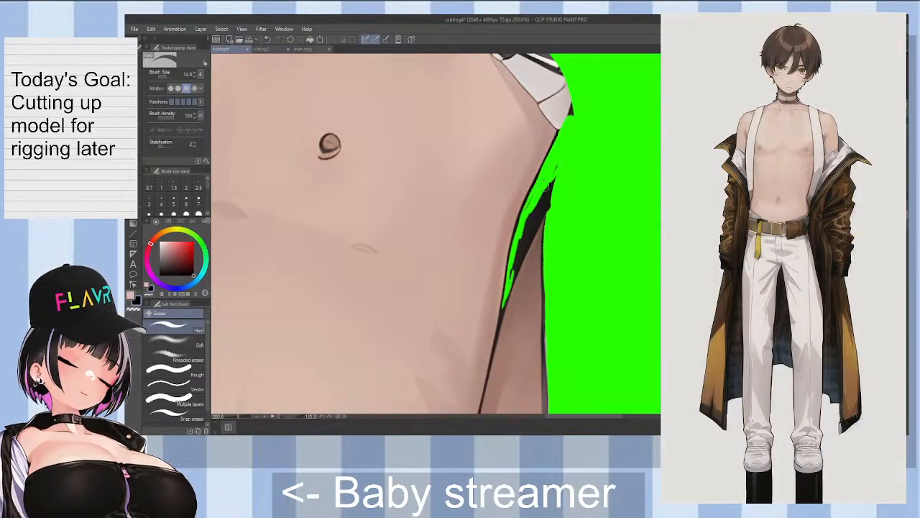
left_click_drag(538, 208, 555, 180)
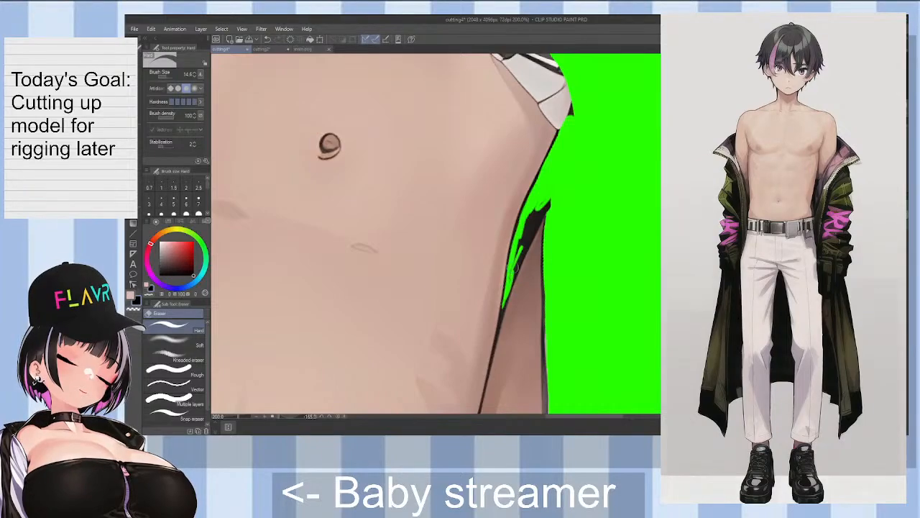
key("ctrl+z")
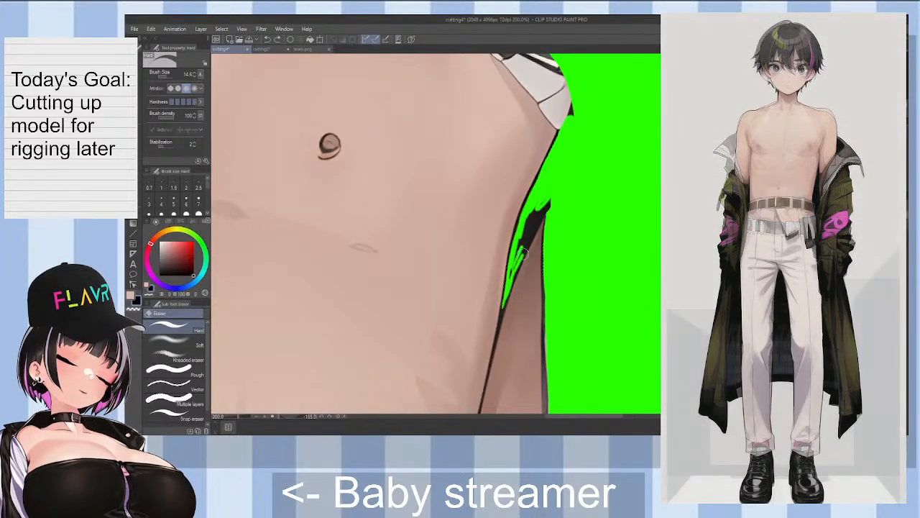
left_click_drag(532, 224, 523, 249)
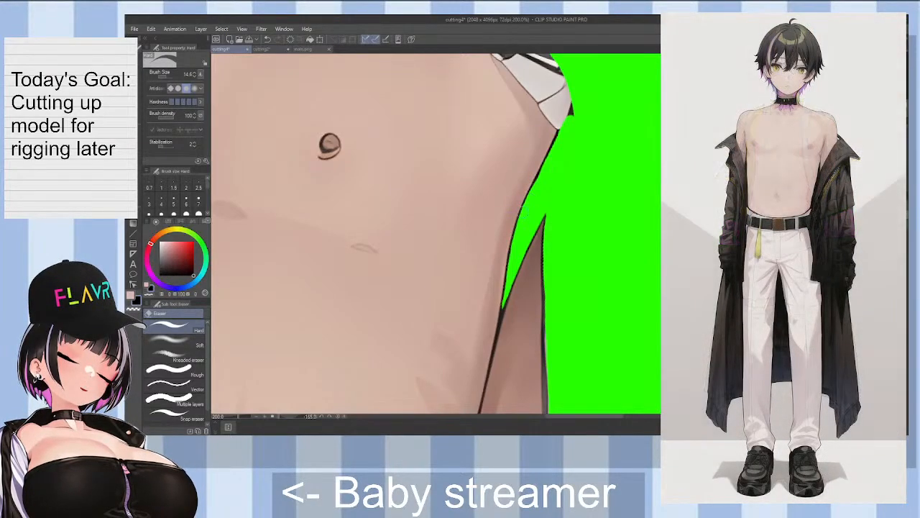
Step: Rotate the canvas at the hip, enlarge the eraser to 24.3 and erase a strip between the hip skin and the white clothing, redoing the stroke
scroll(392, 233, "up", 4)
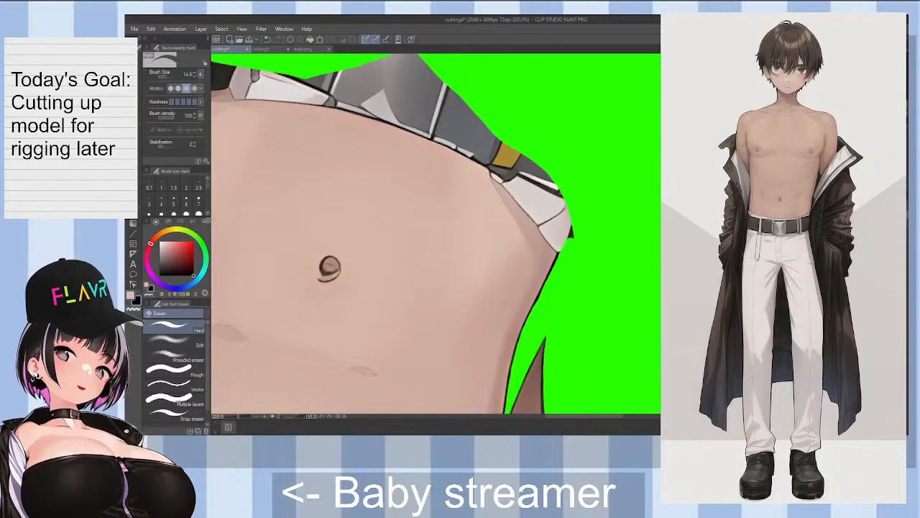
scroll(436, 233, "down", 1)
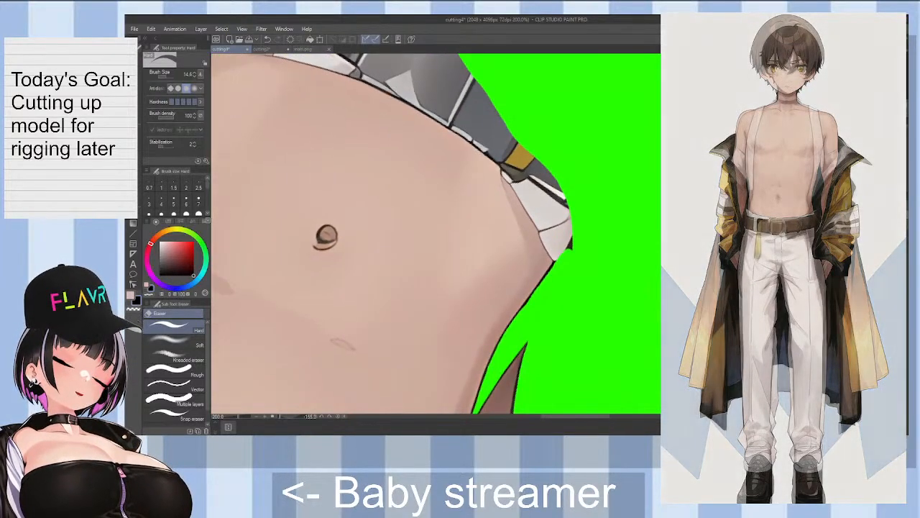
key("^")
key("^")
key("^")
key("^")
key("^")
key("^")
key("^")
key("^")
key("]")
key("]")
key("]")
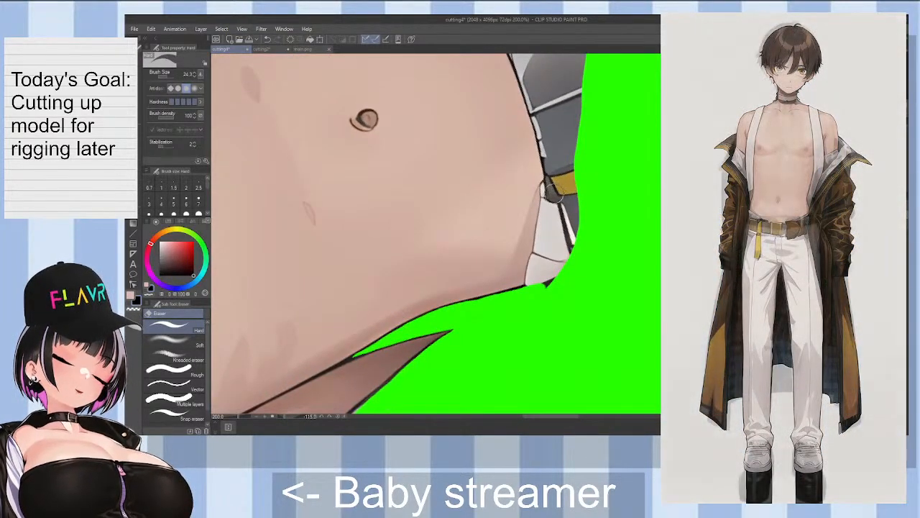
left_click_drag(546, 189, 548, 192)
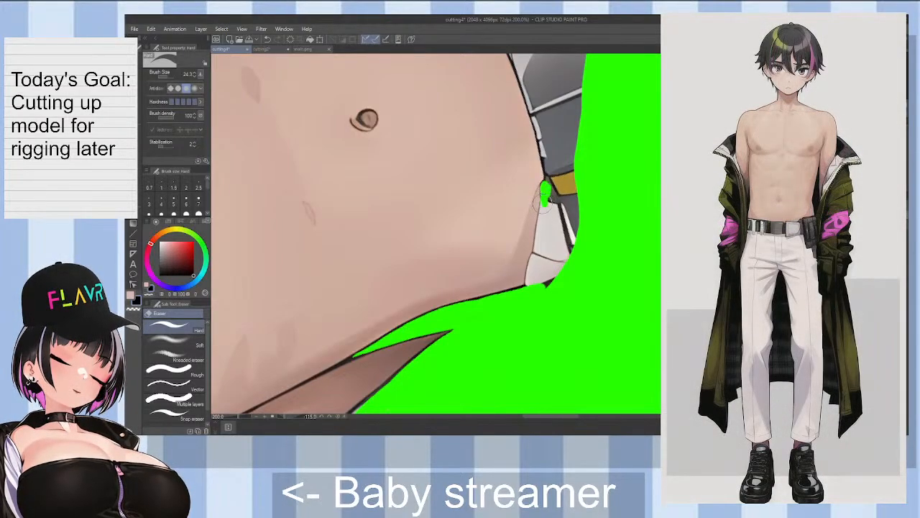
mouse_move(546, 204)
left_mouse_down()
mouse_move(536, 222)
mouse_move(546, 205)
mouse_move(528, 281)
left_mouse_up()
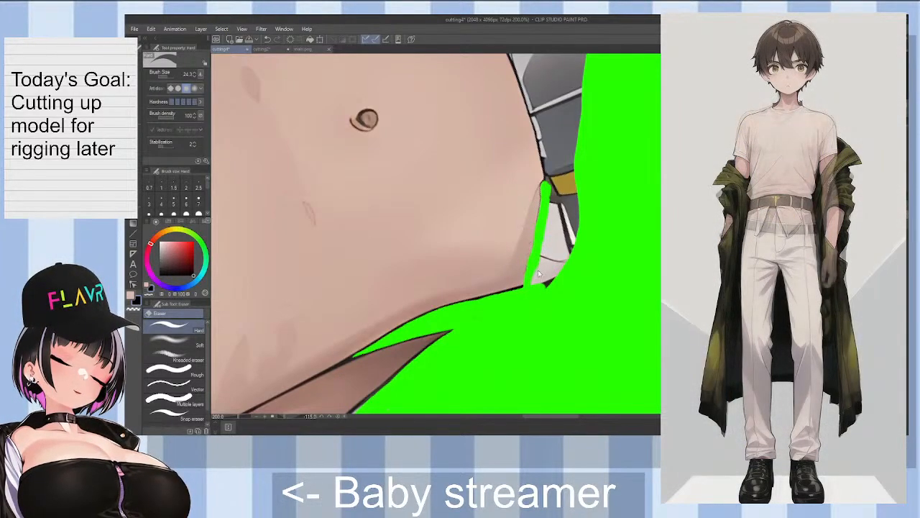
key("ctrl+z")
key("ctrl+z")
key("ctrl+z")
left_click_drag(530, 282, 544, 205)
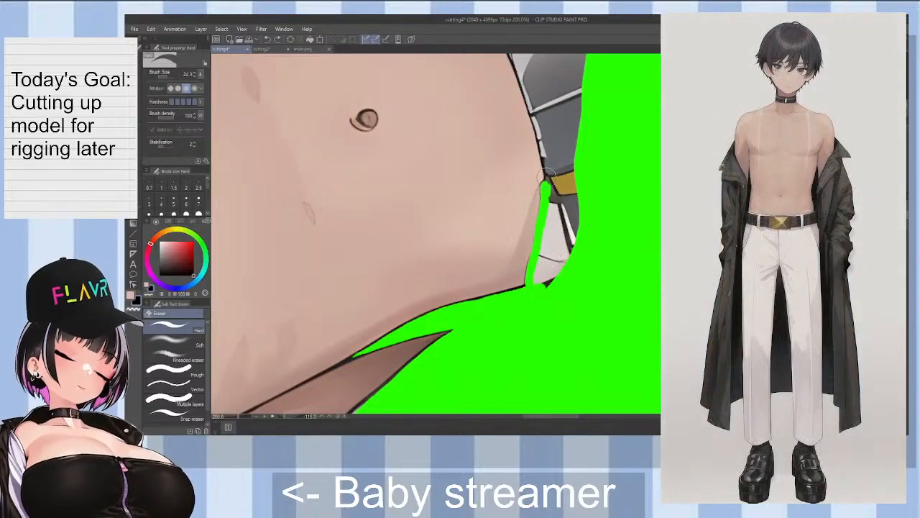
Step: Extend the erased strip along the lower waist outline, separating the skin from the gold piece and grey belt
left_click_drag(547, 169, 540, 138)
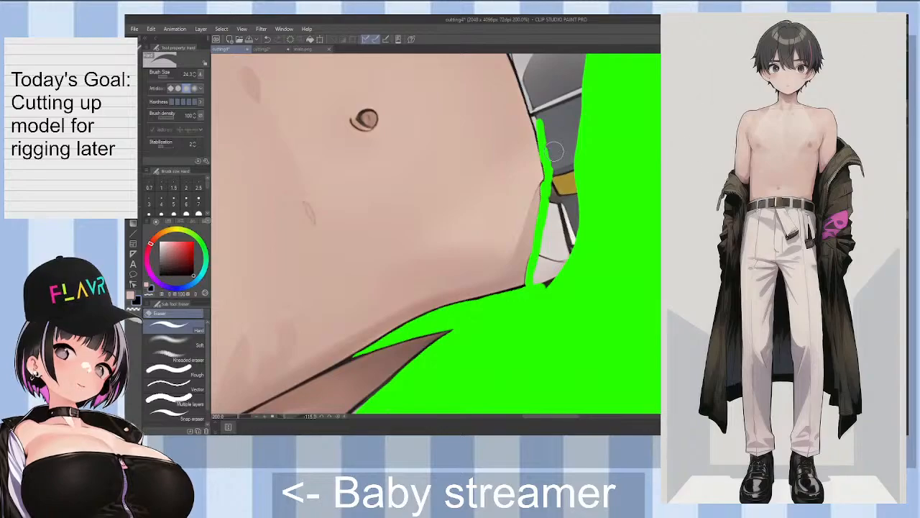
scroll(554, 150, "up", 5)
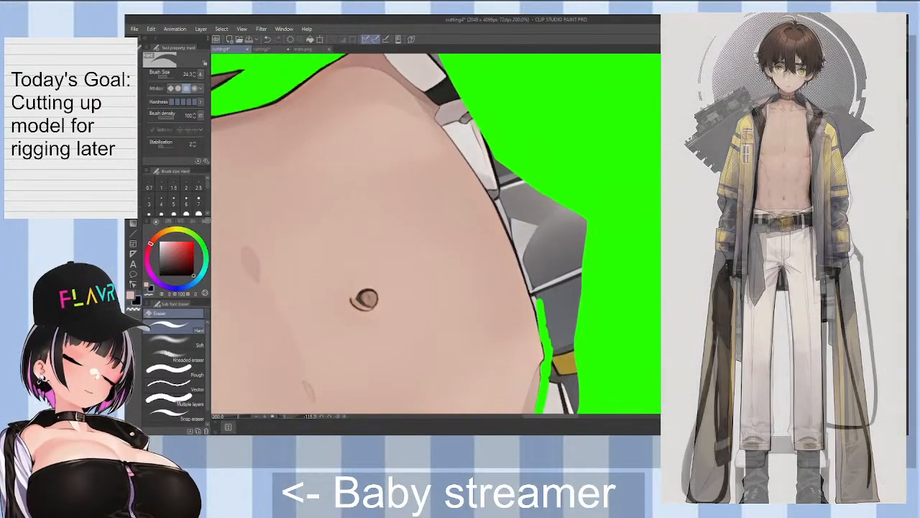
key("^")
key("^")
key("^")
key("^")
left_click_drag(510, 206, 515, 248)
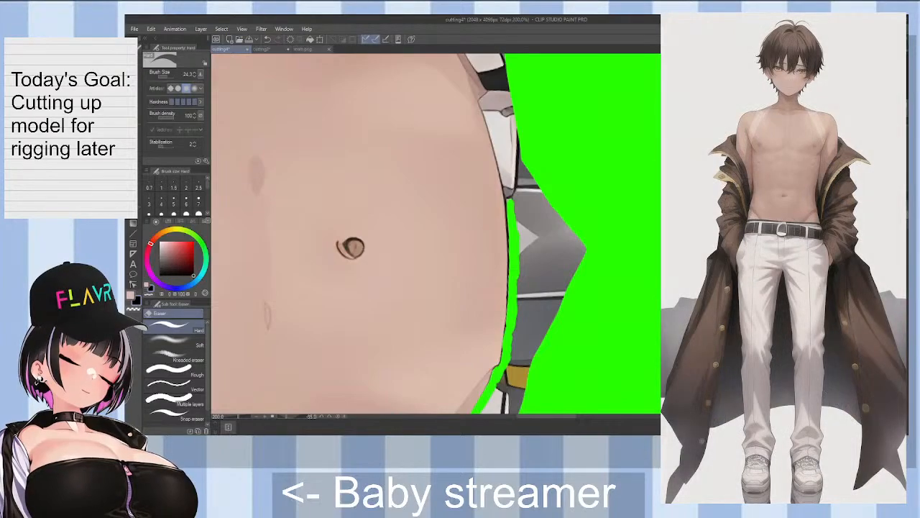
Step: Continue the erased strip along the waist outline beside the white belt loop, joining it to the existing gap
scroll(519, 243, "up", 3)
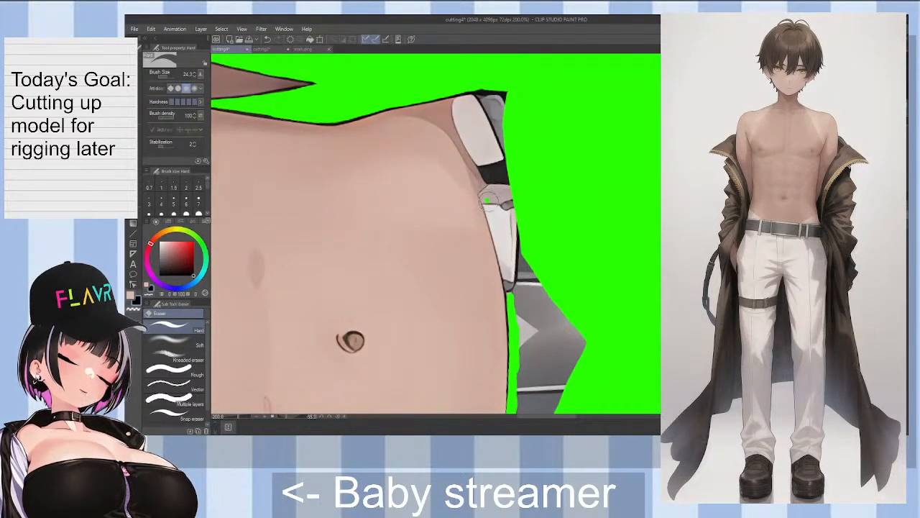
mouse_move(488, 201)
left_mouse_down()
mouse_move(483, 193)
mouse_move(500, 220)
mouse_move(483, 205)
mouse_move(503, 252)
mouse_move(496, 248)
left_mouse_up()
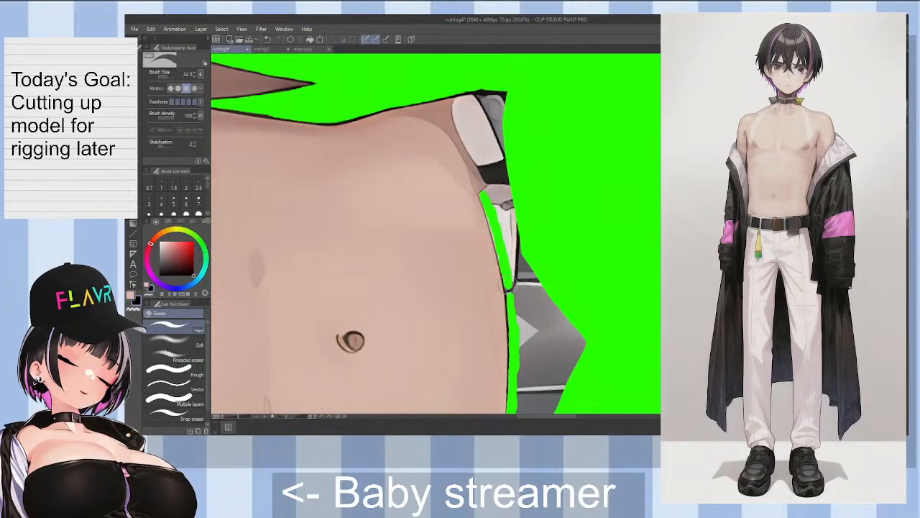
left_click_drag(503, 284, 505, 295)
left_click_drag(488, 193, 492, 187)
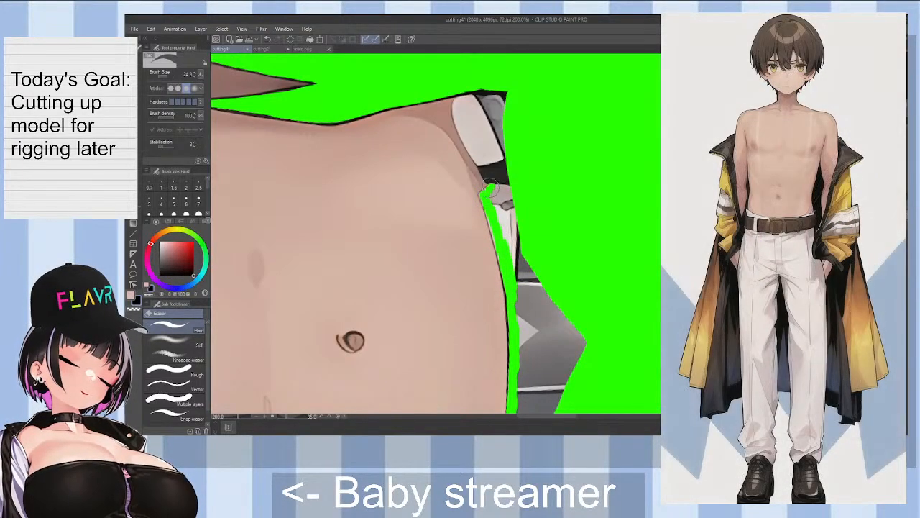
Step: Rotate the canvas and erase between the skin and the white clothing up to the opposite hip corner
key("asciicircum")
key("asciicircum")
key("asciicircum")
key("asciicircum")
key("asciicircum")
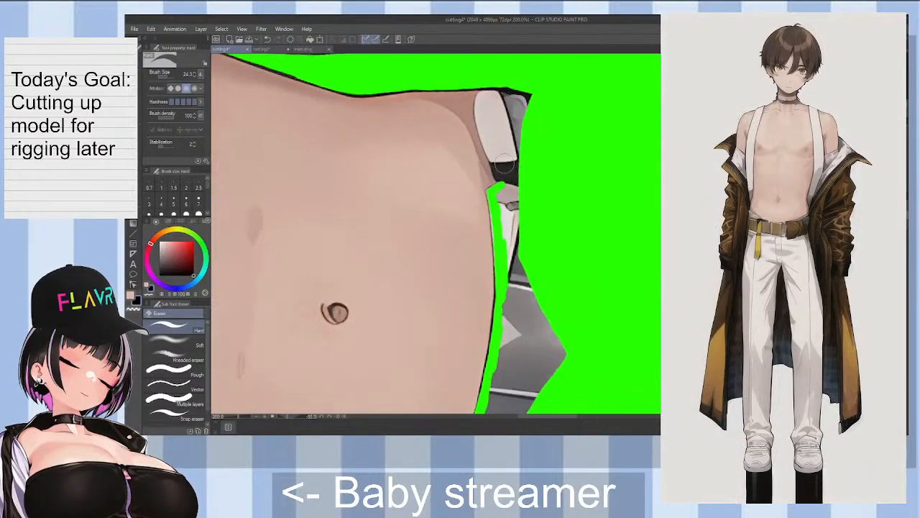
left_click_drag(507, 184, 522, 91)
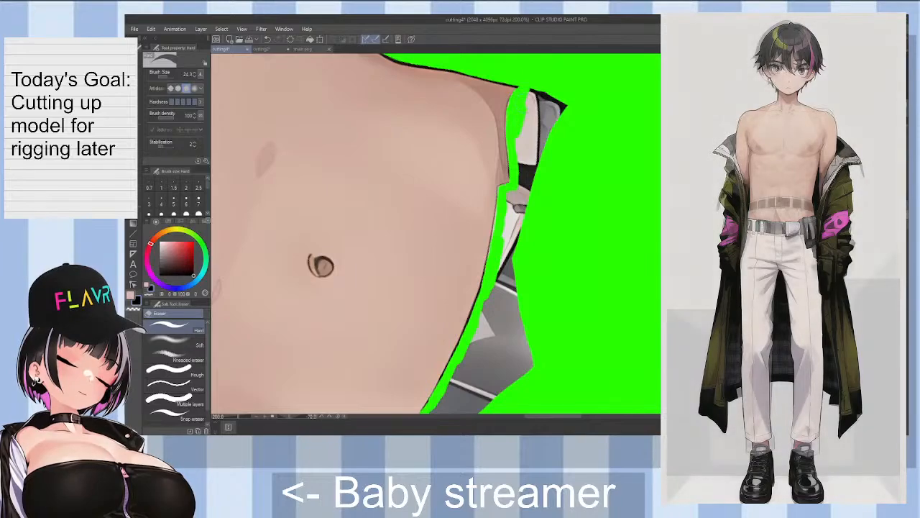
Step: Lasso the detached white and black clothing remnants beside the far hip, delete them and clear the selection
scroll(532, 108, "down", 2)
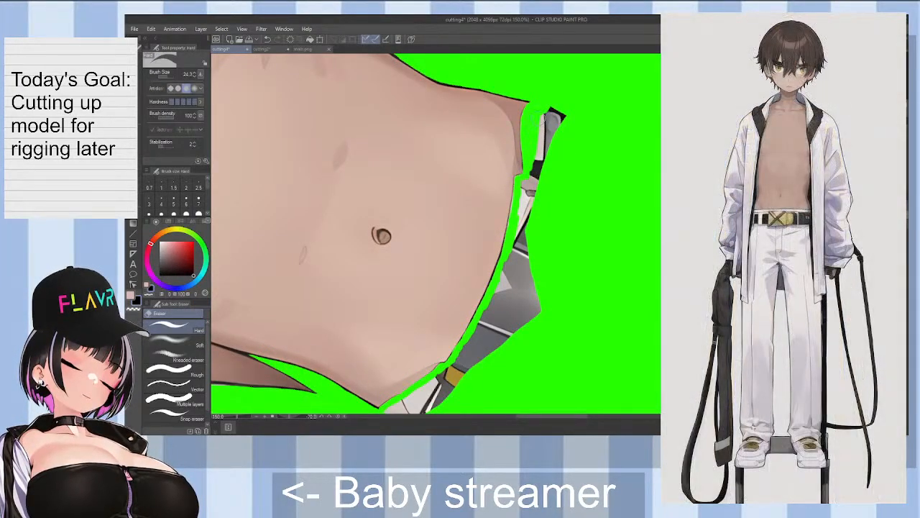
key("m")
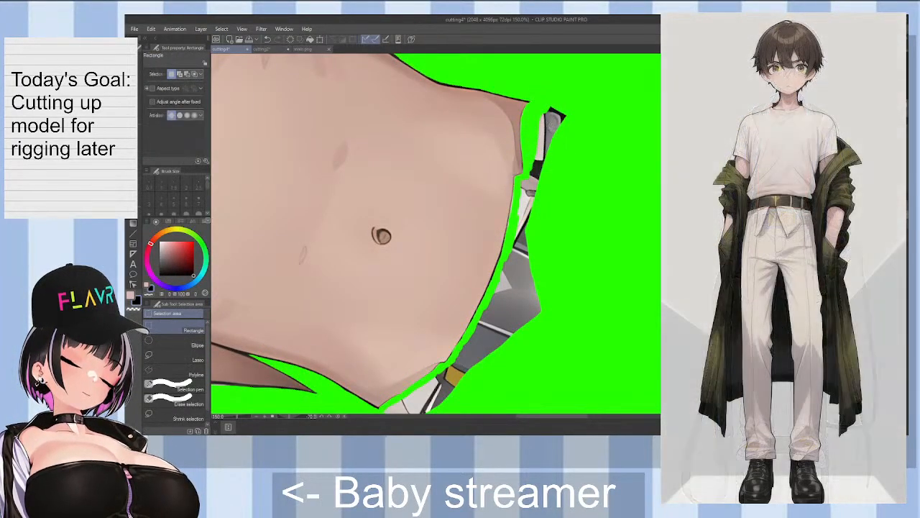
key("m")
key("m")
key("m")
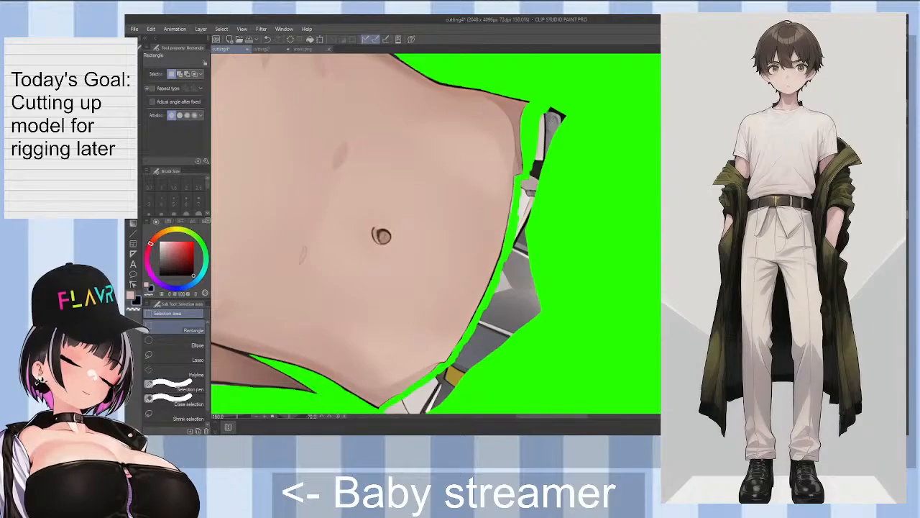
left_click_drag(530, 149, 573, 189)
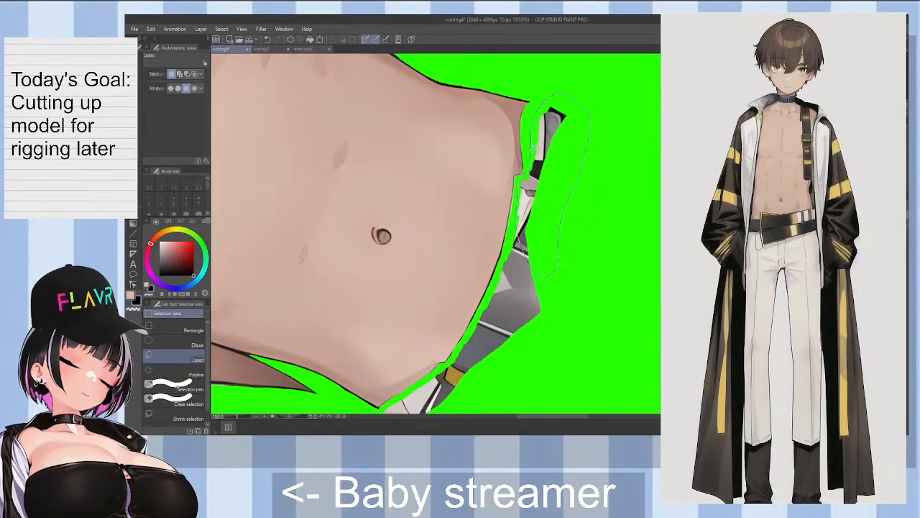
left_click_drag(534, 148, 535, 143)
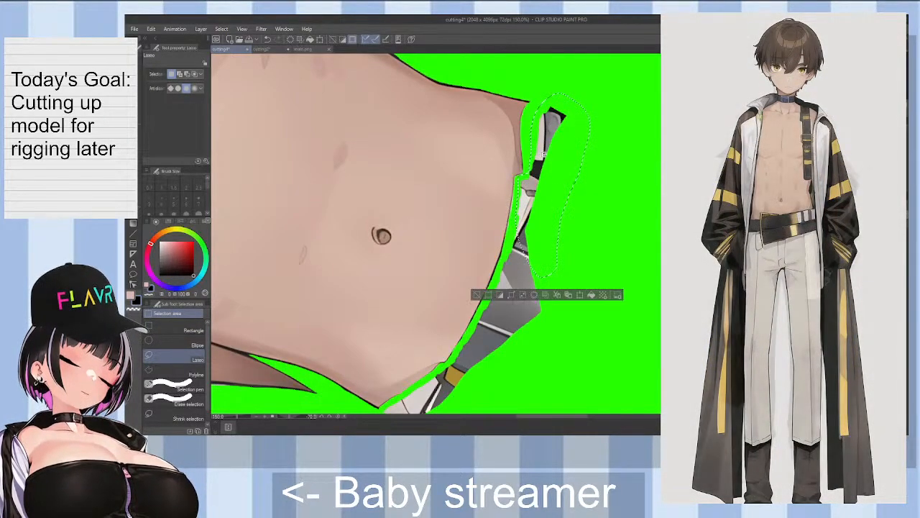
key("Delete")
key("ctrl+d")
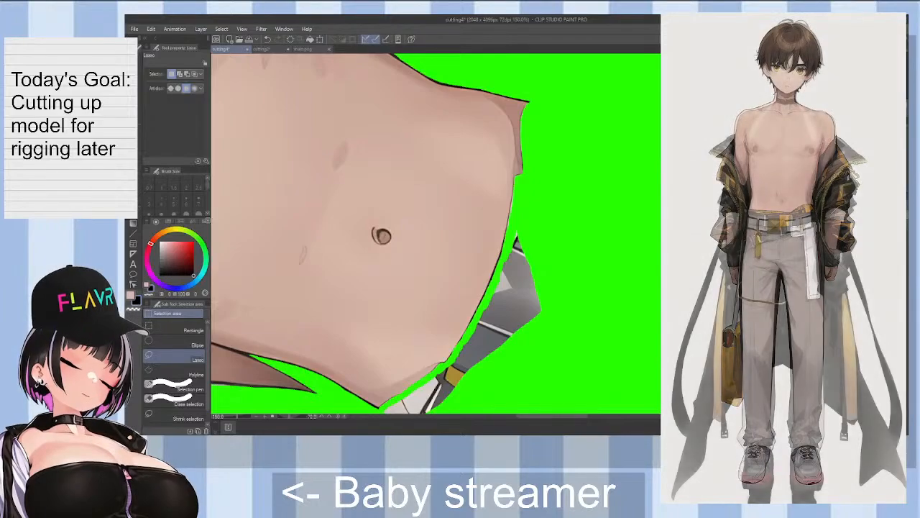
Step: Lasso the remaining grey belt, gold piece and white clothing below the waist, delete them and clear the selection
scroll(375, 234, "down", 3)
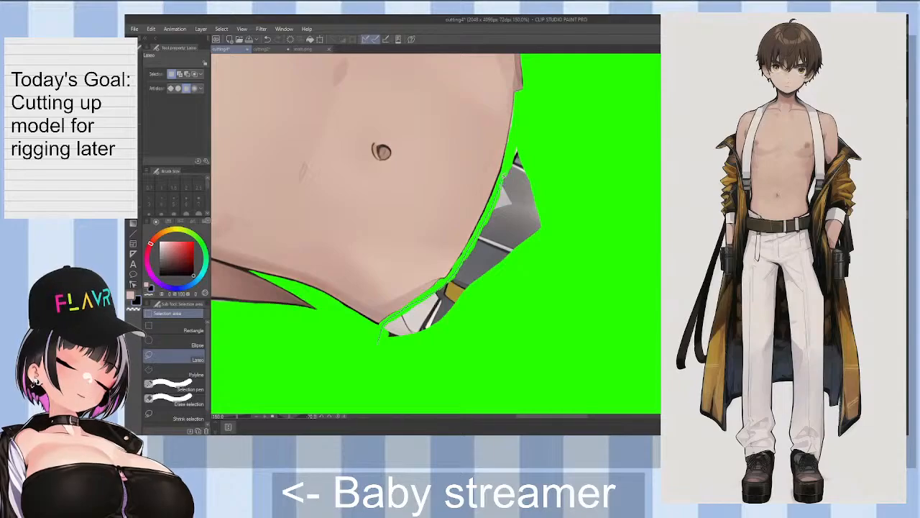
mouse_move(504, 175)
left_mouse_down()
mouse_move(516, 146)
mouse_move(563, 207)
mouse_move(439, 358)
mouse_move(389, 347)
left_mouse_up()
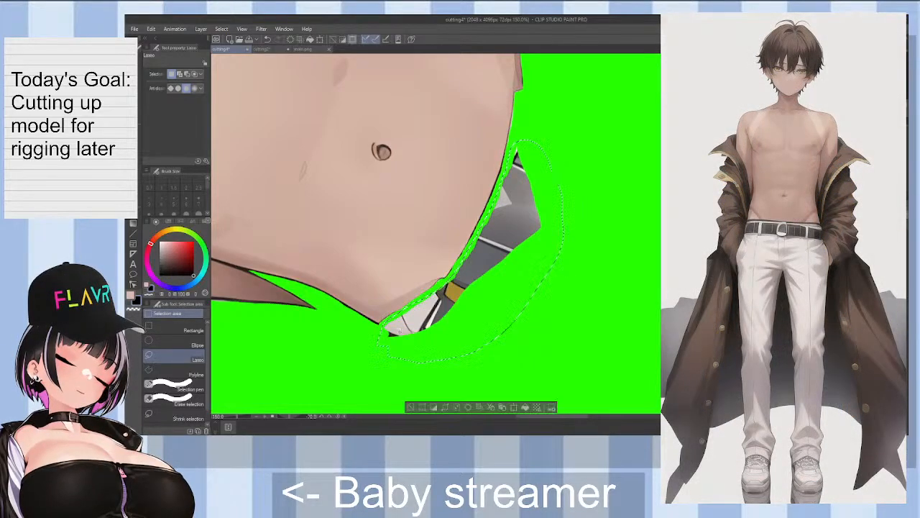
key("Delete")
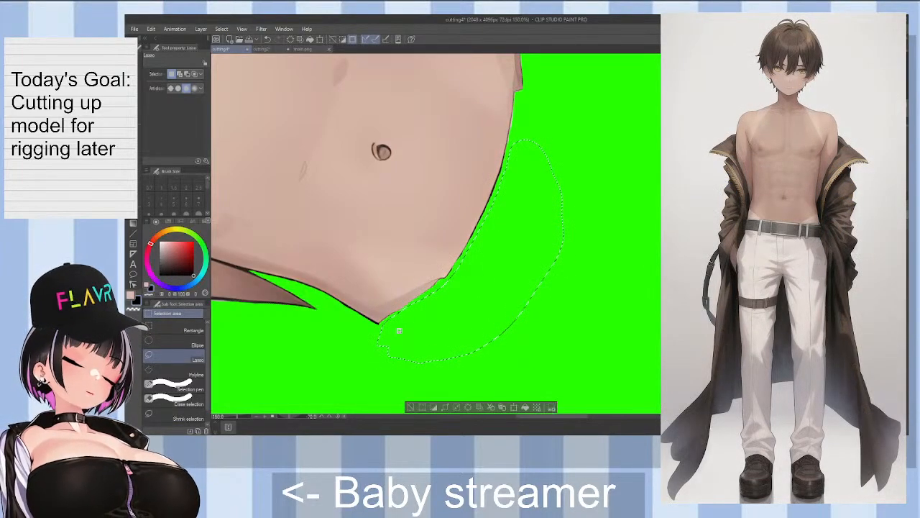
key("ctrl+d")
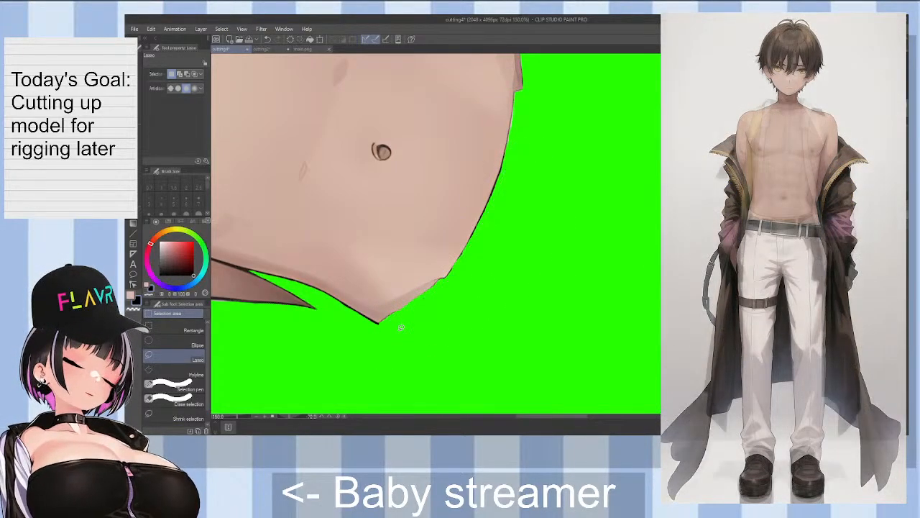
Step: Trim the thin grey jacket remnant along the outer outline of the arm stump with the Hard eraser
key("^")
key("^")
key("^")
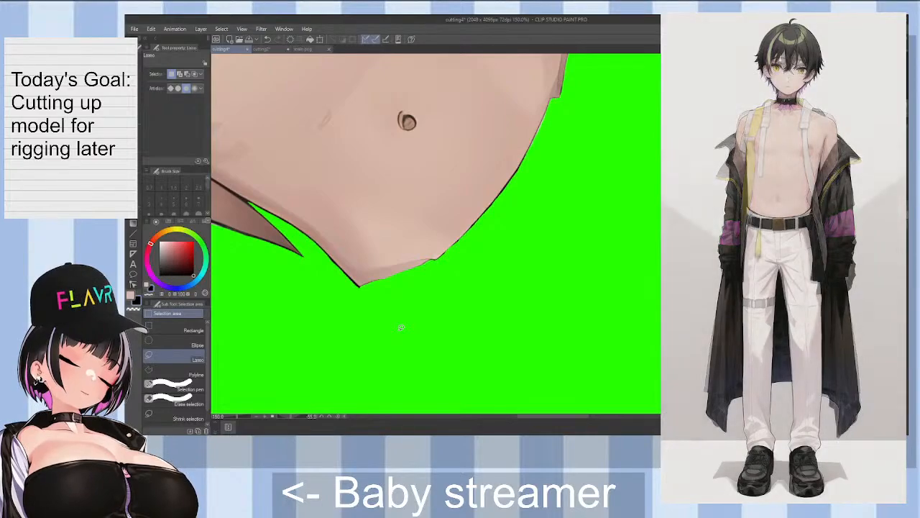
scroll(435, 233, "up", 1)
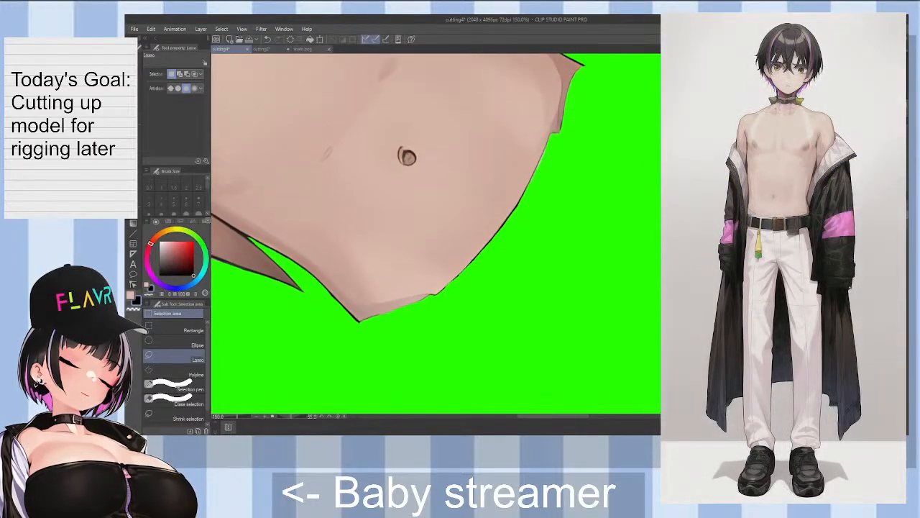
scroll(435, 233, "up", 7)
scroll(435, 232, "down", 7)
left_click_drag(563, 418, 517, 427)
key("ctrl+plus")
key("ctrl+plus")
key("ctrl+minus")
key("e")
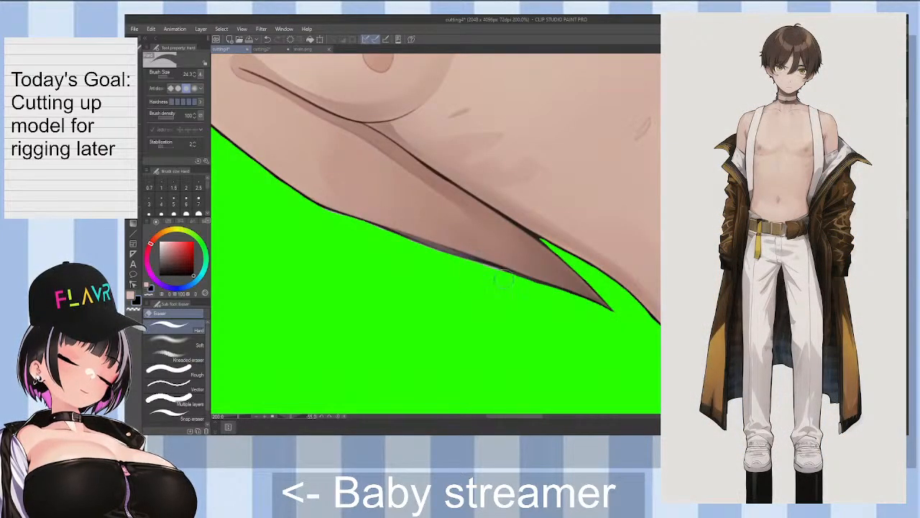
left_click_drag(494, 268, 560, 244)
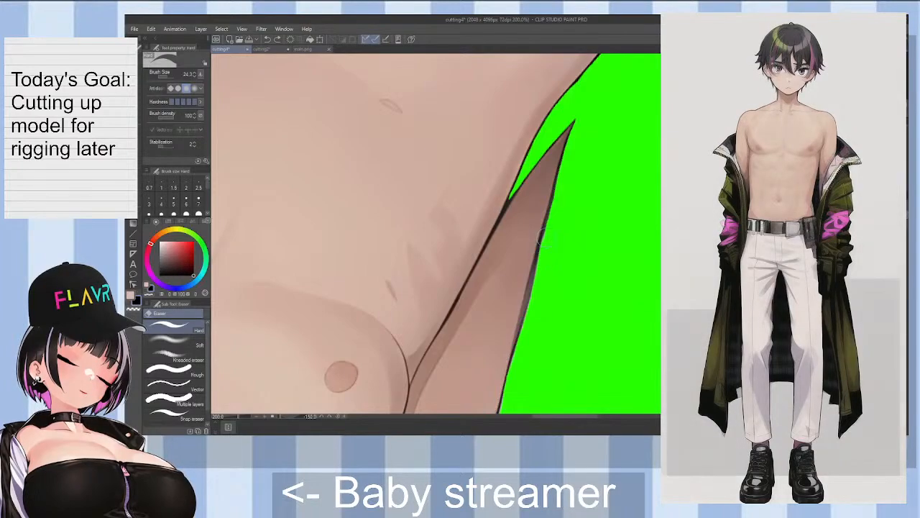
scroll(566, 250, "up", 3)
scroll(567, 255, "down", 4)
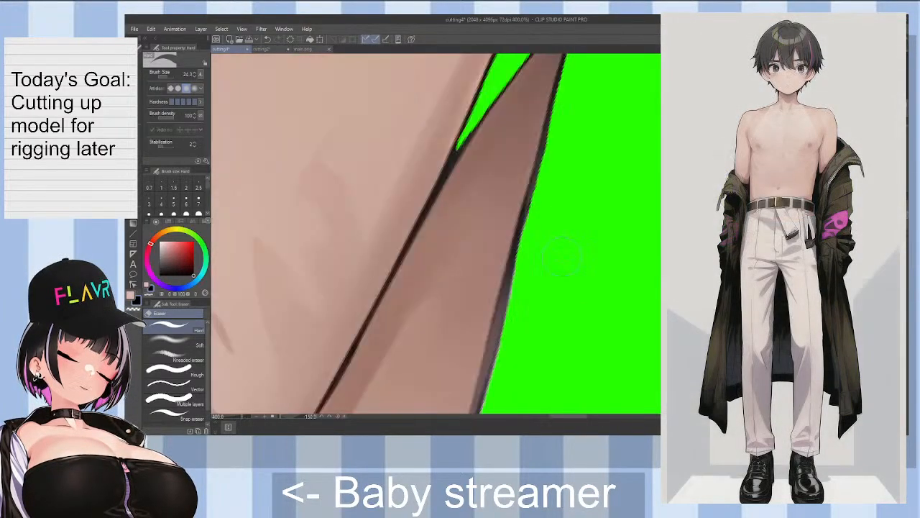
scroll(603, 203, "down", 3)
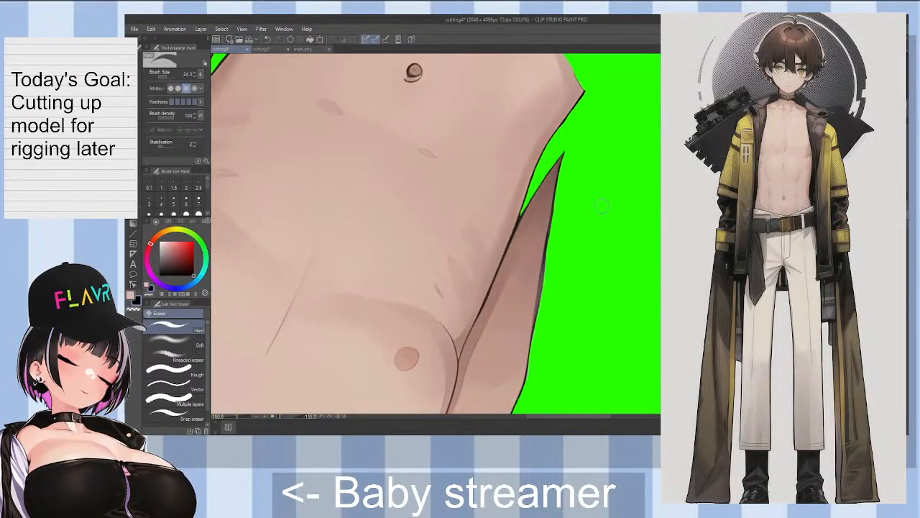
scroll(600, 207, "up", 5)
scroll(597, 207, "down", 2)
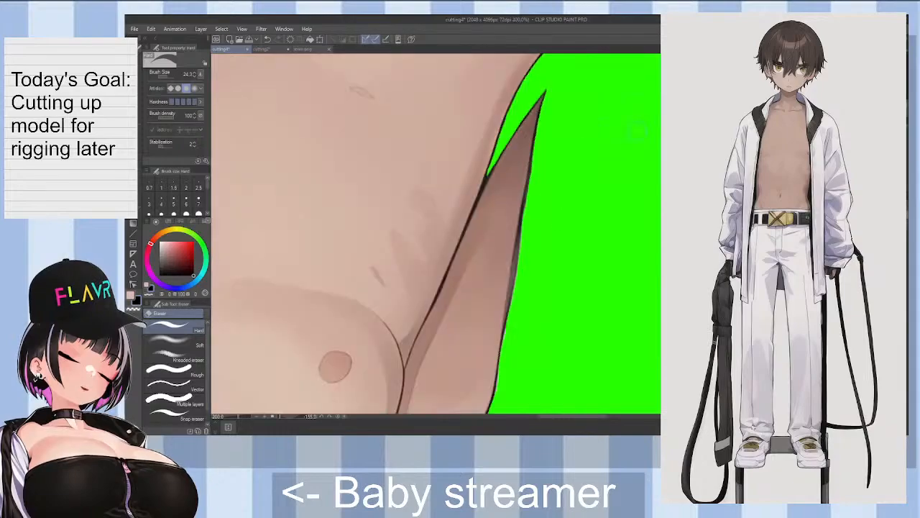
scroll(578, 167, "down", 3)
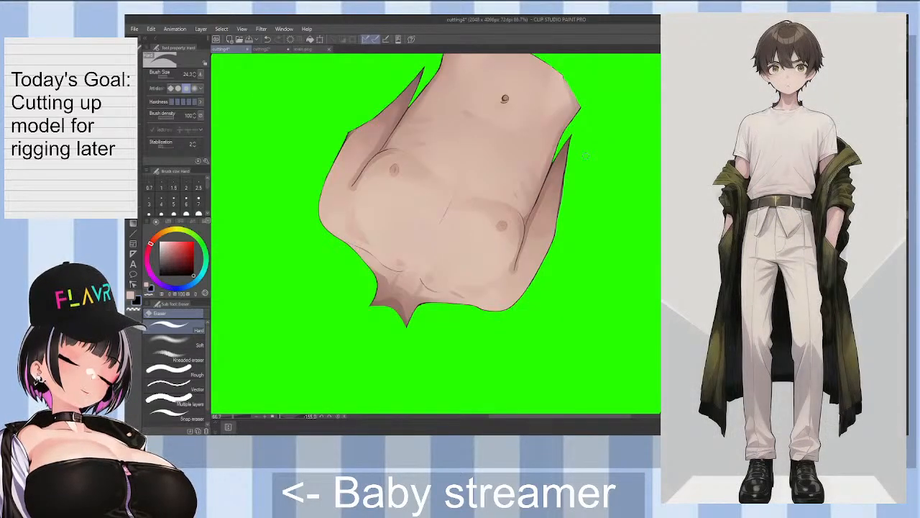
Step: Rotate the canvas back until the torso stands upright and save the file
key("asciicircum")
key("asciicircum")
key("asciicircum")
key("asciicircum")
key("asciicircum")
key("asciicircum")
key("asciicircum")
key("asciicircum")
key("asciicircum")
key("asciicircum")
key("asciicircum")
key("asciicircum")
key("asciicircum")
key("asciicircum")
key("asciicircum")
key("asciicircum")
key("asciicircum")
key("asciicircum")
key("asciicircum")
key("asciicircum")
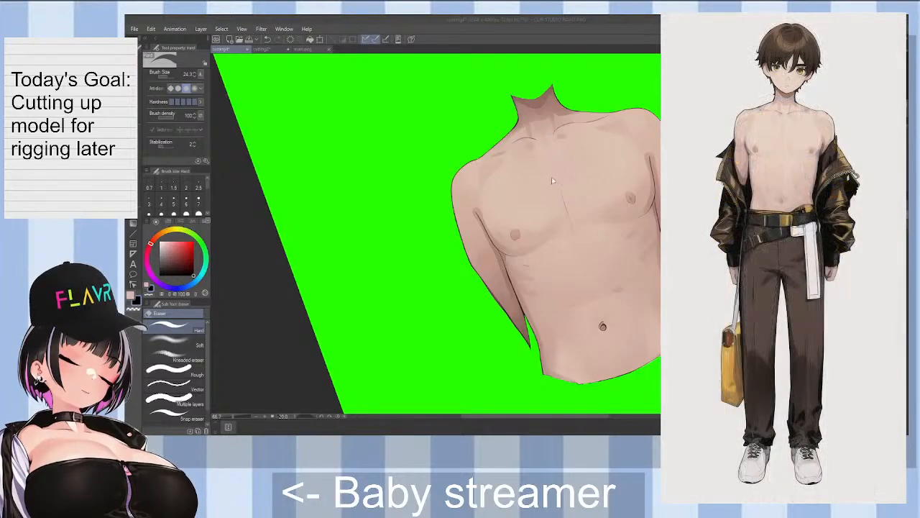
key("asciicircum")
key("asciicircum")
key("asciicircum")
key("asciicircum")
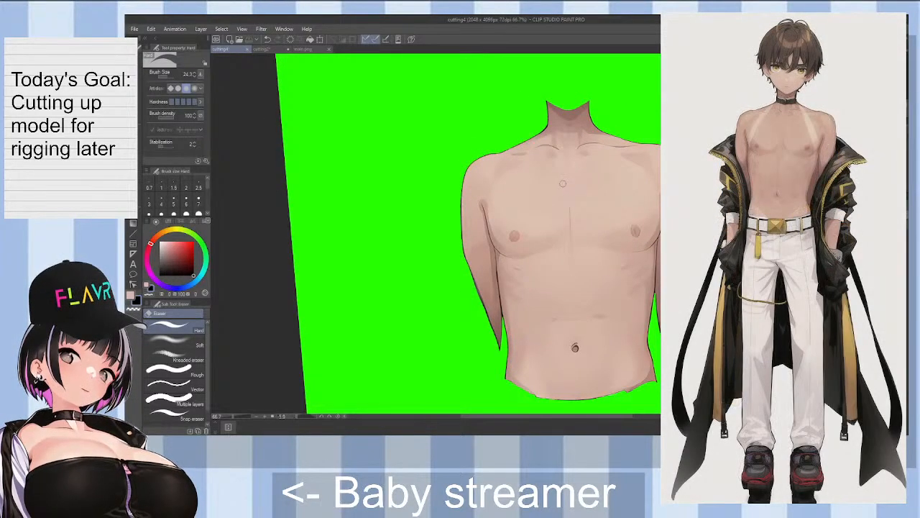
key("asciicircum")
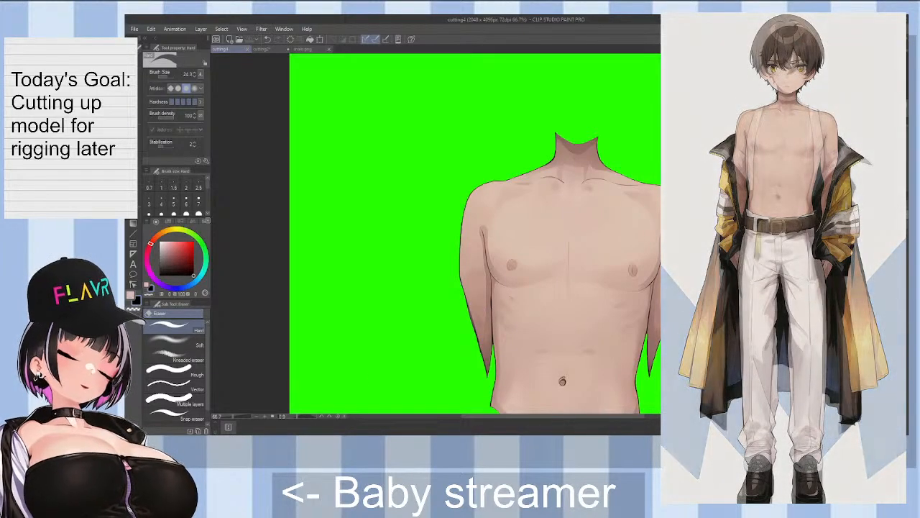
Step: Examine the torso piece on its own and together with the head and jacket, checking the cut edge at the waist
scroll(628, 300, "down", 5)
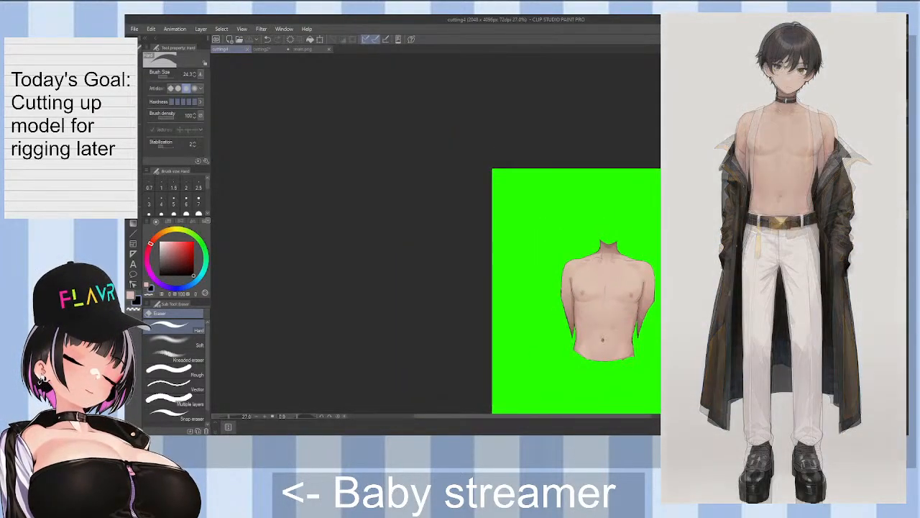
scroll(642, 335, "up", 5)
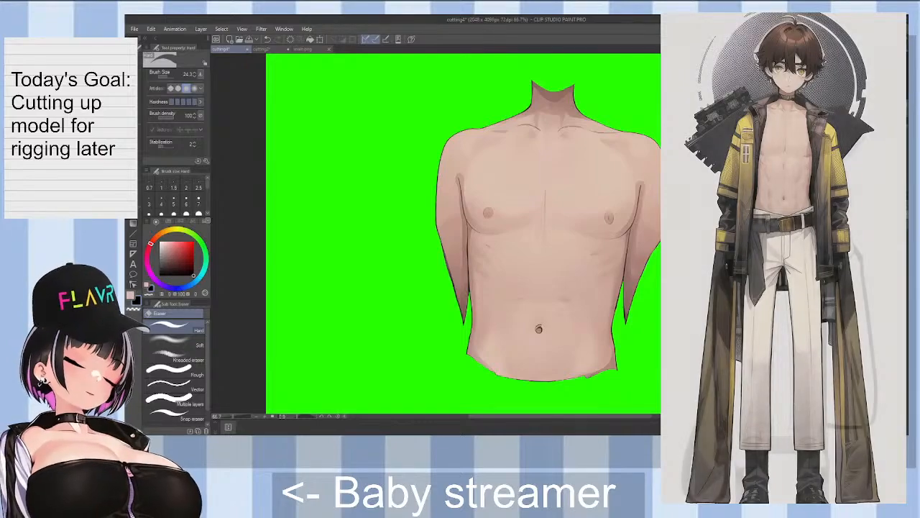
scroll(464, 233, "up", 2)
scroll(517, 223, "down", 1)
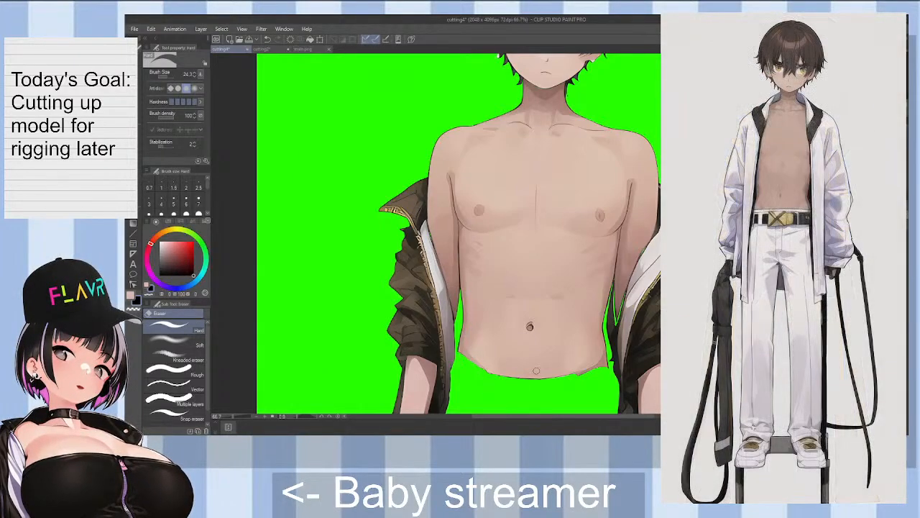
scroll(560, 286, "down", 5)
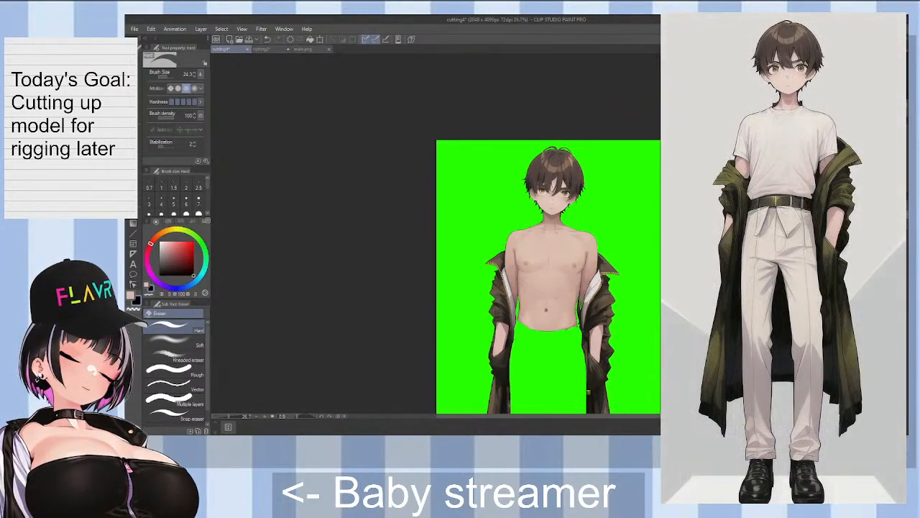
scroll(578, 343, "up", 6)
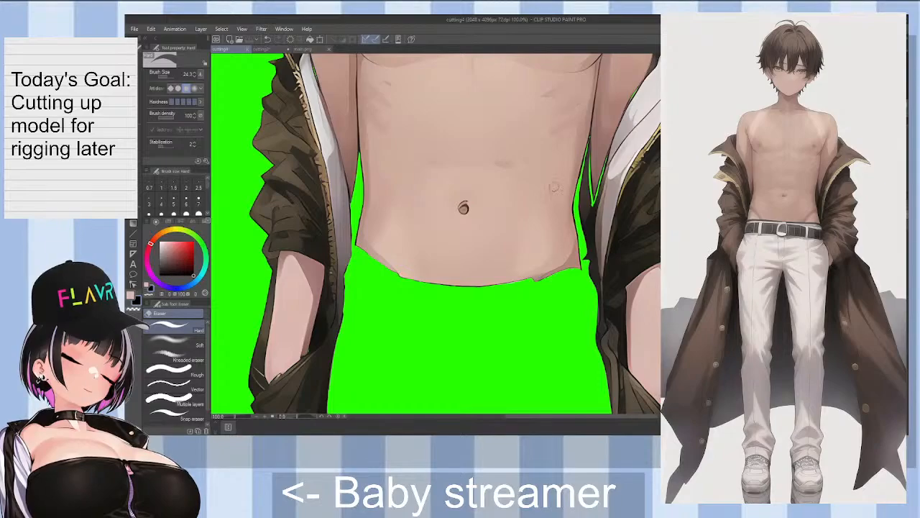
scroll(548, 225, "down", 4)
scroll(541, 263, "up", 5)
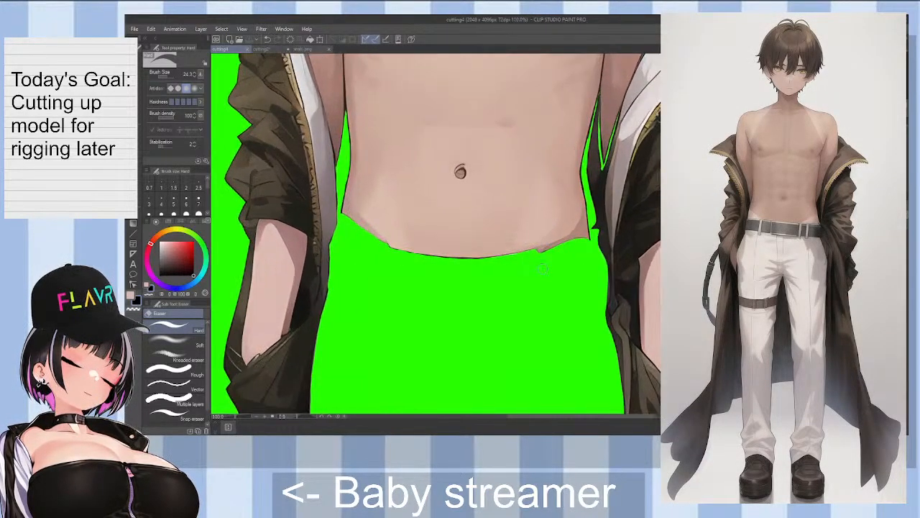
scroll(541, 268, "down", 2)
scroll(542, 268, "down", 3)
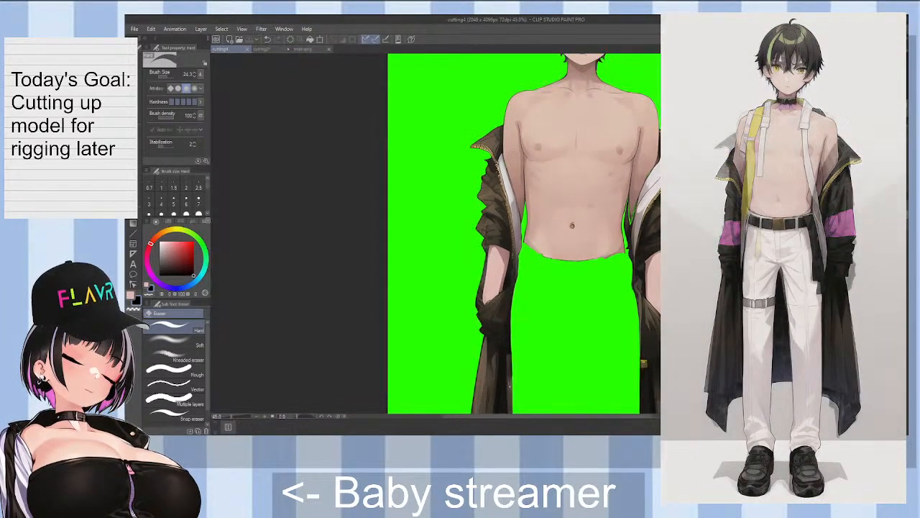
scroll(541, 268, "down", 3)
scroll(541, 268, "up", 3)
scroll(541, 268, "down", 2)
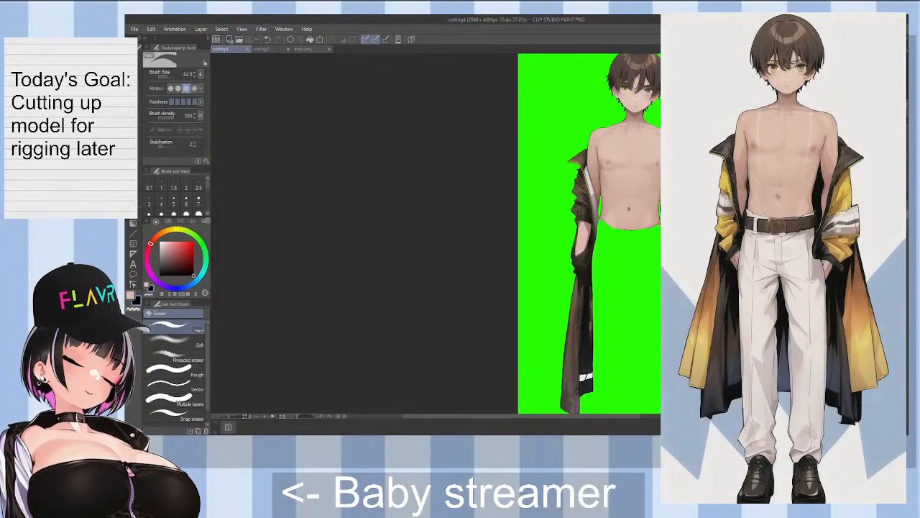
scroll(589, 233, "up", 1)
scroll(589, 234, "down", 4)
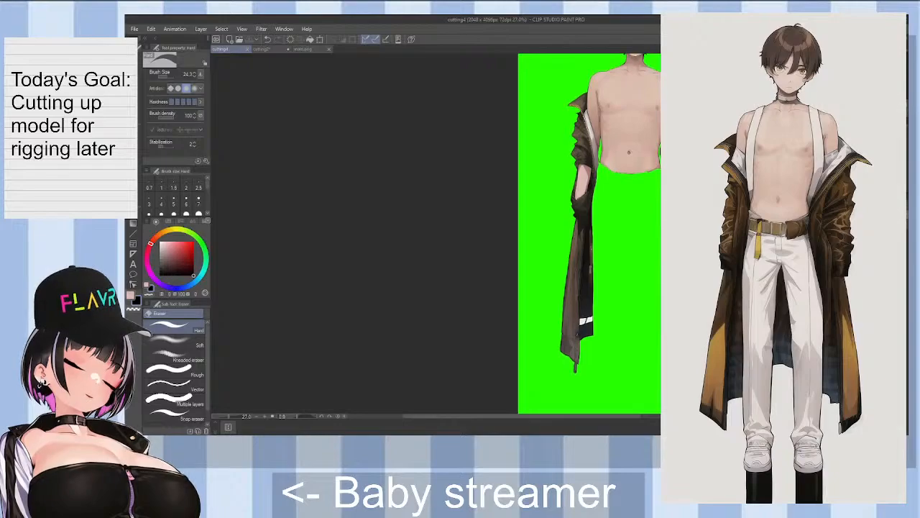
scroll(590, 234, "down", 1)
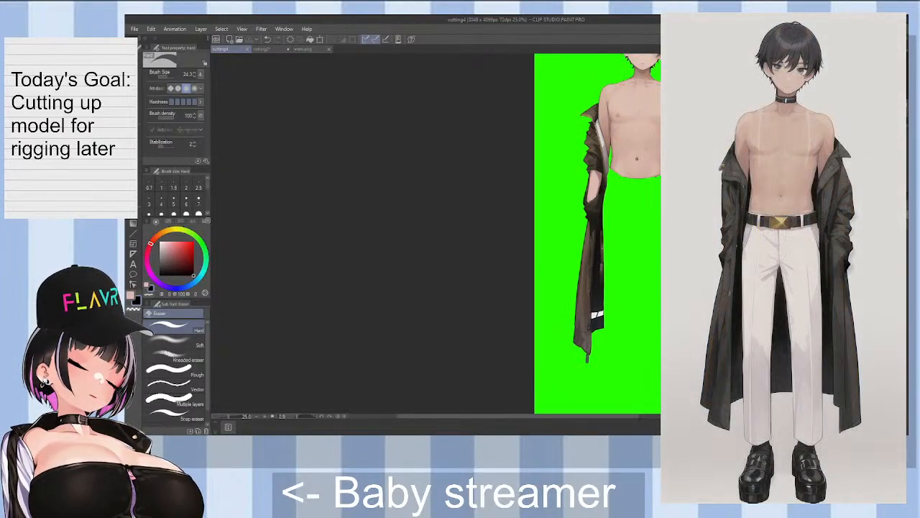
Step: Toggle the visibility of the trousers and leg layers to compare the variants beneath the torso and coat
left_click_drag(631, 115, 659, 105)
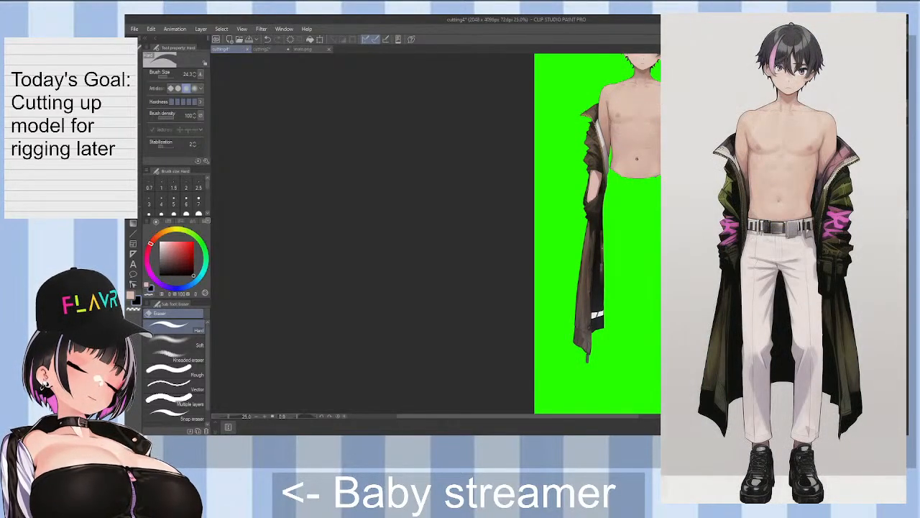
left_click(813, 301)
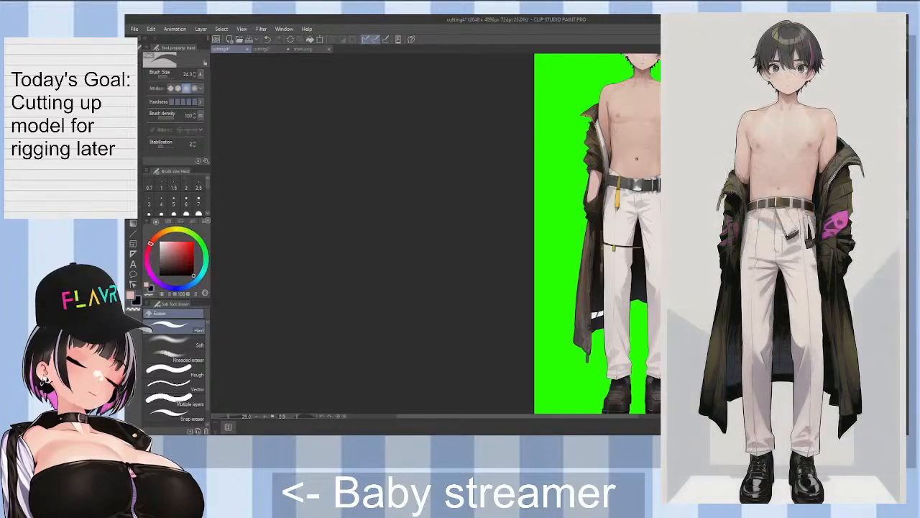
left_click(813, 302)
left_click(812, 302)
left_click(813, 302)
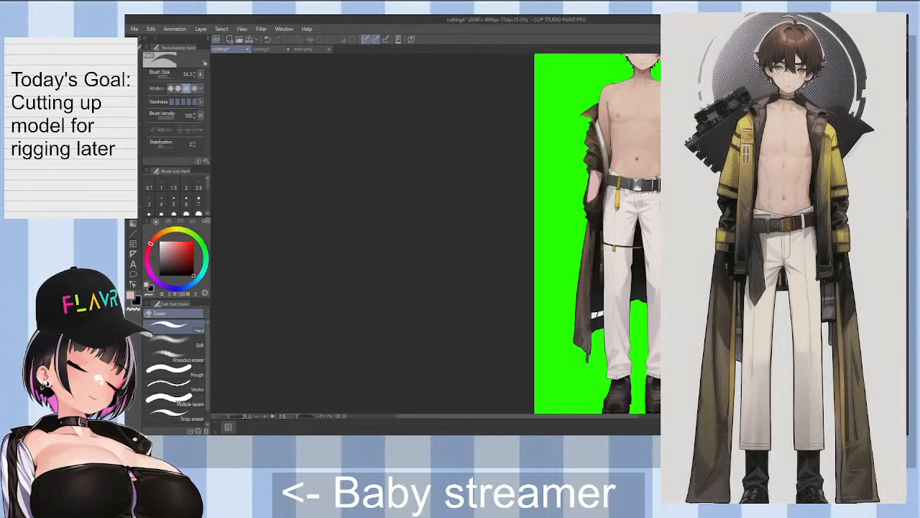
left_click(812, 302)
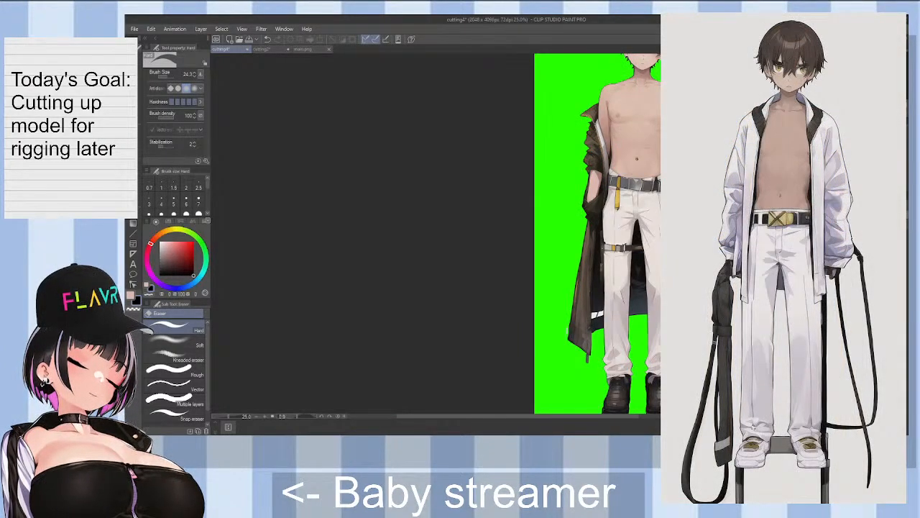
left_click(812, 302)
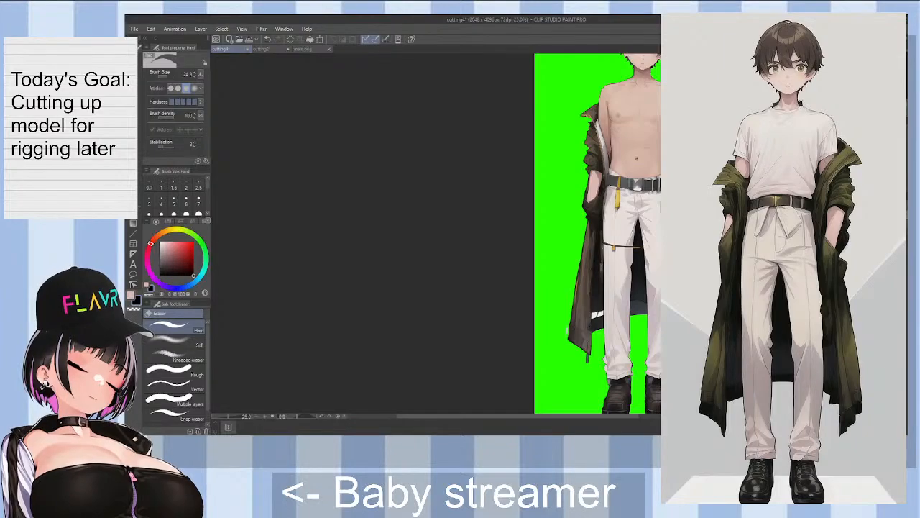
left_click(812, 302)
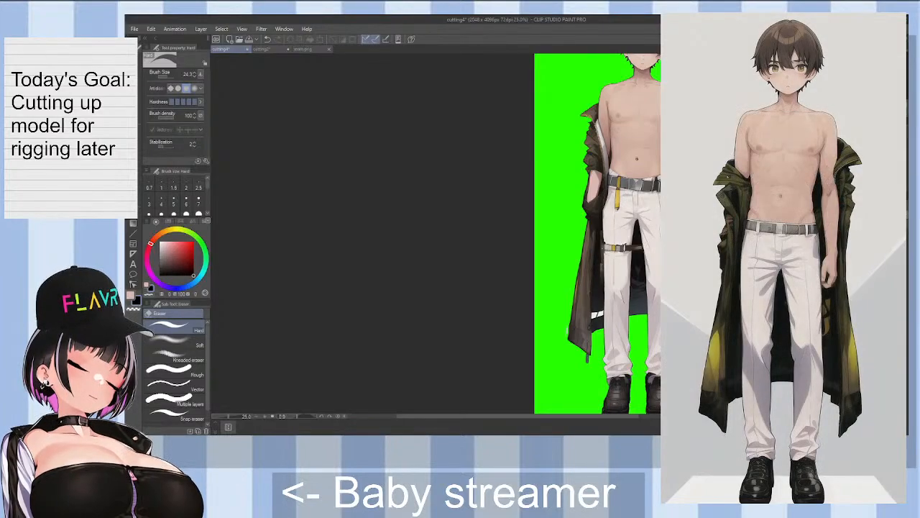
left_click(812, 302)
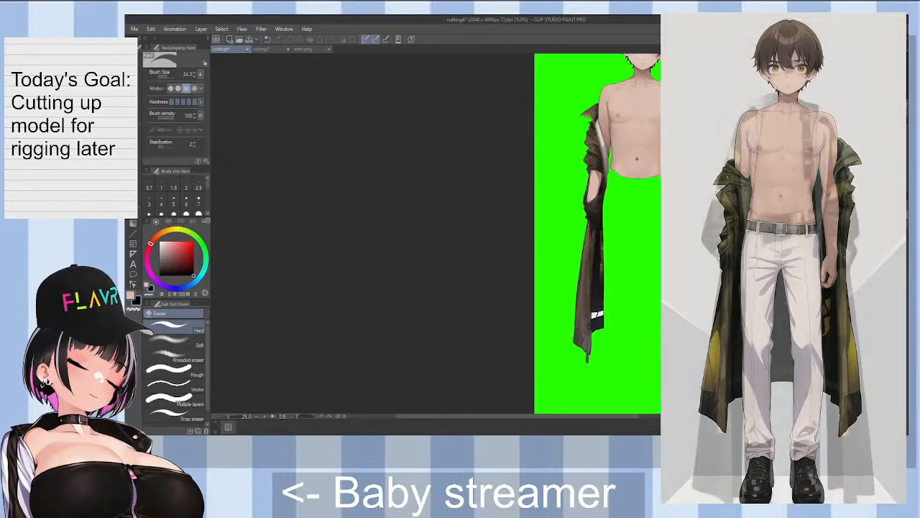
left_click(812, 302)
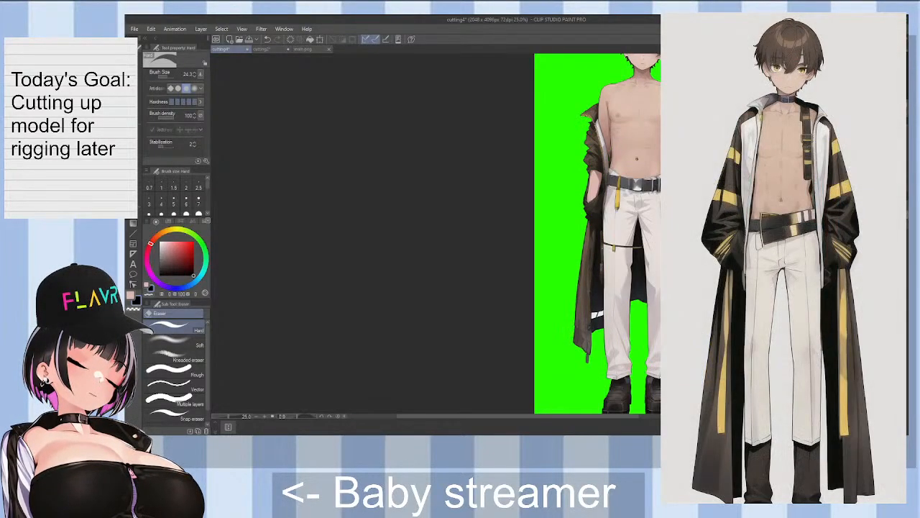
left_click(812, 302)
left_click(813, 302)
left_click(812, 302)
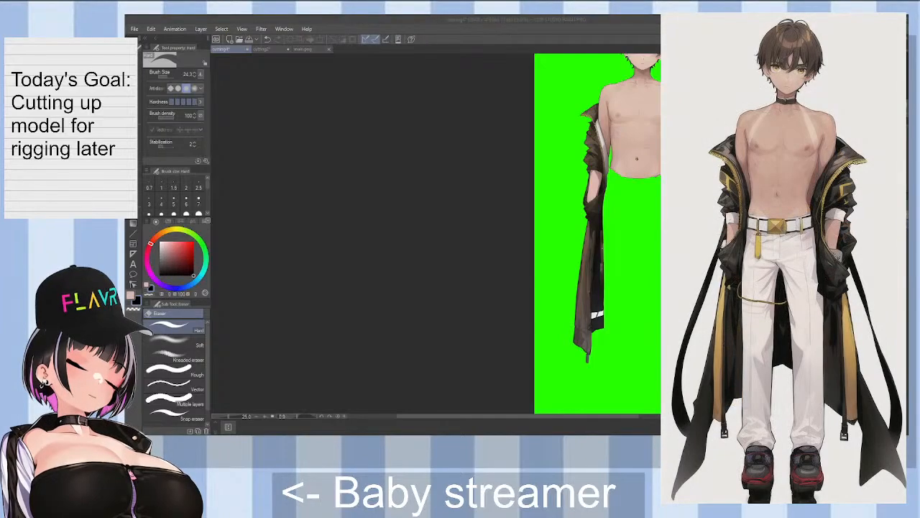
Step: Examine the lower coat, its hem and the shoes for stray remnants
scroll(629, 153, "up", 5)
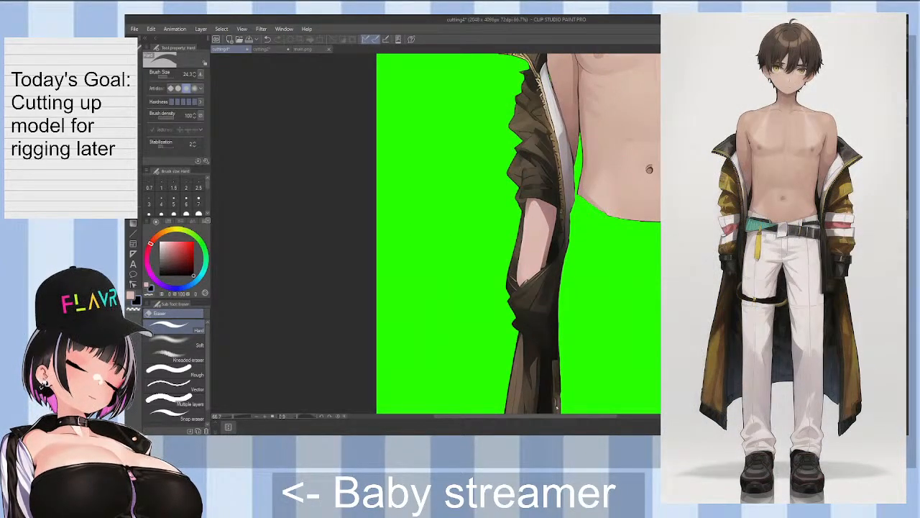
scroll(618, 180, "down", 2)
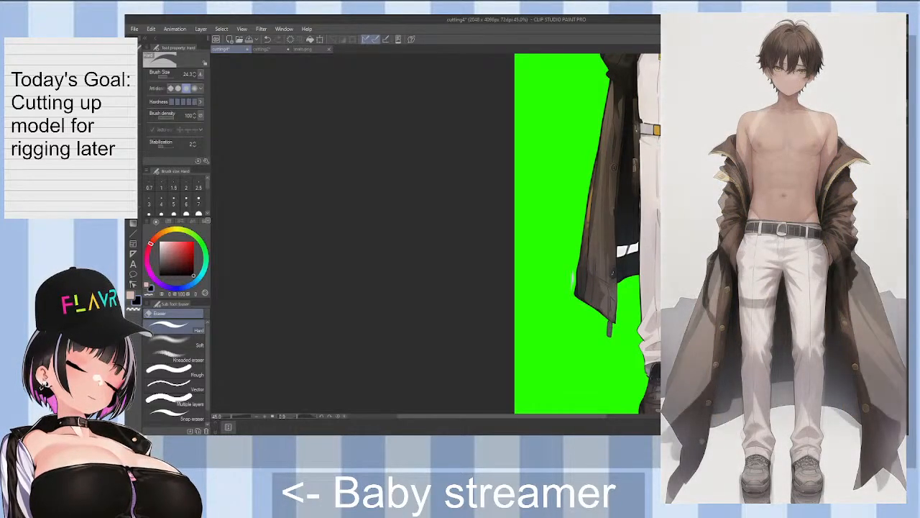
scroll(588, 233, "up", 1)
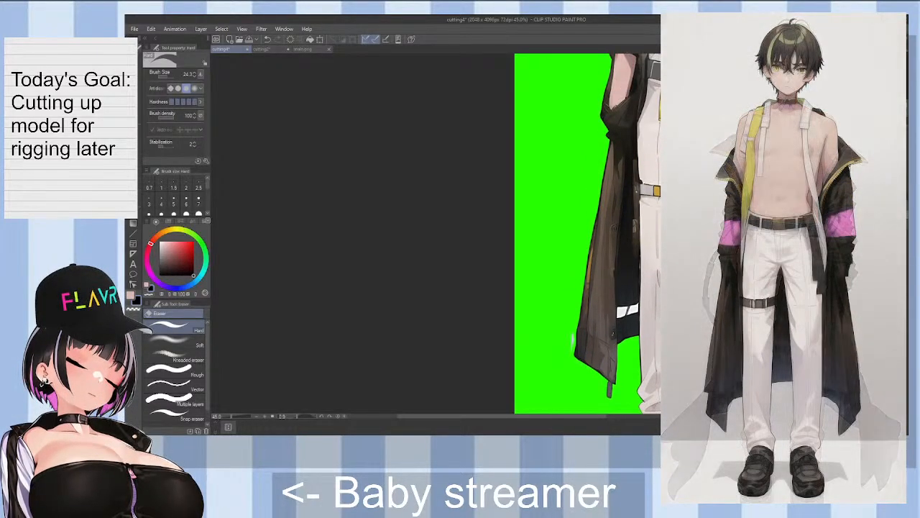
scroll(588, 234, "down", 5)
scroll(587, 98, "up", 3)
scroll(587, 98, "down", 6)
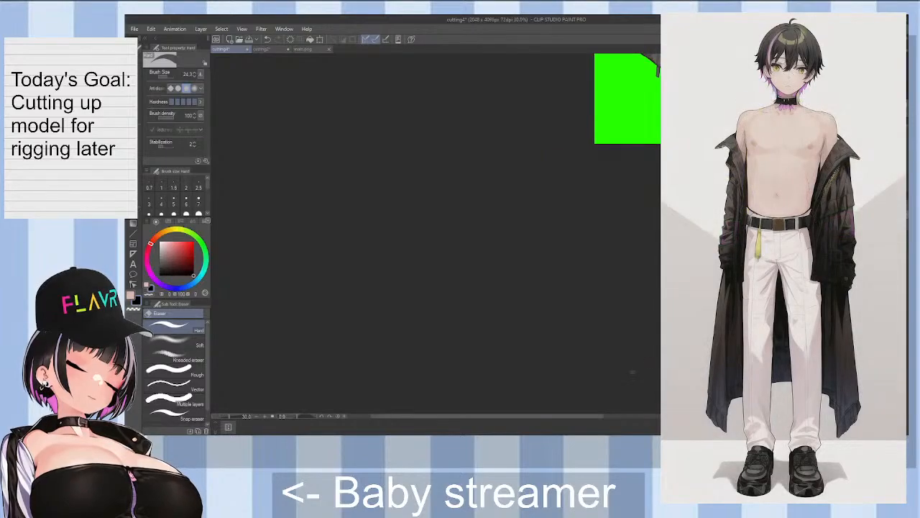
left_click_drag(598, 416, 653, 419)
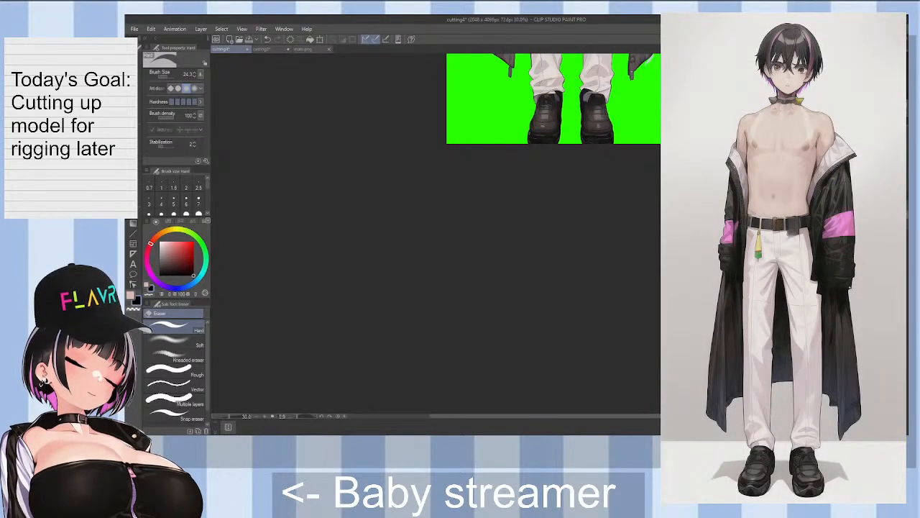
Step: Lasso the trousers, belt and shoes as one area and clear everything outside the selection
scroll(554, 234, "up", 5)
key("m")
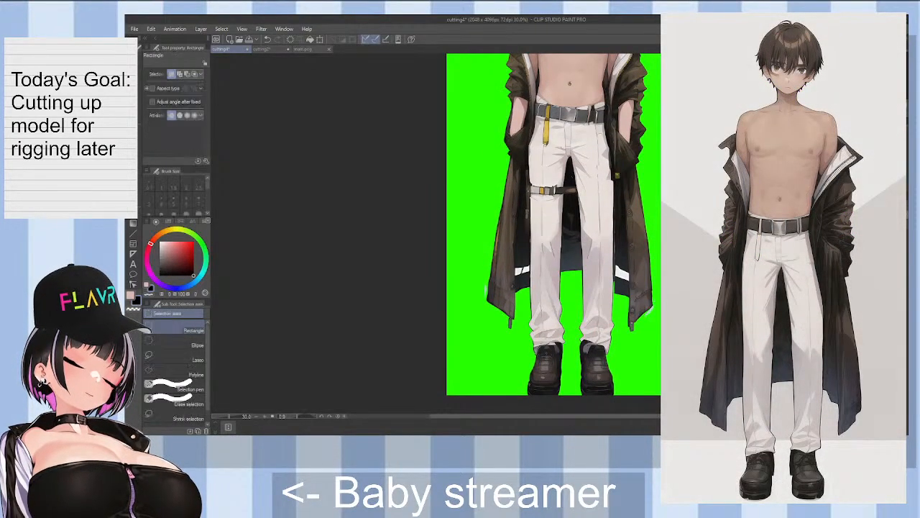
left_click(175, 357)
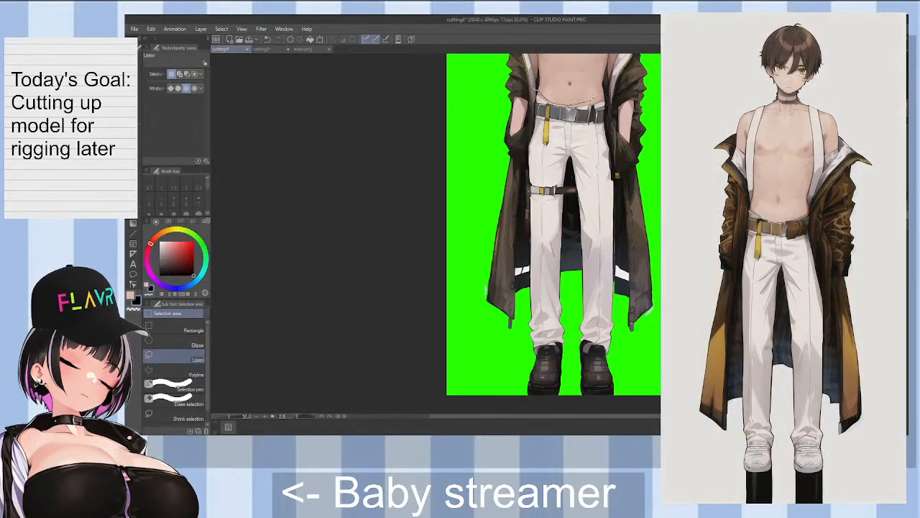
mouse_move(594, 97)
left_mouse_down()
mouse_move(620, 97)
mouse_move(616, 137)
left_mouse_up()
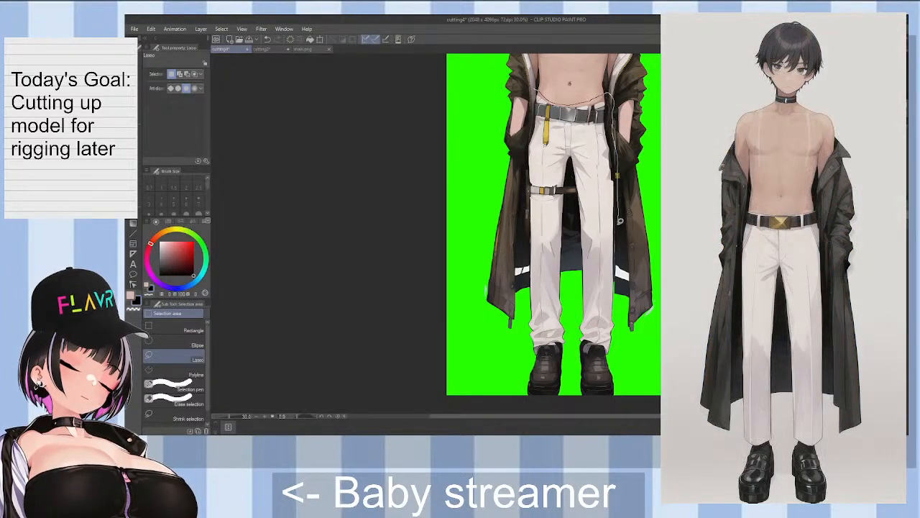
left_click_drag(620, 220, 616, 392)
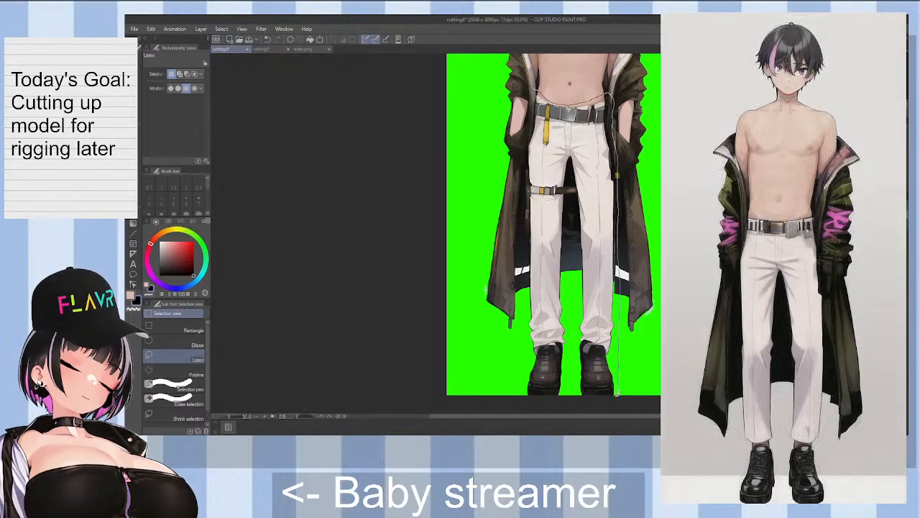
left_click_drag(515, 374, 523, 170)
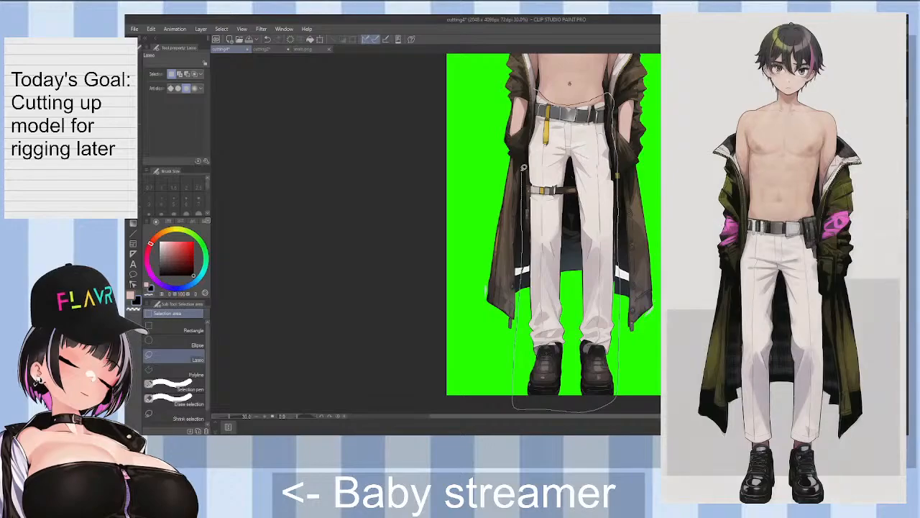
left_click_drag(534, 89, 535, 92)
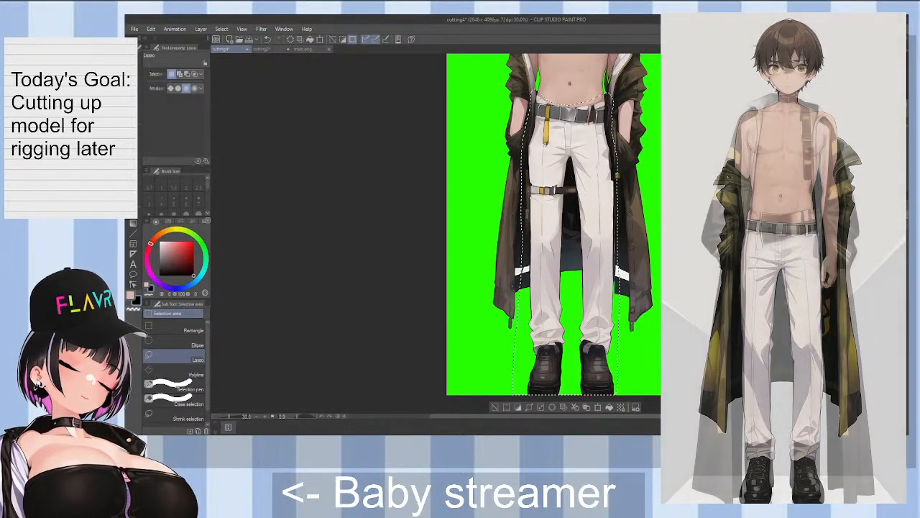
key("shift+Delete")
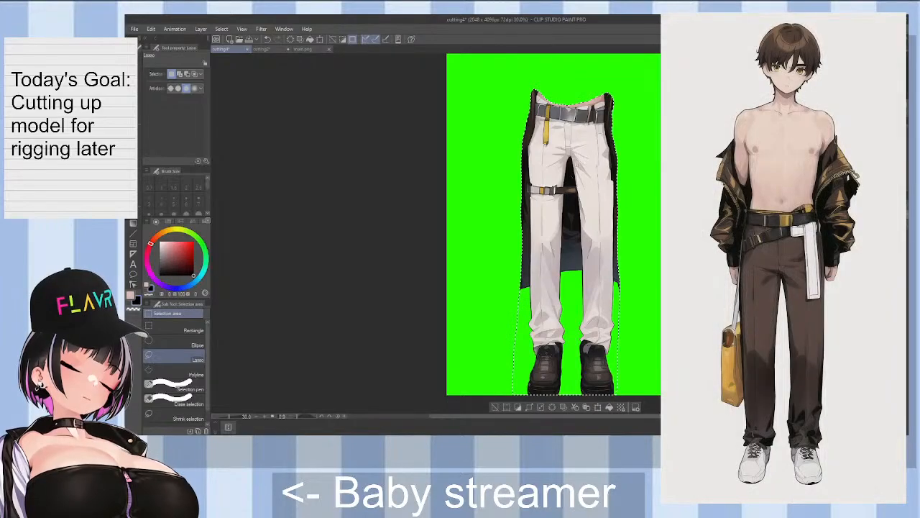
Step: Erase the dark coat remnants beside the belt and hip on the yellow tag's side with the hard eraser
scroll(564, 152, "up", 4)
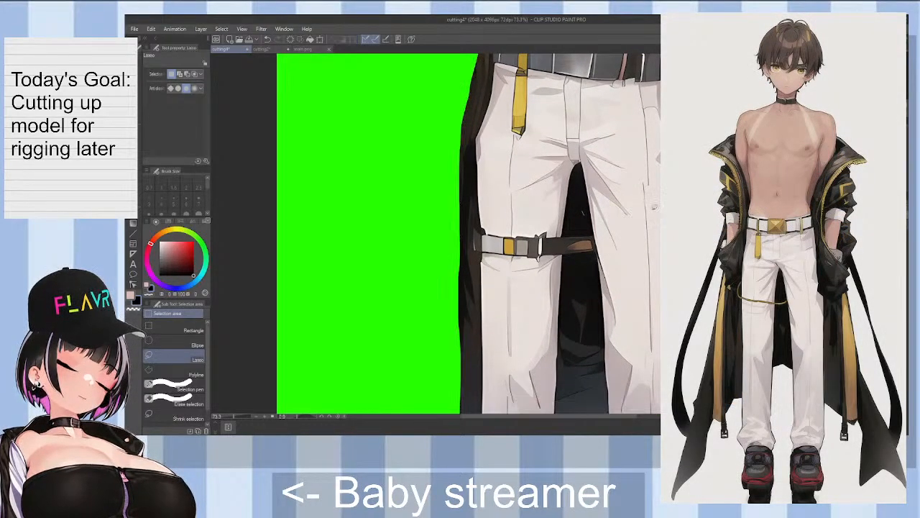
scroll(600, 221, "up", 3)
left_click_drag(523, 187, 519, 401)
key("e")
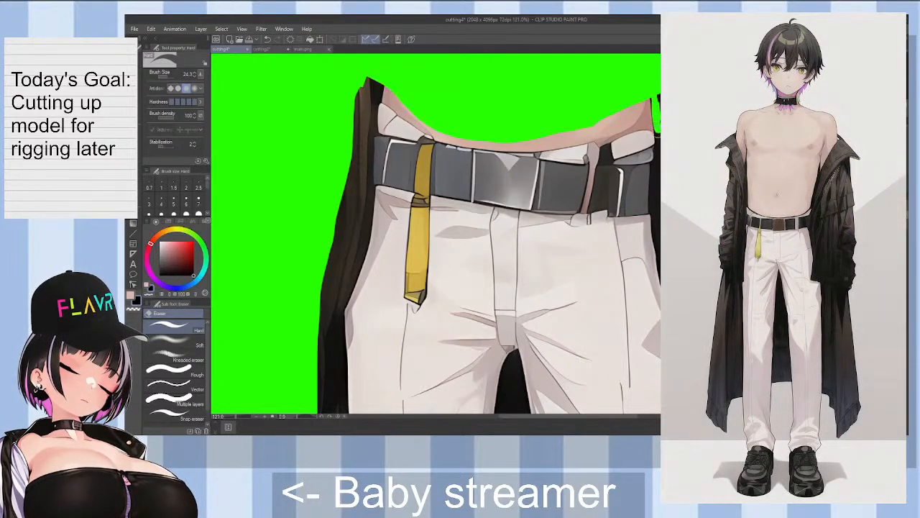
key("asciicircum")
key("asciicircum")
key("asciicircum")
key("asciicircum")
key("asciicircum")
key("asciicircum")
key("asciicircum")
key("asciicircum")
key("asciicircum")
key("asciicircum")
key("asciicircum")
key("asciicircum")
key("asciicircum")
key("asciicircum")
key("asciicircum")
key("asciicircum")
key("asciicircum")
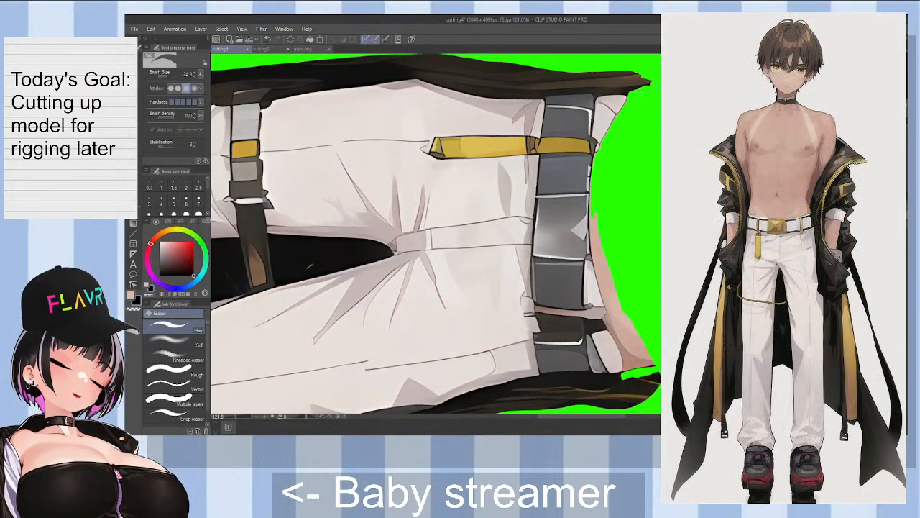
key("asciicircum")
key("asciicircum")
key("asciicircum")
key("asciicircum")
key("asciicircum")
key("asciicircum")
key("asciicircum")
key("asciicircum")
key("asciicircum")
key("asciicircum")
key("asciicircum")
key("asciicircum")
key("asciicircum")
key("asciicircum")
key("asciicircum")
key("asciicircum")
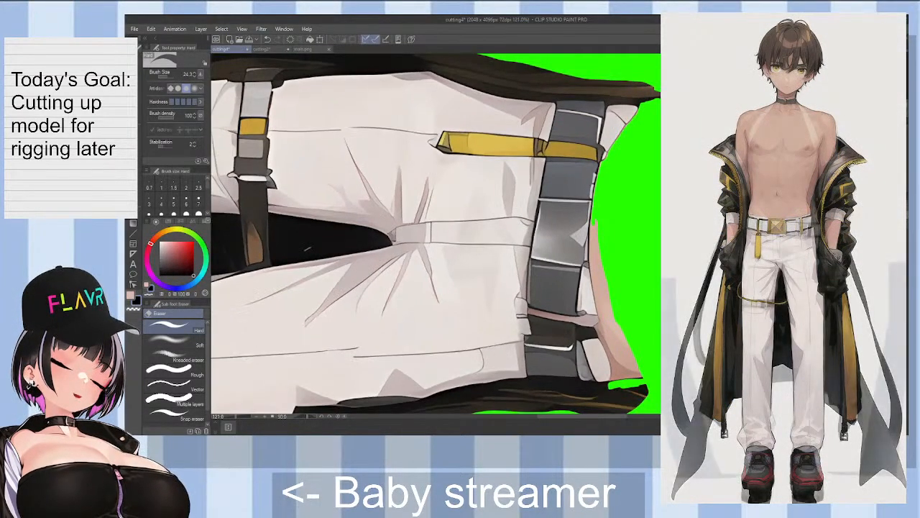
left_click_drag(648, 243, 654, 271)
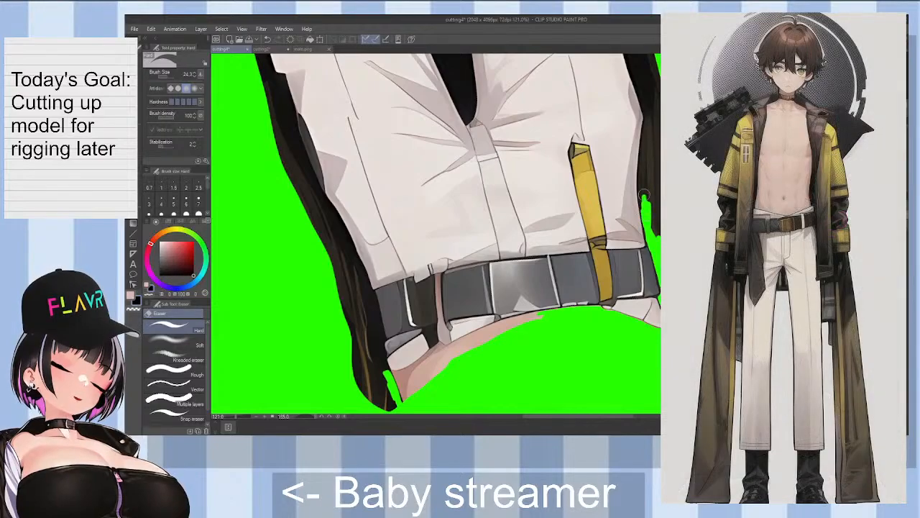
mouse_move(648, 227)
left_mouse_down()
mouse_move(640, 167)
mouse_move(648, 157)
left_mouse_up()
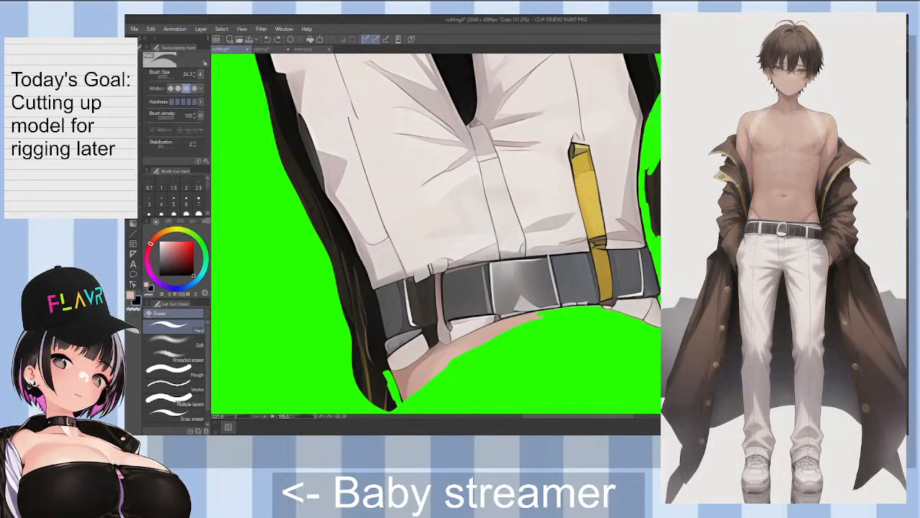
Step: Erase the coat along the outer thigh from the hip to the thigh strap, redoing a misplaced stroke
key("^")
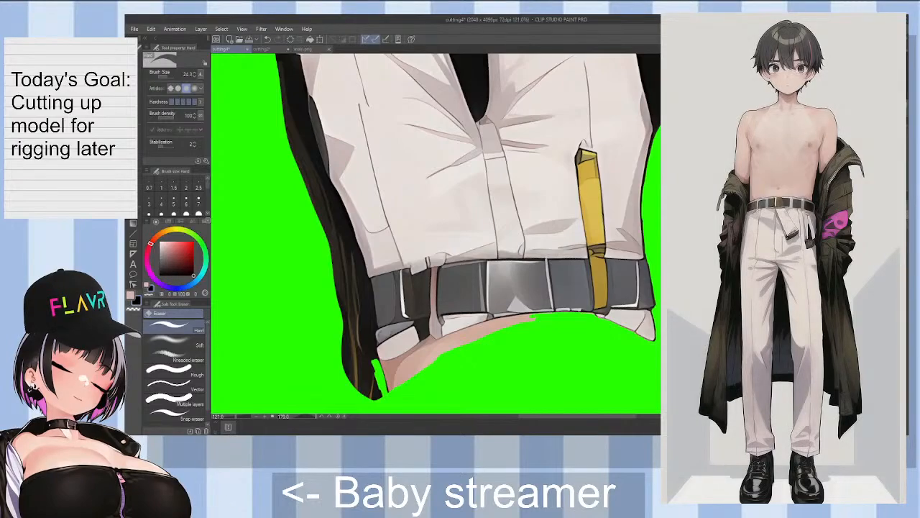
left_click_drag(460, 187, 459, 341)
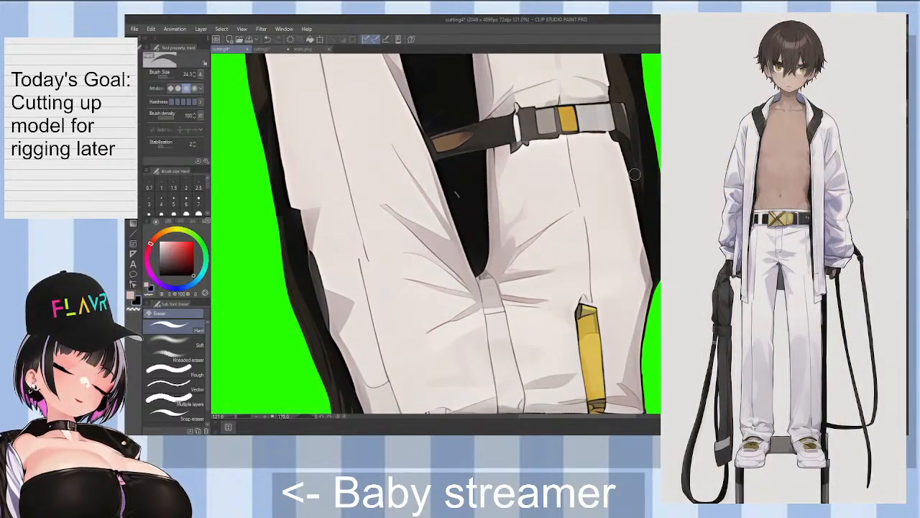
left_click_drag(633, 169, 654, 275)
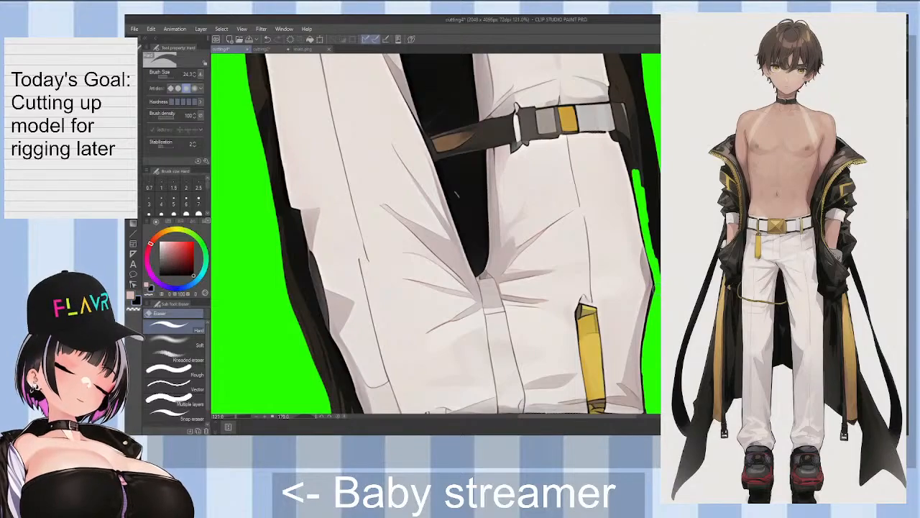
key("ctrl+z")
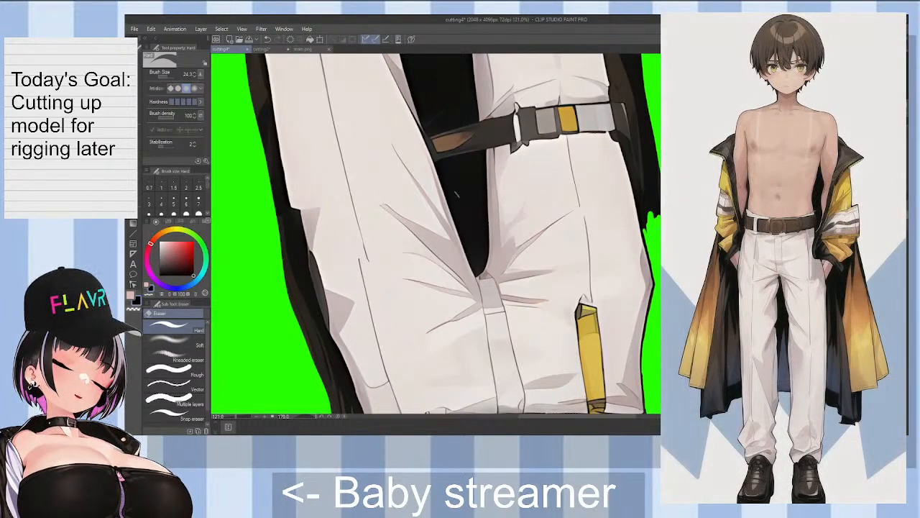
left_click_drag(646, 137, 647, 195)
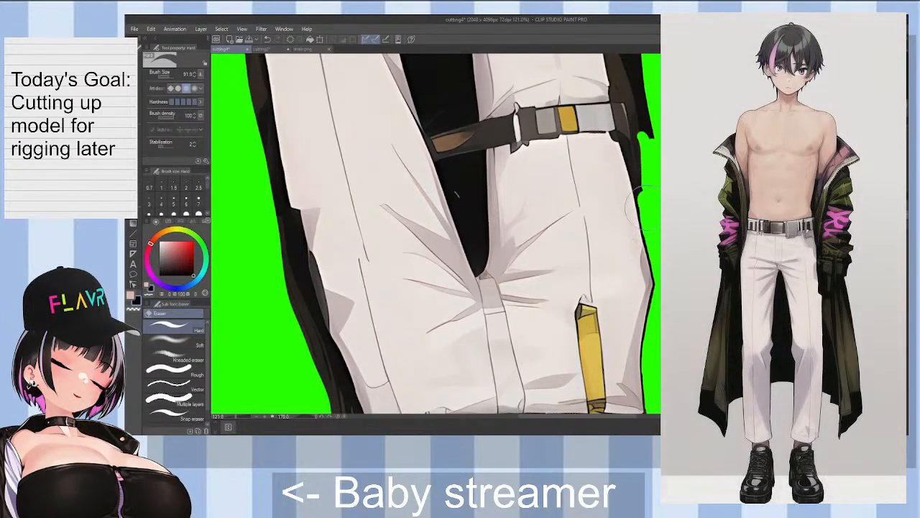
Step: Erase the coat's hem along the outer edge of the strapped leg, from the lower leg to the knee
scroll(634, 185, "up", 5)
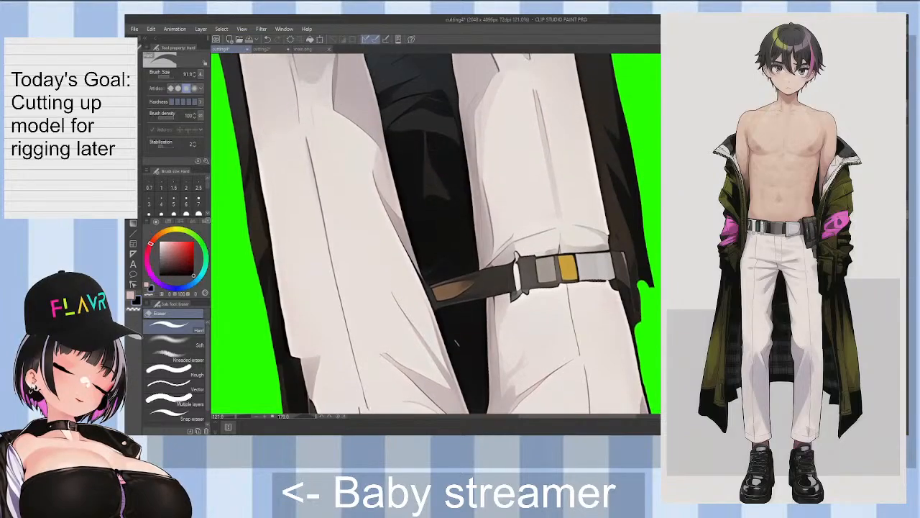
scroll(619, 129, "up", 10)
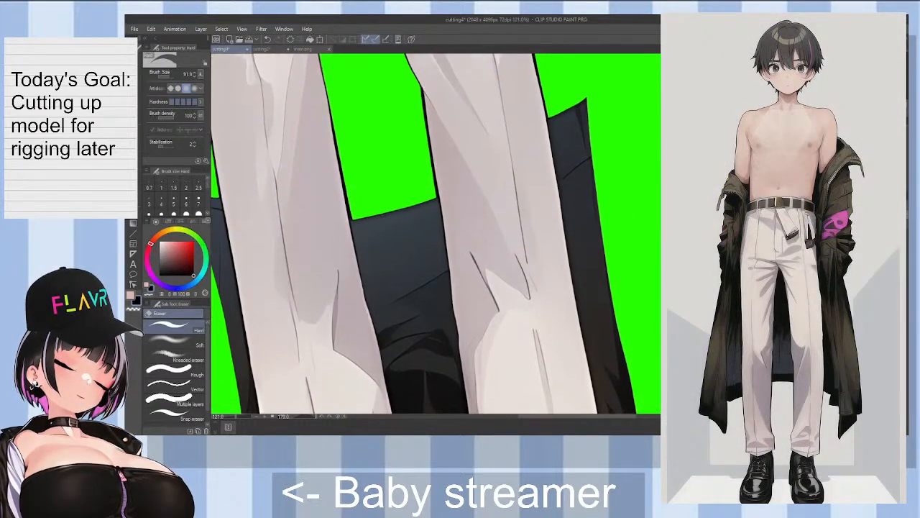
mouse_move(584, 115)
left_mouse_down()
mouse_move(586, 138)
mouse_move(575, 107)
mouse_move(560, 126)
left_mouse_up()
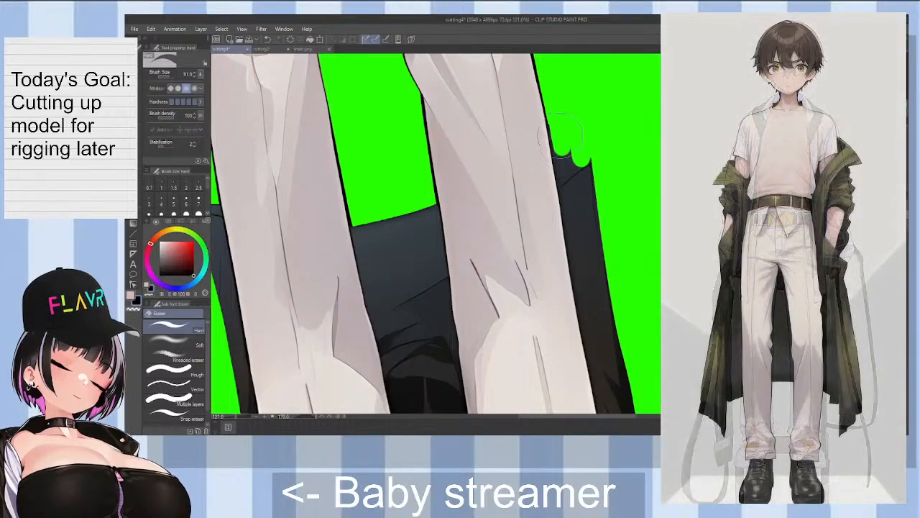
mouse_move(553, 147)
left_mouse_down()
mouse_move(573, 185)
mouse_move(595, 193)
left_mouse_up()
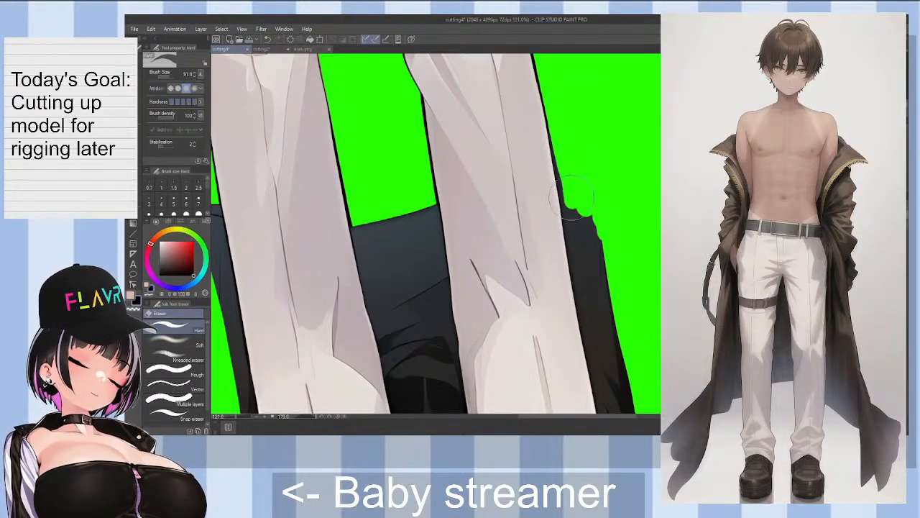
left_click_drag(583, 190, 578, 169)
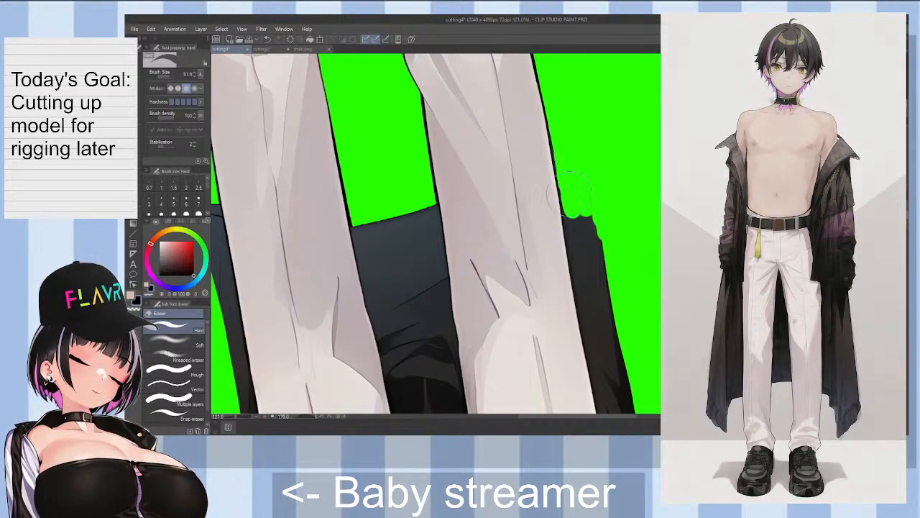
mouse_move(572, 193)
left_mouse_down()
mouse_move(593, 252)
mouse_move(592, 207)
left_mouse_up()
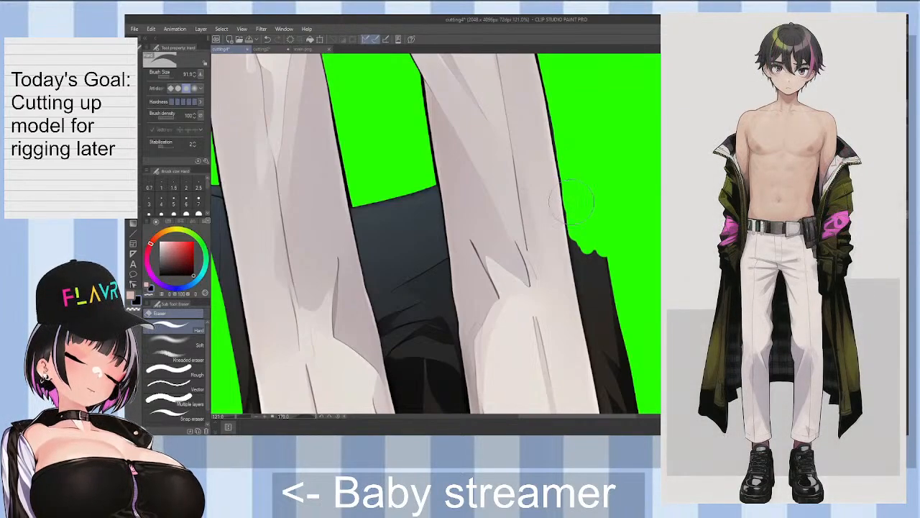
left_click_drag(575, 234, 610, 315)
left_click_drag(577, 267, 596, 310)
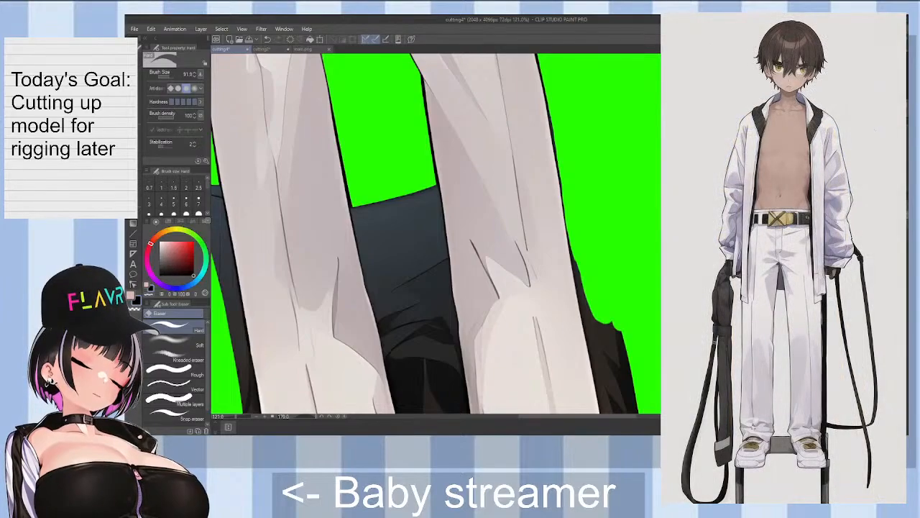
Step: Roughly erase the coat beside the strapped leg from the knee to the thigh strap
scroll(596, 122, "down", 3)
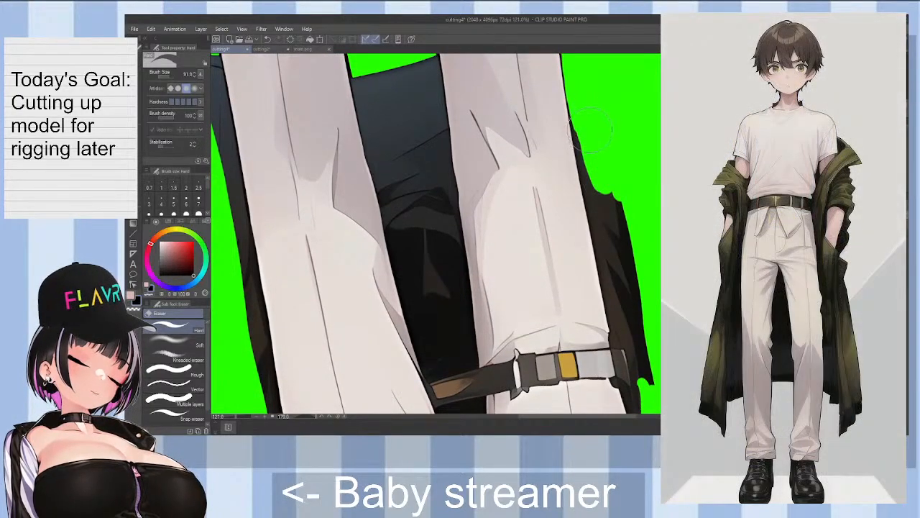
left_click_drag(578, 108, 584, 133)
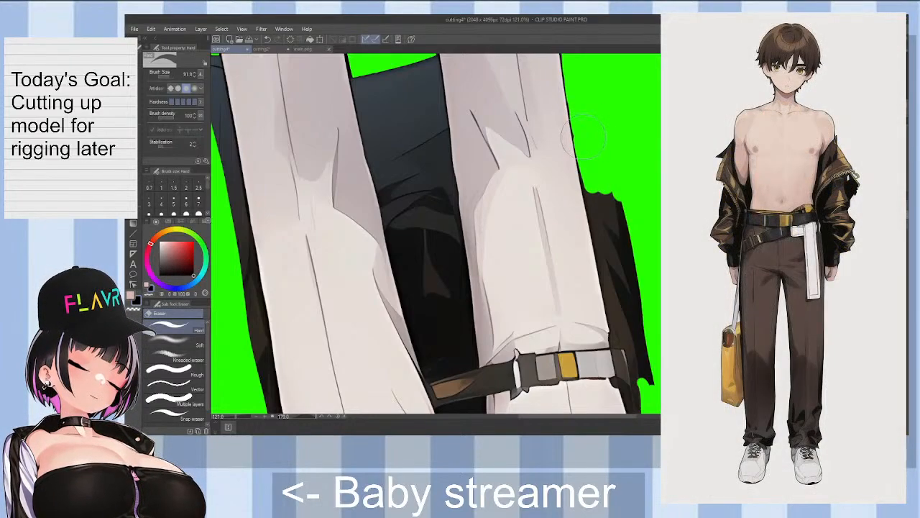
key("ctrl+z")
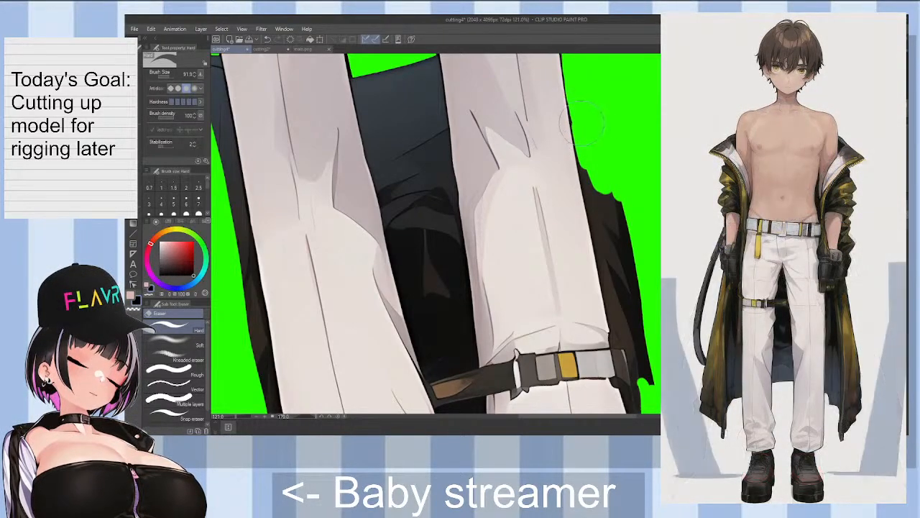
mouse_move(596, 182)
left_mouse_down()
mouse_move(591, 152)
mouse_move(631, 235)
left_mouse_up()
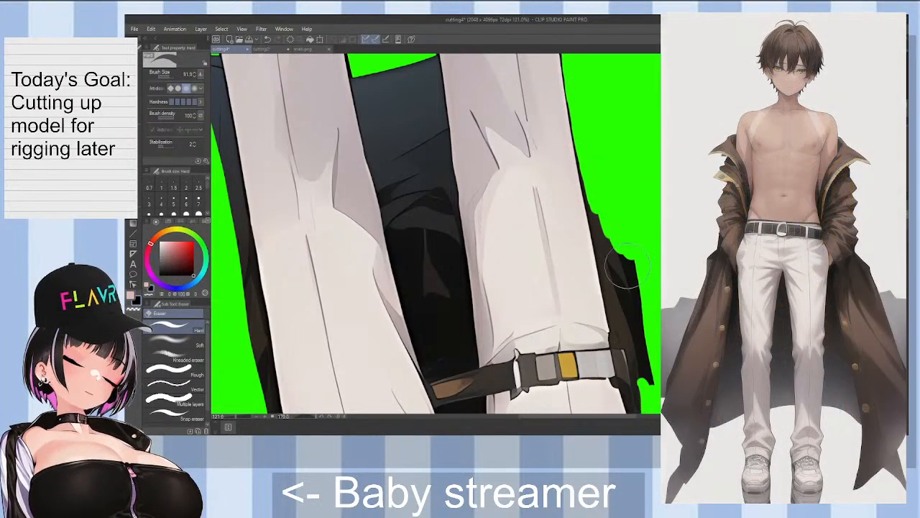
mouse_move(622, 268)
left_mouse_down()
mouse_move(643, 376)
mouse_move(626, 354)
left_mouse_up()
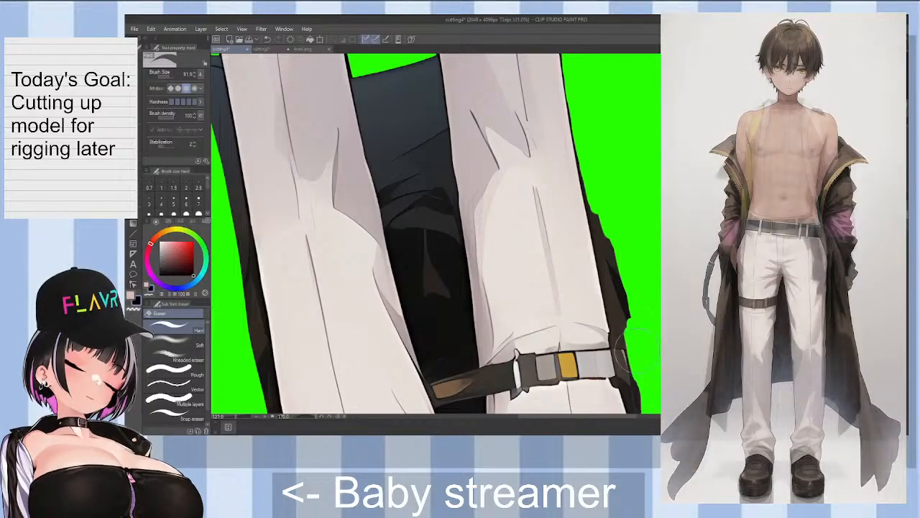
Step: Trim the remaining dark slivers along the trouser outline between the knee and the thigh strap using a smaller eraser
left_click_drag(613, 320, 618, 261)
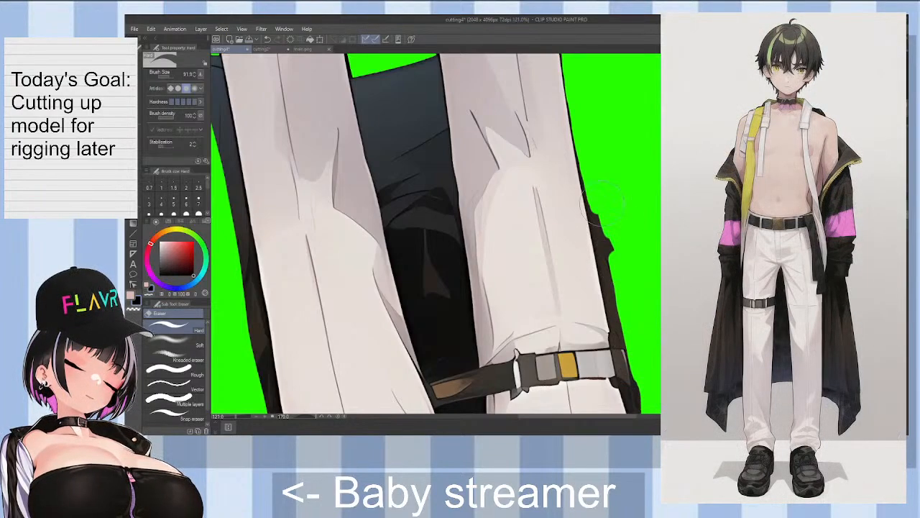
mouse_move(602, 205)
left_mouse_down()
mouse_move(606, 215)
mouse_move(591, 172)
left_mouse_up()
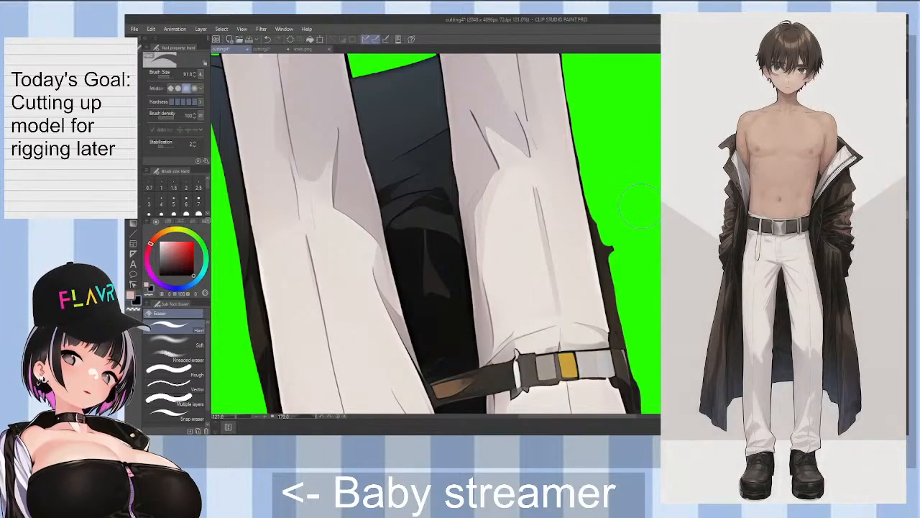
left_click_drag(645, 214, 638, 219)
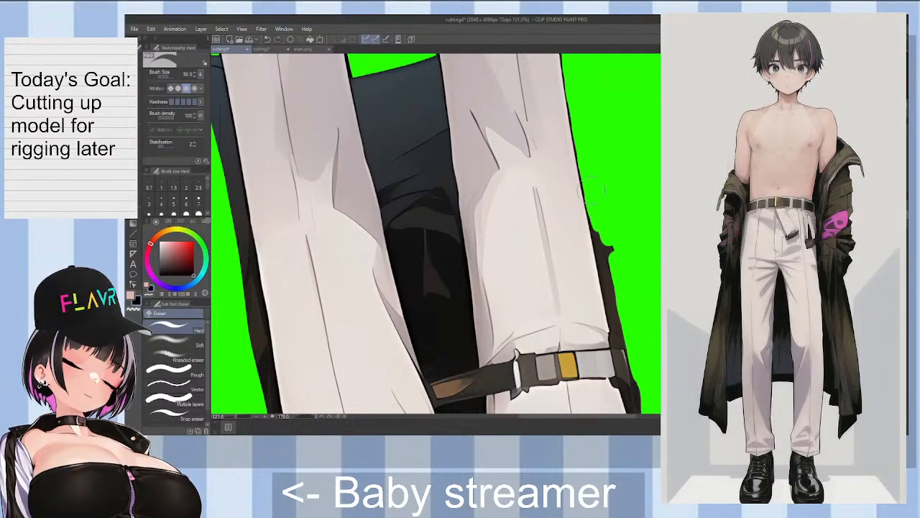
left_click_drag(594, 203, 604, 250)
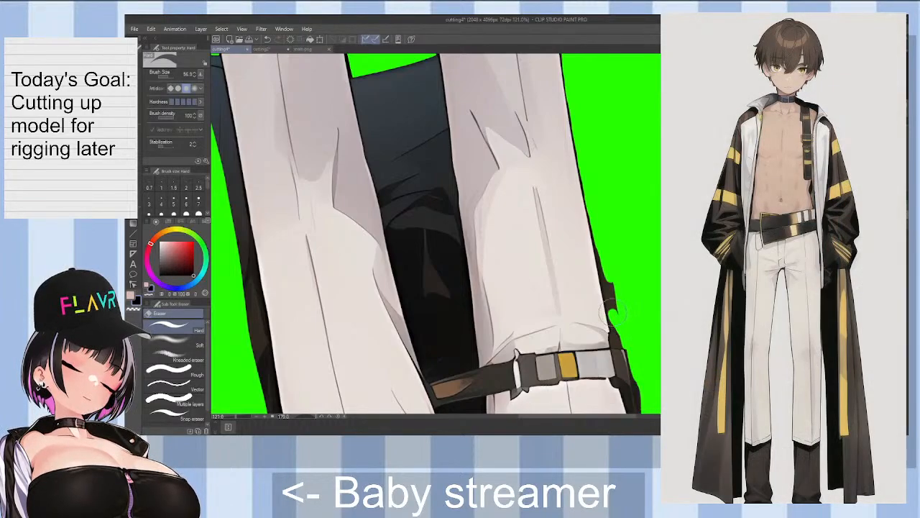
left_click_drag(613, 313, 611, 285)
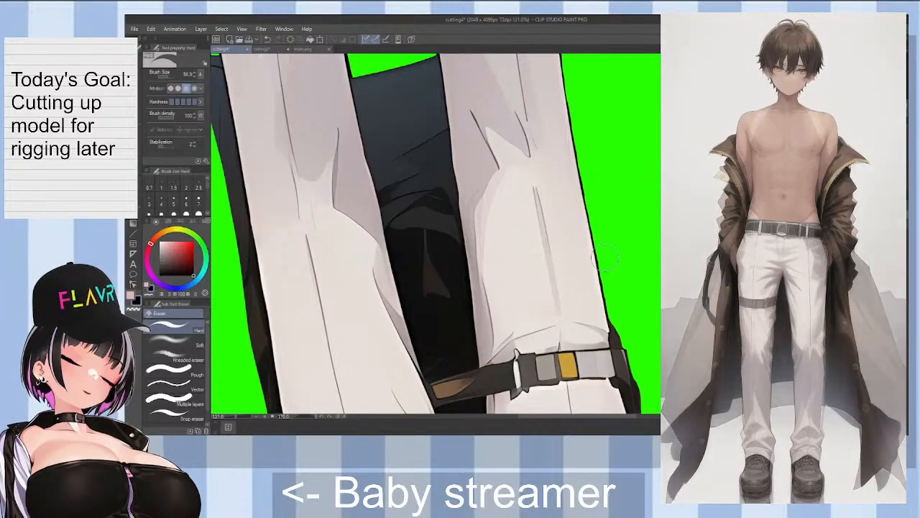
Step: Erase a narrow strip of the coat along the inner edge of the strapped leg, from the thigh strap down to the coat's hem
scroll(622, 332, "down", 1)
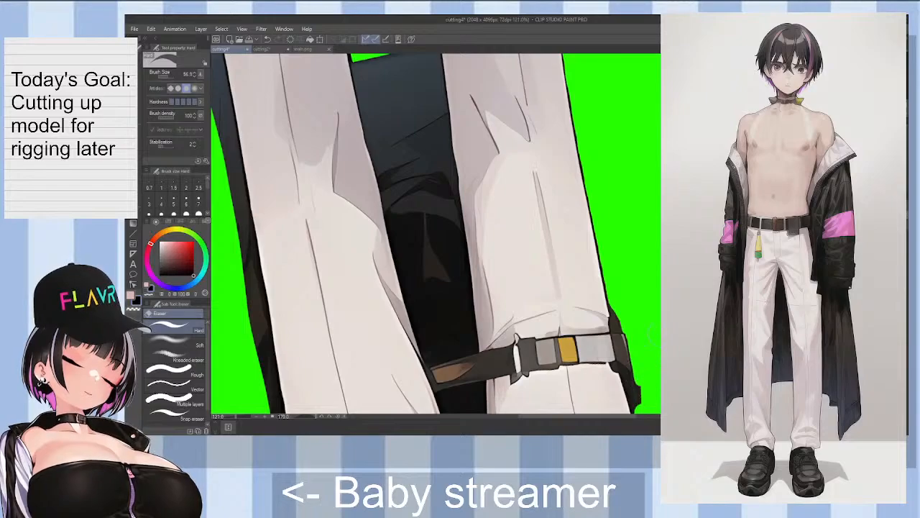
scroll(435, 233, "down", 5)
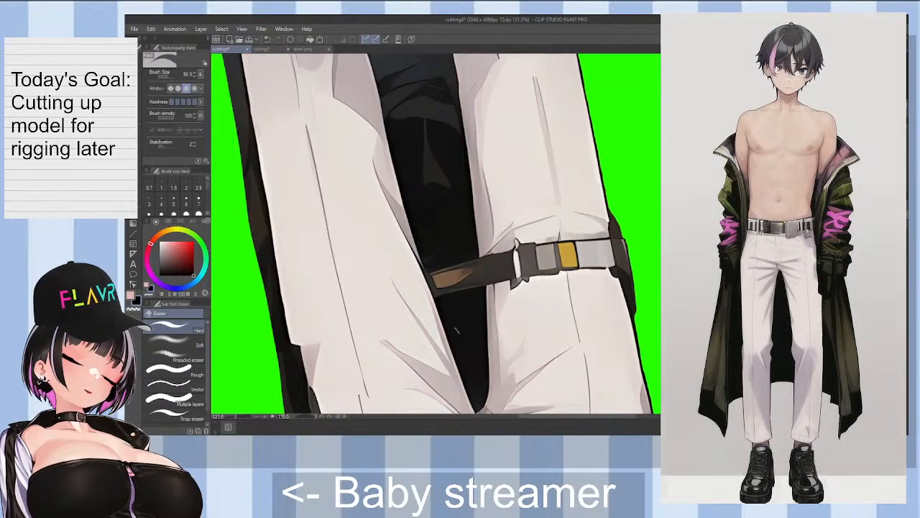
left_click_drag(431, 90, 435, 389)
left_click_drag(547, 316, 574, 231)
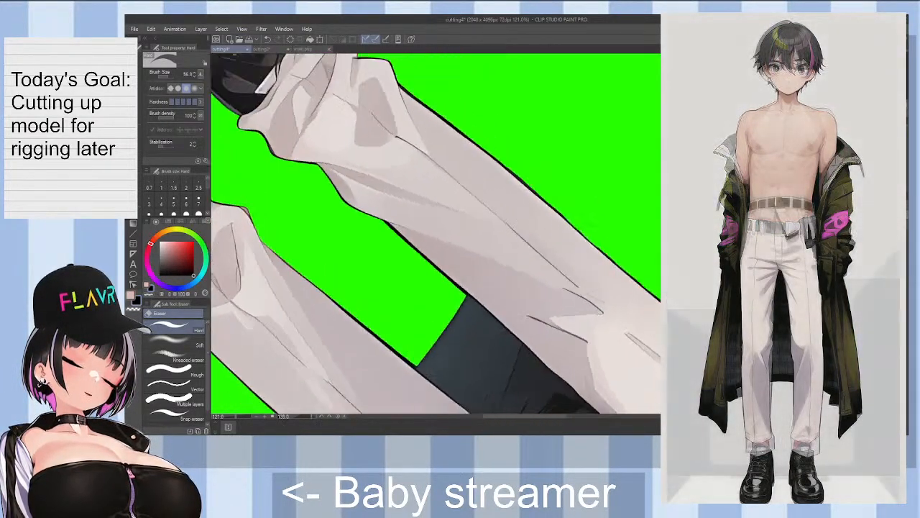
key("minus")
key("minus")
key("minus")
key("minus")
key("minus")
key("minus")
key("minus")
key("minus")
key("minus")
key("minus")
key("minus")
key("minus")
key("minus")
key("minus")
key("minus")
key("minus")
key("minus")
key("minus")
key("minus")
key("minus")
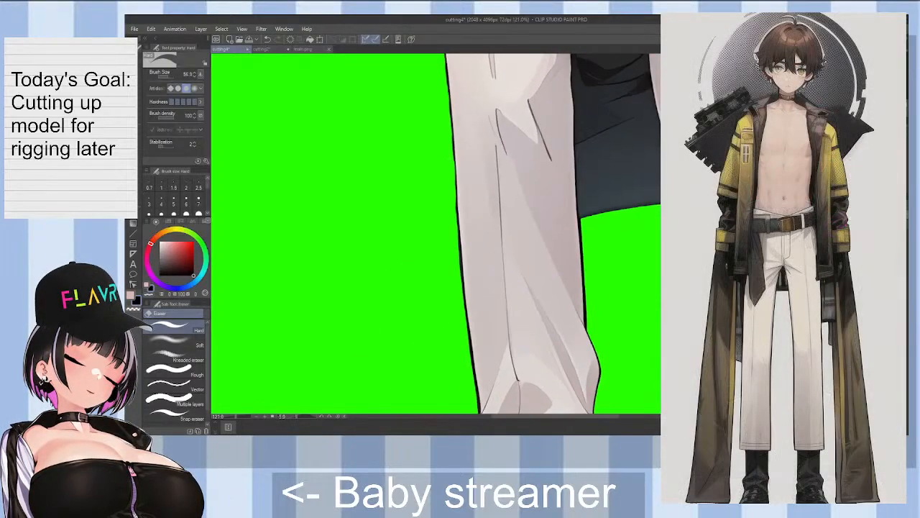
scroll(435, 233, "up", 5)
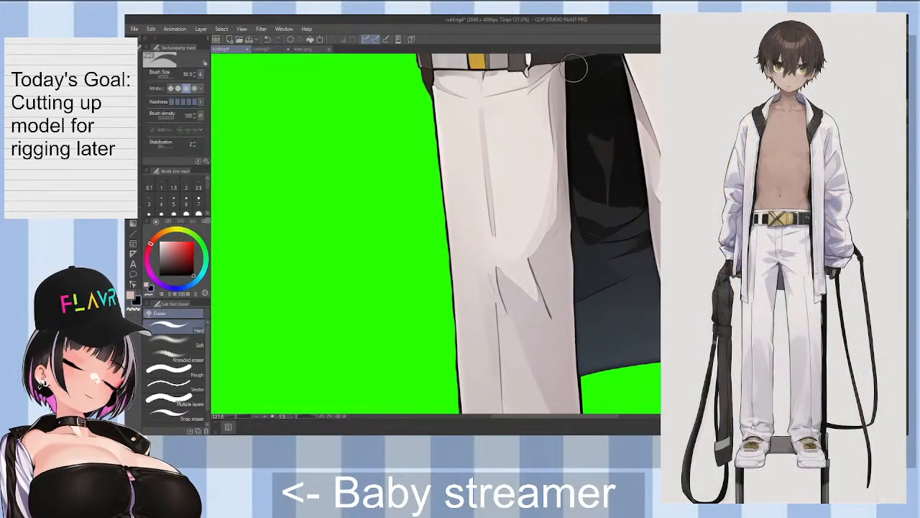
mouse_move(575, 68)
left_mouse_down()
mouse_move(574, 93)
mouse_move(575, 72)
mouse_move(574, 118)
left_mouse_up()
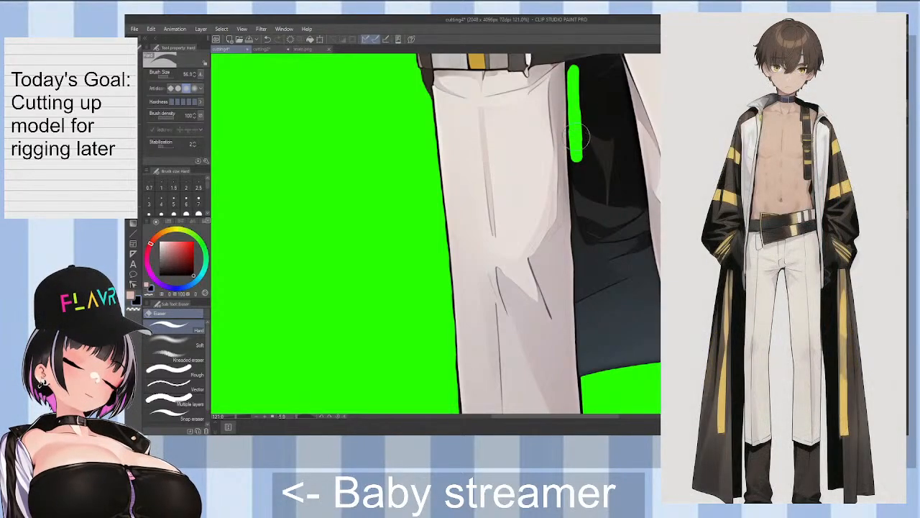
left_click_drag(575, 124, 579, 194)
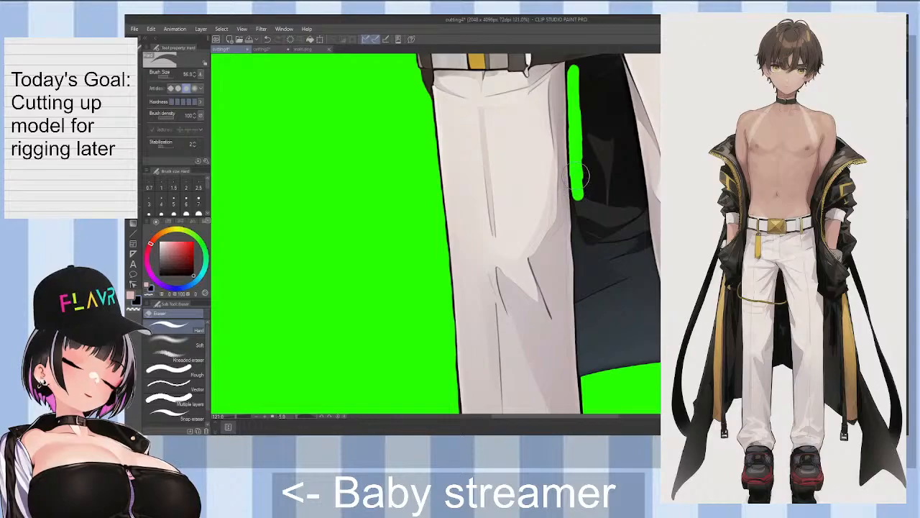
mouse_move(578, 176)
left_mouse_down()
mouse_move(580, 213)
mouse_move(576, 184)
mouse_move(581, 251)
left_mouse_up()
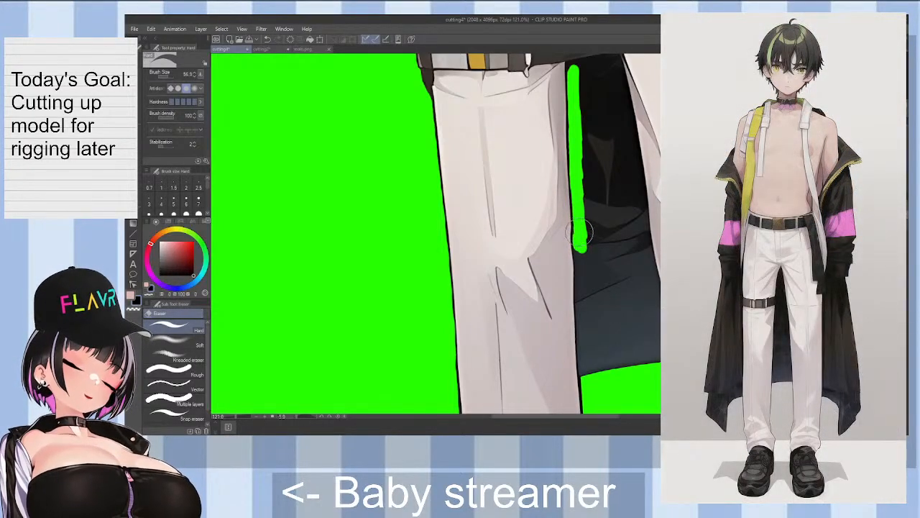
left_click_drag(580, 232, 583, 285)
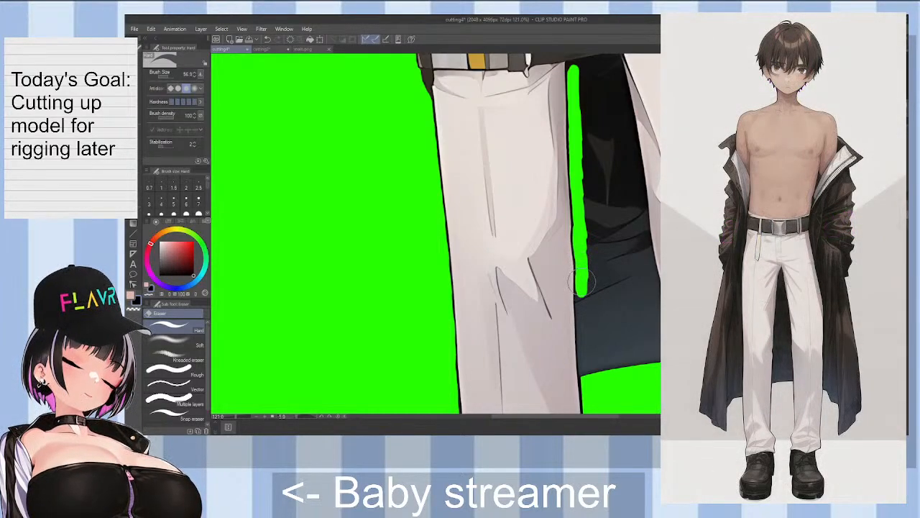
left_click_drag(582, 288, 584, 328)
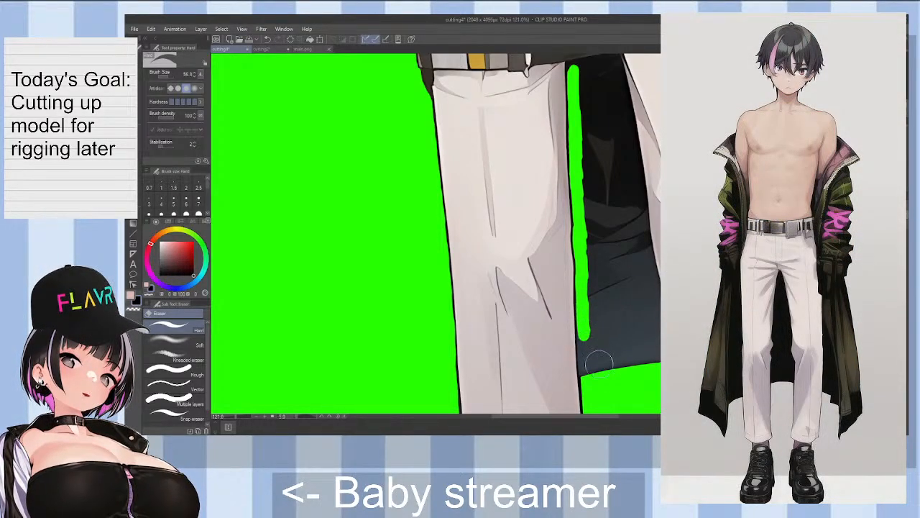
left_click_drag(584, 337, 589, 368)
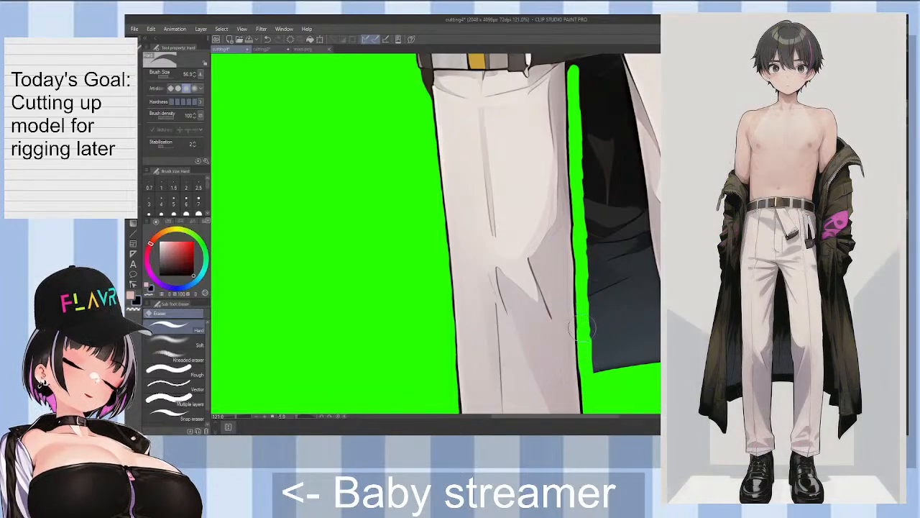
Step: Redo the last erasing stroke beside the strapped leg and widen the gap at the coat's hem corner
left_click_drag(582, 328, 587, 375)
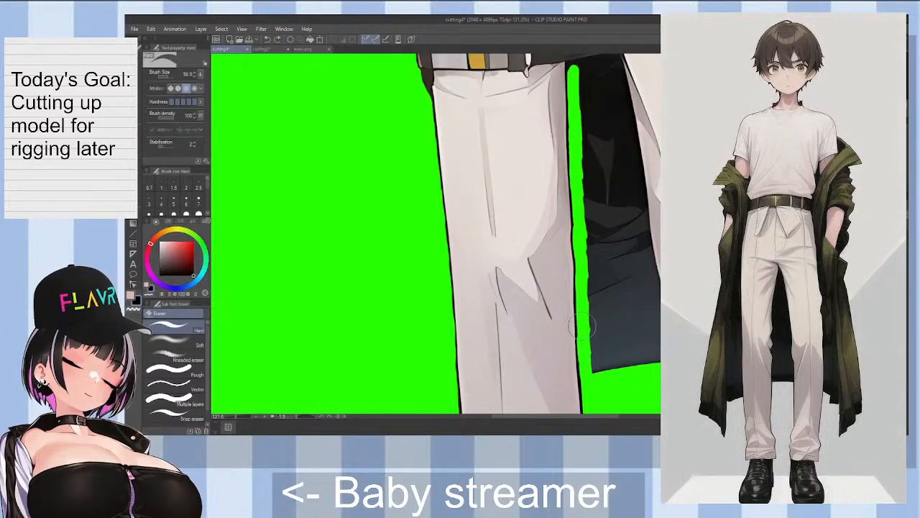
key("ctrl+z")
left_click_drag(583, 335, 585, 352)
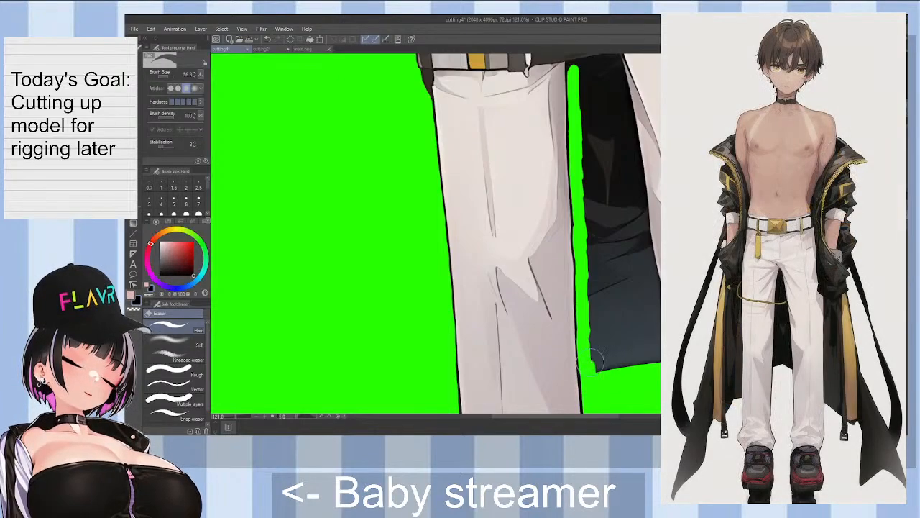
left_click_drag(595, 359, 599, 316)
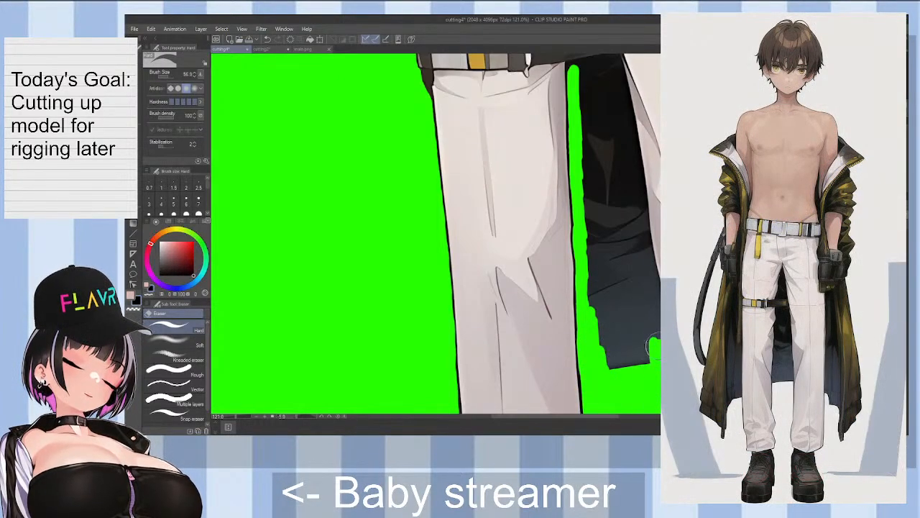
Step: Erase the coat's hem between the two legs, clearing it up to the inner edge of the unstrapped leg
key("minus")
key("minus")
key("minus")
key("minus")
key("minus")
key("minus")
key("minus")
key("minus")
key("minus")
key("minus")
key("minus")
key("minus")
key("minus")
key("minus")
key("minus")
key("minus")
key("minus")
key("minus")
key("minus")
key("minus")
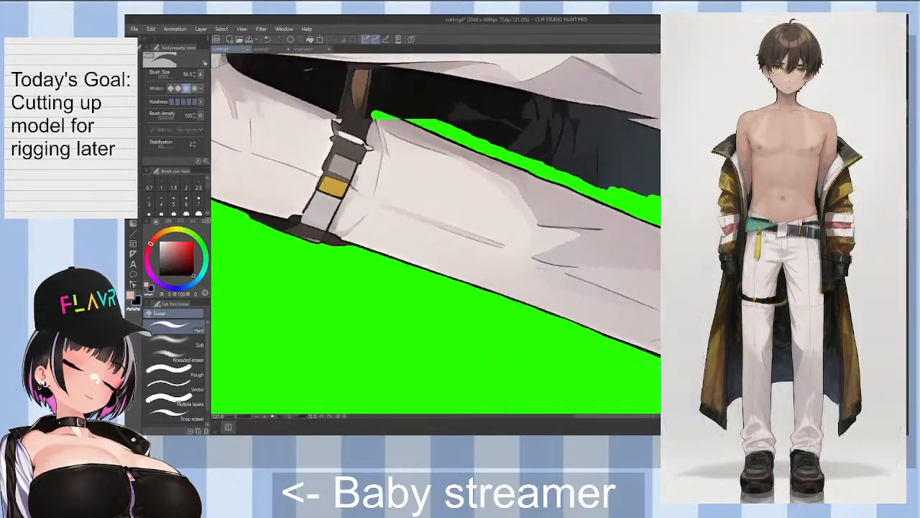
mouse_move(389, 136)
left_mouse_down()
mouse_move(392, 83)
mouse_move(440, 79)
mouse_move(436, 163)
left_mouse_up()
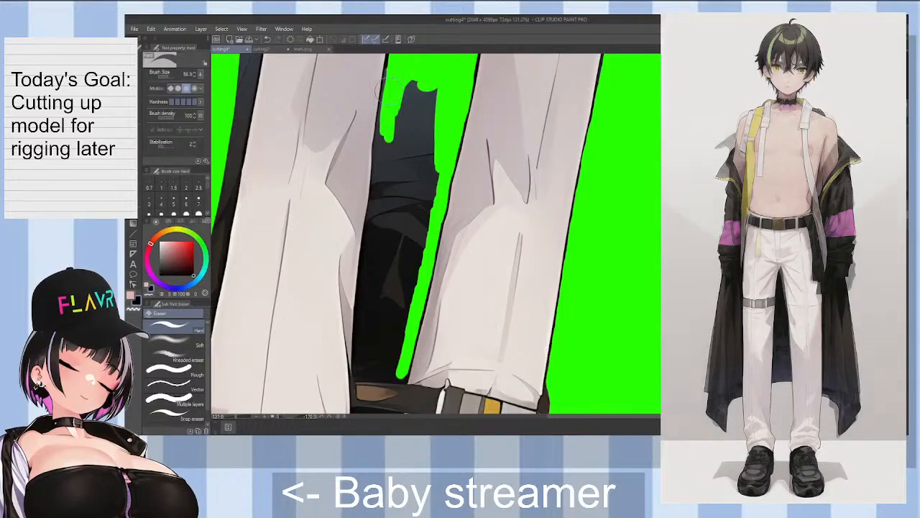
mouse_move(379, 84)
left_mouse_down()
mouse_move(413, 76)
mouse_move(414, 122)
mouse_move(437, 85)
mouse_move(439, 148)
left_mouse_up()
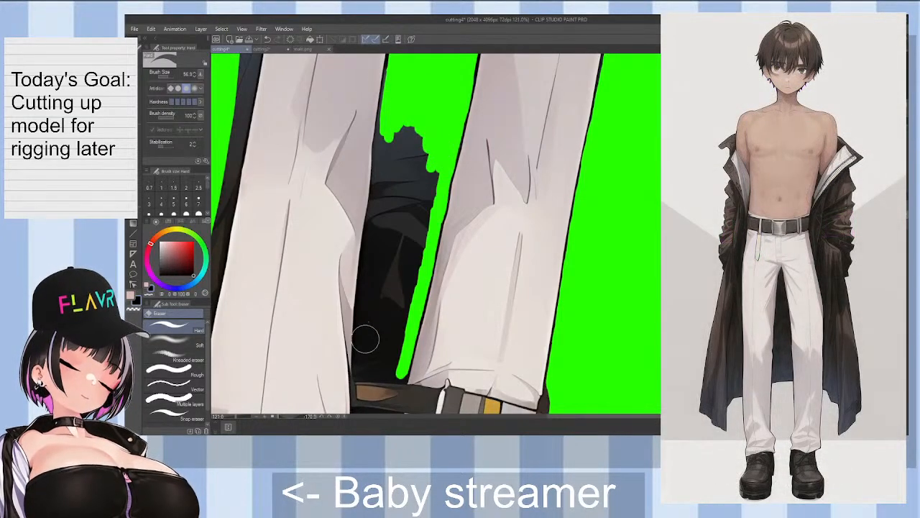
Step: Erase the coat along the inner edge of the unstrapped leg, from below the knee up to near the thigh strap
mouse_move(365, 320)
left_mouse_down()
mouse_move(372, 258)
mouse_move(362, 263)
mouse_move(366, 302)
mouse_move(378, 204)
left_mouse_up()
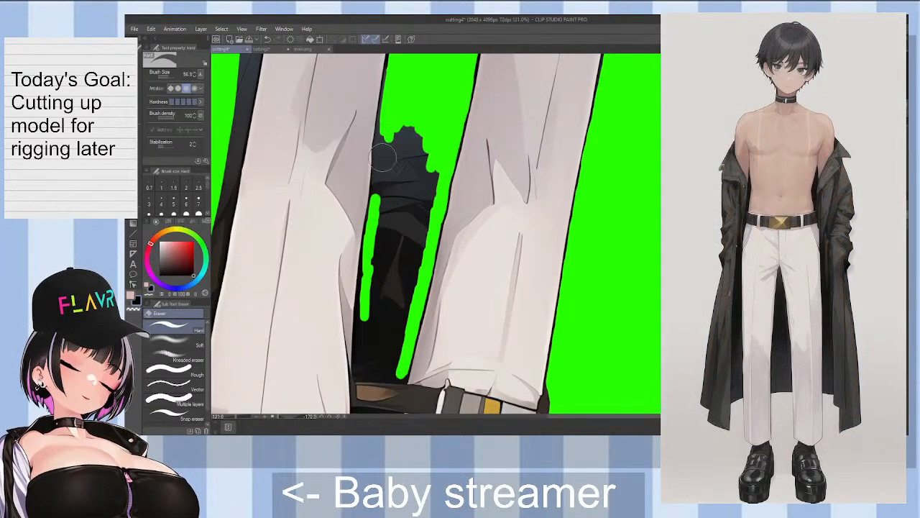
mouse_move(383, 157)
left_mouse_down()
mouse_move(391, 93)
mouse_move(382, 169)
left_mouse_up()
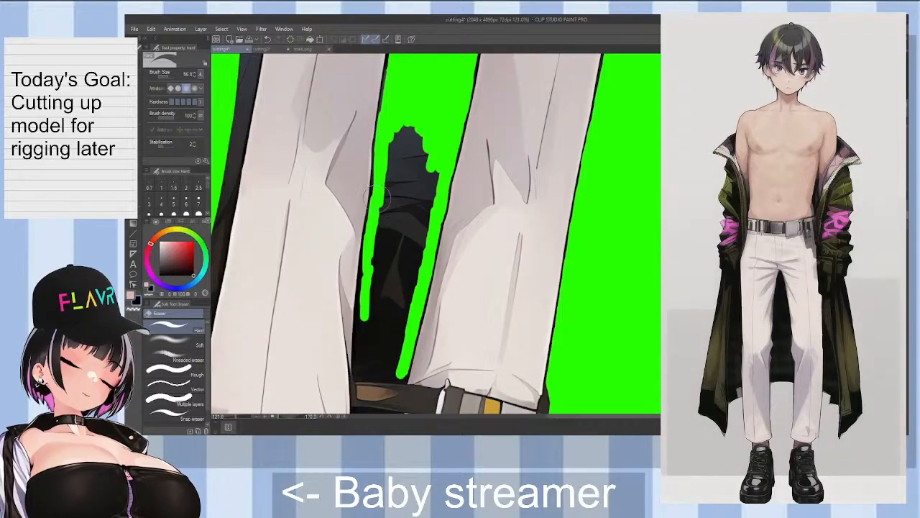
left_click_drag(388, 201, 406, 124)
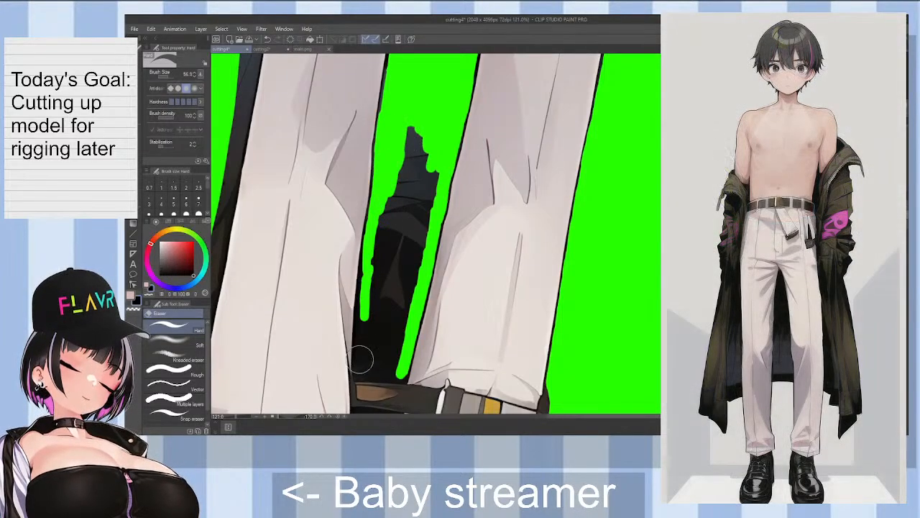
left_click_drag(358, 367, 363, 313)
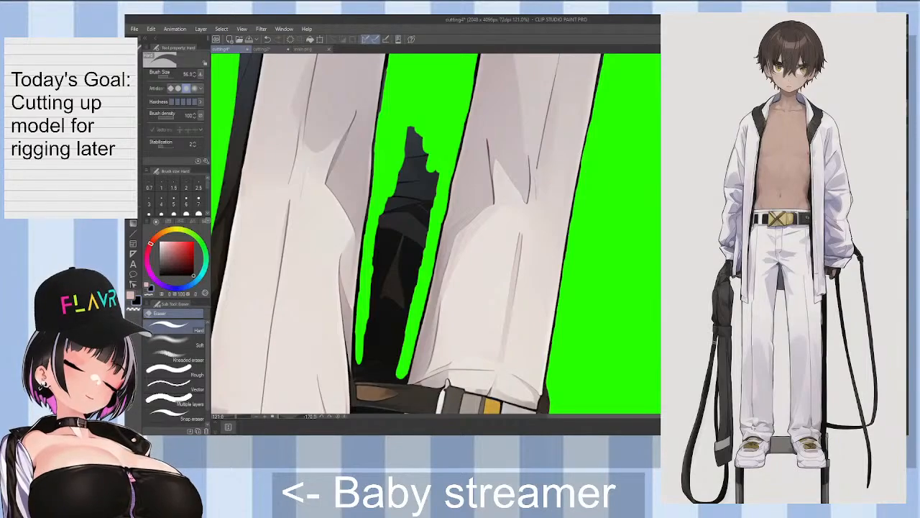
Step: Erase the coat along the thigh strap's lower edge between the legs, beginning at the corner with the unstrapped leg
scroll(361, 332, "down", 1)
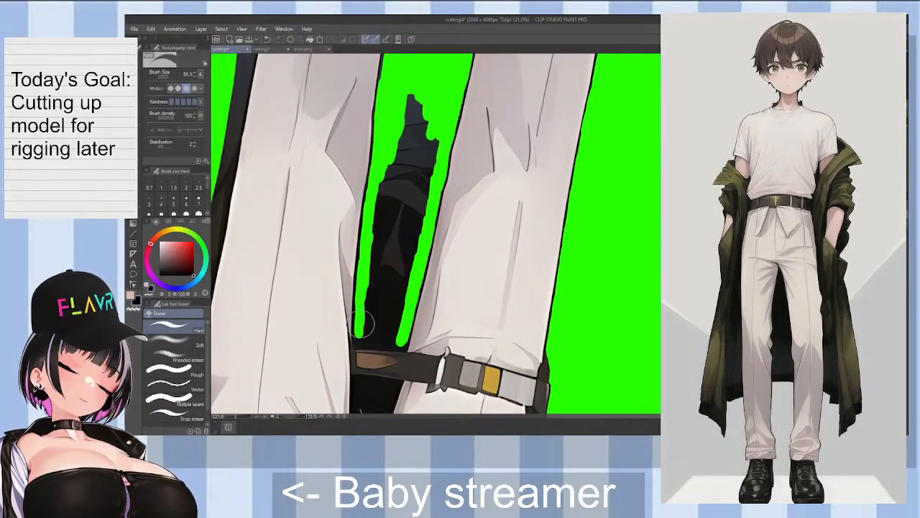
left_click_drag(358, 343, 373, 344)
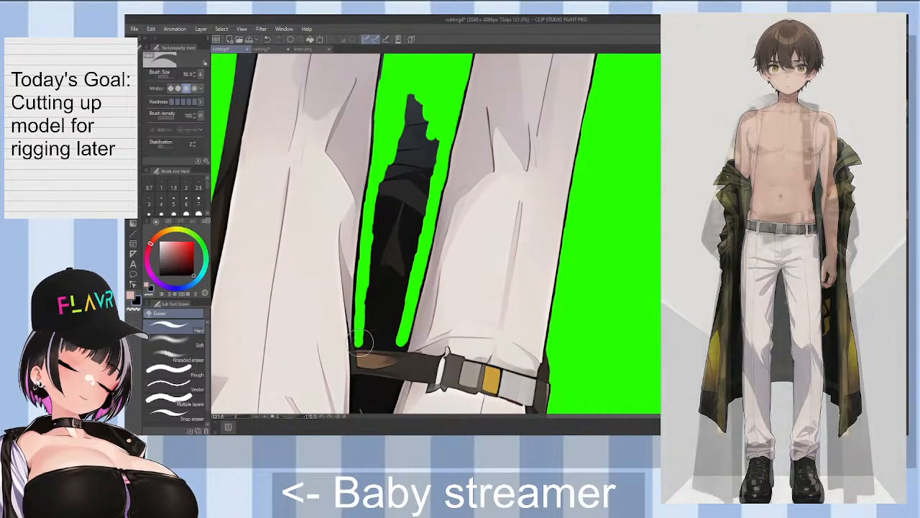
key("asciicircum")
key("asciicircum")
key("asciicircum")
key("asciicircum")
key("asciicircum")
key("asciicircum")
key("asciicircum")
key("asciicircum")
key("asciicircum")
key("asciicircum")
key("asciicircum")
key("asciicircum")
key("asciicircum")
key("asciicircum")
key("asciicircum")
key("minus")
key("minus")
key("minus")
key("minus")
key("minus")
key("minus")
key("minus")
key("minus")
key("minus")
key("minus")
key("minus")
key("minus")
key("minus")
key("minus")
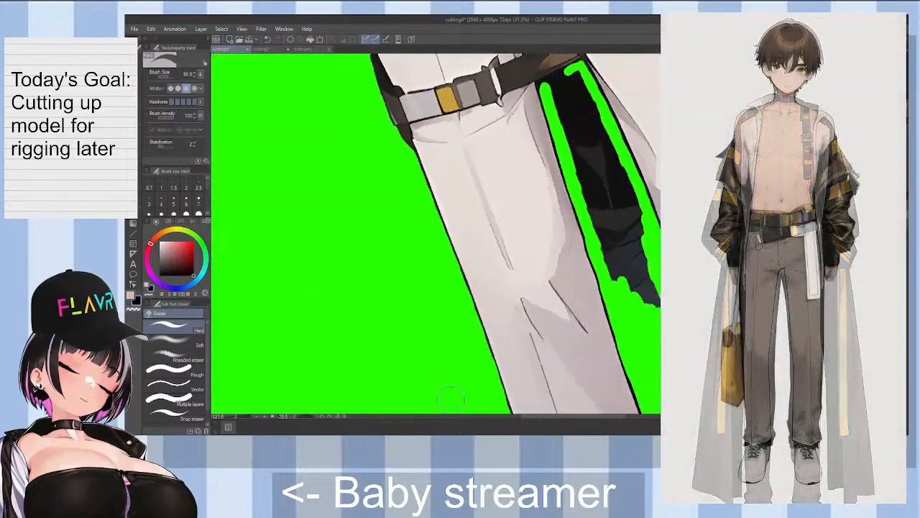
scroll(435, 234, "up", 1)
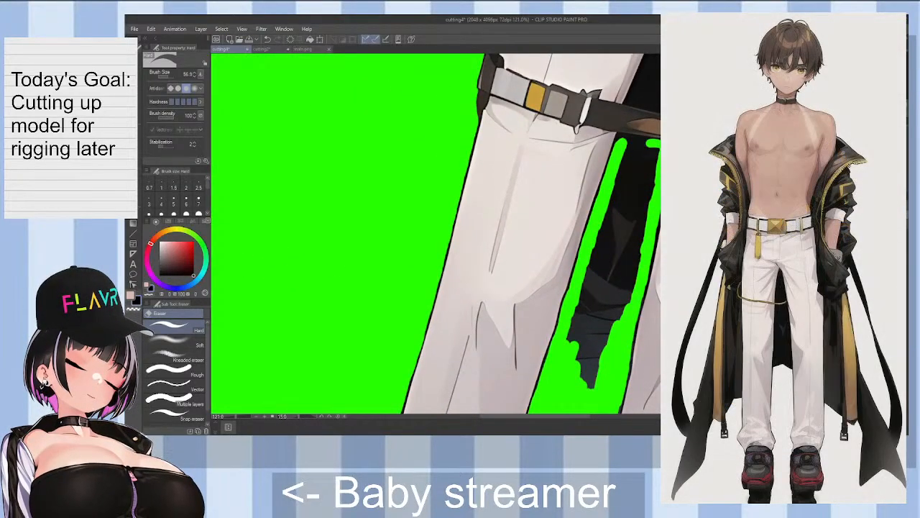
Step: Erase the dark coat along the inner trouser edges at the top of the gap just below the crotch
scroll(436, 233, "up", 5)
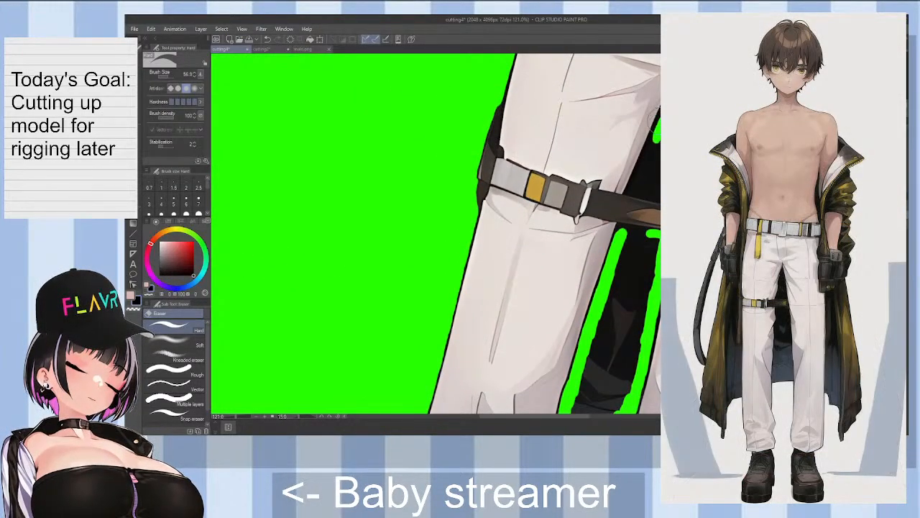
scroll(436, 234, "up", 10)
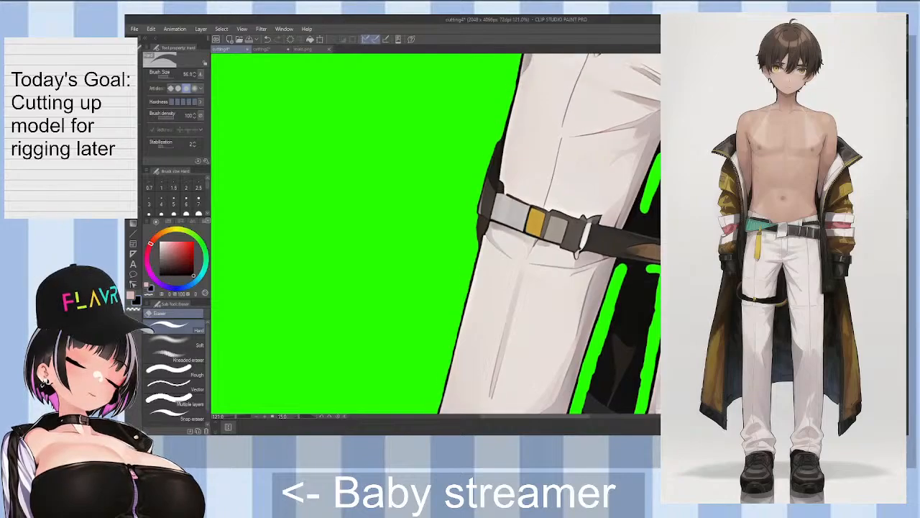
left_click_drag(581, 417, 593, 416)
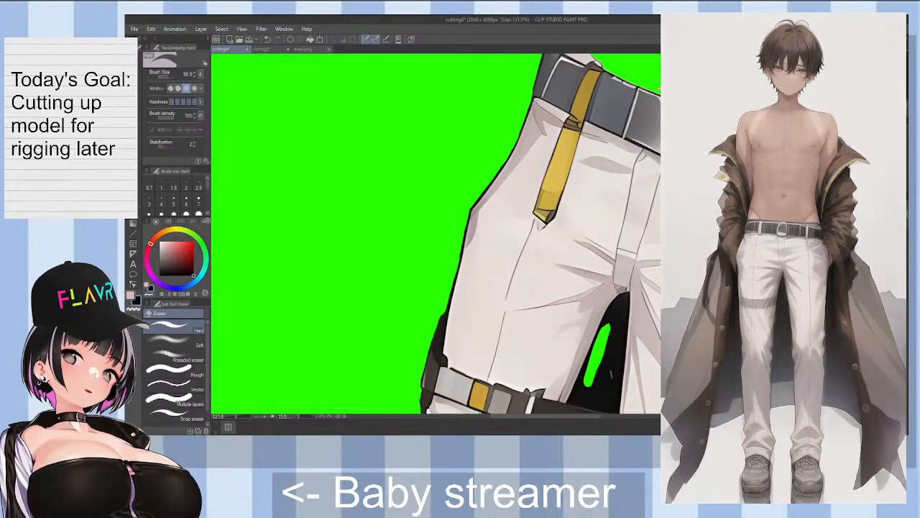
left_click_drag(616, 306, 610, 326)
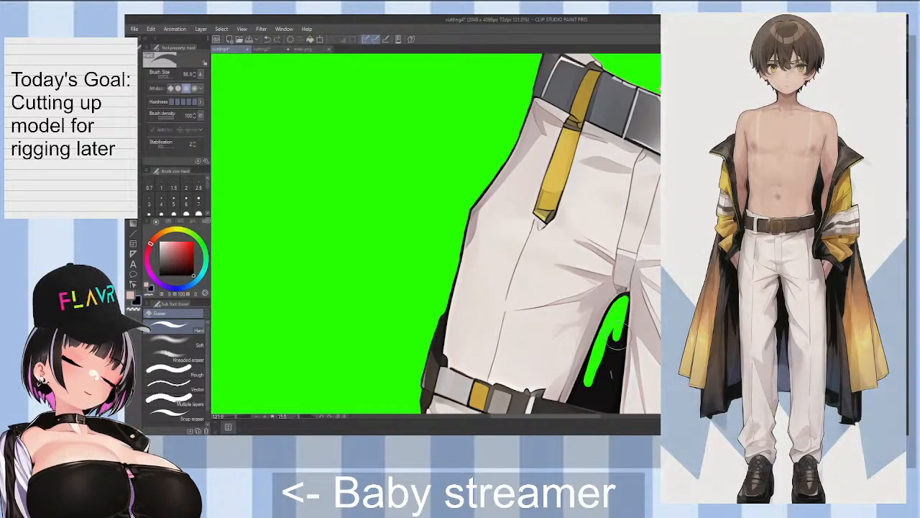
left_click_drag(617, 332, 614, 357)
left_click_drag(622, 302, 617, 344)
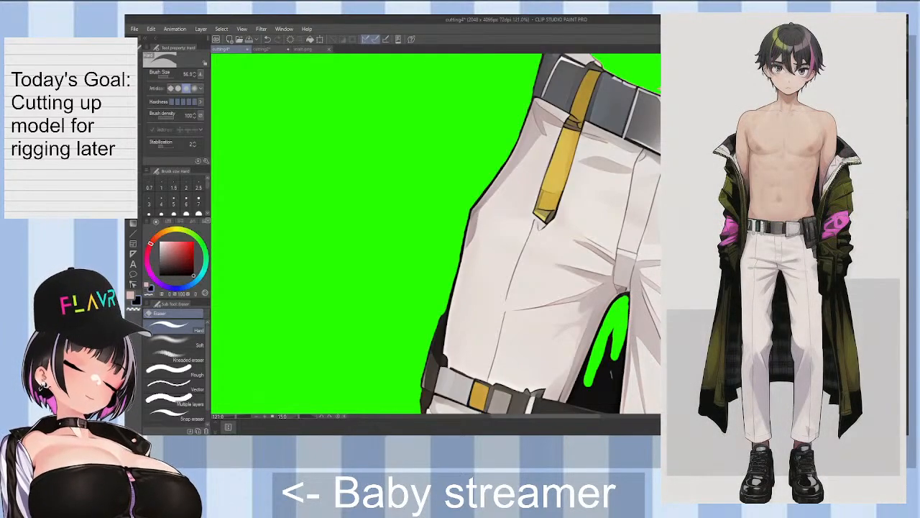
Step: Erase the dark coat along the inner edge of the strapped leg, from the crotch down past the thigh strap
scroll(591, 293, "down", 3)
left_click_drag(592, 294, 575, 351)
mouse_move(591, 305)
left_mouse_down()
mouse_move(598, 281)
mouse_move(566, 371)
left_mouse_up()
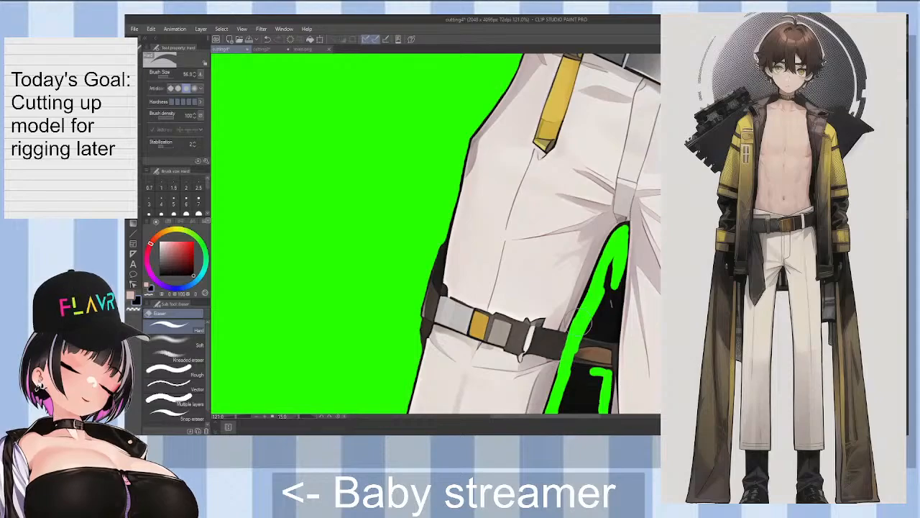
key("ctrl+z")
left_click_drag(580, 327, 567, 376)
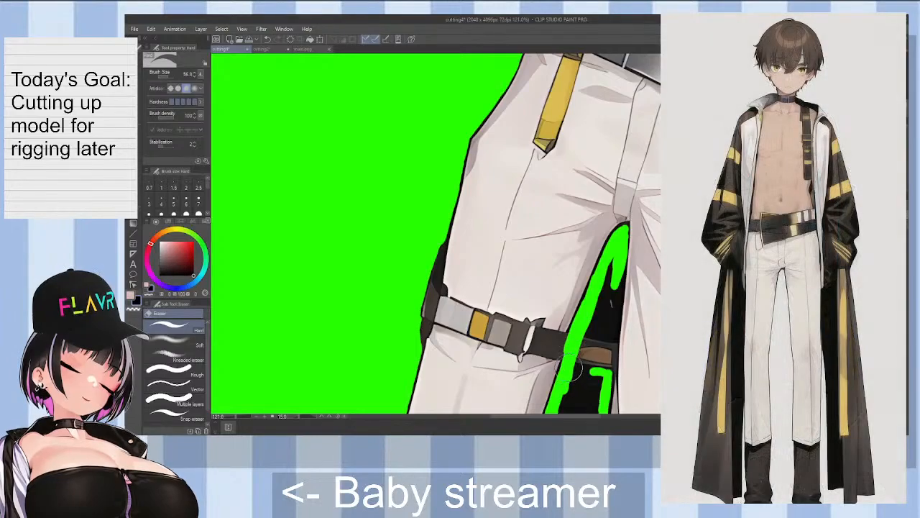
Step: Clear the remaining coat and stray strap piece between the thighs, continuing to just below the thigh strap
left_click_drag(595, 320, 607, 271)
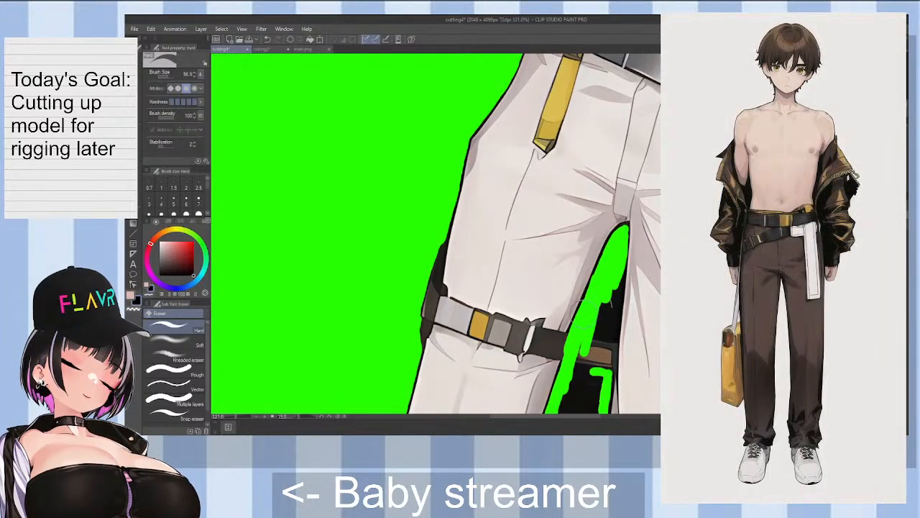
mouse_move(623, 269)
left_mouse_down()
mouse_move(602, 338)
mouse_move(614, 309)
left_mouse_up()
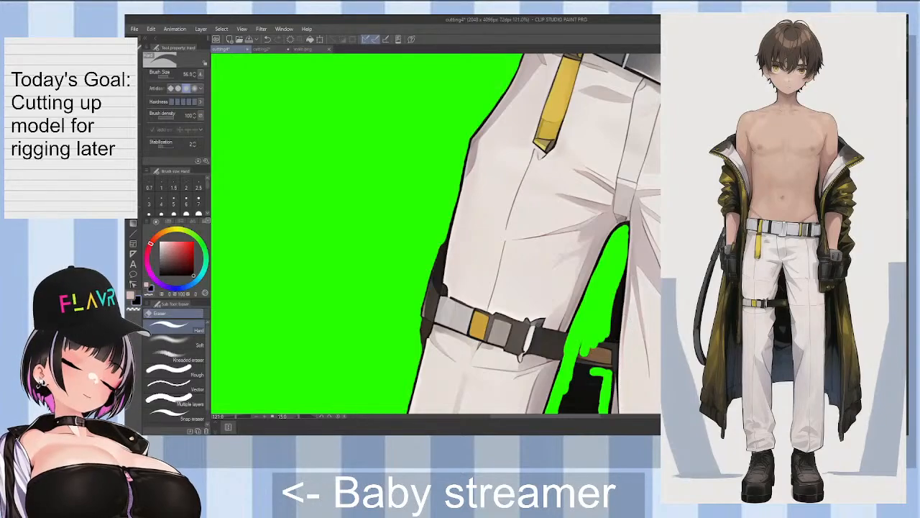
scroll(575, 302, "down", 2)
mouse_move(585, 262)
left_mouse_down()
mouse_move(586, 318)
mouse_move(606, 265)
left_mouse_up()
left_click_drag(610, 317, 606, 227)
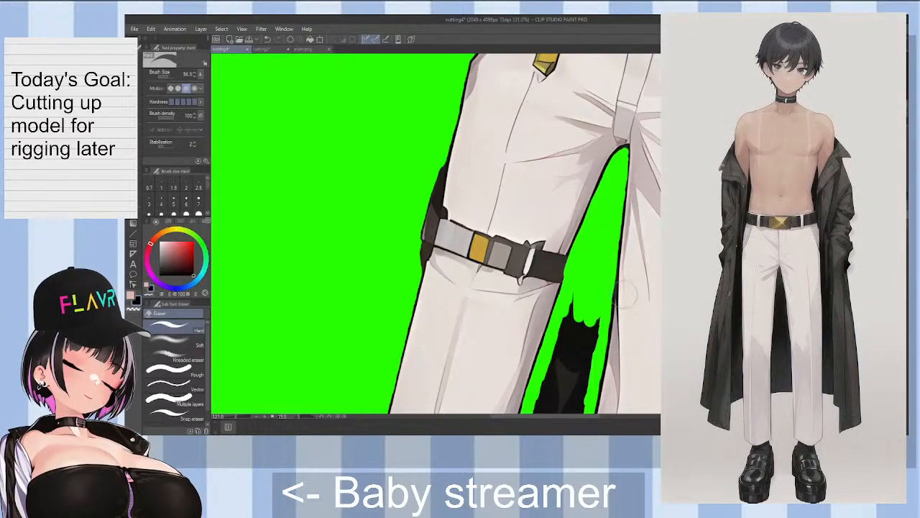
mouse_move(560, 280)
left_mouse_down()
mouse_move(554, 340)
mouse_move(574, 354)
mouse_move(592, 302)
mouse_move(591, 337)
left_mouse_up()
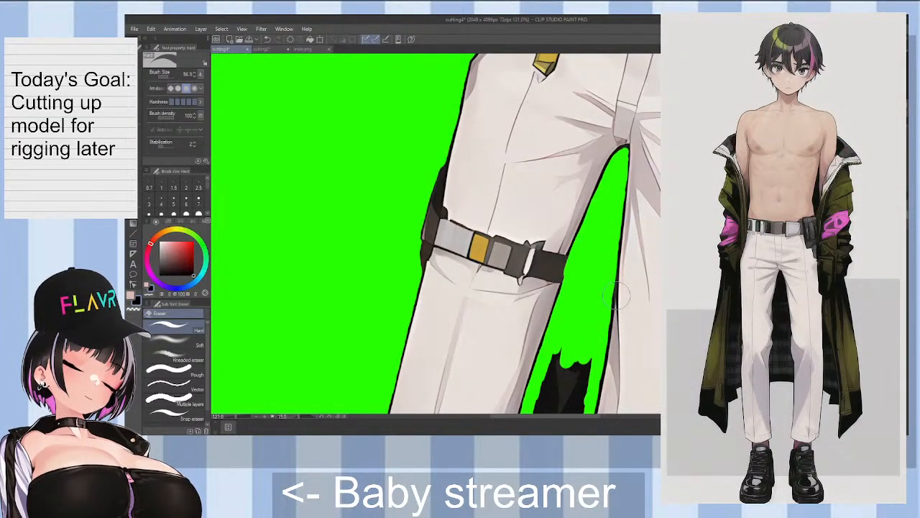
Step: Erase the last dark coat remnant between the lower legs
scroll(614, 295, "down", 5)
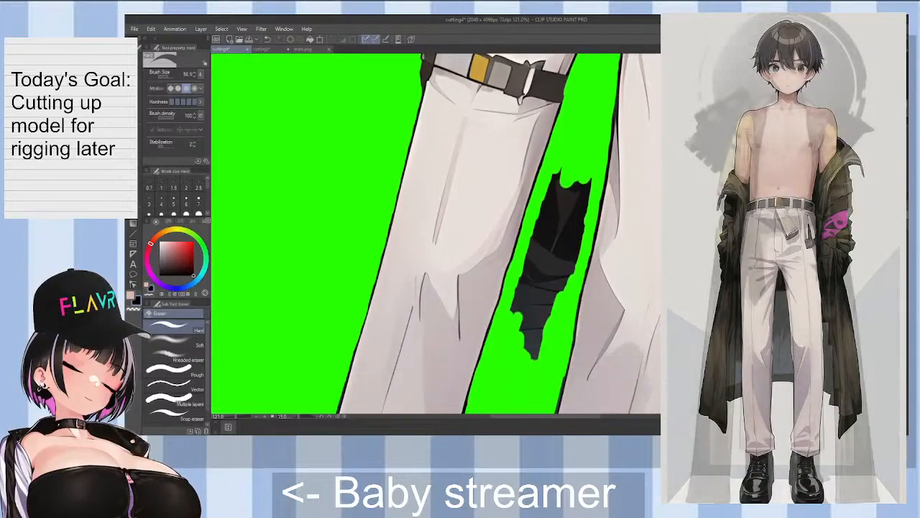
mouse_move(575, 180)
left_mouse_down()
mouse_move(550, 187)
mouse_move(550, 207)
mouse_move(575, 171)
mouse_move(581, 236)
mouse_move(579, 220)
mouse_move(546, 331)
left_mouse_up()
mouse_move(544, 245)
left_mouse_down()
mouse_move(544, 208)
mouse_move(521, 316)
left_mouse_up()
left_click_drag(530, 277, 548, 268)
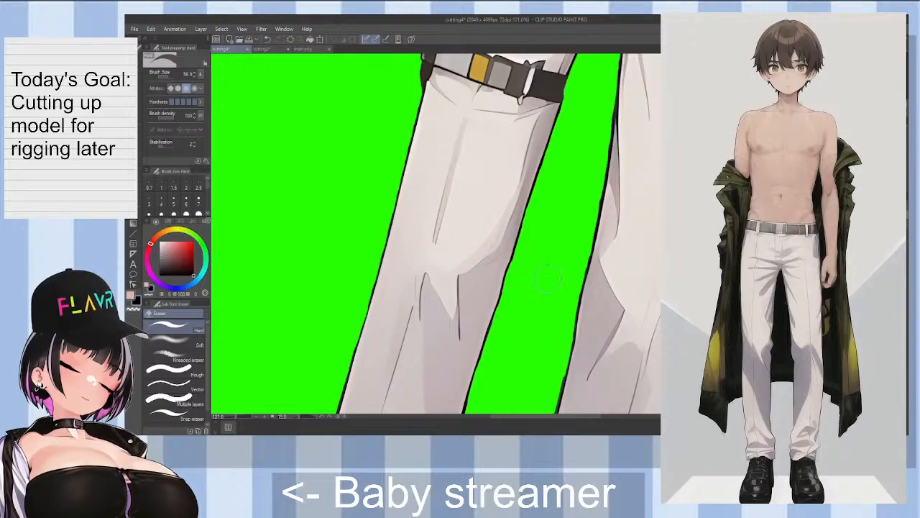
Step: Erase the dark part of the thigh strap that sticks out beyond the outer edge of the trouser leg
scroll(551, 270, "down", 1)
scroll(556, 286, "down", 2)
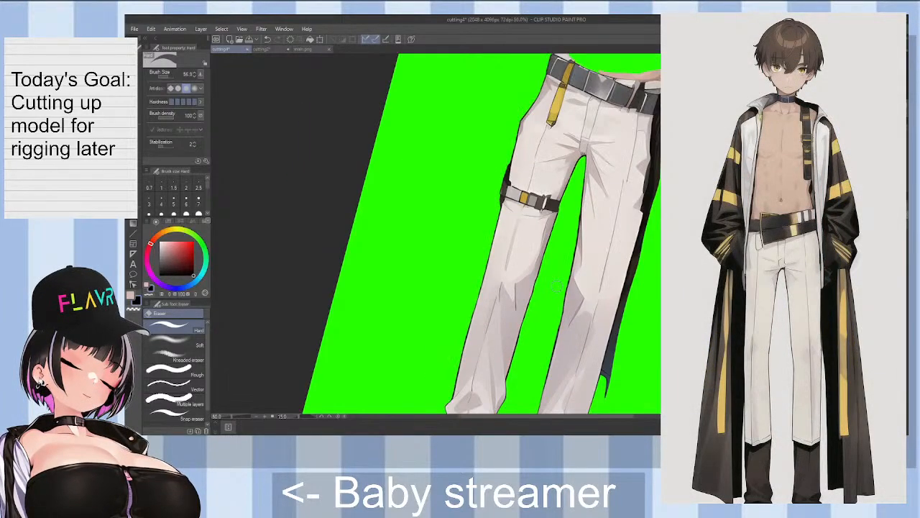
scroll(557, 286, "down", 1)
scroll(524, 215, "up", 4)
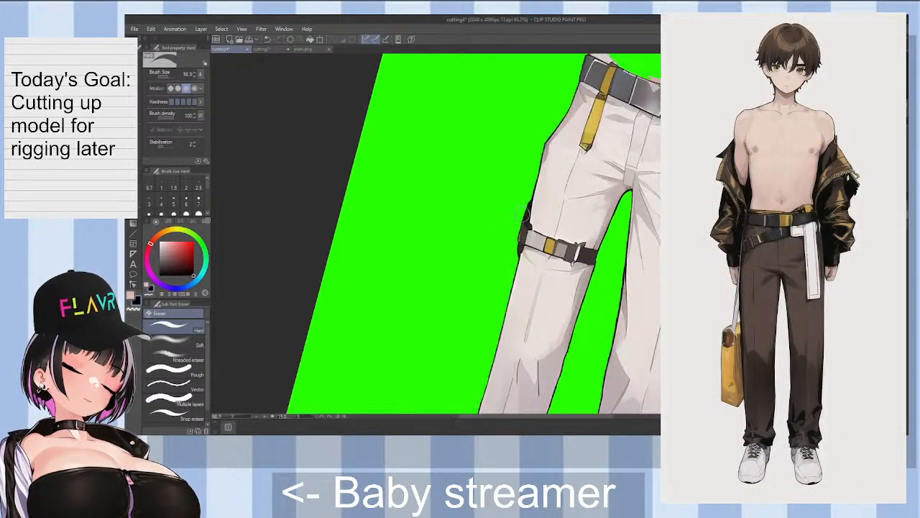
key("minus")
key("minus")
key("minus")
key("minus")
key("minus")
key("minus")
key("minus")
key("minus")
key("minus")
key("minus")
key("minus")
key("minus")
key("minus")
key("minus")
key("minus")
key("minus")
key("minus")
key("minus")
key("minus")
key("minus")
key("minus")
key("minus")
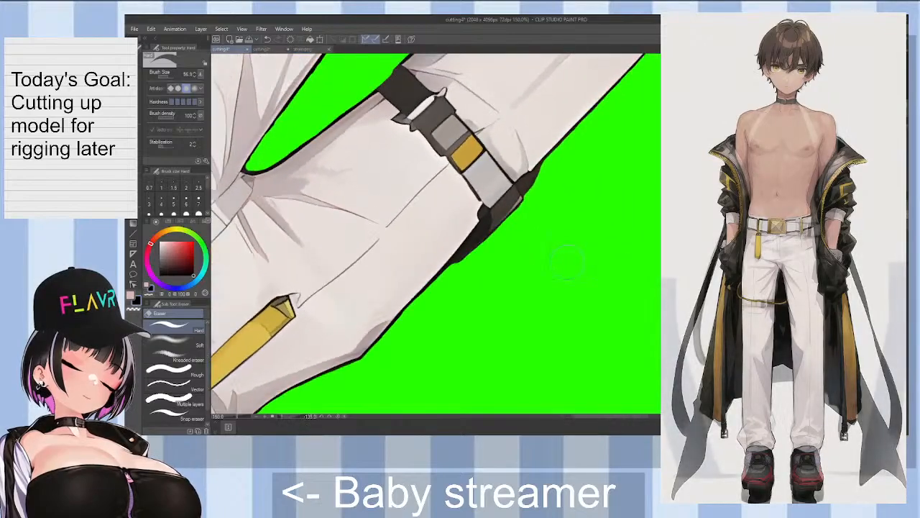
key("minus")
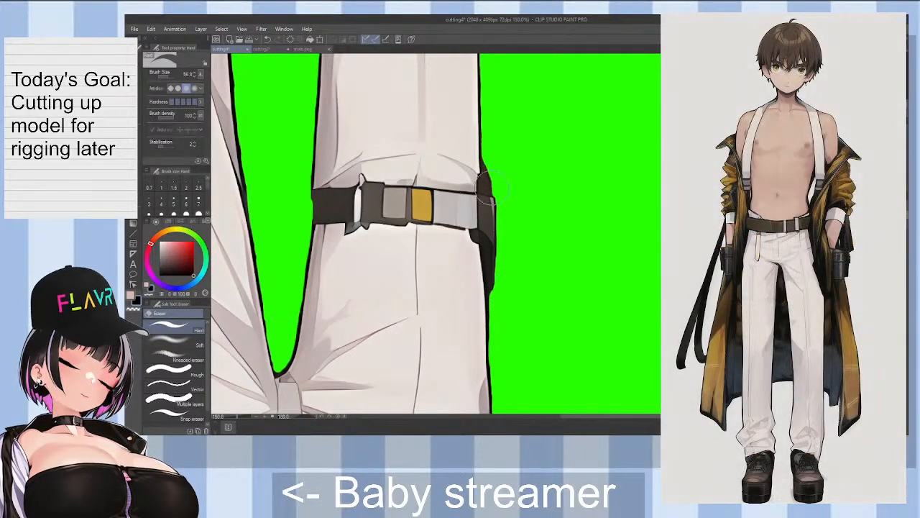
left_click_drag(492, 210, 478, 178)
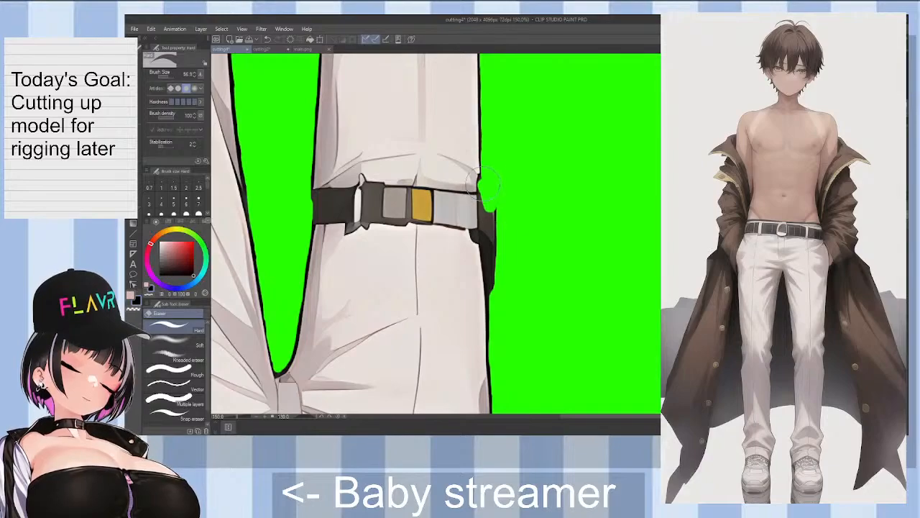
key("ctrl+z")
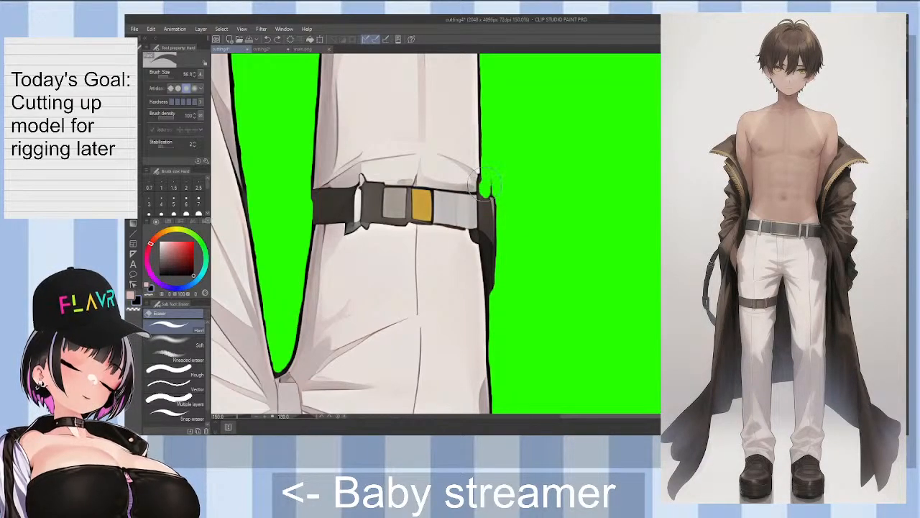
left_click_drag(495, 207, 493, 272)
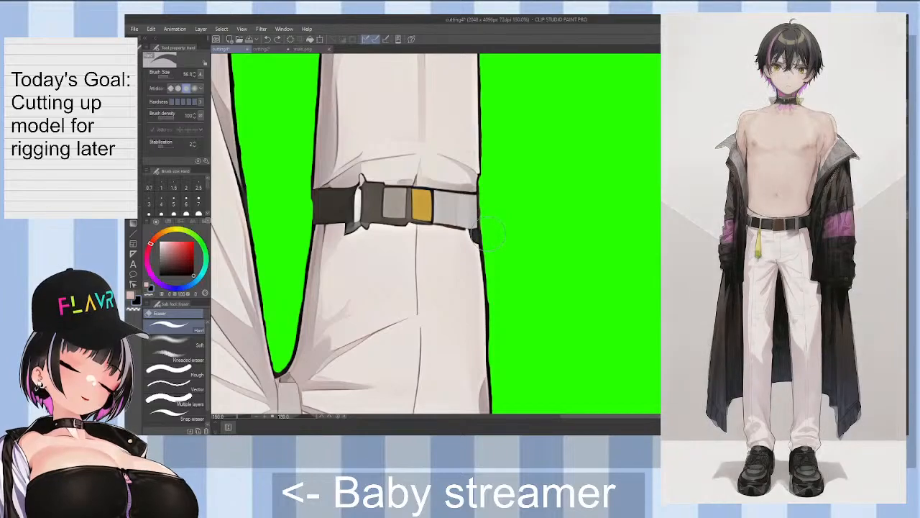
Step: Erase a strip of the dark coat beside the waist belt on the hip opposite the yellow strap
key("asciicircum")
key("asciicircum")
key("asciicircum")
key("asciicircum")
key("asciicircum")
key("asciicircum")
key("asciicircum")
key("asciicircum")
key("asciicircum")
key("asciicircum")
key("asciicircum")
key("asciicircum")
key("asciicircum")
key("asciicircum")
key("asciicircum")
key("asciicircum")
key("asciicircum")
key("asciicircum")
key("asciicircum")
key("asciicircum")
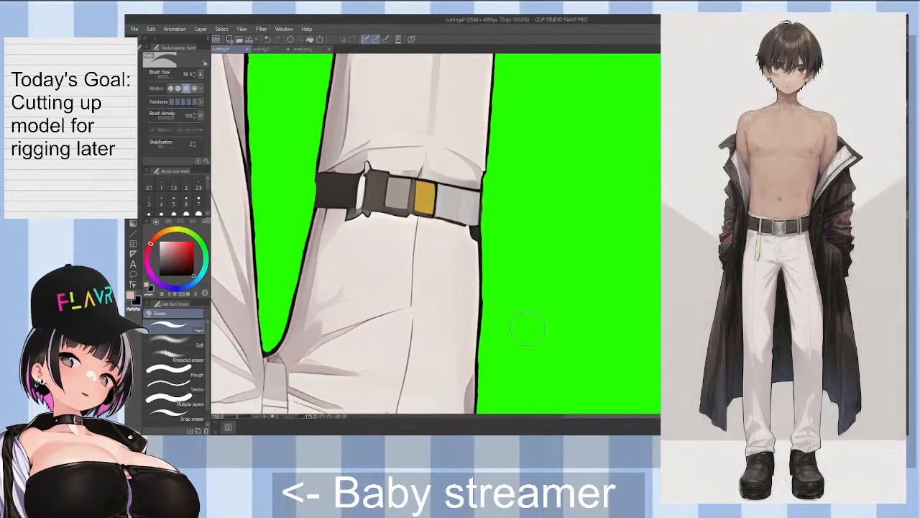
scroll(528, 328, "down", 2)
key("minus")
key("minus")
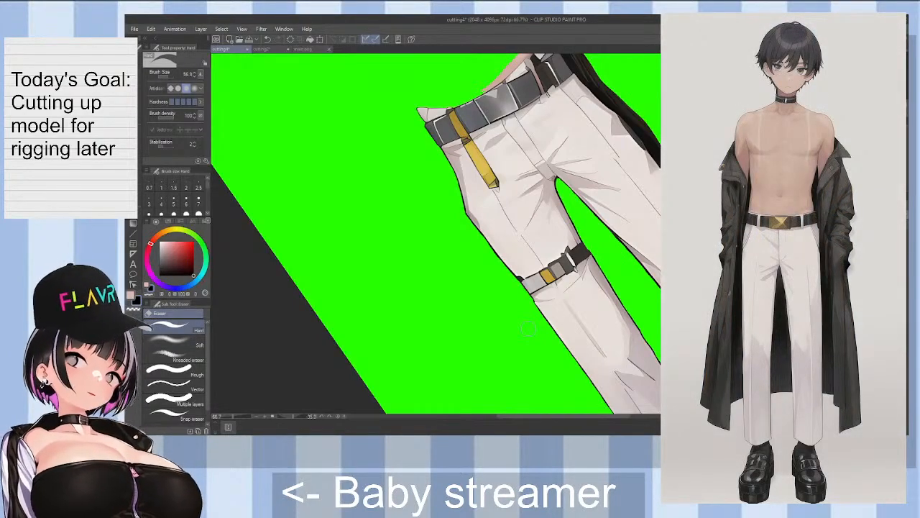
key("asciicircum")
key("asciicircum")
key("asciicircum")
key("asciicircum")
key("asciicircum")
key("asciicircum")
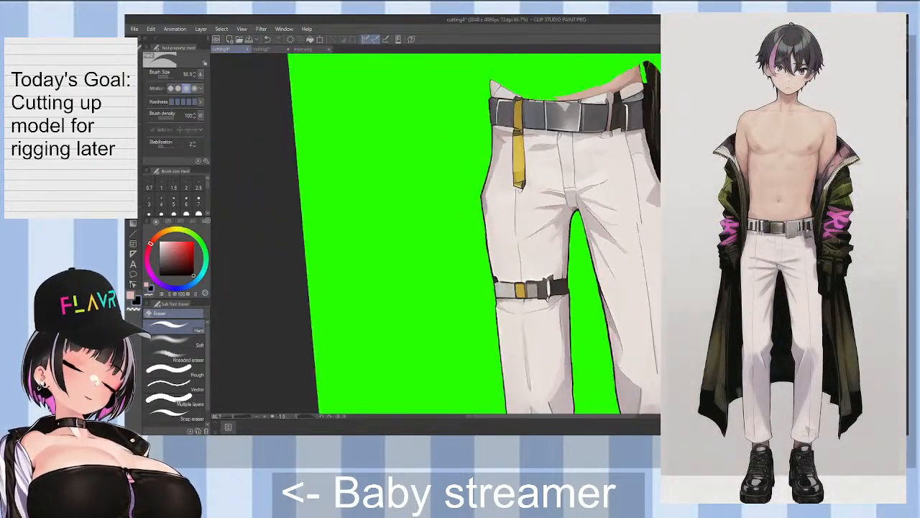
scroll(655, 109, "up", 4)
mouse_move(616, 98)
left_mouse_down()
mouse_move(606, 262)
mouse_move(612, 243)
left_mouse_up()
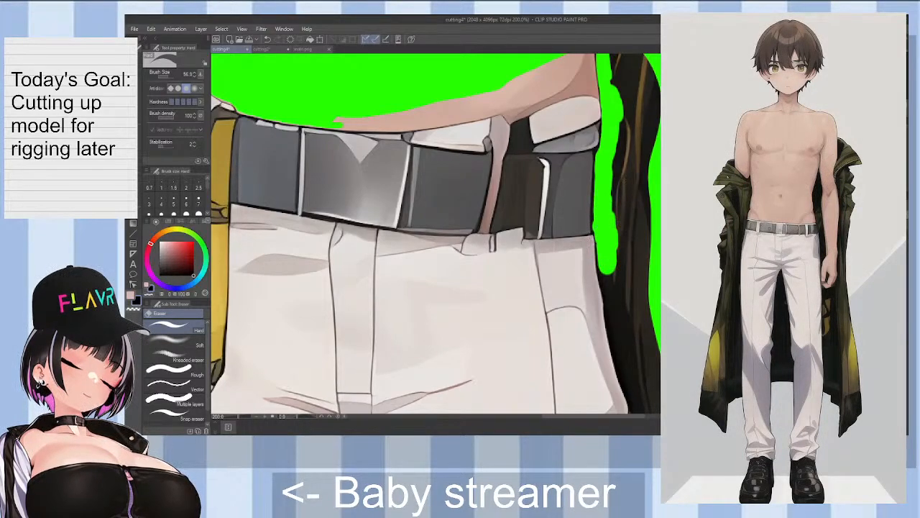
Step: Extend the erased strip through the dark coat along the outer trouser edge, from below the belt down the thigh
scroll(435, 233, "down", 2)
mouse_move(637, 307)
left_mouse_down()
mouse_move(613, 188)
mouse_move(617, 207)
left_mouse_up()
key("ctrl+z")
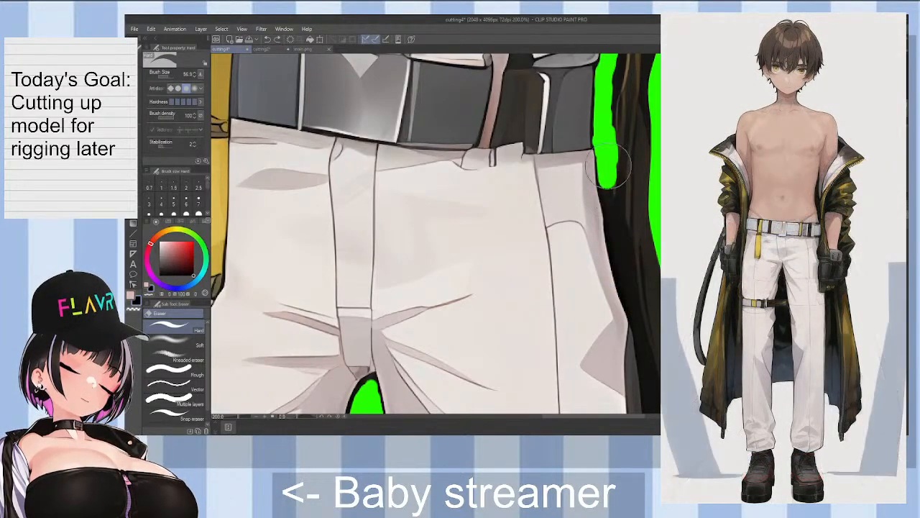
mouse_move(606, 157)
left_mouse_down()
mouse_move(627, 295)
mouse_move(615, 222)
left_mouse_up()
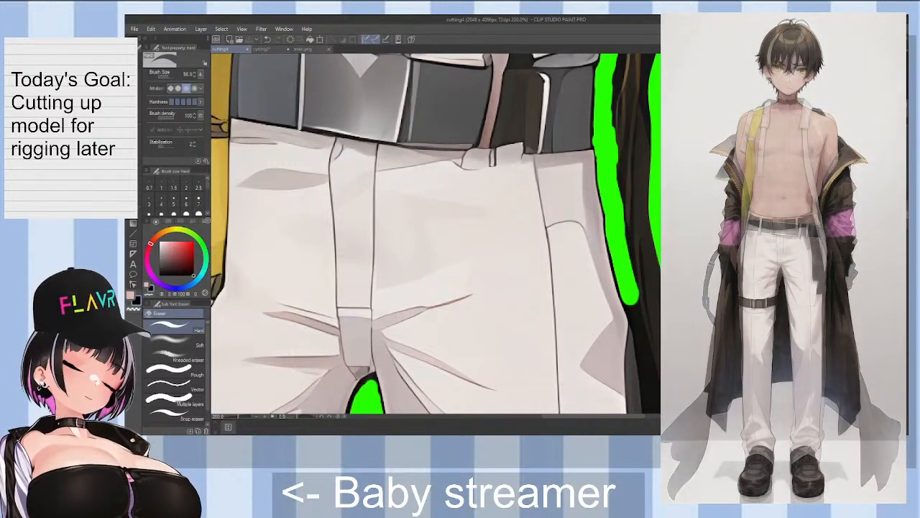
scroll(434, 234, "down", 3)
mouse_move(627, 89)
left_mouse_down()
mouse_move(643, 115)
mouse_move(639, 97)
mouse_move(638, 147)
mouse_move(656, 214)
mouse_move(651, 328)
mouse_move(642, 218)
left_mouse_up()
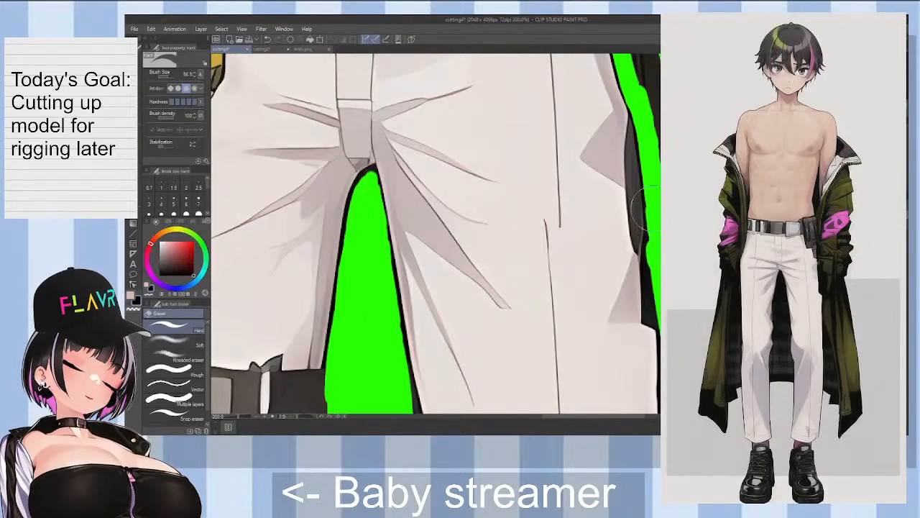
key("ctrl+z")
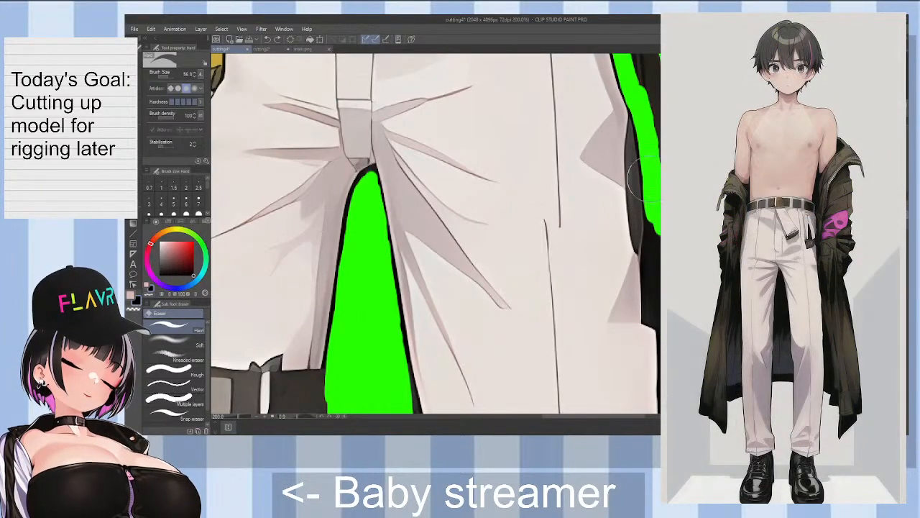
left_click_drag(642, 188, 649, 264)
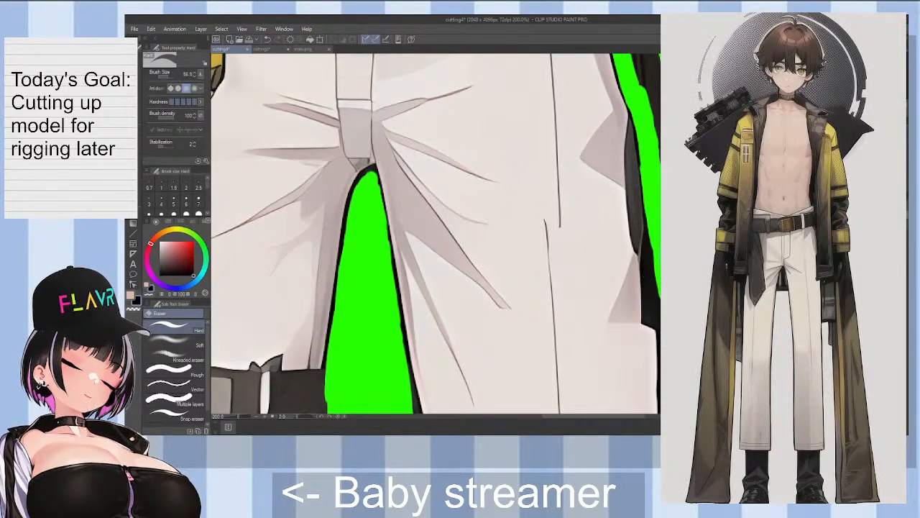
Step: Erase the dark coat left beside the outer thigh and hip, working up to belt height
scroll(435, 234, "down", 2)
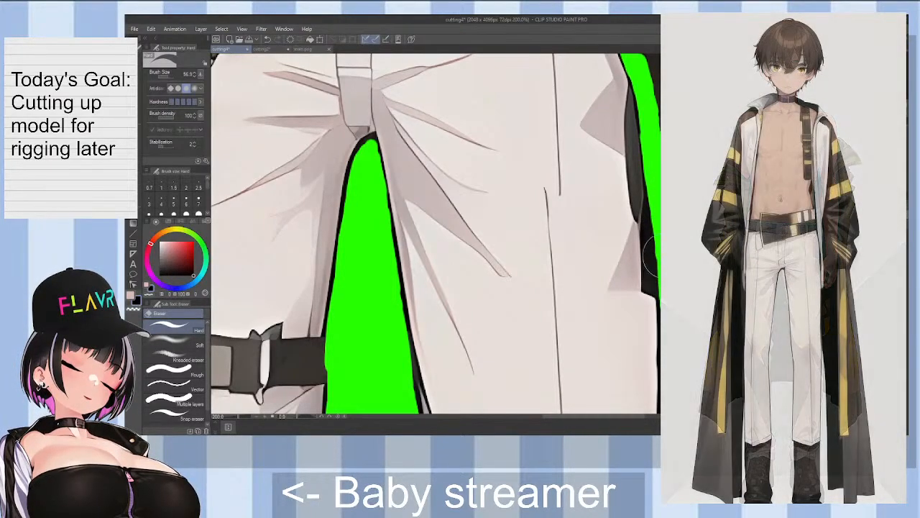
scroll(435, 234, "down", 6)
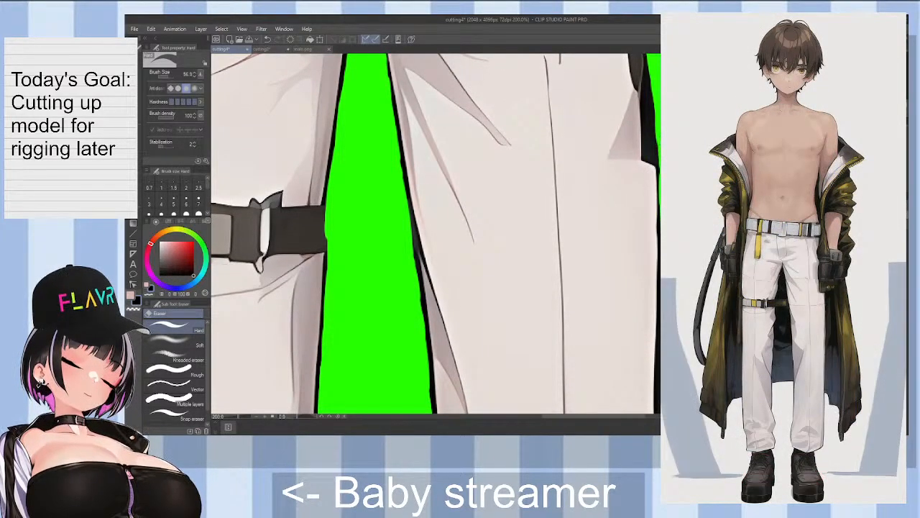
scroll(435, 233, "up", 7)
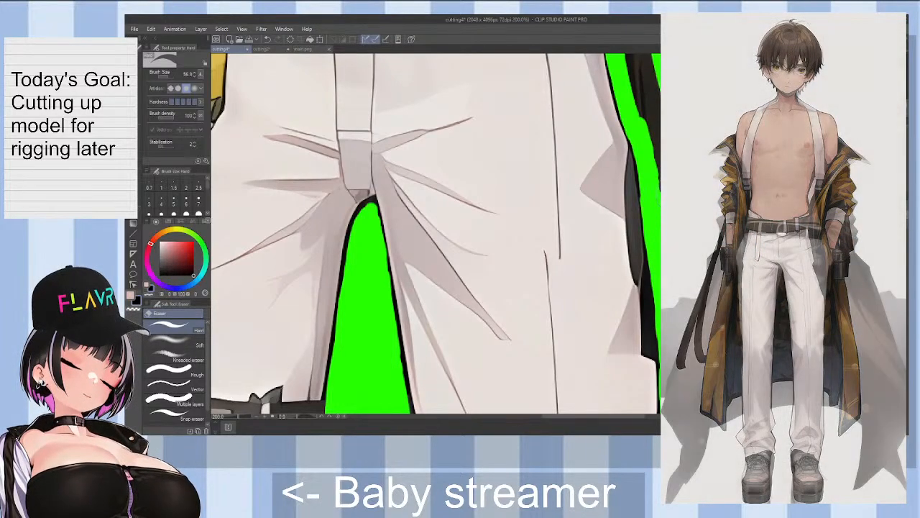
scroll(435, 234, "up", 8)
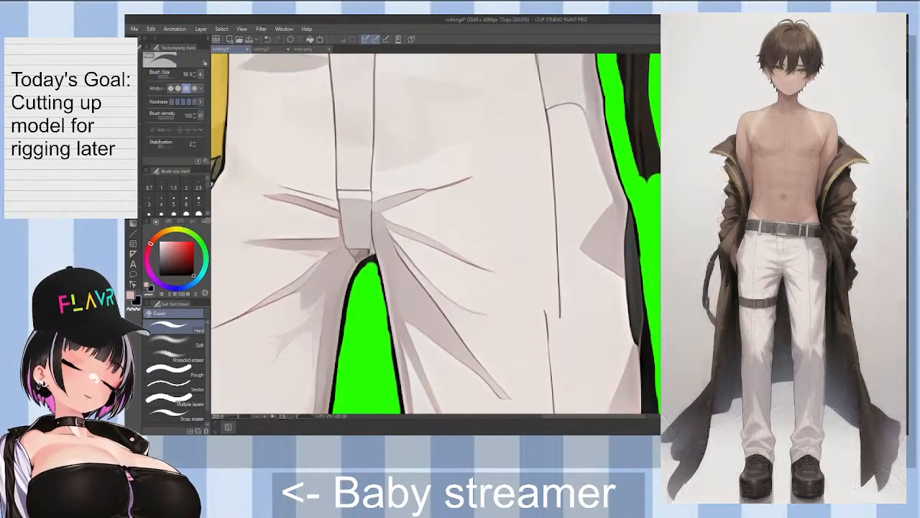
mouse_move(652, 306)
left_mouse_down()
mouse_move(624, 202)
mouse_move(639, 209)
mouse_move(642, 141)
left_mouse_up()
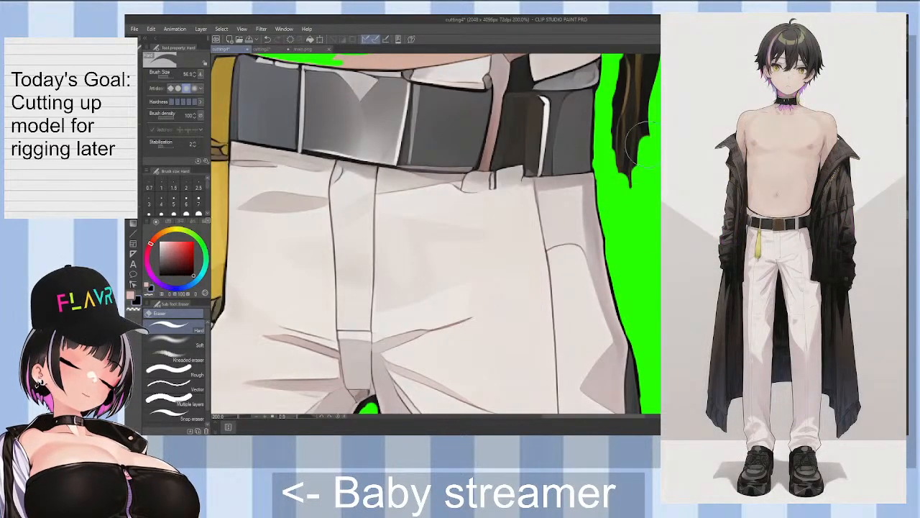
mouse_move(637, 194)
left_mouse_down()
mouse_move(622, 151)
mouse_move(623, 101)
mouse_move(632, 140)
left_mouse_up()
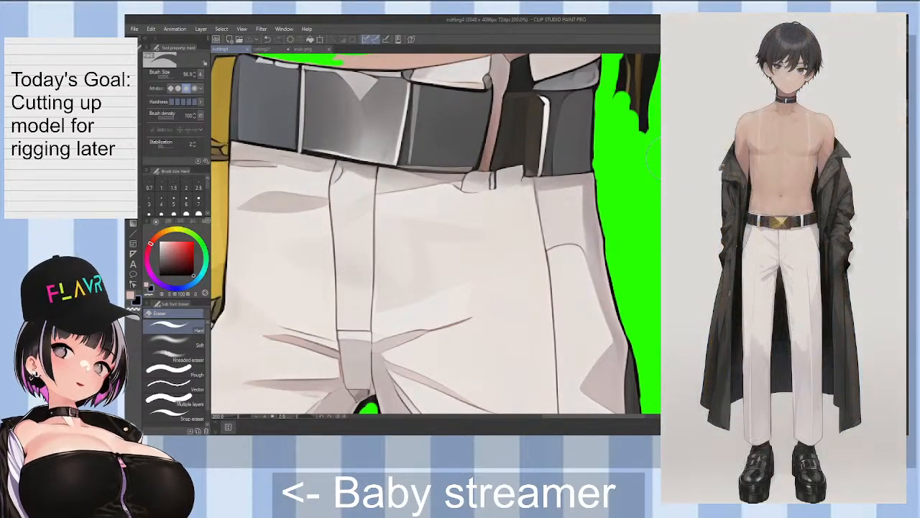
Step: Erase the loose scrap of dark coat left beside the waist and belt on the outer hip
scroll(658, 159, "up", 3)
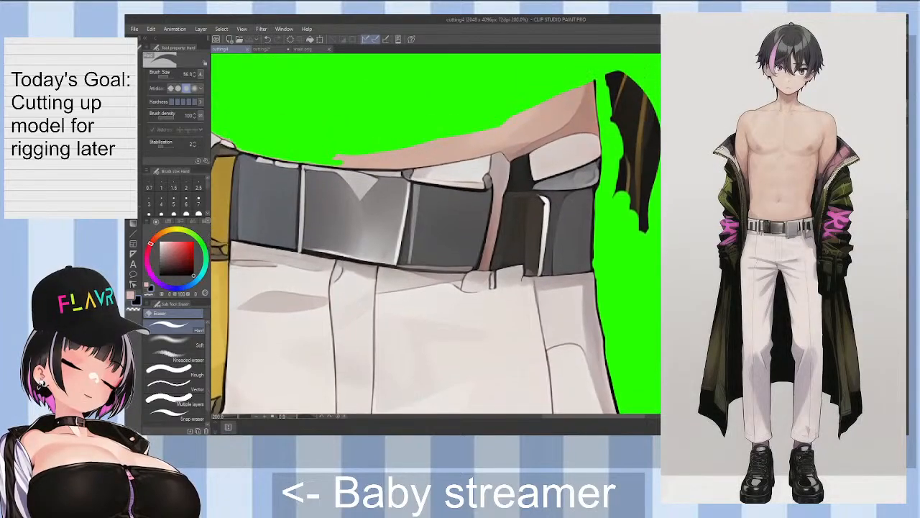
mouse_move(603, 77)
left_mouse_down()
mouse_move(620, 112)
mouse_move(629, 114)
mouse_move(627, 71)
mouse_move(645, 107)
mouse_move(635, 172)
mouse_move(617, 119)
mouse_move(631, 191)
mouse_move(624, 219)
mouse_move(618, 194)
mouse_move(624, 210)
mouse_move(640, 207)
mouse_move(651, 175)
left_mouse_up()
scroll(435, 234, "down", 4)
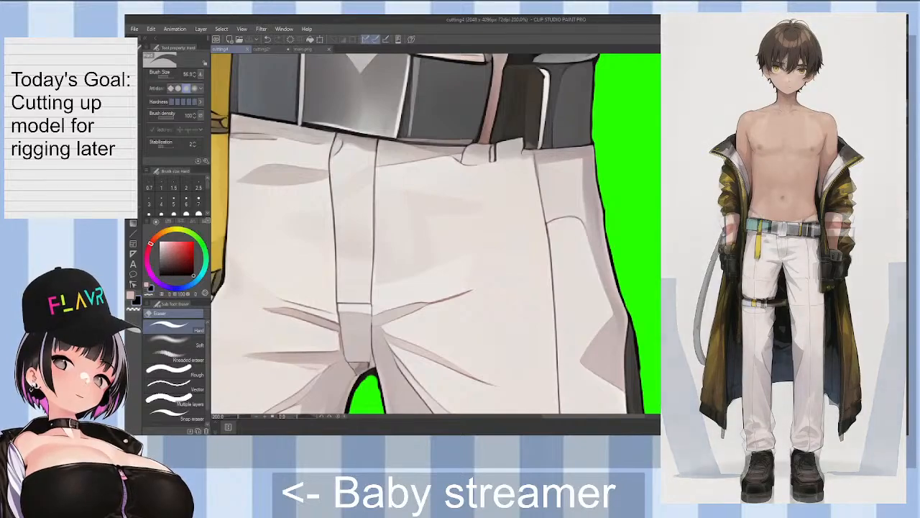
Step: Examine the inner and outer edges of the cut-out trouser legs from the hips down past the knees for leftovers
scroll(434, 234, "down", 5)
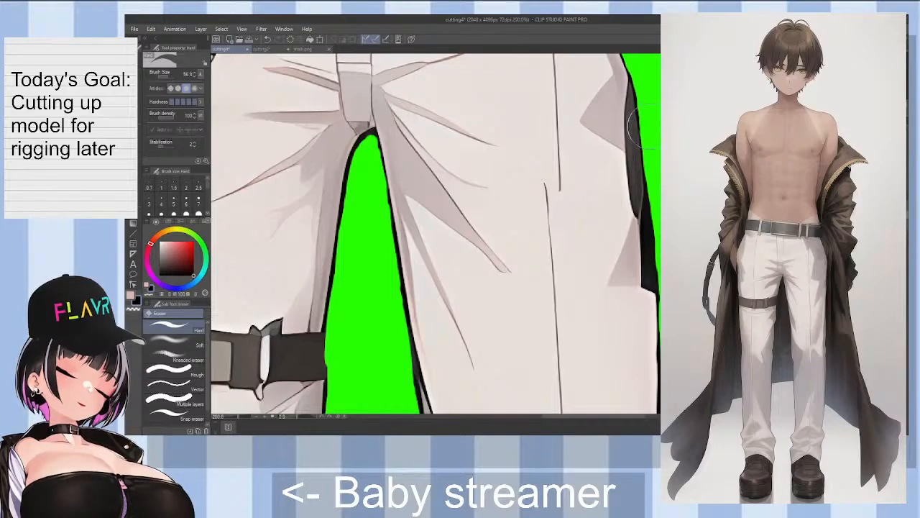
scroll(634, 128, "down", 2)
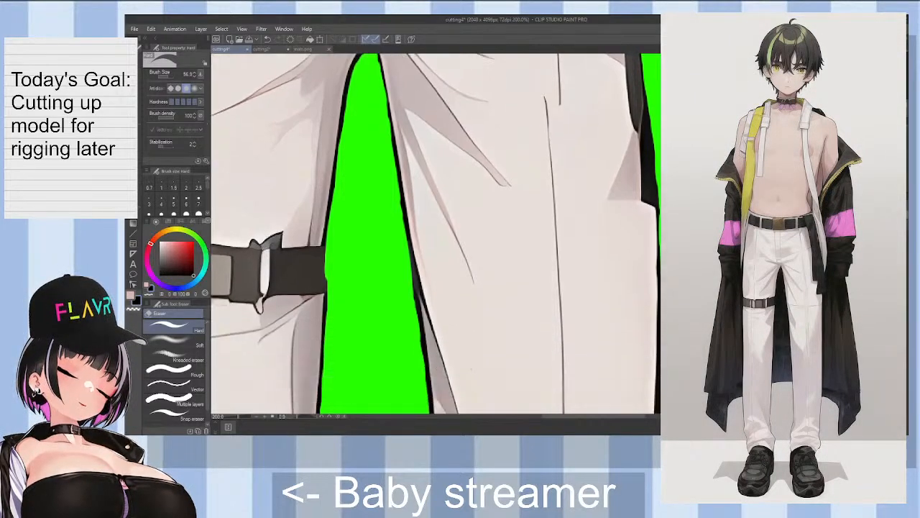
scroll(435, 234, "down", 5)
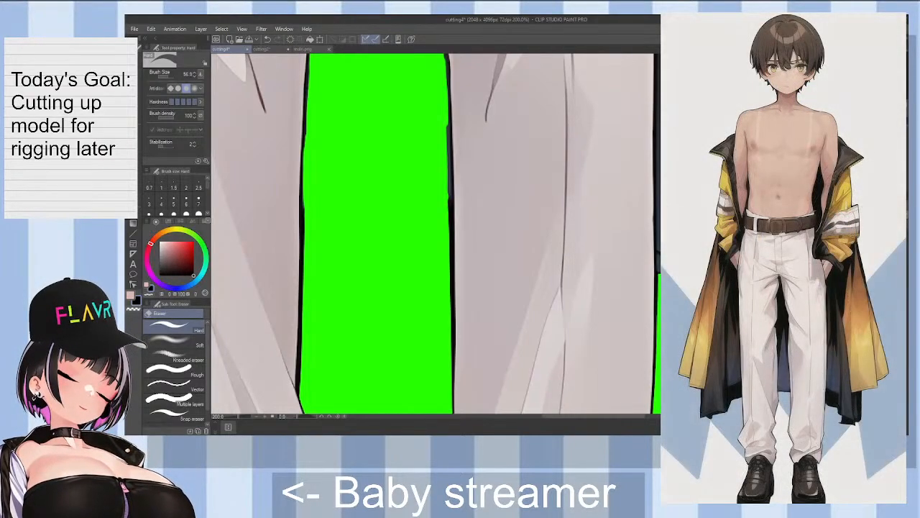
scroll(434, 234, "up", 4)
scroll(435, 234, "up", 1)
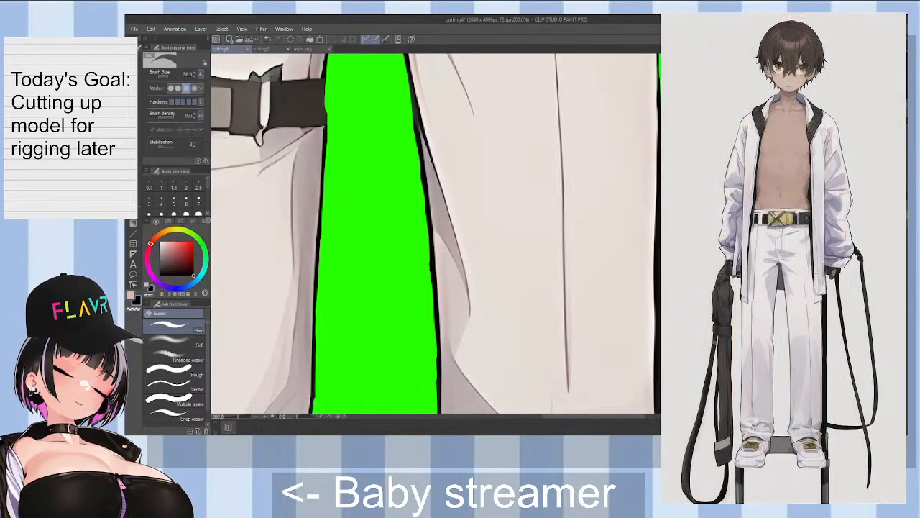
scroll(436, 234, "up", 1)
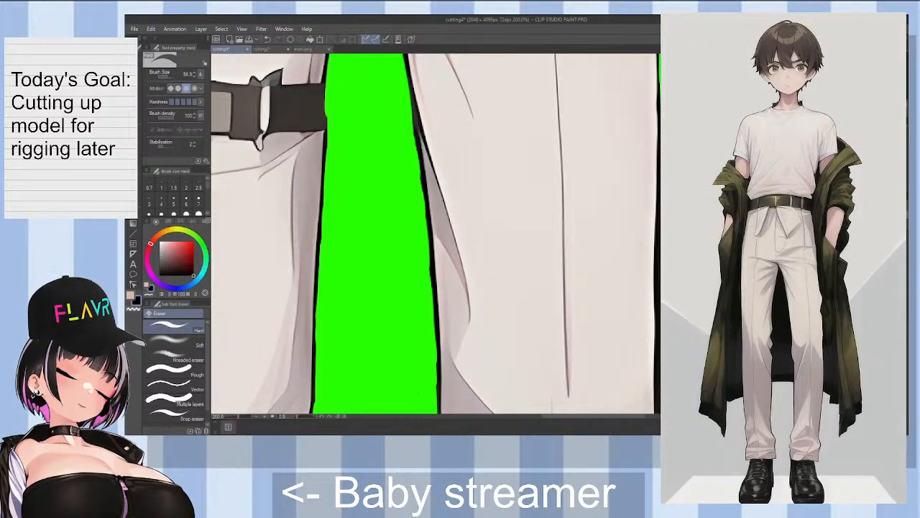
scroll(436, 233, "down", 3)
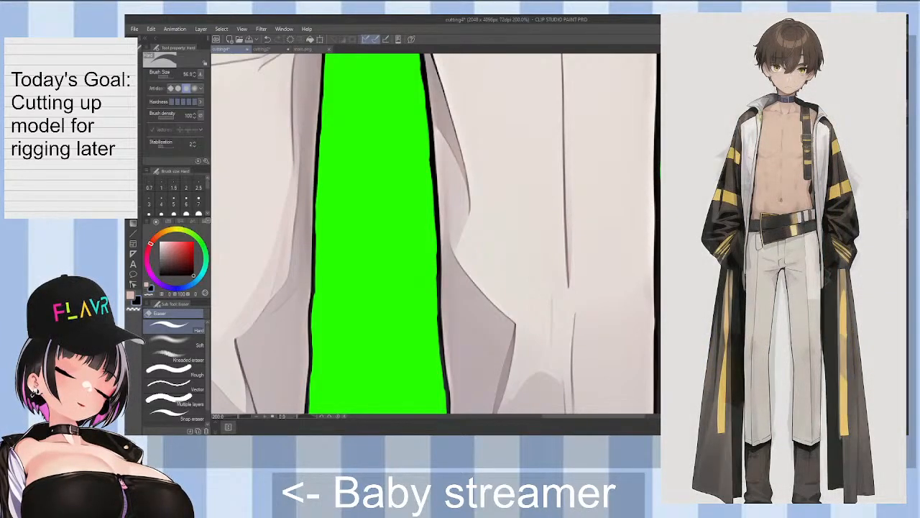
scroll(699, 248, "down", 2)
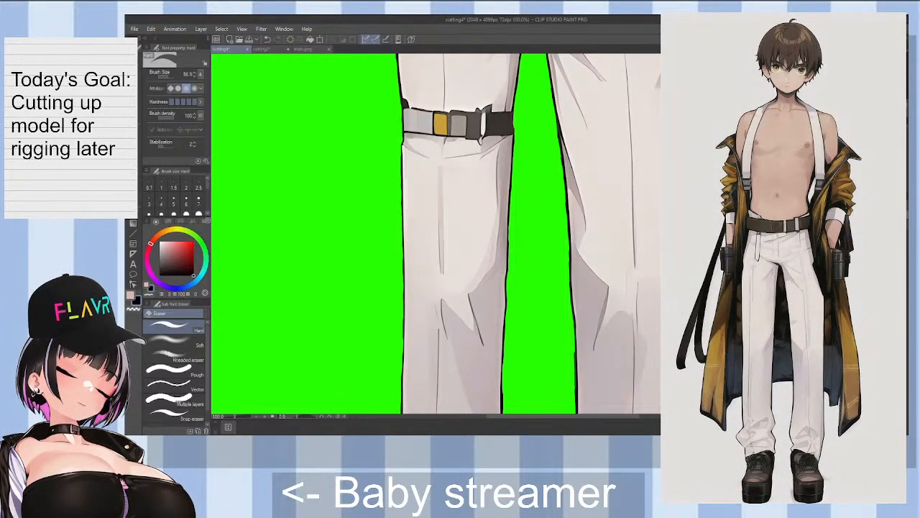
scroll(435, 234, "down", 3)
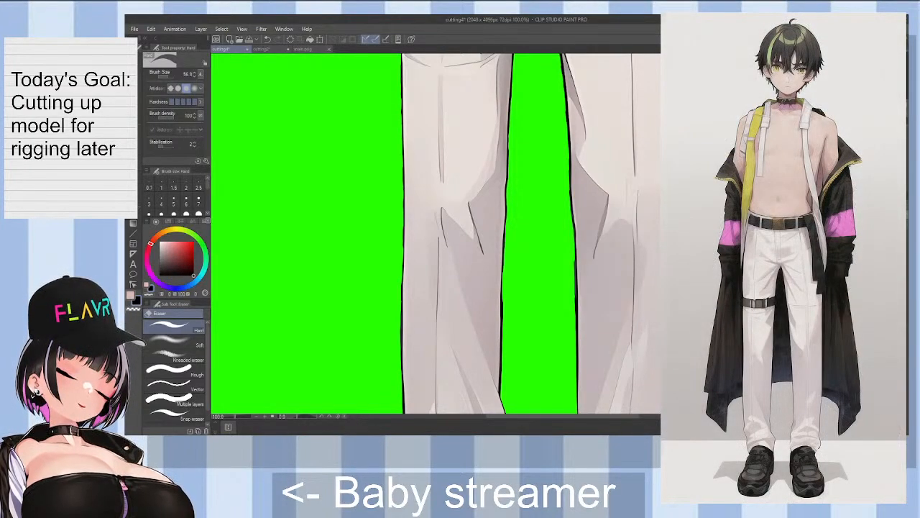
scroll(435, 233, "down", 2)
scroll(435, 234, "up", 2)
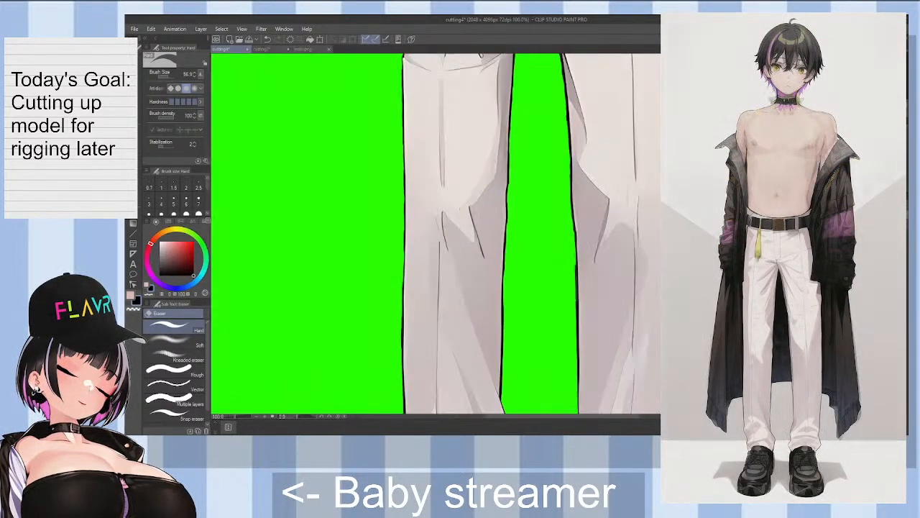
scroll(435, 234, "up", 1)
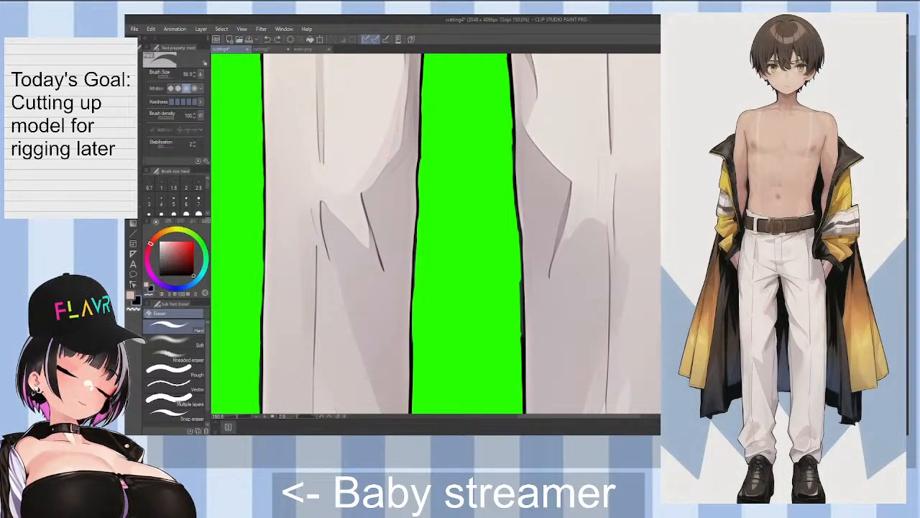
scroll(435, 233, "down", 3)
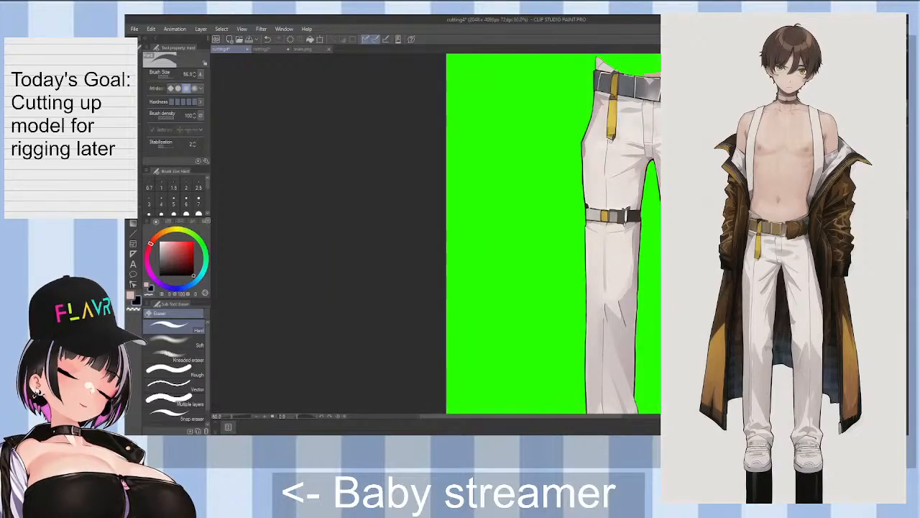
scroll(434, 234, "down", 5)
scroll(435, 233, "up", 6)
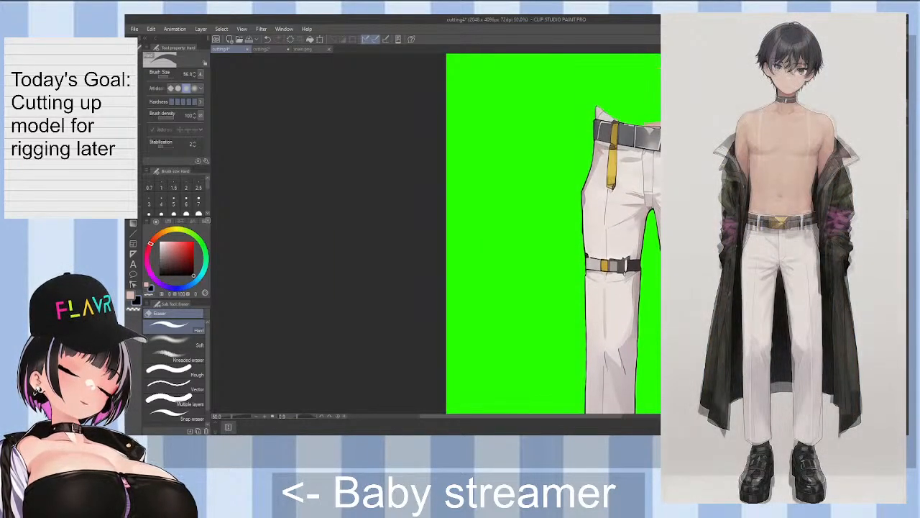
scroll(435, 234, "up", 2)
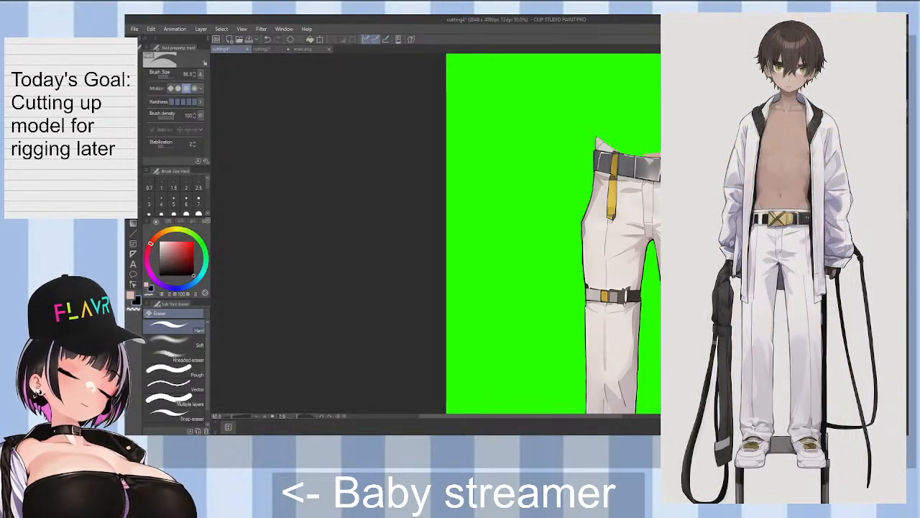
scroll(748, 237, "down", 2)
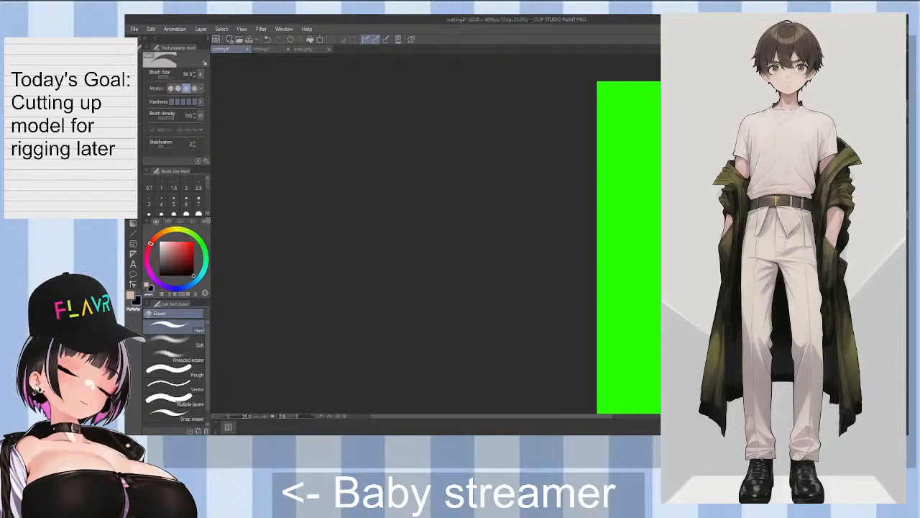
scroll(748, 237, "down", 1)
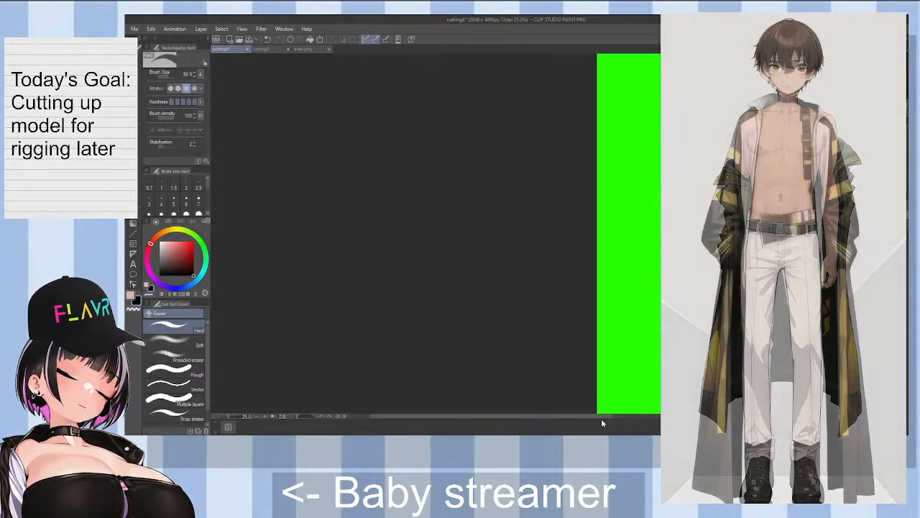
Step: Show the full figure and examine how the trousers sit against the torso and coat around the waist and legs
left_click_drag(608, 415, 654, 424)
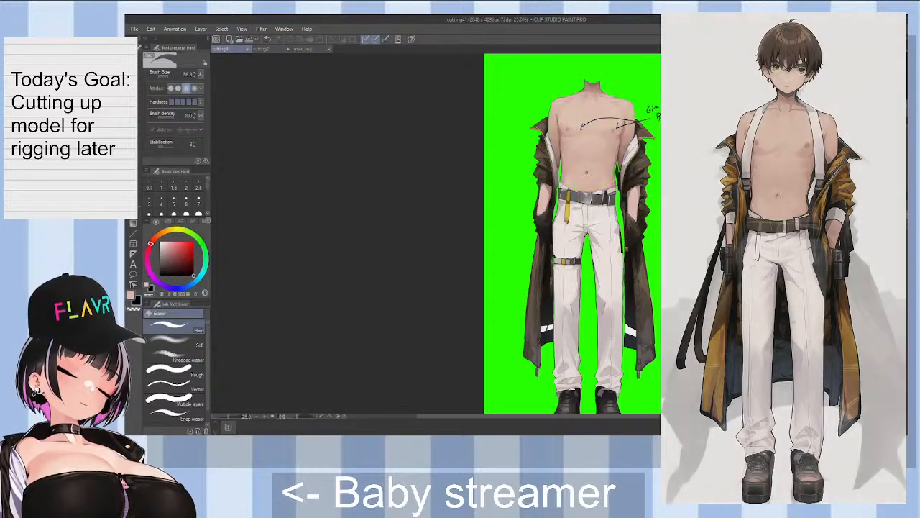
scroll(572, 234, "up", 3)
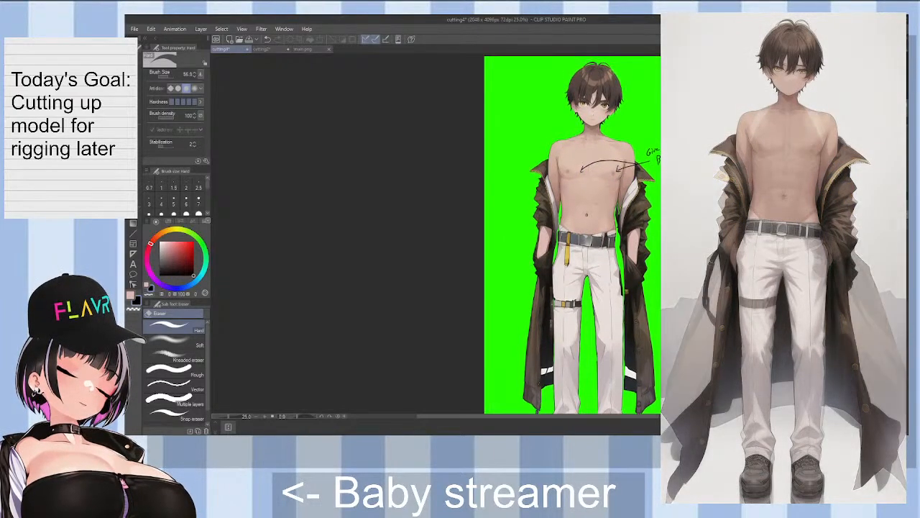
scroll(586, 229, "up", 2)
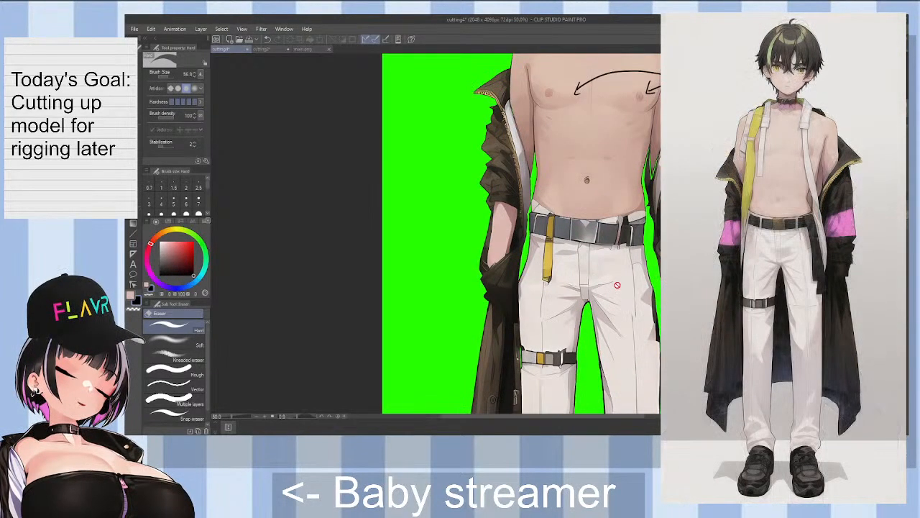
scroll(586, 229, "down", 2)
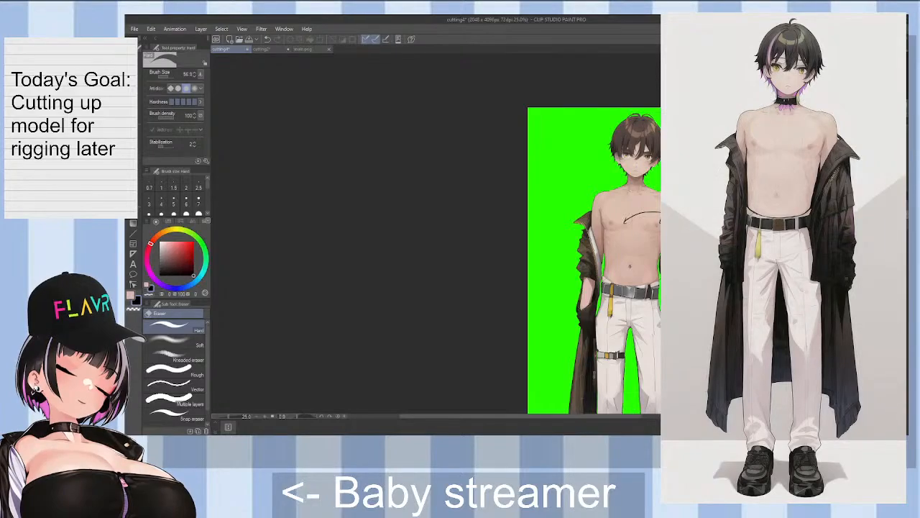
scroll(586, 230, "down", 3)
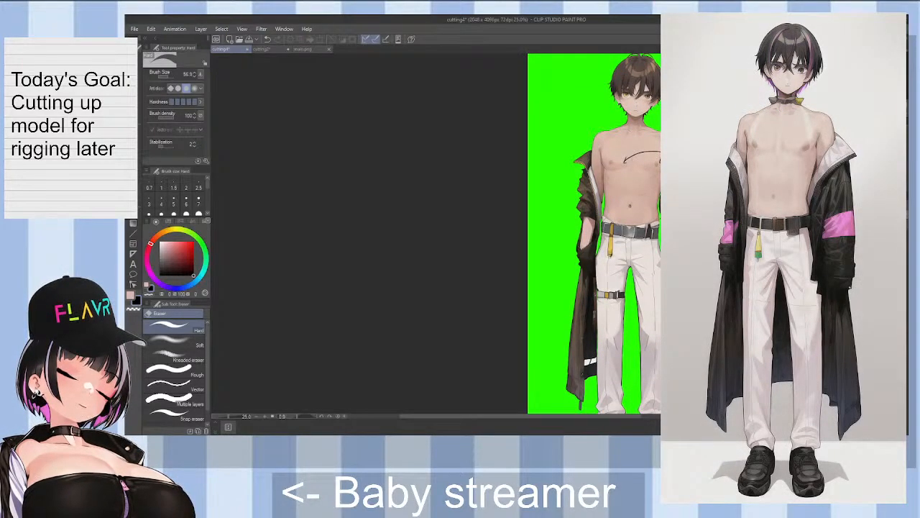
scroll(585, 230, "up", 3)
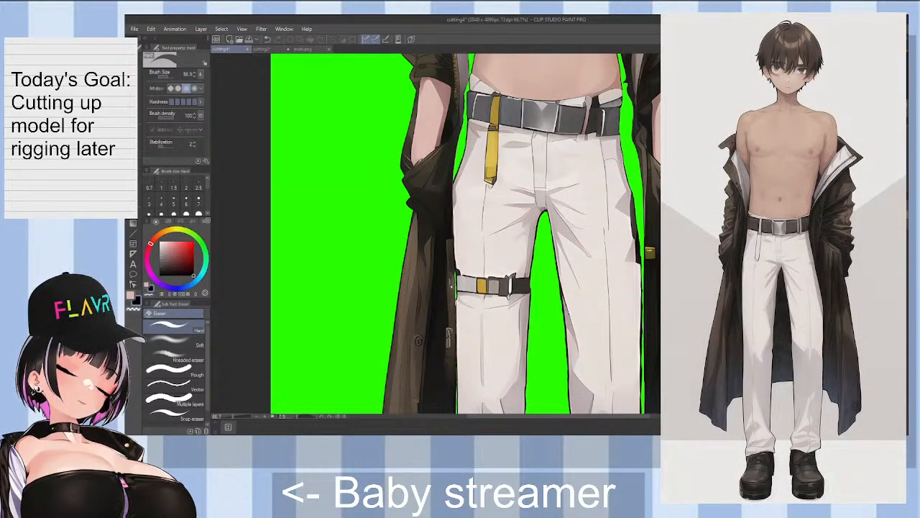
scroll(519, 233, "down", 3)
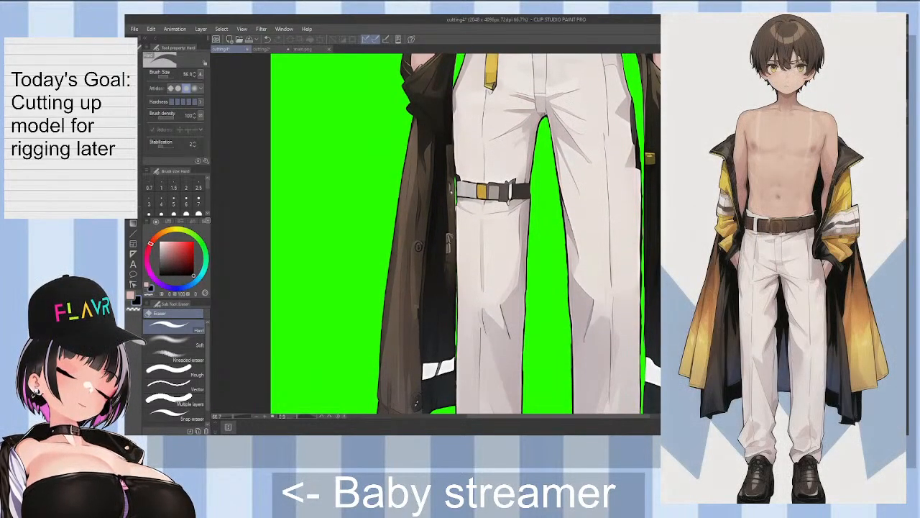
scroll(465, 233, "up", 1)
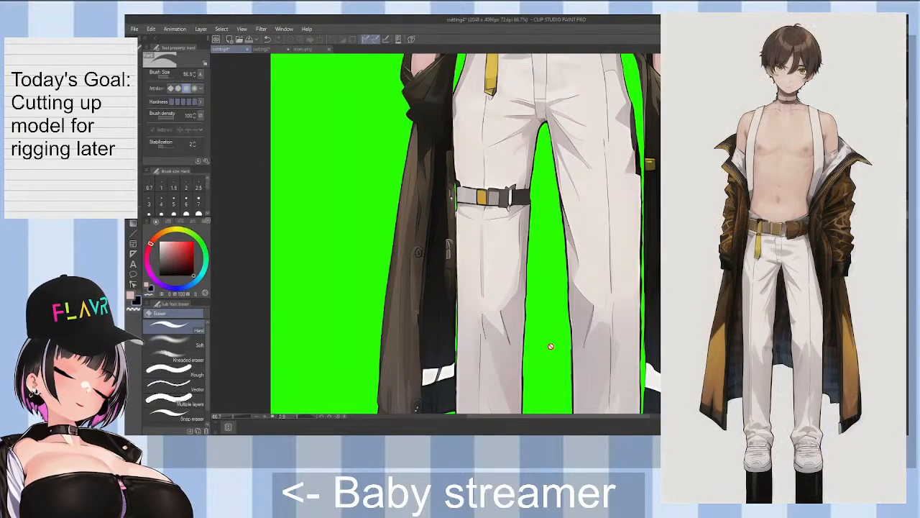
scroll(551, 346, "down", 1)
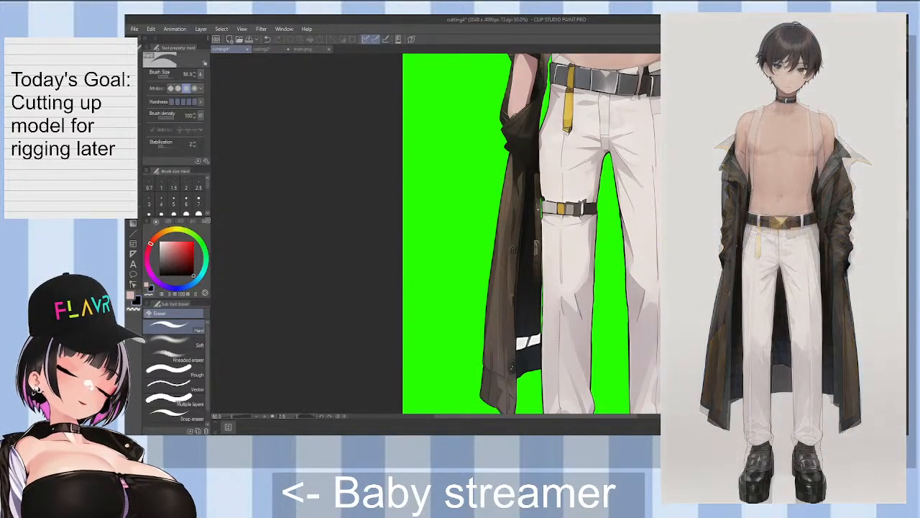
Step: Bring back the uncut coat artwork between the legs and beside the outer leg
key("ctrl+z")
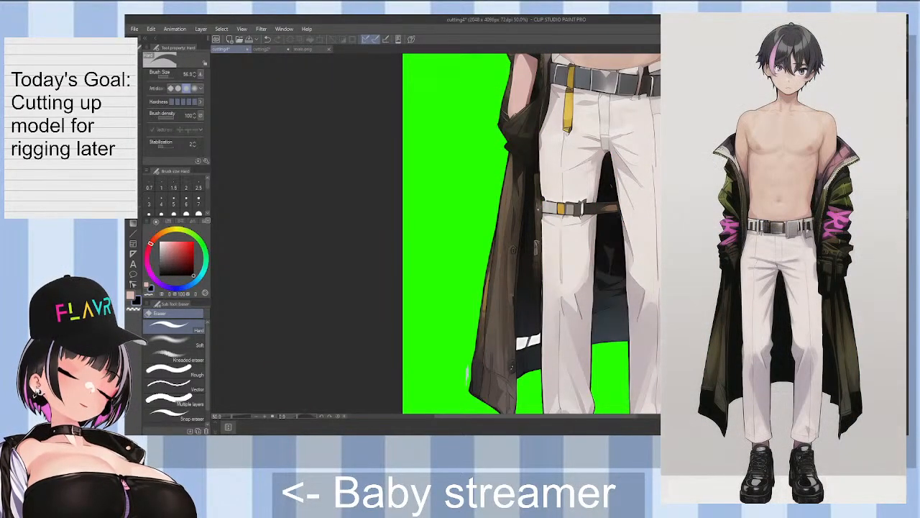
key("ctrl+z")
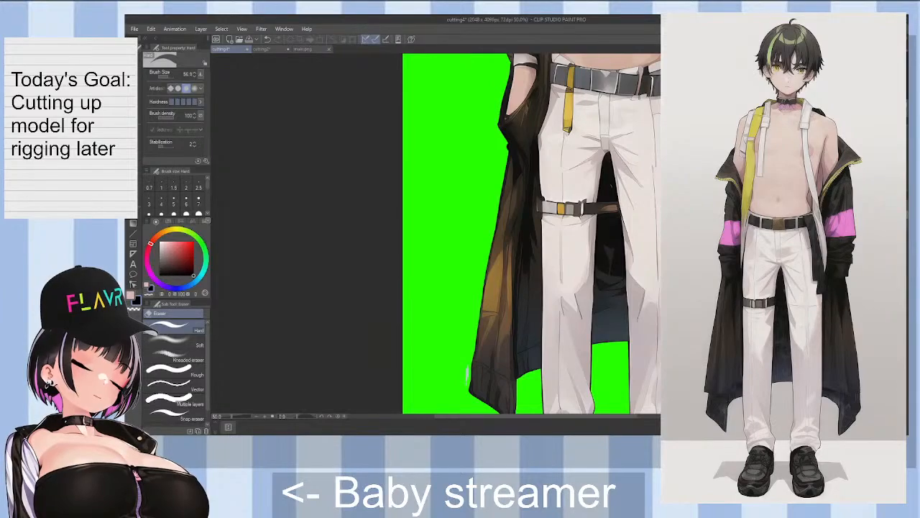
Step: Lasso the coat areas between the trouser legs and beside the outer leg and isolate both as separate pieces
scroll(532, 233, "down", 2)
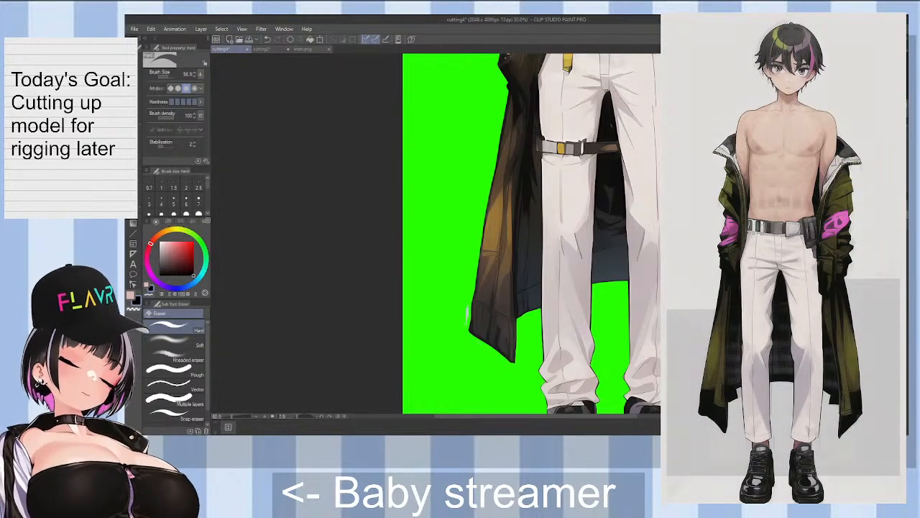
key("m")
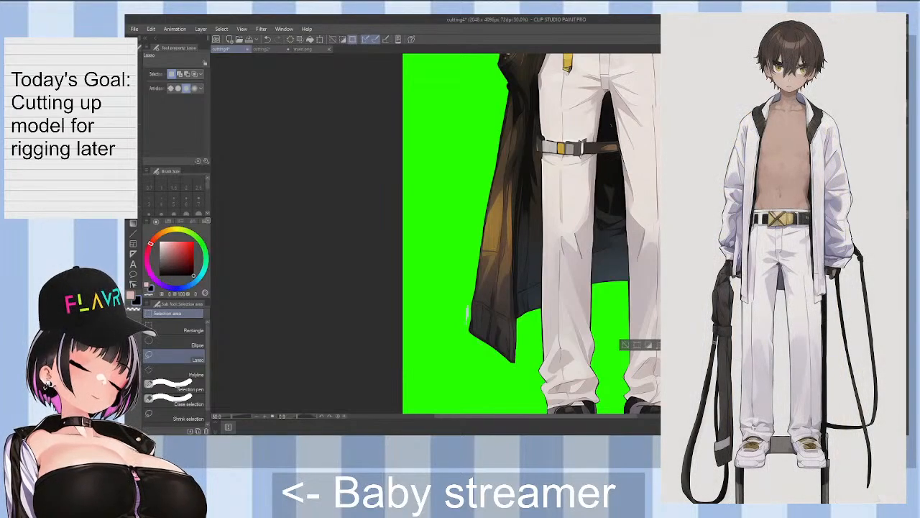
key("ctrl+d")
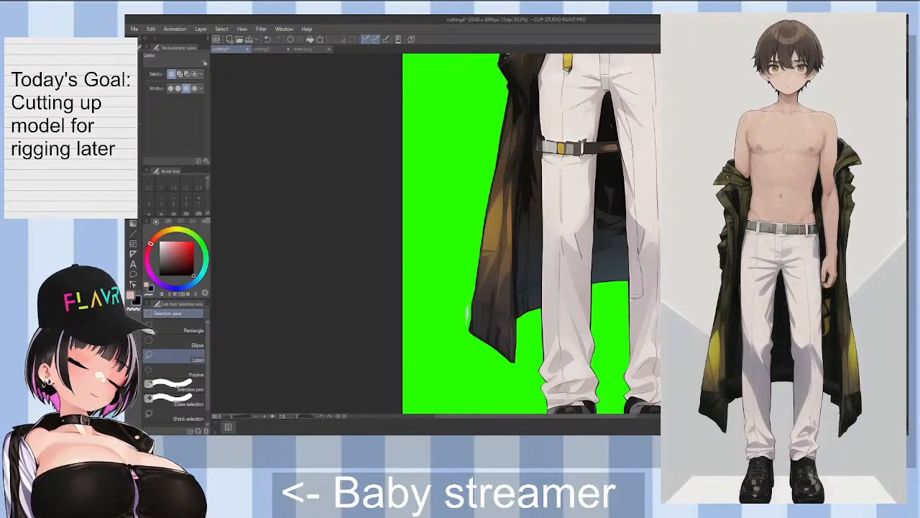
mouse_move(635, 296)
left_mouse_down()
mouse_move(579, 285)
mouse_move(585, 123)
mouse_move(627, 94)
left_mouse_up()
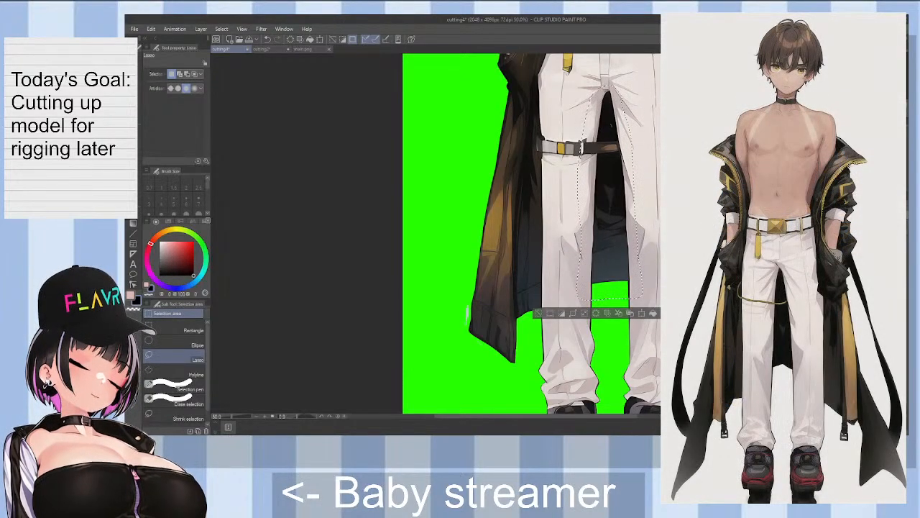
key("ctrl+d")
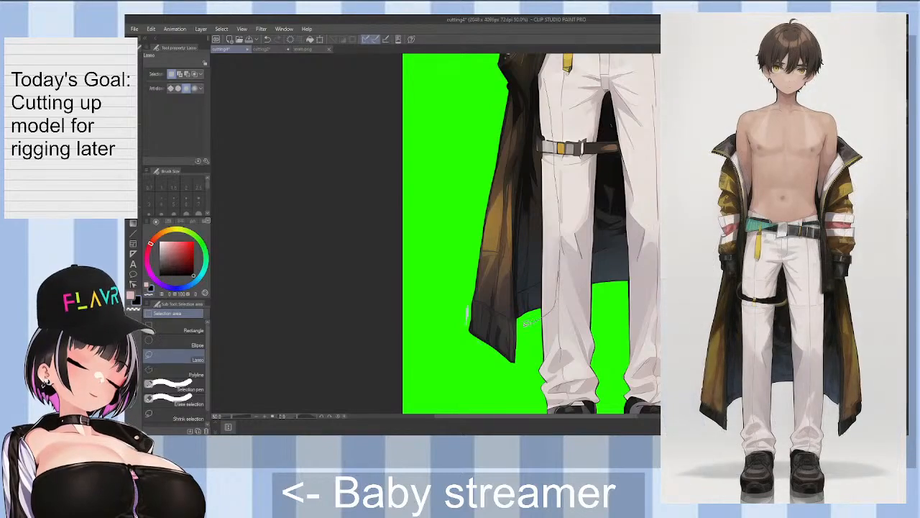
mouse_move(503, 203)
left_mouse_down()
mouse_move(521, 97)
mouse_move(553, 69)
left_mouse_up()
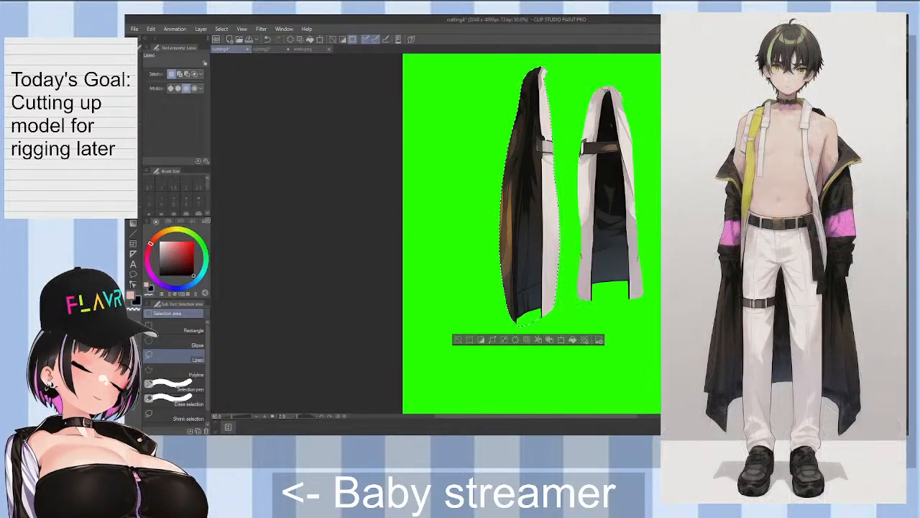
key("ctrl+d")
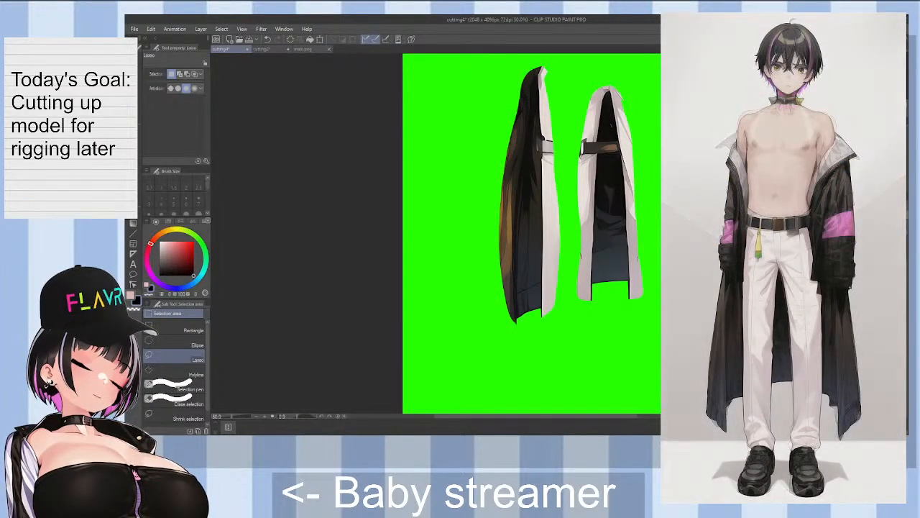
Step: Erase the white trouser strip beside the upper part of the right-hand coat piece with the hard eraser
scroll(683, 221, "up", 3)
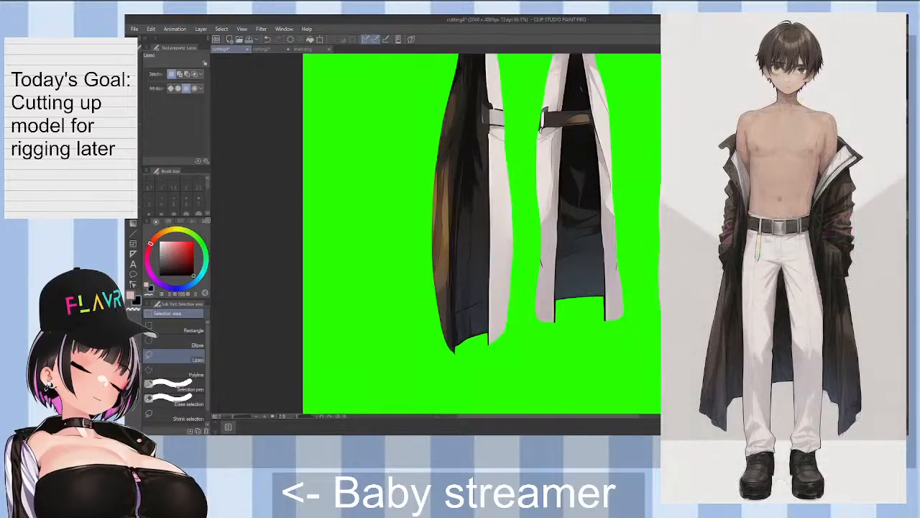
key("minus")
key("minus")
key("minus")
key("minus")
key("minus")
key("minus")
key("minus")
key("minus")
key("minus")
key("minus")
key("minus")
key("minus")
key("minus")
key("minus")
key("minus")
key("minus")
key("minus")
key("minus")
key("minus")
key("minus")
key("minus")
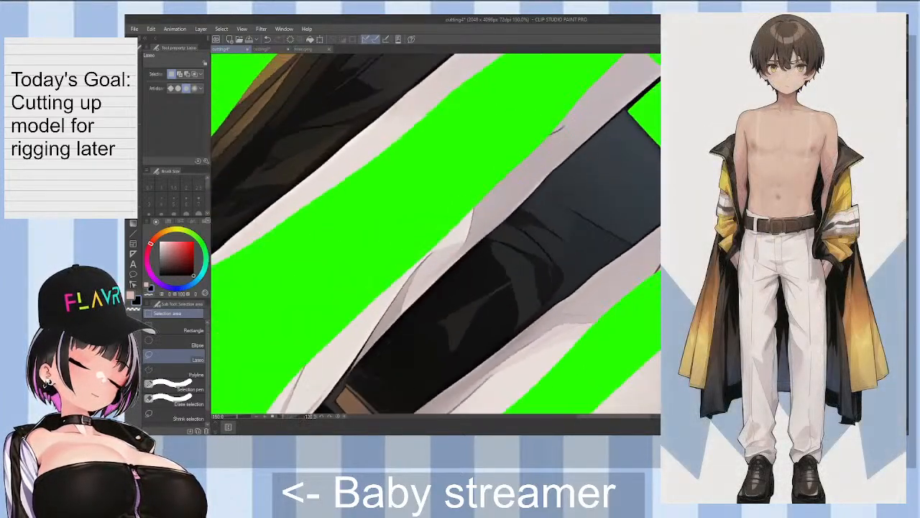
left_click_drag(625, 416, 585, 416)
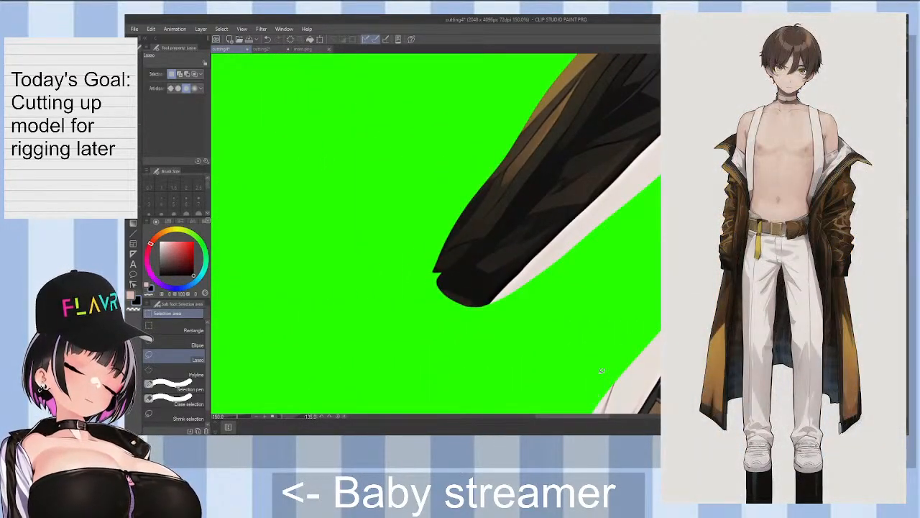
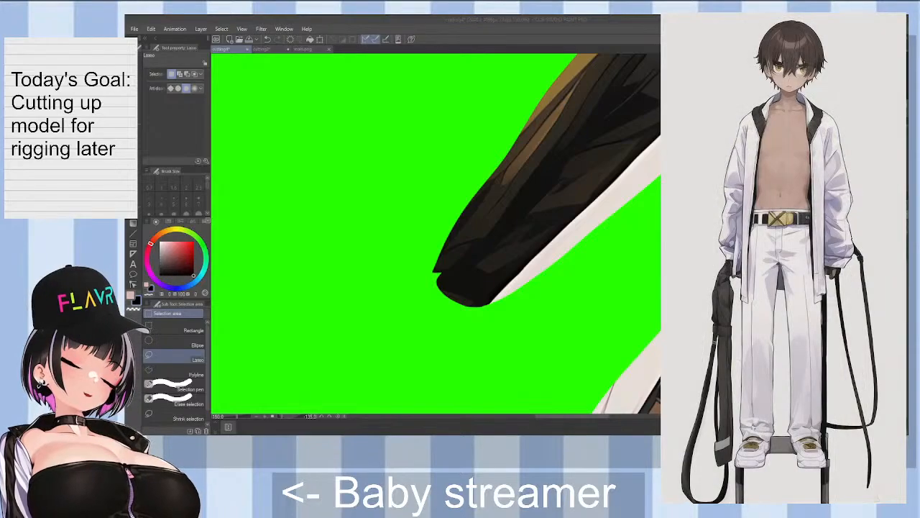
left_click_drag(592, 417, 606, 414)
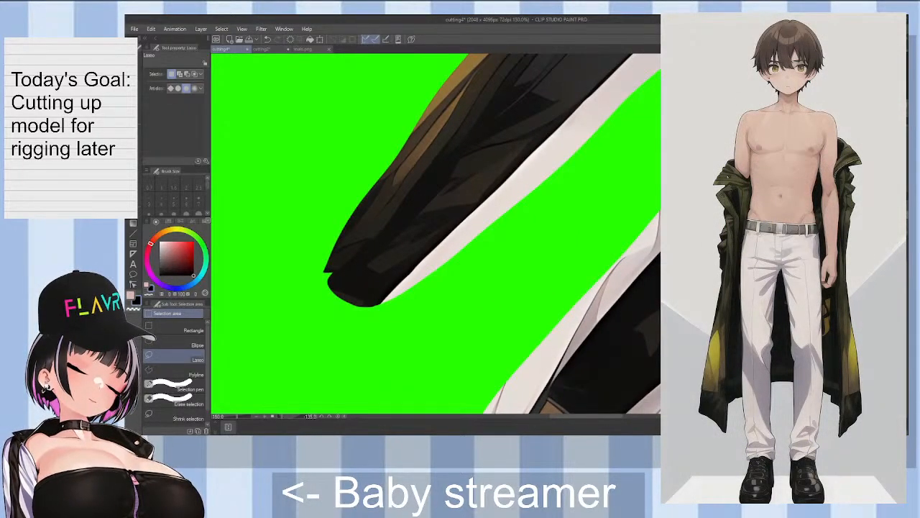
key("e")
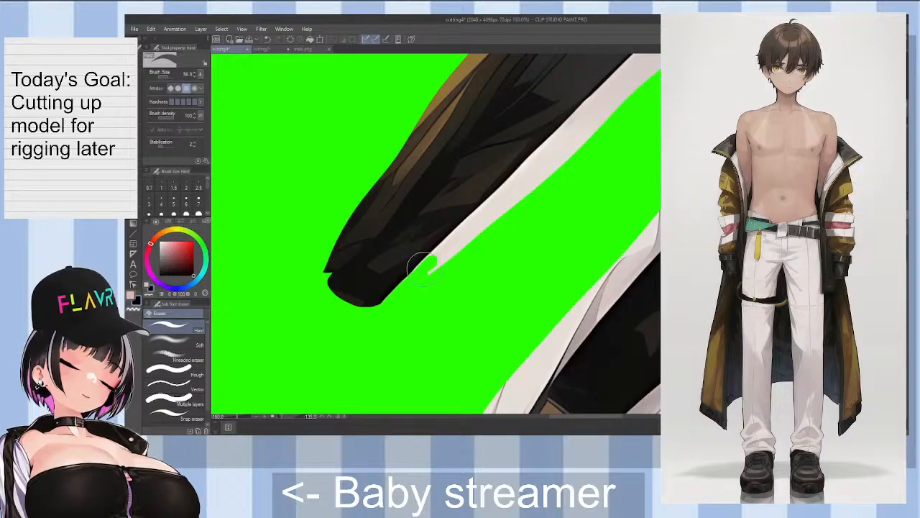
left_click_drag(424, 265, 500, 210)
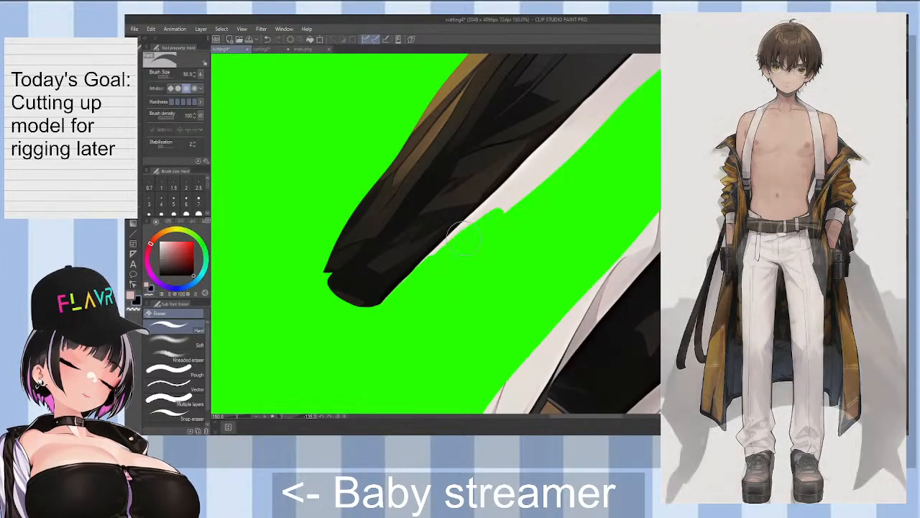
left_click_drag(464, 239, 432, 263)
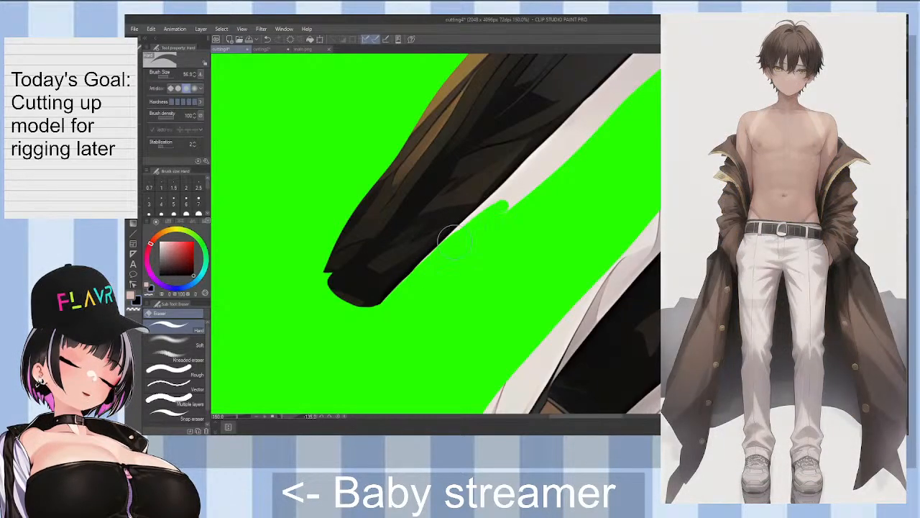
mouse_move(495, 204)
left_mouse_down()
mouse_move(550, 172)
mouse_move(560, 182)
mouse_move(497, 201)
mouse_move(608, 119)
mouse_move(529, 164)
mouse_move(579, 116)
left_mouse_up()
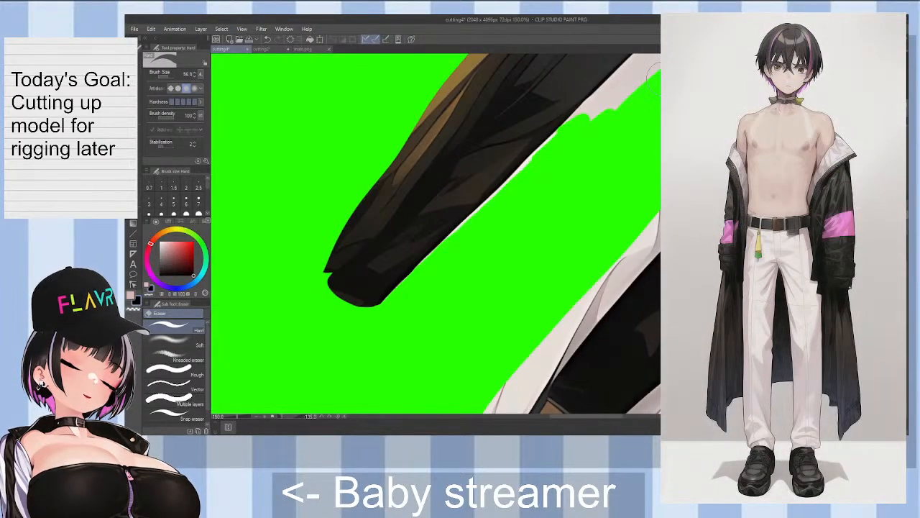
Step: Erase the wide white trouser strip along the middle of the right-hand coat piece's inner edge
left_click_drag(616, 417, 623, 416)
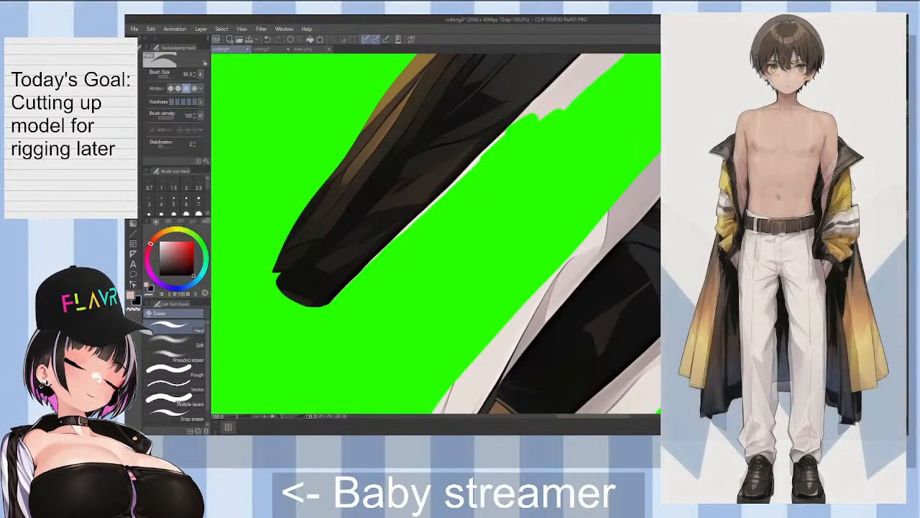
scroll(436, 234, "up", 3)
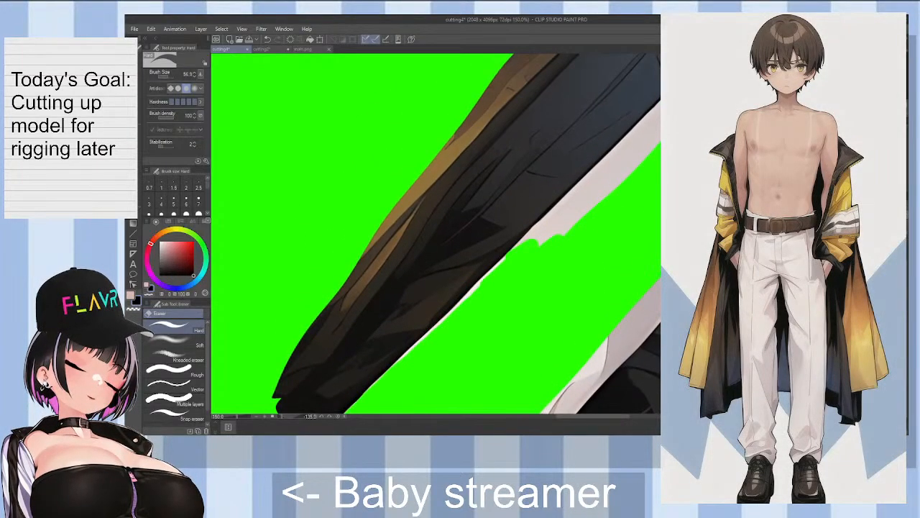
left_click_drag(537, 235, 549, 225)
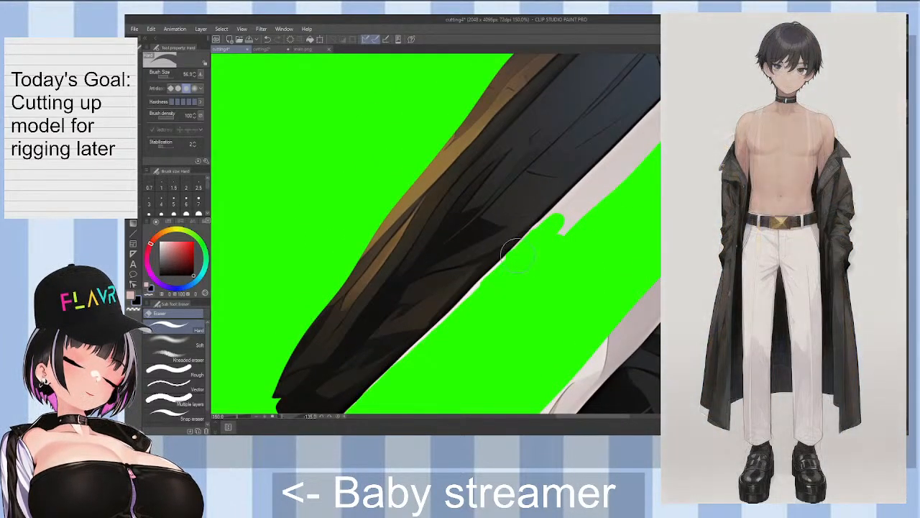
mouse_move(517, 252)
left_mouse_down()
mouse_move(579, 200)
mouse_move(593, 205)
mouse_move(650, 137)
left_mouse_up()
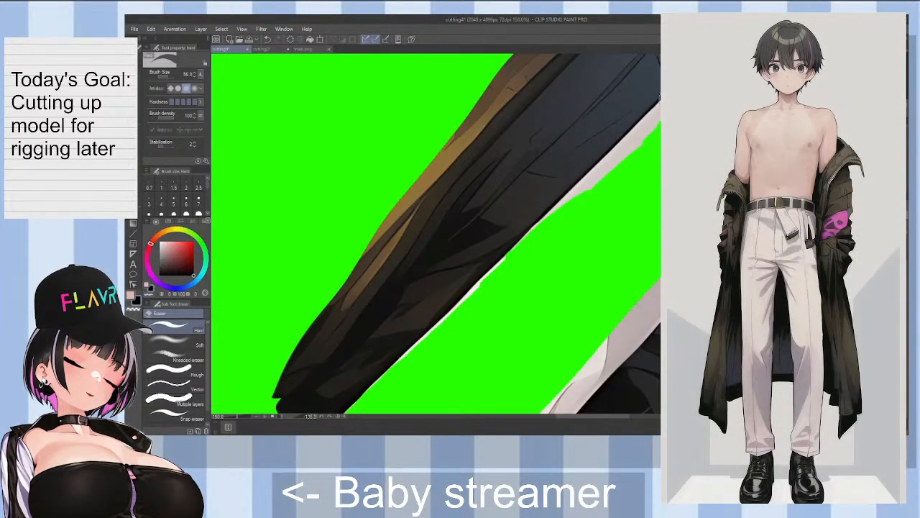
left_click_drag(571, 190, 647, 120)
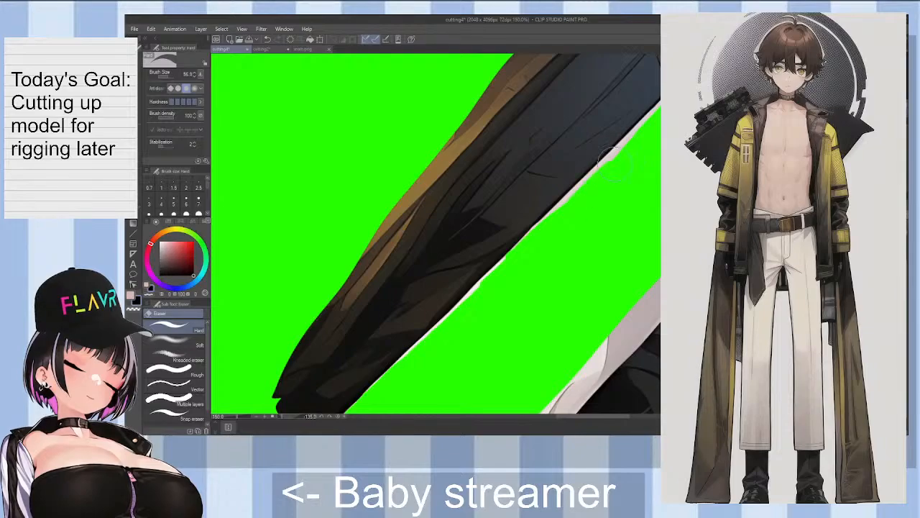
Step: Clean the thin white fringe off the lower inner edge of the right-hand coat piece
scroll(705, 116, "up", 1)
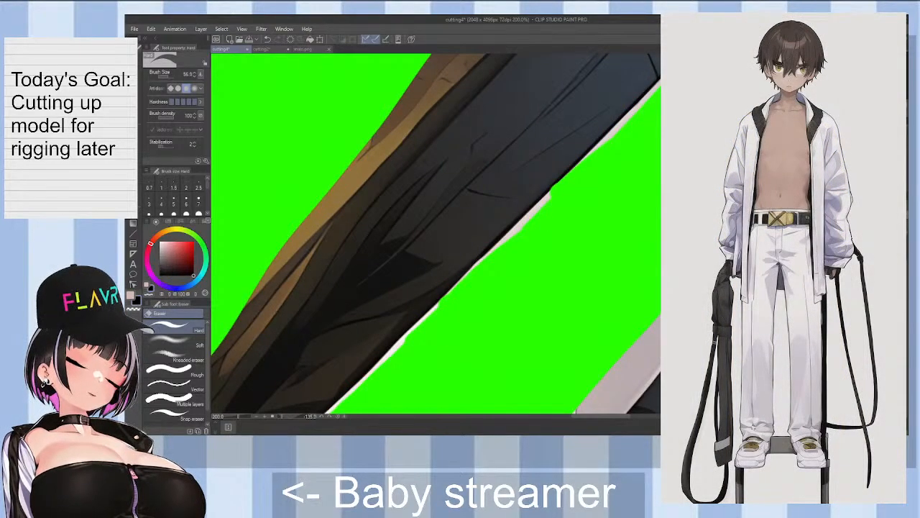
scroll(460, 234, "up", 3)
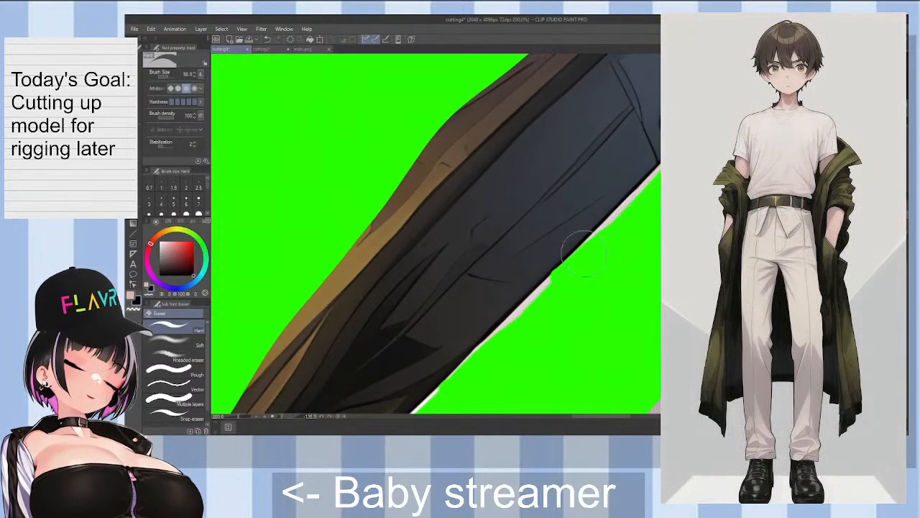
mouse_move(586, 252)
left_mouse_down()
mouse_move(632, 207)
mouse_move(605, 233)
mouse_move(645, 187)
mouse_move(622, 215)
mouse_move(657, 153)
left_mouse_up()
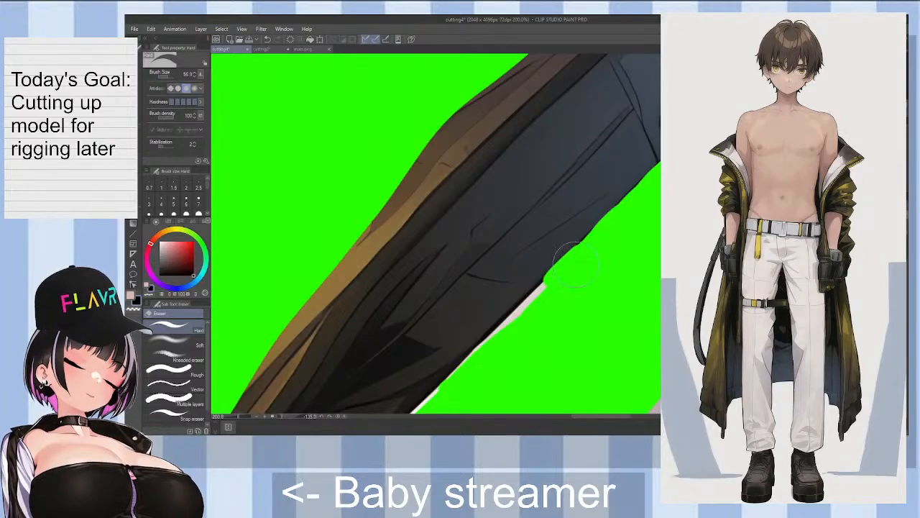
left_click_drag(559, 269, 488, 355)
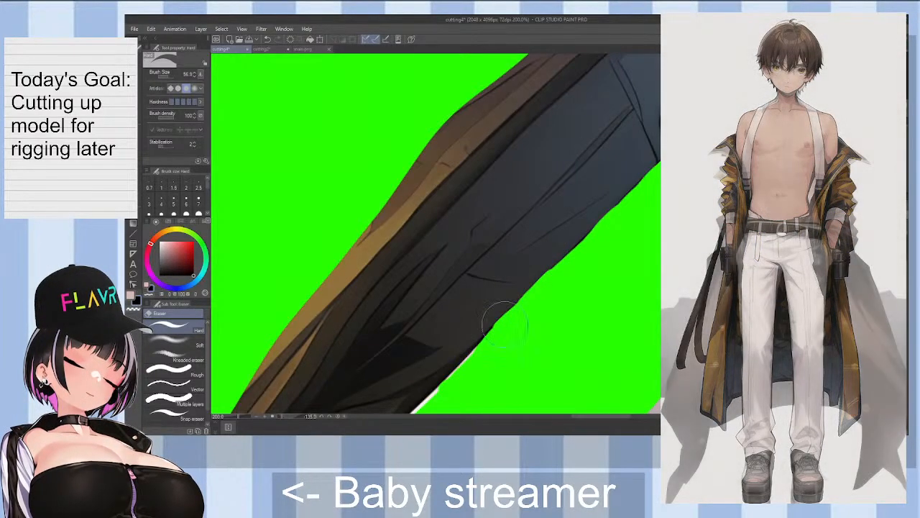
Step: Erase the remaining white fringe along the inner edge up to the rounded upper end of the right-hand coat piece
scroll(436, 234, "down", 3)
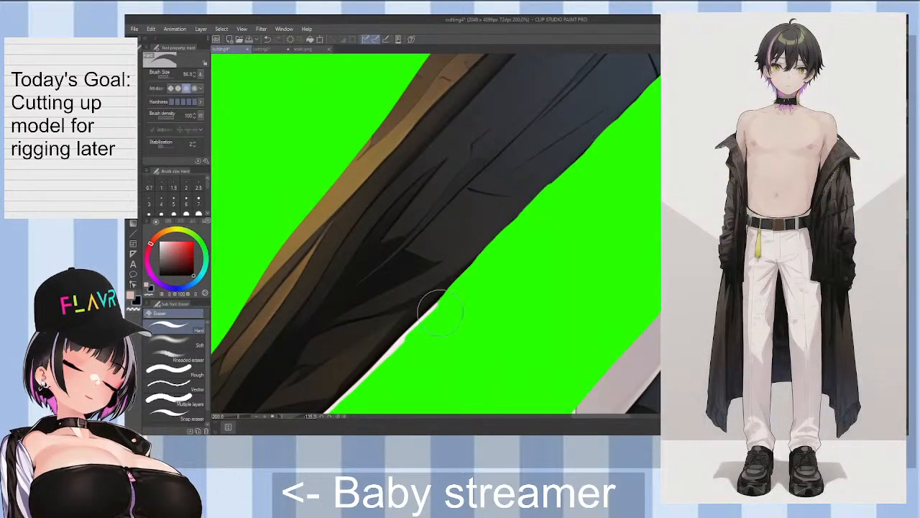
scroll(435, 234, "down", 3)
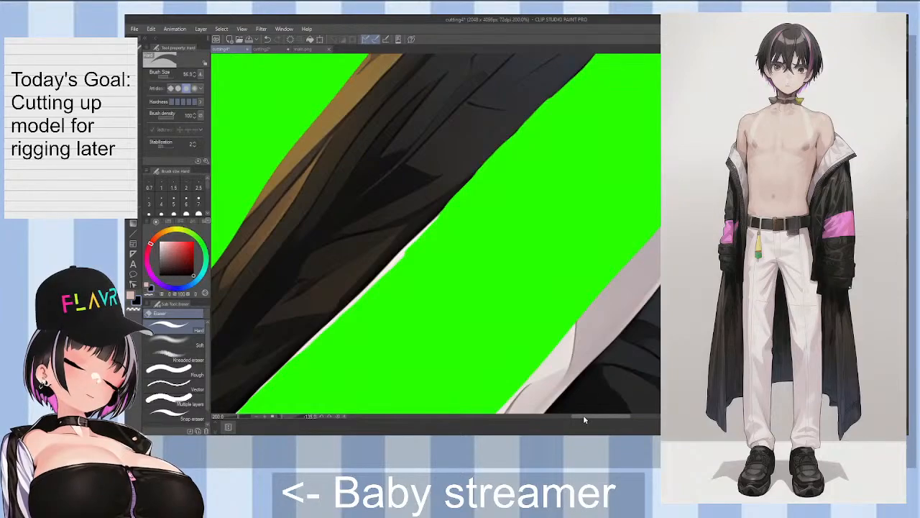
left_click_drag(584, 417, 569, 418)
left_click_drag(543, 278, 560, 260)
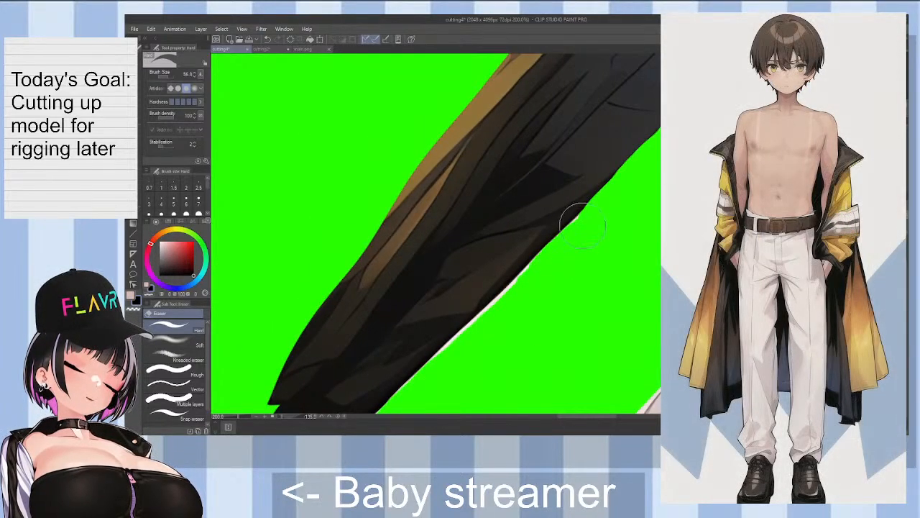
left_click_drag(582, 226, 571, 219)
mouse_move(532, 280)
left_mouse_down()
mouse_move(509, 288)
mouse_move(493, 318)
mouse_move(448, 328)
mouse_move(457, 342)
mouse_move(458, 325)
left_mouse_up()
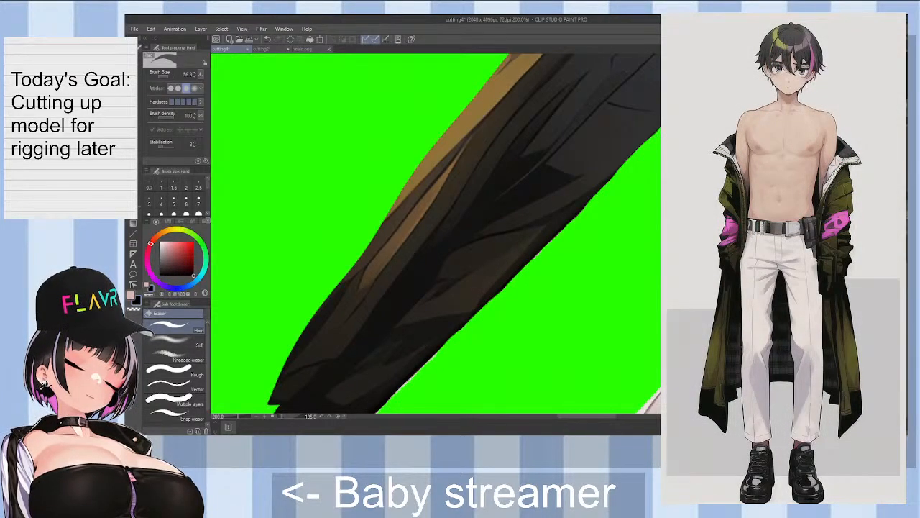
scroll(436, 233, "down", 2)
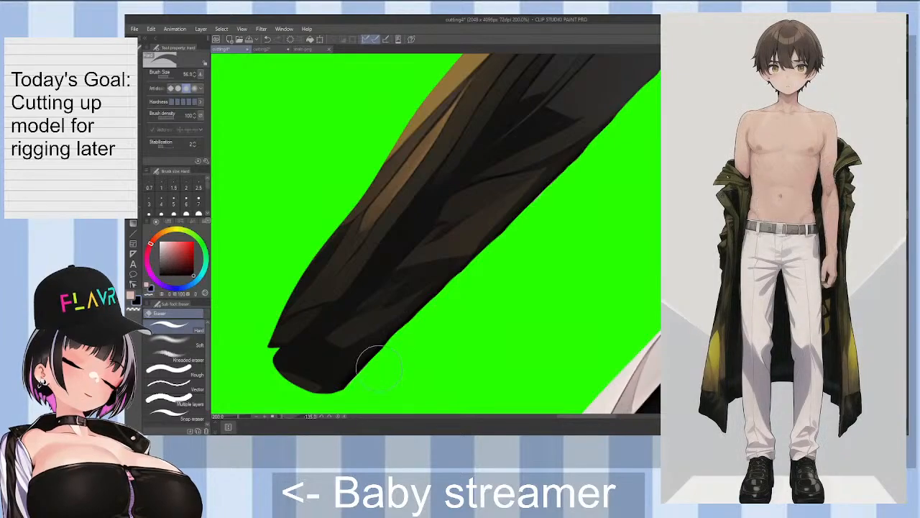
scroll(486, 327, "down", 2)
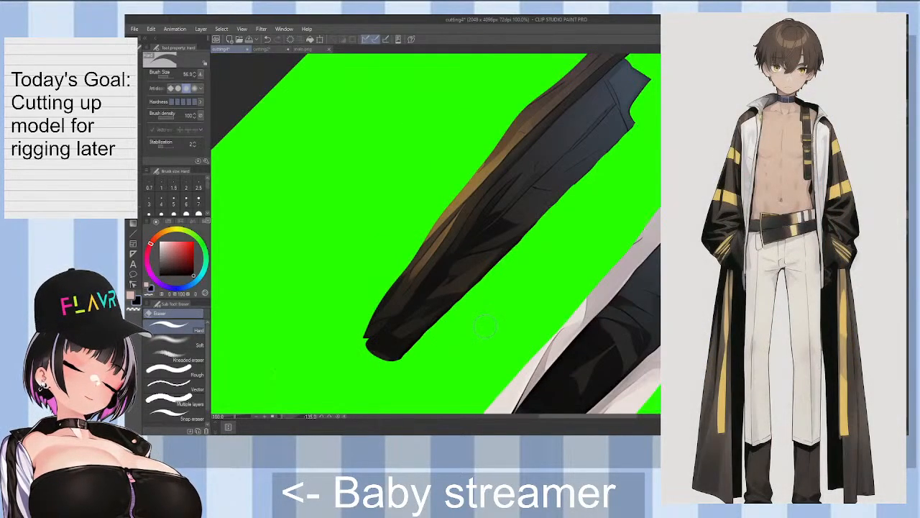
Step: Erase the brown outer flap at the hem of the right-hand coat piece, undoing the first strokes and following the blue lining's edge
key("asciicircum")
key("asciicircum")
key("asciicircum")
key("asciicircum")
key("asciicircum")
key("asciicircum")
key("asciicircum")
key("asciicircum")
key("asciicircum")
key("asciicircum")
key("asciicircum")
key("asciicircum")
key("asciicircum")
key("asciicircum")
key("asciicircum")
key("asciicircum")
key("asciicircum")
key("asciicircum")
key("asciicircum")
key("asciicircum")
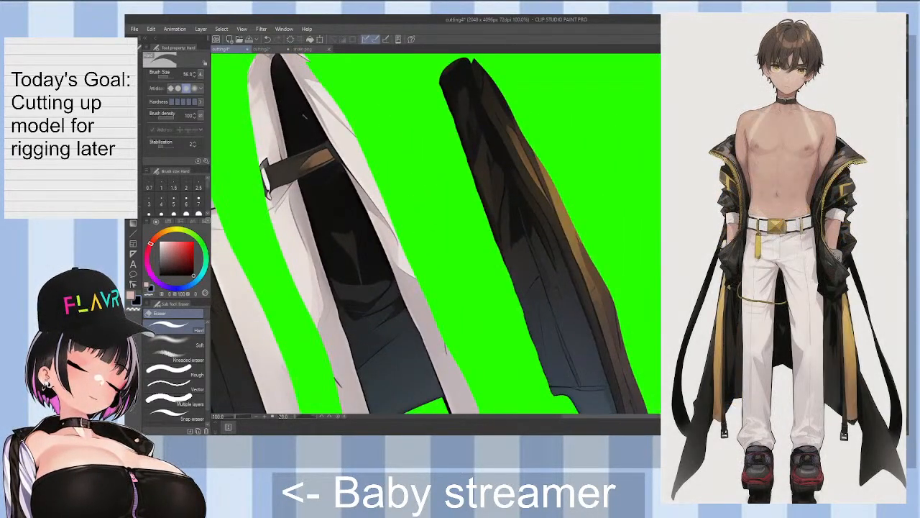
left_click_drag(623, 388, 623, 300)
left_click_drag(624, 346, 624, 291)
key("asciicircum")
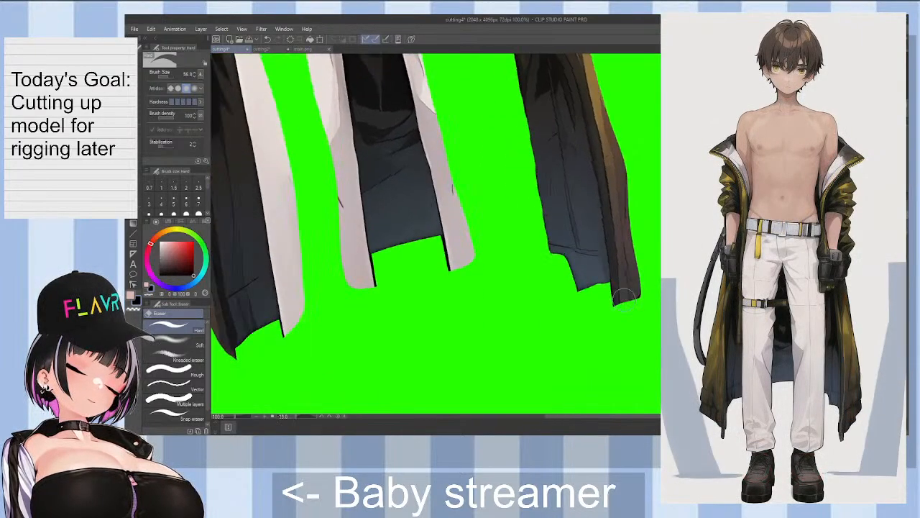
key("asciicircum")
key("asciicircum")
key("asciicircum")
key("asciicircum")
key("asciicircum")
key("asciicircum")
key("asciicircum")
key("asciicircum")
scroll(555, 365, "up", 2)
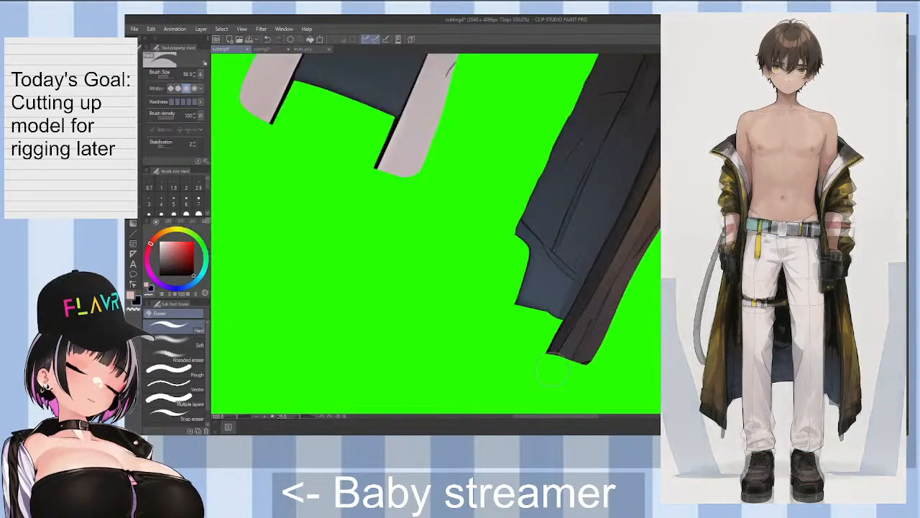
mouse_move(529, 352)
left_mouse_down()
mouse_move(537, 344)
mouse_move(578, 362)
mouse_move(590, 311)
mouse_move(564, 302)
mouse_move(578, 293)
mouse_move(572, 314)
mouse_move(606, 311)
left_mouse_up()
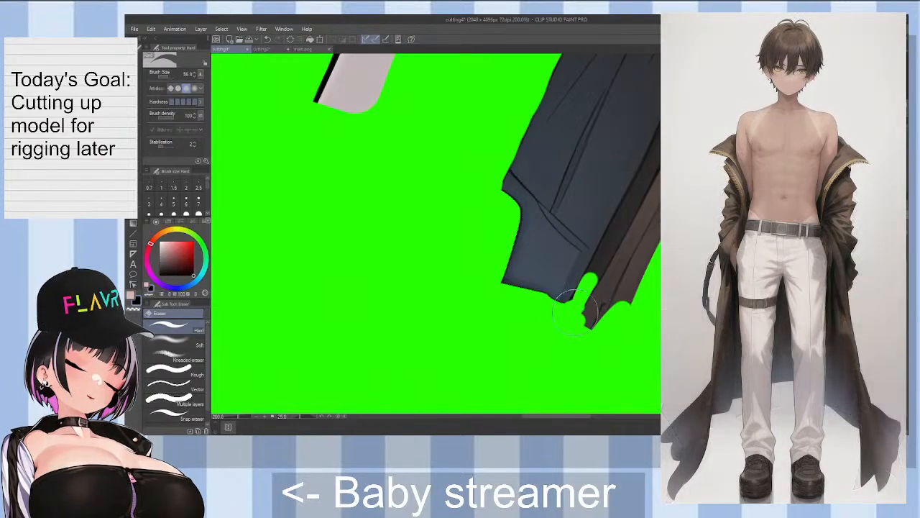
key("ctrl+z")
key("ctrl+z")
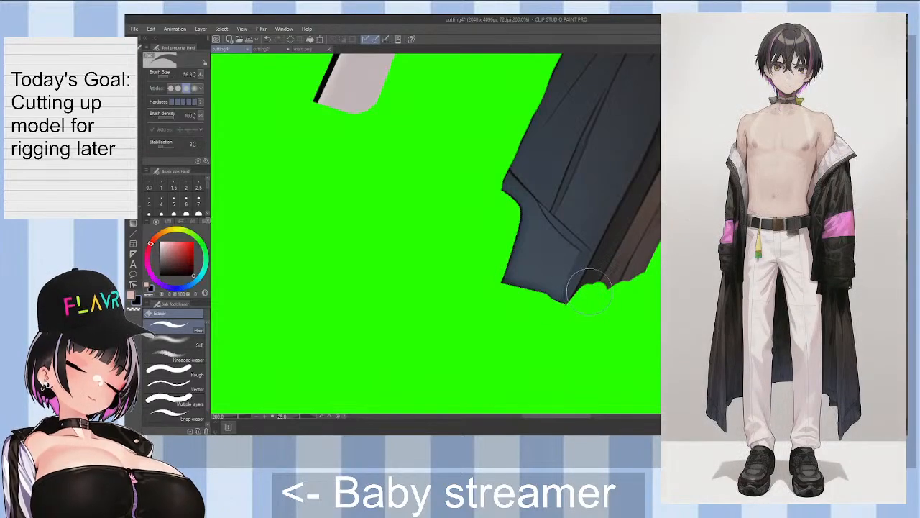
mouse_move(590, 292)
left_mouse_down()
mouse_move(606, 264)
mouse_move(586, 294)
mouse_move(616, 247)
mouse_move(580, 299)
mouse_move(604, 262)
mouse_move(627, 248)
mouse_move(612, 270)
mouse_move(626, 242)
mouse_move(655, 196)
left_mouse_up()
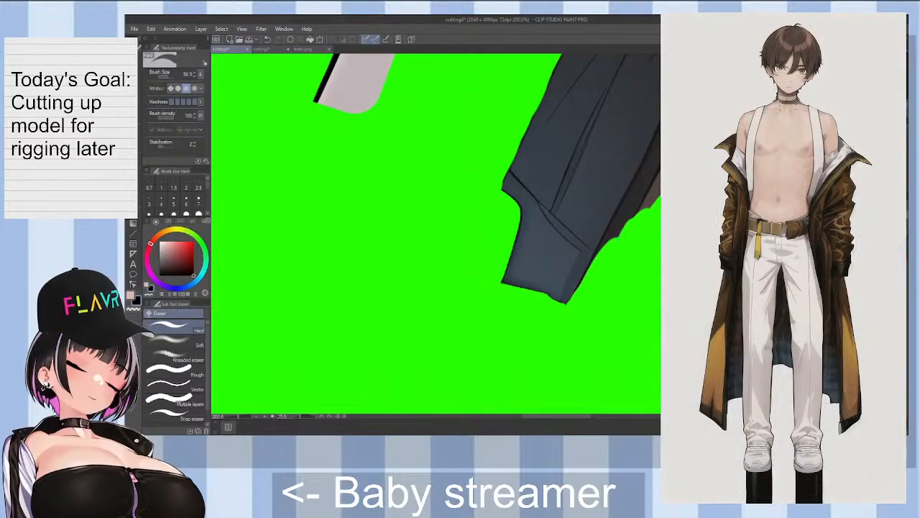
scroll(596, 355, "up", 3)
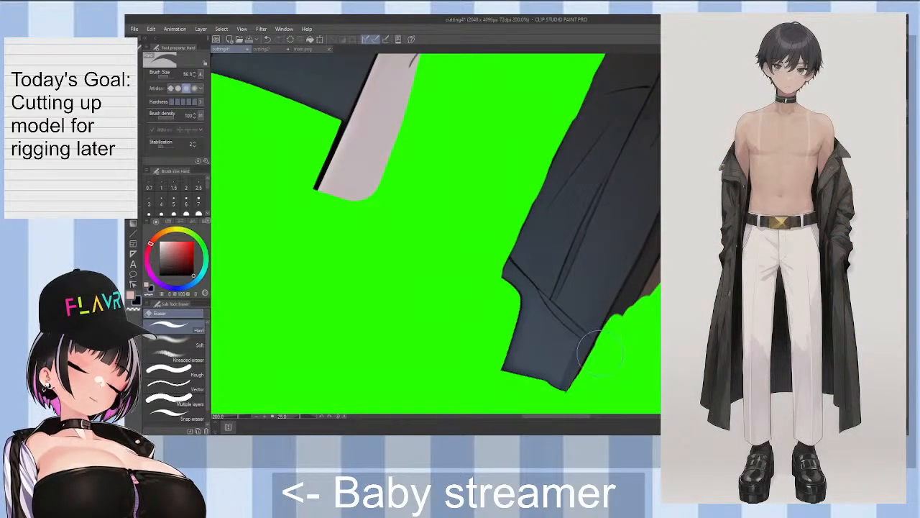
left_click_drag(608, 342, 631, 299)
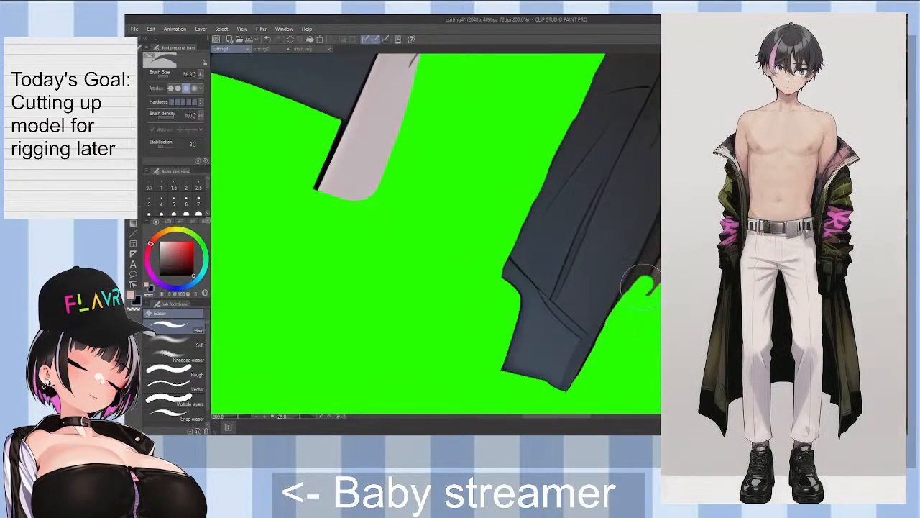
mouse_move(644, 284)
left_mouse_down()
mouse_move(621, 306)
mouse_move(635, 316)
mouse_move(635, 295)
mouse_move(629, 298)
mouse_move(642, 274)
mouse_move(625, 305)
mouse_move(653, 260)
left_mouse_up()
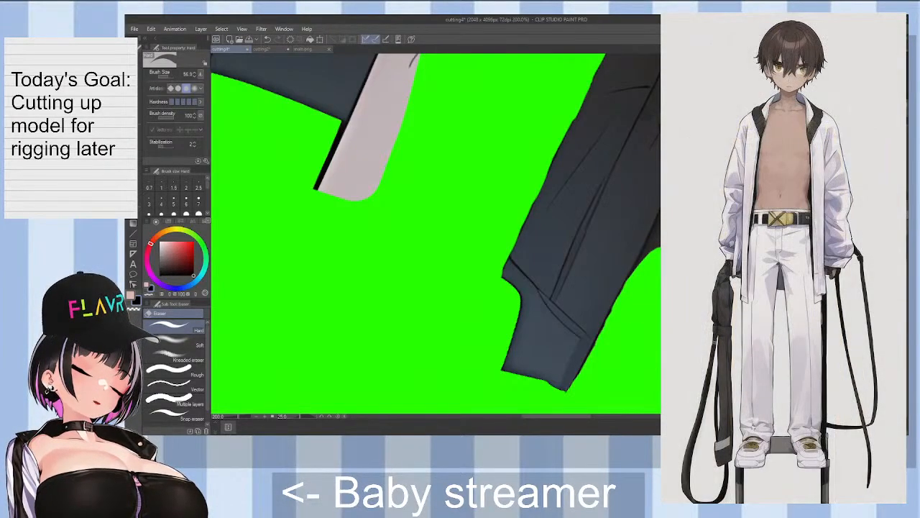
scroll(435, 233, "up", 5)
scroll(435, 234, "down", 5)
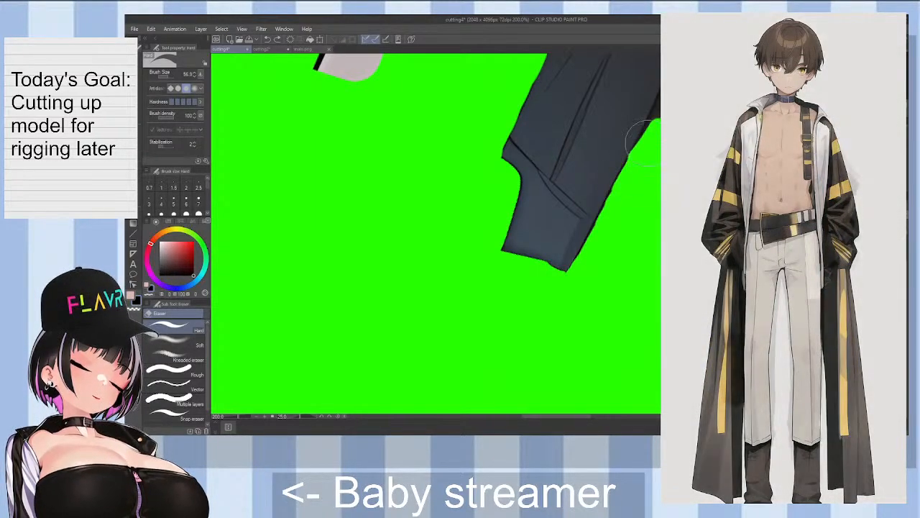
scroll(636, 147, "up", 5)
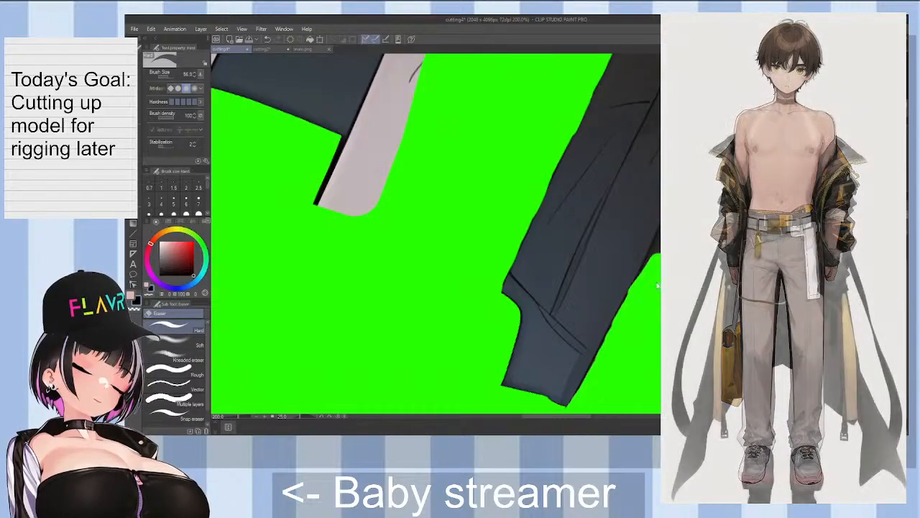
key("ctrl+z")
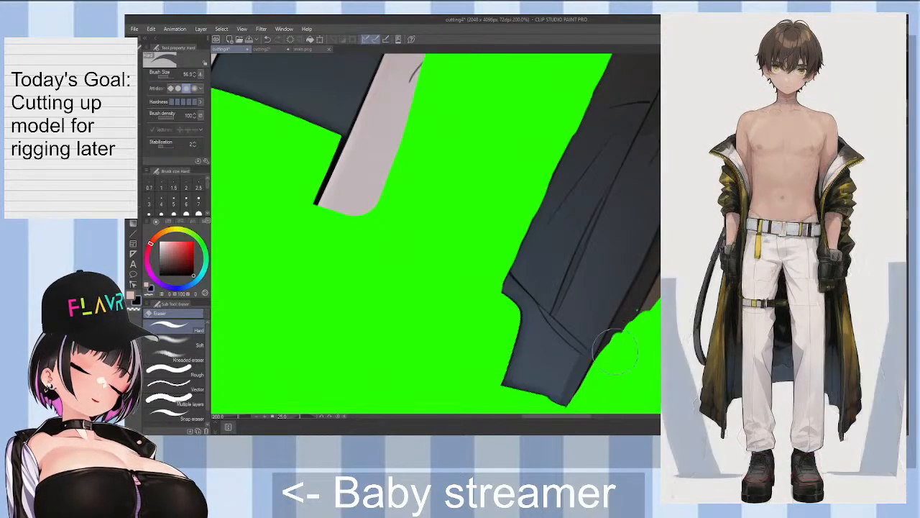
Step: Erase the brown outer flap along the lower and middle outer edge of the right-hand coat piece, following the dark lining's outline
left_click_drag(608, 356, 650, 287)
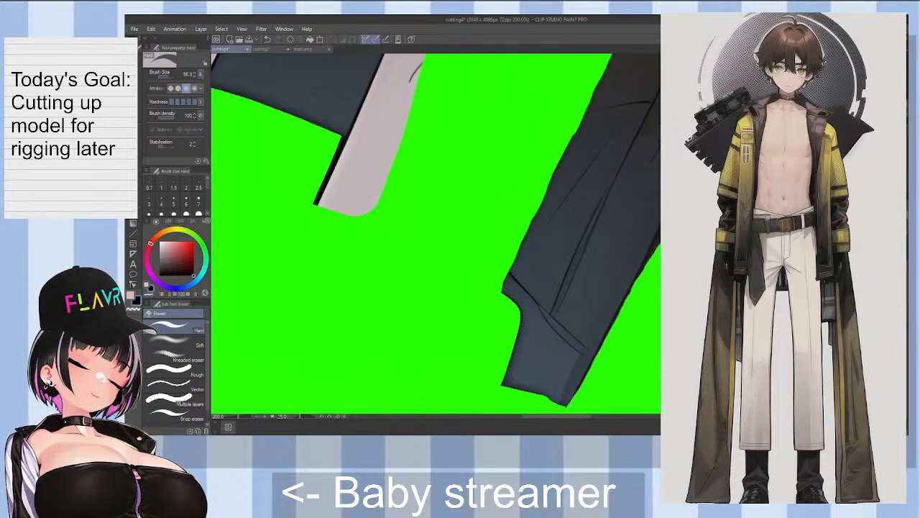
scroll(435, 234, "up", 3)
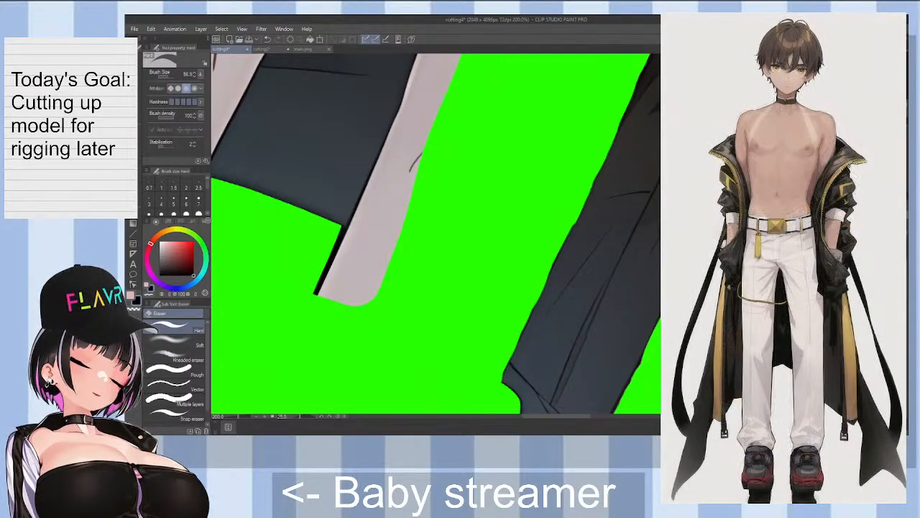
scroll(435, 234, "up", 5)
scroll(435, 233, "down", 2)
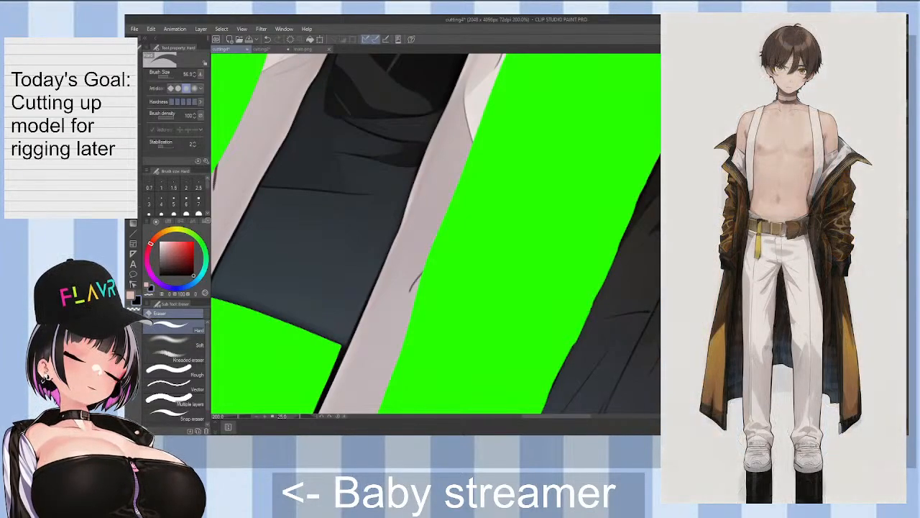
left_click_drag(584, 416, 602, 417)
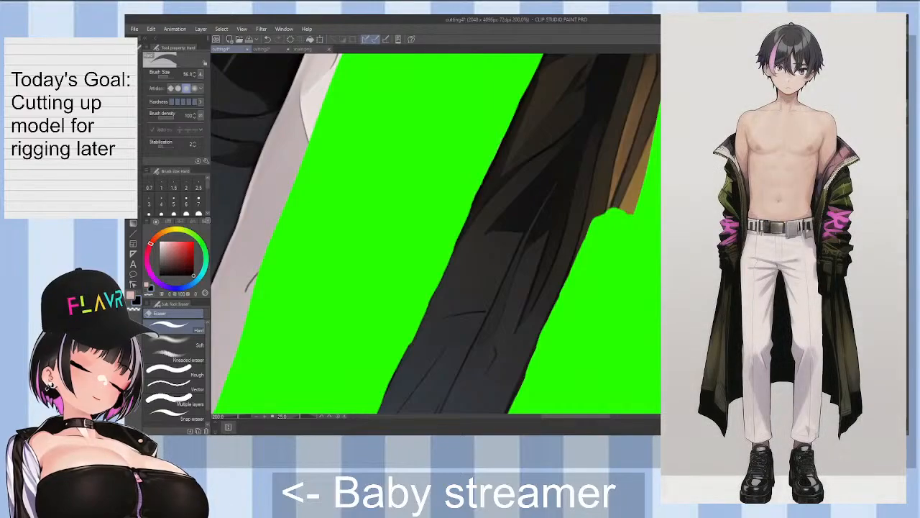
scroll(435, 233, "up", 5)
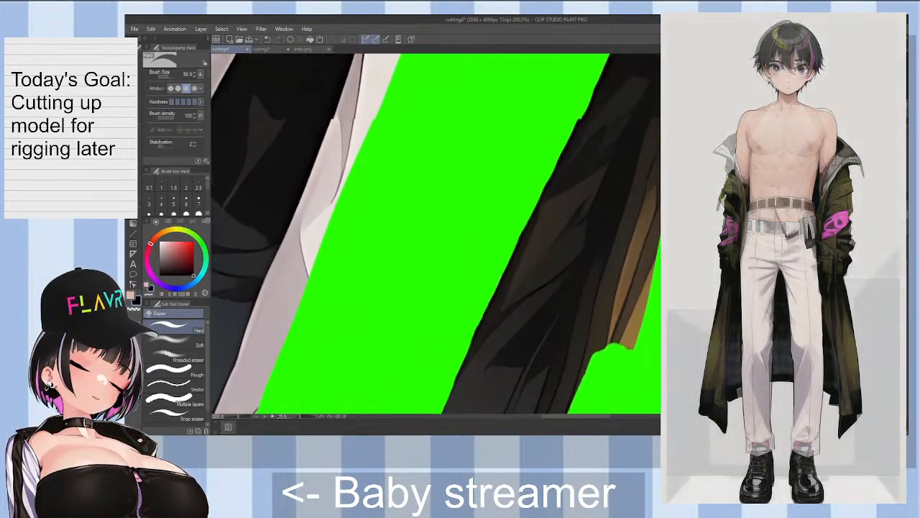
scroll(589, 305, "down", 5)
scroll(590, 305, "up", 2)
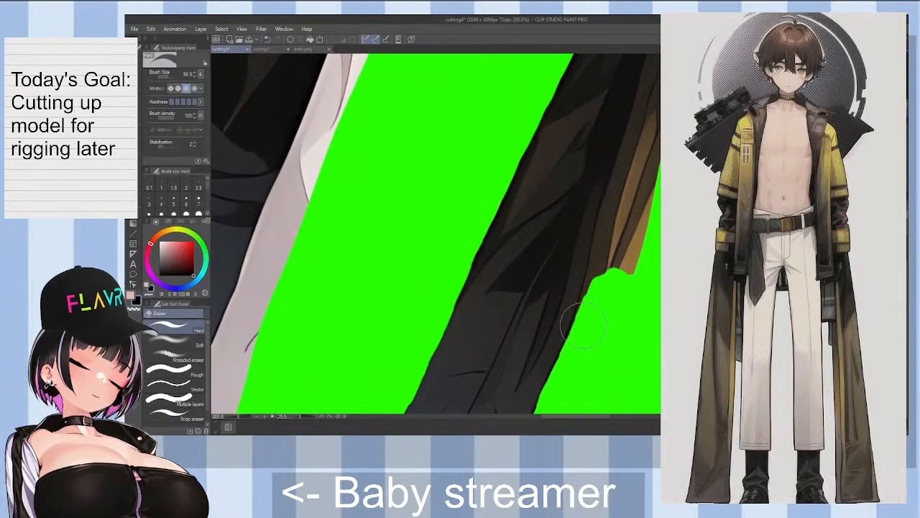
left_click_drag(610, 268, 591, 291)
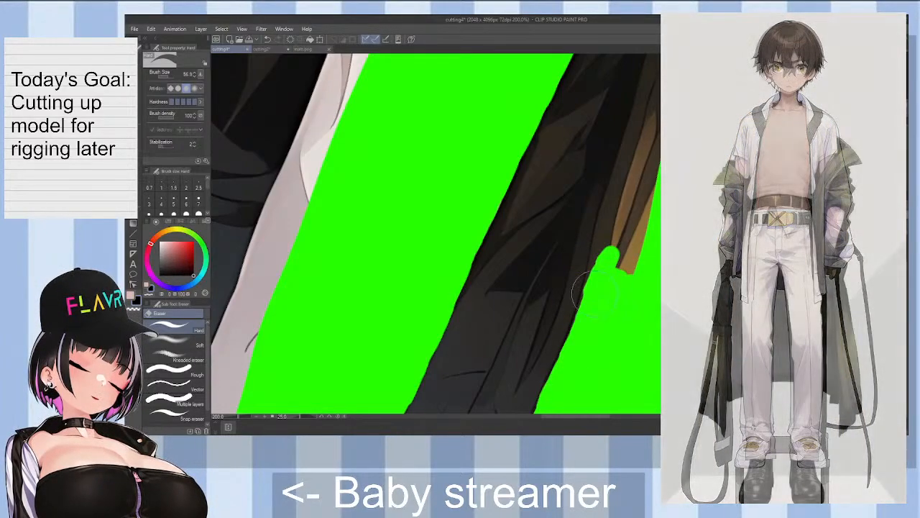
mouse_move(599, 255)
left_mouse_down()
mouse_move(593, 281)
mouse_move(641, 215)
left_mouse_up()
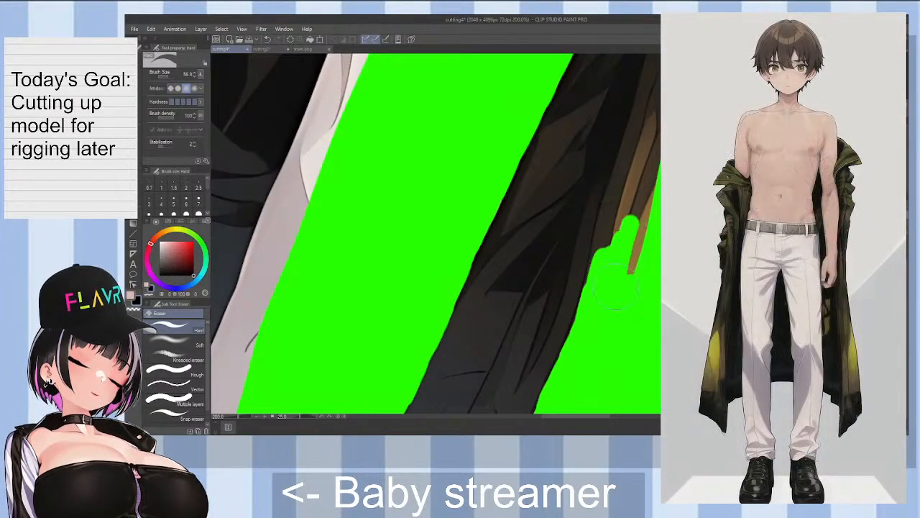
scroll(596, 316, "up", 2)
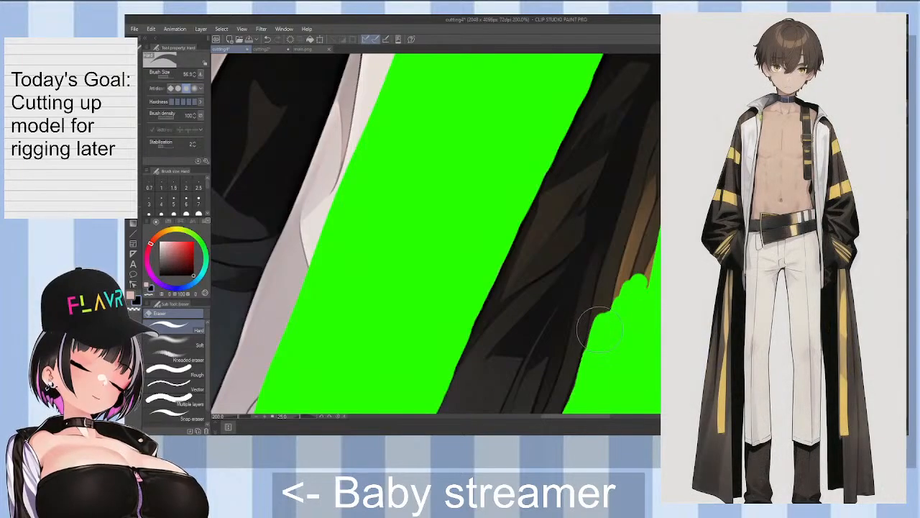
mouse_move(597, 320)
left_mouse_down()
mouse_move(611, 284)
mouse_move(600, 324)
mouse_move(626, 249)
mouse_move(625, 282)
mouse_move(656, 255)
mouse_move(645, 264)
mouse_move(651, 165)
left_mouse_up()
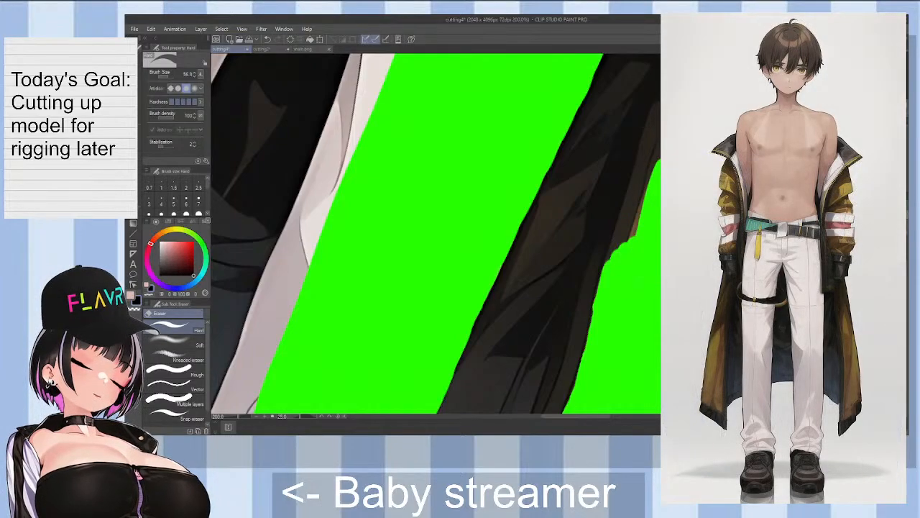
Step: Erase the remaining brown flap along the upper outer edge of the right-hand coat piece, towards its rounded upper end
scroll(435, 234, "up", 3)
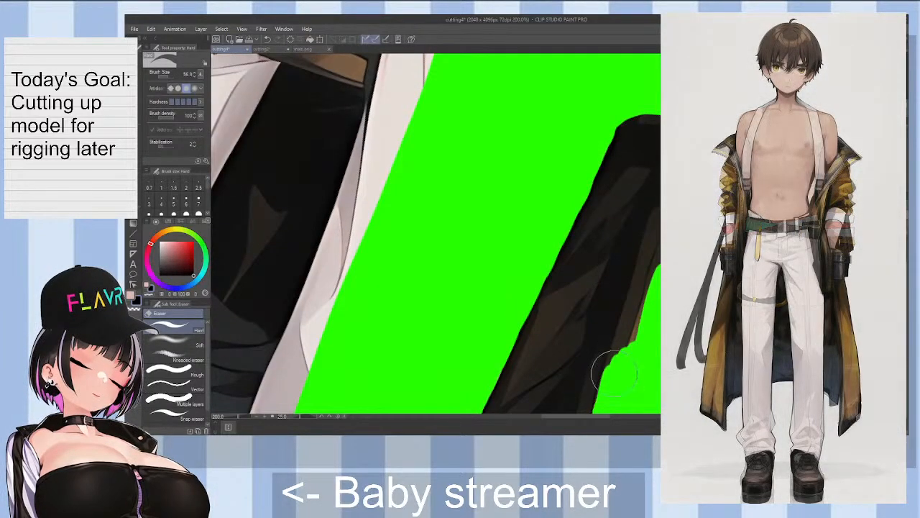
mouse_move(617, 371)
left_mouse_down()
mouse_move(634, 312)
mouse_move(632, 341)
mouse_move(646, 268)
mouse_move(638, 318)
mouse_move(638, 297)
left_mouse_up()
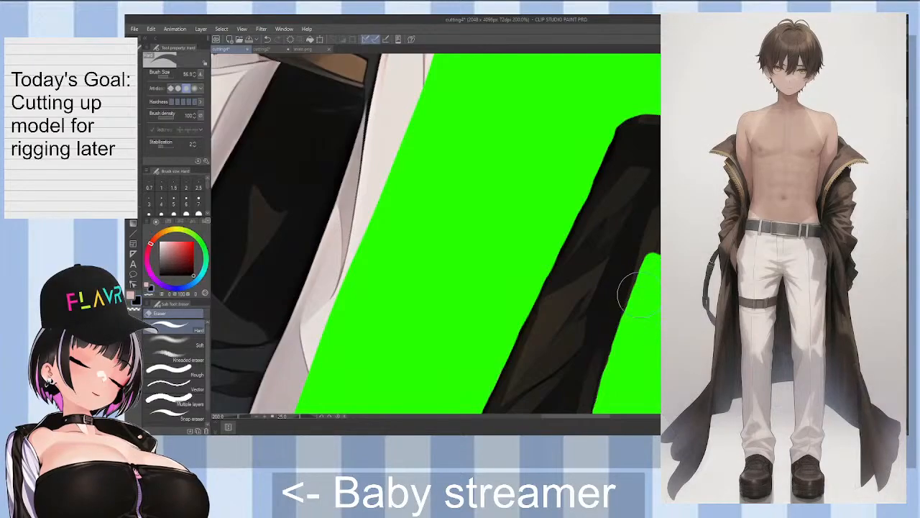
left_click_drag(651, 253, 647, 219)
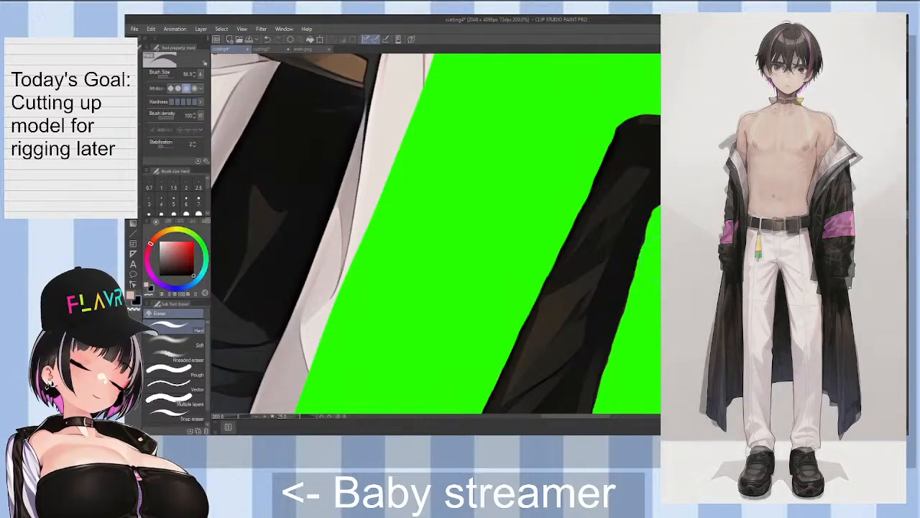
Step: Save the cutting4 file
scroll(527, 214, "down", 10)
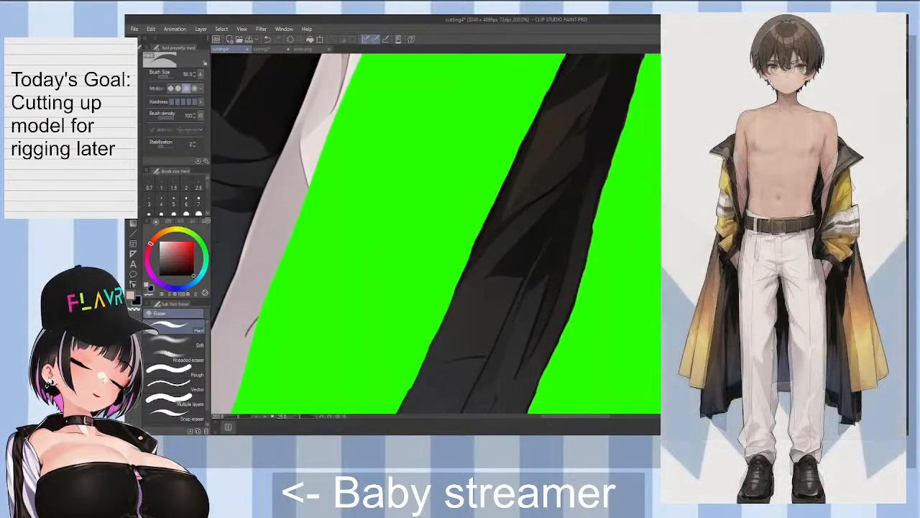
scroll(527, 214, "up", 1)
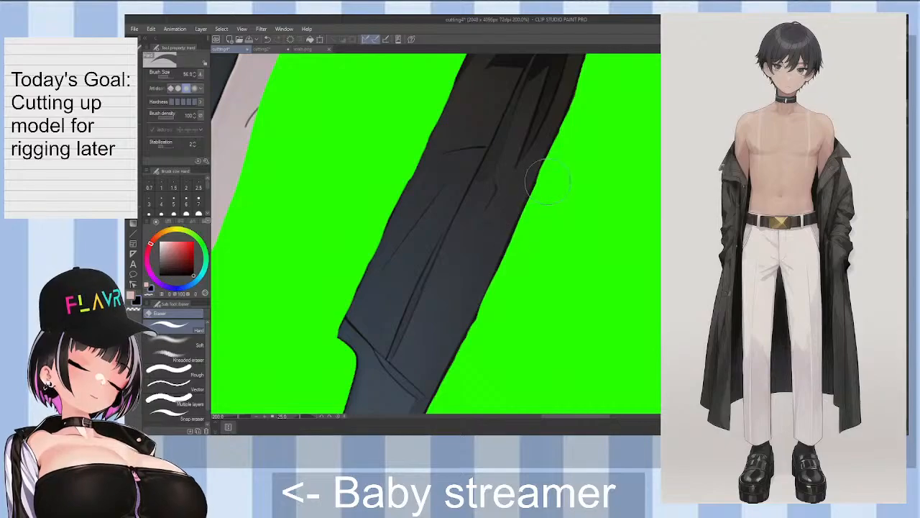
scroll(557, 268, "down", 2)
scroll(511, 321, "up", 1)
scroll(512, 324, "up", 1)
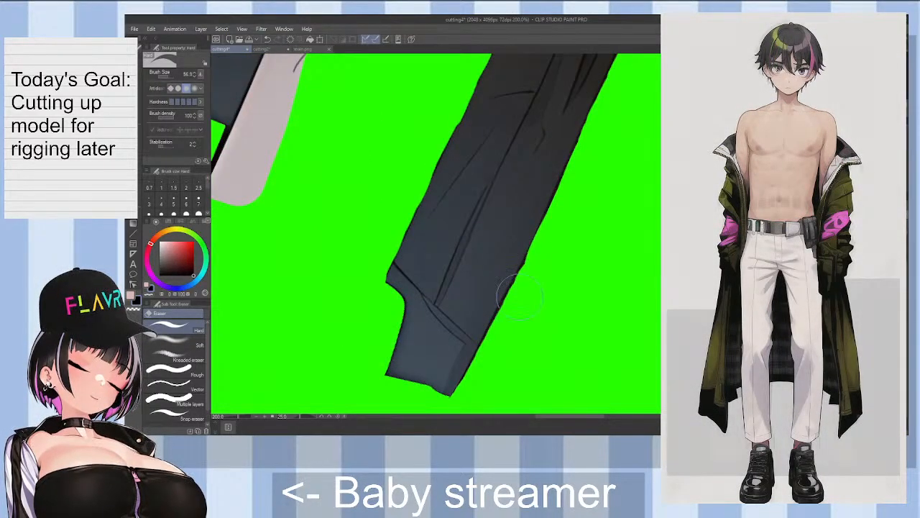
scroll(515, 306, "down", 2)
key("ctrl+s")
Step: Erase the lower tip and outer part of the white trouser strip on the right side of the central coat piece
key("minus")
key("minus")
key("minus")
key("minus")
key("minus")
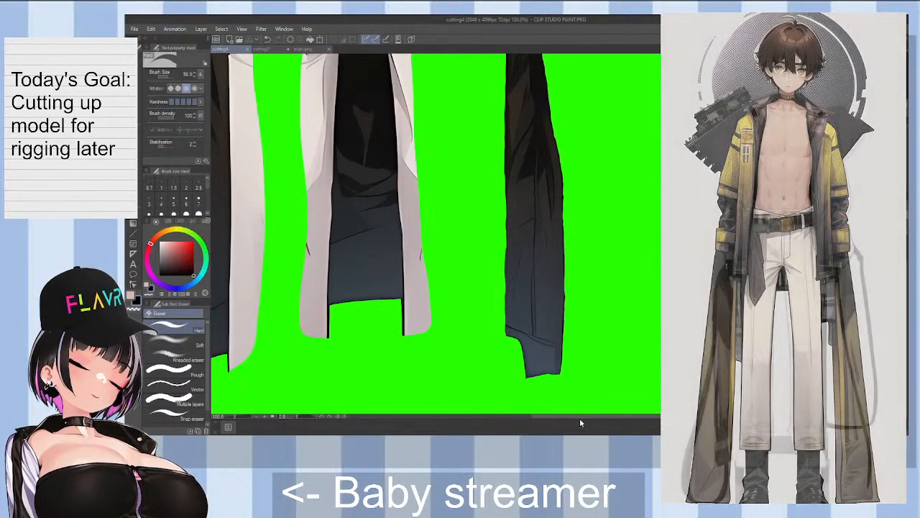
left_click_drag(575, 418, 532, 389)
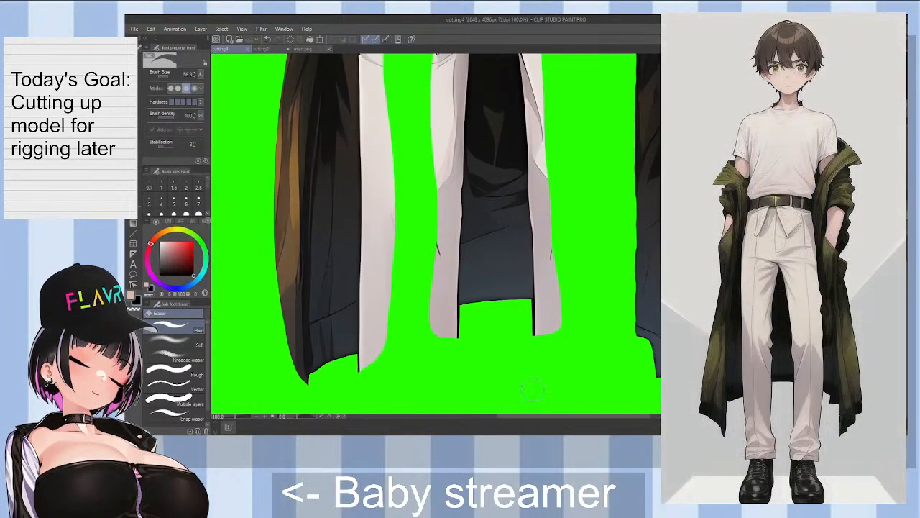
left_click_drag(543, 319, 539, 314)
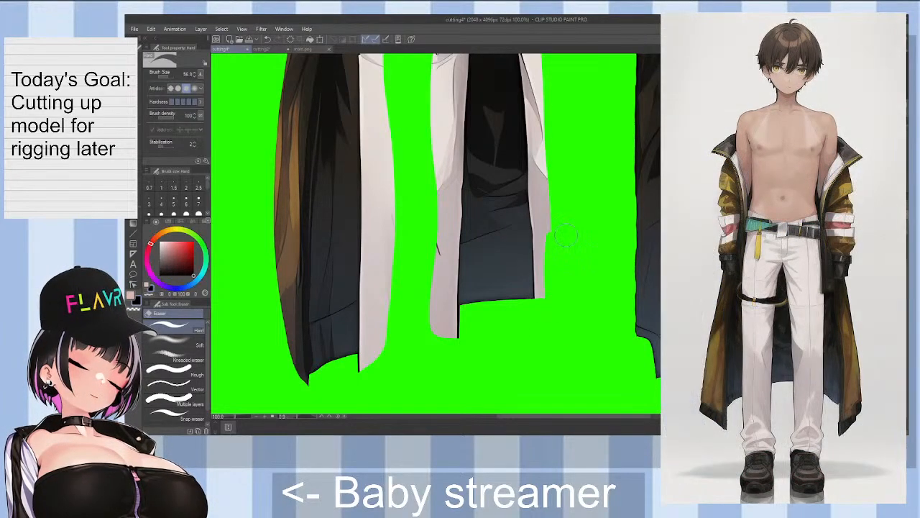
Step: Erase the white strip along the right edge of the central coat piece from the hem up to about knee height
scroll(546, 295, "up", 2)
key("asciicircum")
left_click_drag(544, 309, 539, 287)
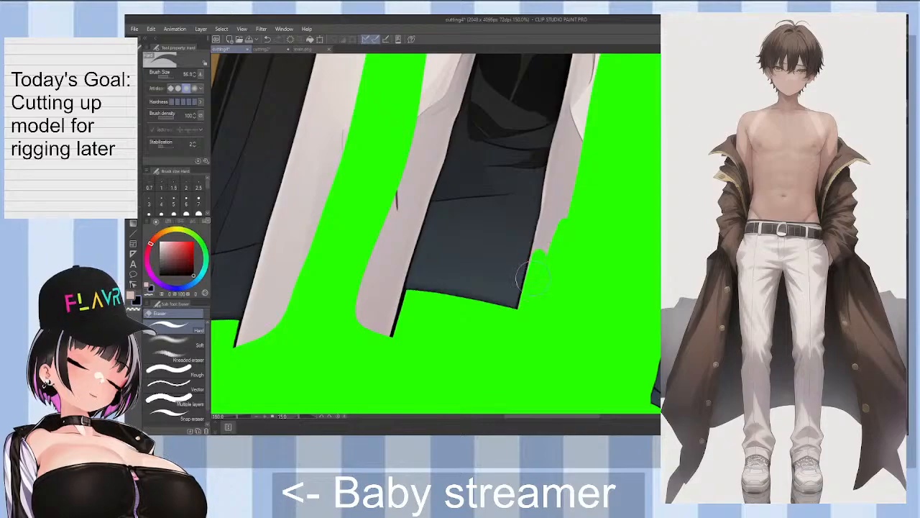
mouse_move(534, 278)
left_mouse_down()
mouse_move(578, 178)
mouse_move(561, 235)
mouse_move(558, 195)
mouse_move(545, 235)
mouse_move(565, 152)
left_mouse_up()
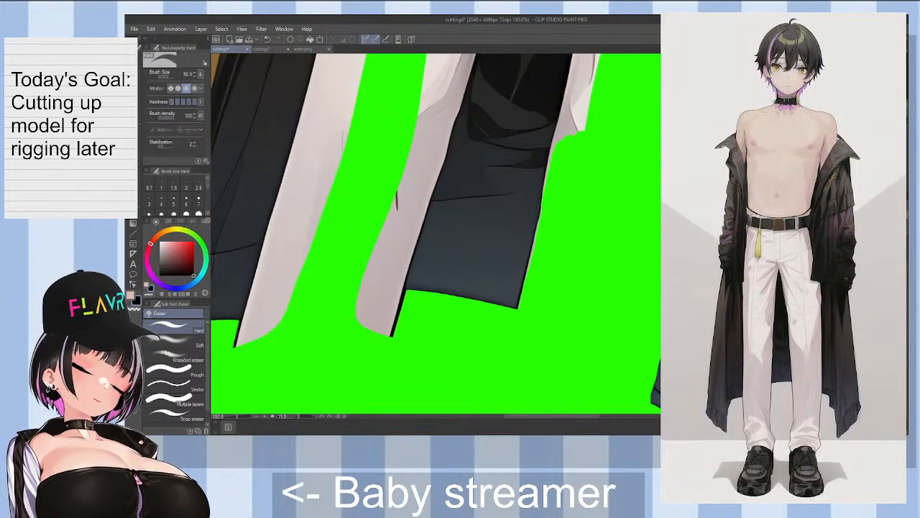
Step: Erase the white strip along the right edge of the central coat piece from knee height up to the strap
scroll(575, 169, "up", 5)
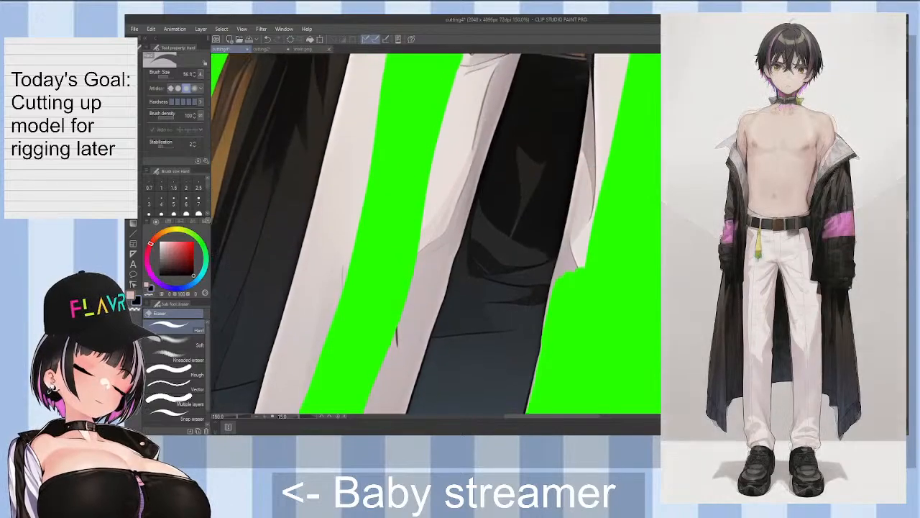
mouse_move(585, 185)
left_mouse_down()
mouse_move(566, 274)
mouse_move(601, 176)
left_mouse_up()
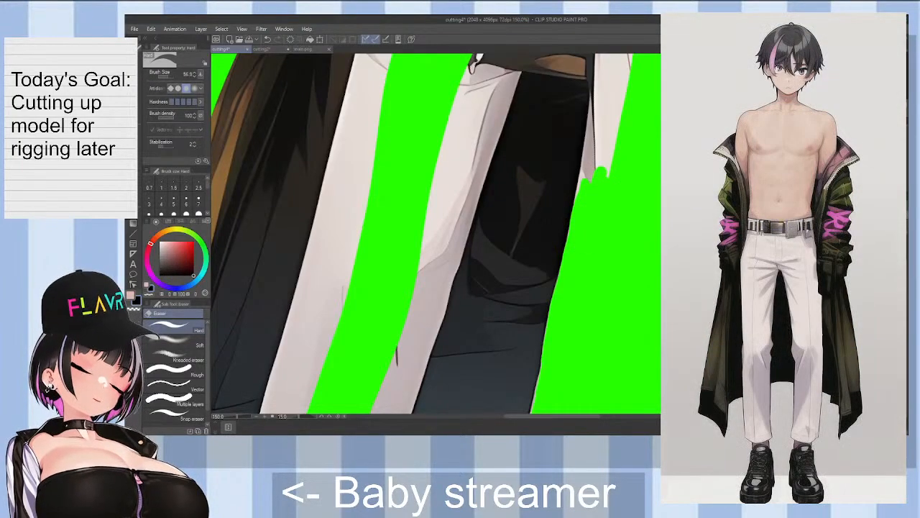
scroll(583, 237, "up", 2)
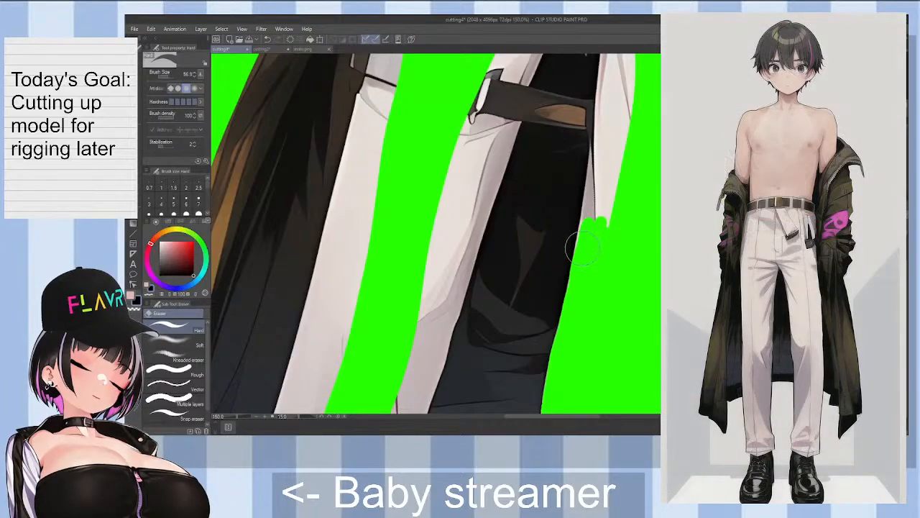
mouse_move(580, 233)
left_mouse_down()
mouse_move(597, 186)
mouse_move(611, 206)
mouse_move(616, 163)
mouse_move(604, 160)
mouse_move(591, 210)
mouse_move(596, 169)
mouse_move(596, 219)
mouse_move(598, 167)
mouse_move(593, 208)
left_mouse_up()
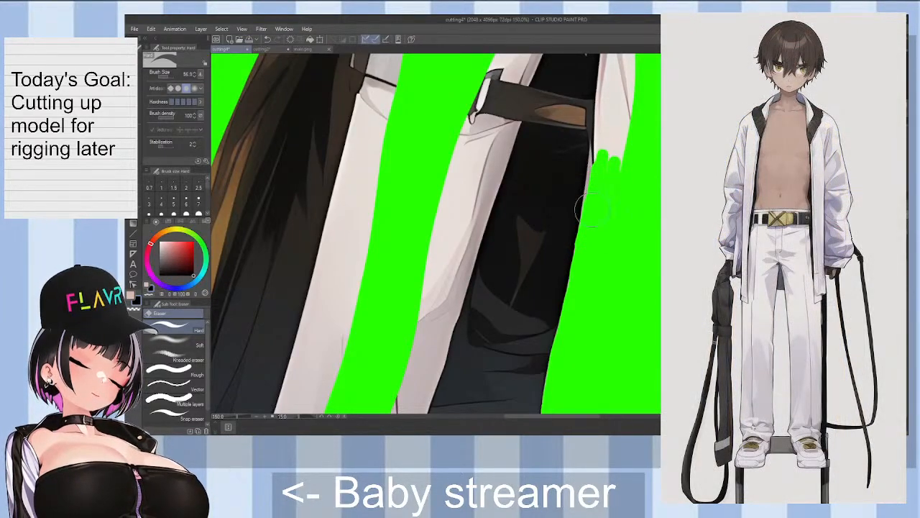
key("ctrl+z")
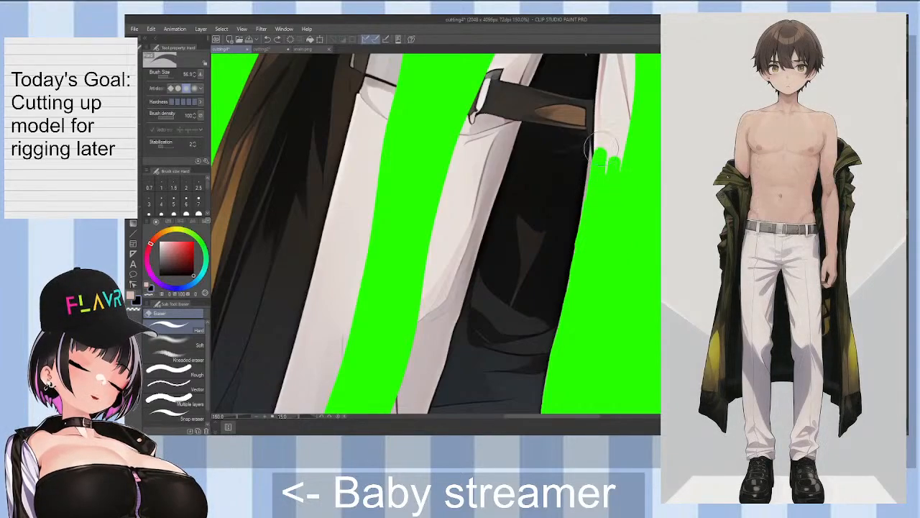
left_click_drag(601, 148, 622, 128)
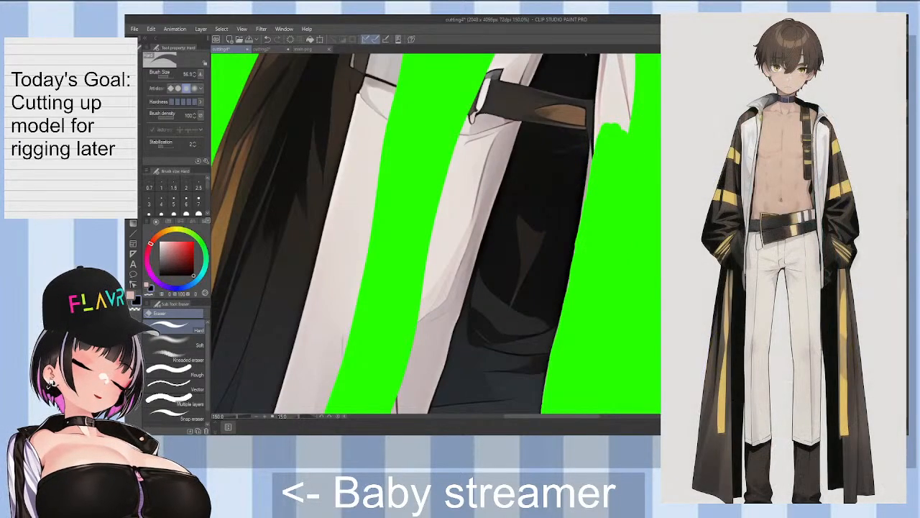
Step: Erase the remaining white flap beside the strap and up to the coat piece's pointed upper end, and save the file
scroll(436, 234, "up", 5)
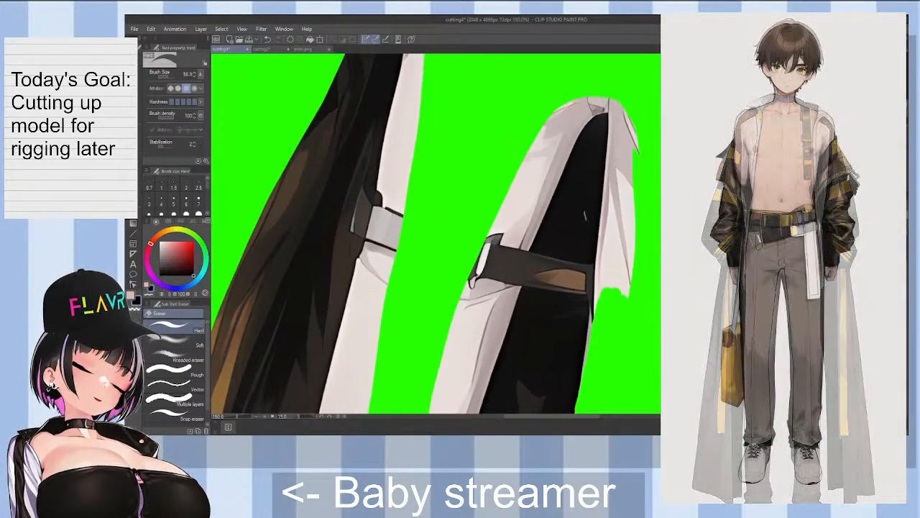
left_click_drag(611, 278, 610, 321)
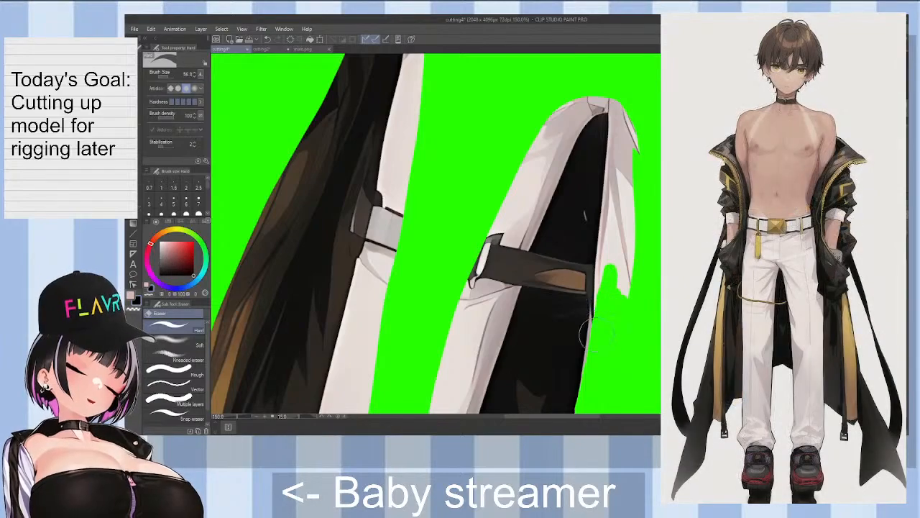
mouse_move(606, 286)
left_mouse_down()
mouse_move(604, 250)
mouse_move(606, 299)
mouse_move(636, 220)
mouse_move(620, 237)
mouse_move(619, 193)
mouse_move(607, 243)
mouse_move(615, 154)
mouse_move(621, 229)
mouse_move(637, 154)
left_mouse_up()
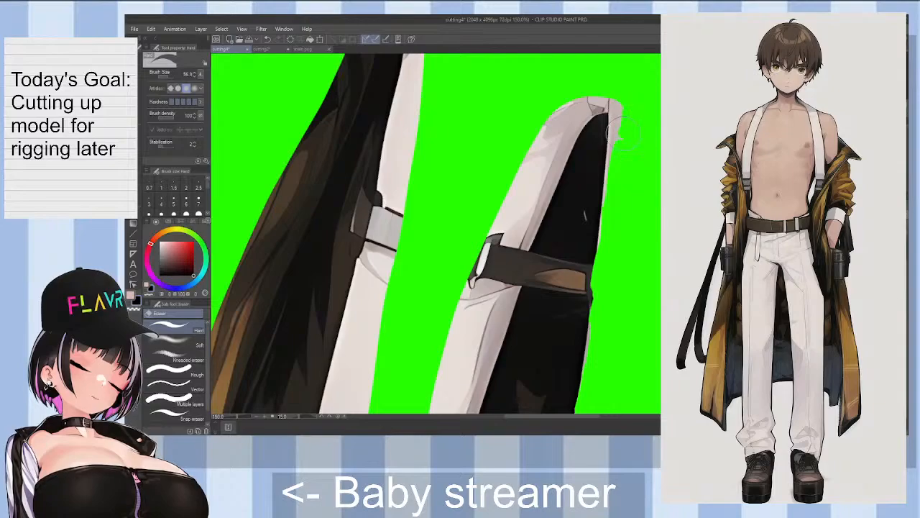
left_click_drag(618, 105, 615, 137)
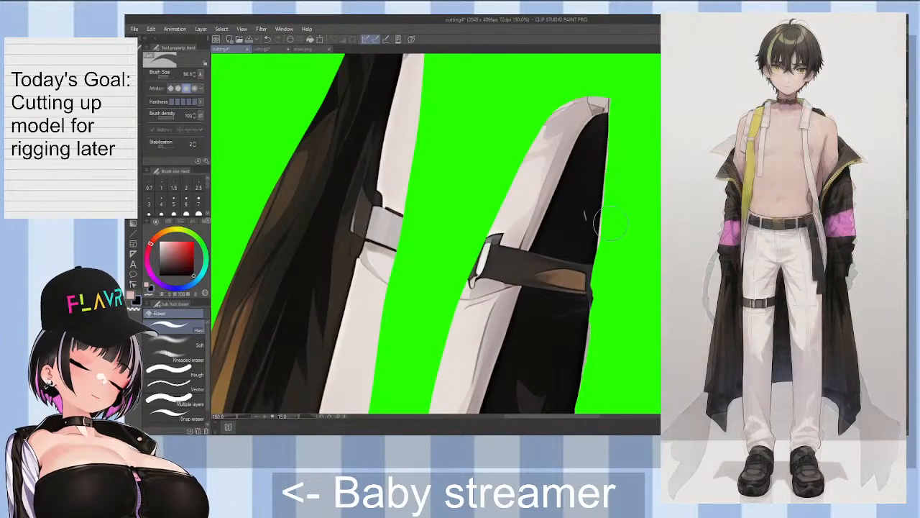
left_click_drag(595, 345, 593, 370)
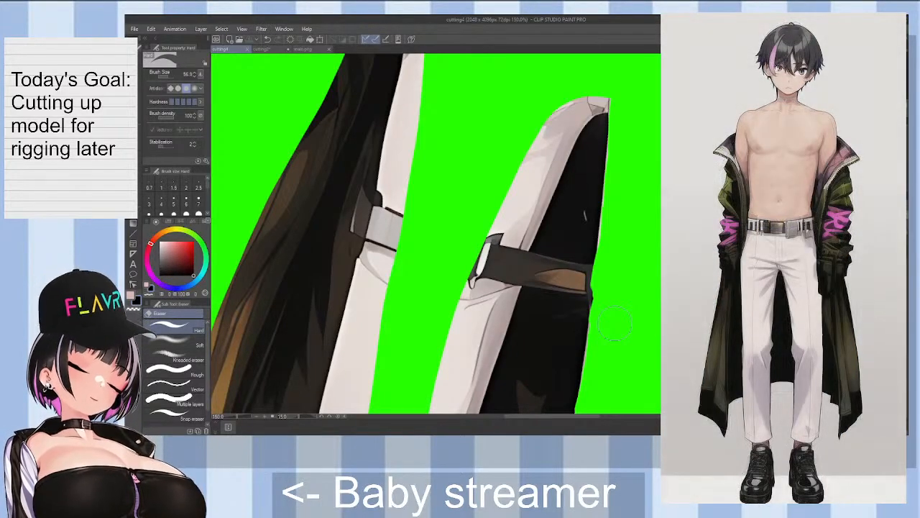
mouse_move(614, 228)
left_mouse_down()
mouse_move(616, 237)
mouse_move(613, 200)
left_mouse_up()
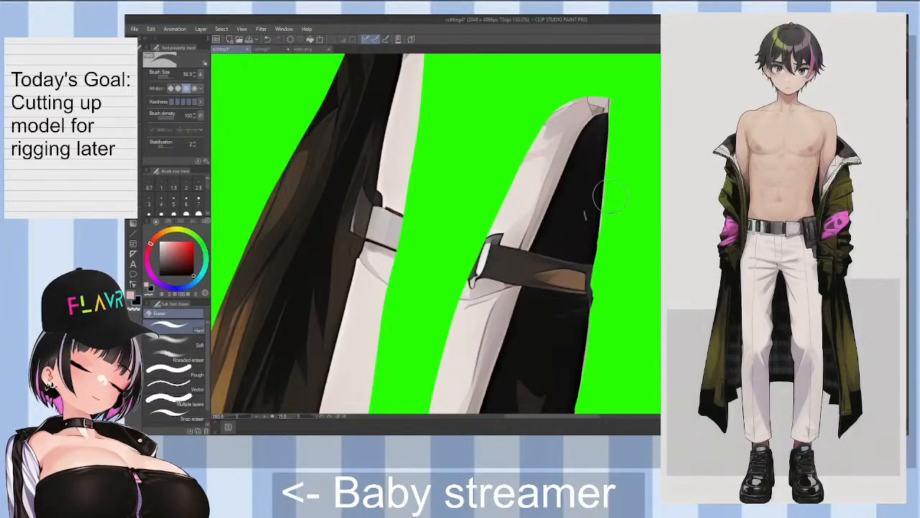
key("ctrl+s")
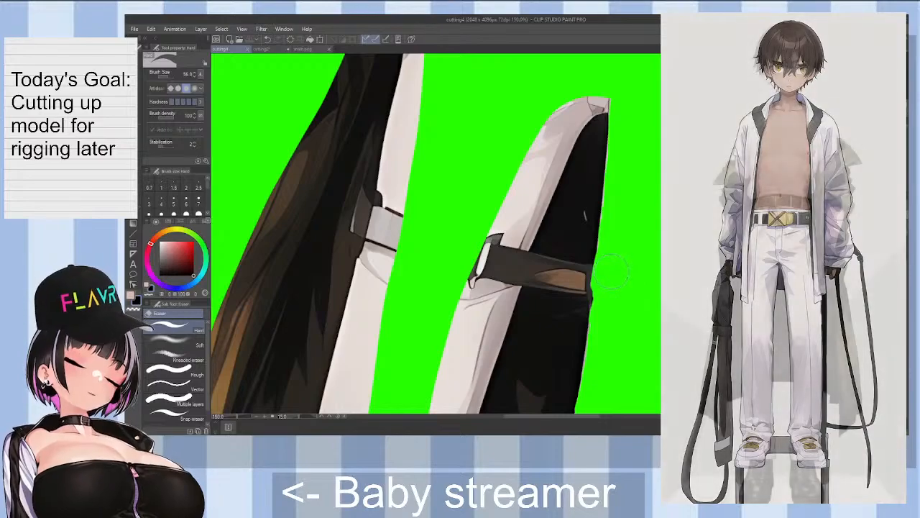
Step: Erase the white cap at the pointed upper end of the central coat piece
key("minus")
key("asciicircum")
key("asciicircum")
key("asciicircum")
key("asciicircum")
key("asciicircum")
key("asciicircum")
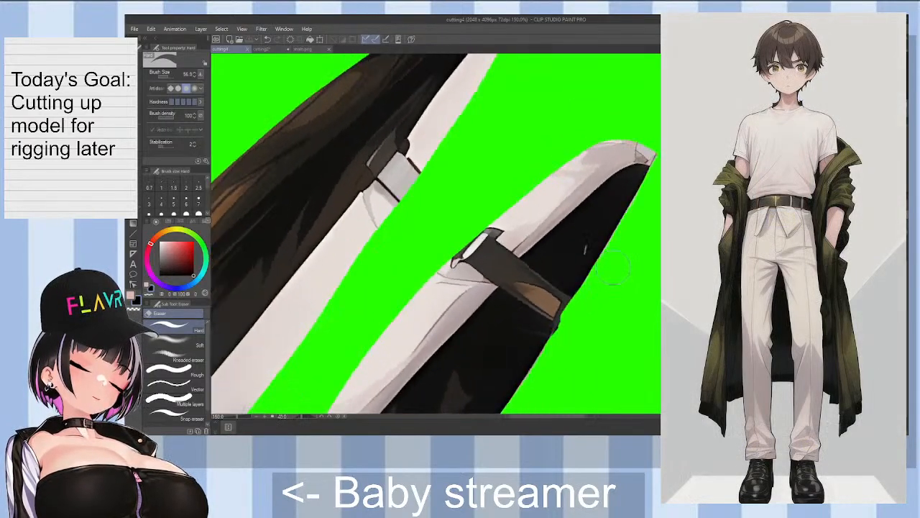
key("asciicircum")
key("asciicircum")
key("asciicircum")
key("asciicircum")
key("asciicircum")
key("asciicircum")
key("asciicircum")
key("asciicircum")
key("asciicircum")
key("asciicircum")
key("asciicircum")
key("asciicircum")
key("asciicircum")
left_click_drag(656, 335, 631, 302)
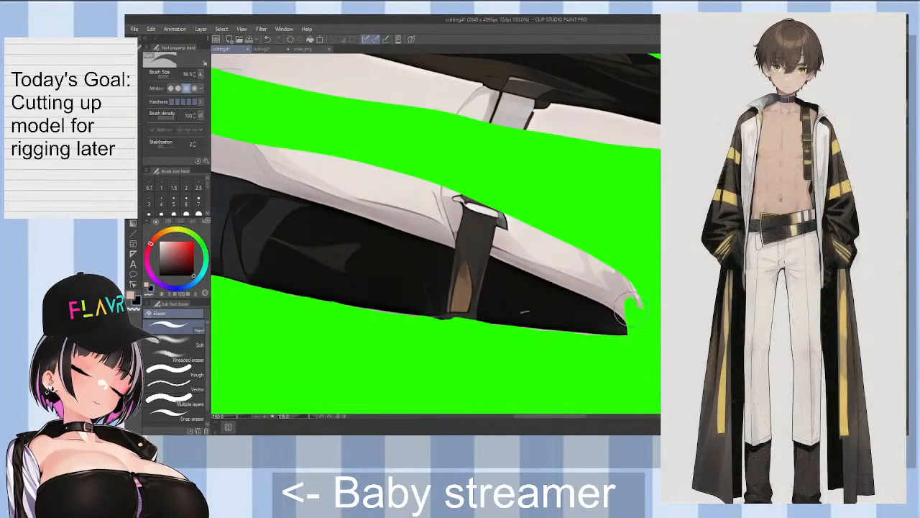
Step: Erase the white trouser strip along the inner side of the coat piece between its pointed end and the strap
key("asciicircum")
left_click_drag(496, 259, 516, 310)
key("ctrl+z")
left_click_drag(499, 268, 529, 340)
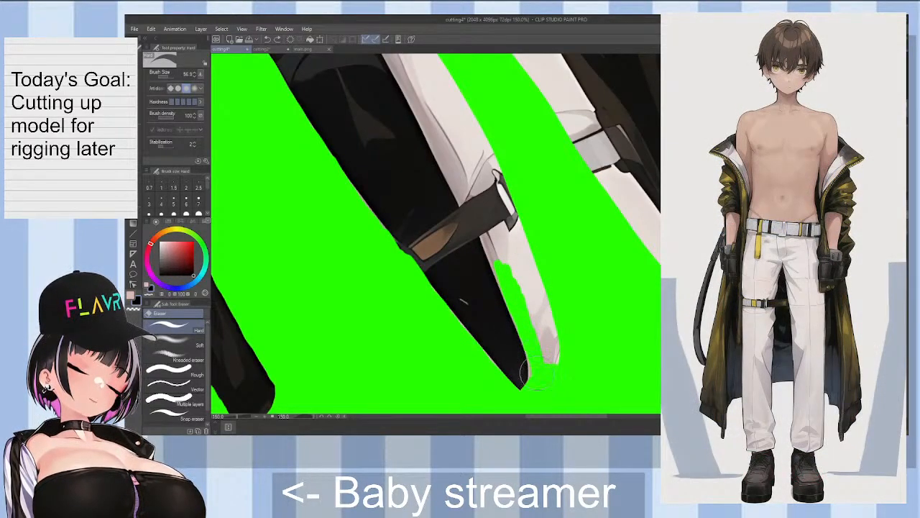
left_click_drag(544, 339, 536, 305)
mouse_move(541, 263)
left_mouse_down()
mouse_move(518, 269)
mouse_move(526, 246)
left_mouse_up()
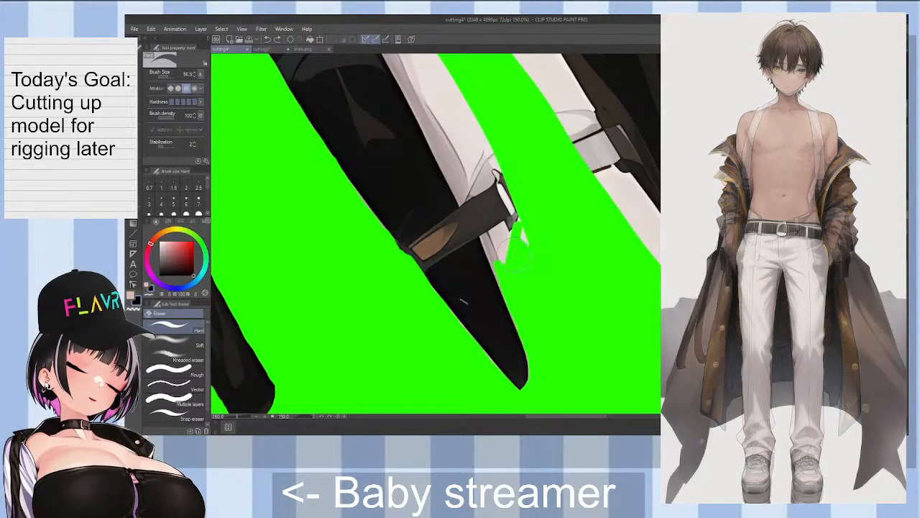
Step: Erase the strap's light buckle end and the white trouser remnants around it
key("asciicircum")
key("asciicircum")
key("asciicircum")
key("asciicircum")
left_click(484, 209)
mouse_move(491, 262)
left_mouse_down()
mouse_move(490, 225)
mouse_move(493, 289)
mouse_move(491, 217)
mouse_move(504, 188)
mouse_move(518, 247)
mouse_move(517, 192)
mouse_move(544, 126)
left_mouse_up()
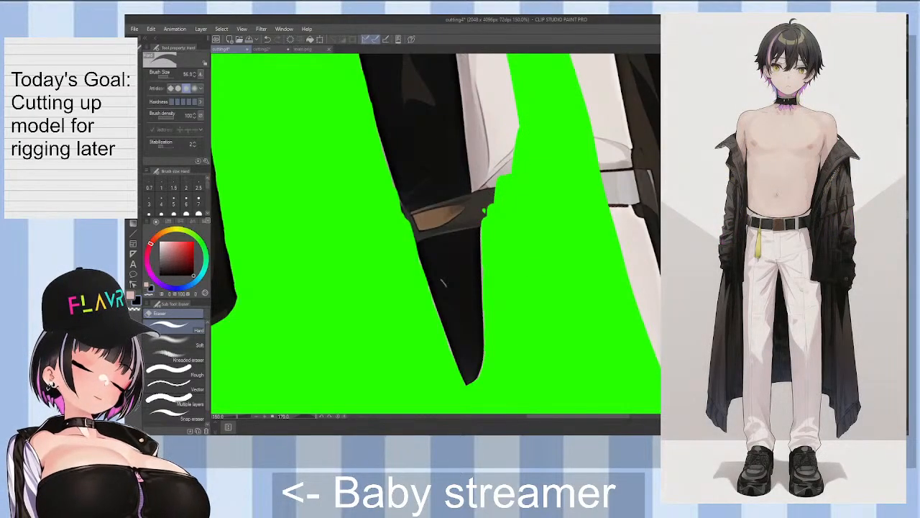
Step: Erase the white trouser area next to the coat piece's inner edge just past the strap, towards the knee
scroll(435, 233, "up", 3)
left_click_drag(468, 156, 485, 270)
key("ctrl+z")
left_click_drag(480, 209, 484, 262)
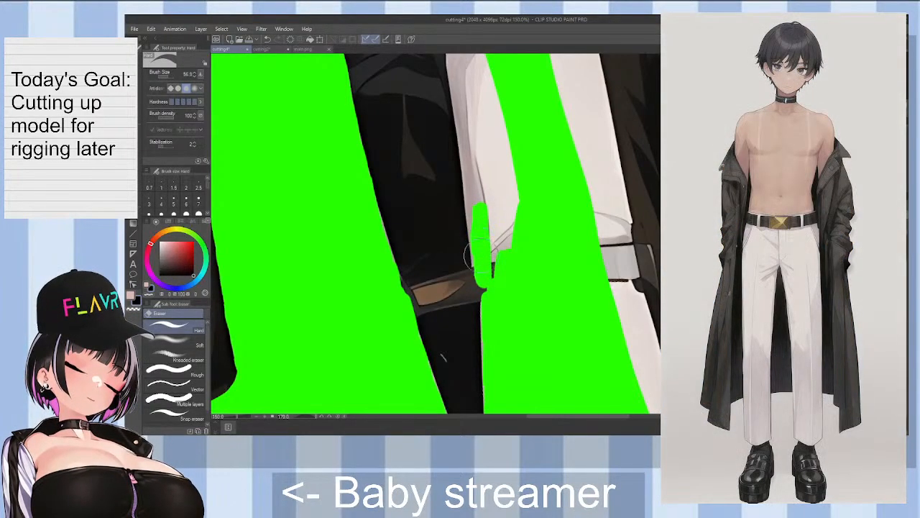
mouse_move(482, 270)
left_mouse_down()
mouse_move(476, 171)
mouse_move(498, 284)
mouse_move(497, 193)
mouse_move(506, 186)
mouse_move(511, 238)
mouse_move(493, 144)
mouse_move(493, 182)
mouse_move(508, 178)
mouse_move(506, 133)
left_mouse_up()
Step: Erase the white strip along the coat piece's inner edge from the knee to the hem, detaching the remaining sliver
scroll(508, 135, "up", 9)
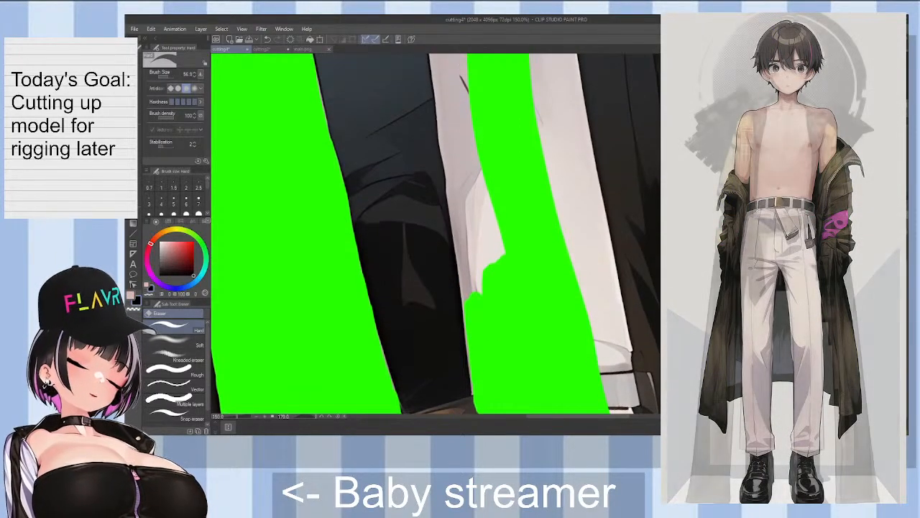
left_click_drag(462, 207, 457, 174)
mouse_move(460, 219)
left_mouse_down()
mouse_move(472, 300)
mouse_move(465, 266)
mouse_move(496, 282)
mouse_move(497, 212)
mouse_move(477, 166)
left_mouse_up()
mouse_move(473, 216)
left_mouse_down()
mouse_move(464, 156)
mouse_move(489, 108)
left_mouse_up()
left_click_drag(464, 161, 464, 100)
scroll(424, 84, "up", 5)
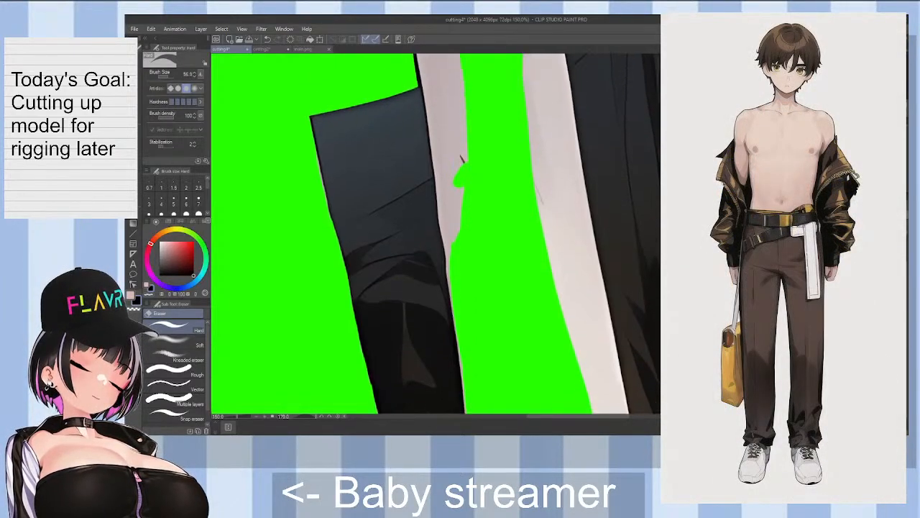
mouse_move(415, 77)
left_mouse_down()
mouse_move(424, 100)
mouse_move(416, 94)
mouse_move(413, 107)
mouse_move(429, 106)
mouse_move(434, 130)
mouse_move(433, 136)
left_mouse_up()
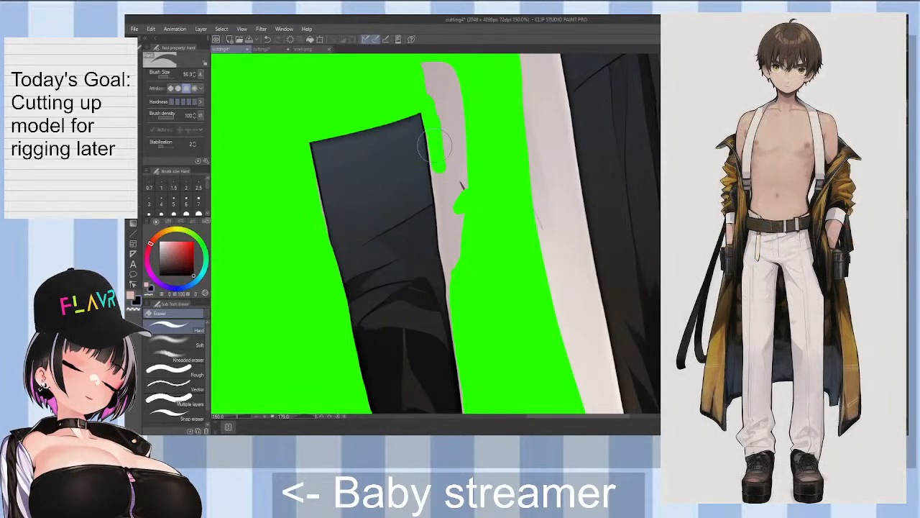
mouse_move(440, 167)
left_mouse_down()
mouse_move(446, 218)
mouse_move(437, 160)
mouse_move(444, 248)
left_mouse_up()
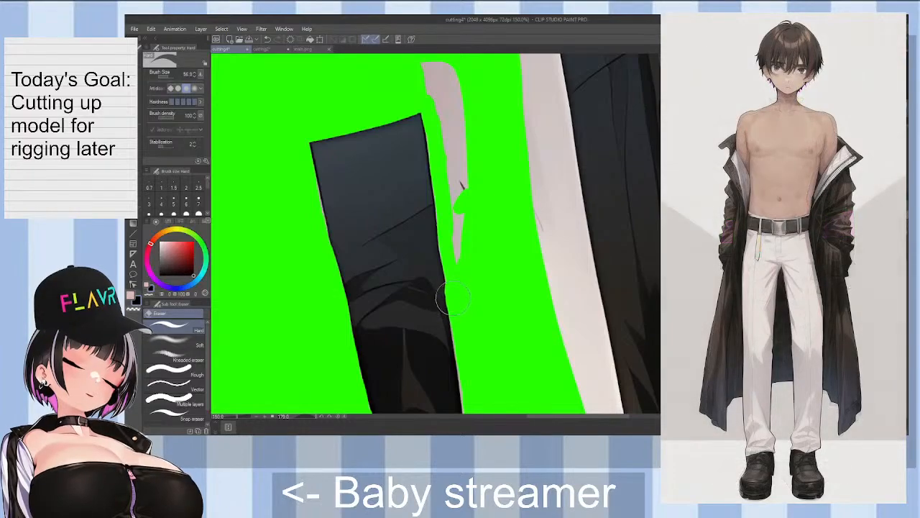
left_click_drag(455, 144, 453, 188)
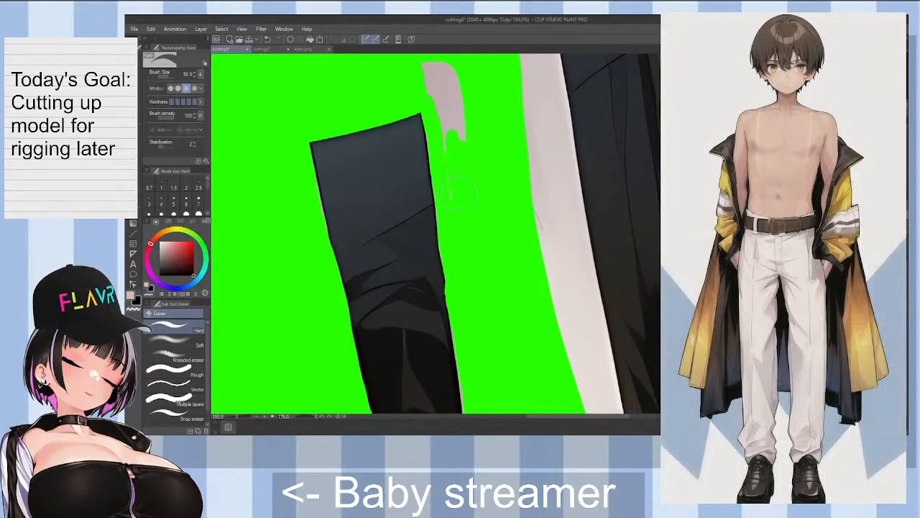
left_click_drag(448, 108, 438, 77)
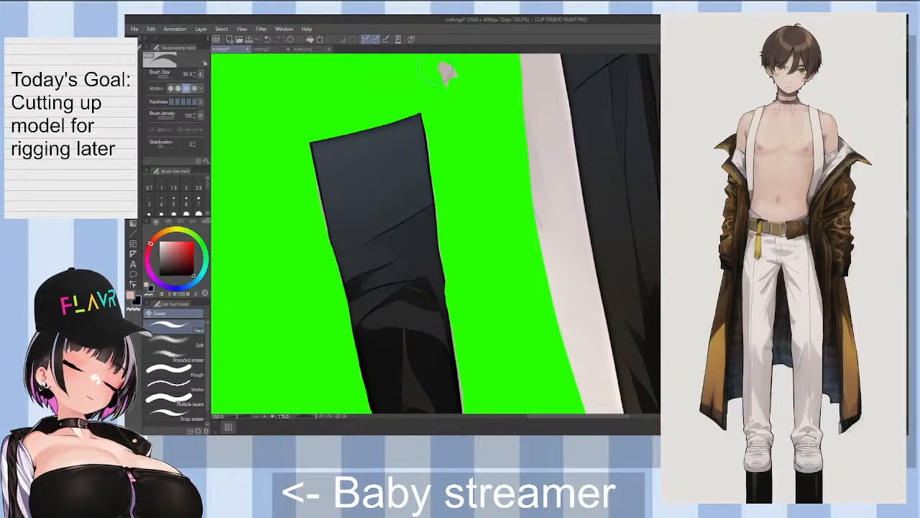
scroll(468, 80, "up", 5)
scroll(467, 80, "down", 5)
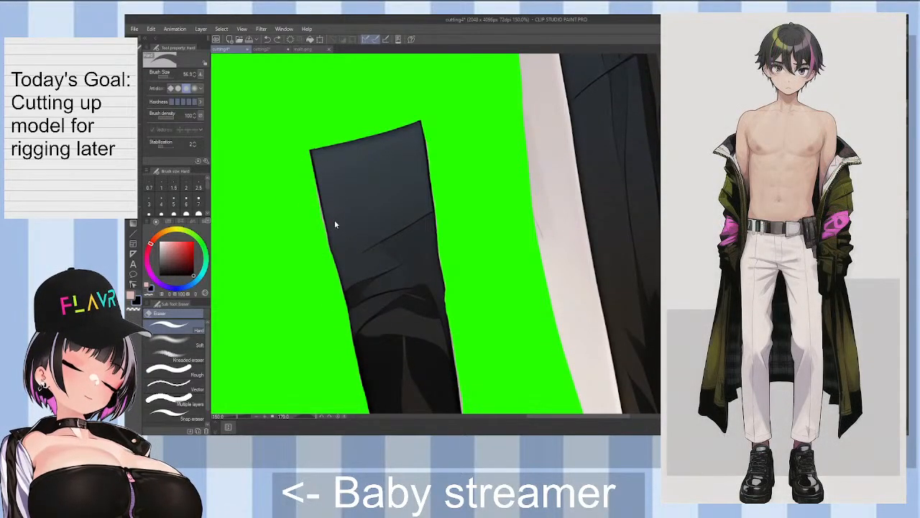
key("ctrl+z")
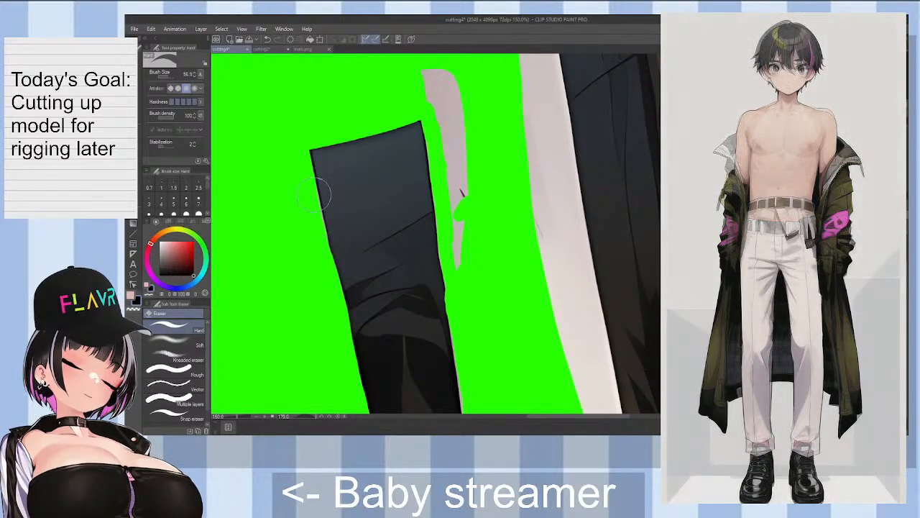
Step: Erase the detached white sliver beside the hem and trim the thin pale line along the coat piece's inner edge
mouse_move(455, 228)
left_mouse_down()
mouse_move(446, 151)
mouse_move(467, 198)
mouse_move(469, 191)
mouse_move(449, 104)
mouse_move(449, 155)
mouse_move(422, 74)
mouse_move(450, 115)
mouse_move(450, 83)
left_mouse_up()
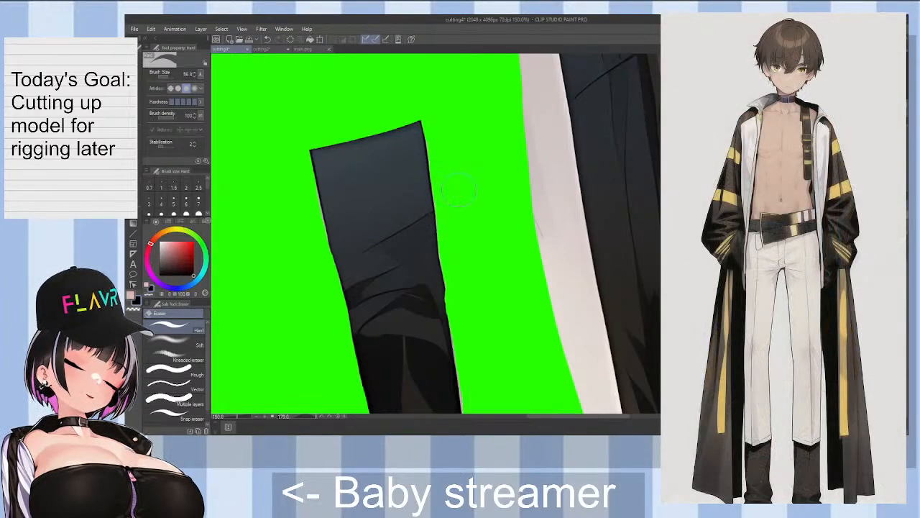
scroll(458, 188, "down", 3)
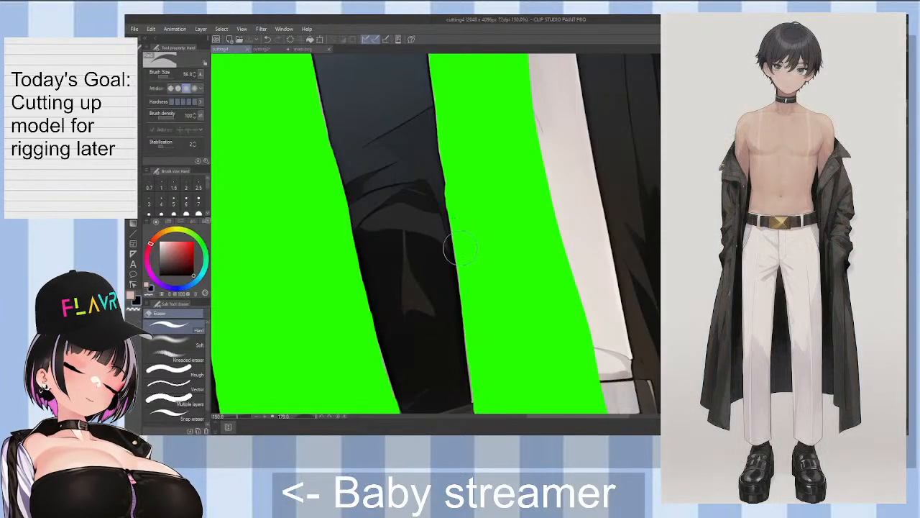
left_click_drag(468, 260, 474, 302)
left_click_drag(474, 338, 475, 353)
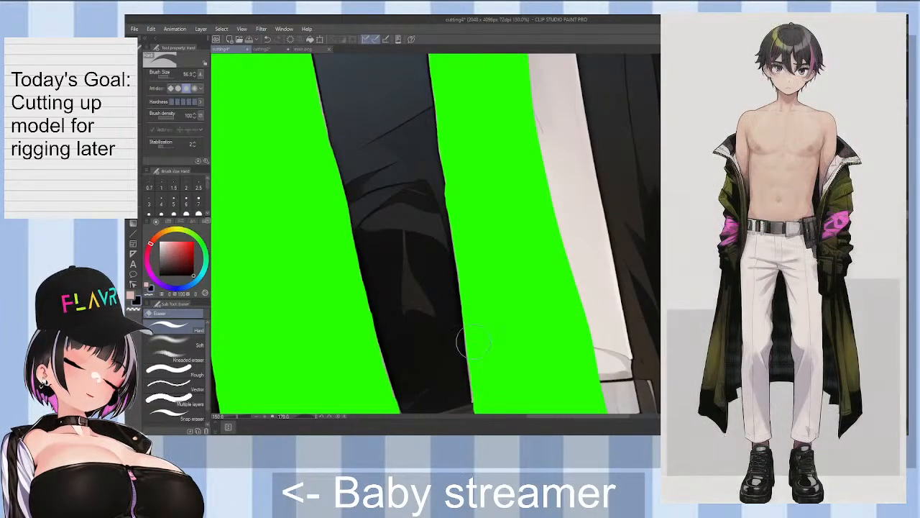
Step: Erase the strap across the central coat piece, leaving a clean gap between its two dark sections
scroll(432, 234, "down", 3)
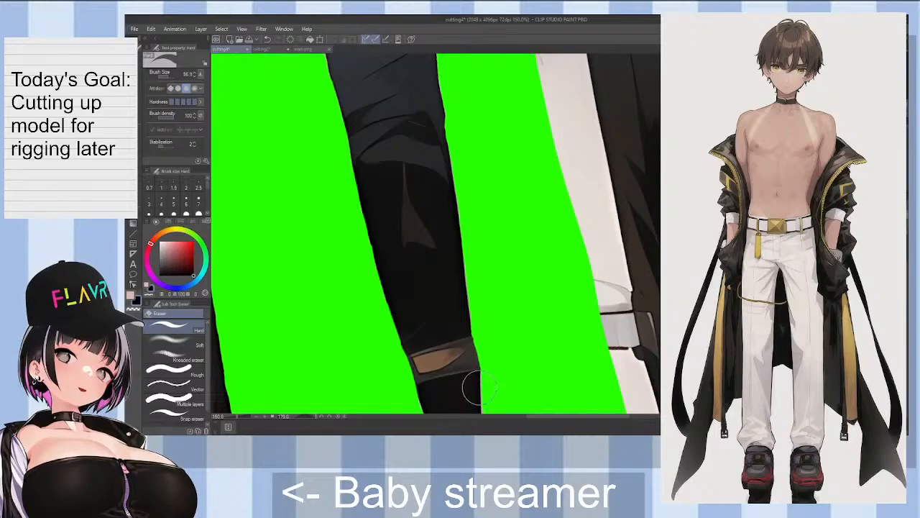
mouse_move(475, 345)
left_mouse_down()
mouse_move(456, 372)
mouse_move(458, 356)
mouse_move(481, 352)
mouse_move(470, 348)
mouse_move(427, 371)
left_mouse_up()
key("minus")
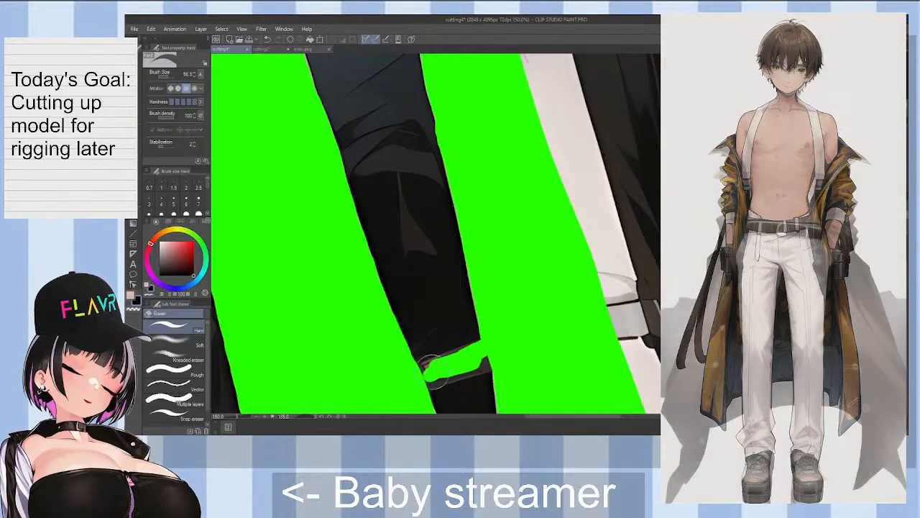
key("minus")
key("minus")
key("minus")
key("minus")
key("minus")
key("minus")
key("minus")
key("minus")
key("minus")
key("minus")
key("minus")
key("minus")
key("minus")
left_click_drag(600, 333, 596, 371)
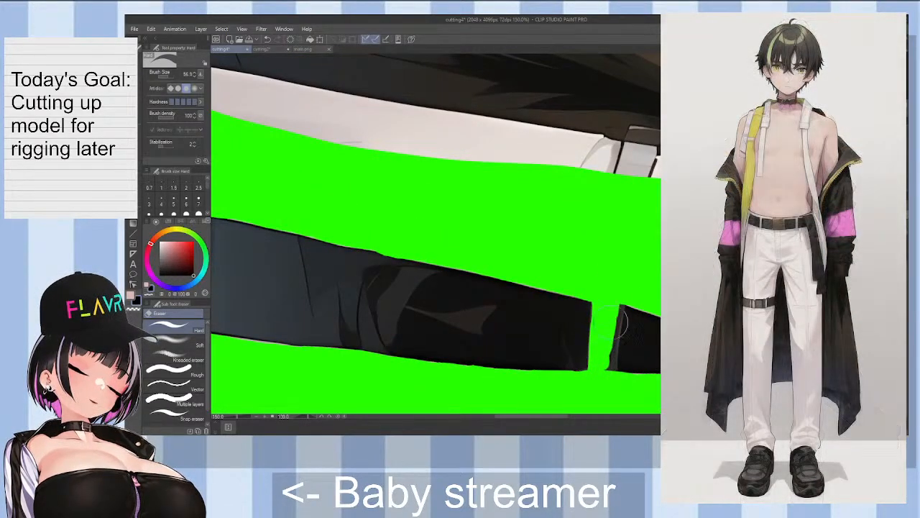
left_click_drag(604, 375, 602, 348)
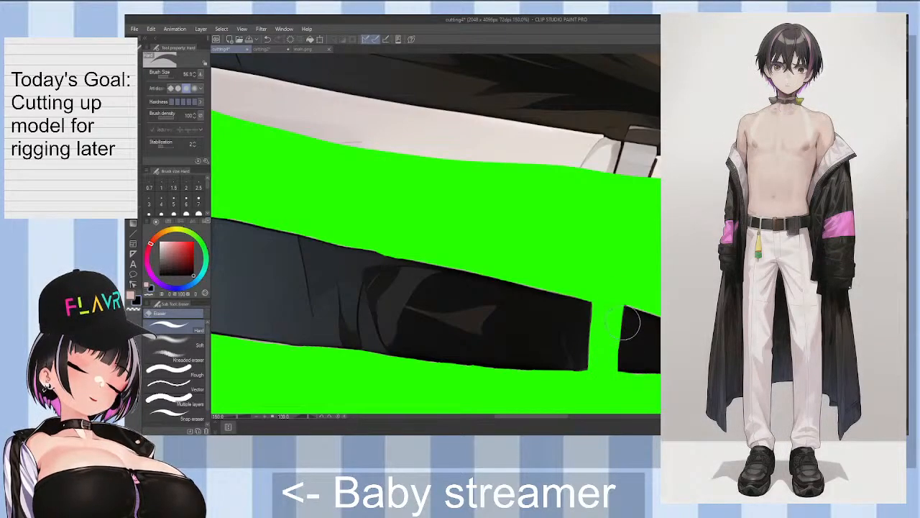
key("asciicircum")
key("asciicircum")
key("asciicircum")
key("asciicircum")
key("minus")
key("minus")
key("minus")
key("minus")
key("minus")
key("minus")
key("minus")
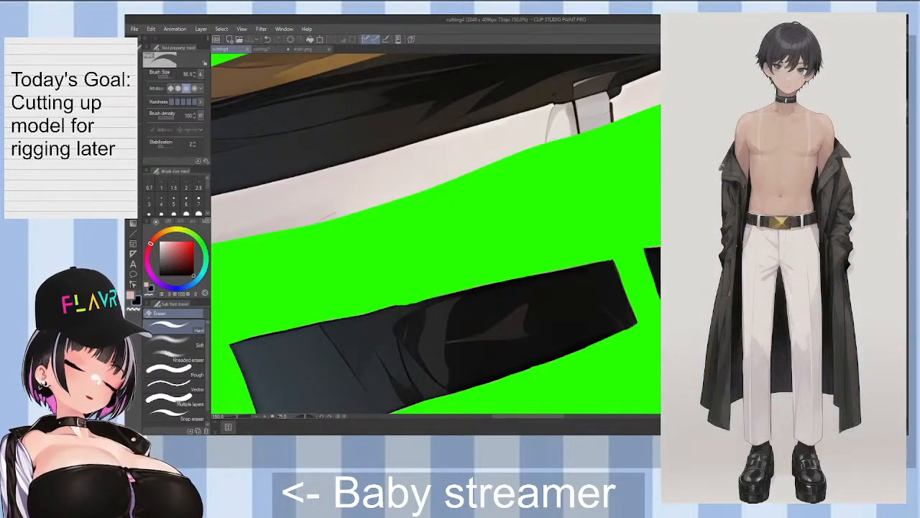
Step: Erase a narrow channel through the strap and white trouser along the inner edge of the brown-lined coat piece, from below the strap upwards
left_click_drag(556, 417, 569, 417)
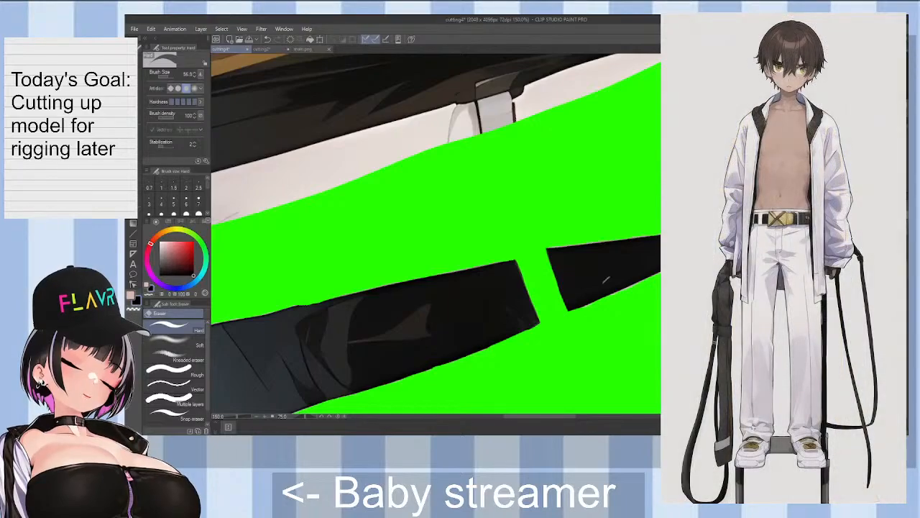
key("^")
key("^")
key("^")
key("^")
key("^")
key("^")
key("^")
key("^")
key("^")
key("^")
key("^")
key("^")
key("^")
key("^")
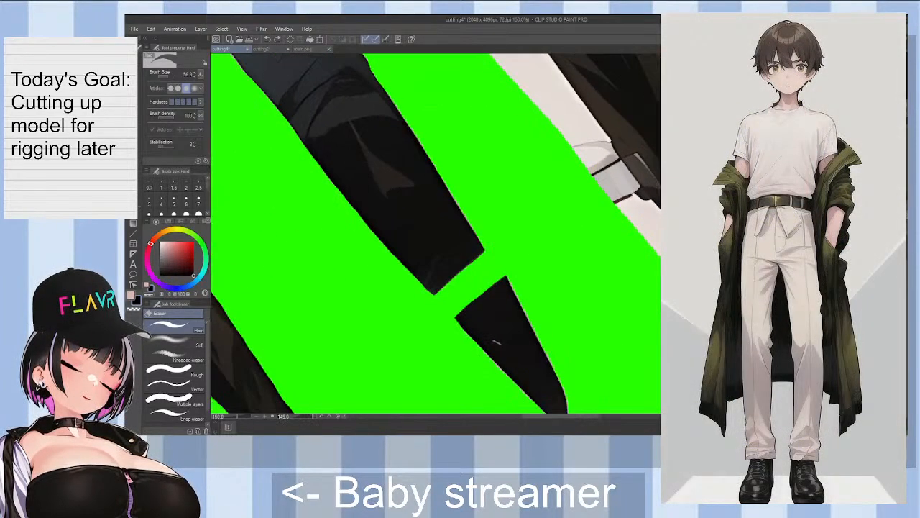
key("minus")
key("minus")
key("minus")
key("minus")
key("minus")
key("minus")
key("minus")
key("minus")
key("minus")
key("minus")
key("minus")
key("minus")
key("minus")
key("minus")
key("minus")
key("minus")
key("minus")
key("minus")
key("minus")
key("minus")
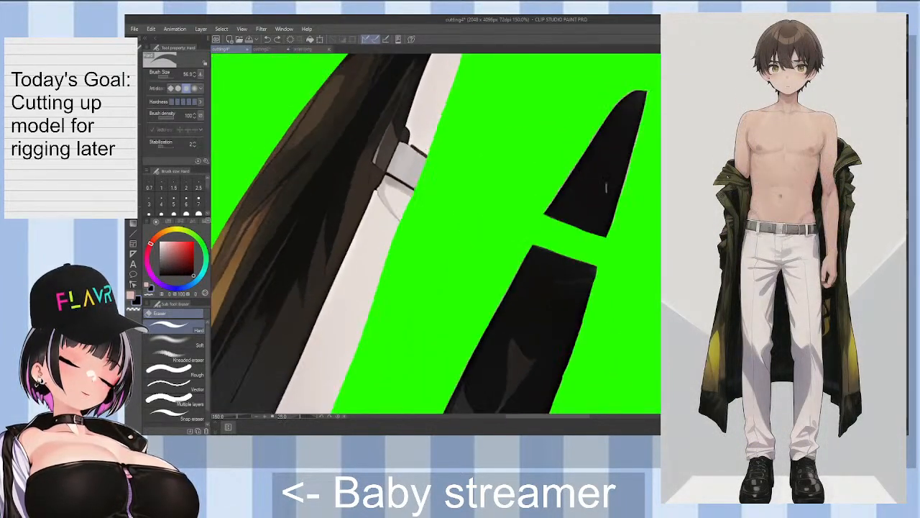
key("minus")
key("minus")
key("minus")
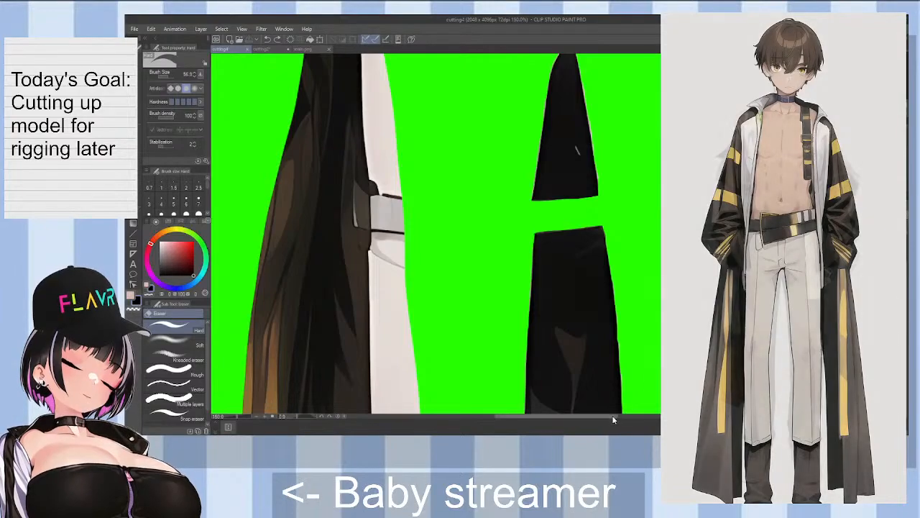
left_click_drag(599, 415, 574, 422)
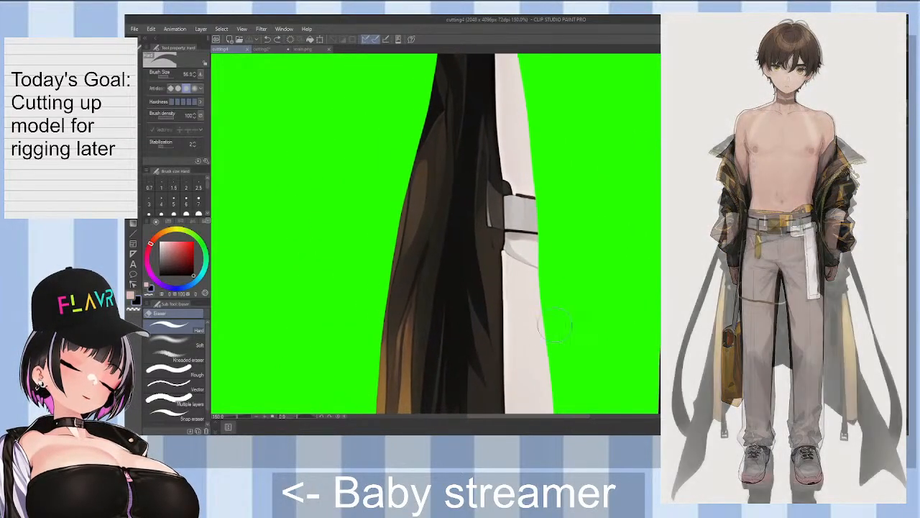
left_click(511, 215)
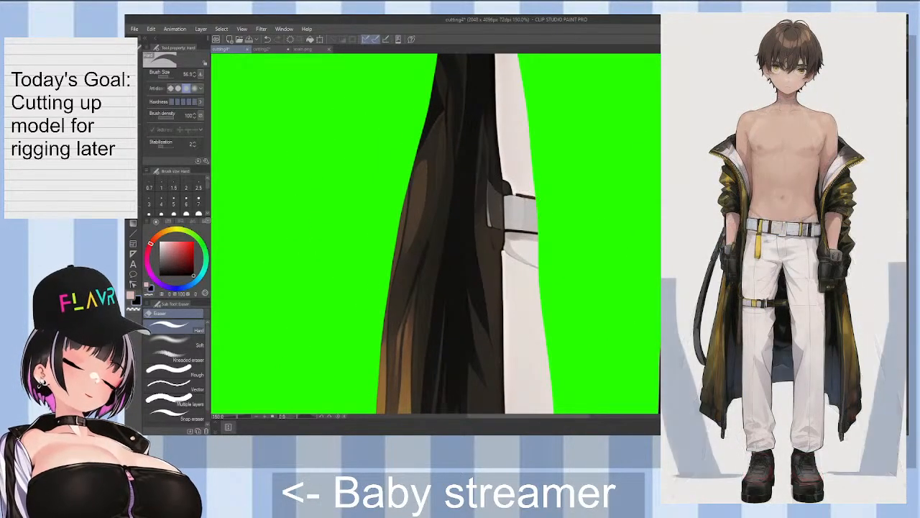
mouse_move(511, 202)
left_mouse_down()
mouse_move(512, 225)
mouse_move(511, 199)
mouse_move(510, 281)
left_mouse_up()
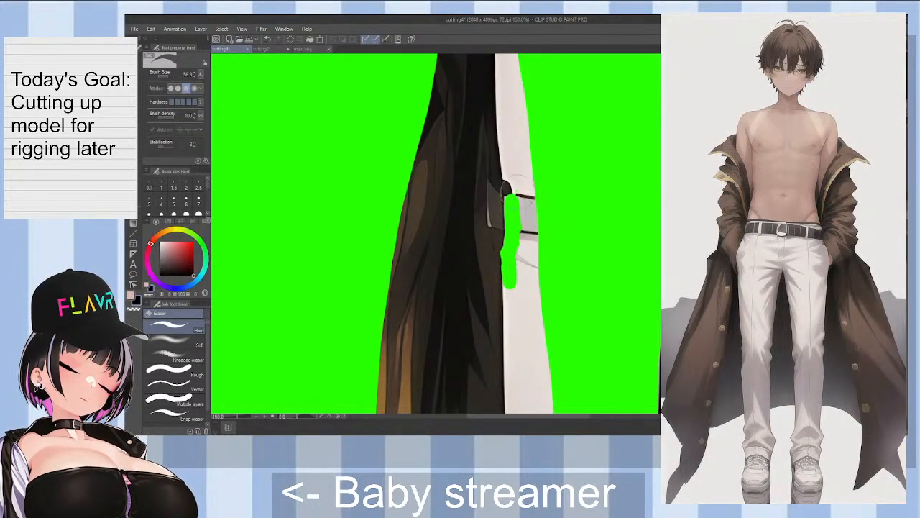
left_click_drag(509, 192, 507, 155)
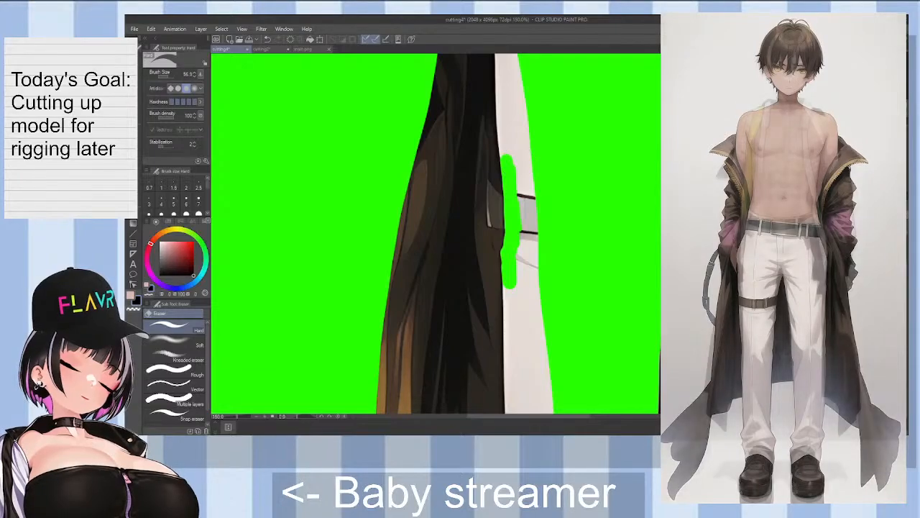
scroll(518, 233, "up", 1)
left_click_drag(509, 260, 501, 209)
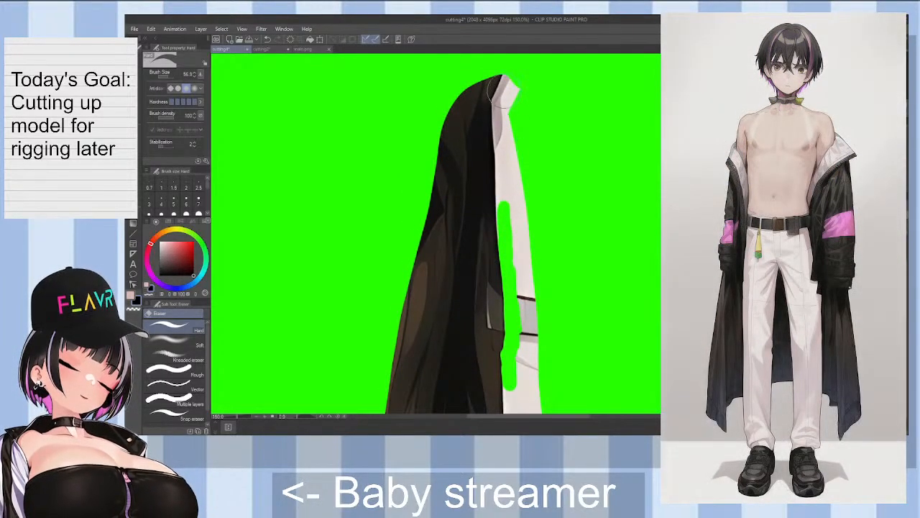
Step: Erase the white trouser and strap beside the brown-lined coat piece, from its pointed tip to just below the strap
left_click_drag(504, 93, 508, 77)
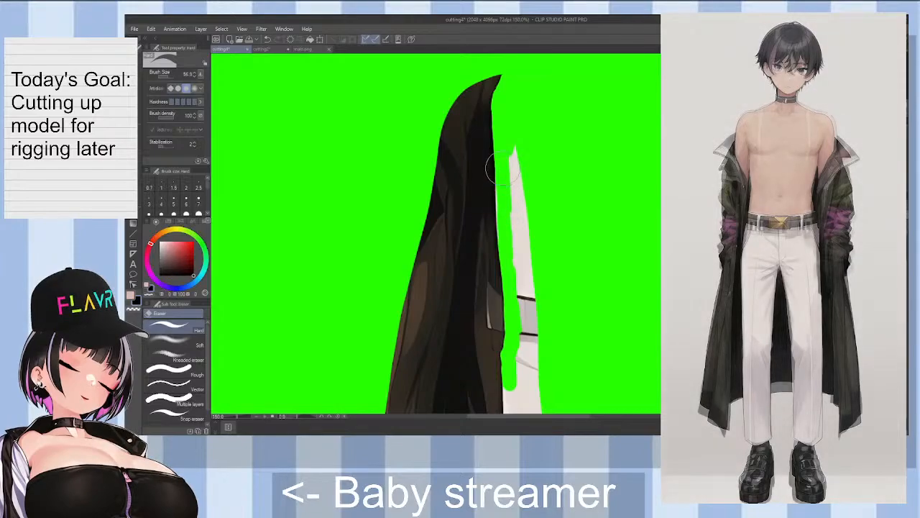
mouse_move(503, 223)
left_mouse_down()
mouse_move(513, 156)
mouse_move(531, 242)
mouse_move(527, 192)
mouse_move(529, 280)
mouse_move(513, 259)
left_mouse_up()
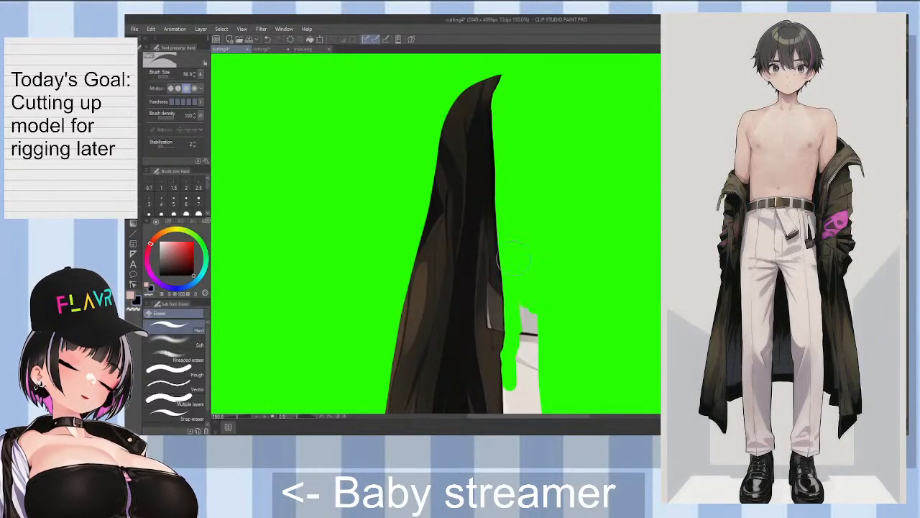
left_click_drag(530, 327, 529, 344)
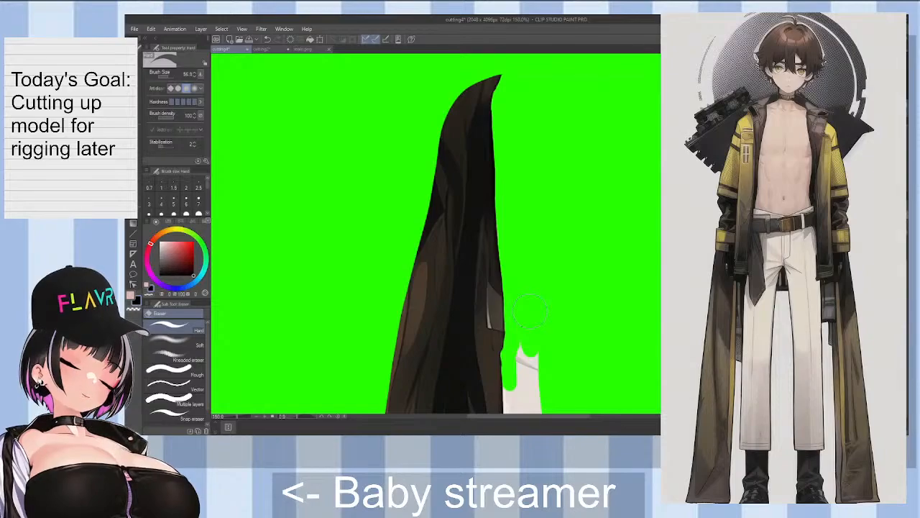
scroll(435, 234, "down", 5)
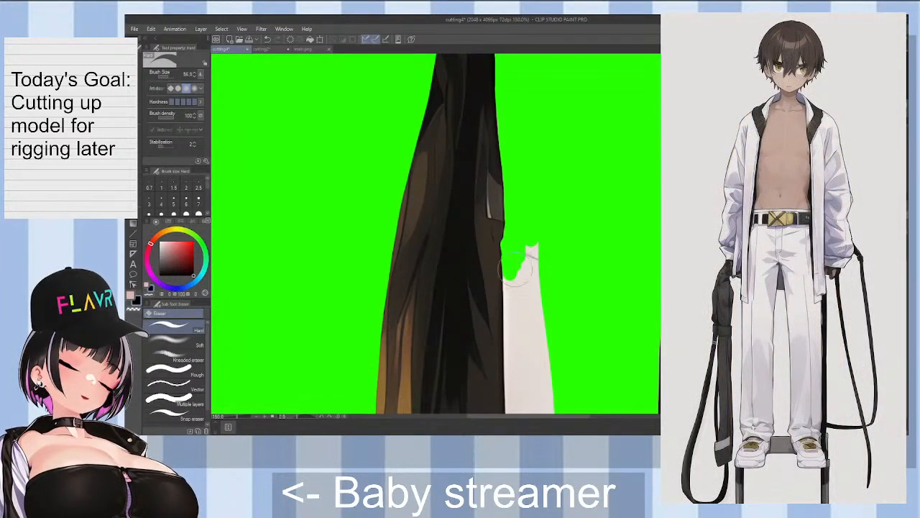
mouse_move(518, 262)
left_mouse_down()
mouse_move(540, 236)
mouse_move(538, 294)
left_mouse_up()
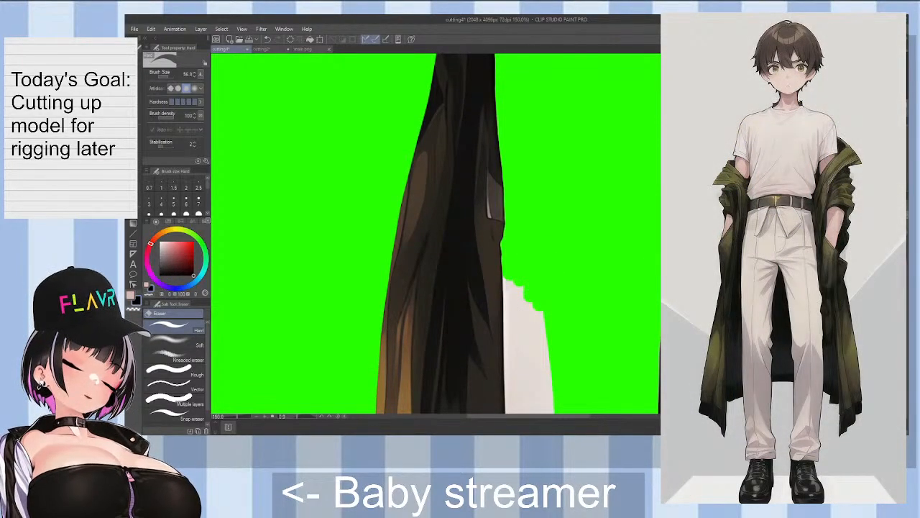
Step: Erase the white trouser area along the brown-lined coat piece from below the strap down towards the lower leg
scroll(436, 234, "down", 5)
mouse_move(515, 153)
left_mouse_down()
mouse_move(514, 264)
mouse_move(532, 166)
mouse_move(546, 327)
left_mouse_up()
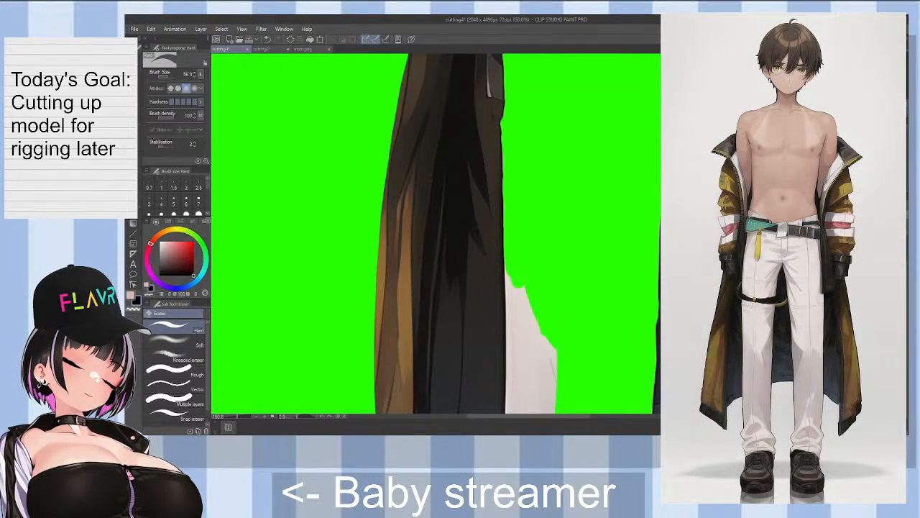
scroll(436, 233, "down", 3)
mouse_move(519, 181)
left_mouse_down()
mouse_move(518, 208)
mouse_move(519, 185)
mouse_move(510, 207)
mouse_move(508, 179)
mouse_move(516, 247)
left_mouse_up()
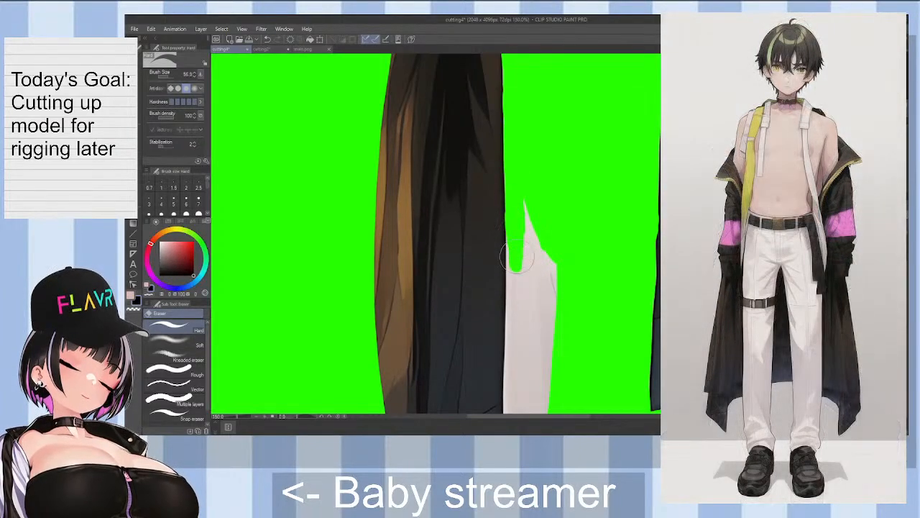
mouse_move(511, 267)
left_mouse_down()
mouse_move(506, 252)
mouse_move(536, 259)
mouse_move(564, 305)
left_mouse_up()
left_click_drag(525, 255, 519, 273)
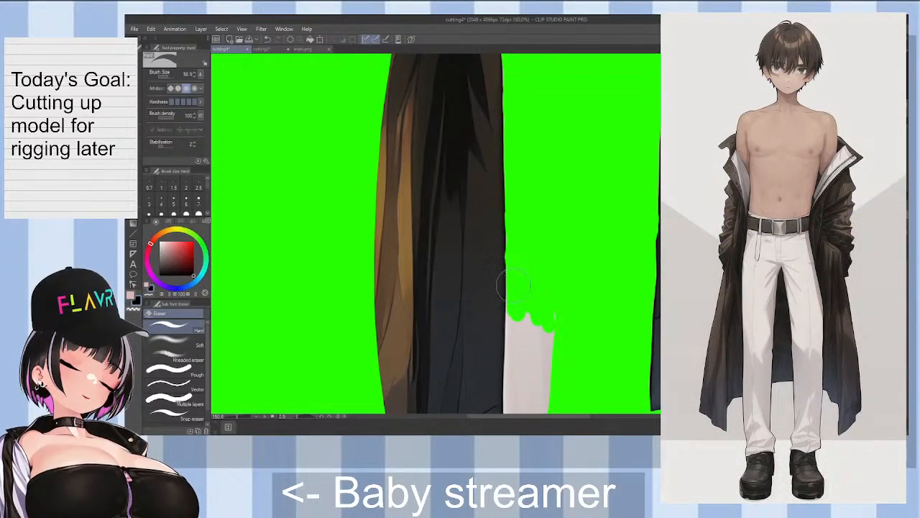
mouse_move(531, 323)
left_mouse_down()
mouse_move(538, 293)
mouse_move(541, 378)
left_mouse_up()
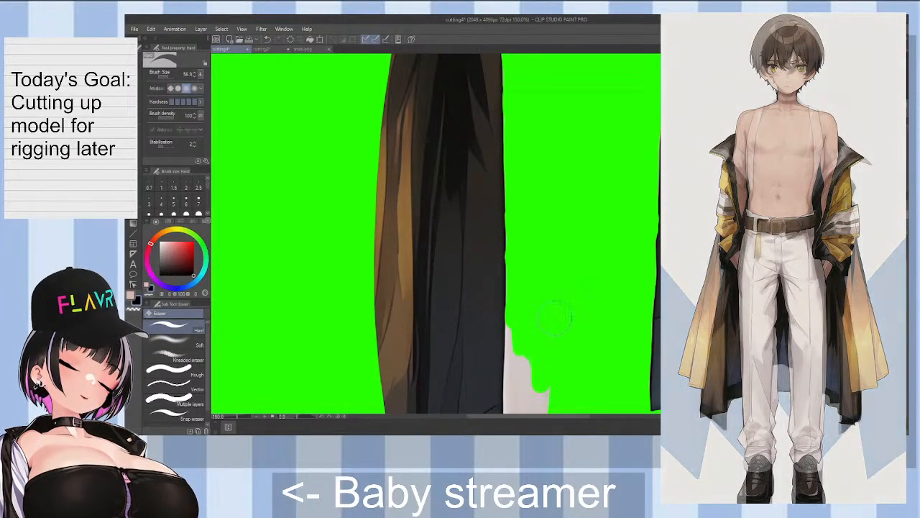
Step: Erase the last white trouser area down to the coat piece's hem corner, including the detached sliver
scroll(539, 302, "down", 3)
left_click_drag(525, 183, 516, 208)
mouse_move(507, 176)
left_mouse_down()
mouse_move(510, 269)
mouse_move(514, 248)
left_mouse_up()
left_click_drag(511, 281, 507, 237)
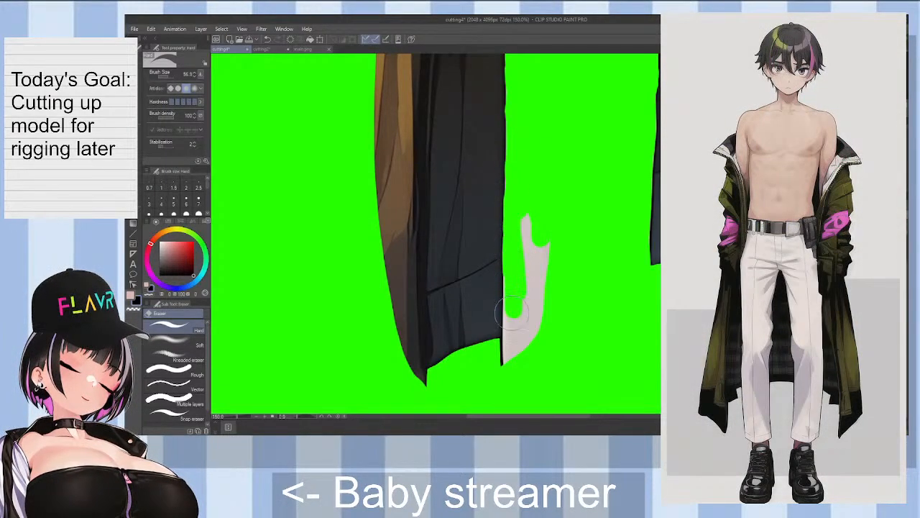
left_click_drag(511, 316, 514, 346)
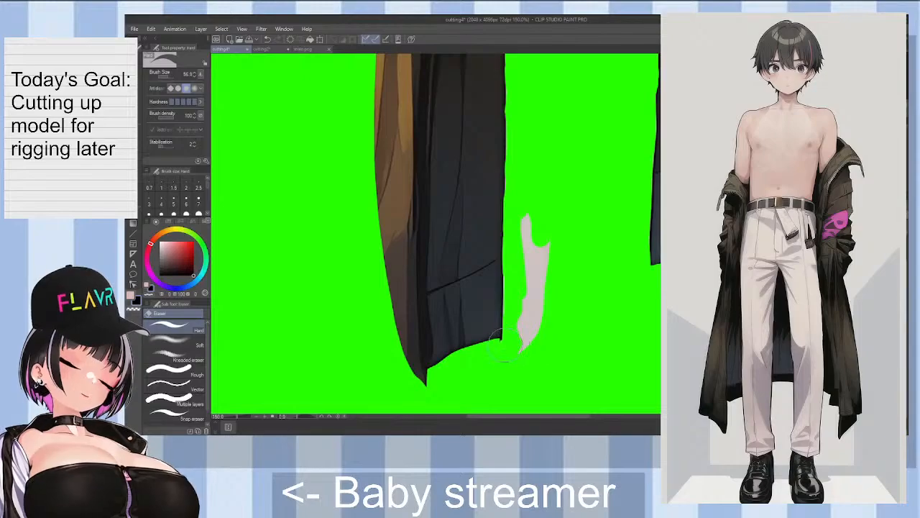
mouse_move(525, 213)
left_mouse_down()
mouse_move(536, 269)
mouse_move(558, 302)
mouse_move(540, 240)
mouse_move(526, 350)
left_mouse_up()
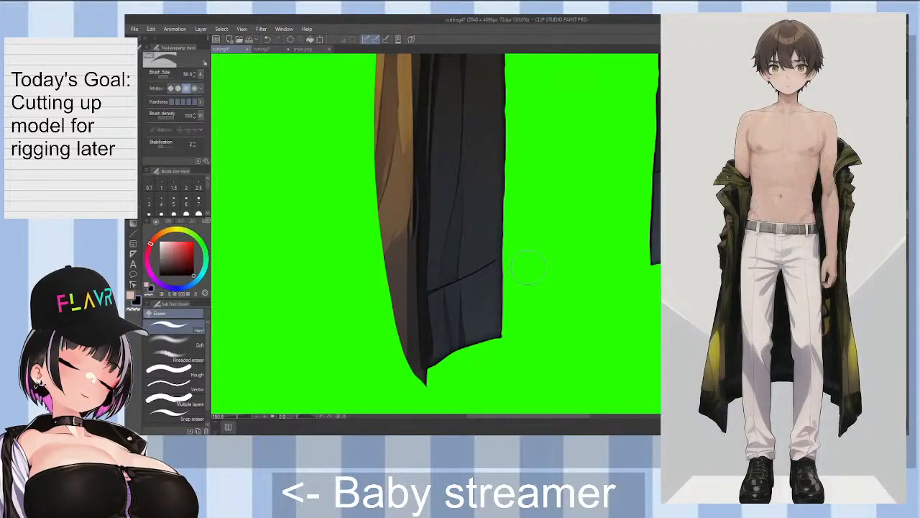
Step: Erase the pointed end of the brown lining beside the dark coat panel at the hem, following the panel's dark edge
scroll(517, 179, "down", 3)
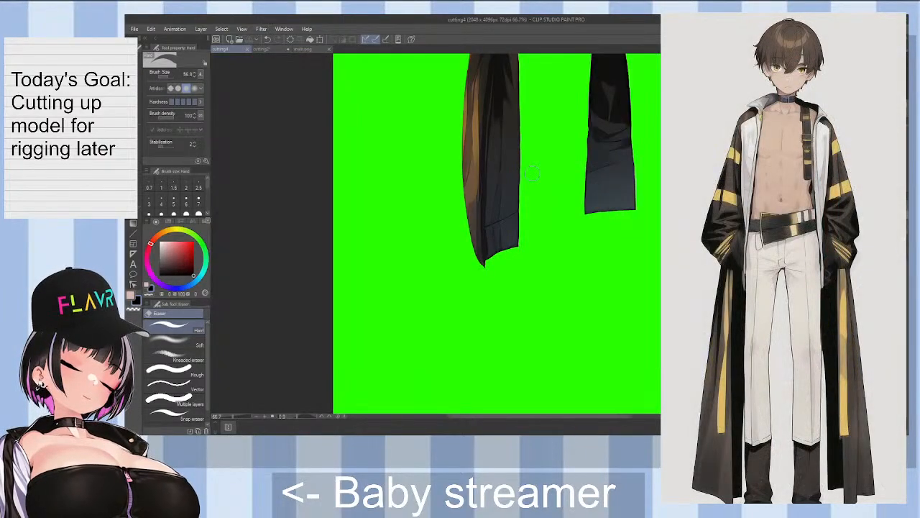
left_click_drag(532, 173, 532, 301)
key("minus")
key("minus")
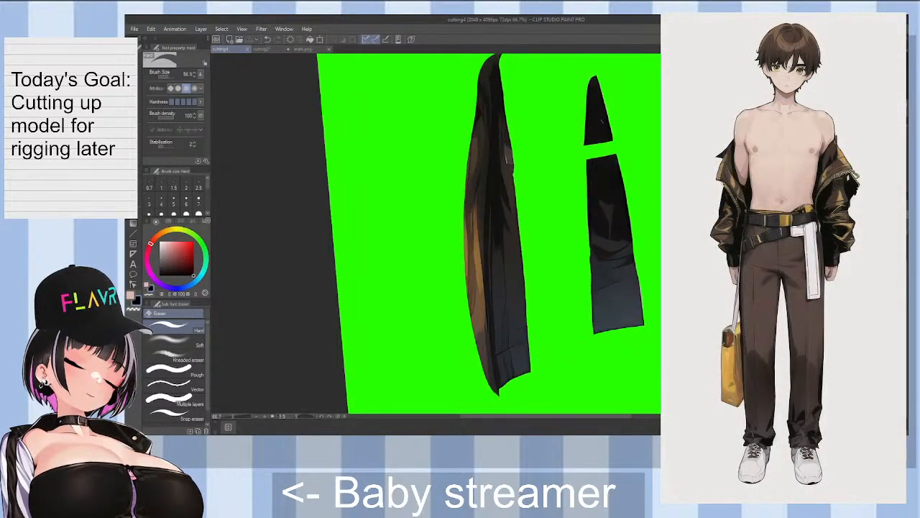
key("minus")
key("minus")
key("minus")
key("minus")
key("minus")
key("minus")
key("minus")
key("minus")
key("minus")
key("minus")
key("minus")
key("minus")
key("minus")
key("minus")
key("minus")
key("minus")
key("minus")
key("minus")
key("minus")
key("minus")
scroll(632, 104, "up", 2)
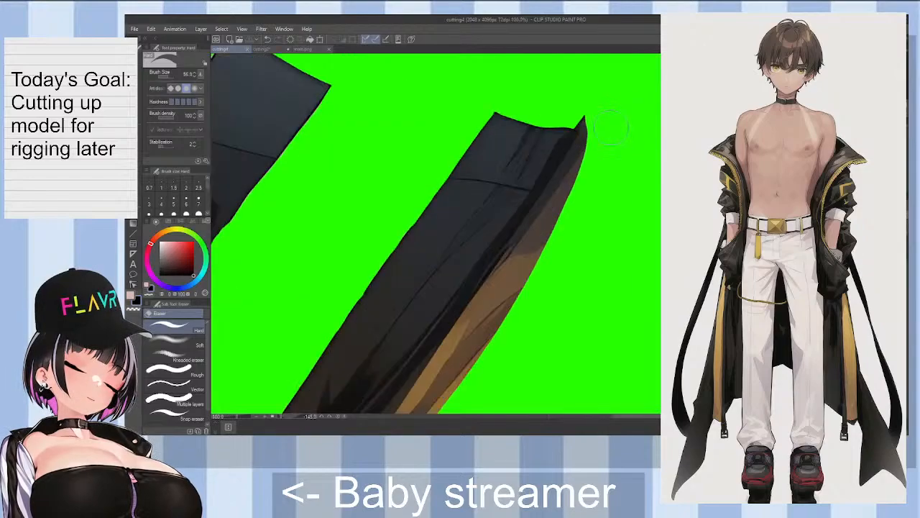
key("minus")
key("minus")
key("minus")
left_click_drag(548, 94, 546, 177)
left_click_drag(557, 130, 540, 214)
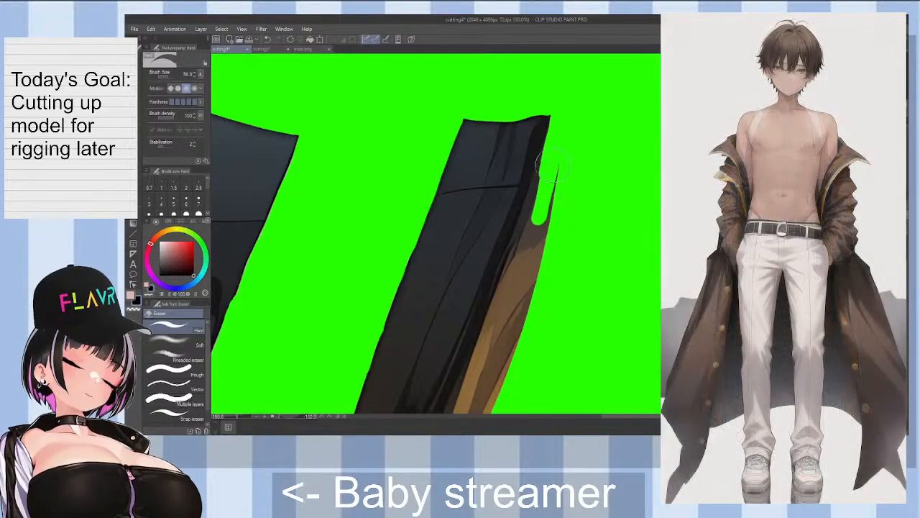
left_click_drag(543, 172, 538, 217)
key("minus")
key("minus")
key("minus")
key("minus")
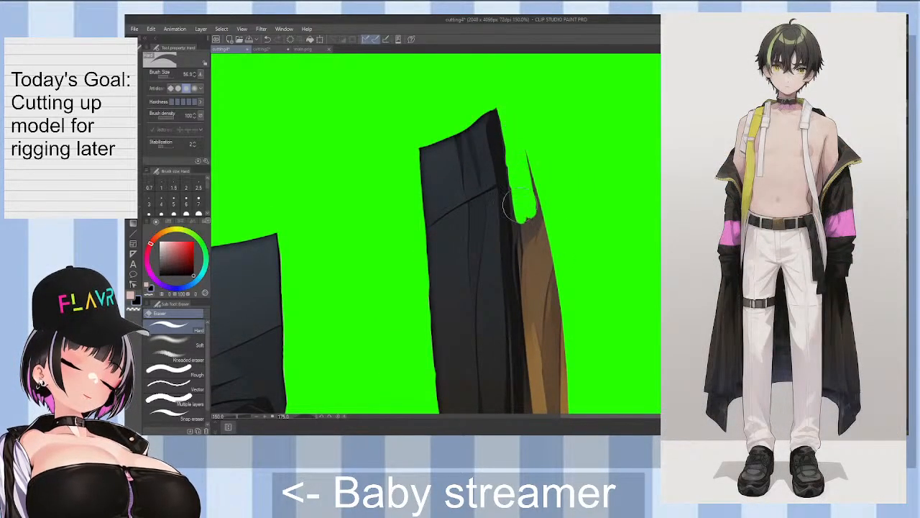
mouse_move(519, 205)
left_mouse_down()
mouse_move(536, 161)
mouse_move(543, 248)
mouse_move(523, 203)
left_mouse_up()
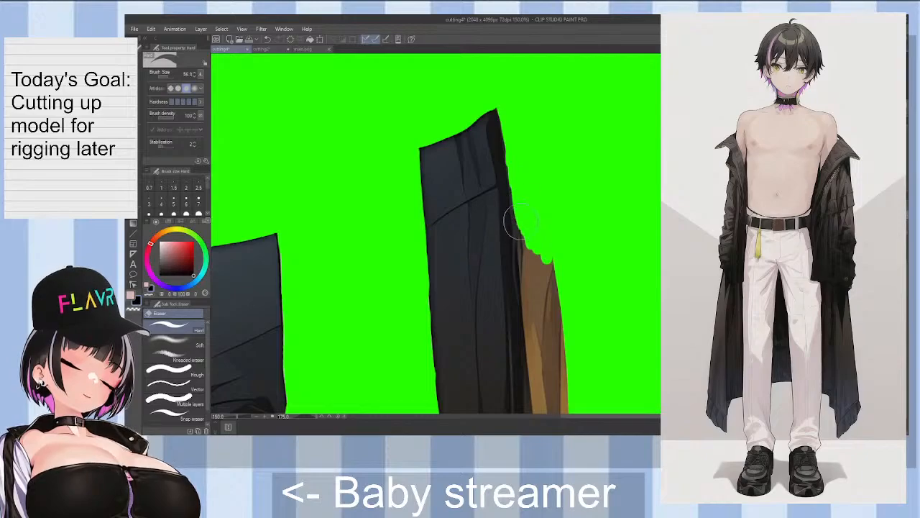
Step: Erase the orange-brown lining along the dark coat panel's outer edge, from near the hem to the middle of the piece
mouse_move(516, 215)
left_mouse_down()
mouse_move(523, 263)
mouse_move(533, 265)
mouse_move(518, 156)
mouse_move(529, 206)
mouse_move(536, 136)
mouse_move(561, 225)
mouse_move(550, 164)
mouse_move(544, 198)
mouse_move(564, 259)
mouse_move(552, 210)
mouse_move(547, 252)
mouse_move(532, 192)
mouse_move(533, 233)
mouse_move(526, 188)
mouse_move(541, 296)
mouse_move(533, 246)
mouse_move(536, 279)
mouse_move(549, 303)
mouse_move(558, 264)
mouse_move(573, 282)
mouse_move(567, 351)
left_mouse_up()
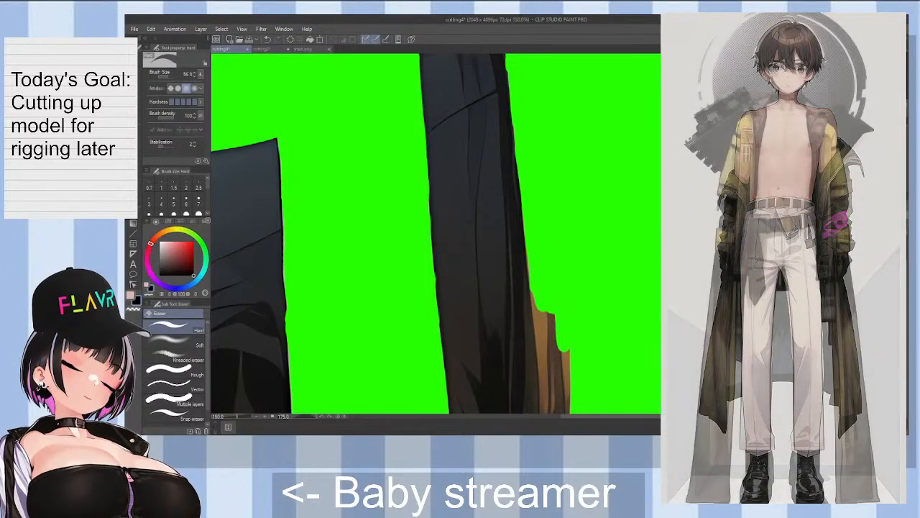
scroll(540, 117, "down", 5)
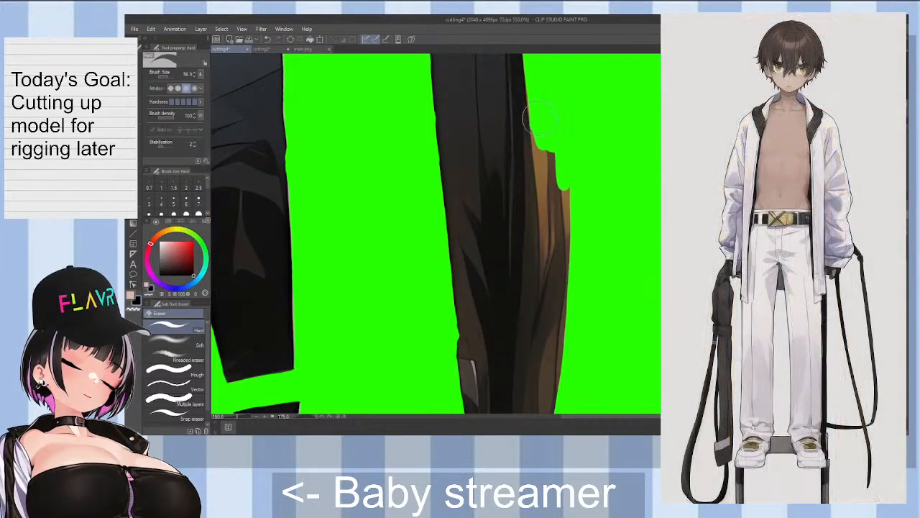
mouse_move(535, 141)
left_mouse_down()
mouse_move(545, 188)
mouse_move(536, 140)
mouse_move(550, 154)
mouse_move(573, 224)
left_mouse_up()
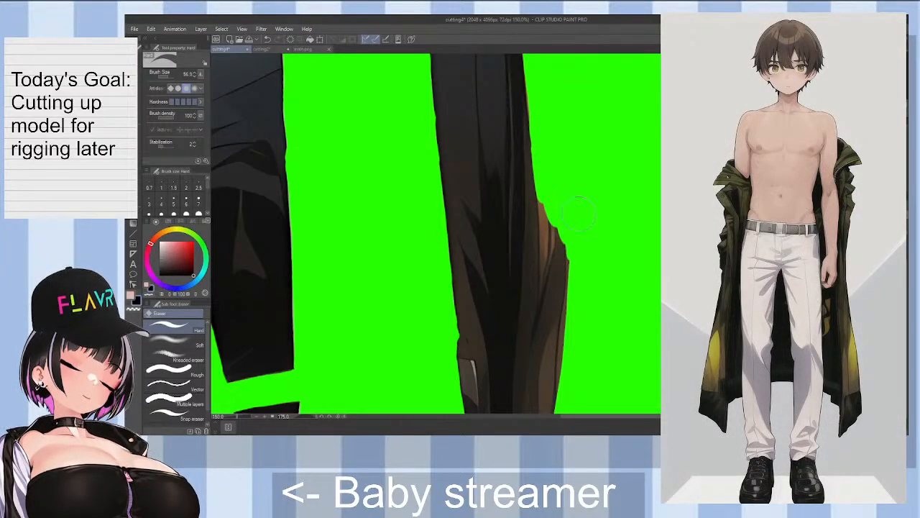
Step: Erase a strip of brown lining along the dark coat panel's outer edge at mid-length, separating the orange-brown fold from the panel
scroll(579, 212, "down", 4)
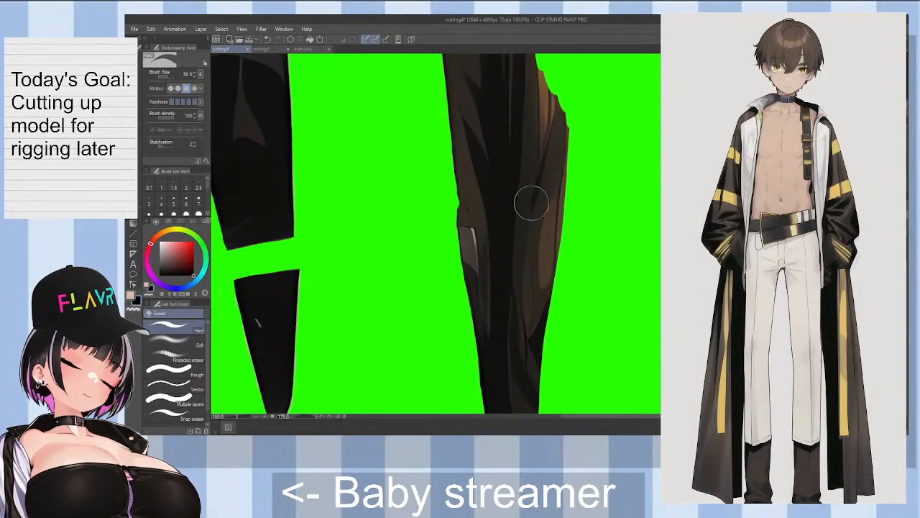
mouse_move(531, 203)
left_mouse_down()
mouse_move(528, 181)
mouse_move(520, 199)
mouse_move(539, 115)
left_mouse_up()
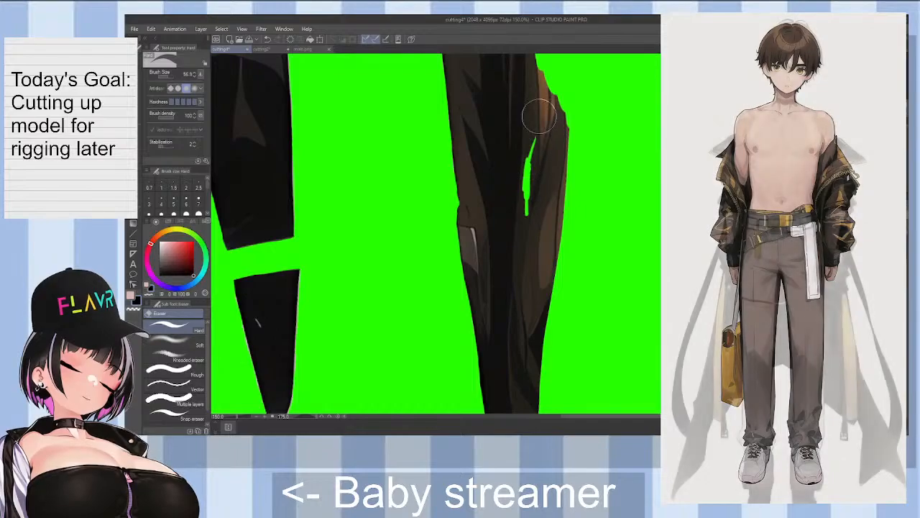
scroll(533, 187, "up", 2)
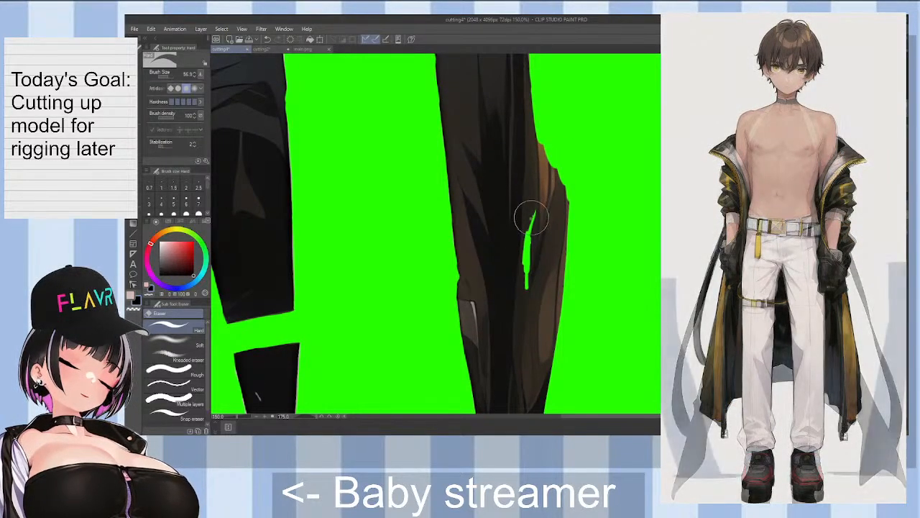
left_click_drag(530, 219, 528, 140)
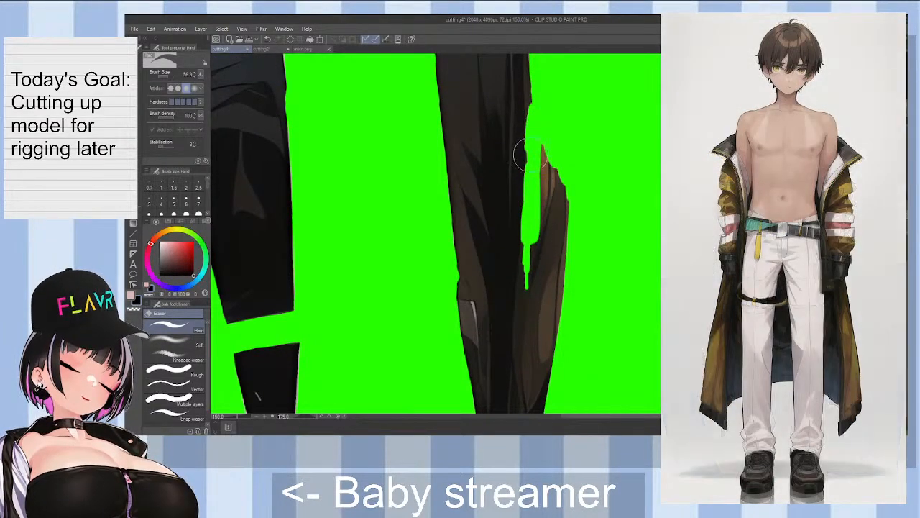
scroll(436, 234, "up", 1)
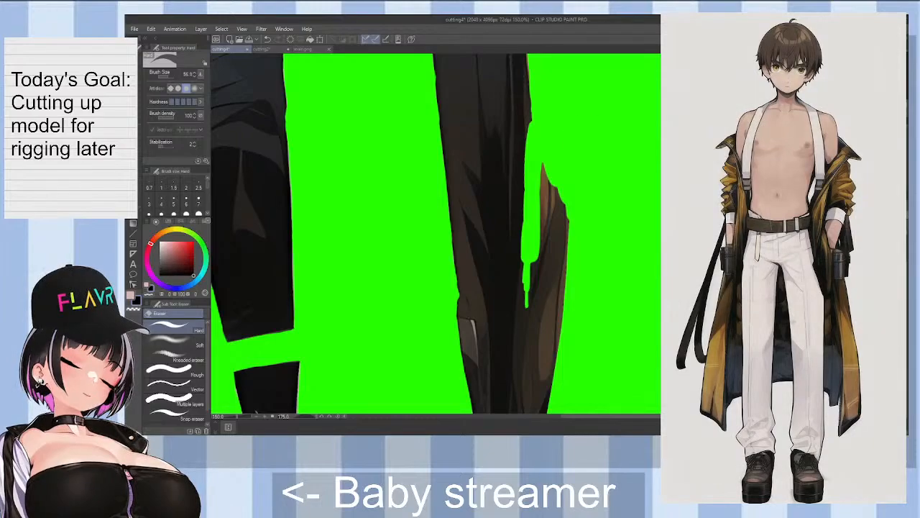
scroll(532, 240, "up", 3)
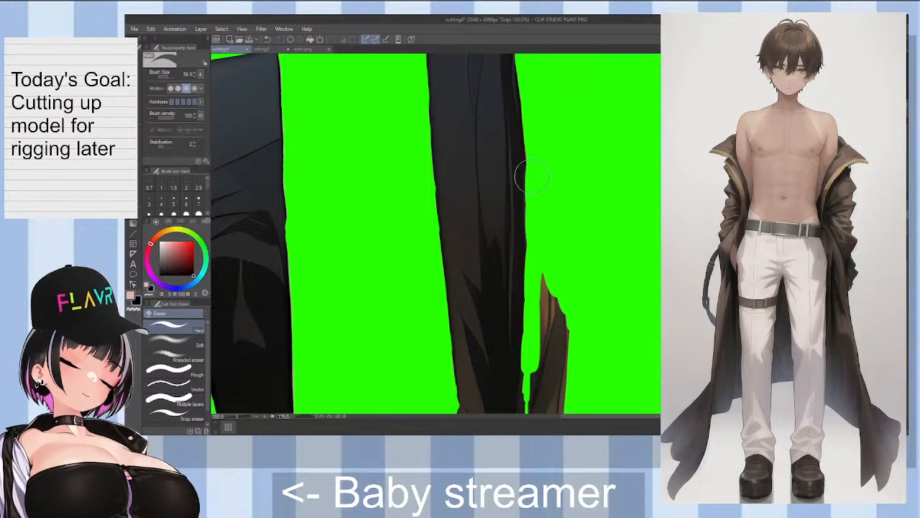
Step: Erase the pointed remnants of brown lining left beside the dark coat panel's middle section
left_click_drag(545, 279, 558, 337)
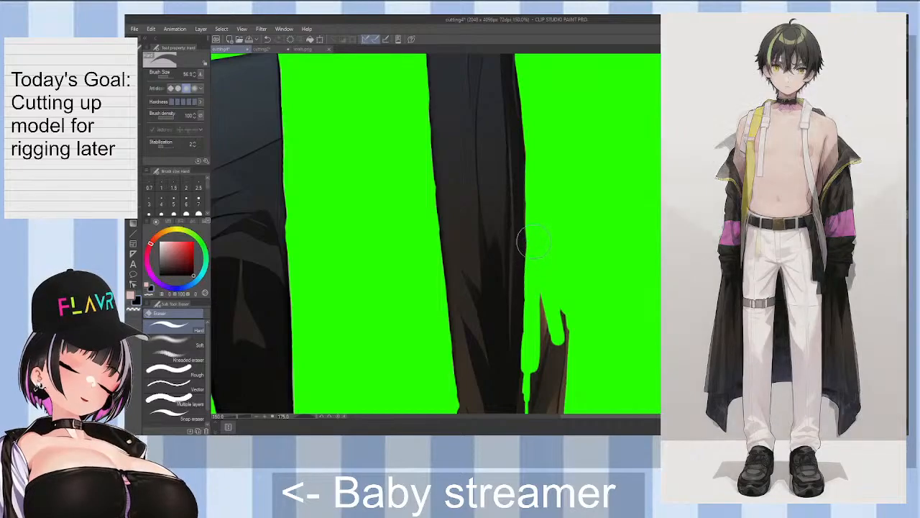
mouse_move(532, 243)
left_mouse_down()
mouse_move(550, 355)
mouse_move(565, 287)
left_mouse_up()
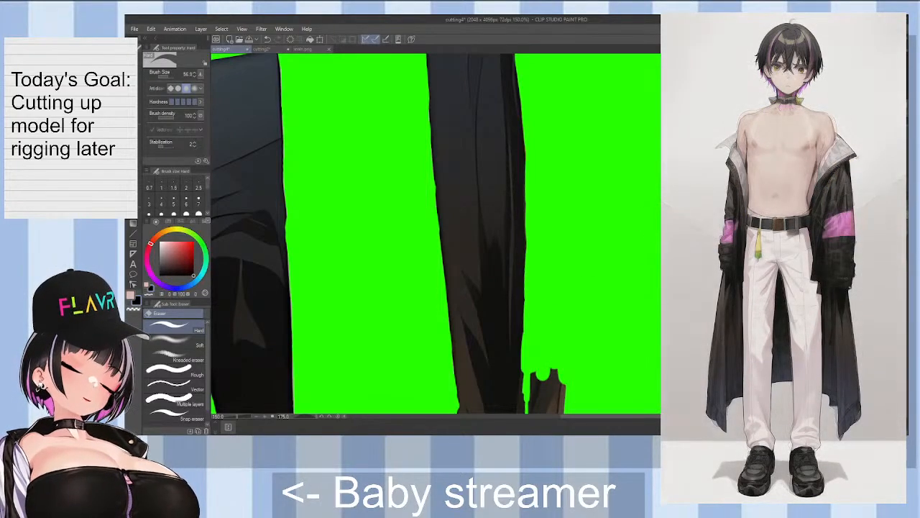
scroll(610, 281, "down", 5)
mouse_move(538, 256)
left_mouse_down()
mouse_move(535, 218)
mouse_move(525, 283)
mouse_move(550, 255)
mouse_move(529, 245)
left_mouse_up()
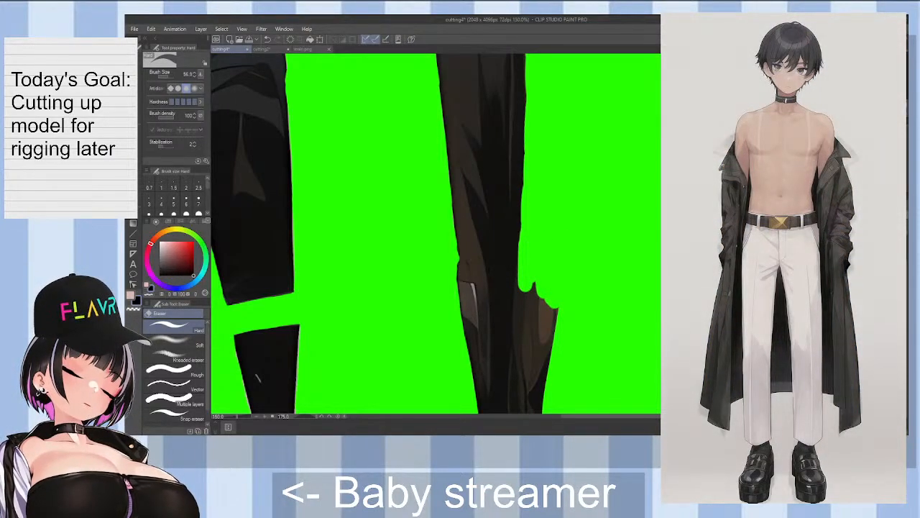
Step: Erase the remaining brown lining down the dark coat panel's lower edge and trim off the curved hem tip
scroll(431, 233, "down", 3)
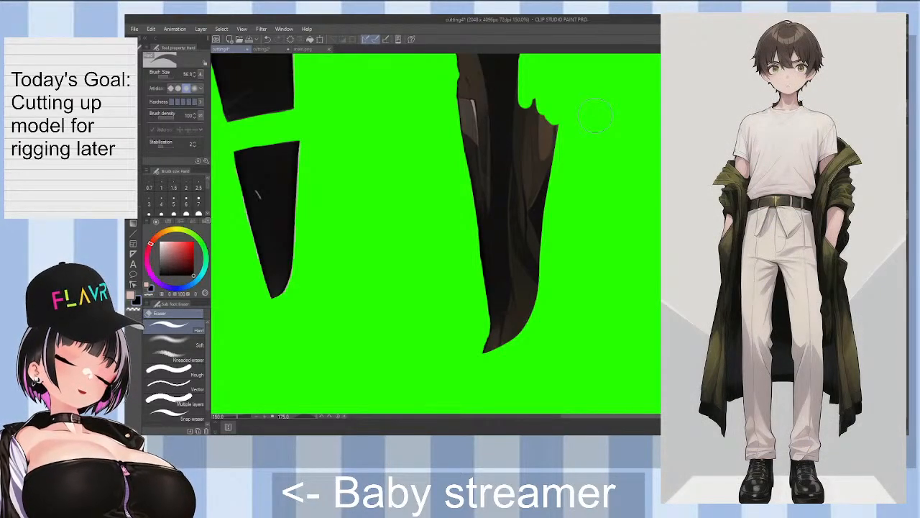
mouse_move(595, 115)
left_mouse_down()
mouse_move(532, 98)
mouse_move(532, 135)
mouse_move(552, 115)
mouse_move(557, 170)
mouse_move(530, 99)
mouse_move(529, 125)
mouse_move(528, 92)
mouse_move(533, 228)
left_mouse_up()
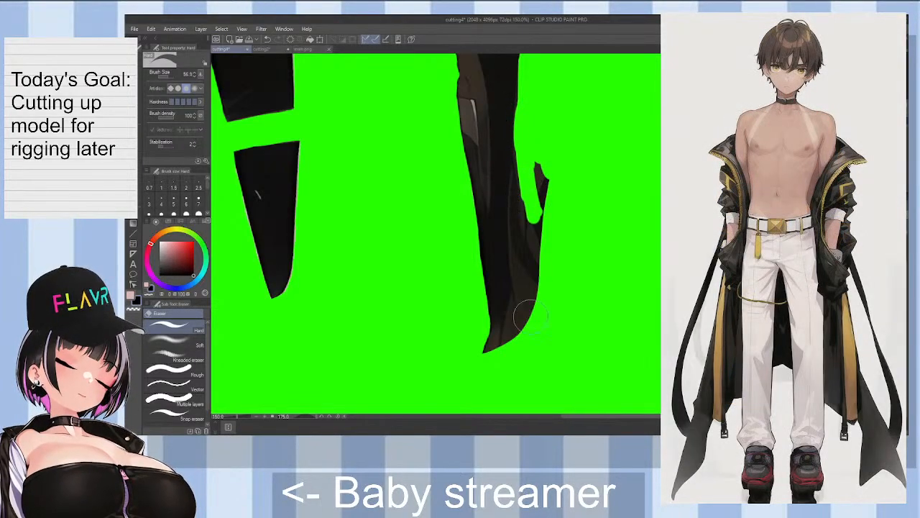
mouse_move(530, 316)
left_mouse_down()
mouse_move(516, 257)
mouse_move(511, 151)
left_mouse_up()
mouse_move(533, 216)
left_mouse_down()
mouse_move(533, 253)
mouse_move(544, 196)
left_mouse_up()
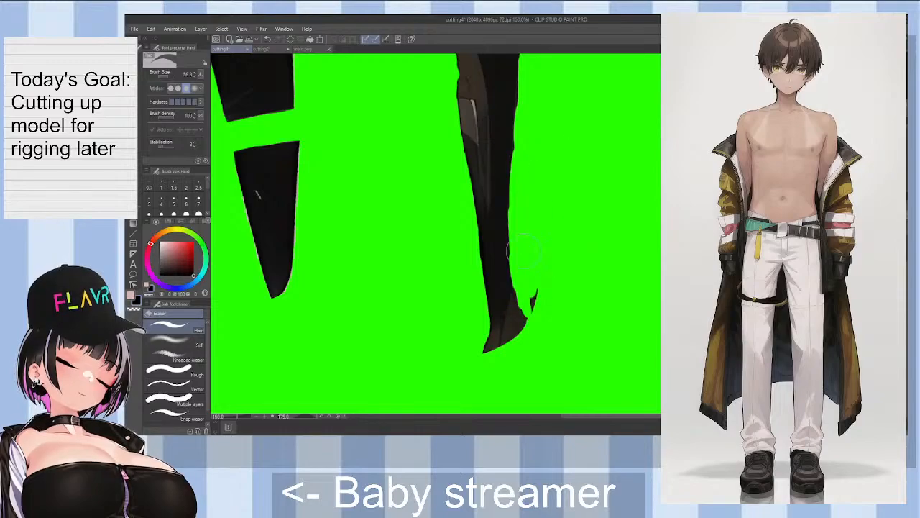
mouse_move(535, 316)
left_mouse_down()
mouse_move(525, 291)
mouse_move(508, 321)
mouse_move(516, 338)
mouse_move(524, 326)
mouse_move(507, 351)
mouse_move(483, 355)
left_mouse_up()
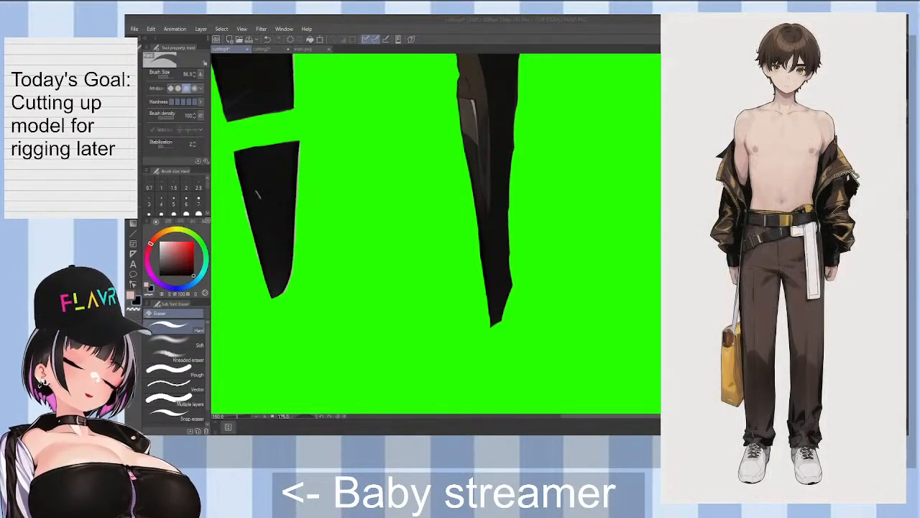
left_click(518, 319)
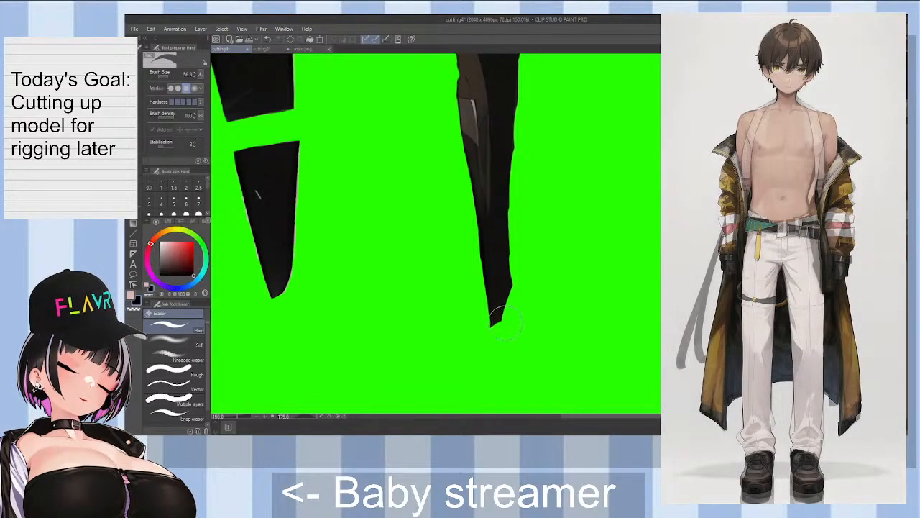
Step: Examine the isolated dark coat panels upright and together on the whole canvas
key("b")
scroll(526, 316, "down", 5)
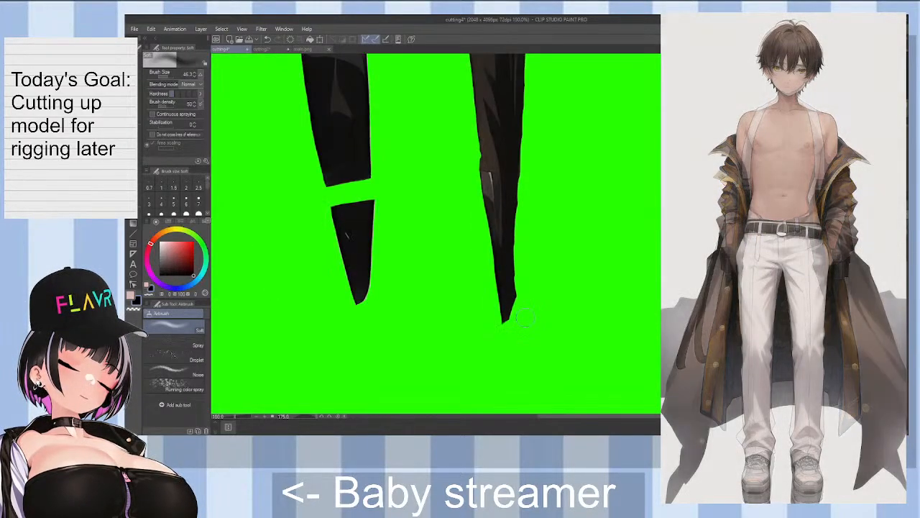
key("minus")
key("minus")
key("minus")
key("minus")
key("minus")
key("minus")
key("minus")
key("minus")
key("minus")
key("minus")
key("minus")
key("minus")
key("minus")
key("minus")
key("minus")
key("minus")
key("minus")
key("minus")
key("minus")
key("minus")
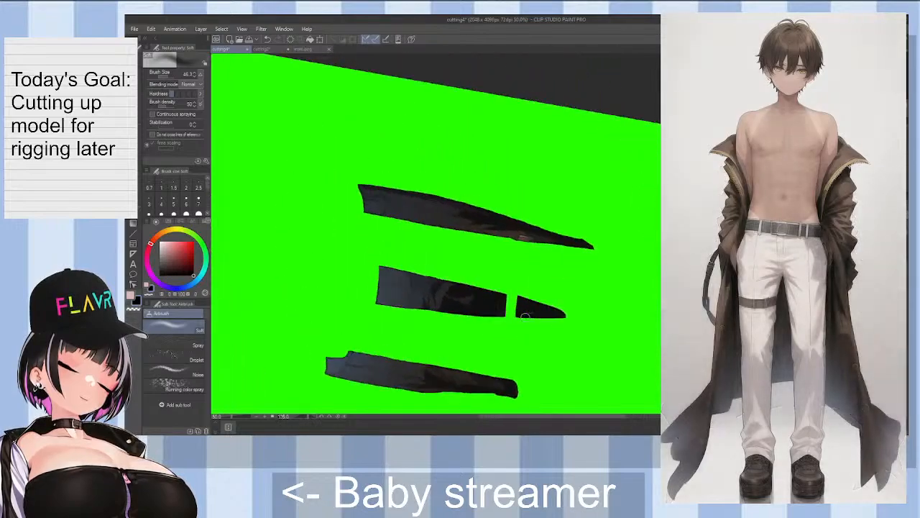
key("minus")
key("minus")
key("minus")
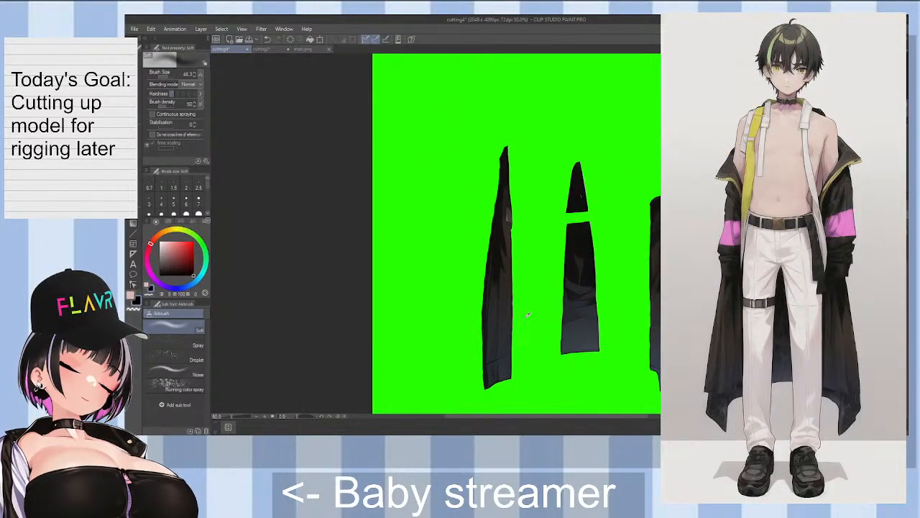
scroll(525, 317, "up", 1)
scroll(526, 317, "down", 3)
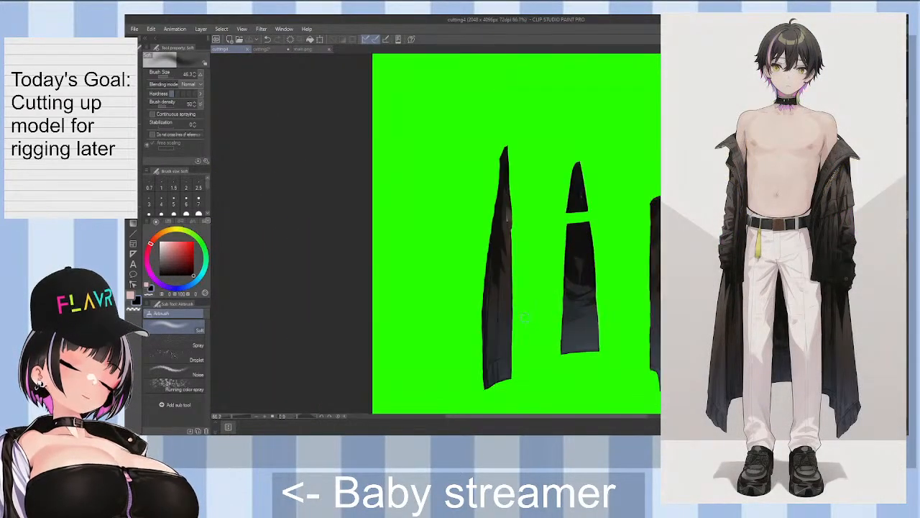
scroll(525, 368, "down", 1)
scroll(525, 368, "up", 2)
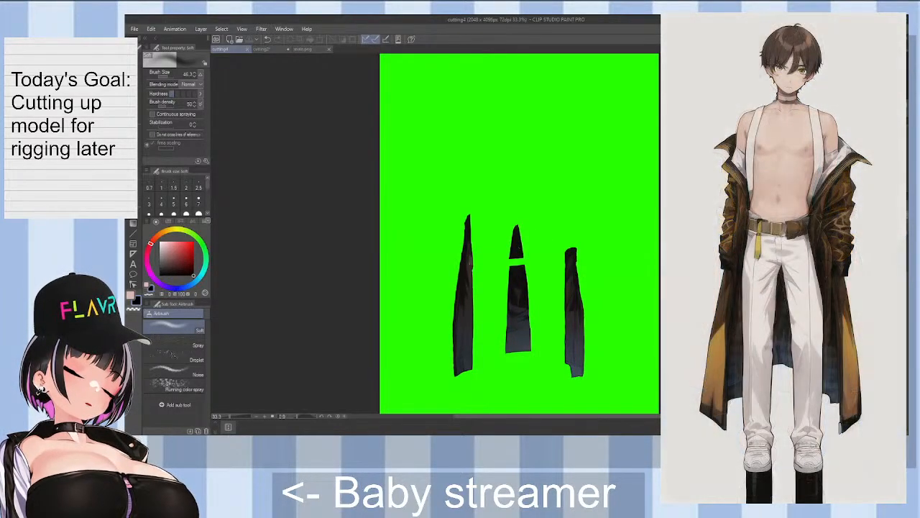
Step: Show the coat, body and trousers layers again to check the dark panels against the full figure
left_click(834, 338)
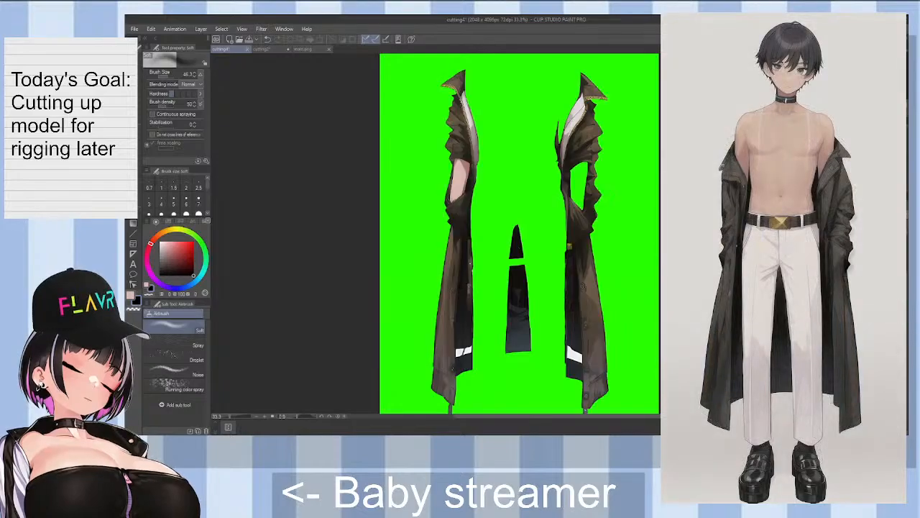
left_click(834, 329)
left_click(834, 320)
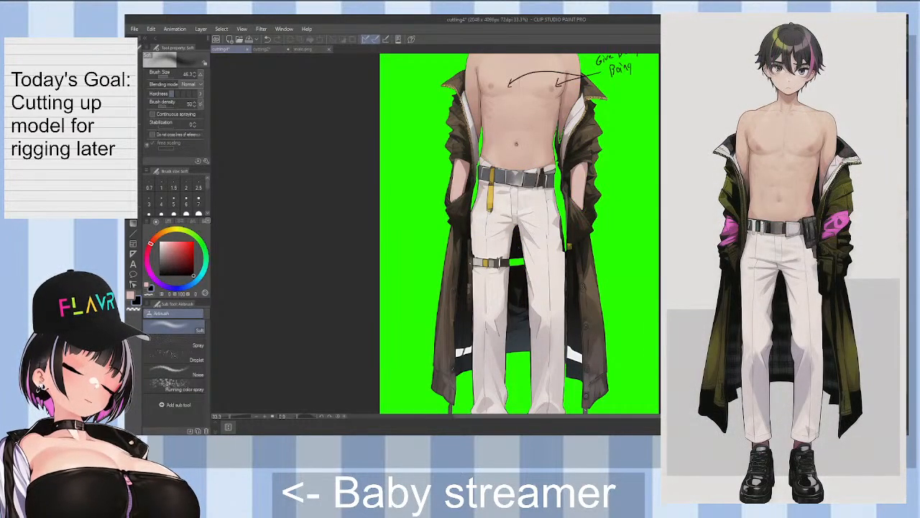
scroll(519, 233, "up", 10)
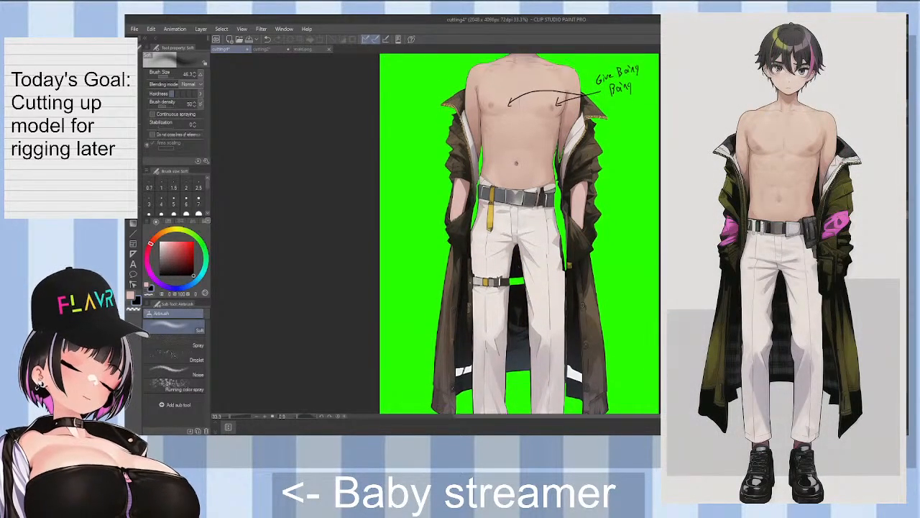
scroll(519, 234, "down", 1)
scroll(519, 234, "down", 10)
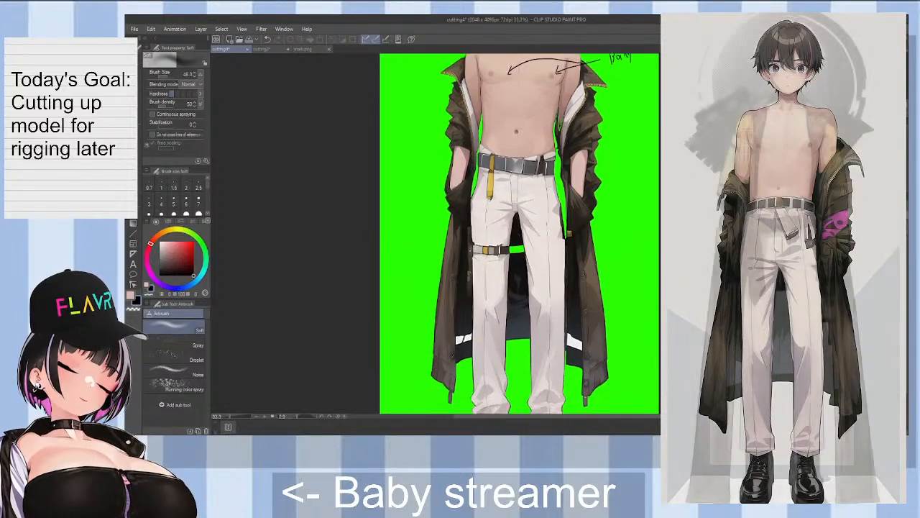
Step: Remove the separated dark panels from view, leaving only the brown coat artwork
scroll(519, 233, "down", 3)
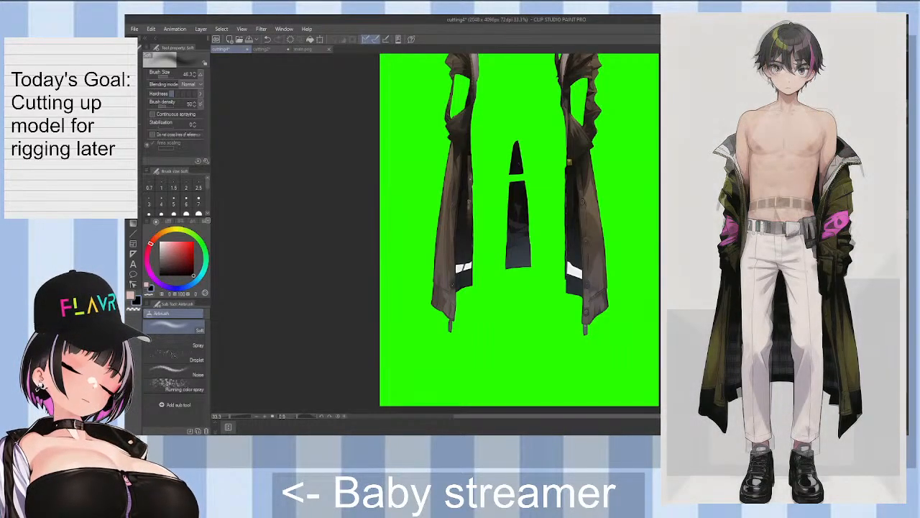
key("Delete")
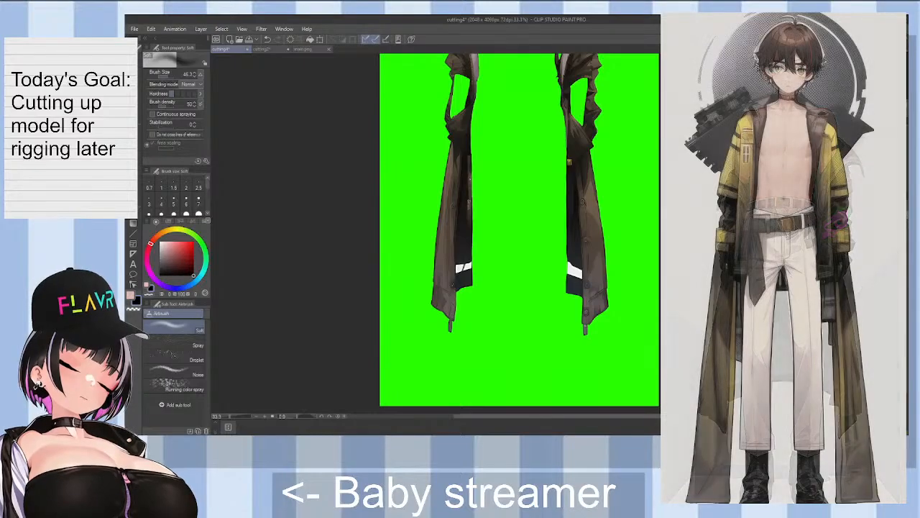
Step: Erase a narrow cut through the coat's dark lining beside the yellow clasp, using the hard eraser
key("minus")
key("minus")
key("minus")
key("minus")
key("minus")
key("minus")
key("minus")
key("minus")
key("minus")
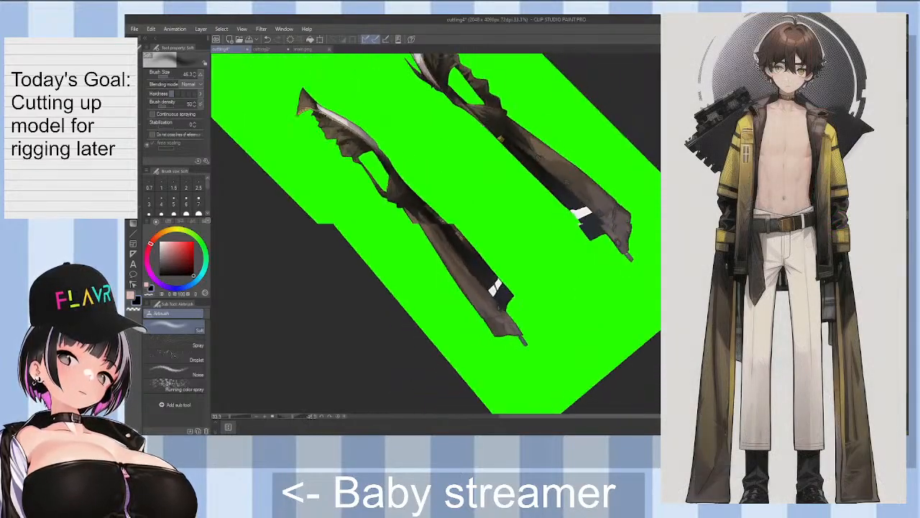
key("minus")
key("minus")
key("minus")
key("minus")
key("minus")
key("minus")
key("minus")
key("minus")
key("minus")
key("minus")
key("minus")
key("minus")
key("minus")
key("minus")
key("minus")
key("minus")
key("minus")
key("minus")
key("minus")
key("minus")
key("ctrl+plus")
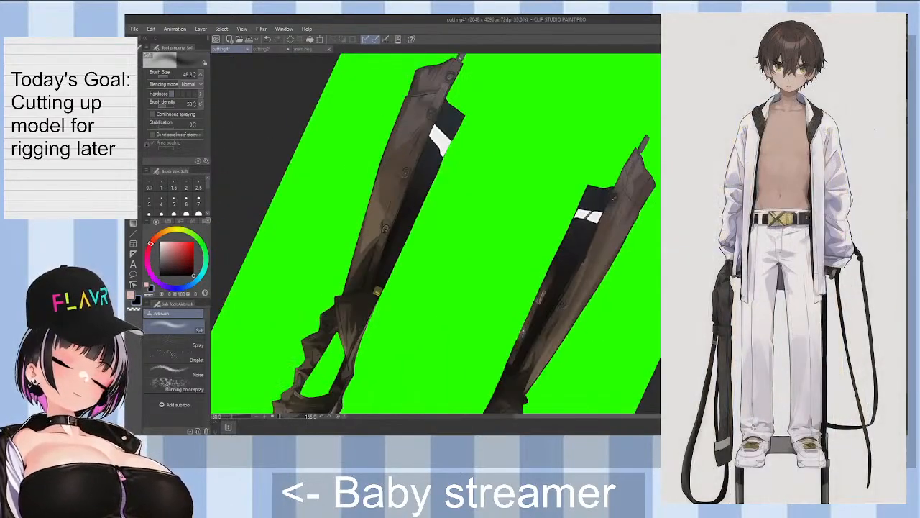
scroll(384, 285, "up", 2)
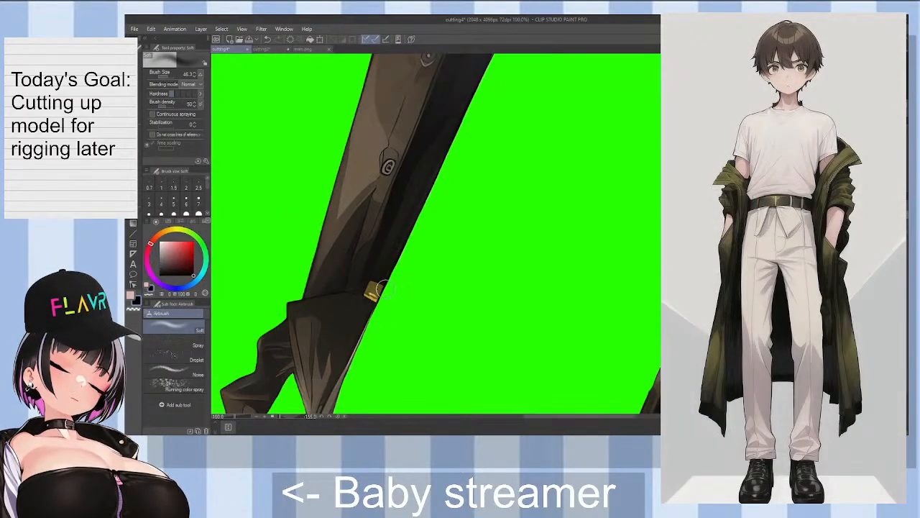
scroll(384, 270, "up", 1)
key("e")
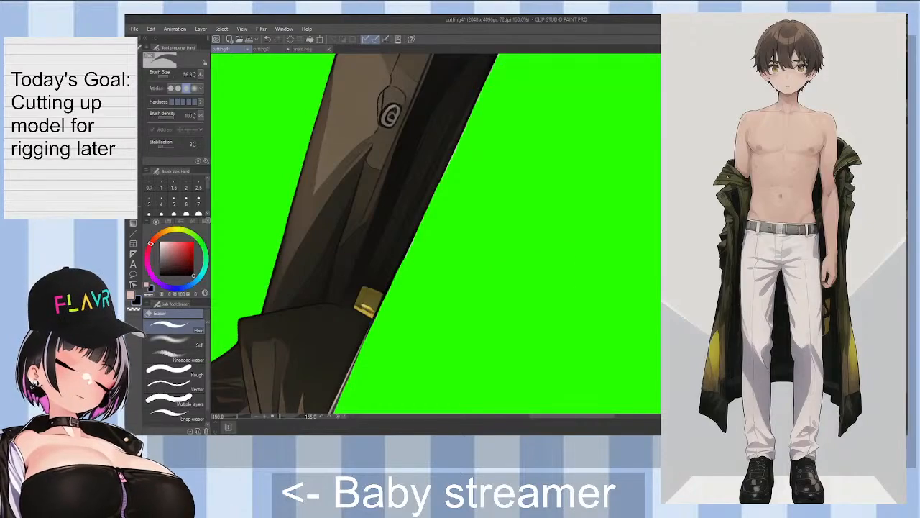
left_click_drag(368, 280, 388, 286)
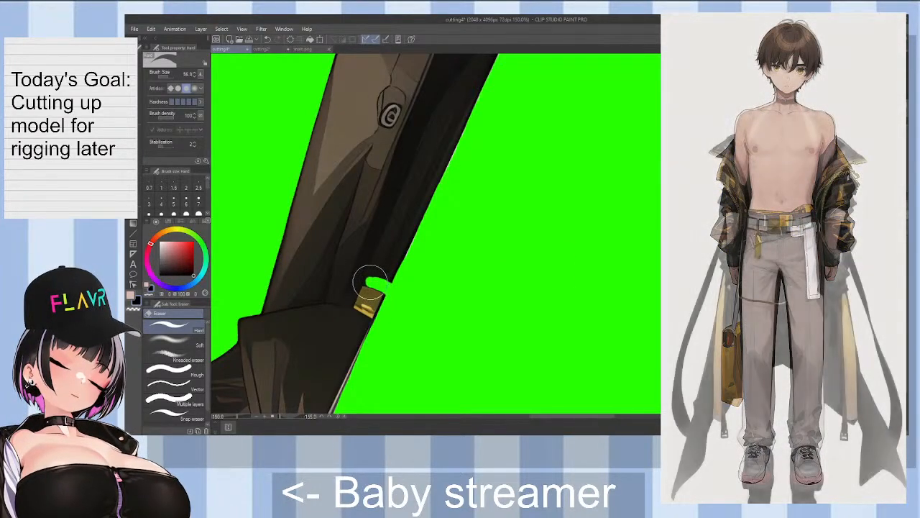
left_click_drag(385, 287, 372, 272)
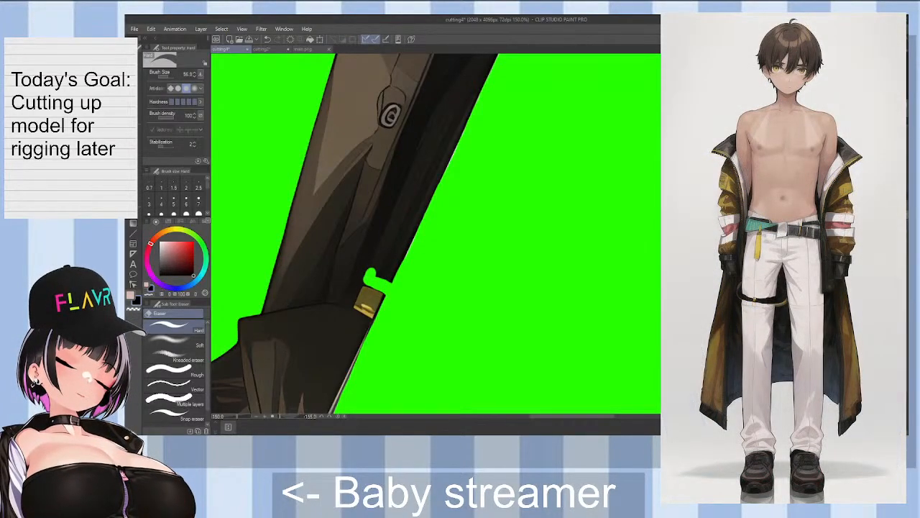
Step: Erase the dark lining and white band beside the button nearest the coat panel's hem, using the hard eraser
scroll(436, 234, "up", 5)
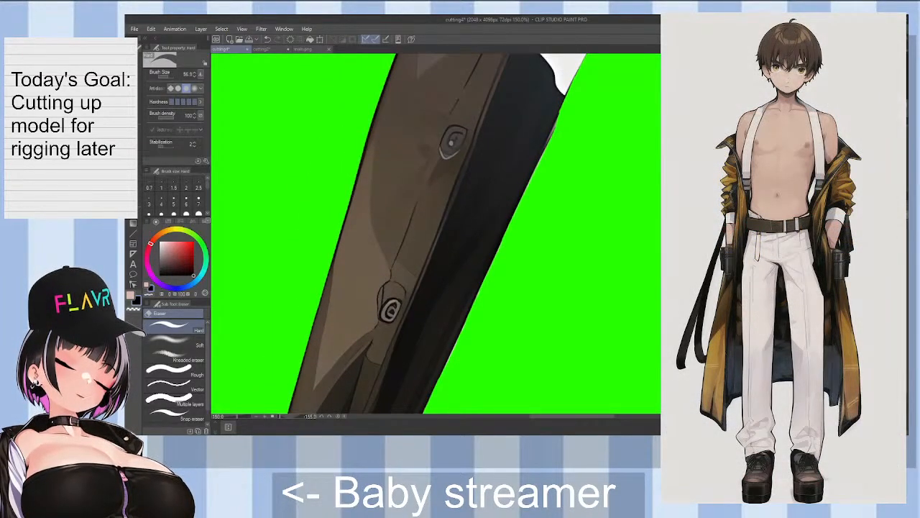
scroll(436, 234, "up", 4)
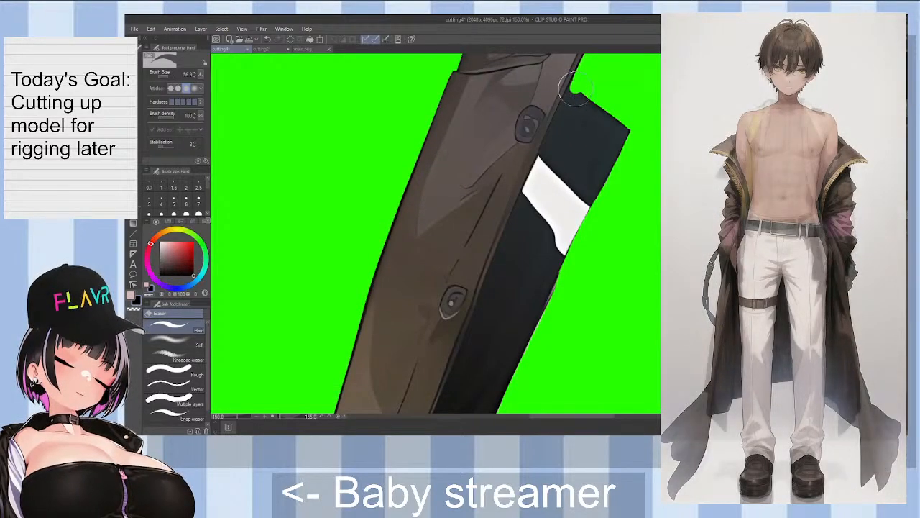
mouse_move(575, 92)
left_mouse_down()
mouse_move(584, 134)
mouse_move(596, 123)
mouse_move(609, 133)
mouse_move(618, 115)
mouse_move(622, 126)
mouse_move(588, 192)
left_mouse_up()
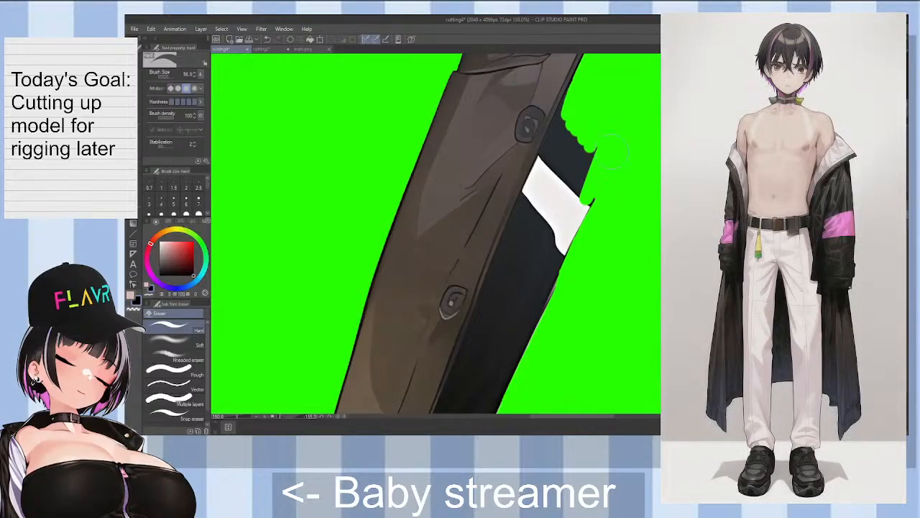
mouse_move(610, 152)
left_mouse_down()
mouse_move(583, 225)
mouse_move(575, 205)
mouse_move(593, 124)
mouse_move(568, 184)
mouse_move(571, 124)
mouse_move(587, 124)
mouse_move(573, 169)
left_mouse_up()
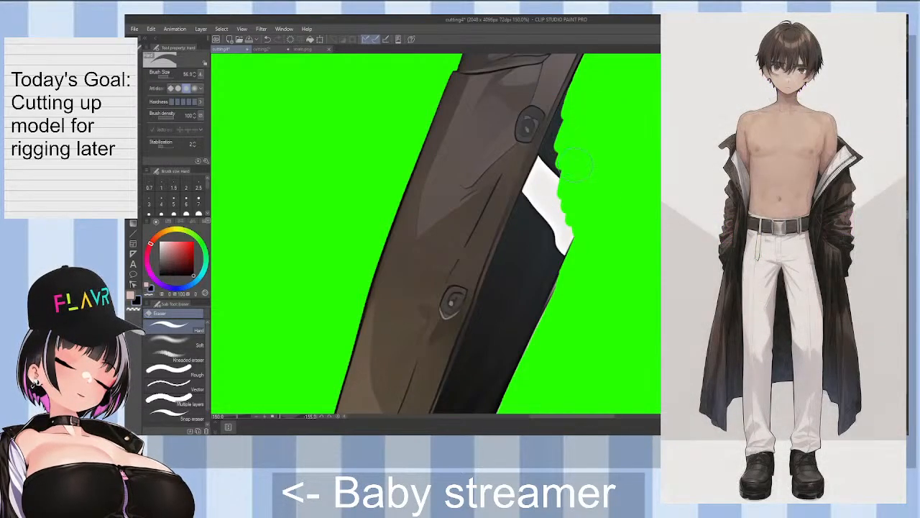
left_click_drag(560, 136, 572, 110)
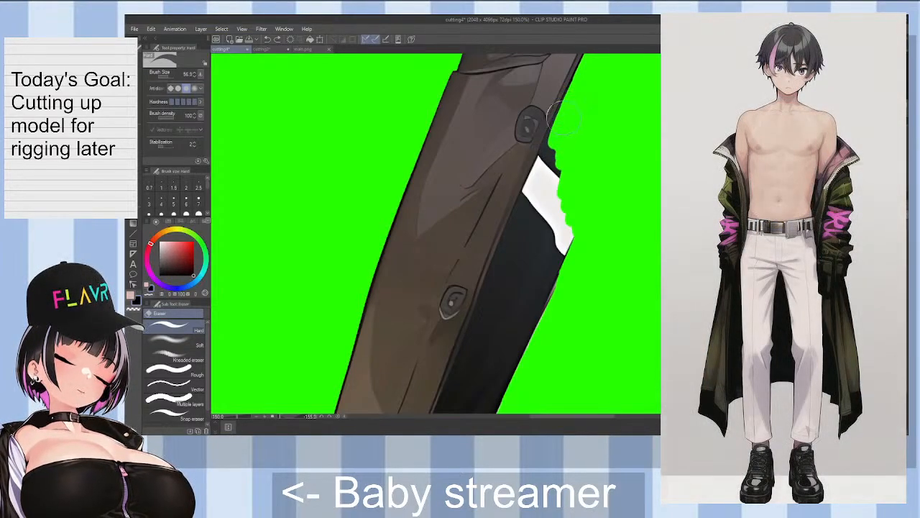
mouse_move(548, 152)
left_mouse_down()
mouse_move(552, 167)
mouse_move(542, 171)
left_mouse_up()
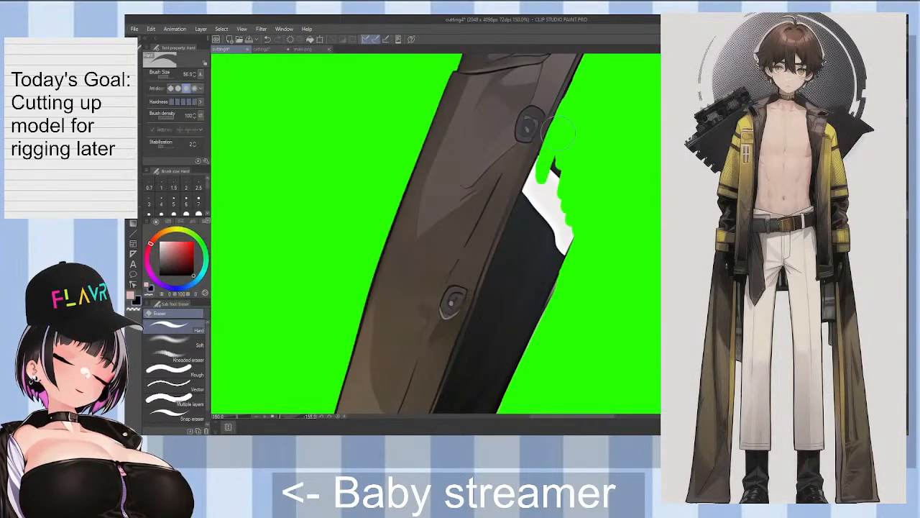
mouse_move(554, 164)
left_mouse_down()
mouse_move(569, 256)
mouse_move(548, 207)
mouse_move(536, 202)
mouse_move(547, 154)
mouse_move(535, 184)
left_mouse_up()
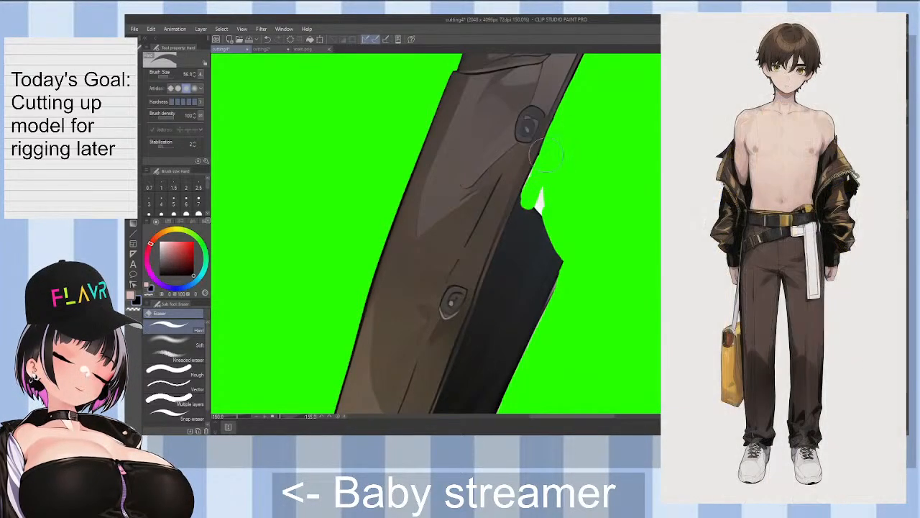
left_click_drag(540, 189, 559, 260)
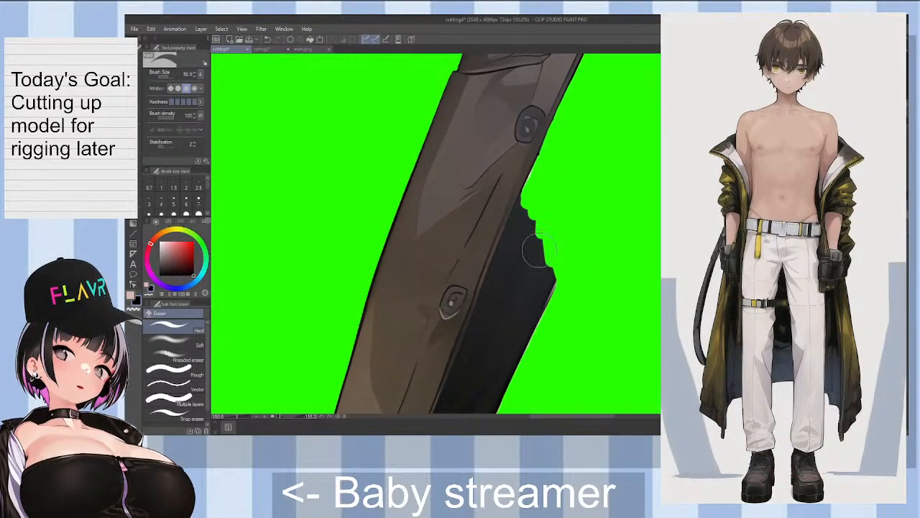
Step: Erase the dark lining along the brown panel's inner edge from the former white band past the middle button
left_click_drag(521, 250, 525, 204)
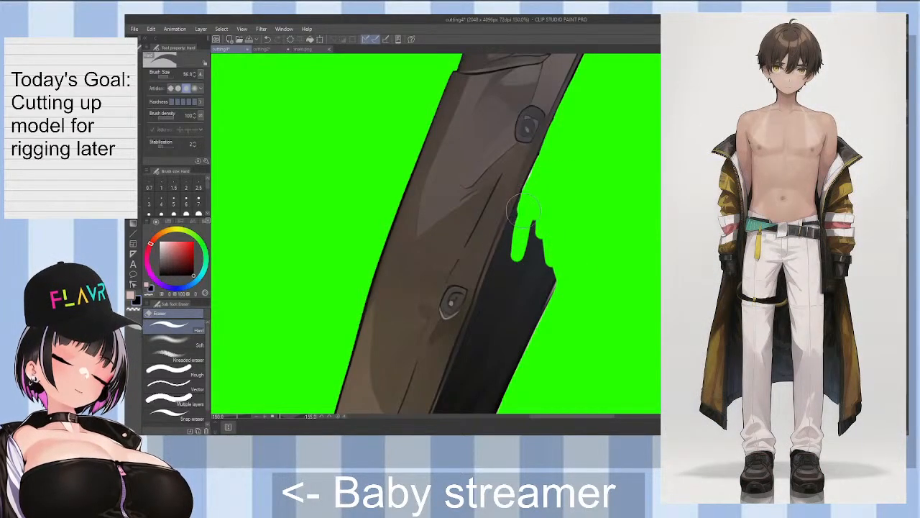
left_click_drag(513, 254, 518, 221)
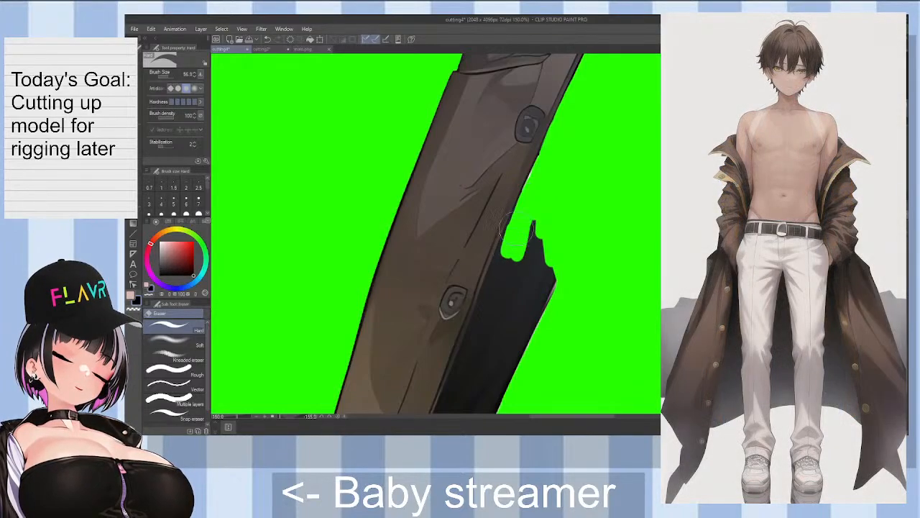
mouse_move(516, 250)
left_mouse_down()
mouse_move(538, 269)
mouse_move(552, 242)
mouse_move(544, 252)
mouse_move(534, 241)
mouse_move(527, 316)
left_mouse_up()
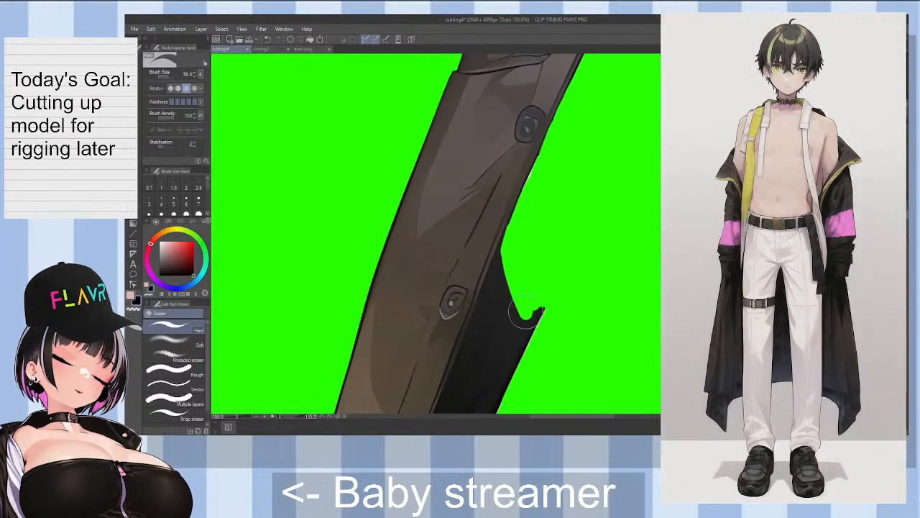
scroll(453, 237, "down", 3)
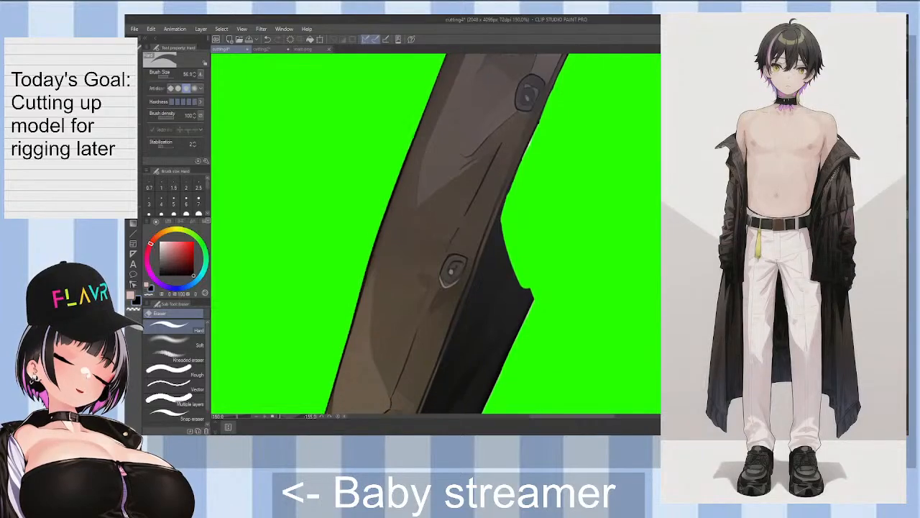
left_click_drag(479, 248, 506, 171)
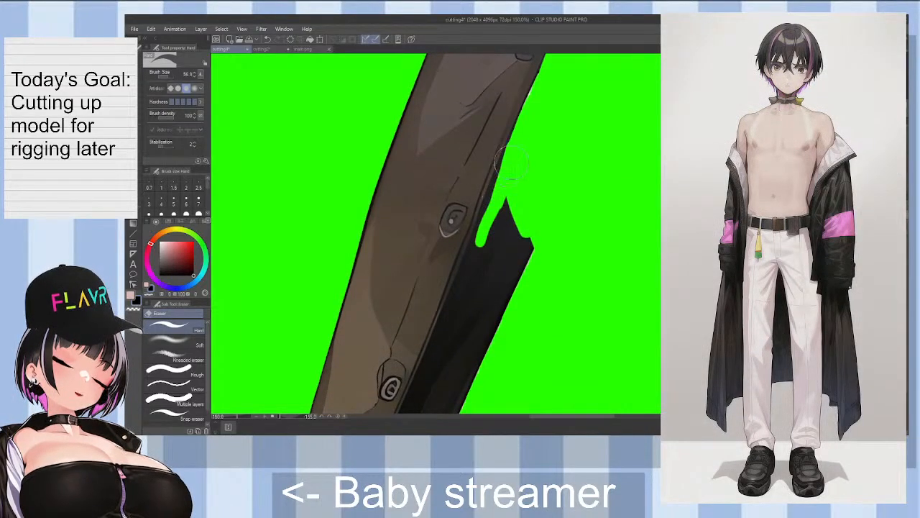
mouse_move(504, 209)
left_mouse_down()
mouse_move(496, 179)
mouse_move(503, 228)
mouse_move(530, 263)
mouse_move(488, 287)
mouse_move(499, 306)
left_mouse_up()
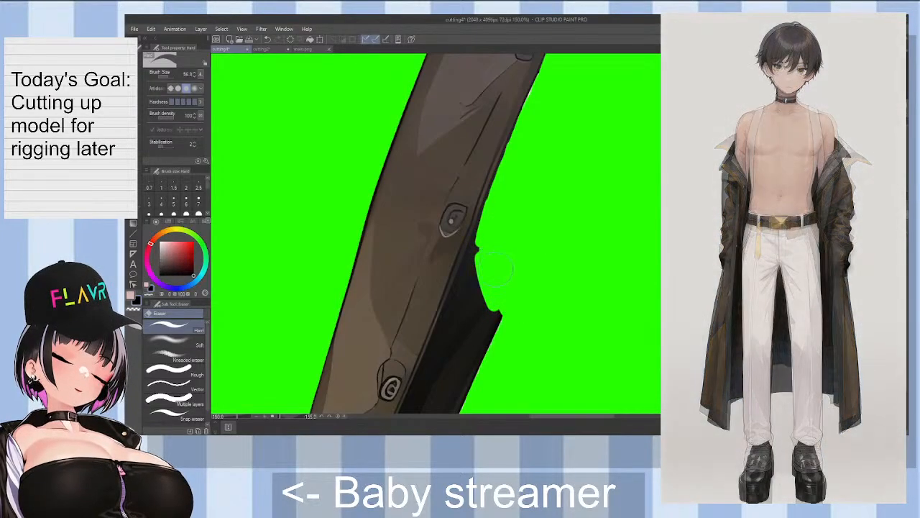
left_click_drag(494, 270, 498, 305)
left_click_drag(483, 259, 496, 320)
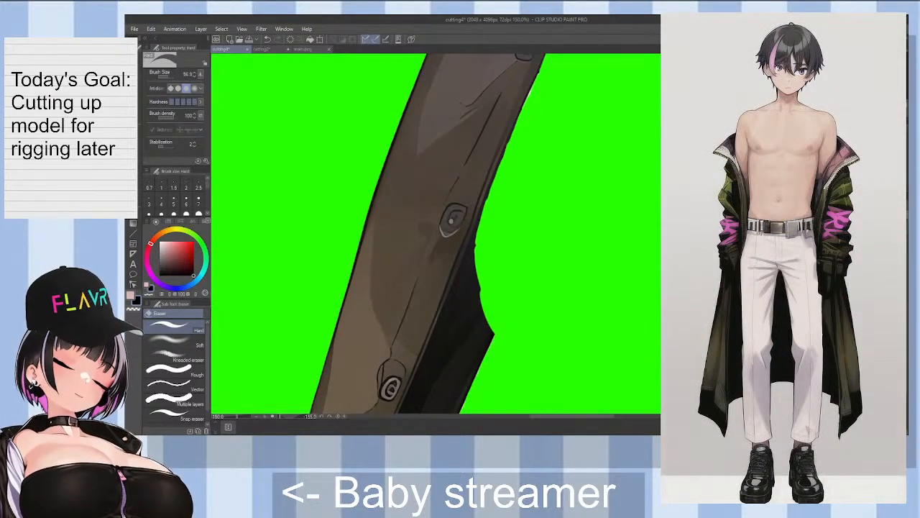
Step: Erase the dark lining along the coat edge from the middle button to the button nearest the yellow clasp
scroll(467, 234, "down", 4)
left_click_drag(452, 215, 475, 114)
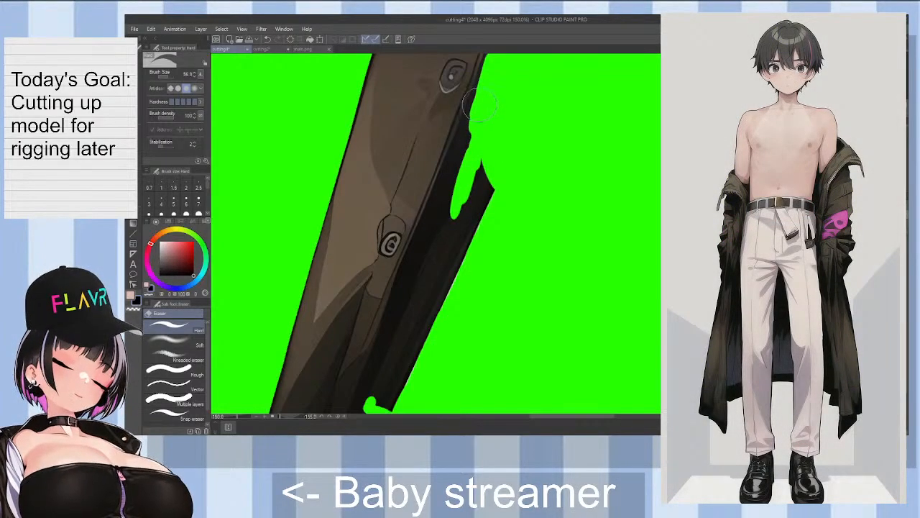
left_click_drag(460, 167, 444, 220)
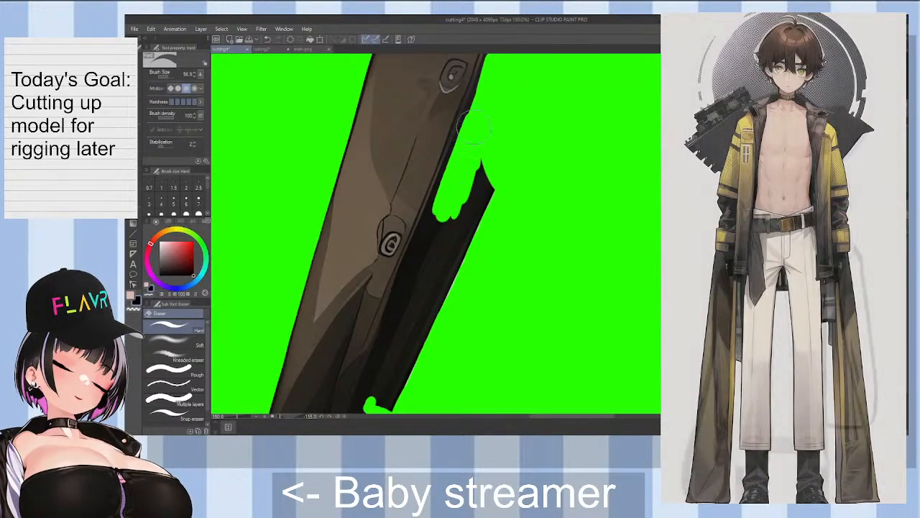
left_click_drag(471, 115, 485, 89)
mouse_move(503, 170)
left_mouse_down()
mouse_move(496, 175)
mouse_move(487, 223)
mouse_move(472, 172)
mouse_move(458, 273)
mouse_move(456, 215)
mouse_move(440, 260)
mouse_move(438, 223)
mouse_move(454, 172)
left_mouse_up()
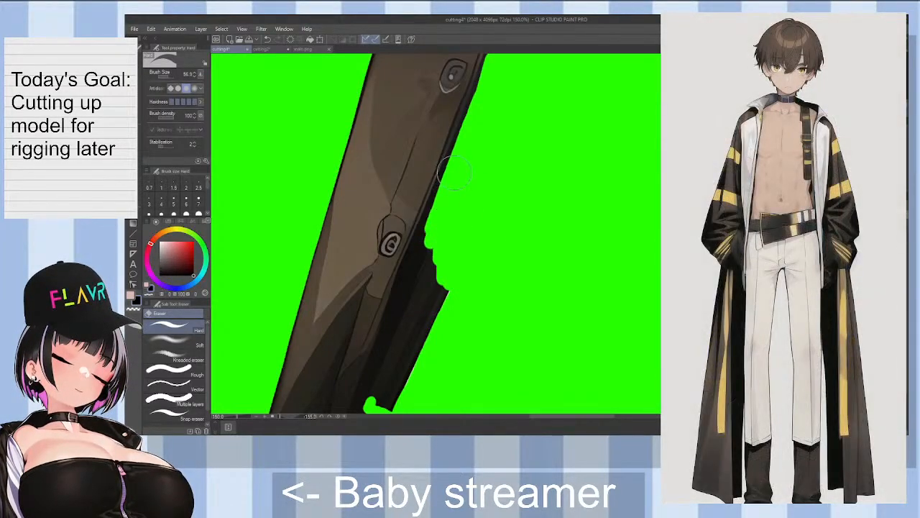
left_click_drag(443, 217, 475, 150)
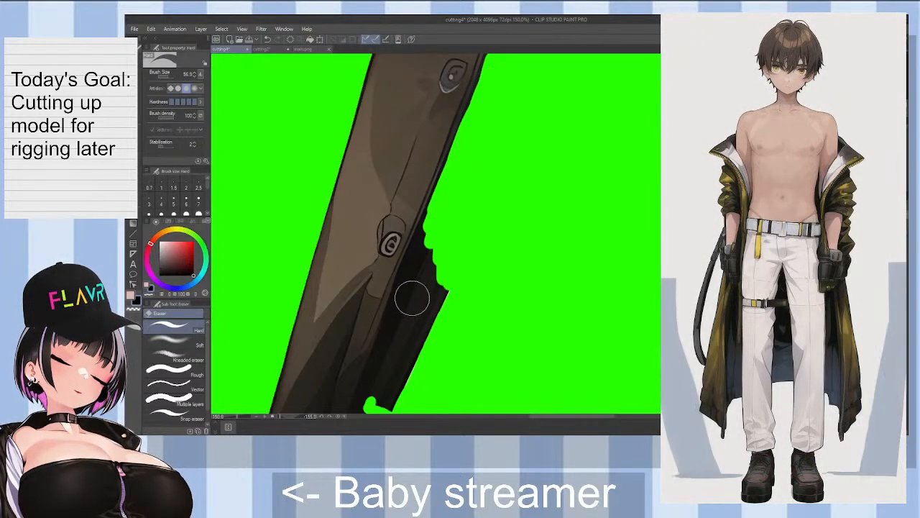
mouse_move(412, 298)
left_mouse_down()
mouse_move(437, 210)
mouse_move(413, 262)
mouse_move(433, 240)
mouse_move(445, 275)
mouse_move(438, 332)
left_mouse_up()
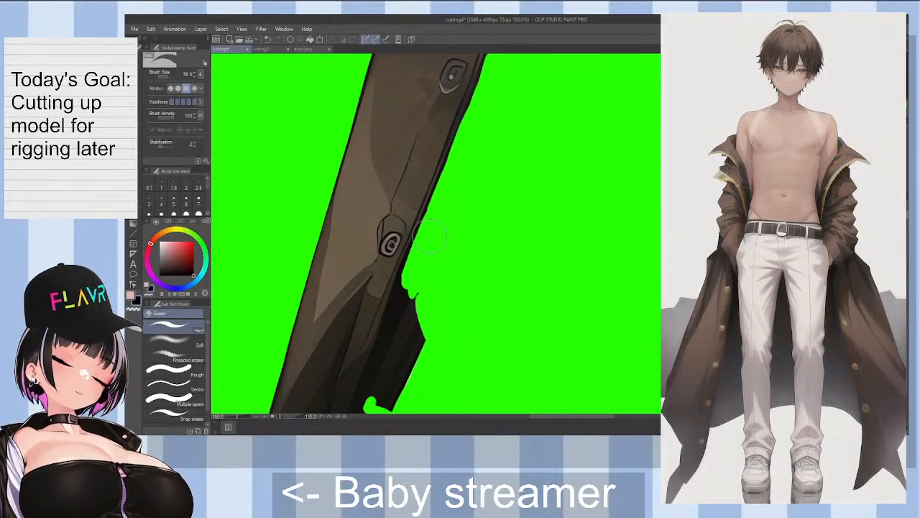
Step: Erase the leftover dark lining between the button nearest the clasp and the narrow cut beside it
scroll(413, 291, "down", 3)
mouse_move(378, 255)
left_mouse_down()
mouse_move(407, 194)
mouse_move(410, 225)
mouse_move(389, 246)
mouse_move(409, 157)
mouse_move(397, 195)
mouse_move(417, 257)
left_mouse_up()
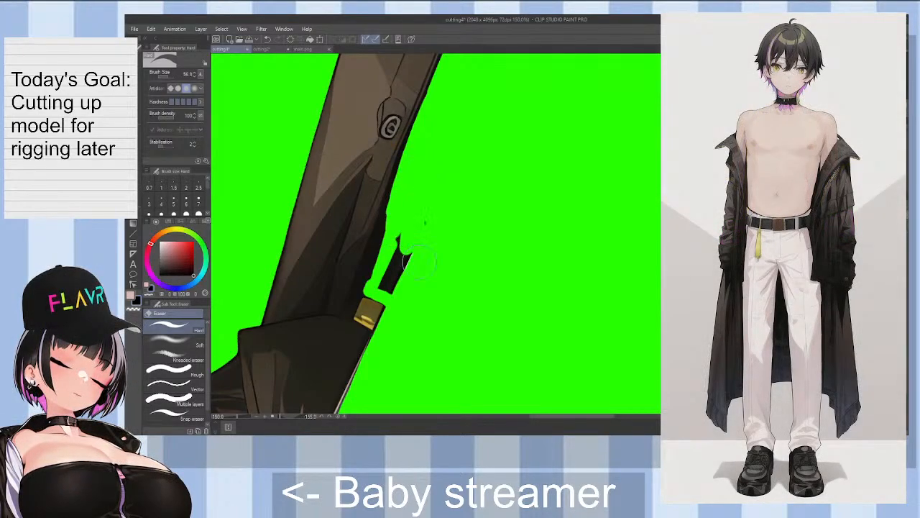
mouse_move(406, 213)
left_mouse_down()
mouse_move(411, 279)
mouse_move(397, 260)
mouse_move(393, 286)
mouse_move(384, 289)
mouse_move(382, 269)
mouse_move(369, 284)
mouse_move(392, 213)
mouse_move(381, 245)
left_mouse_up()
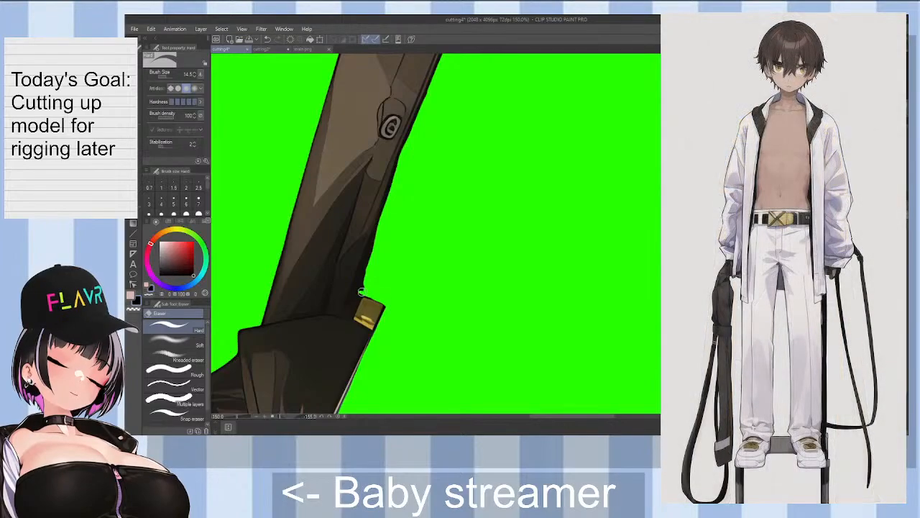
Step: Enlarge the hard eraser to 32.5 and clean up the brown coat's edge next to the yellow clasp
key("bracketright")
key("bracketright")
key("bracketright")
left_click_drag(376, 269, 373, 278)
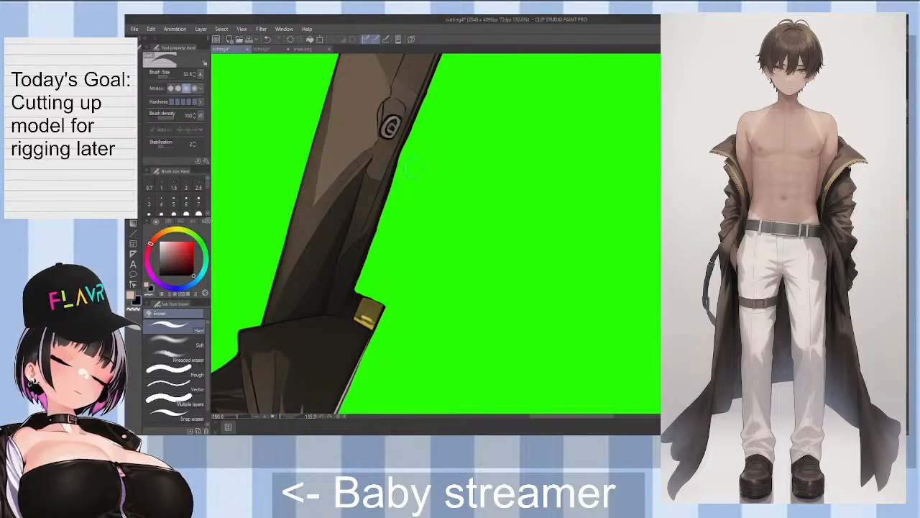
Step: Turn the coat artwork upright and examine the trimmed edge below the yellow clasp and both coat panels
scroll(423, 174, "down", 6)
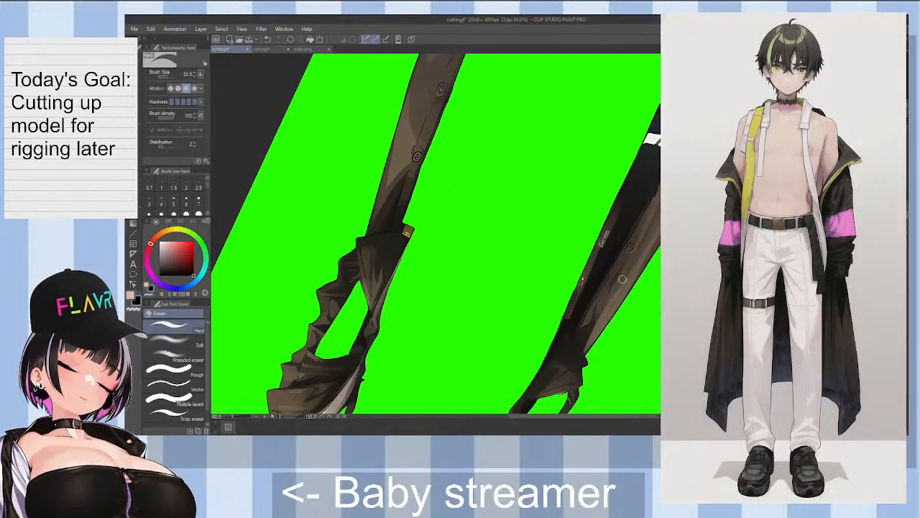
key("minus")
key("minus")
key("minus")
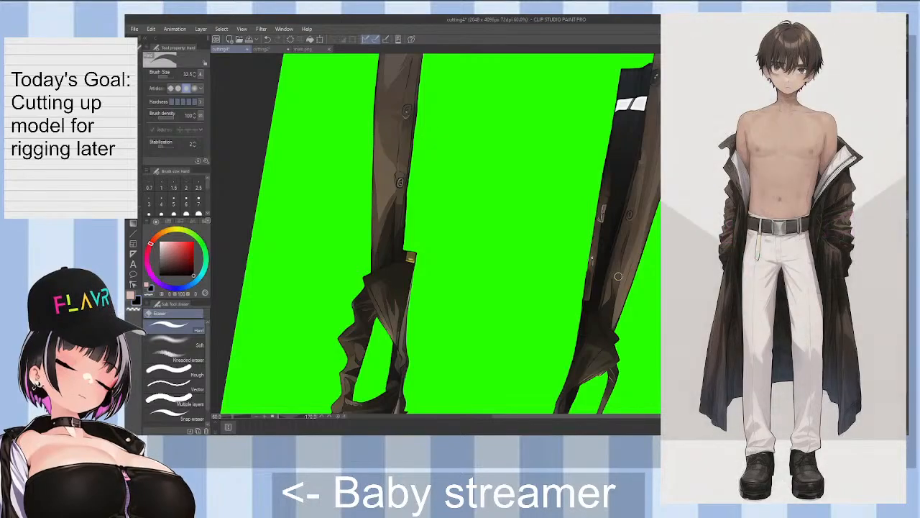
key("asciicircum")
key("asciicircum")
key("asciicircum")
key("asciicircum")
key("asciicircum")
key("asciicircum")
key("asciicircum")
key("asciicircum")
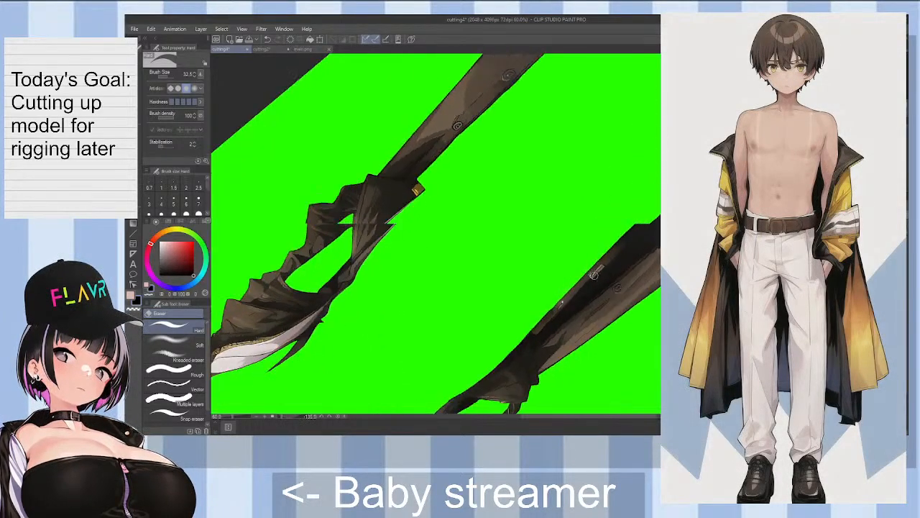
key("asciicircum")
key("asciicircum")
key("asciicircum")
key("asciicircum")
key("asciicircum")
key("asciicircum")
key("asciicircum")
key("asciicircum")
key("asciicircum")
key("asciicircum")
key("asciicircum")
key("asciicircum")
key("asciicircum")
key("asciicircum")
key("asciicircum")
key("asciicircum")
key("asciicircum")
key("asciicircum")
key("asciicircum")
key("asciicircum")
key("minus")
key("minus")
key("minus")
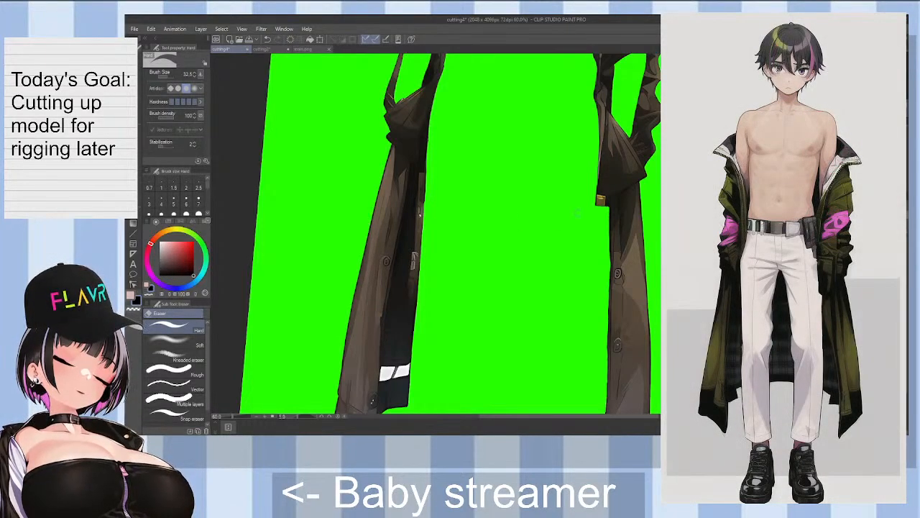
scroll(604, 215, "up", 6)
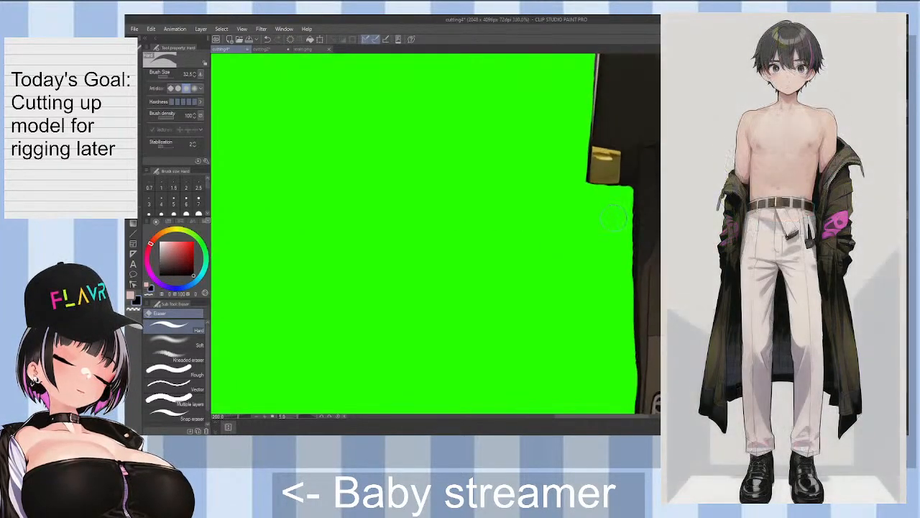
scroll(613, 217, "down", 4)
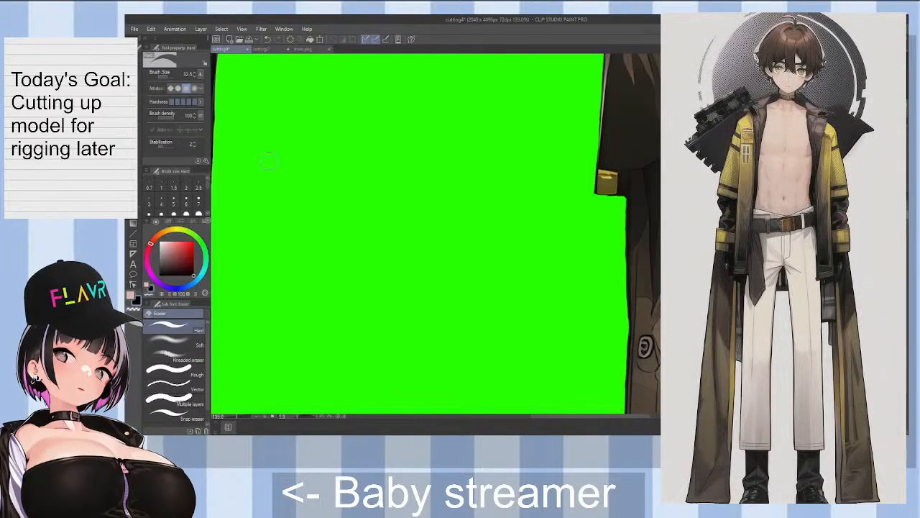
scroll(260, 176, "down", 2)
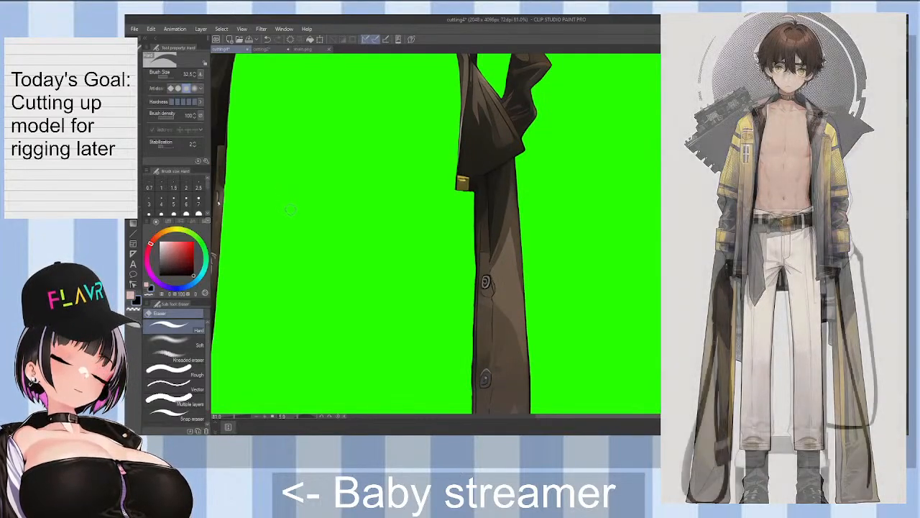
scroll(291, 210, "down", 4)
key("minus")
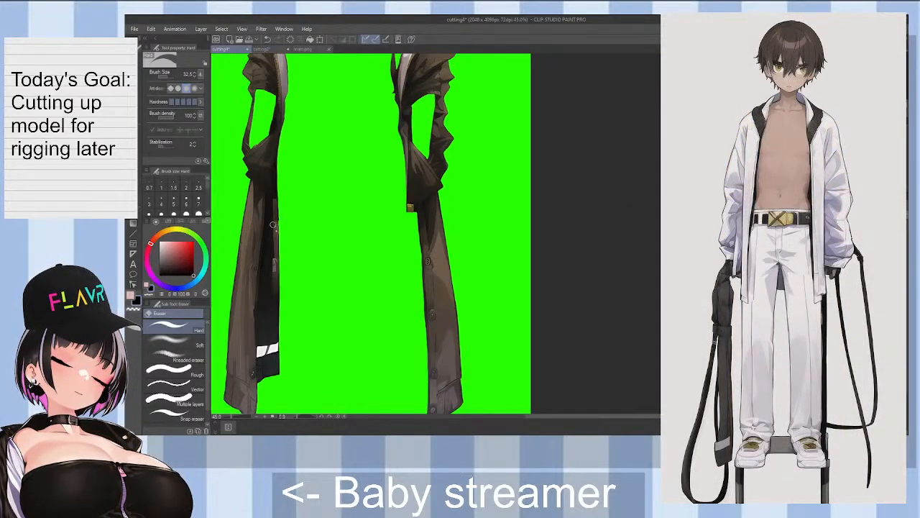
Step: Examine the dark lining on the opposite coat panel, briefly bringing back the body and trousers for comparison
scroll(272, 226, "up", 5)
scroll(624, 393, "down", 1)
left_click_drag(604, 416, 553, 416)
scroll(514, 225, "up", 4)
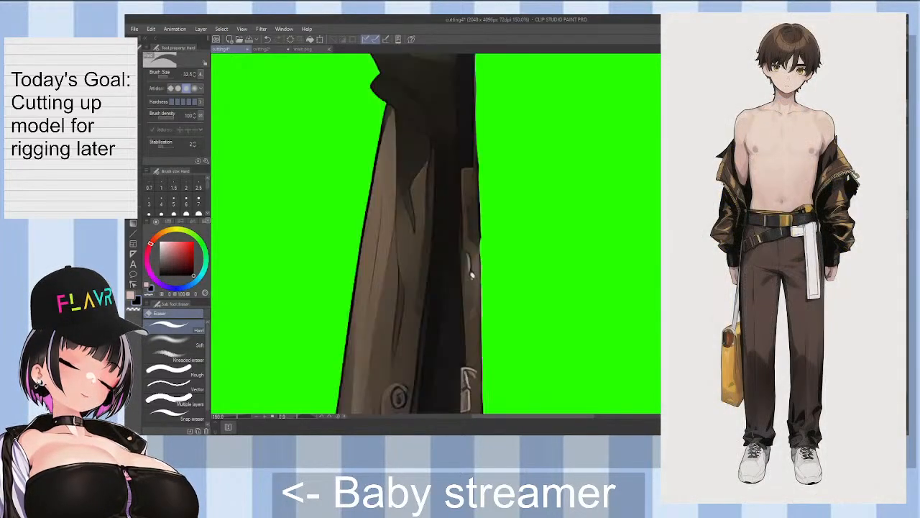
scroll(582, 292, "down", 3)
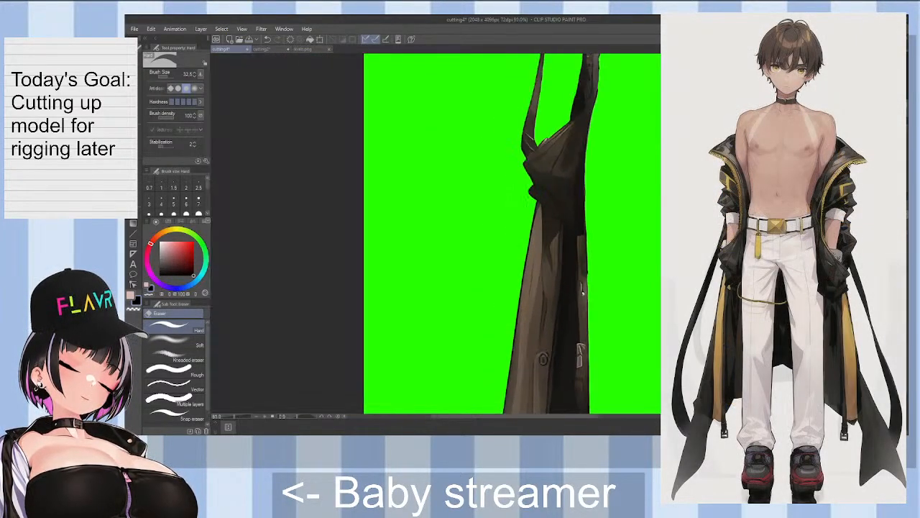
key("ctrl+z")
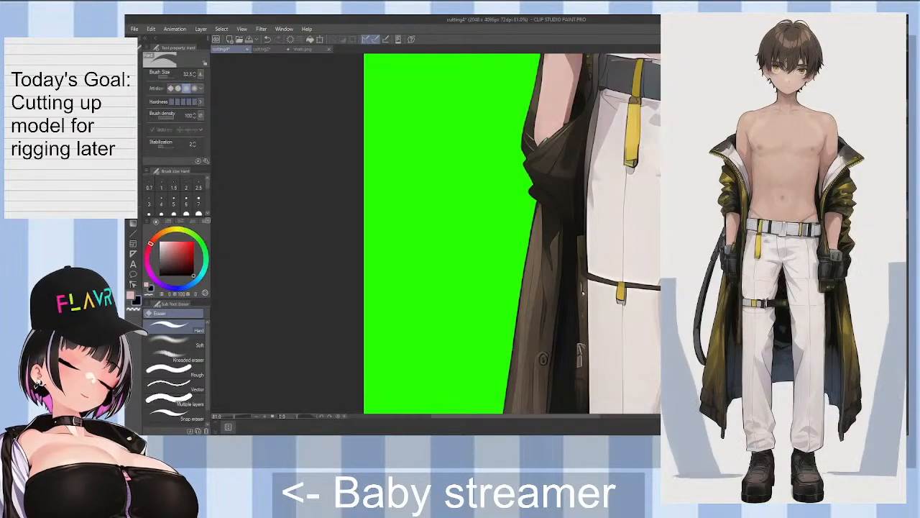
key("ctrl+y")
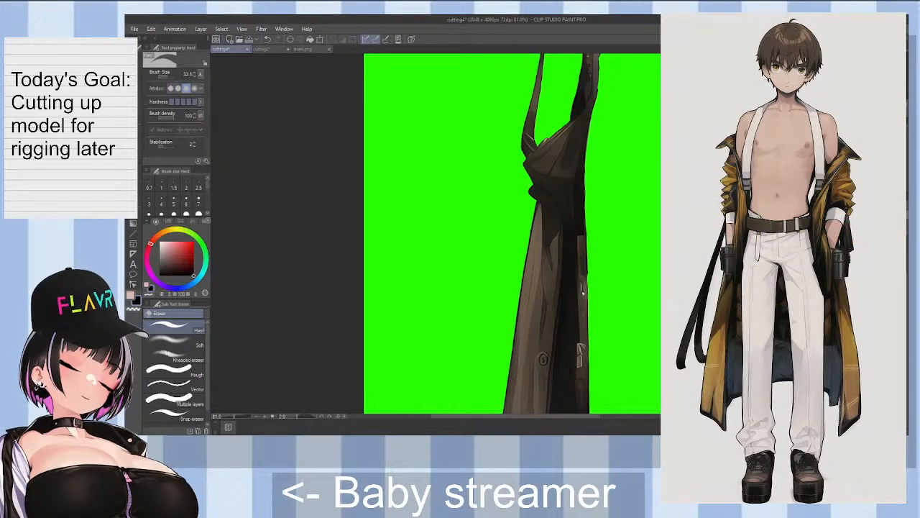
Step: Undo the latest erasures along the edge of the opposite coat panel and redo the last undone one
key("ctrl+z")
key("ctrl+z")
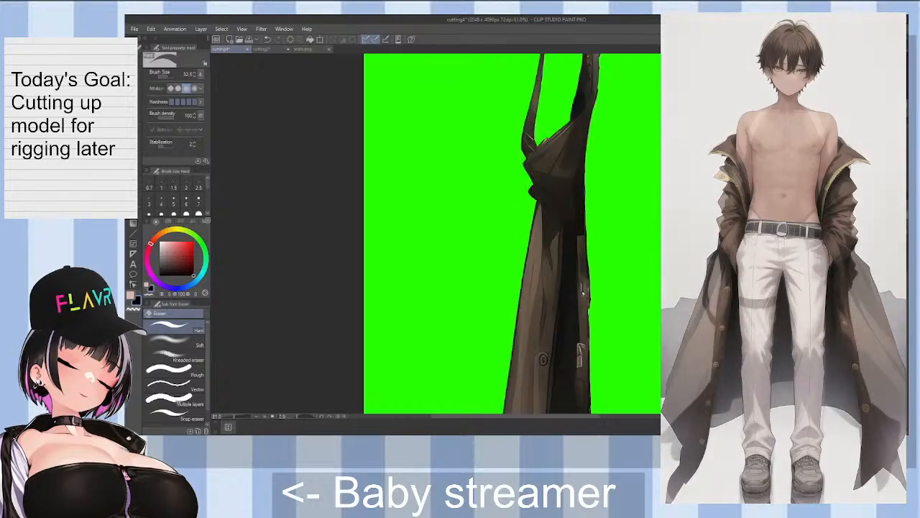
key("ctrl+z")
key("ctrl+y")
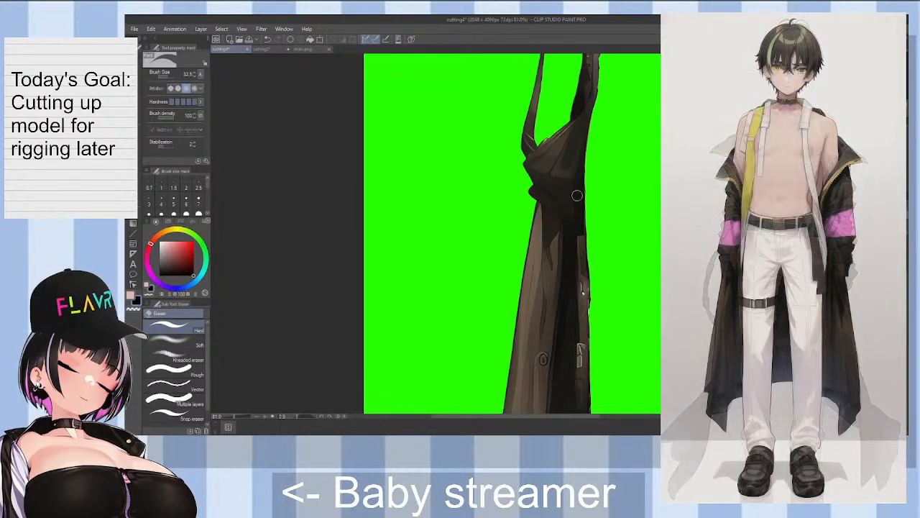
Step: Erase a gap across the dark lining just below the sleeve and start a narrow cut down the brown panel's inner edge
scroll(577, 195, "up", 5)
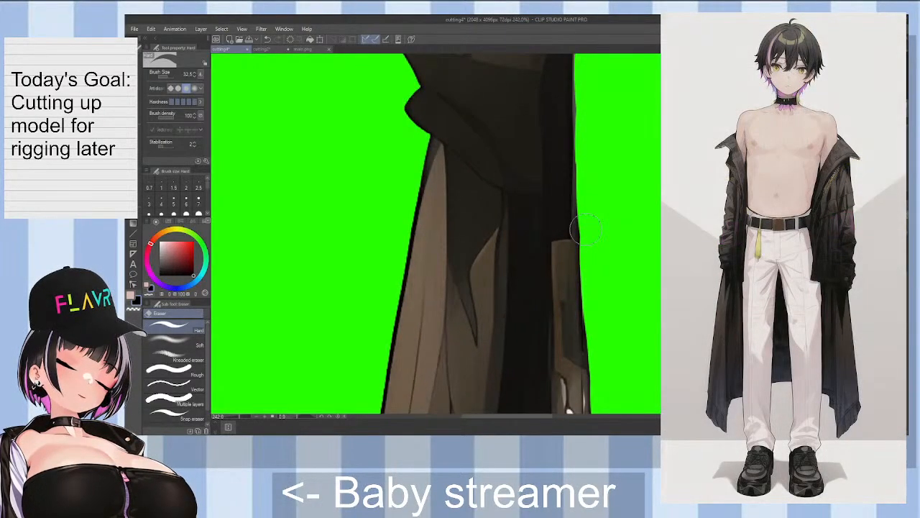
mouse_move(516, 206)
left_mouse_down()
mouse_move(515, 224)
mouse_move(516, 207)
left_mouse_up()
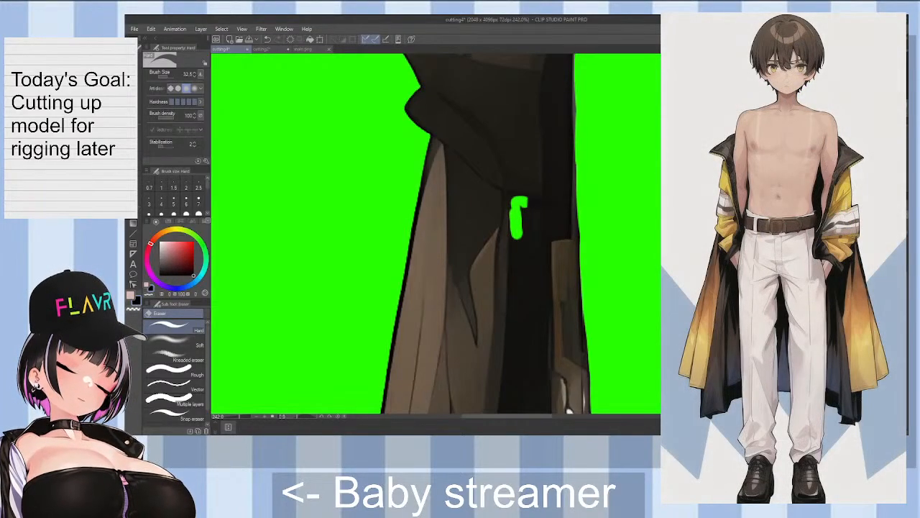
left_click_drag(519, 204, 575, 201)
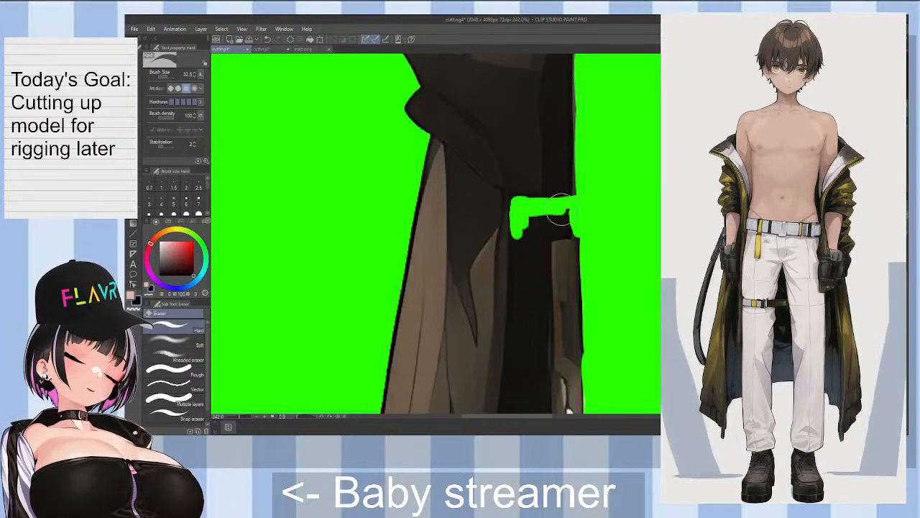
mouse_move(528, 224)
left_mouse_down()
mouse_move(581, 215)
mouse_move(519, 239)
left_mouse_up()
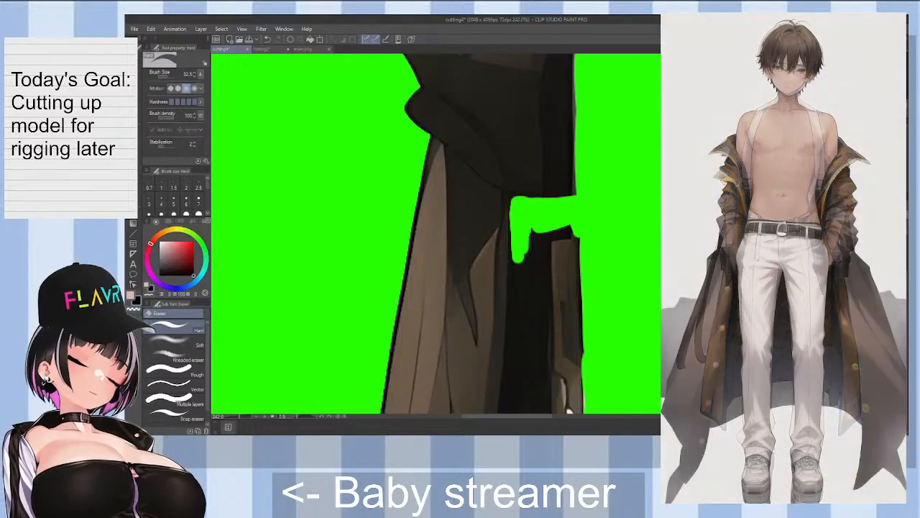
mouse_move(539, 234)
left_mouse_down()
mouse_move(519, 244)
mouse_move(518, 302)
left_mouse_up()
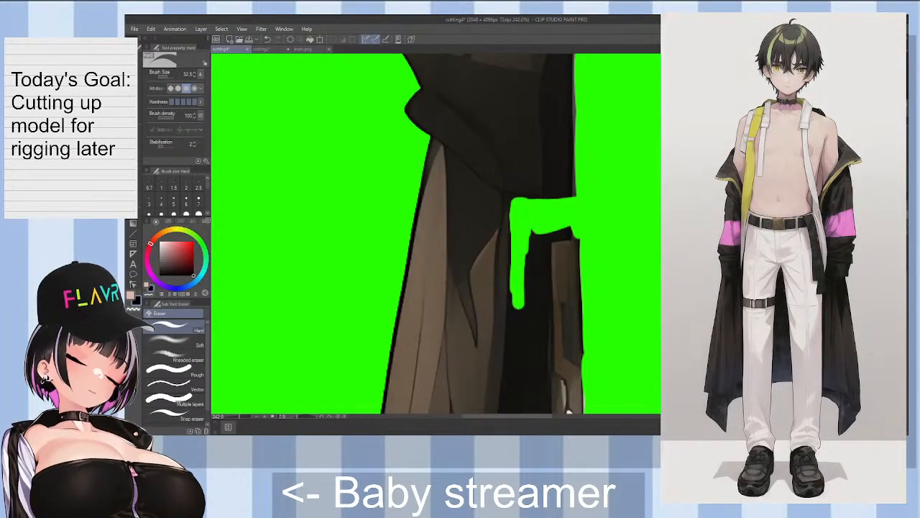
Step: Continue the cut down the brown panel's inner edge and erase the upper part of the dark lining and its brown trim
scroll(518, 215, "down", 4)
left_click_drag(517, 188, 512, 271)
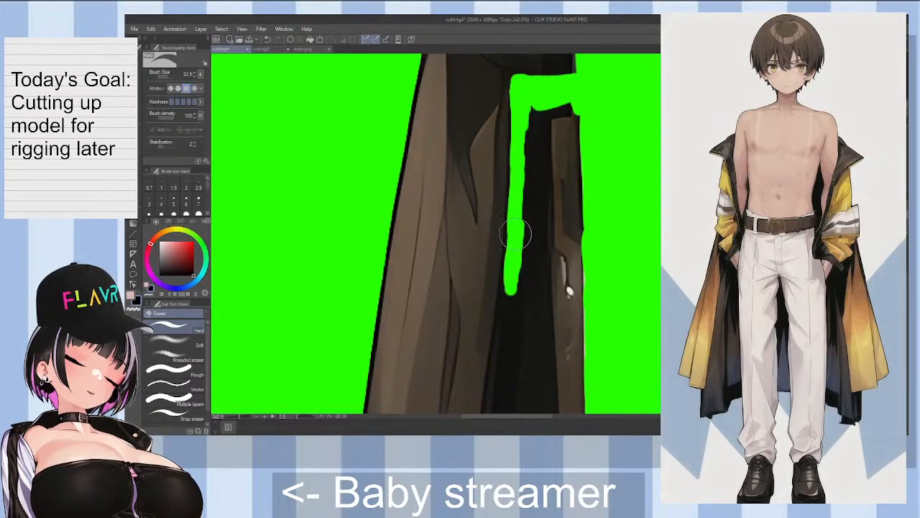
left_click_drag(515, 234, 513, 311)
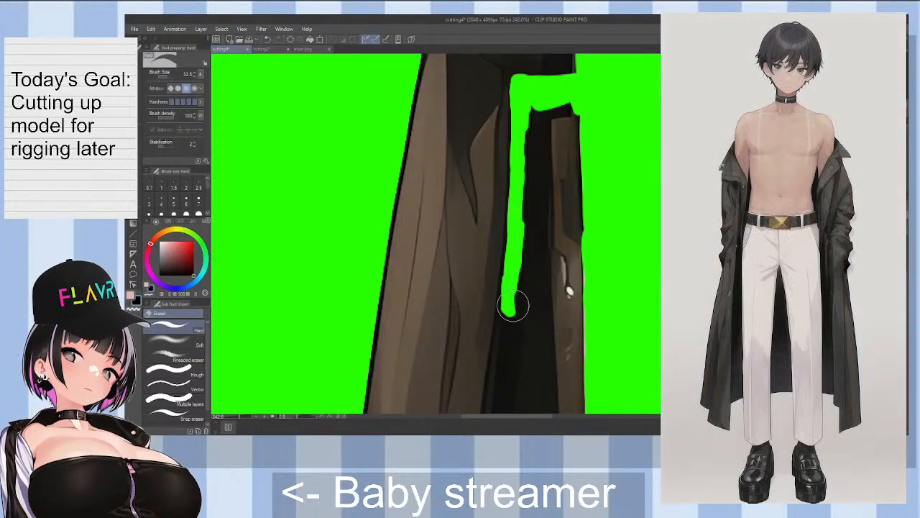
mouse_move(511, 311)
left_mouse_down()
mouse_move(535, 194)
mouse_move(534, 115)
mouse_move(529, 165)
mouse_move(539, 113)
mouse_move(573, 111)
mouse_move(582, 119)
mouse_move(538, 144)
mouse_move(591, 136)
mouse_move(537, 180)
mouse_move(591, 155)
mouse_move(546, 220)
mouse_move(581, 191)
mouse_move(568, 218)
mouse_move(569, 269)
mouse_move(585, 222)
mouse_move(581, 299)
mouse_move(558, 249)
mouse_move(564, 297)
mouse_move(549, 225)
mouse_move(555, 271)
mouse_move(545, 272)
mouse_move(539, 220)
mouse_move(530, 319)
mouse_move(551, 263)
left_mouse_up()
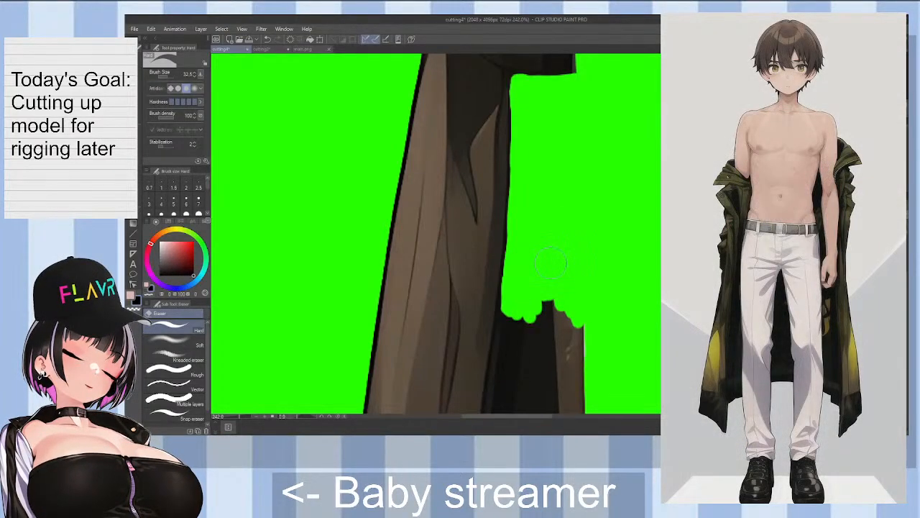
Step: Extend the narrow cut between the brown panel and the dark lining down past the round button
scroll(436, 234, "down", 3)
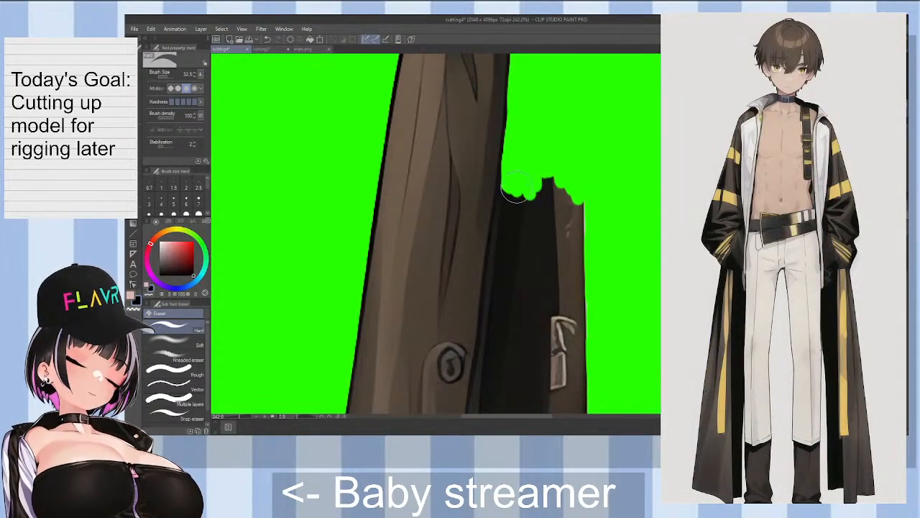
left_click_drag(506, 192, 505, 317)
mouse_move(496, 373)
left_mouse_down()
mouse_move(506, 279)
mouse_move(496, 336)
mouse_move(499, 301)
left_mouse_up()
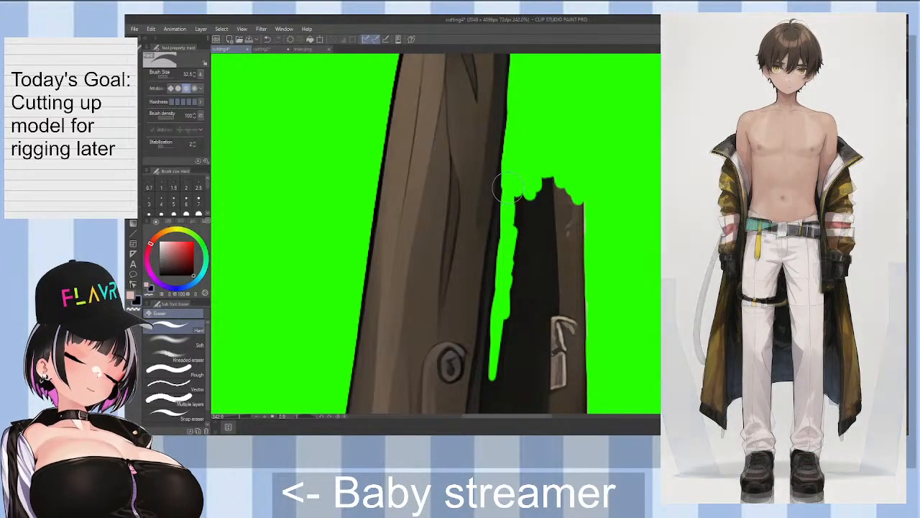
scroll(493, 116, "down", 5)
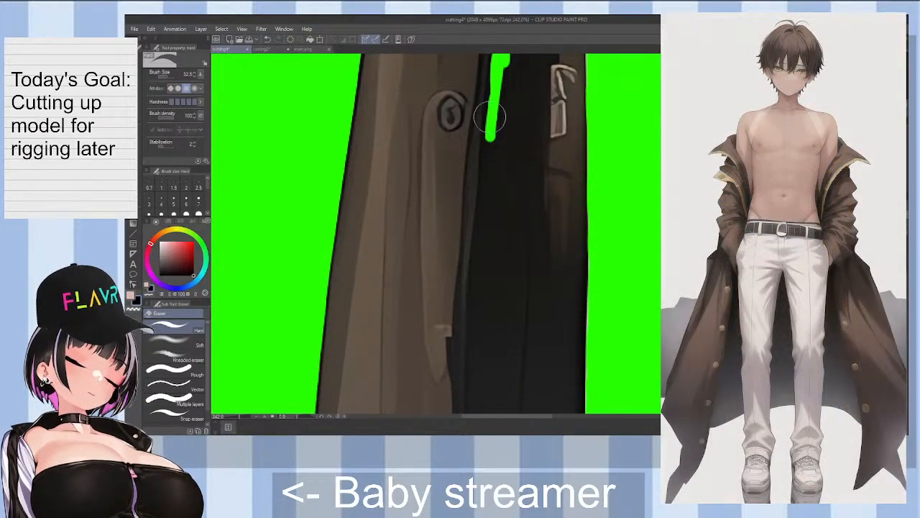
left_click_drag(489, 119, 480, 294)
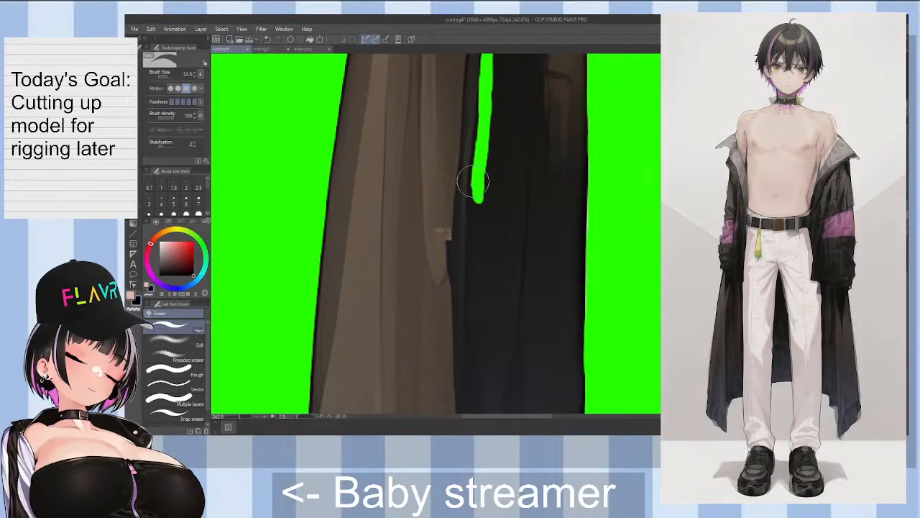
left_click_drag(480, 190, 486, 305)
Step: Undo a stray cut above the white band and erase a strip closer to the brown panel's edge instead
scroll(435, 233, "down", 3)
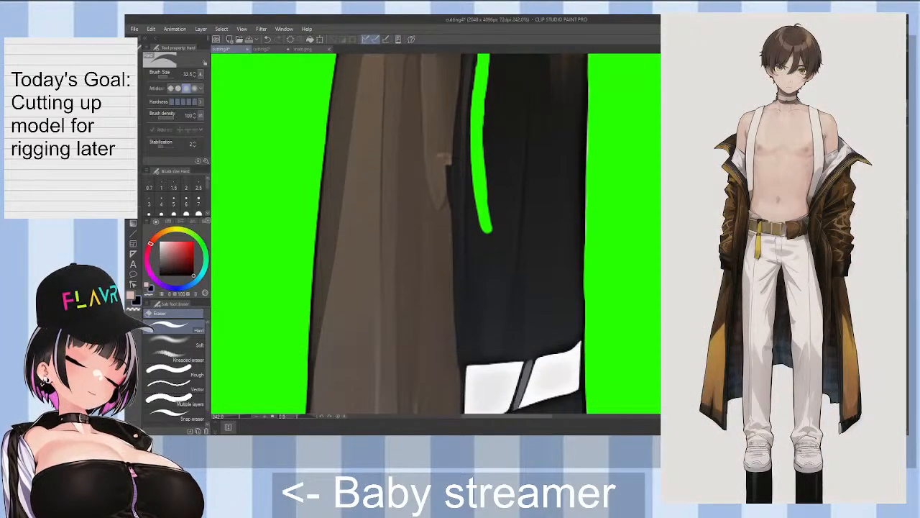
left_click_drag(472, 358, 458, 164)
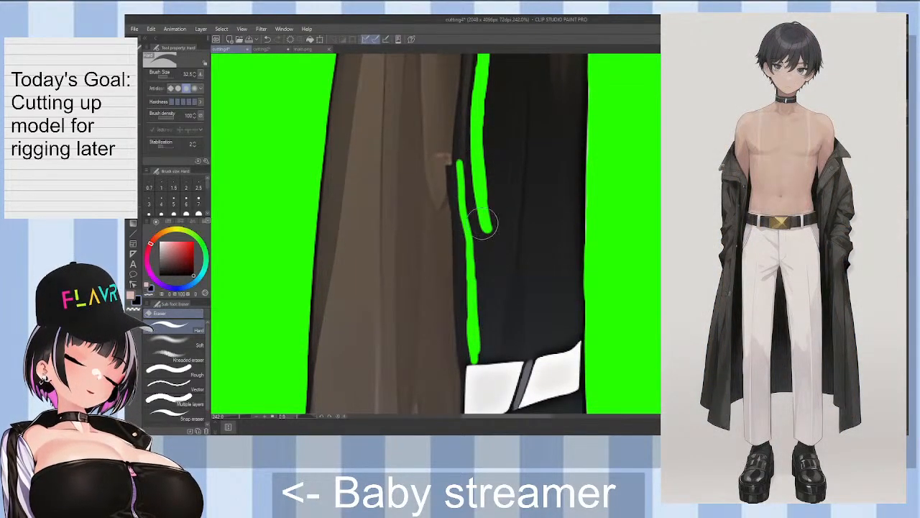
key("ctrl+z")
left_click_drag(474, 229, 480, 178)
mouse_move(478, 219)
left_mouse_down()
mouse_move(476, 324)
mouse_move(480, 311)
left_mouse_up()
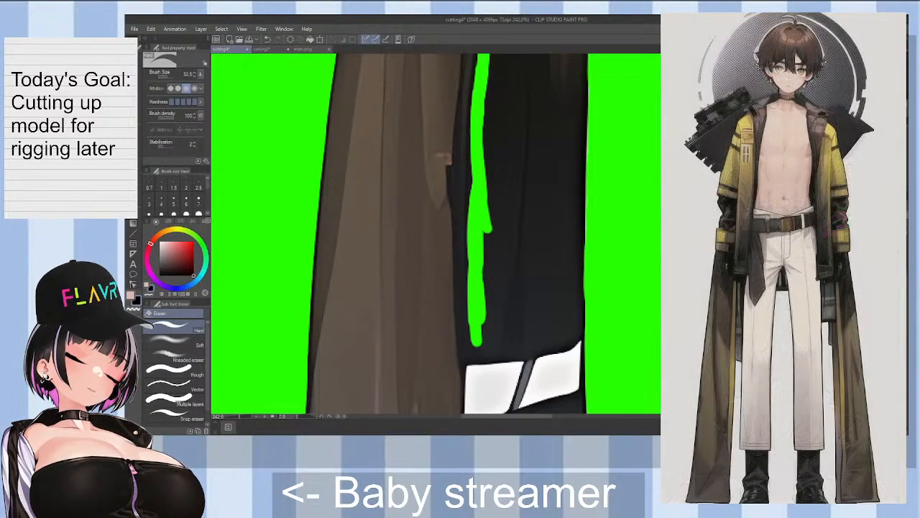
Step: Erase a strip from the lining's hem up through the white band, joining the cut above to detach the lining
scroll(436, 233, "down", 5)
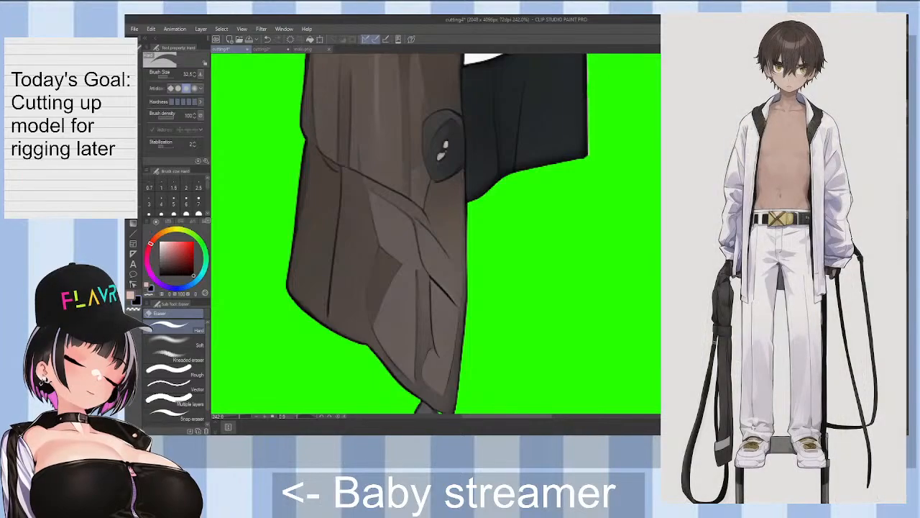
scroll(435, 234, "up", 5)
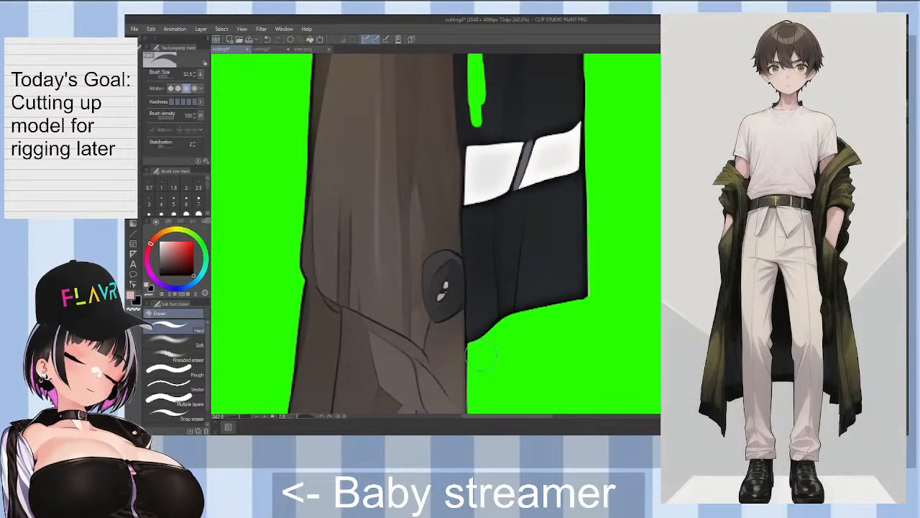
left_click_drag(472, 343, 473, 294)
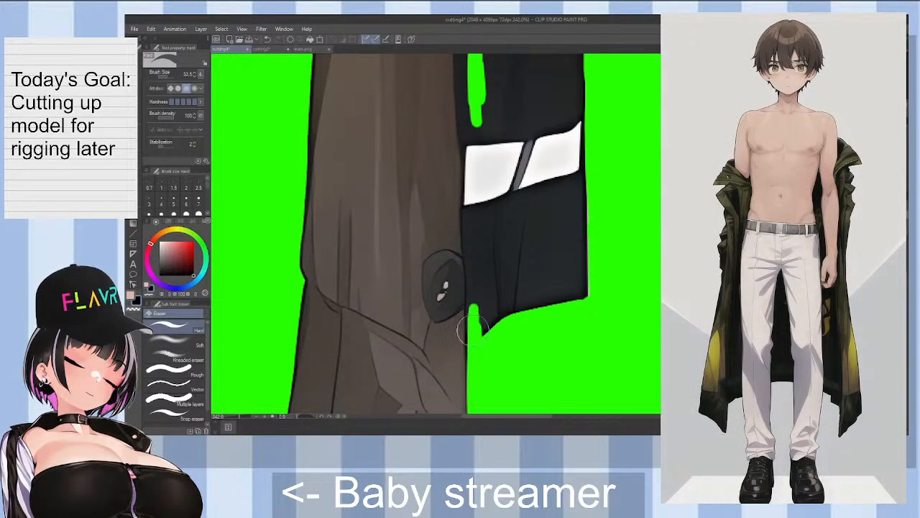
left_click_drag(470, 205, 474, 294)
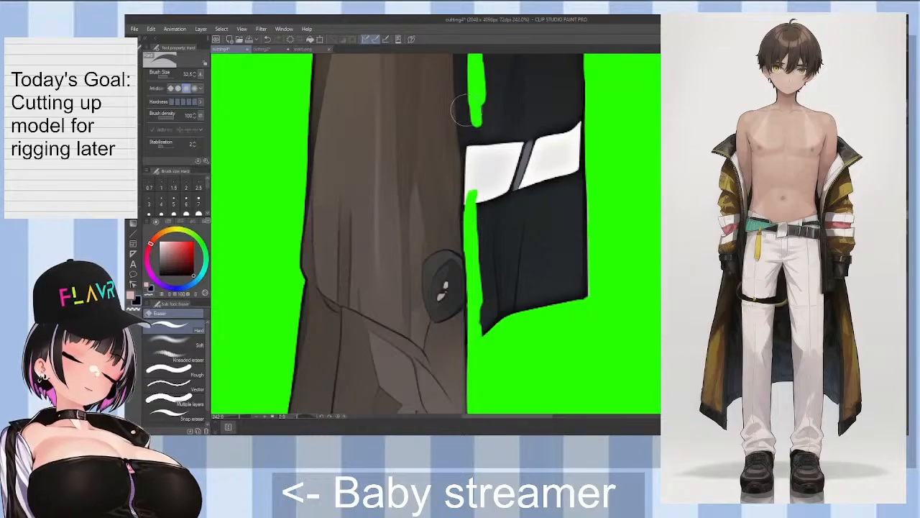
mouse_move(475, 115)
left_mouse_down()
mouse_move(474, 173)
mouse_move(478, 152)
left_mouse_up()
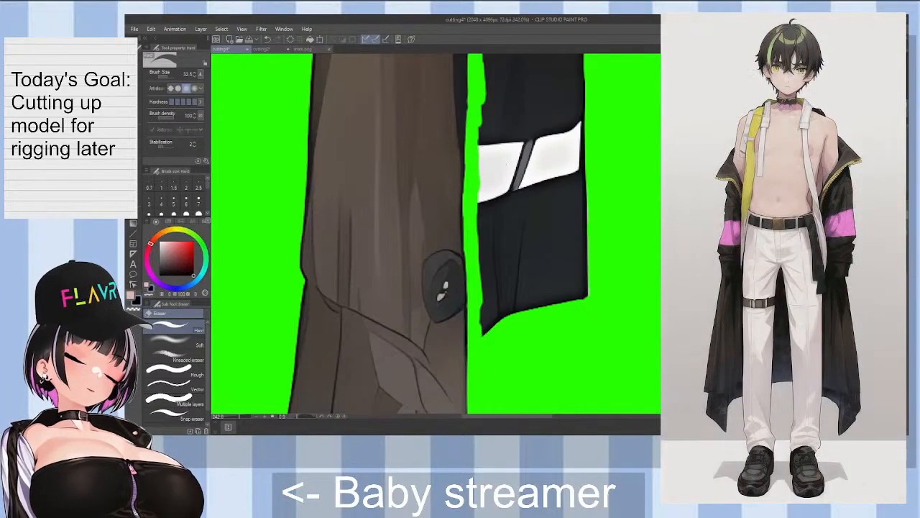
Step: Lasso and delete the detached dark lining in two sections, from its ragged upper end to just above the white band
scroll(436, 233, "up", 5)
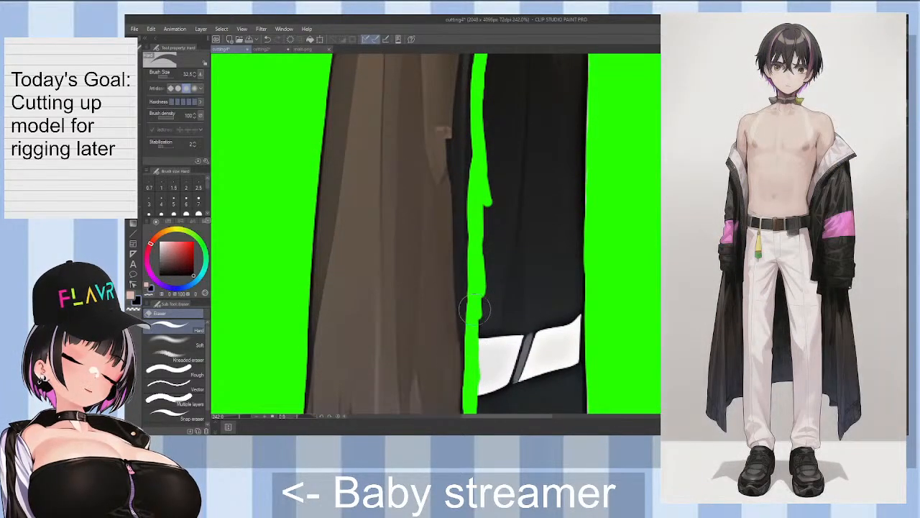
scroll(474, 309, "down", 3)
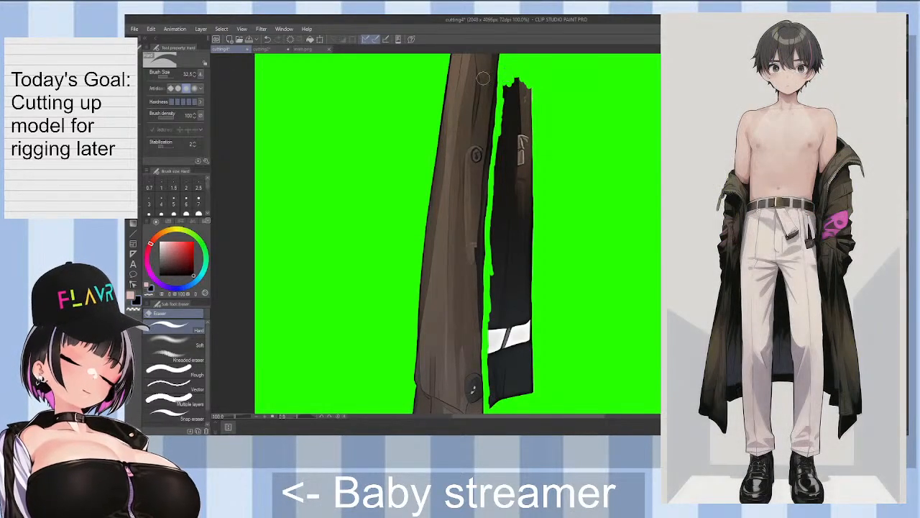
key("m")
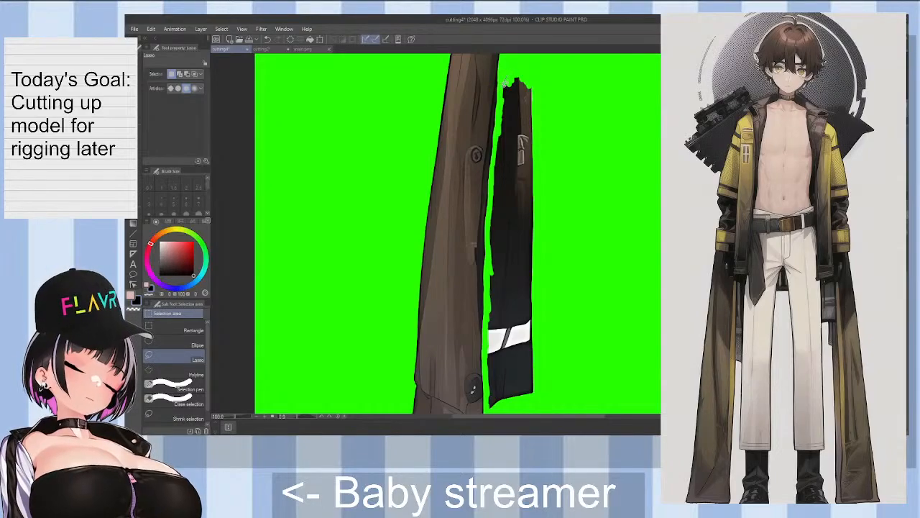
mouse_move(505, 82)
left_mouse_down()
mouse_move(496, 145)
mouse_move(512, 160)
left_mouse_up()
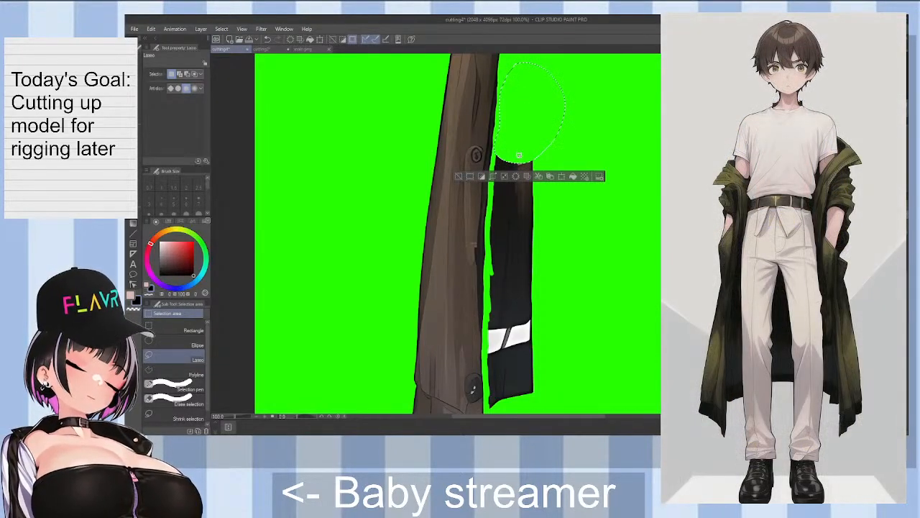
key("ctrl+d")
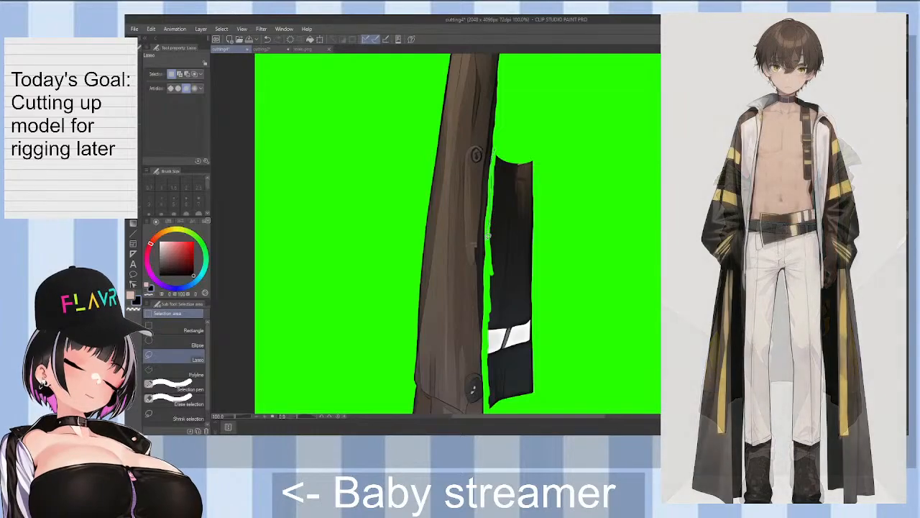
left_click_drag(520, 144, 519, 146)
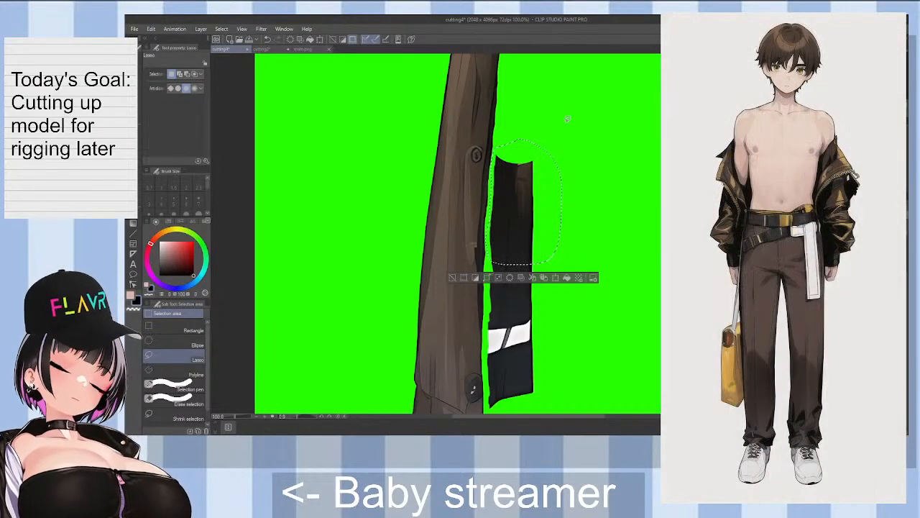
key("Delete")
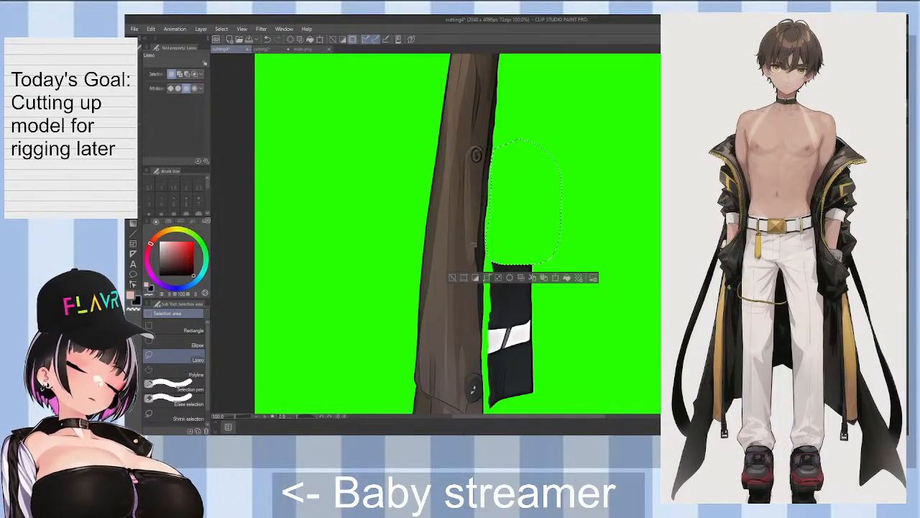
key("ctrl+d")
Step: Lasso and delete the remaining piece of dark lining with the white band, and clear the selection
scroll(493, 168, "down", 2)
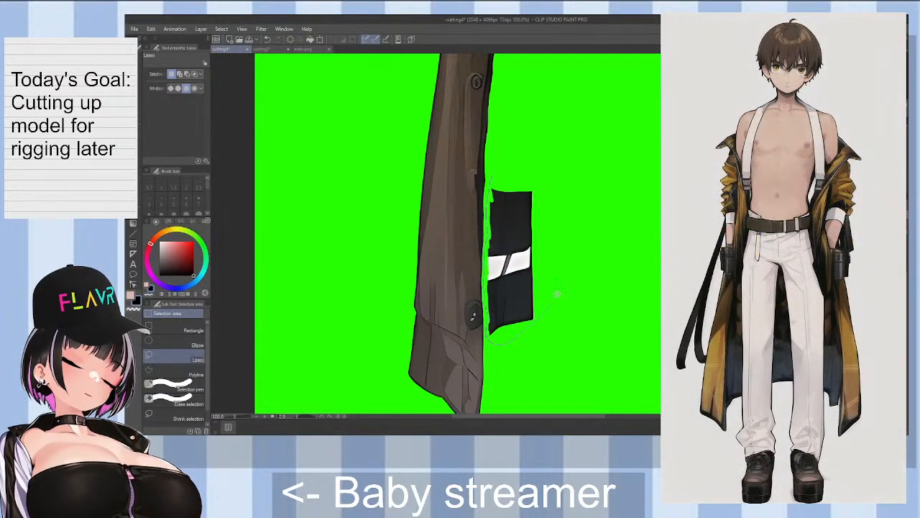
mouse_move(556, 293)
left_mouse_down()
mouse_move(550, 195)
mouse_move(536, 178)
left_mouse_up()
key("Delete")
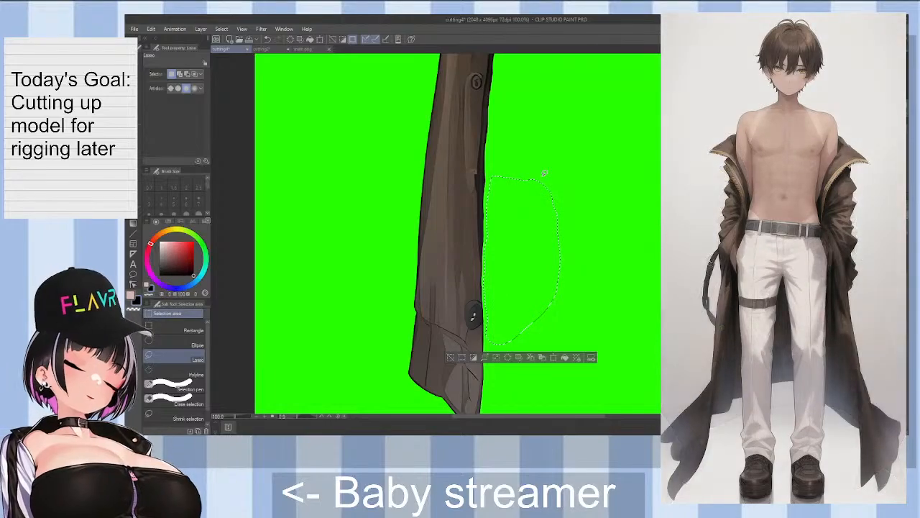
key("ctrl+d")
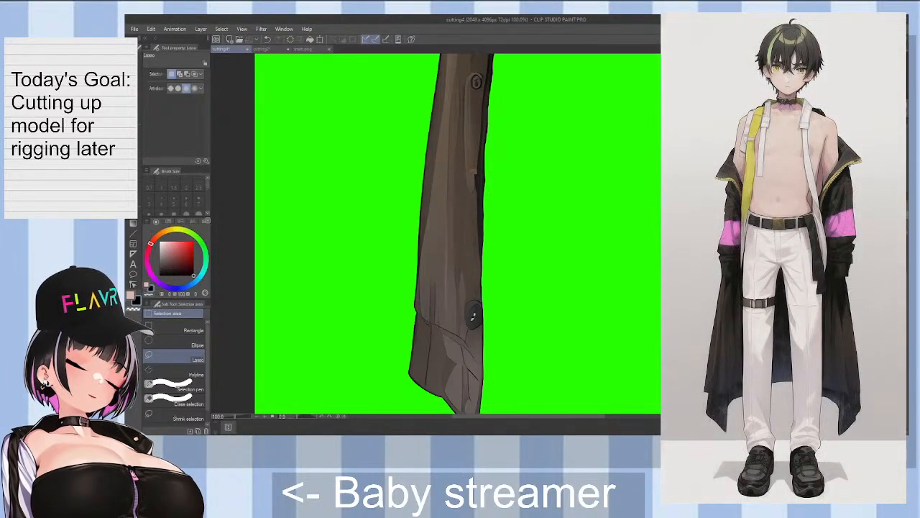
Step: Examine the trimmed coat panel against the body, trousers and remaining lining
scroll(507, 241, "down", 2)
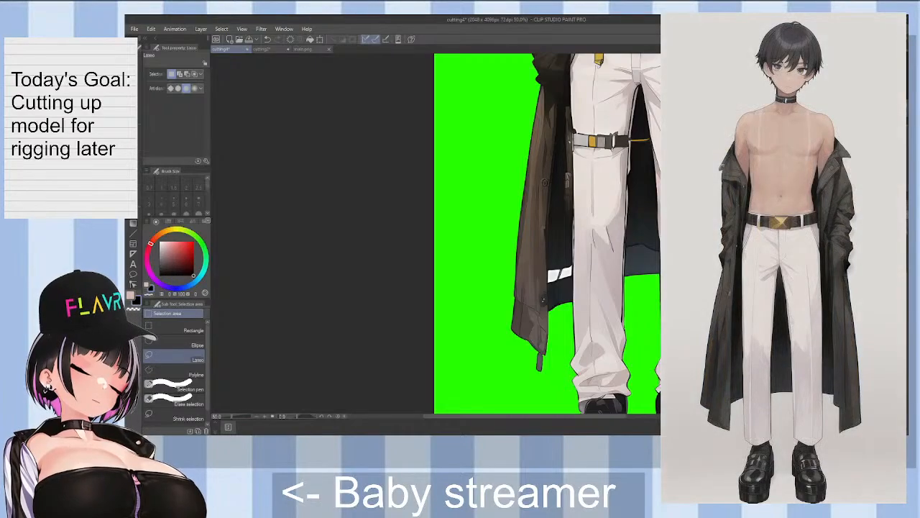
scroll(690, 277, "down", 4)
scroll(677, 151, "up", 4)
scroll(621, 317, "down", 2)
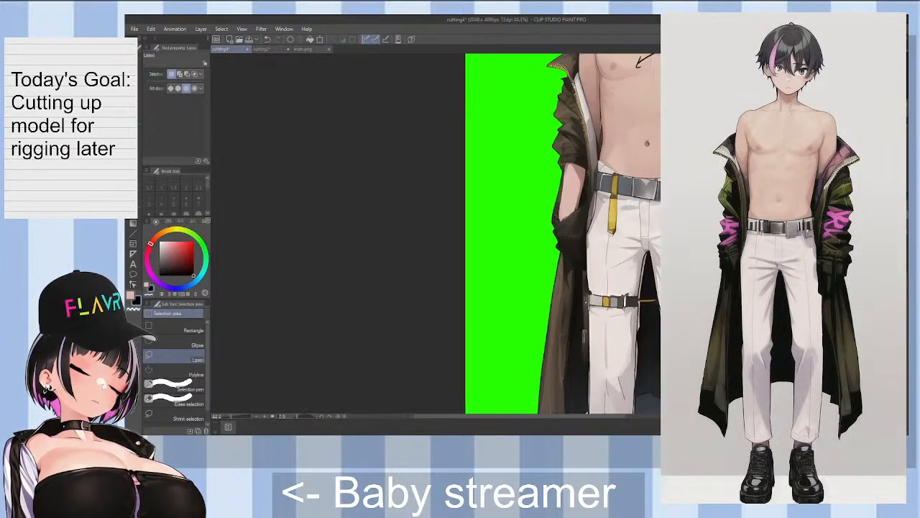
scroll(622, 316, "up", 2)
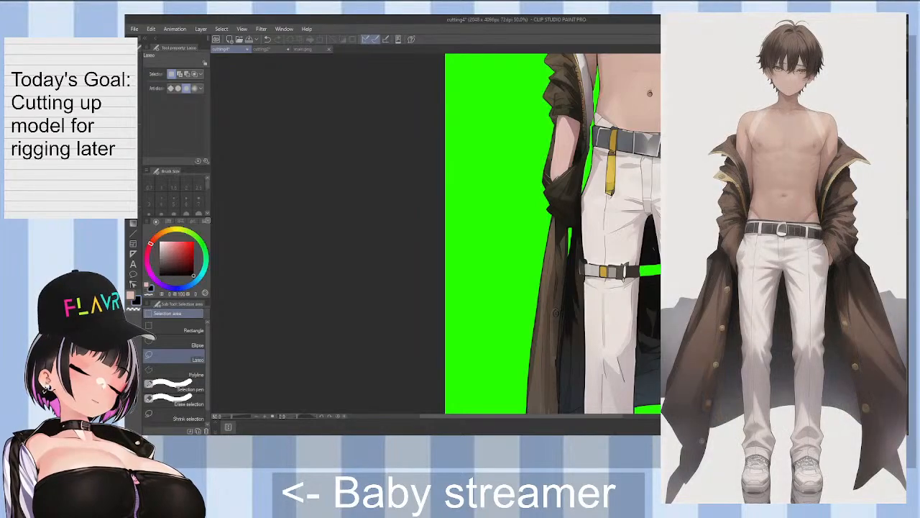
Step: Examine the whole figure from hair to shoes, checking both coat panels against the body and trousers
scroll(752, 241, "down", 10)
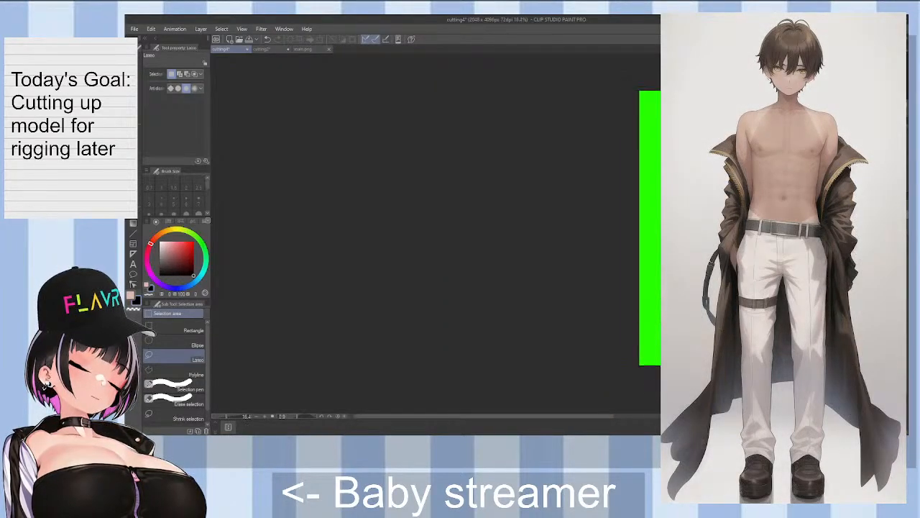
left_click_drag(604, 417, 627, 418)
scroll(727, 121, "up", 2)
scroll(727, 120, "down", 1)
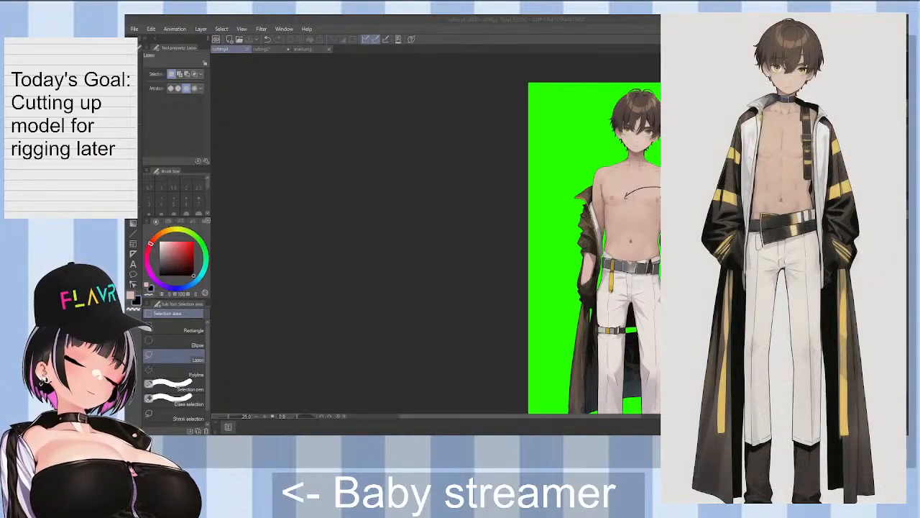
scroll(627, 346, "down", 5)
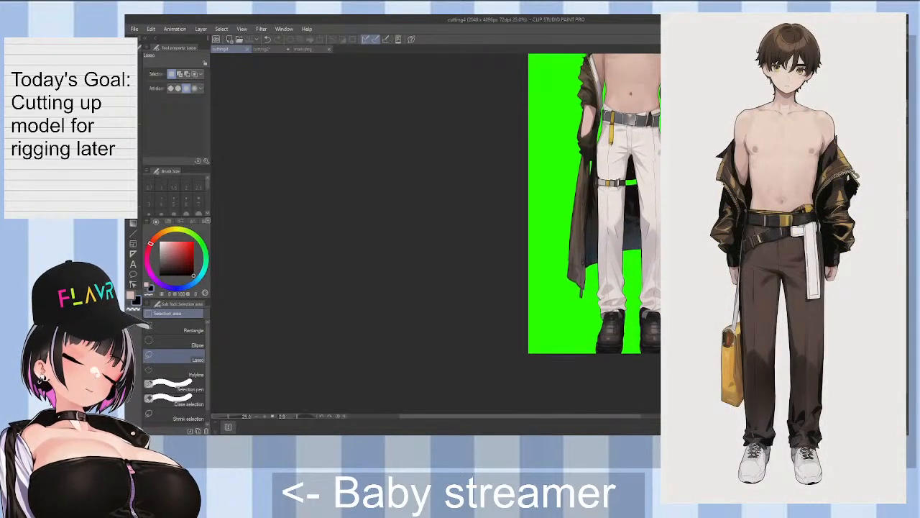
scroll(626, 347, "up", 2)
scroll(635, 343, "down", 2)
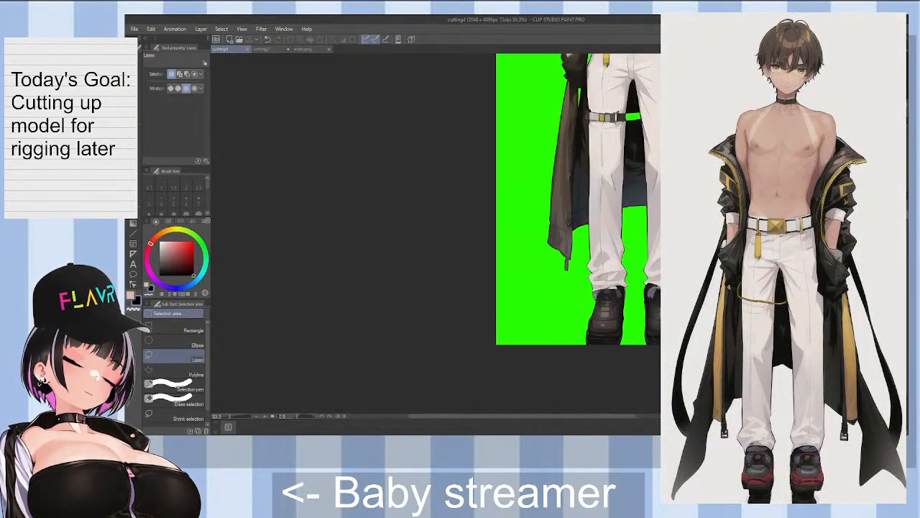
scroll(579, 233, "up", 5)
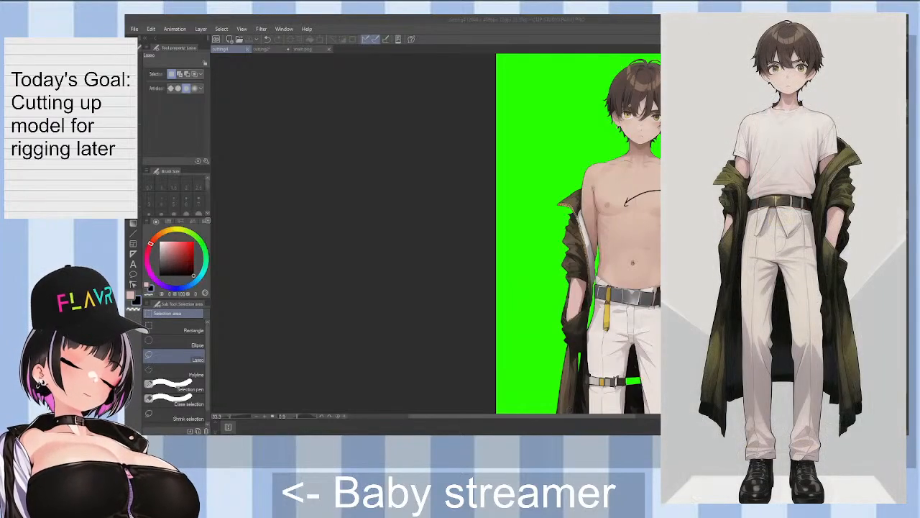
left_click_drag(624, 417, 685, 421)
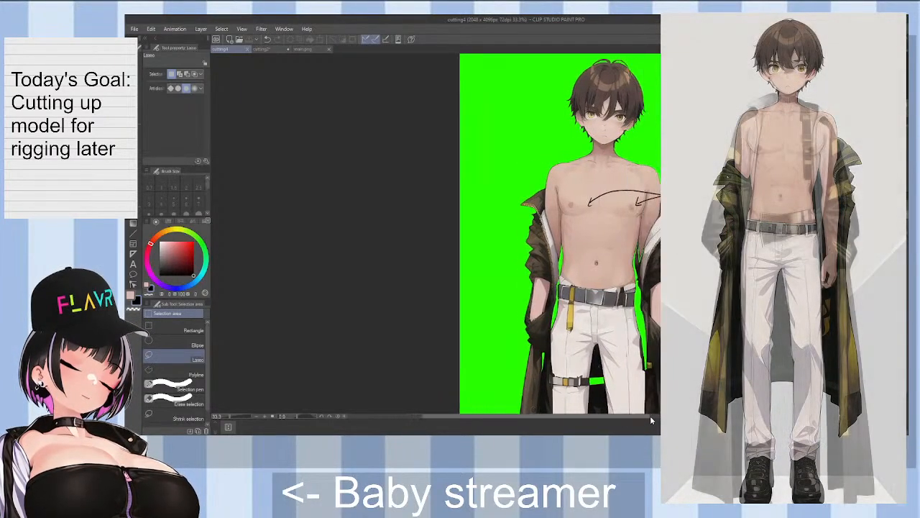
scroll(514, 234, "down", 3)
scroll(514, 233, "down", 5)
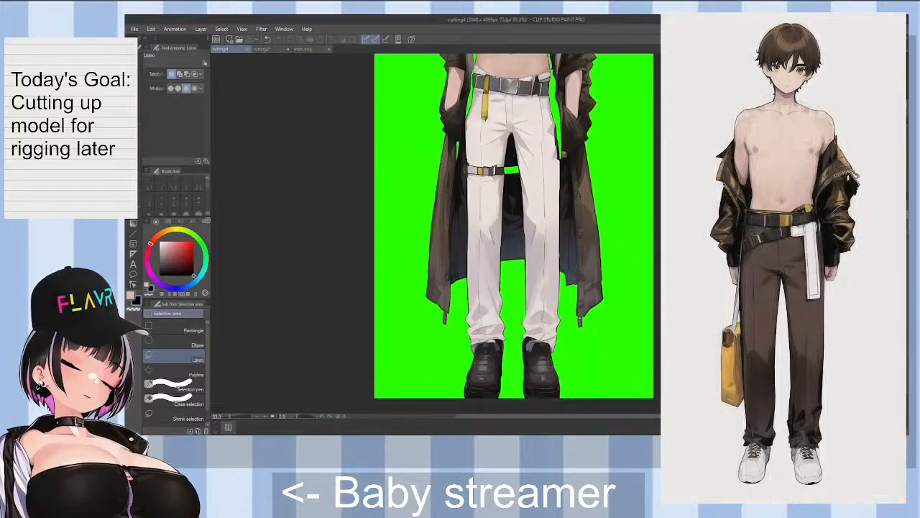
scroll(514, 233, "up", 5)
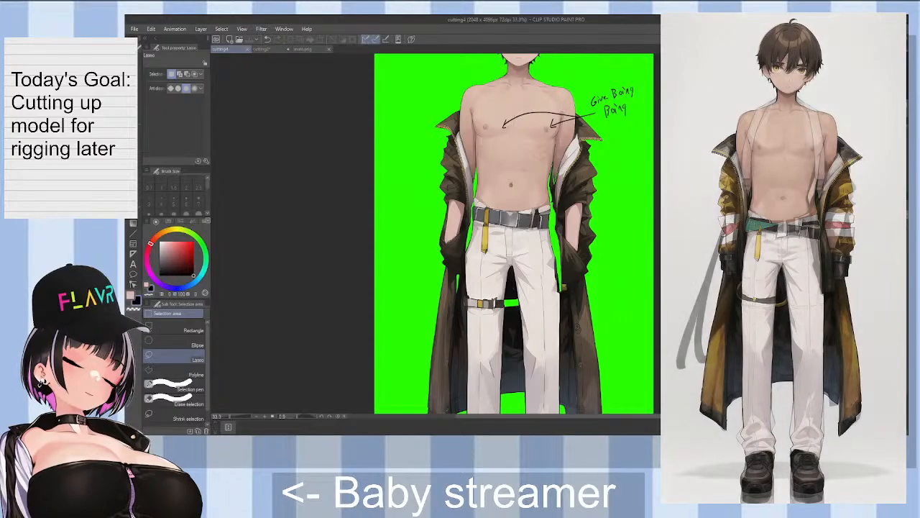
Step: Delete the handwritten chest note and the brown coat half with its sleeve on the image's right side
key("Delete")
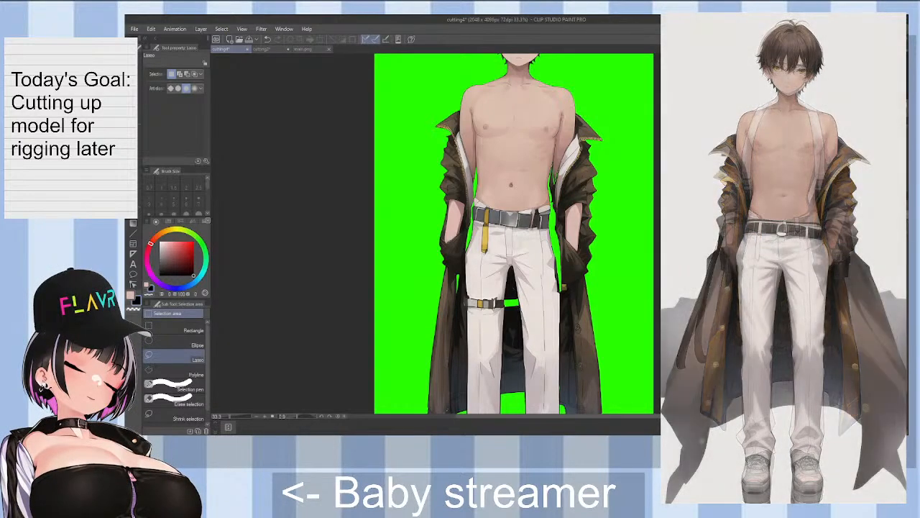
key("Delete")
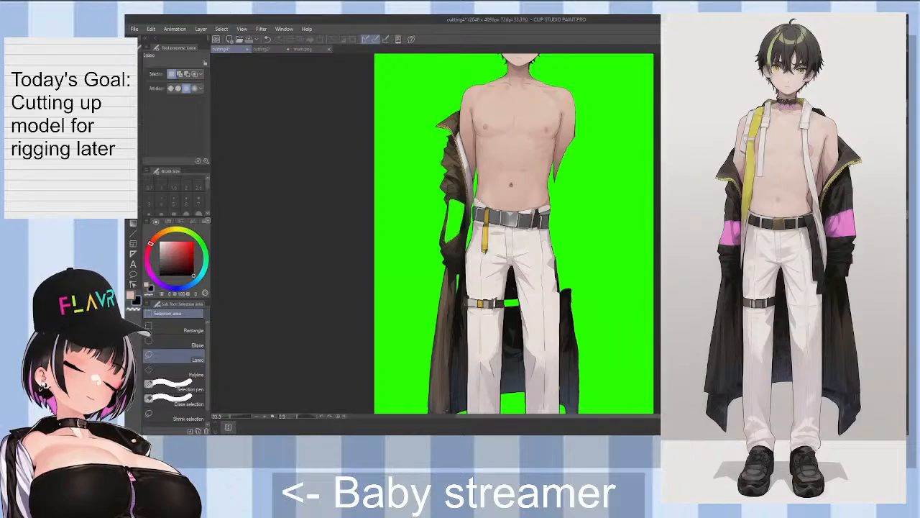
key("Delete")
key("ctrl+z")
key("ctrl+y")
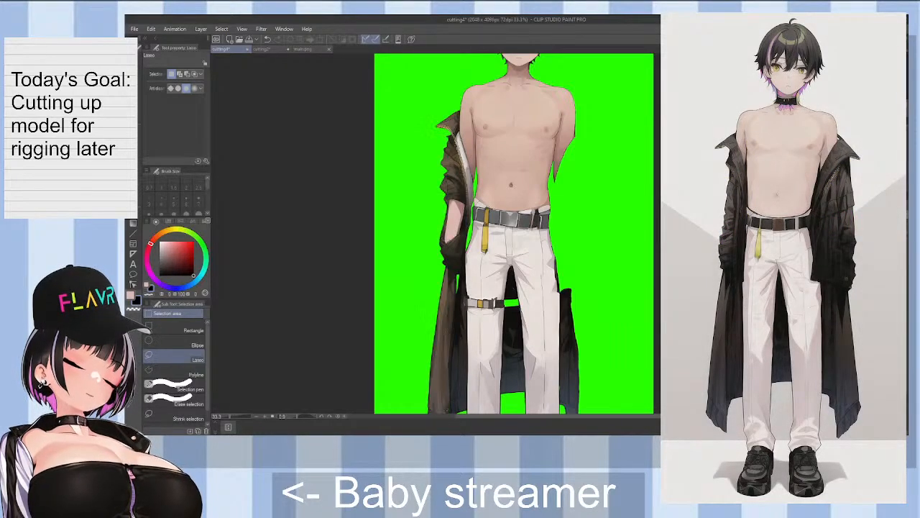
key("ctrl+z")
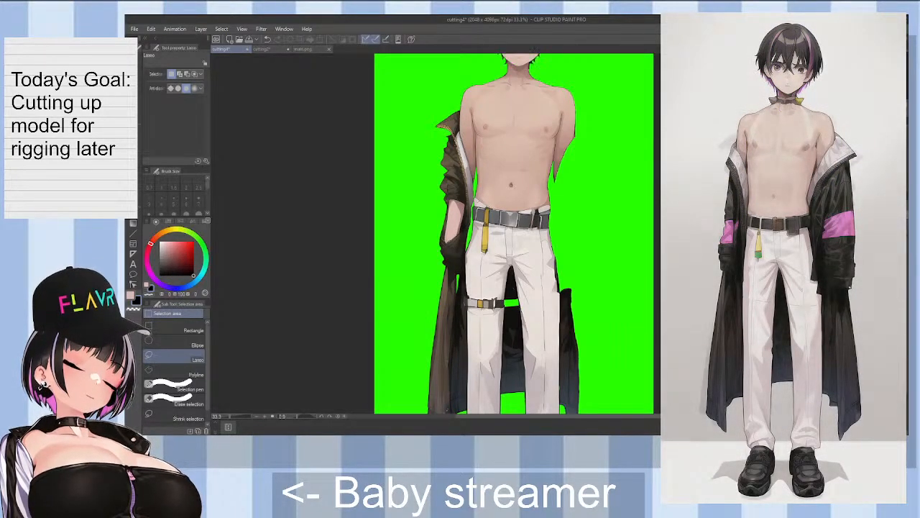
Step: Examine the torso, belt, trousers and leg strap, comparing the exposed areas with the coat artwork
scroll(550, 161, "up", 4)
scroll(594, 149, "up", 4)
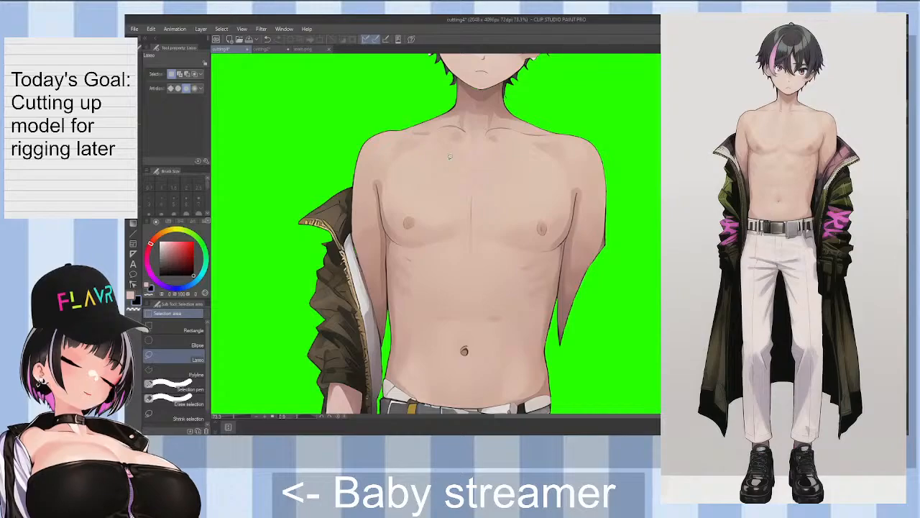
scroll(495, 238, "down", 4)
scroll(478, 334, "up", 3)
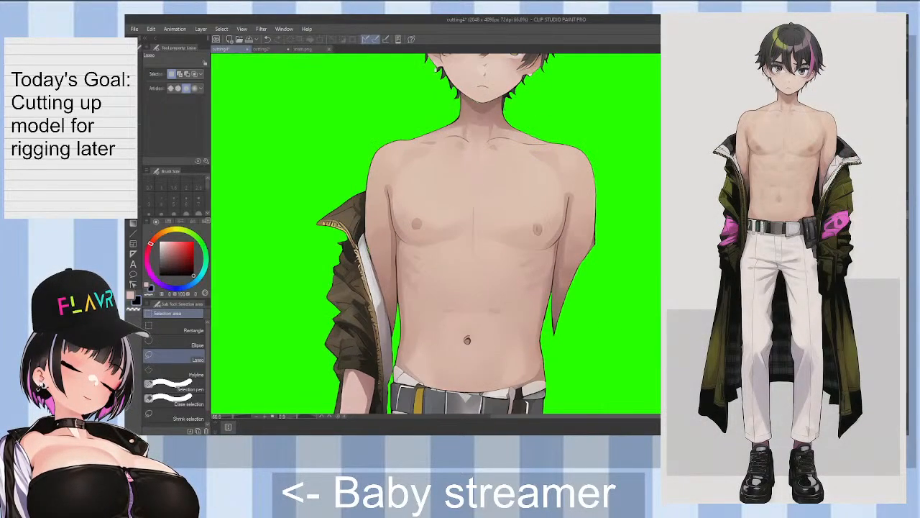
scroll(435, 233, "down", 5)
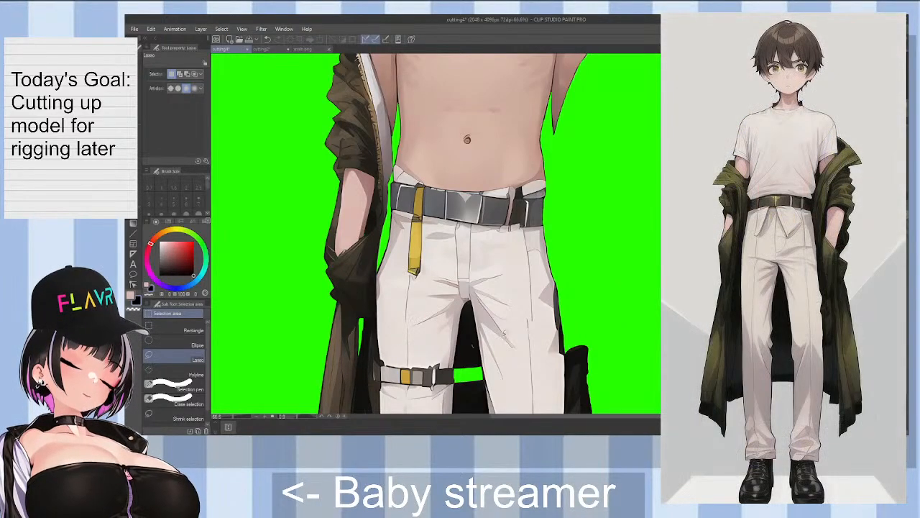
scroll(436, 234, "down", 6)
scroll(435, 234, "up", 3)
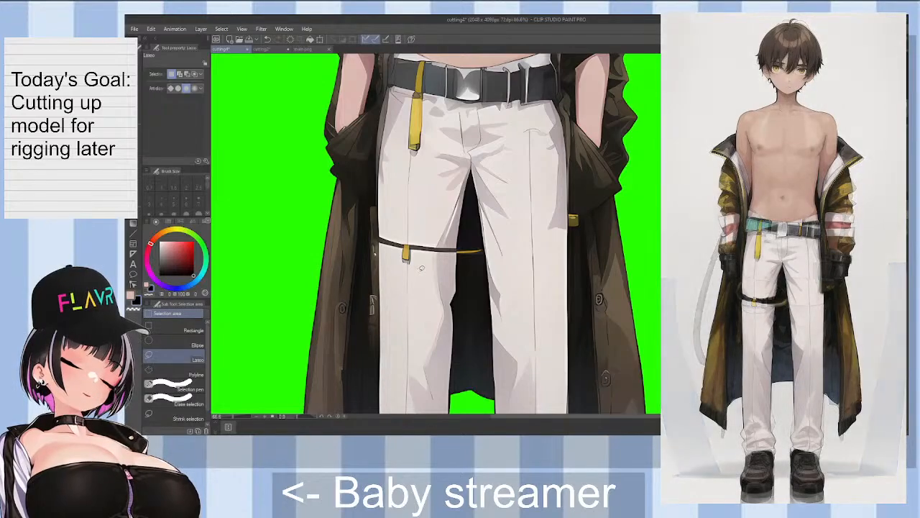
Step: Lasso the thin thigh strap with its yellow loop, clear everything outside the selection, and deselect
scroll(397, 235, "up", 2)
key("m")
key("m")
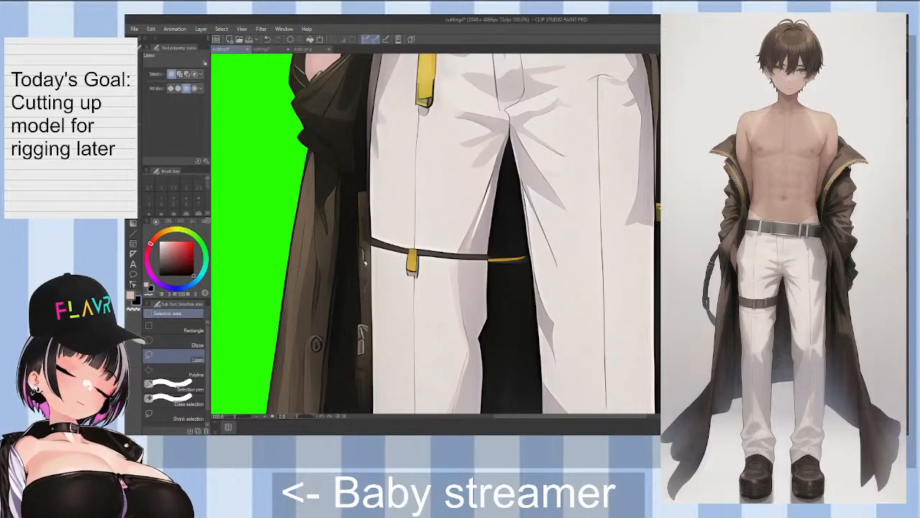
key("asciicircum")
key("asciicircum")
key("asciicircum")
mouse_move(380, 201)
left_mouse_down()
mouse_move(488, 245)
mouse_move(483, 256)
mouse_move(421, 246)
mouse_move(394, 236)
mouse_move(370, 211)
left_mouse_up()
mouse_move(416, 246)
left_mouse_down()
mouse_move(405, 257)
mouse_move(422, 241)
left_mouse_up()
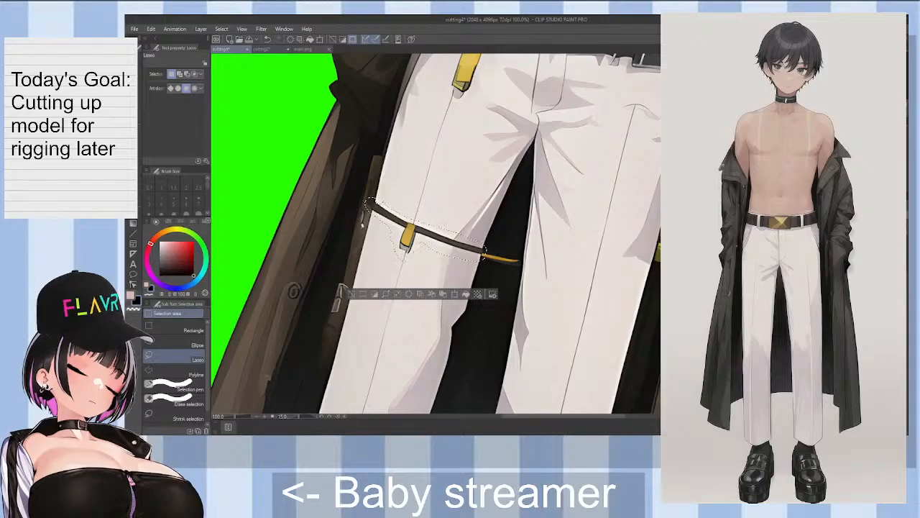
key("shift+Delete")
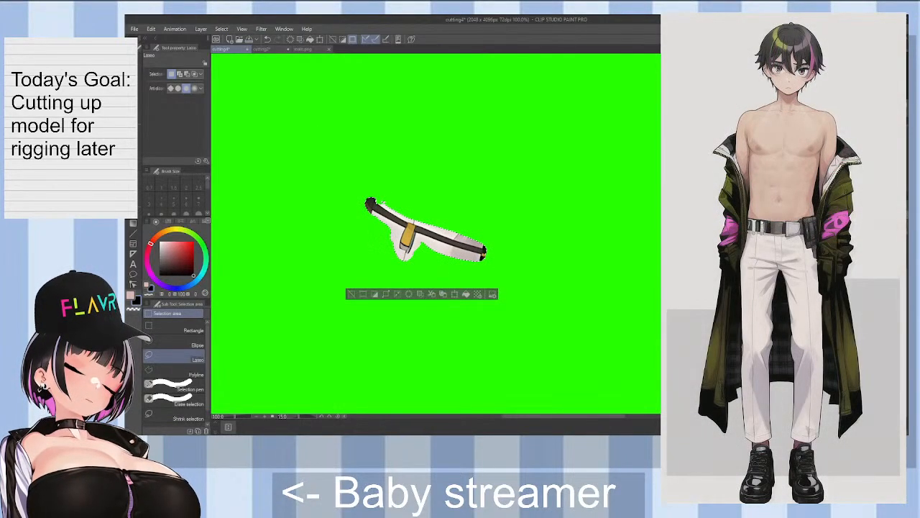
key("ctrl+z")
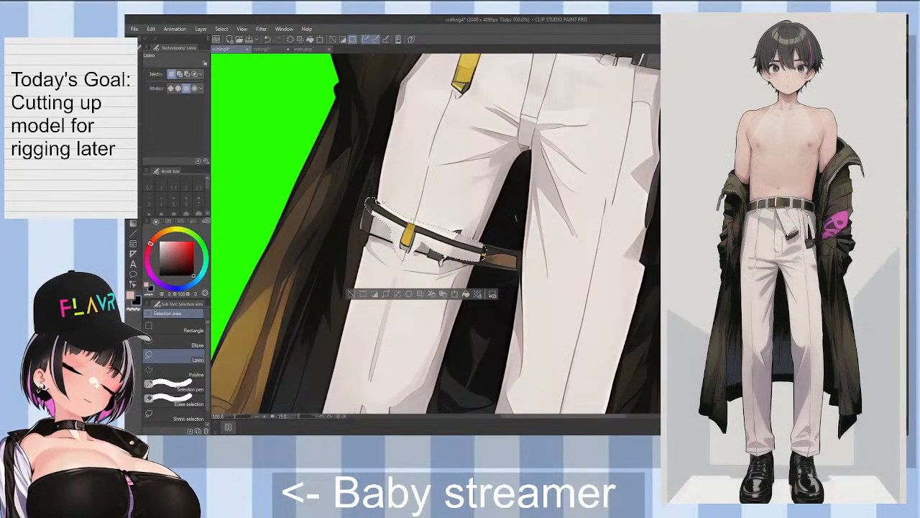
key("shift+Delete")
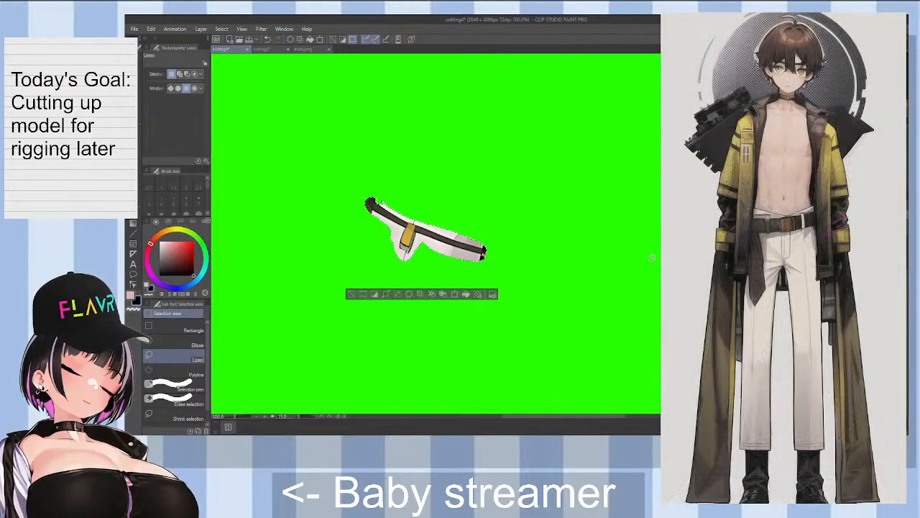
key("ctrl+d")
Step: Erase the leftover white trouser fabric along the upper edge of the isolated thigh strap using the Hard eraser
key("asciicircum")
key("e")
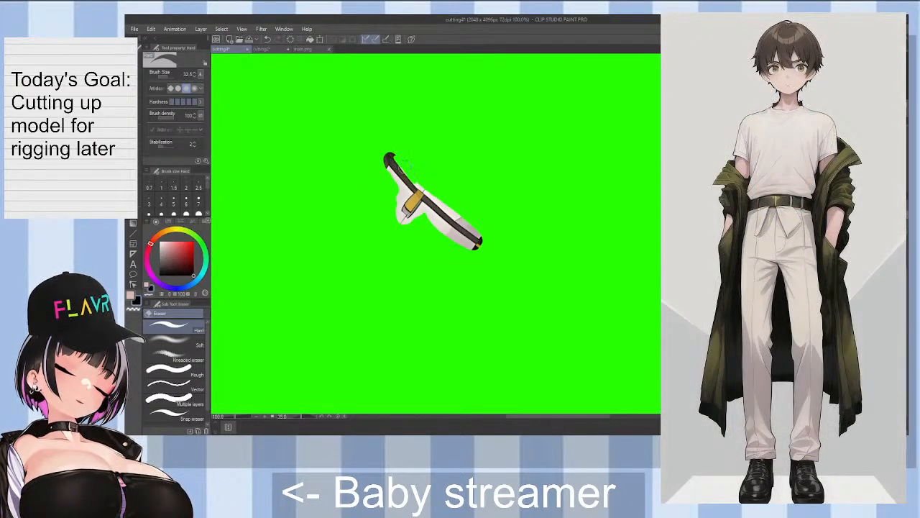
scroll(421, 184, "up", 2)
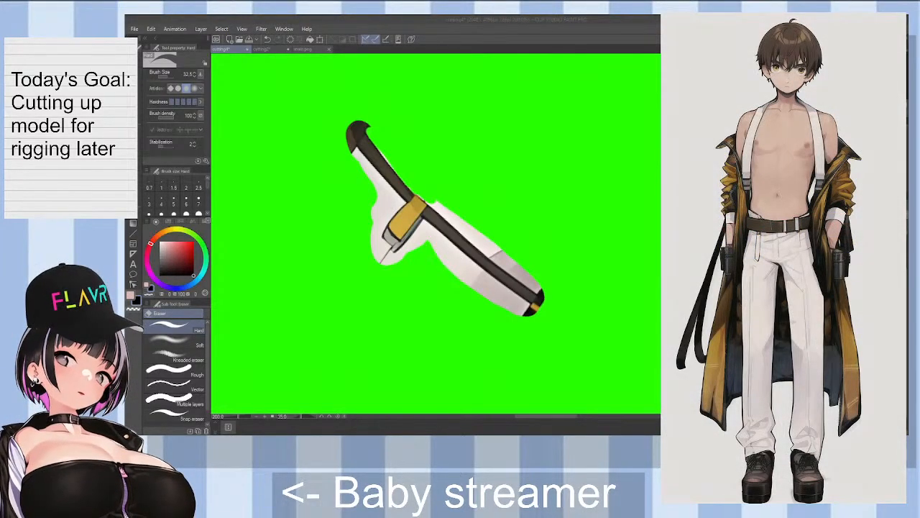
left_click(455, 189)
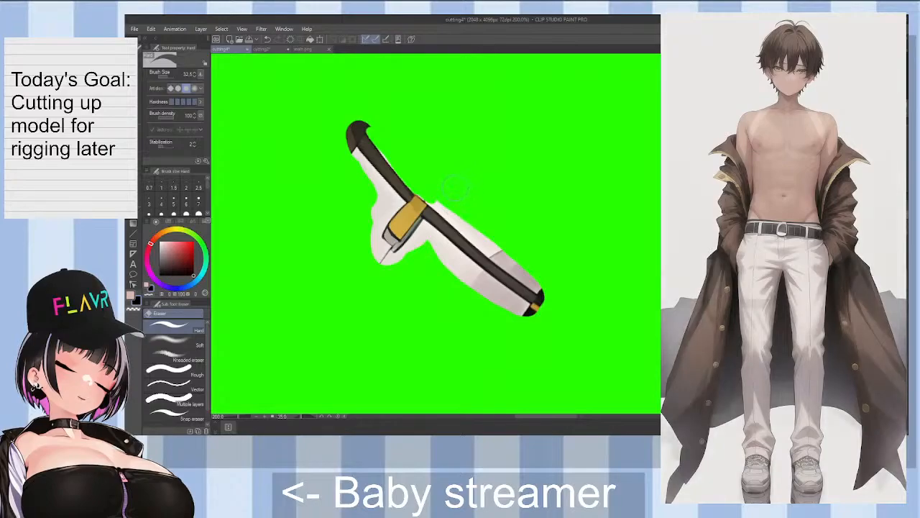
key("^")
key("^")
left_click_drag(452, 192, 444, 187)
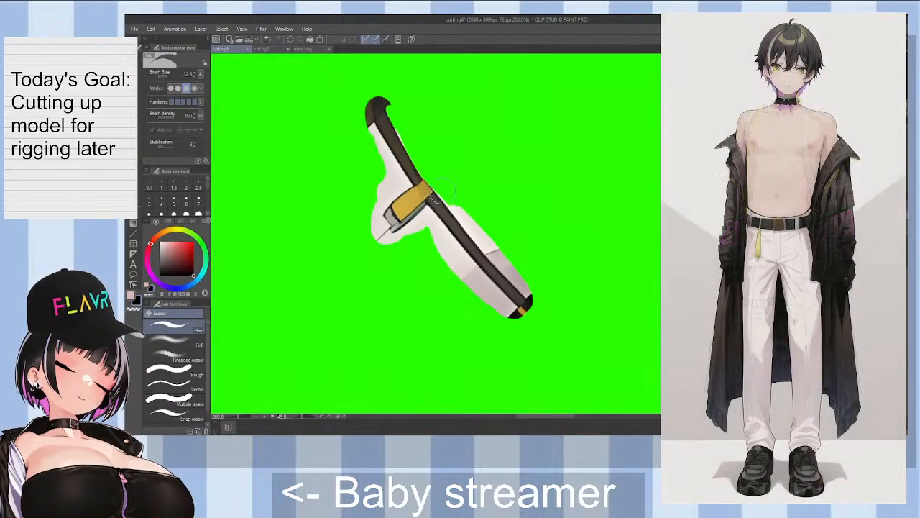
mouse_move(449, 200)
left_mouse_down()
mouse_move(462, 204)
mouse_move(465, 216)
mouse_move(486, 222)
mouse_move(523, 291)
left_mouse_up()
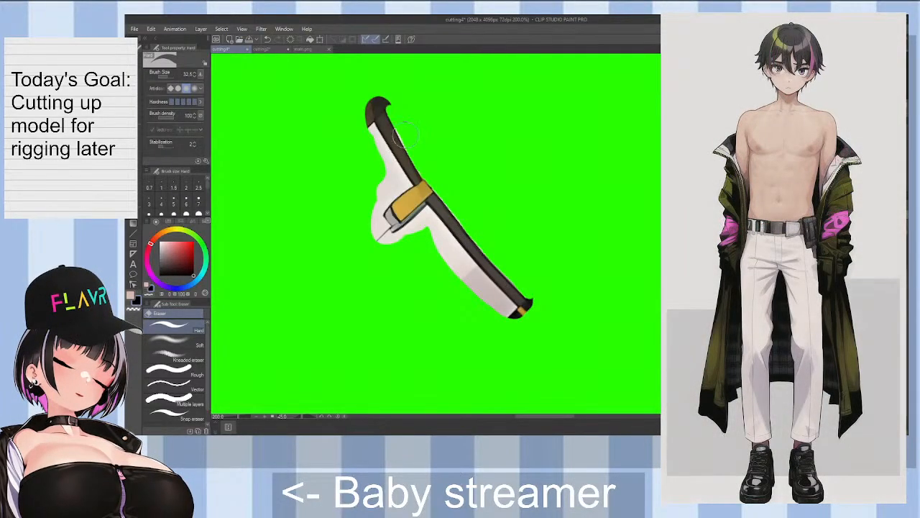
Step: Trim the black and yellow cap off the strap's inner-thigh end with the eraser
key("minus")
key("minus")
key("minus")
key("minus")
key("minus")
key("minus")
key("minus")
key("minus")
key("minus")
key("minus")
key("minus")
key("minus")
key("minus")
key("minus")
key("minus")
key("minus")
key("minus")
key("minus")
key("minus")
key("minus")
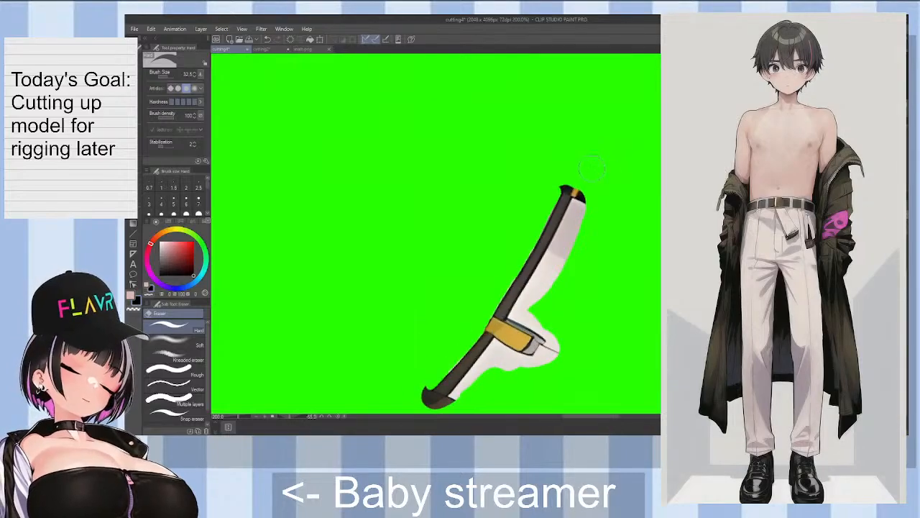
left_click_drag(560, 183, 571, 185)
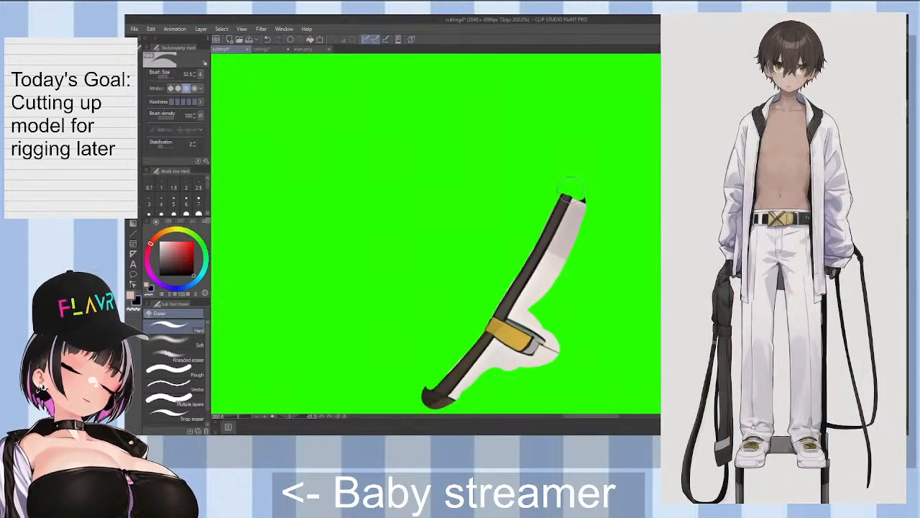
Step: Erase the white fabric along the strap's lower edge, from the trimmed tip towards the yellow loop
mouse_move(584, 198)
left_mouse_down()
mouse_move(569, 213)
mouse_move(577, 203)
left_mouse_up()
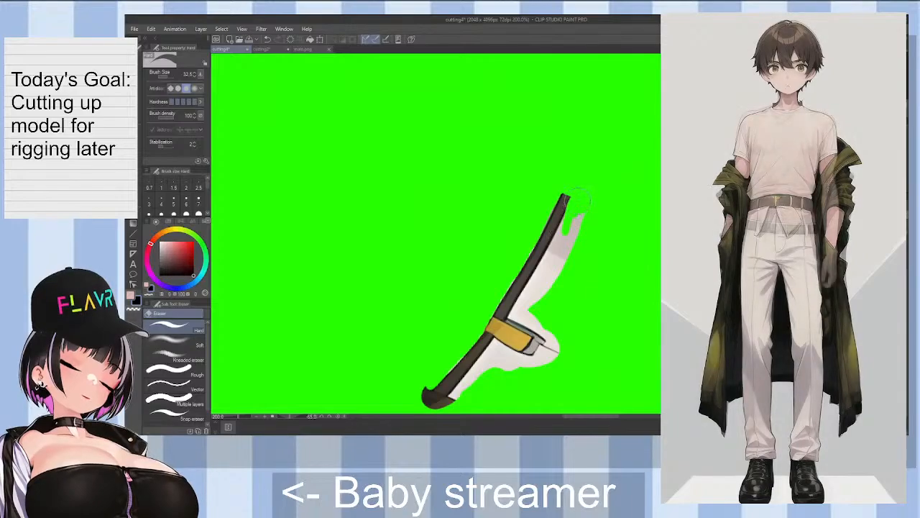
key("ctrl+z")
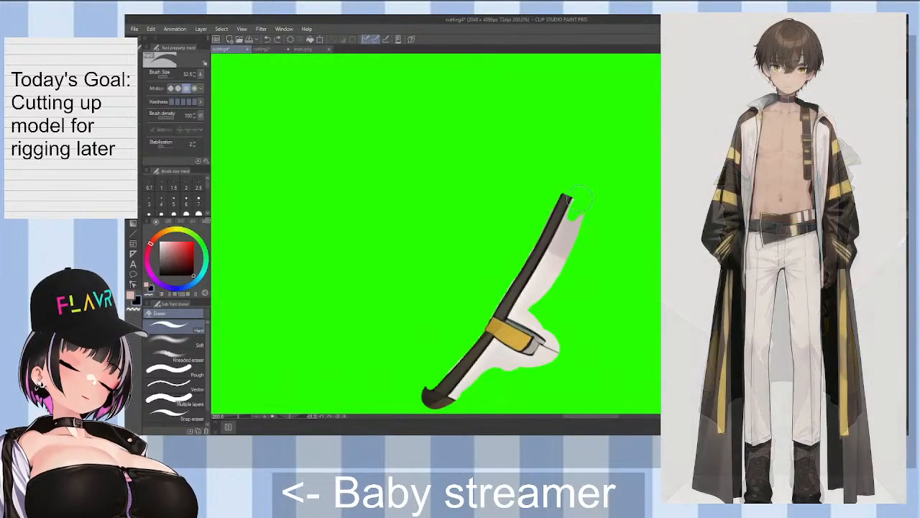
mouse_move(578, 203)
left_mouse_down()
mouse_move(562, 226)
mouse_move(577, 205)
mouse_move(566, 231)
mouse_move(582, 226)
mouse_move(545, 286)
mouse_move(568, 226)
mouse_move(546, 289)
left_mouse_up()
key("^")
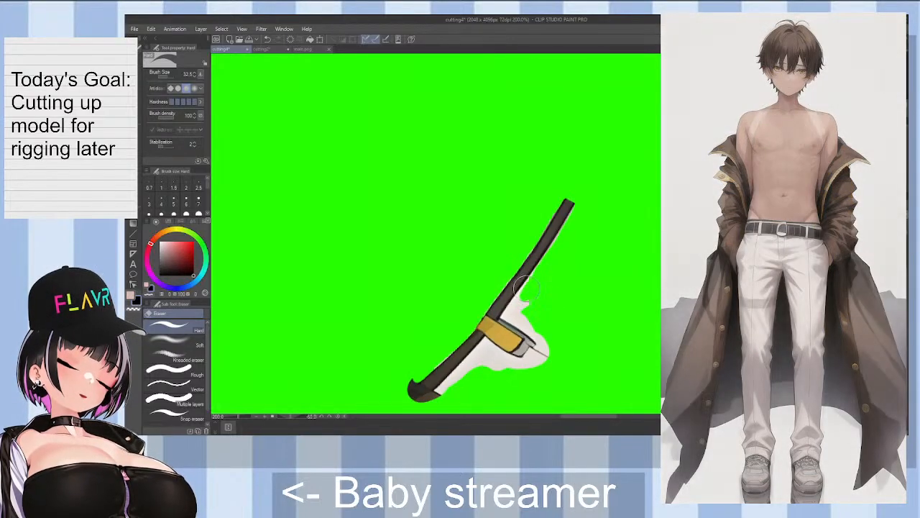
Step: Erase the white patch in the corner between the strap and the yellow loop, reducing the eraser size to 13.9
key("^")
key("^")
key("^")
key("^")
key("^")
left_click_drag(476, 309, 490, 330)
key("[")
key("[")
key("[")
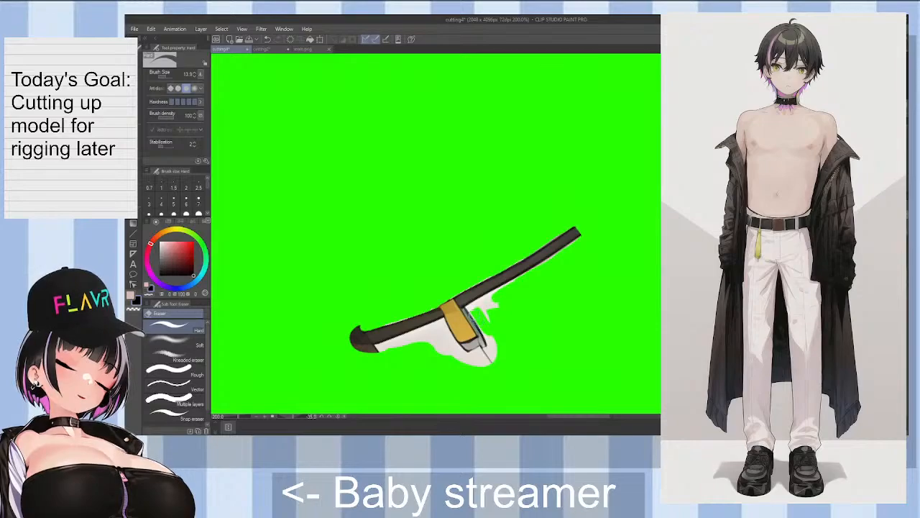
left_click_drag(468, 309, 487, 304)
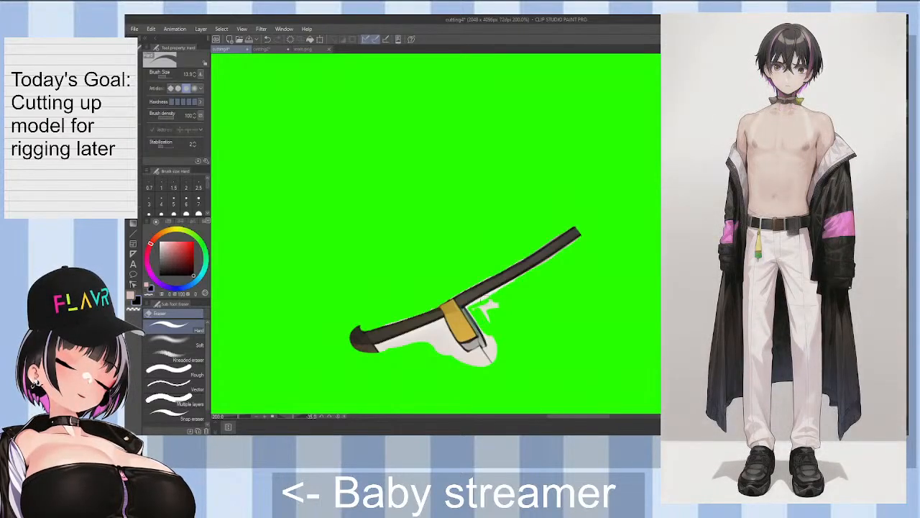
Step: Erase the white fabric around the outer end of the yellow loop using a larger Hard eraser of about size 30
key("minus")
key("minus")
key("minus")
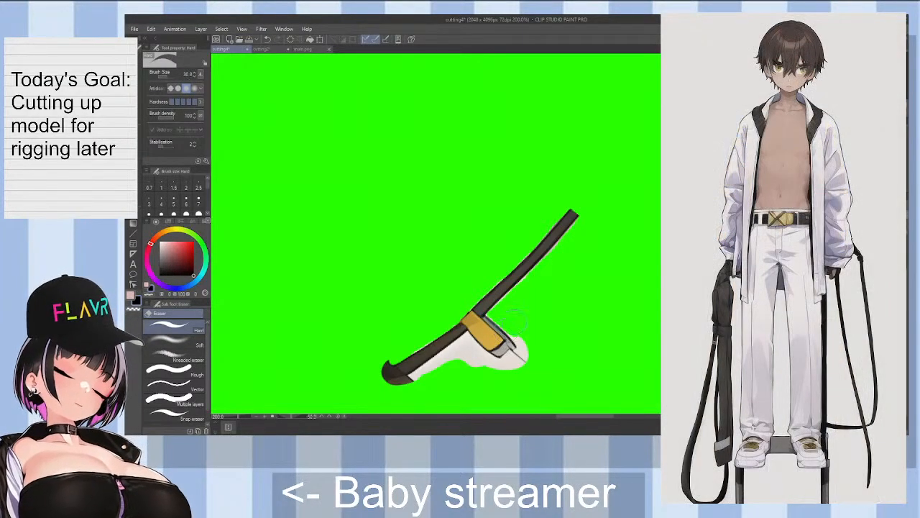
left_click_drag(516, 322, 521, 357)
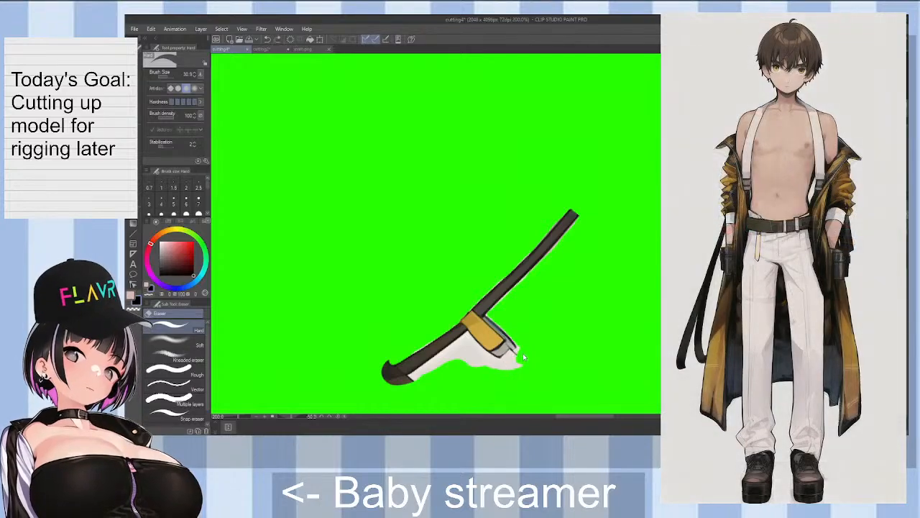
left_click_drag(416, 386, 445, 354)
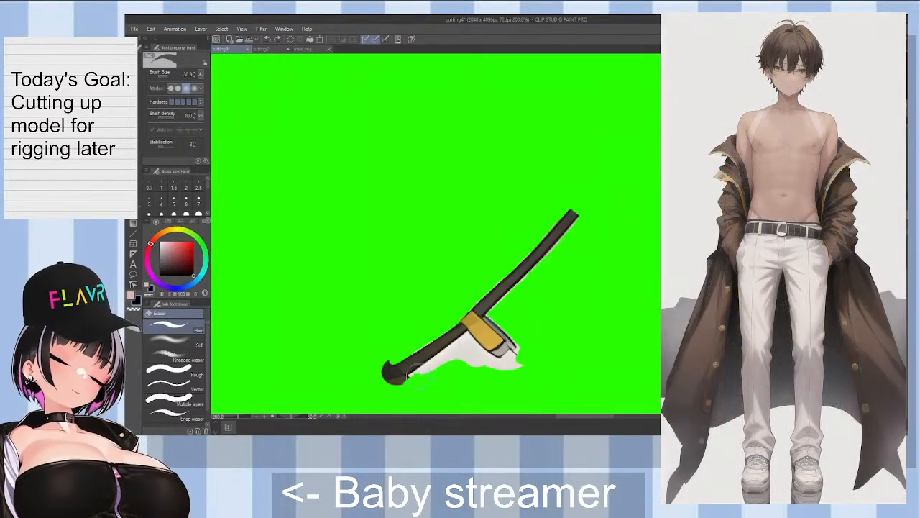
key("minus")
key("minus")
key("ctrl+z")
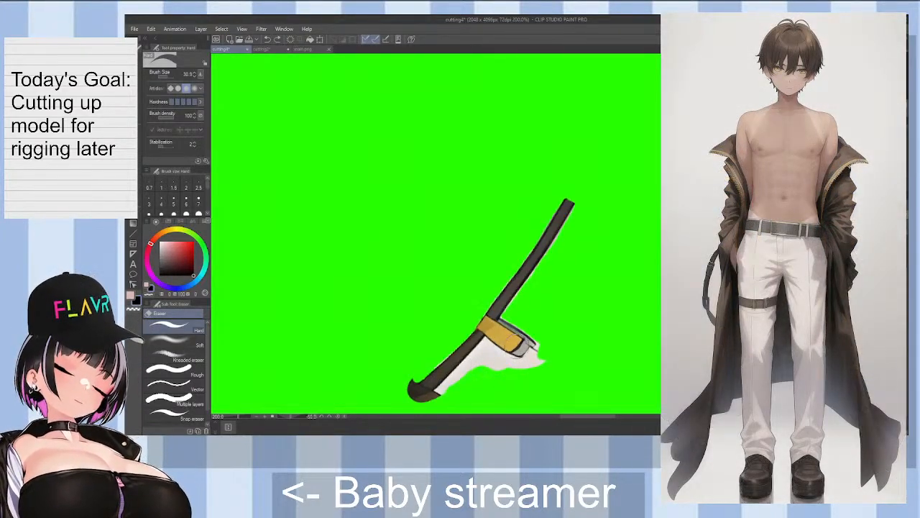
Step: Erase the white fabric along the strap between the yellow loop and the thick end, and trim off that end's hooked dark cap
key("minus")
key("minus")
key("minus")
key("minus")
key("minus")
key("minus")
key("minus")
key("minus")
key("minus")
key("minus")
key("minus")
key("minus")
key("minus")
key("minus")
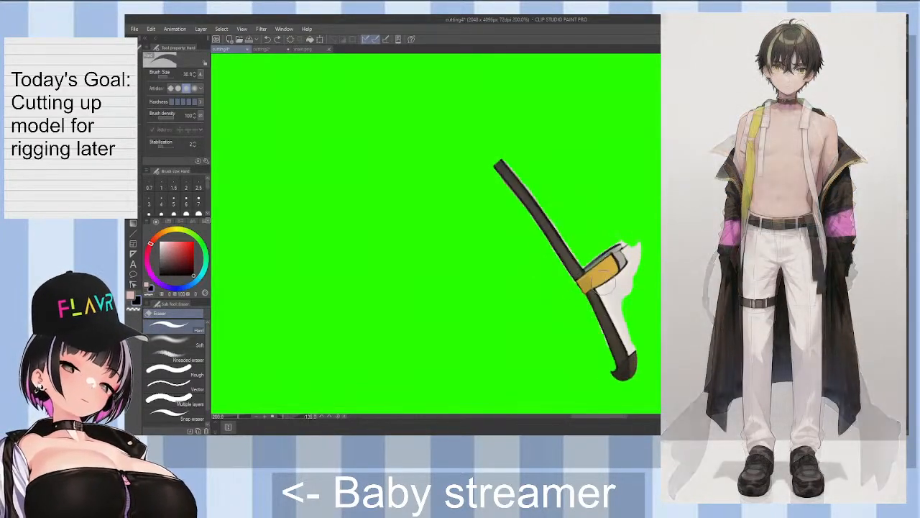
left_click_drag(605, 297, 622, 326)
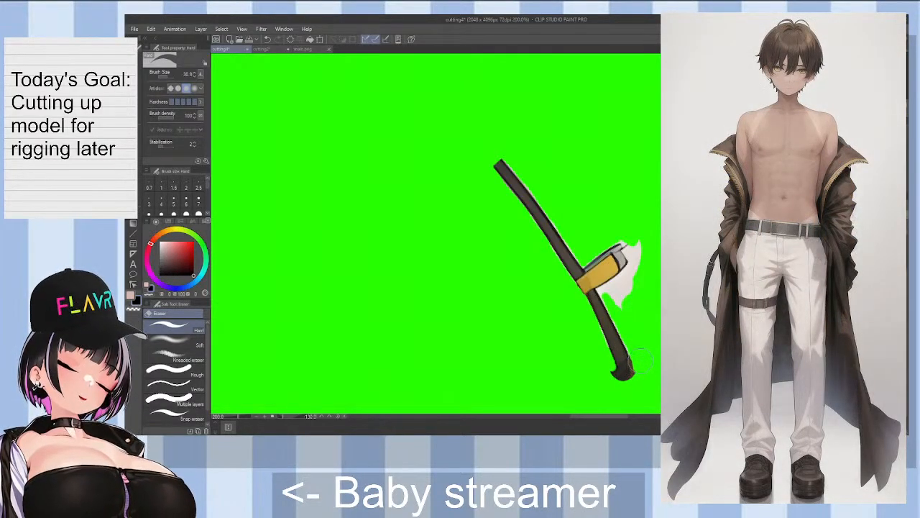
mouse_move(641, 360)
left_mouse_down()
mouse_move(627, 396)
mouse_move(620, 378)
mouse_move(635, 377)
mouse_move(623, 377)
mouse_move(638, 363)
mouse_move(607, 381)
mouse_move(637, 361)
mouse_move(631, 378)
mouse_move(613, 382)
mouse_move(632, 370)
mouse_move(604, 376)
mouse_move(639, 365)
left_mouse_up()
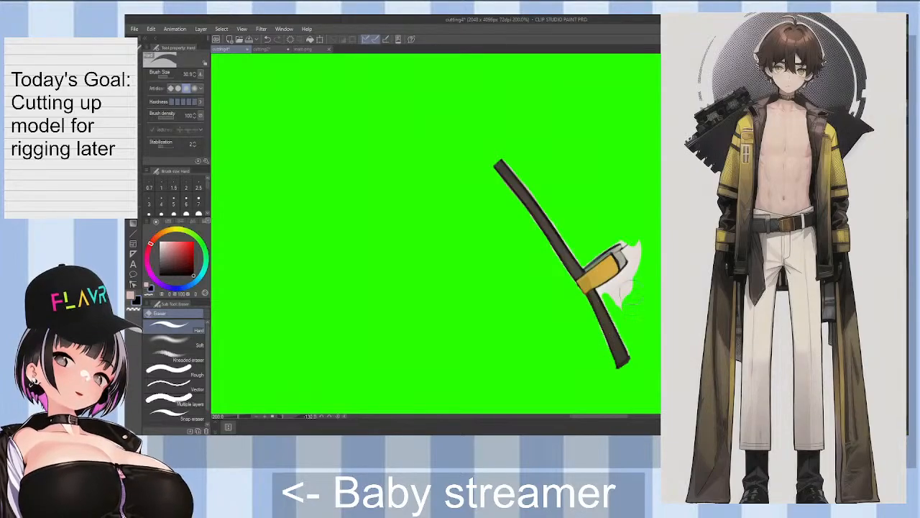
Step: Erase the large white patch beside the yellow loop and around its grey outer tip, undoing one unwanted stroke
mouse_move(603, 291)
left_mouse_down()
mouse_move(630, 286)
mouse_move(626, 304)
mouse_move(631, 245)
left_mouse_up()
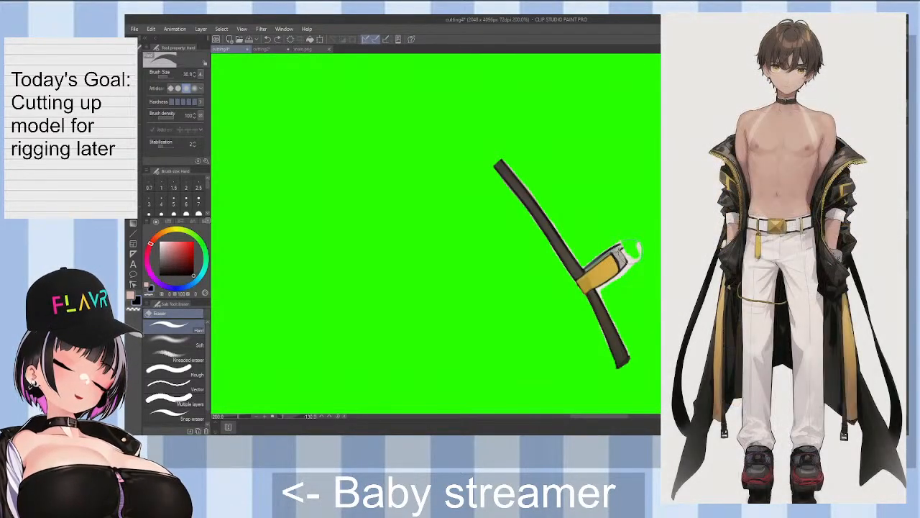
key("ctrl+z")
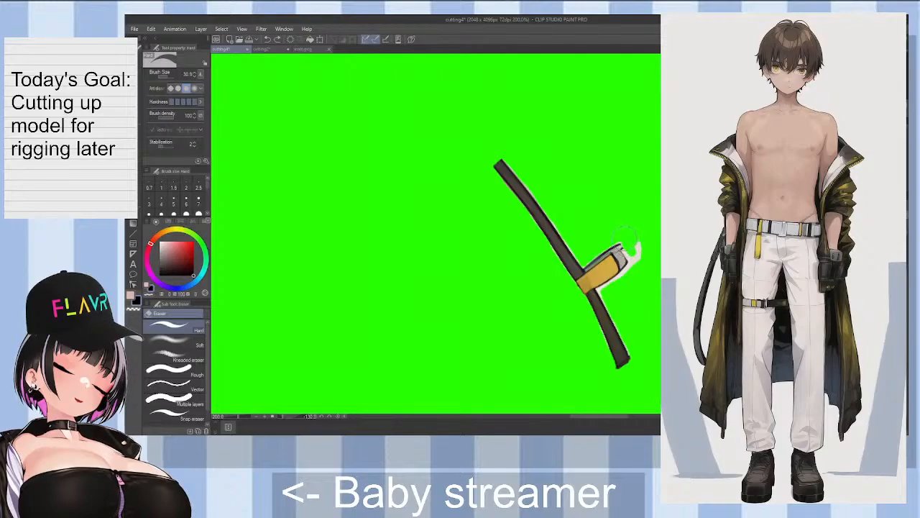
left_click_drag(632, 244, 619, 252)
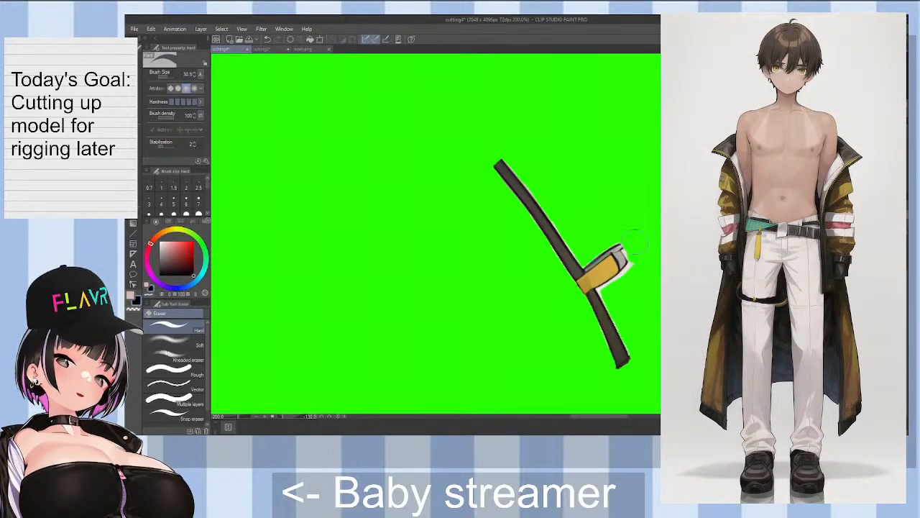
Step: Clean the remaining white fringe around the yellow loop and its grey tip with the eraser size reduced to 11.4
key("bracketleft")
key("bracketleft")
key("bracketleft")
key("bracketleft")
key("bracketleft")
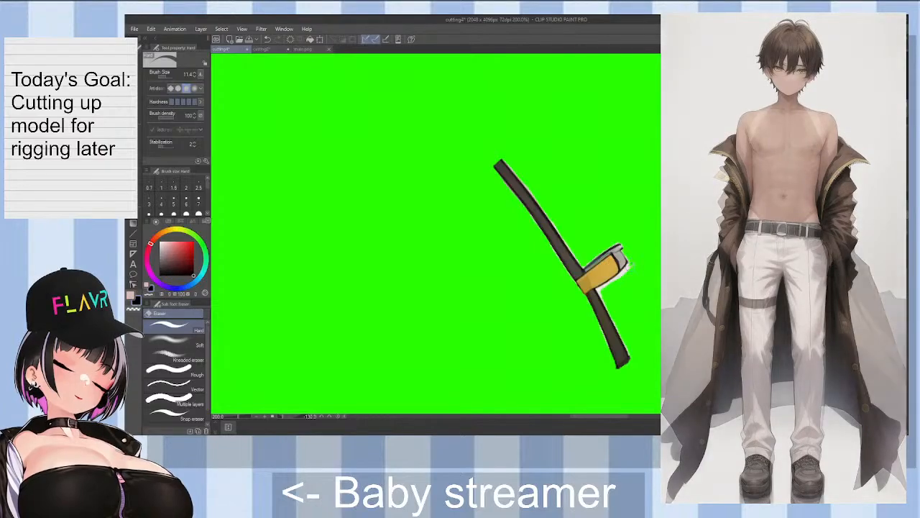
key("minus")
key("minus")
key("minus")
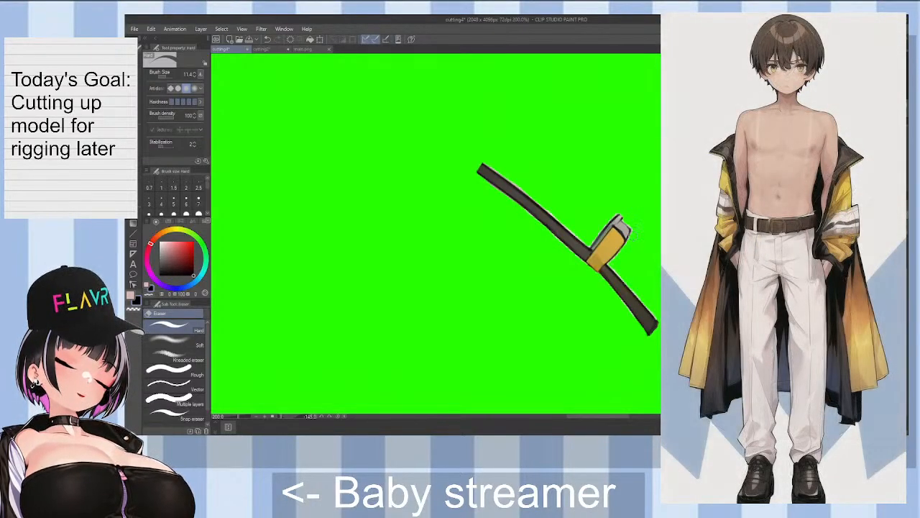
key("asciicircum")
key("asciicircum")
key("asciicircum")
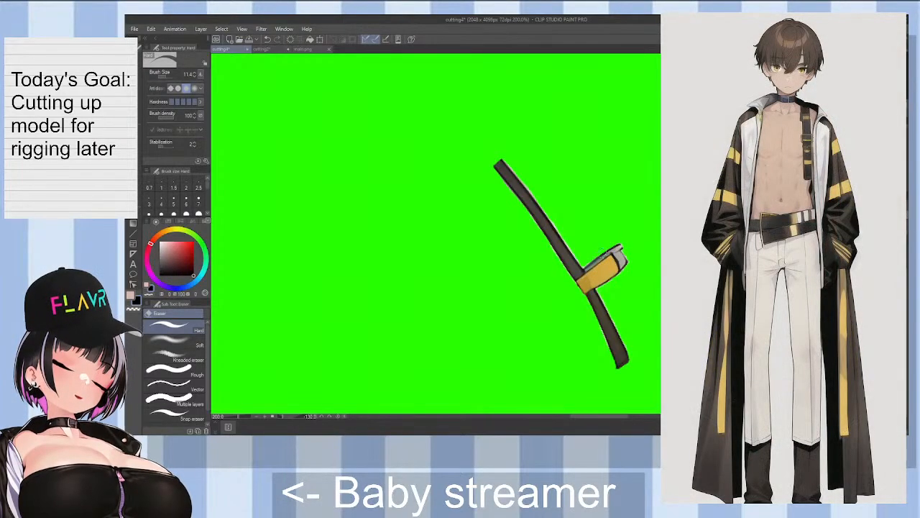
key("asciicircum")
key("asciicircum")
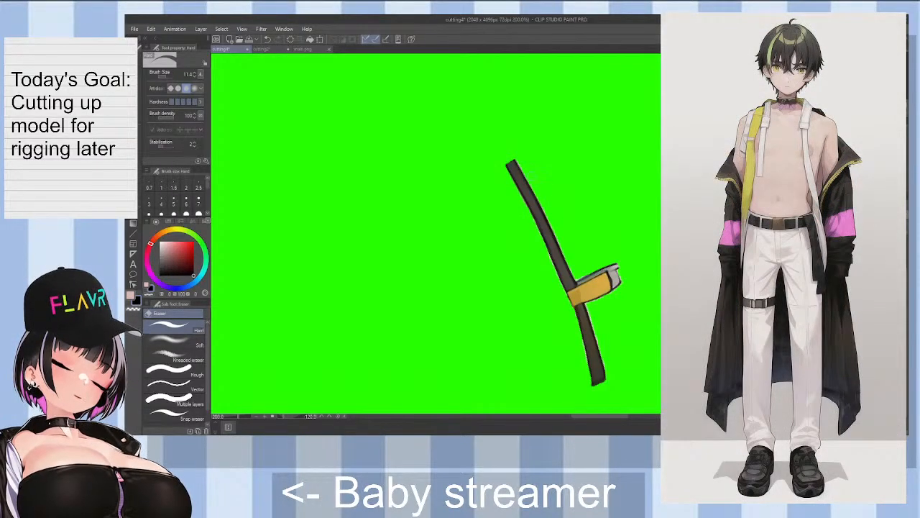
Step: Erase the thin white fringe along the long section of the strap and save the file
left_click_drag(529, 298, 546, 179)
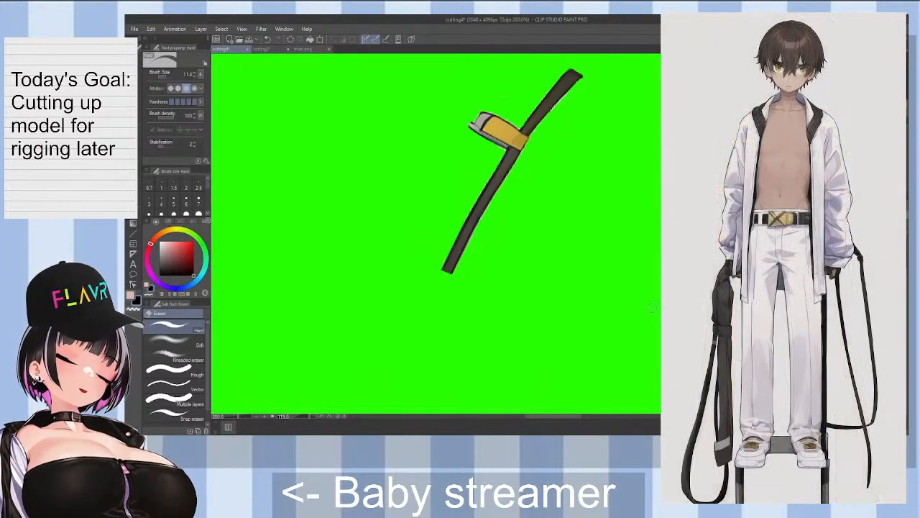
key("minus")
key("minus")
key("minus")
key("minus")
key("minus")
key("ctrl+s")
Step: Show the full character artwork again, upright and centred as a whole figure, and save the file
key("minus")
key("minus")
key("minus")
key("minus")
key("minus")
key("minus")
key("minus")
key("minus")
key("minus")
key("minus")
key("minus")
key("minus")
key("minus")
key("minus")
key("minus")
key("minus")
key("minus")
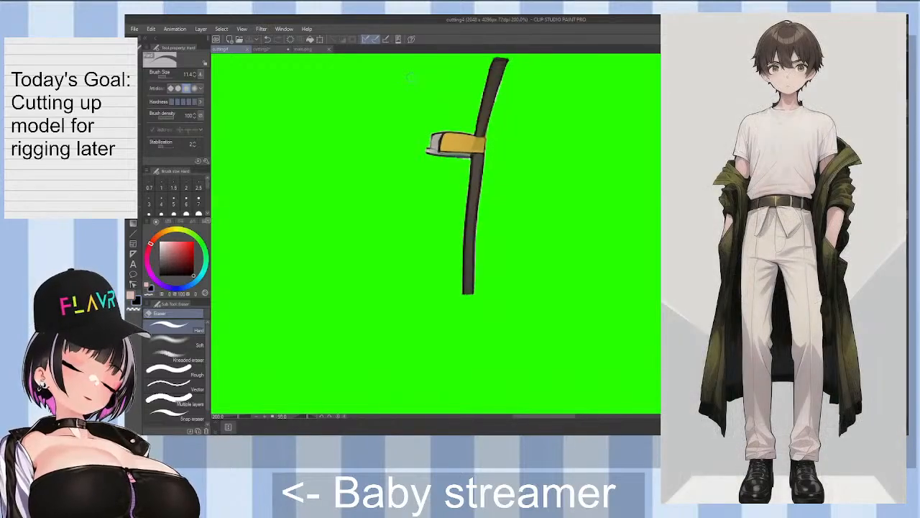
scroll(752, 318, "down", 3)
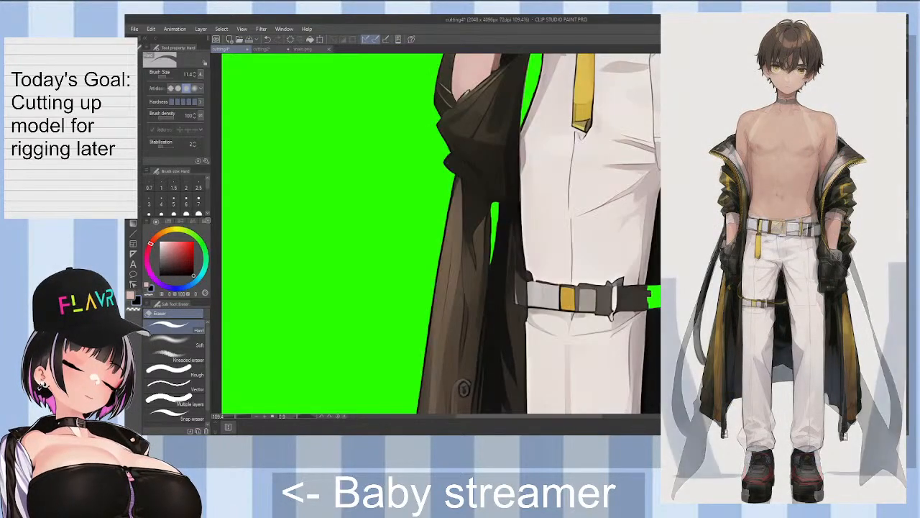
scroll(748, 283, "down", 3)
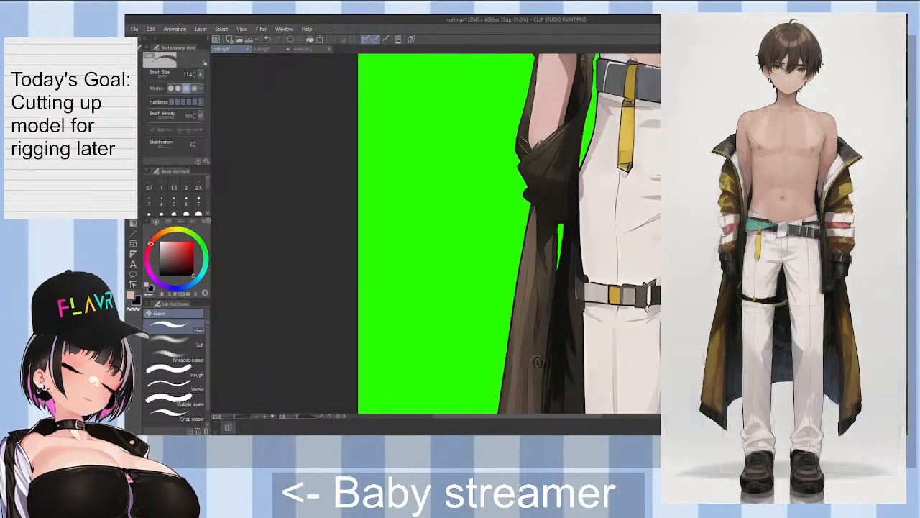
scroll(580, 407, "down", 5)
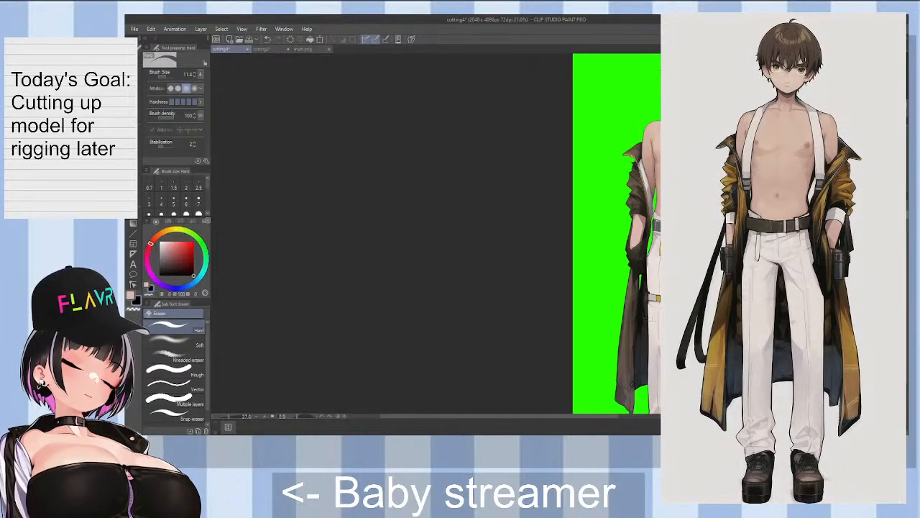
left_click_drag(585, 416, 623, 419)
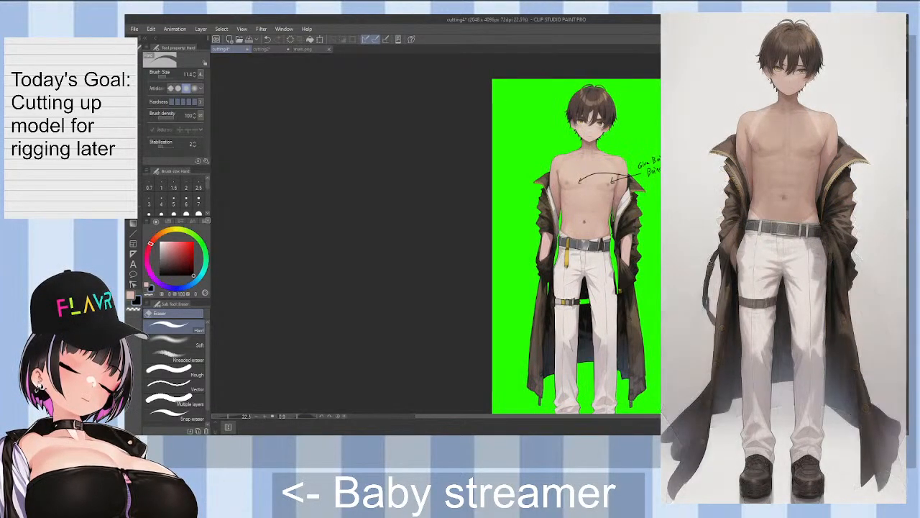
scroll(577, 233, "down", 3)
scroll(577, 233, "up", 1)
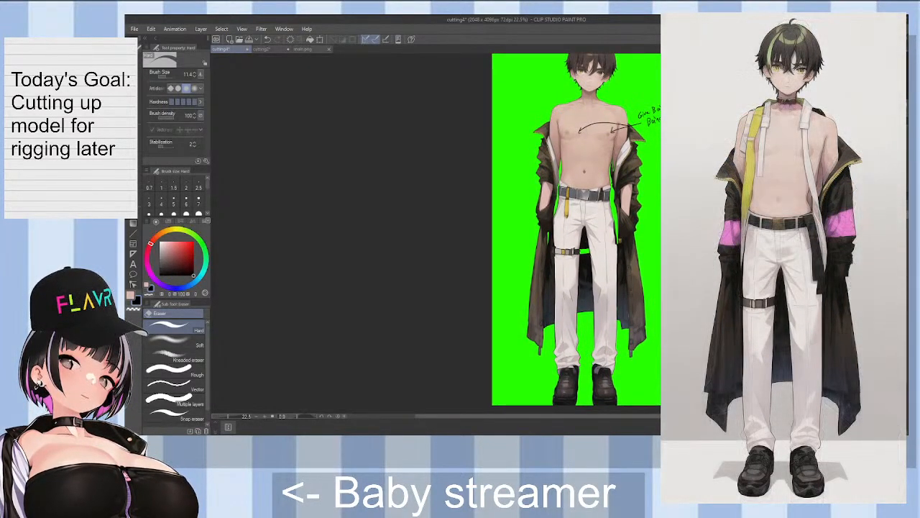
scroll(576, 230, "down", 1)
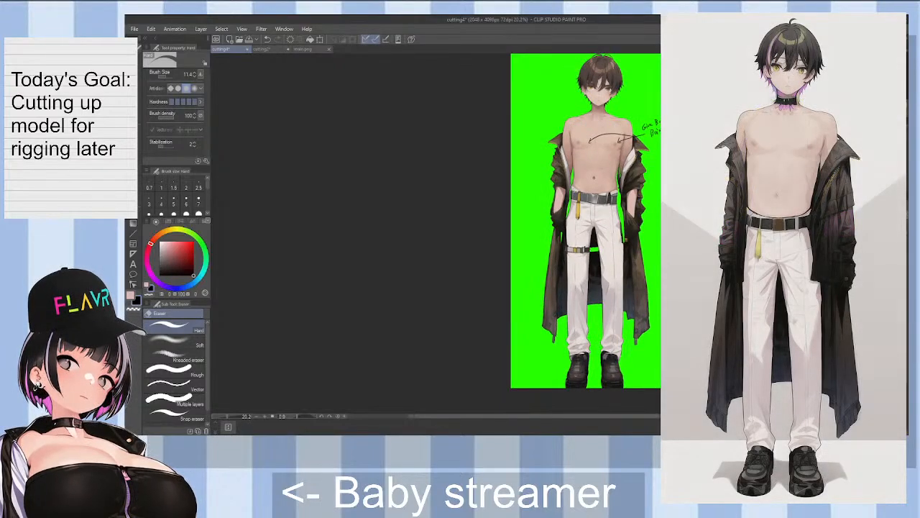
scroll(585, 230, "up", 1)
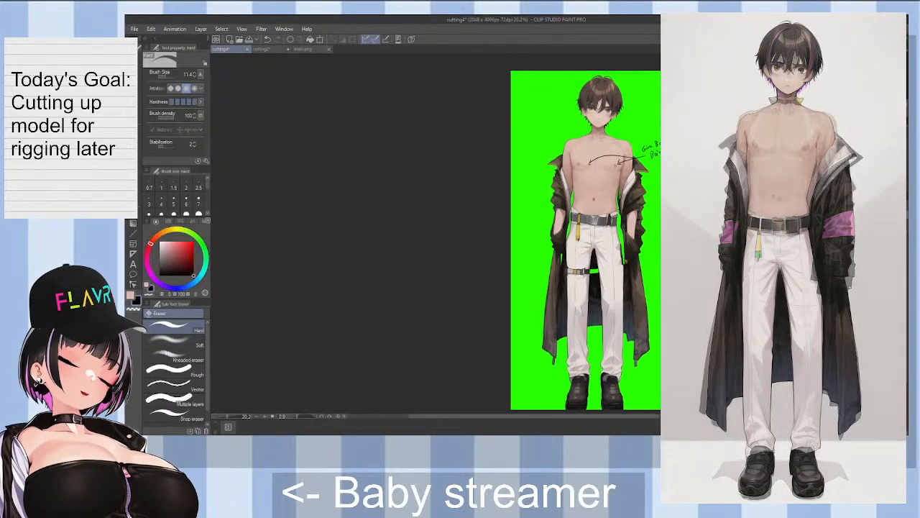
key("ctrl+s")
left_click_drag(483, 417, 542, 419)
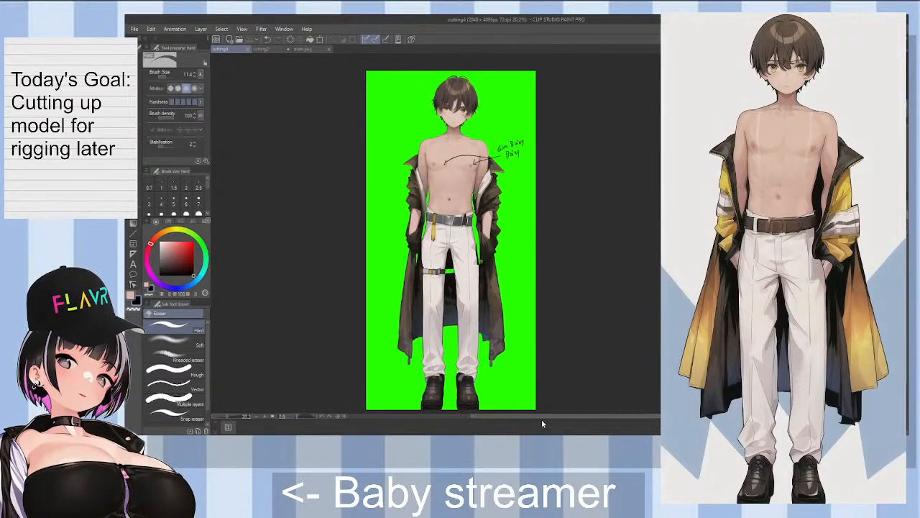